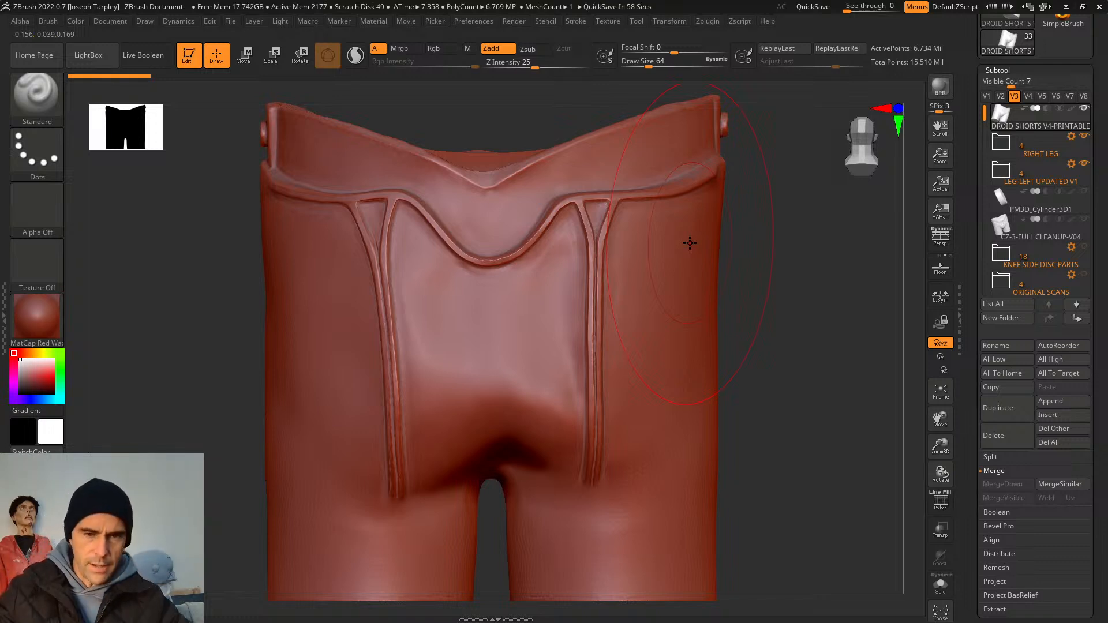
# Reduce the brush draw size to about 7.5 and examine the front seams of the shorts up close.
pyautogui.press('space')
pyautogui.moveTo(835, 276)
pyautogui.mouseDown()
pyautogui.moveTo(816, 276)
pyautogui.moveTo(822, 250)
pyautogui.moveTo(813, 339)
pyautogui.moveTo(779, 350)
pyautogui.mouseUp()
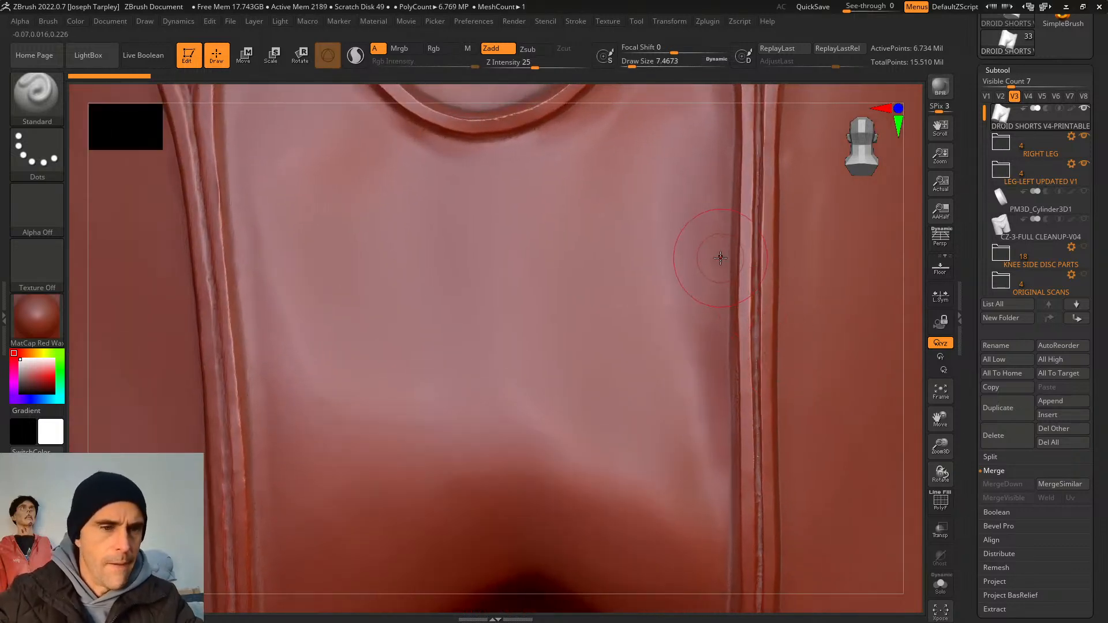
pyautogui.moveTo(460, 92); pyautogui.dragTo(737, 217)
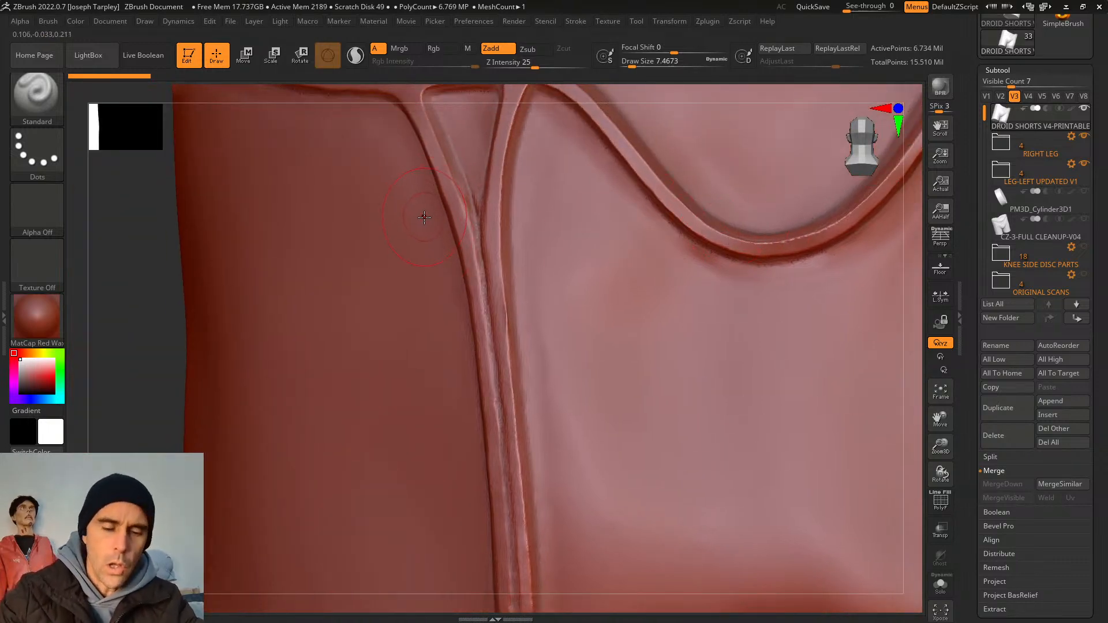
# Choose the SelectLasso brush and isolate the front strip of the shorts around the left-hand double seam, hiding the remaining geometry.
pyautogui.press('f')
pyautogui.press('b')
pyautogui.press('s')
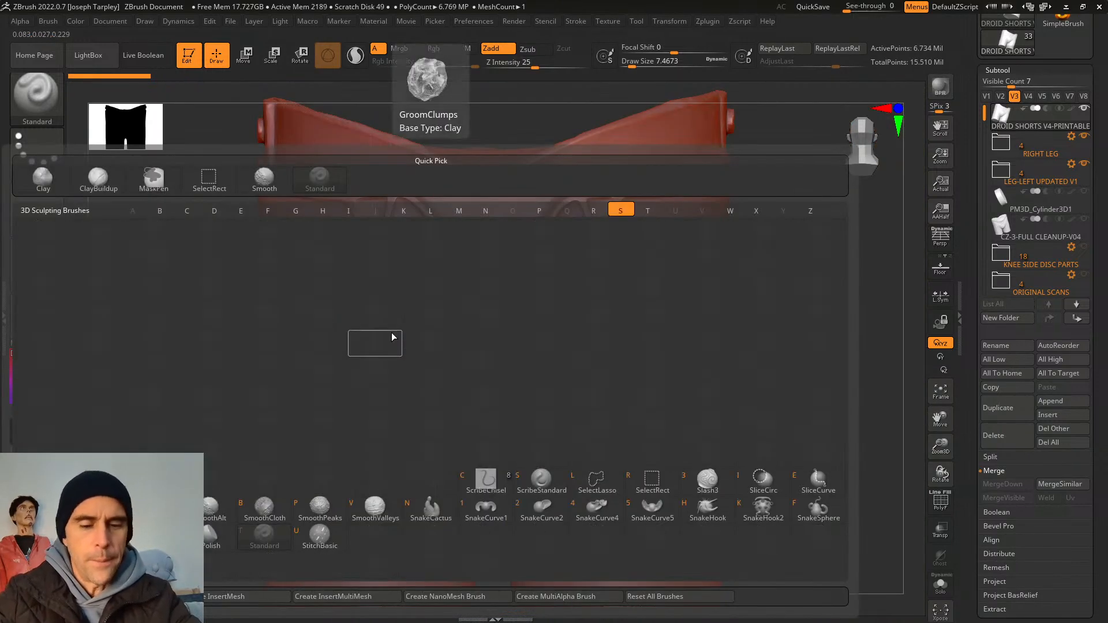
pyautogui.press('l')
pyautogui.click(408, 356)
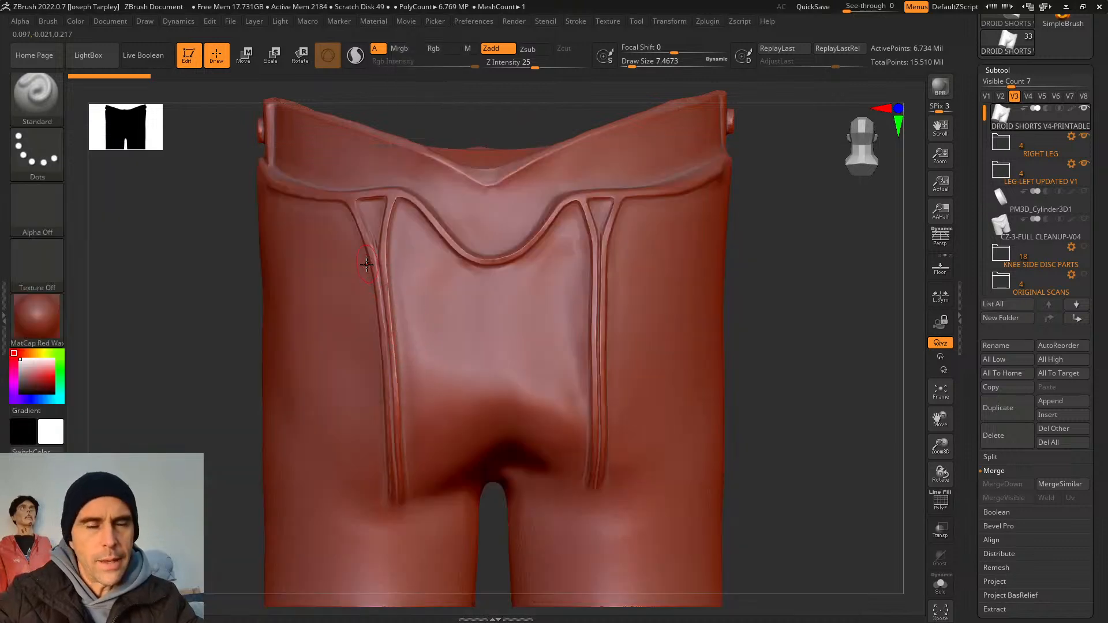
pyautogui.moveTo(300, 164)
pyautogui.keyDown('ctrl'); pyautogui.keyDown('shift'); pyautogui.mouseDown()
pyautogui.moveTo(361, 566)
pyautogui.moveTo(482, 346)
pyautogui.moveTo(431, 163)
pyautogui.mouseUp(); pyautogui.keyUp('shift'); pyautogui.keyUp('ctrl')
pyautogui.keyDown('shift'); pyautogui.moveTo(781, 341); pyautogui.dragTo(744, 339); pyautogui.keyUp('shift')
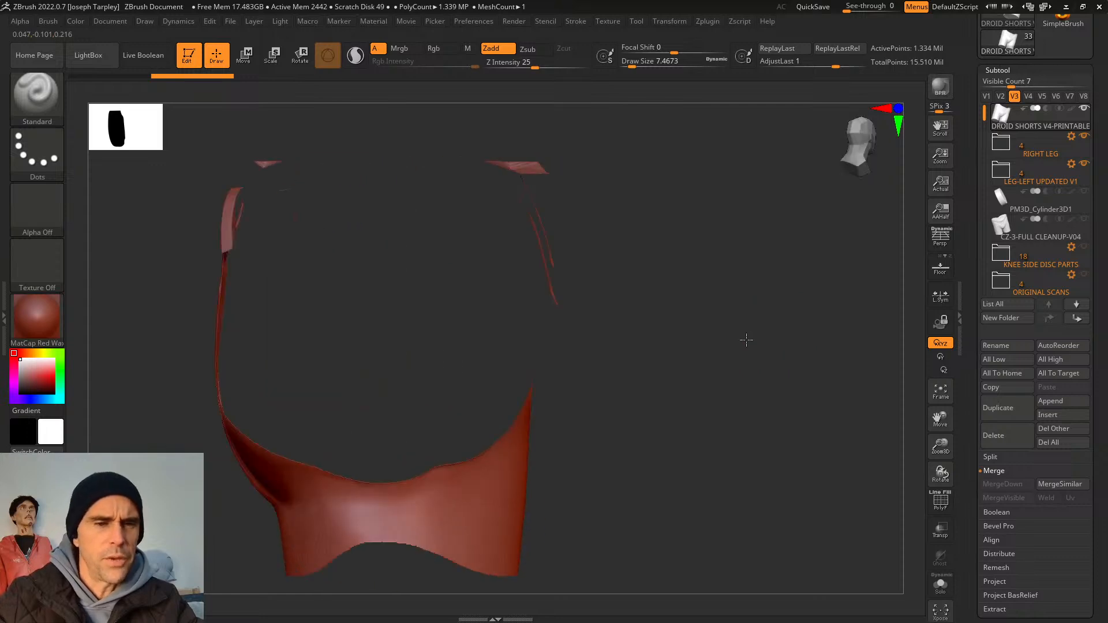
pyautogui.moveTo(168, 397)
pyautogui.keyDown('ctrl'); pyautogui.keyDown('shift'); pyautogui.mouseDown()
pyautogui.moveTo(284, 608)
pyautogui.moveTo(276, 116)
pyautogui.moveTo(173, 288)
pyautogui.moveTo(165, 392)
pyautogui.mouseUp(); pyautogui.keyUp('shift'); pyautogui.keyUp('ctrl')
pyautogui.moveTo(668, 319)
pyautogui.mouseDown()
pyautogui.moveTo(743, 330)
pyautogui.moveTo(710, 316)
pyautogui.moveTo(697, 456)
pyautogui.mouseUp()
pyautogui.keyDown('alt'); pyautogui.moveTo(837, 328); pyautogui.dragTo(726, 151); pyautogui.keyUp('alt')
pyautogui.moveTo(773, 264); pyautogui.dragTo(707, 210)
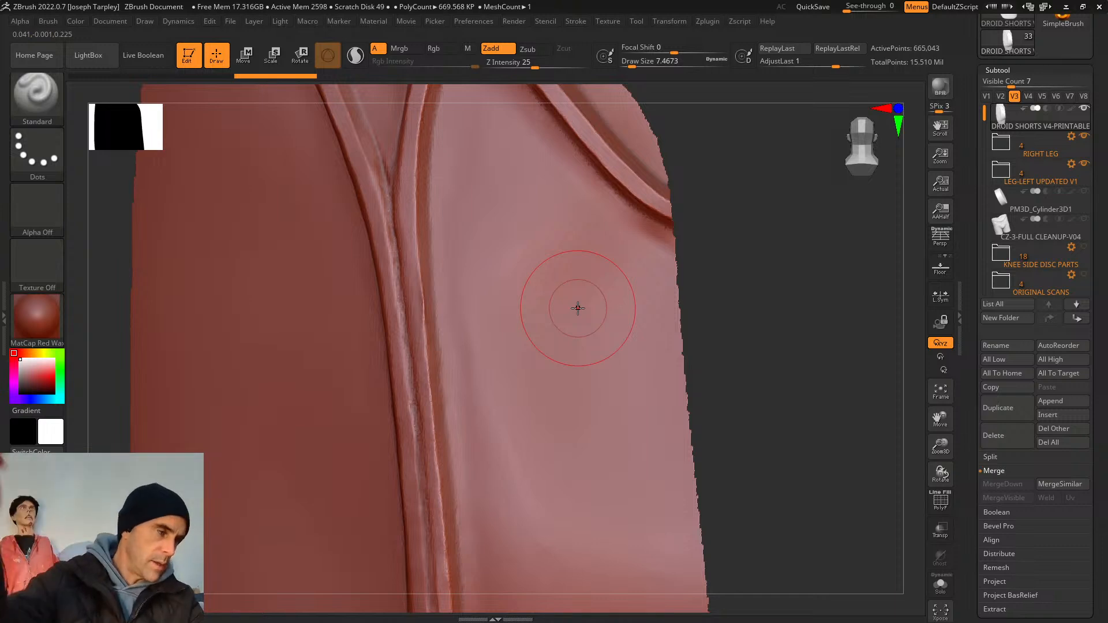
# Examine the edges and surface roughness of the raised double seam on the isolated front strip.
pyautogui.click(470, 295)
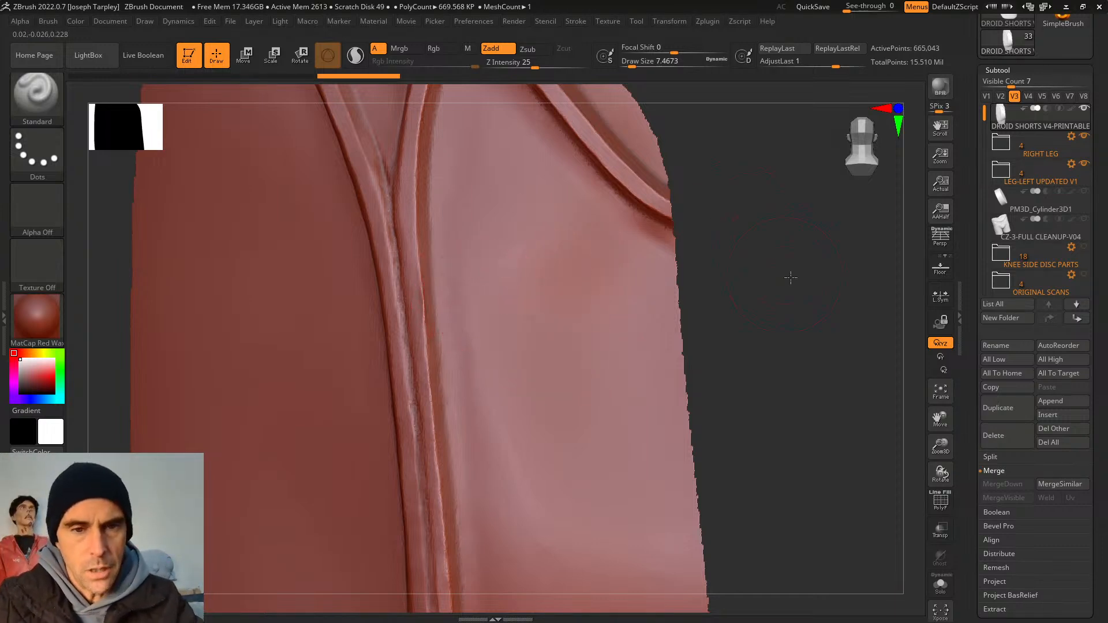
pyautogui.moveTo(791, 277)
pyautogui.mouseDown()
pyautogui.moveTo(798, 250)
pyautogui.moveTo(788, 274)
pyautogui.moveTo(759, 131)
pyautogui.moveTo(758, 253)
pyautogui.moveTo(756, 228)
pyautogui.moveTo(776, 210)
pyautogui.moveTo(727, 218)
pyautogui.moveTo(754, 220)
pyautogui.moveTo(750, 124)
pyautogui.moveTo(782, 376)
pyautogui.moveTo(741, 268)
pyautogui.mouseUp()
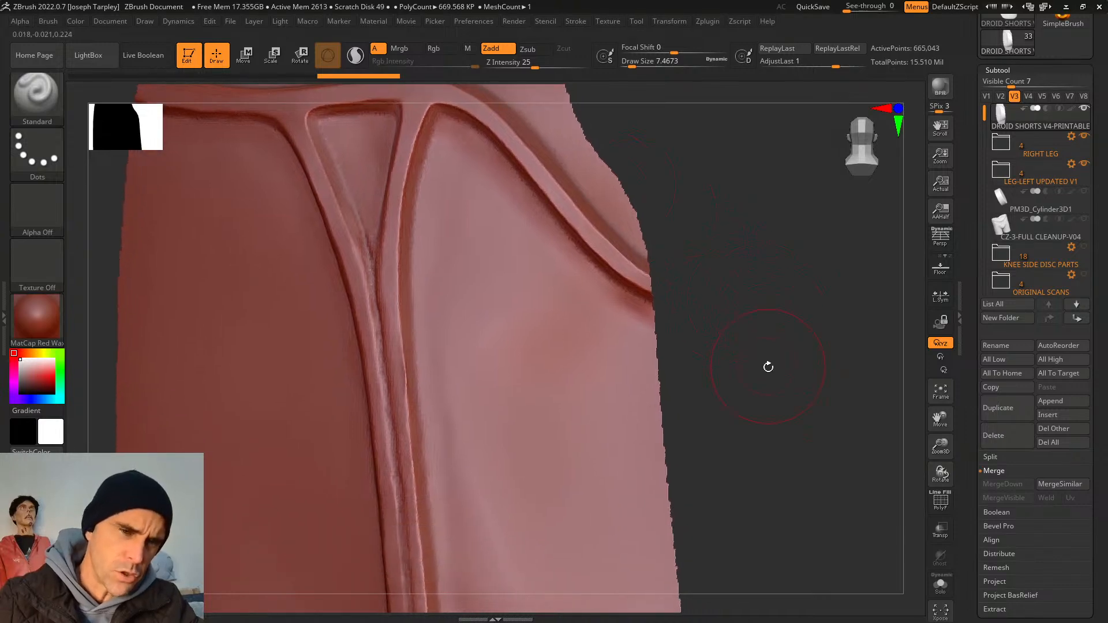
pyautogui.keyDown('alt'); pyautogui.moveTo(767, 366); pyautogui.dragTo(734, 286); pyautogui.keyUp('alt')
pyautogui.moveTo(721, 306)
pyautogui.mouseDown()
pyautogui.moveTo(740, 317)
pyautogui.moveTo(709, 299)
pyautogui.mouseUp()
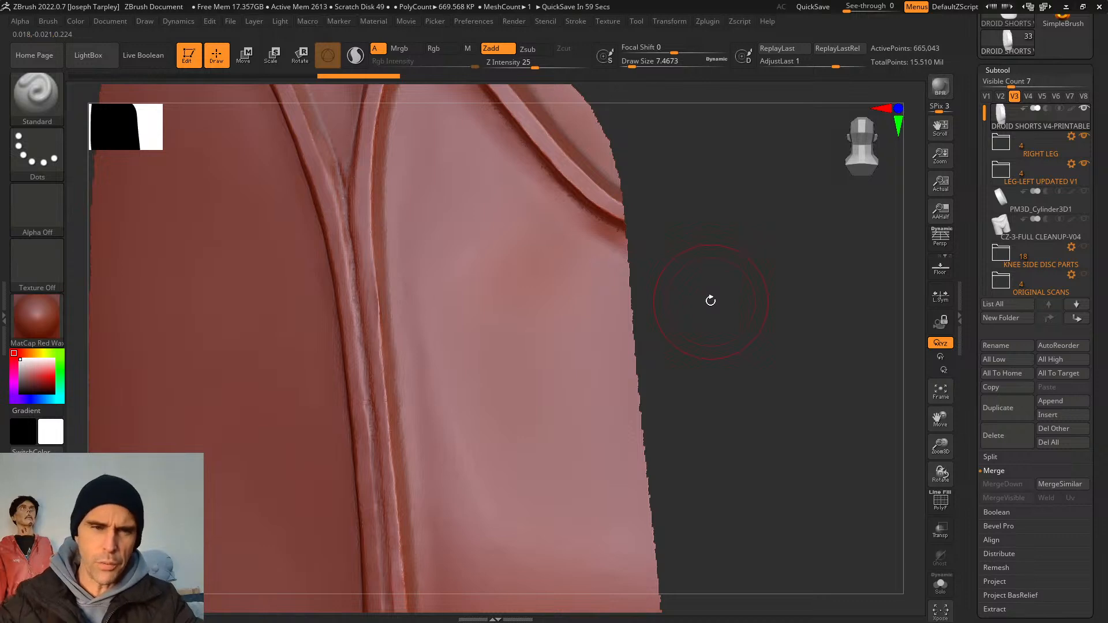
pyautogui.moveTo(744, 290)
pyautogui.mouseDown()
pyautogui.moveTo(769, 299)
pyautogui.moveTo(756, 292)
pyautogui.mouseUp()
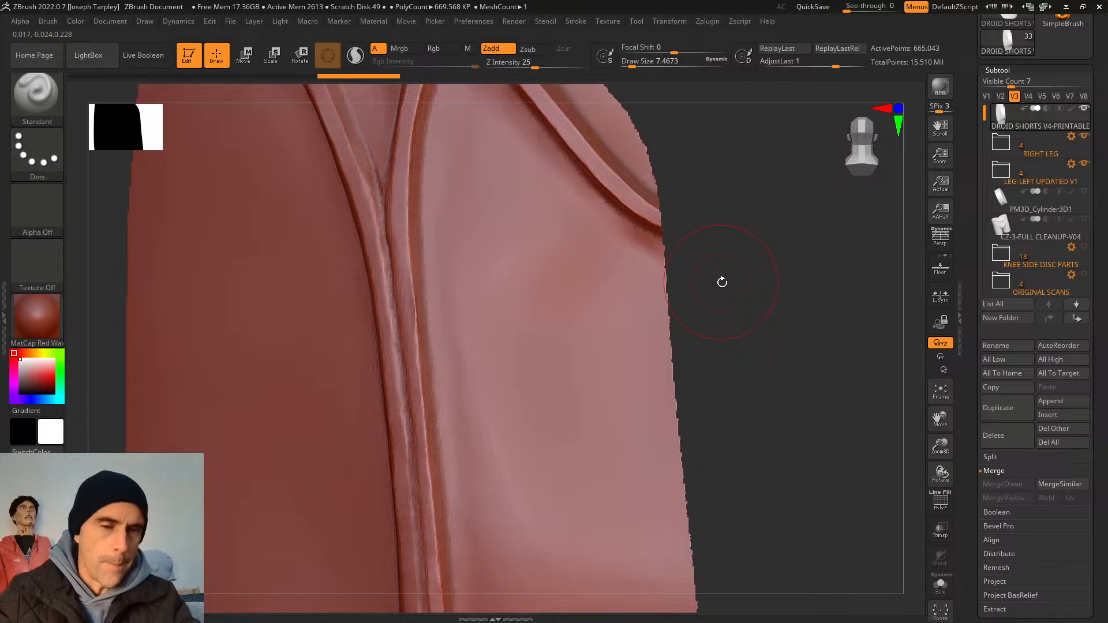
pyautogui.moveTo(771, 299)
pyautogui.mouseDown()
pyautogui.moveTo(782, 299)
pyautogui.moveTo(759, 291)
pyautogui.mouseUp()
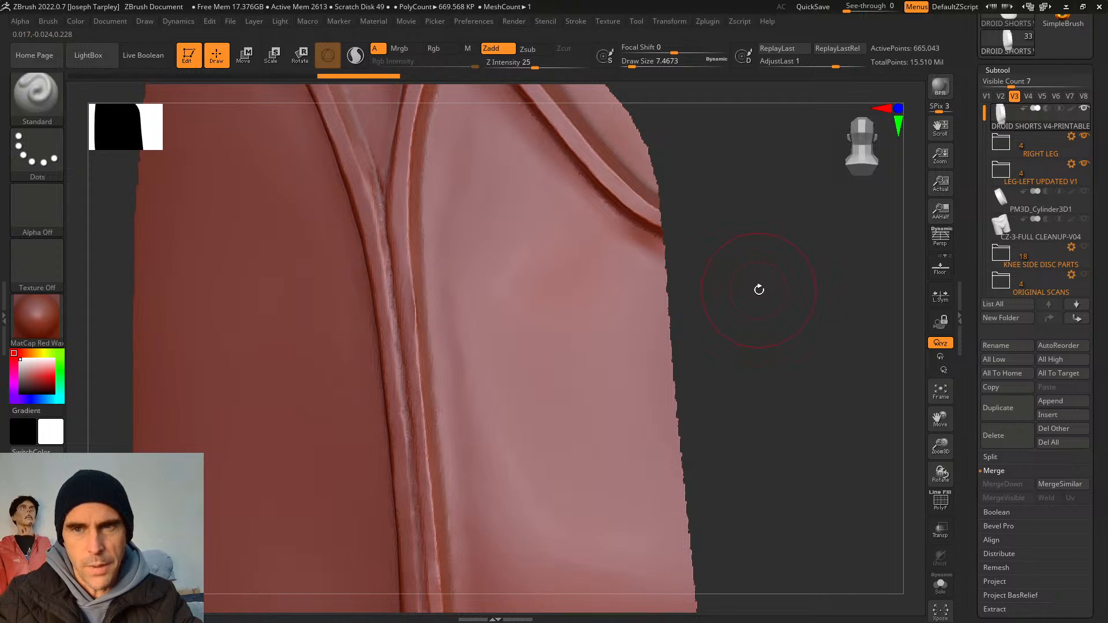
pyautogui.moveTo(760, 291); pyautogui.dragTo(765, 296)
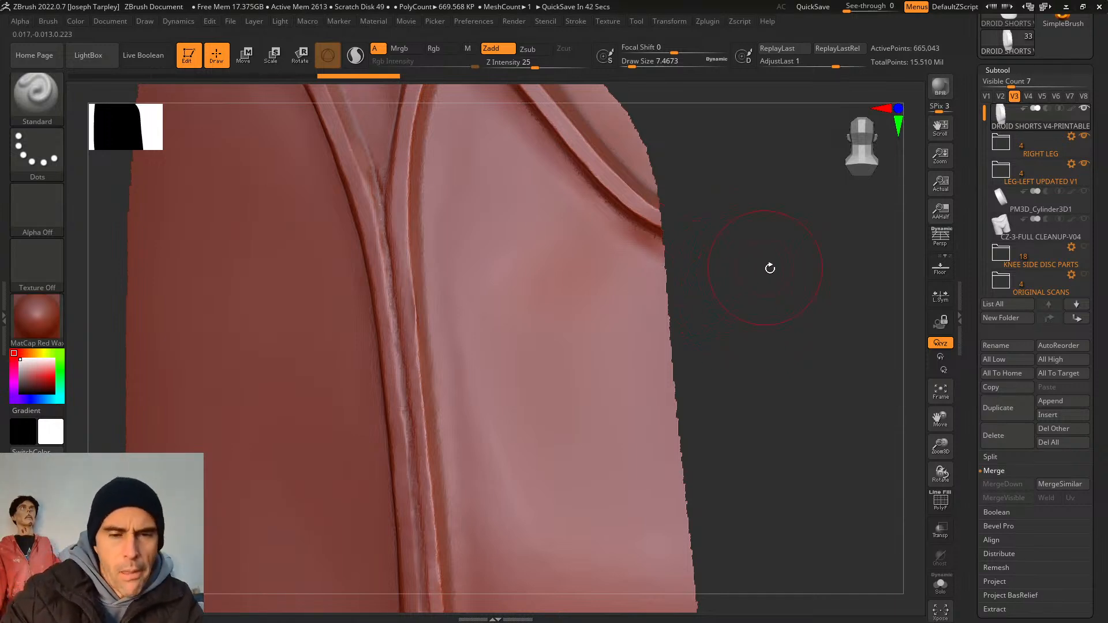
pyautogui.moveTo(769, 268); pyautogui.dragTo(706, 277)
# Switch to the Pinch brush and set its draw size to about 2.6.
pyautogui.press('space')
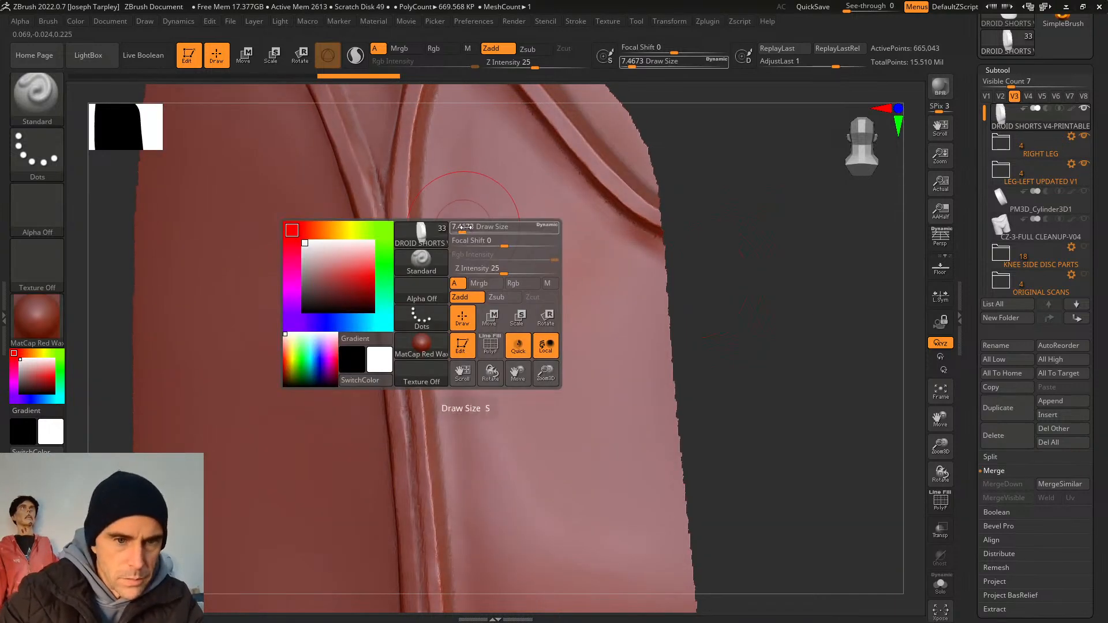
pyautogui.moveTo(464, 227); pyautogui.dragTo(461, 227)
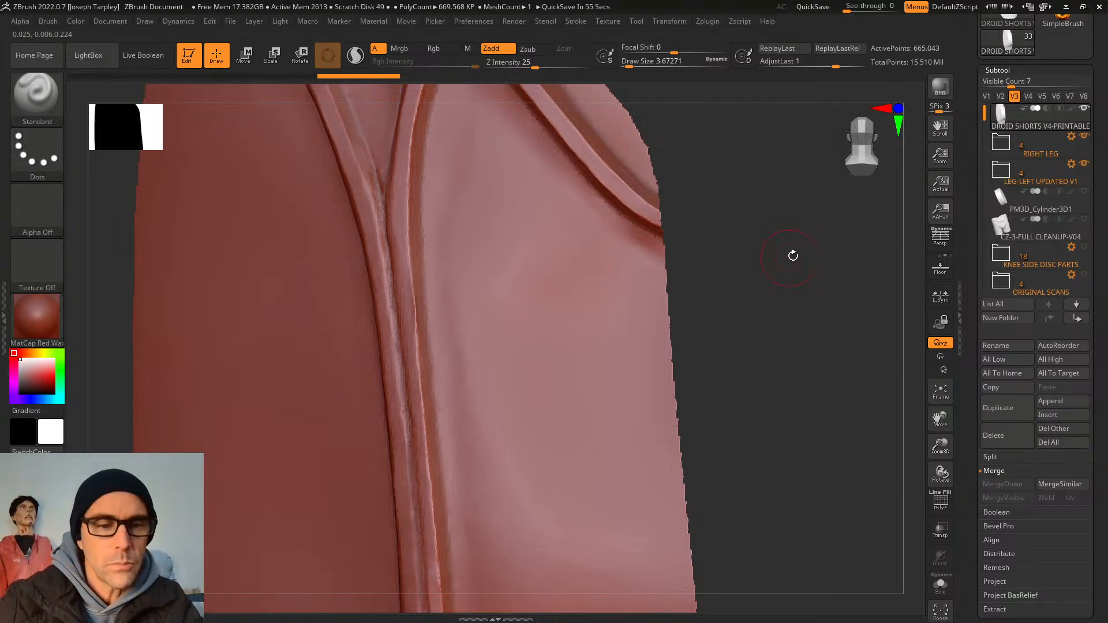
pyautogui.moveTo(791, 253); pyautogui.dragTo(763, 247)
pyautogui.press('b')
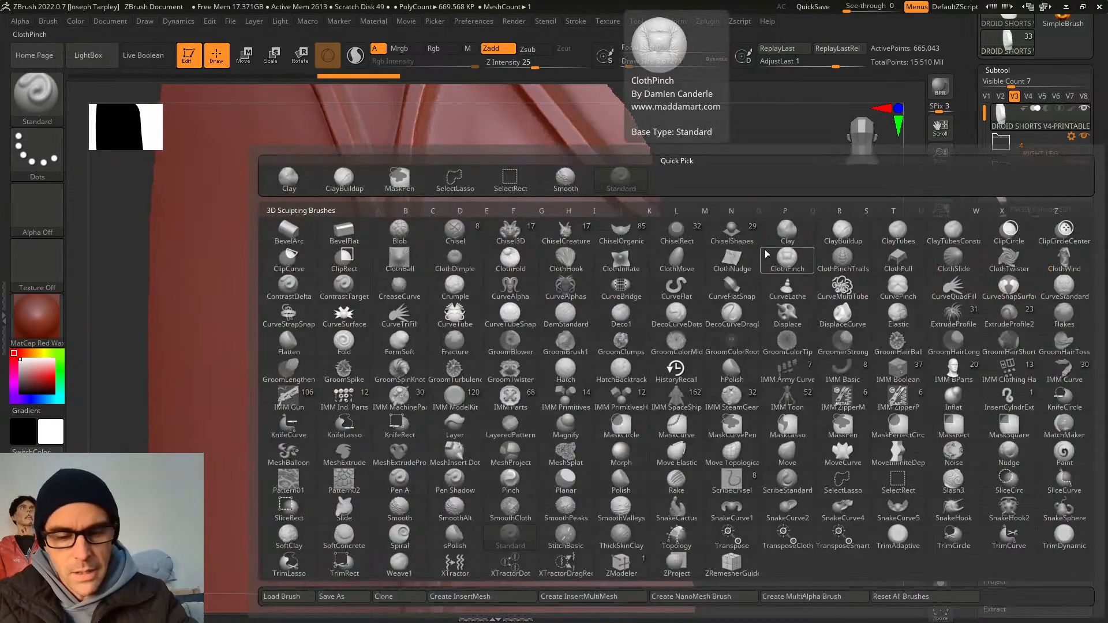
pyautogui.press('p')
pyautogui.press('i')
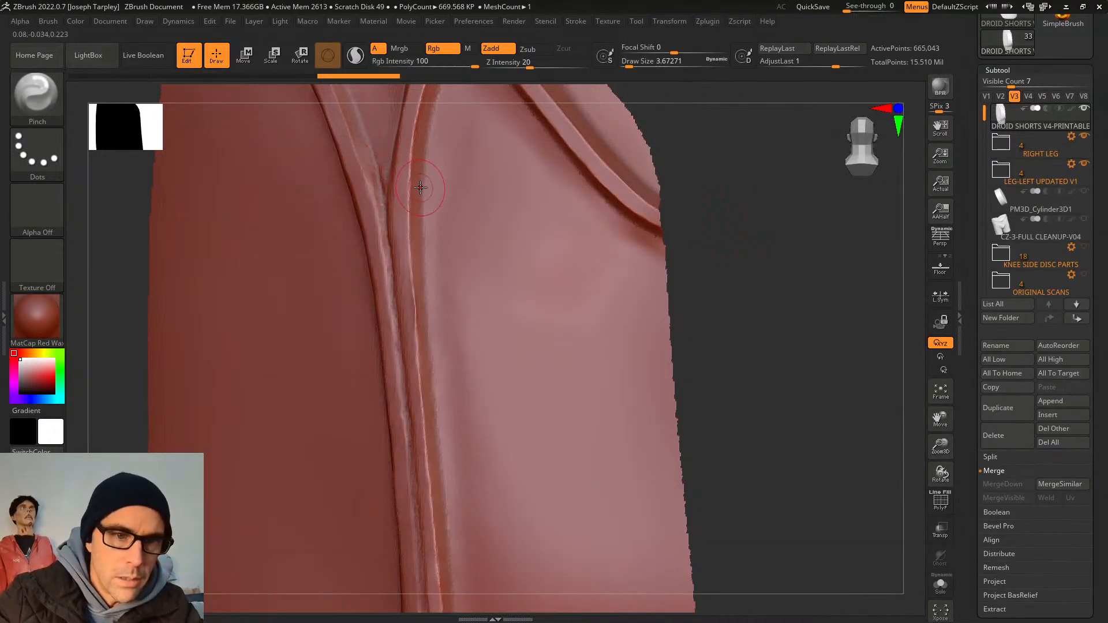
pyautogui.press('space')
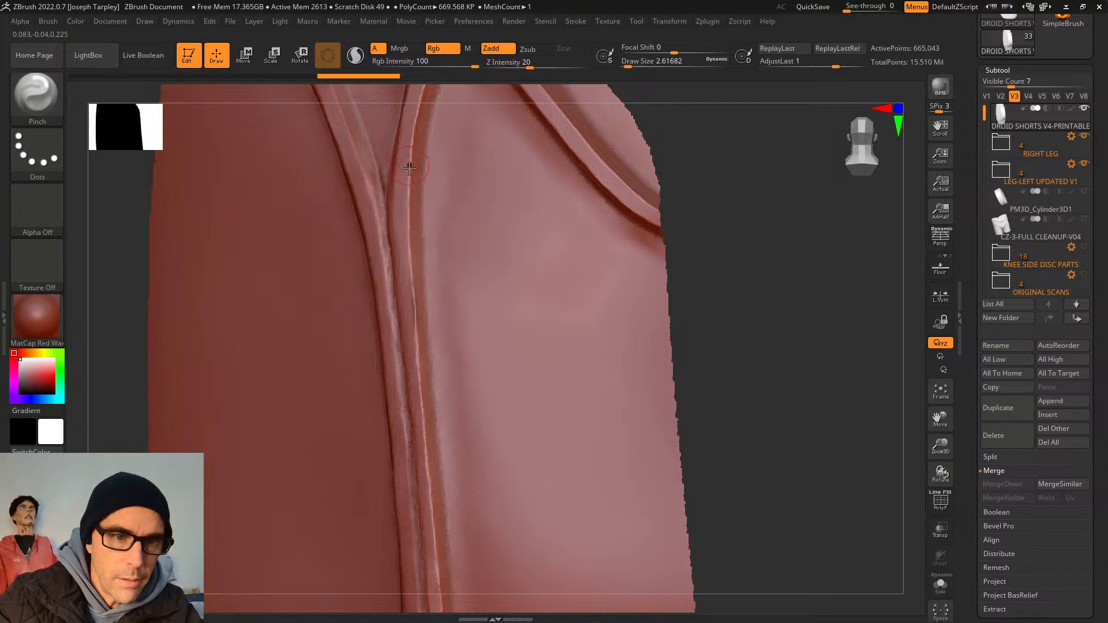
# Pinch the upper part of the inner seam ridge, just beside the V-shaped junction, to sharpen its edge.
pyautogui.moveTo(409, 178)
pyautogui.mouseDown()
pyautogui.moveTo(414, 156)
pyautogui.moveTo(408, 193)
pyautogui.mouseUp()
pyautogui.moveTo(413, 139); pyautogui.dragTo(412, 160)
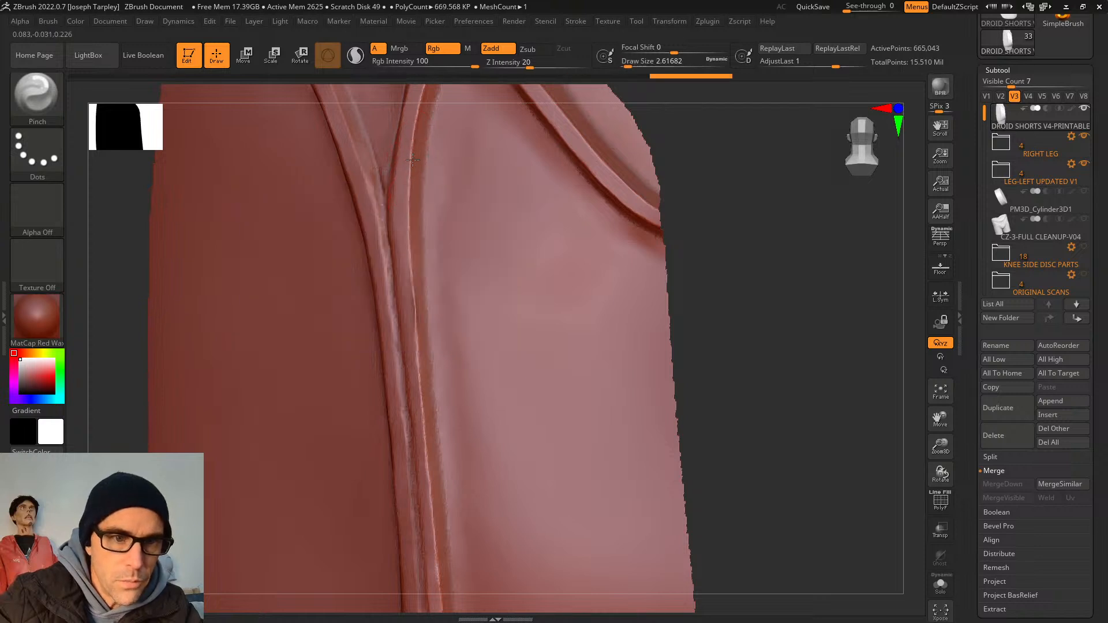
pyautogui.moveTo(410, 265)
pyautogui.mouseDown()
pyautogui.moveTo(409, 249)
pyautogui.moveTo(411, 280)
pyautogui.mouseUp()
pyautogui.moveTo(407, 188); pyautogui.dragTo(410, 225)
# Sharpen the inner seam ridge's edge below the V-shaped junction with repeated Pinch strokes.
pyautogui.moveTo(776, 314); pyautogui.dragTo(781, 278)
pyautogui.moveTo(417, 217); pyautogui.dragTo(416, 233)
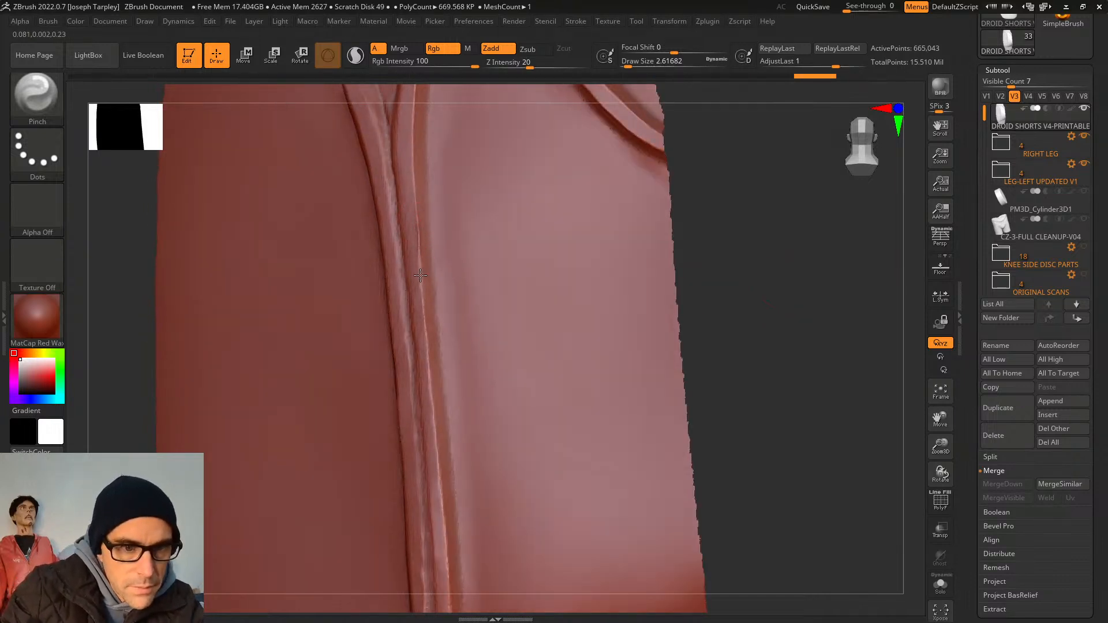
pyautogui.moveTo(416, 195); pyautogui.dragTo(421, 271)
pyautogui.moveTo(412, 200); pyautogui.dragTo(424, 295)
pyautogui.moveTo(415, 202); pyautogui.dragTo(423, 283)
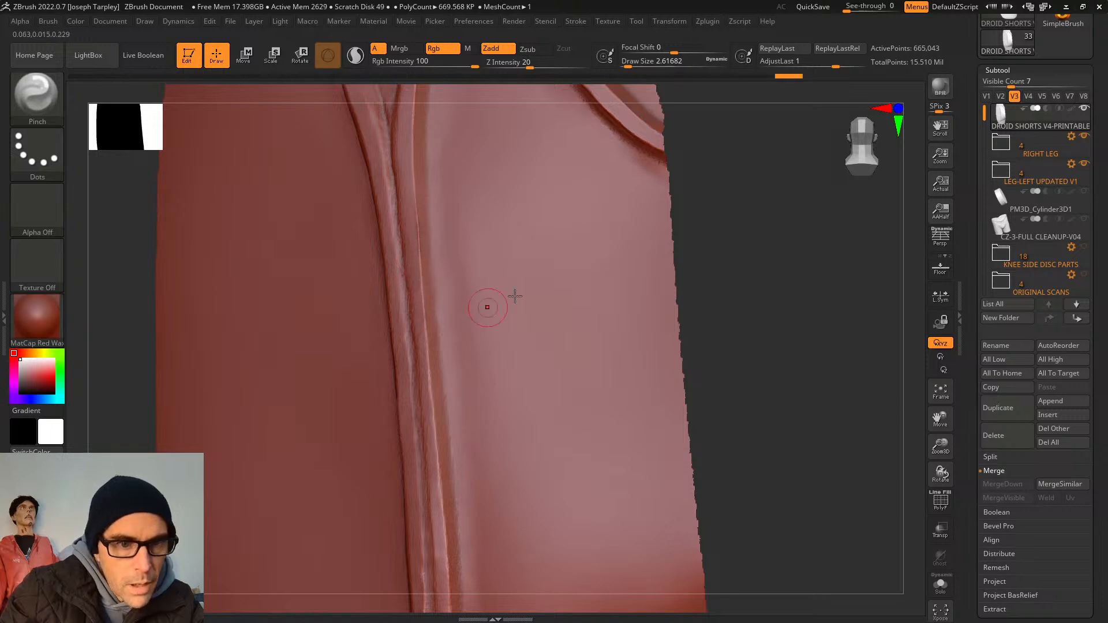
# Reduce the Pinch draw size to about 2.2 and sharpen the inner seam edge from an angled side view.
pyautogui.moveTo(708, 320)
pyautogui.mouseDown()
pyautogui.moveTo(754, 327)
pyautogui.moveTo(749, 314)
pyautogui.moveTo(742, 339)
pyautogui.moveTo(749, 314)
pyautogui.moveTo(760, 324)
pyautogui.moveTo(712, 287)
pyautogui.mouseUp()
pyautogui.press('space')
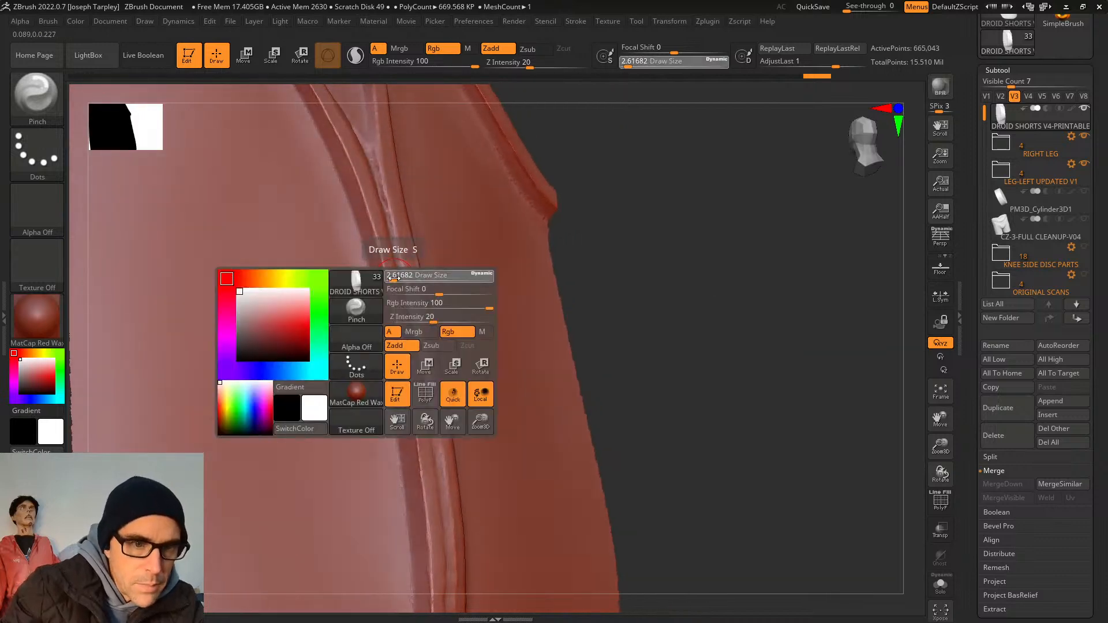
pyautogui.moveTo(397, 277)
pyautogui.mouseDown()
pyautogui.moveTo(377, 239)
pyautogui.moveTo(390, 287)
pyautogui.mouseUp()
pyautogui.moveTo(401, 359); pyautogui.dragTo(407, 378)
pyautogui.moveTo(730, 357)
pyautogui.keyDown('alt'); pyautogui.mouseDown()
pyautogui.moveTo(750, 299)
pyautogui.moveTo(739, 291)
pyautogui.mouseUp(); pyautogui.keyUp('alt')
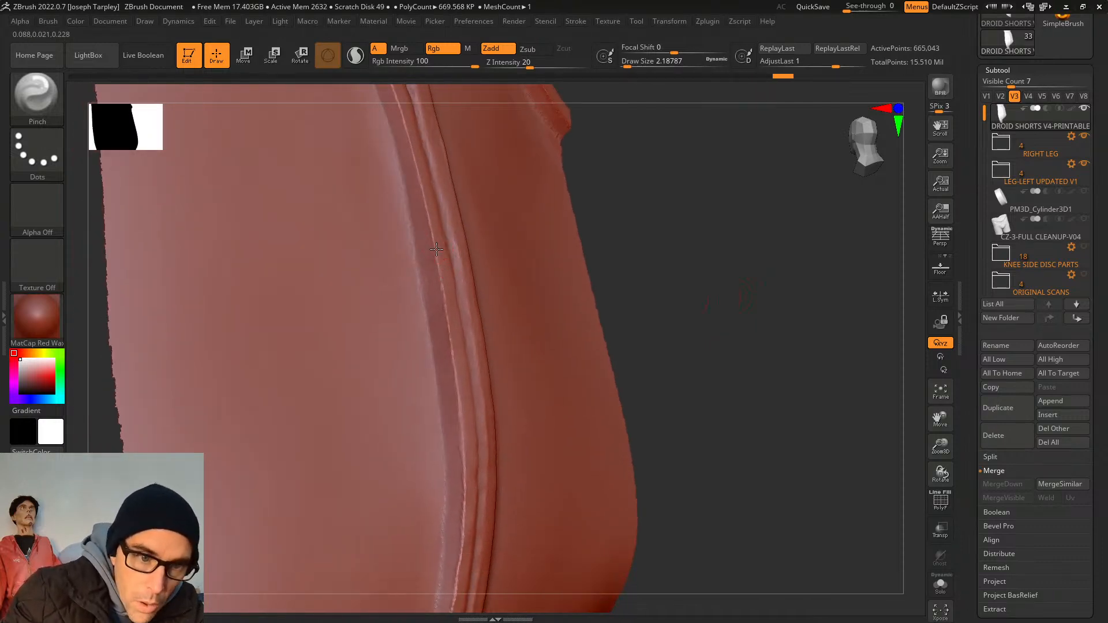
pyautogui.moveTo(431, 221); pyautogui.dragTo(437, 262)
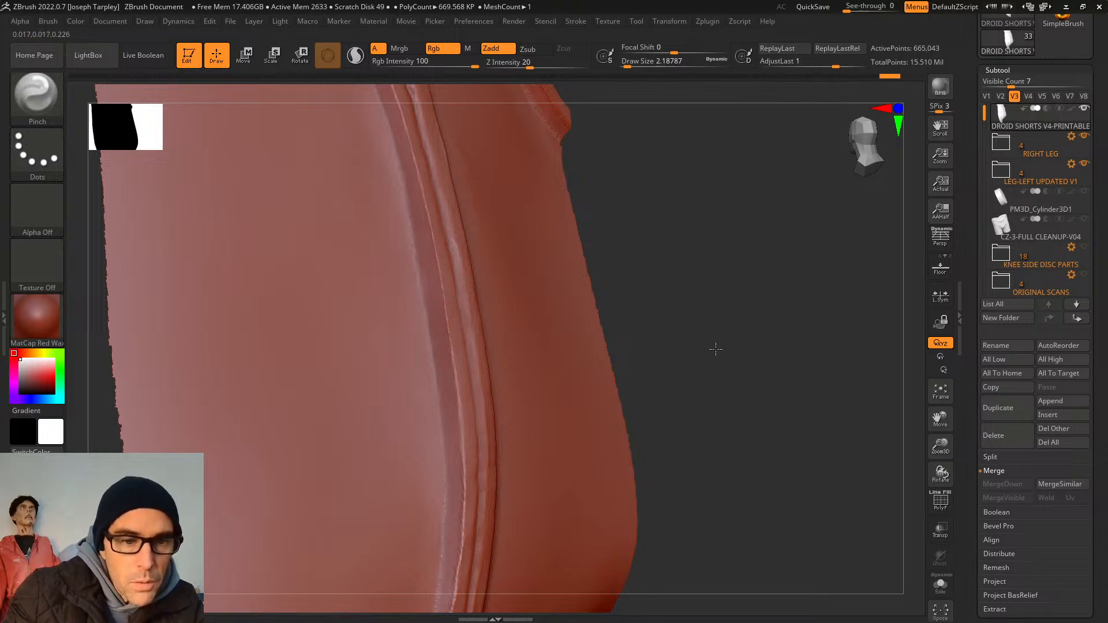
# Pinch the inner edge along the middle of the double seam, where the front panel starts to bulge.
pyautogui.moveTo(717, 346)
pyautogui.mouseDown()
pyautogui.moveTo(712, 371)
pyautogui.moveTo(722, 309)
pyautogui.mouseUp()
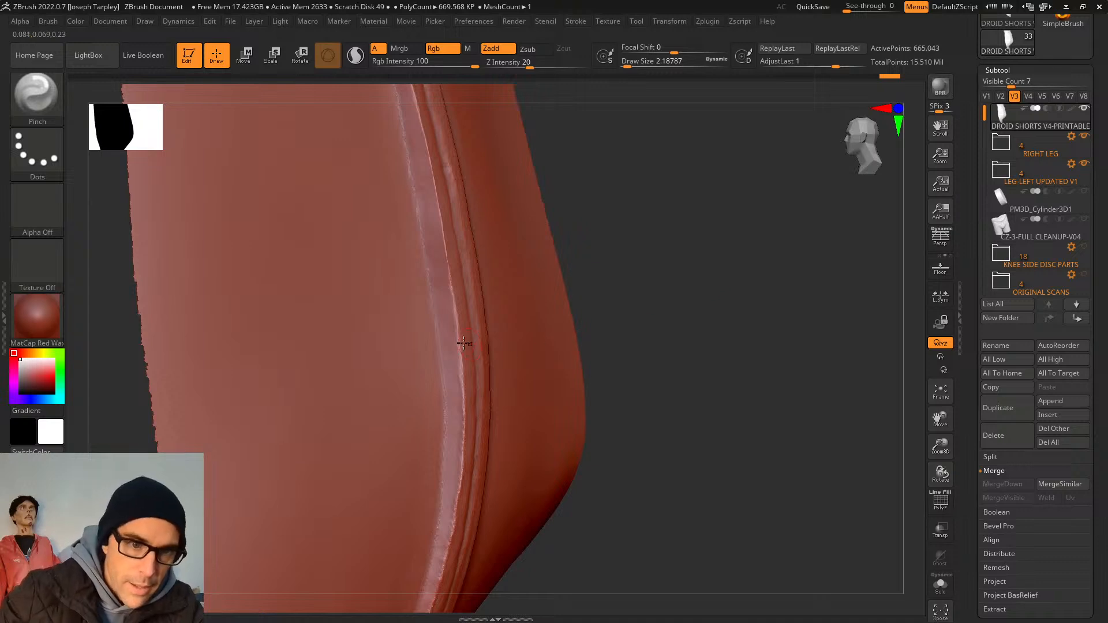
pyautogui.moveTo(459, 347); pyautogui.dragTo(464, 380)
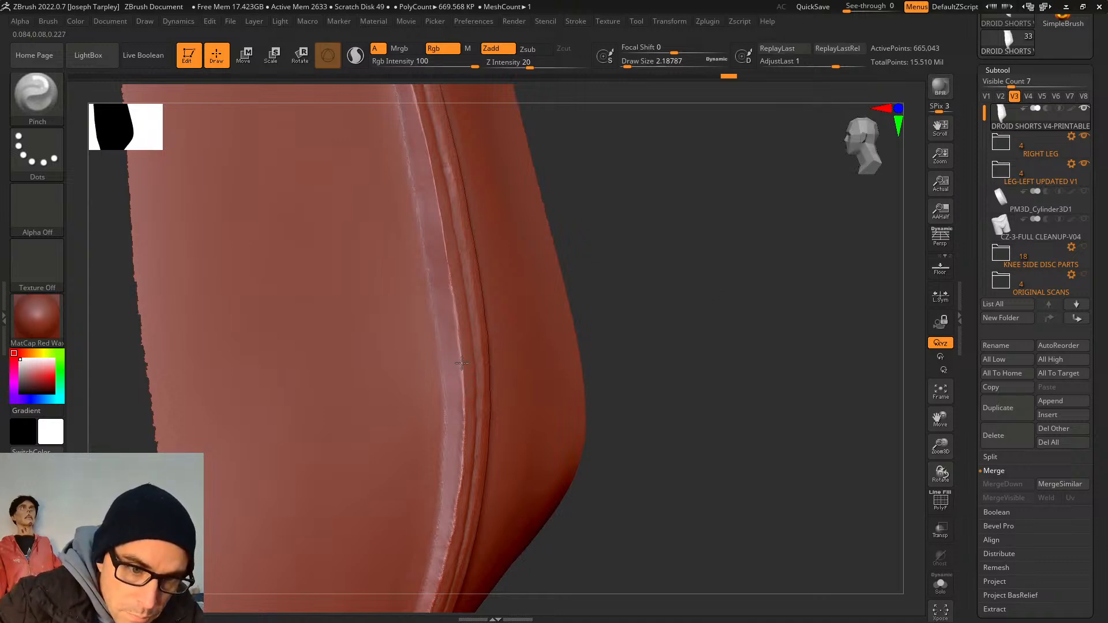
pyautogui.moveTo(650, 262); pyautogui.dragTo(638, 178)
pyautogui.moveTo(730, 401); pyautogui.dragTo(747, 508)
pyautogui.moveTo(469, 323); pyautogui.dragTo(466, 314)
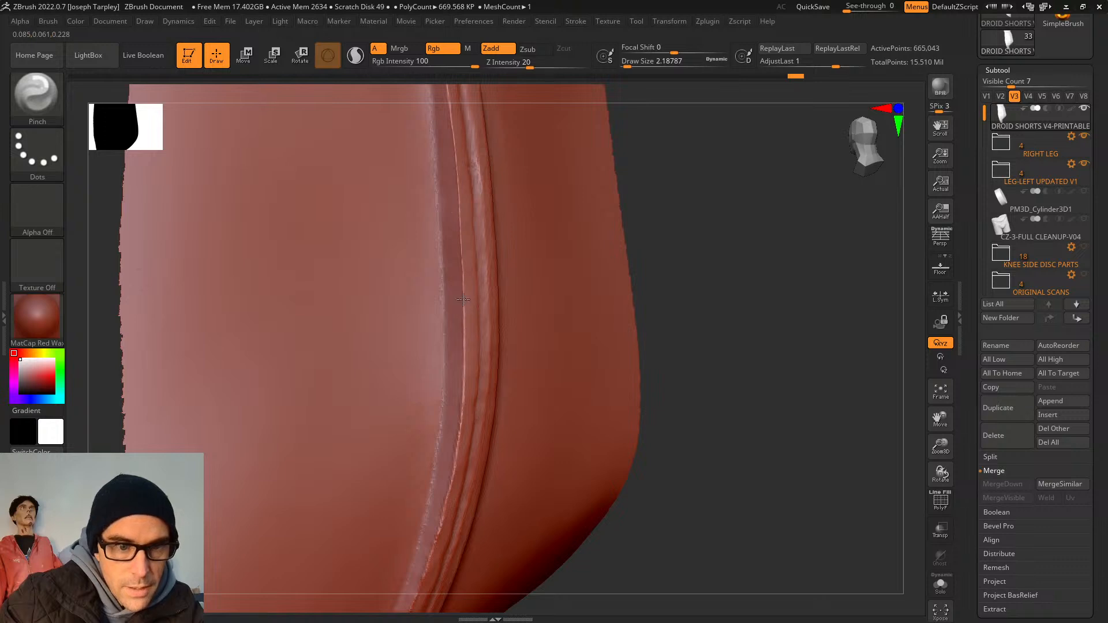
pyautogui.moveTo(463, 299); pyautogui.dragTo(460, 231)
# Pinch the inner seam edge along the lower curve, where the seam bends in beneath the bulging panel.
pyautogui.moveTo(710, 346)
pyautogui.mouseDown()
pyautogui.moveTo(769, 364)
pyautogui.moveTo(776, 271)
pyautogui.mouseUp()
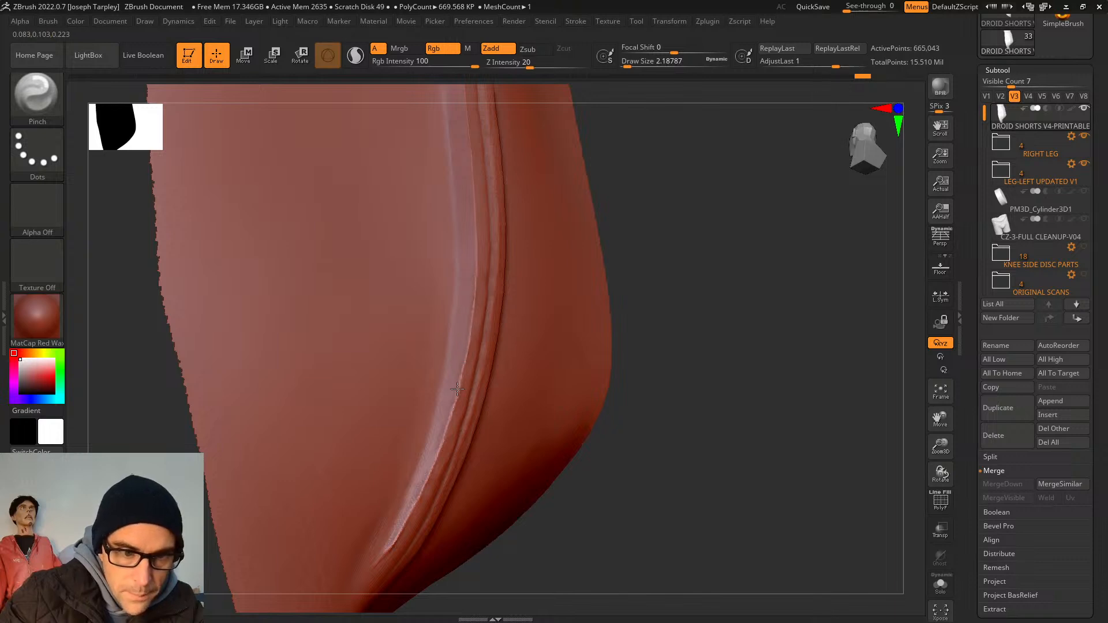
pyautogui.moveTo(465, 356); pyautogui.dragTo(473, 274)
pyautogui.moveTo(707, 360)
pyautogui.mouseDown()
pyautogui.moveTo(730, 391)
pyautogui.moveTo(728, 341)
pyautogui.mouseUp()
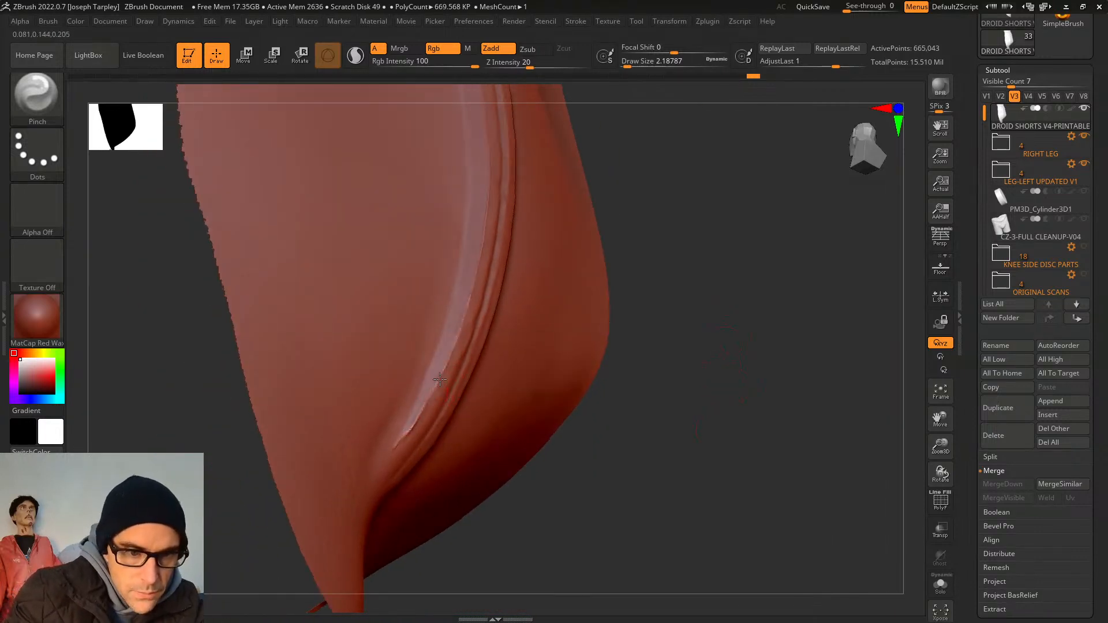
pyautogui.moveTo(449, 358); pyautogui.dragTo(434, 385)
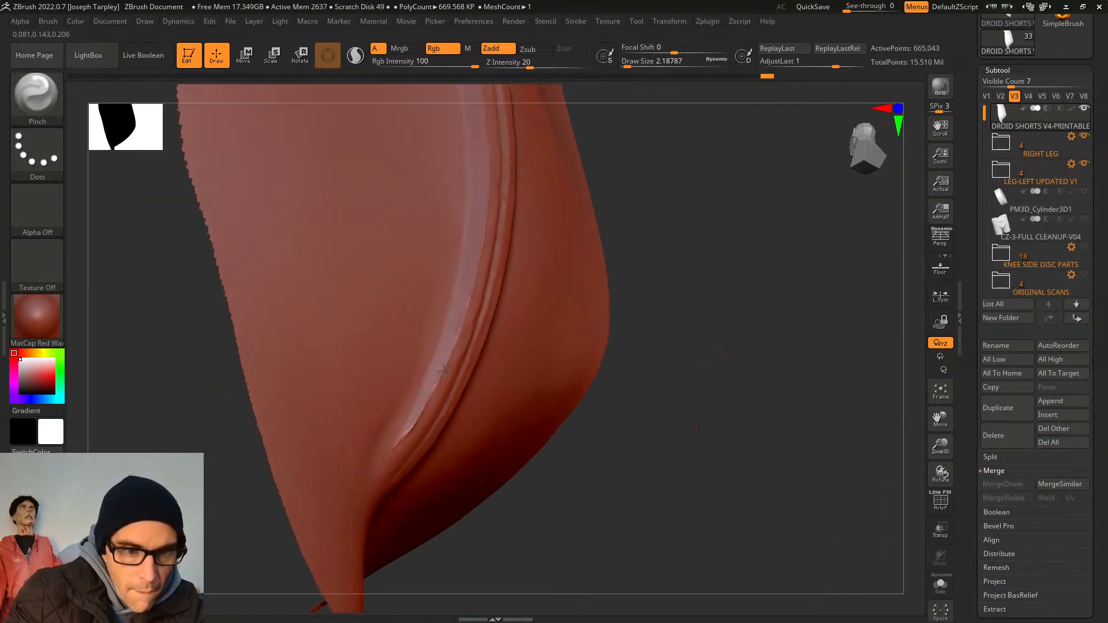
pyautogui.moveTo(463, 315); pyautogui.dragTo(454, 342)
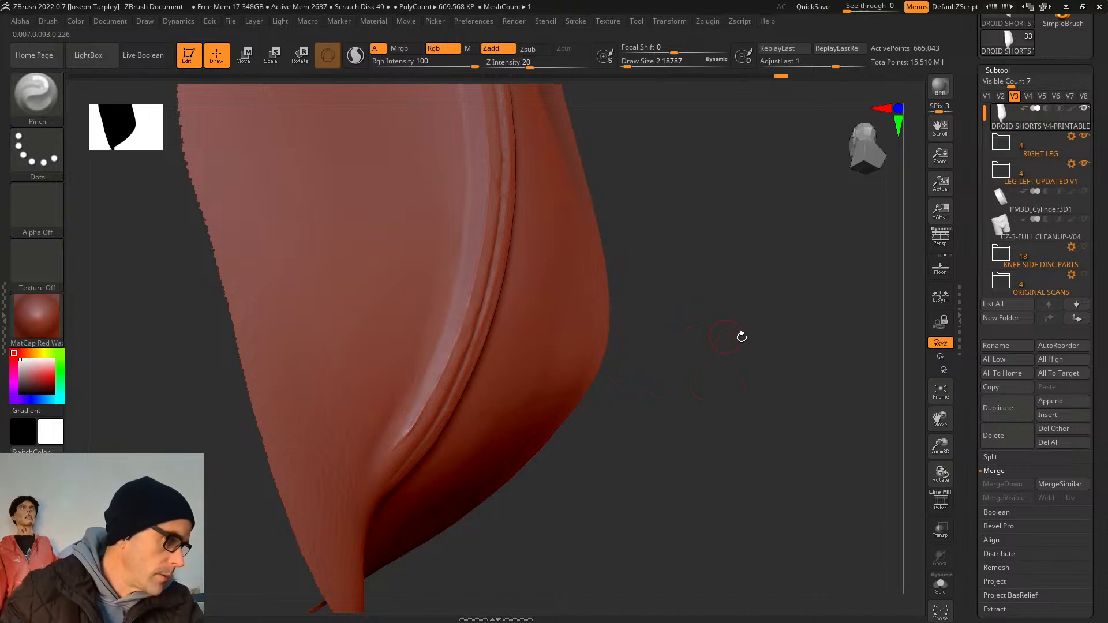
# Set the Pinch draw size to about 1.8 and refine the inner edge near the seam's lower end.
pyautogui.moveTo(774, 348)
pyautogui.mouseDown()
pyautogui.moveTo(764, 344)
pyautogui.moveTo(773, 358)
pyautogui.moveTo(742, 341)
pyautogui.moveTo(737, 376)
pyautogui.mouseUp()
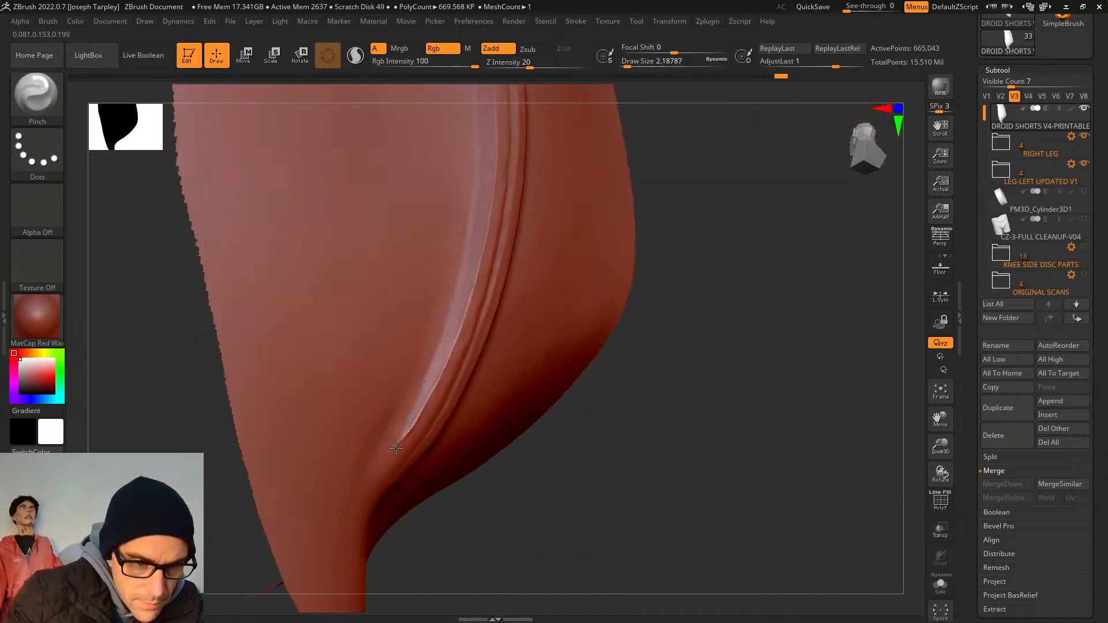
pyautogui.moveTo(705, 452)
pyautogui.mouseDown()
pyautogui.moveTo(676, 421)
pyautogui.moveTo(725, 423)
pyautogui.moveTo(705, 448)
pyautogui.moveTo(703, 404)
pyautogui.mouseUp()
pyautogui.press('space')
pyautogui.keyDown('alt'); pyautogui.moveTo(715, 262); pyautogui.dragTo(705, 341); pyautogui.keyUp('alt')
pyautogui.press('space')
pyautogui.moveTo(456, 297); pyautogui.dragTo(461, 279)
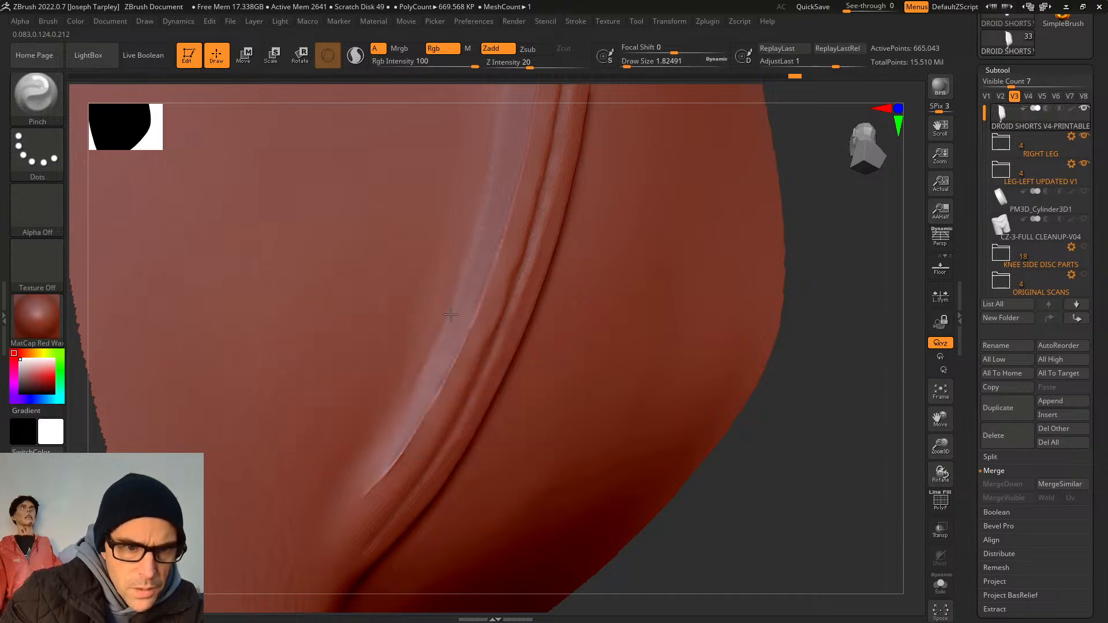
# Set the Pinch draw size to 1 and tighten the edge at the seam's lower tip.
pyautogui.press('space')
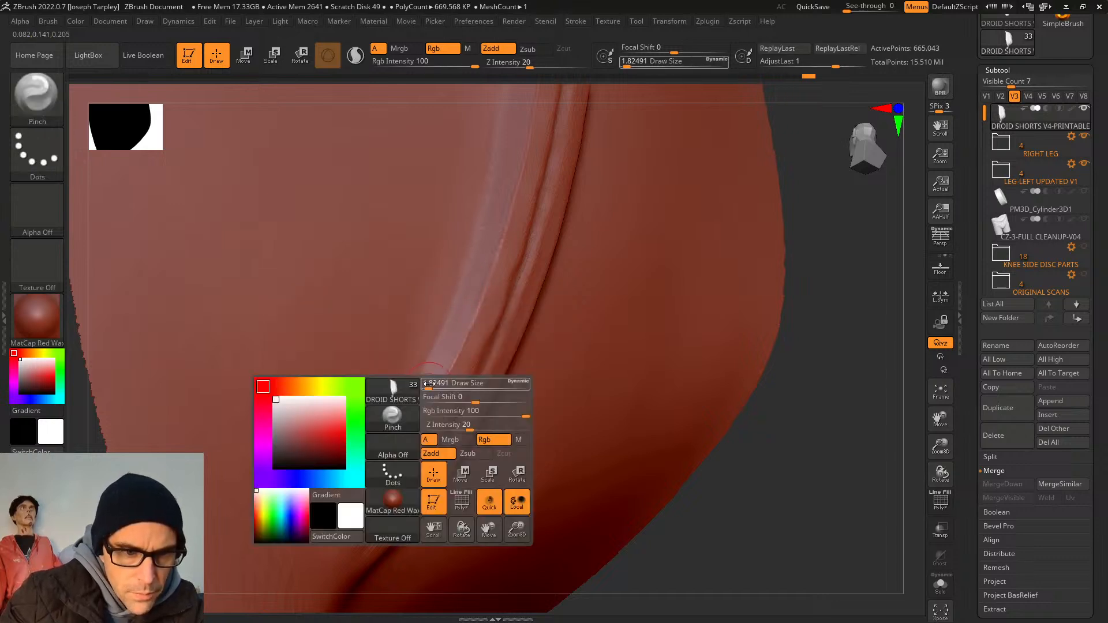
pyautogui.moveTo(430, 385); pyautogui.dragTo(419, 384)
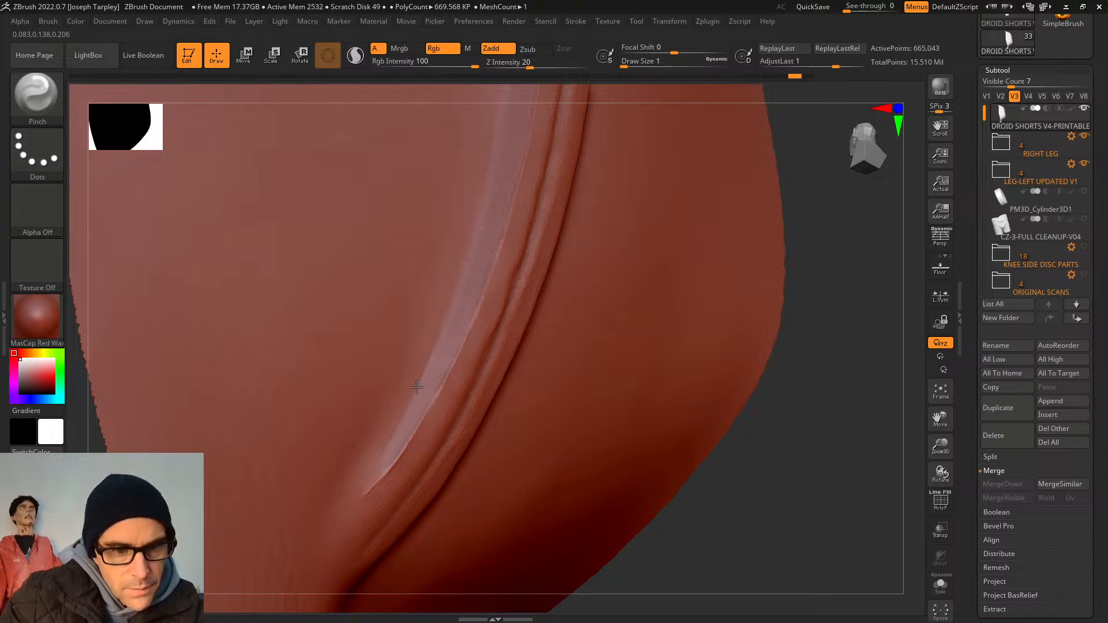
pyautogui.moveTo(393, 436)
pyautogui.mouseDown()
pyautogui.moveTo(378, 431)
pyautogui.moveTo(381, 441)
pyautogui.mouseUp()
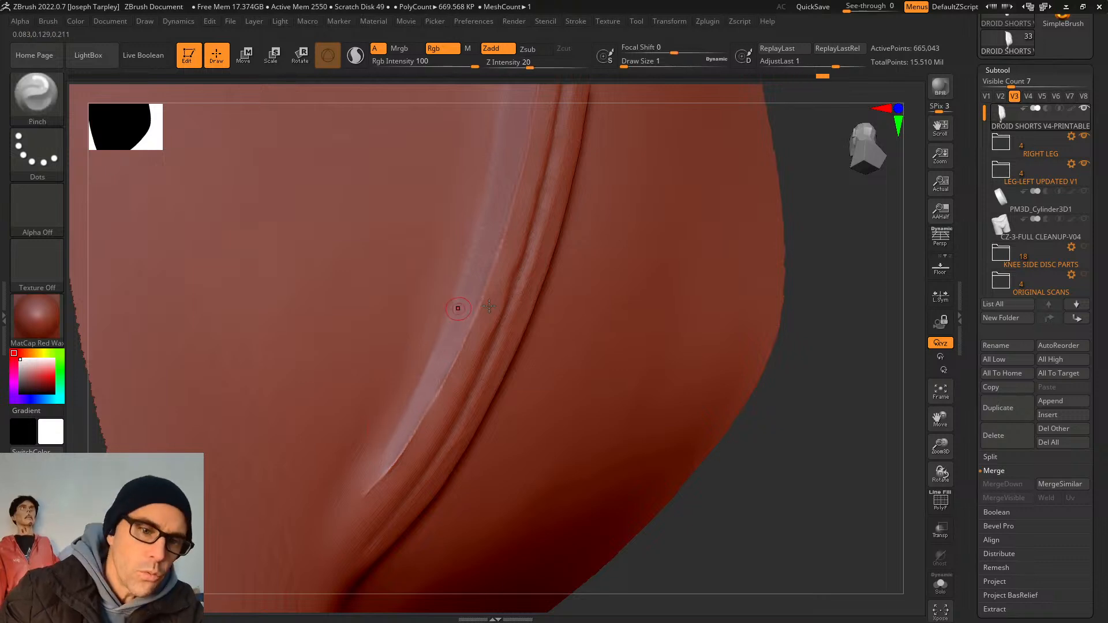
# Set the Pinch draw size to about 1.5 and sharpen the inner seam edge upward along its lower curve.
pyautogui.moveTo(802, 386); pyautogui.dragTo(673, 420)
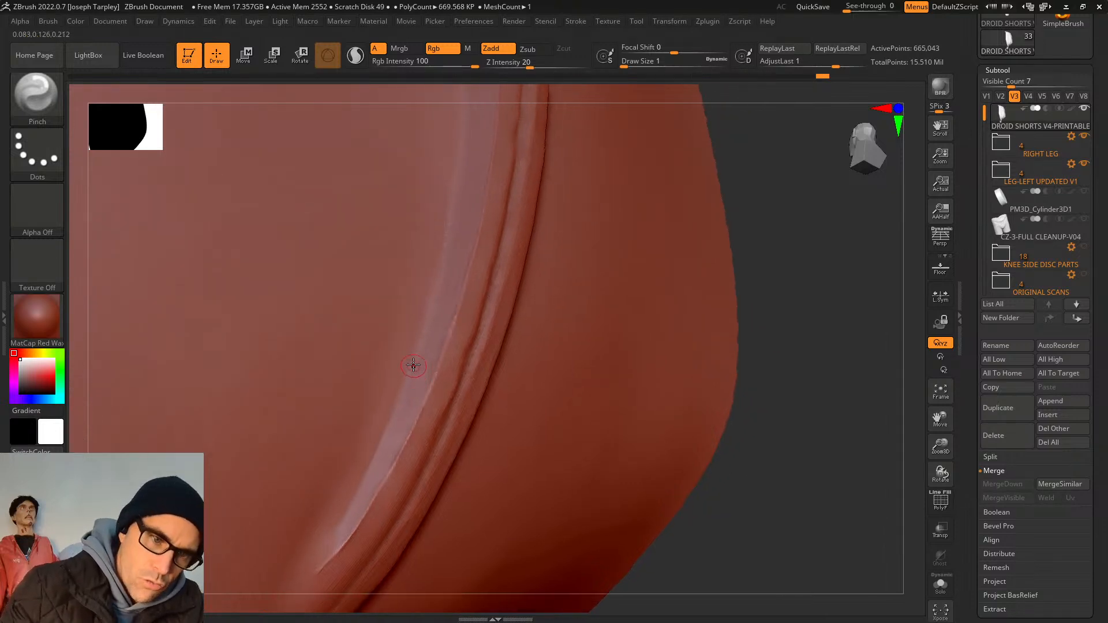
pyautogui.press('space')
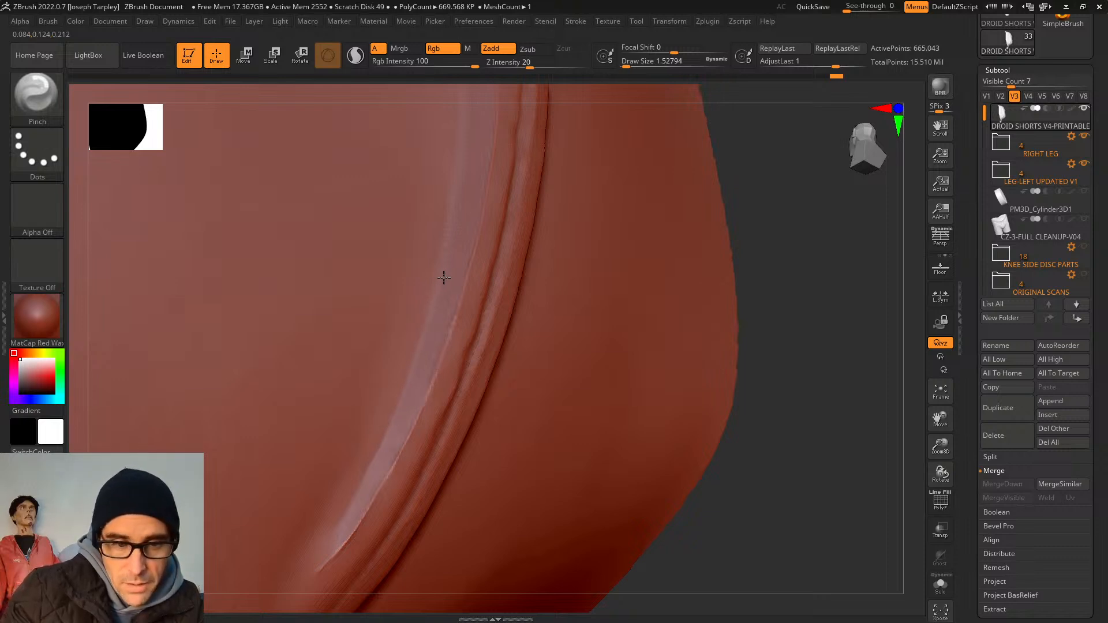
pyautogui.moveTo(434, 306); pyautogui.dragTo(452, 229)
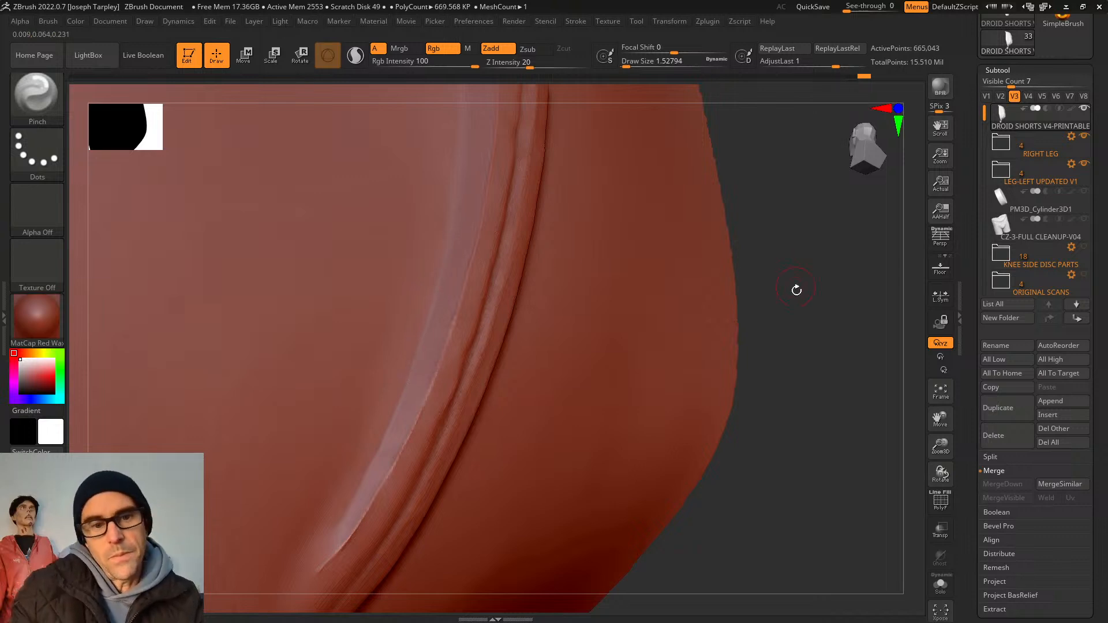
pyautogui.moveTo(797, 289)
pyautogui.mouseDown()
pyautogui.moveTo(762, 408)
pyautogui.moveTo(752, 400)
pyautogui.mouseUp()
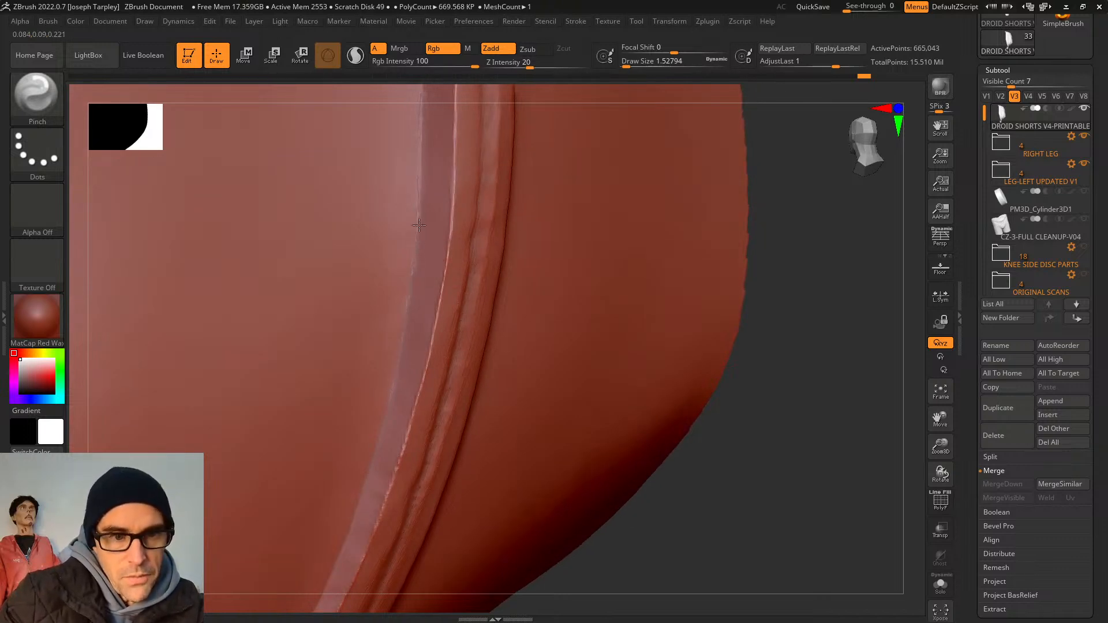
pyautogui.moveTo(829, 304)
pyautogui.mouseDown()
pyautogui.moveTo(762, 425)
pyautogui.moveTo(760, 378)
pyautogui.mouseUp()
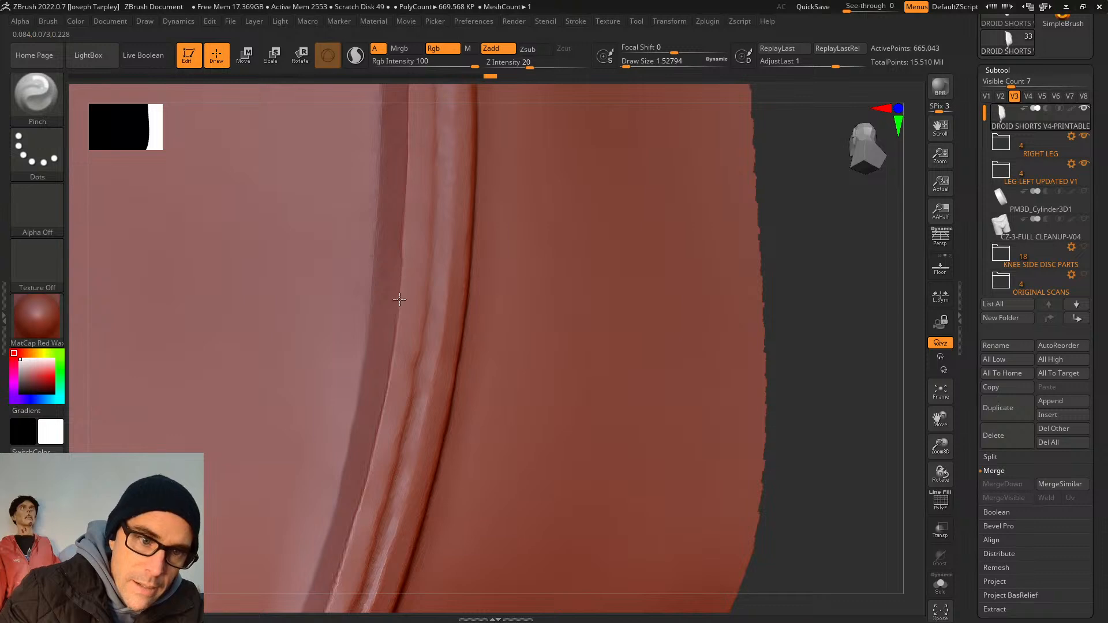
# Pinch the panel-side border of the recessed groove that runs alongside the double seam.
pyautogui.moveTo(863, 379); pyautogui.dragTo(819, 359)
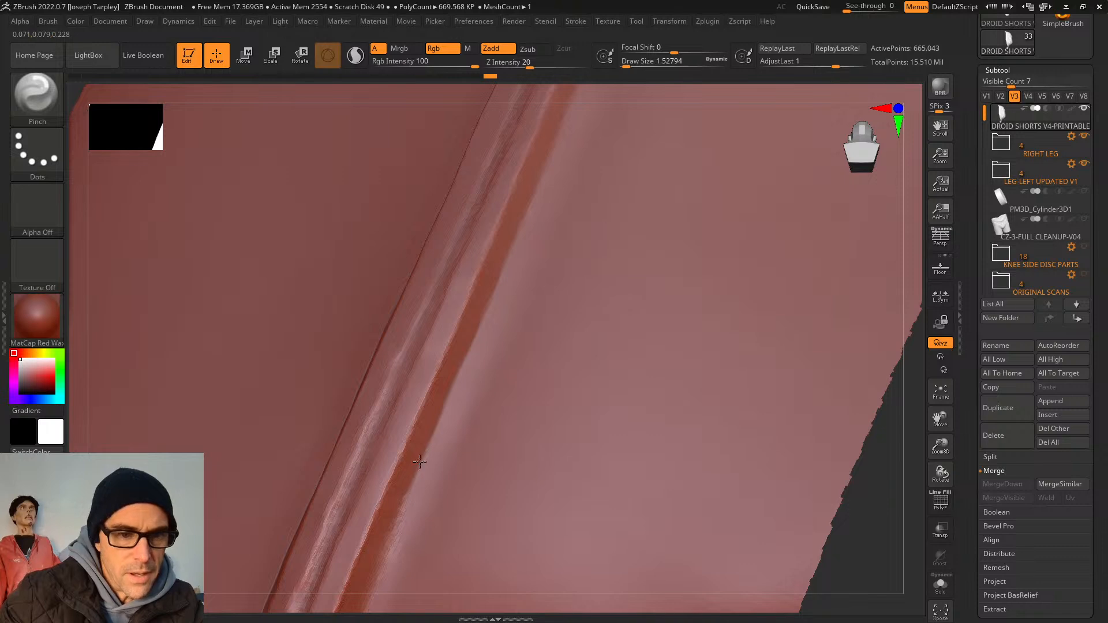
pyautogui.moveTo(890, 509)
pyautogui.keyDown('alt'); pyautogui.mouseDown()
pyautogui.moveTo(871, 457)
pyautogui.moveTo(862, 345)
pyautogui.mouseUp(); pyautogui.keyUp('alt')
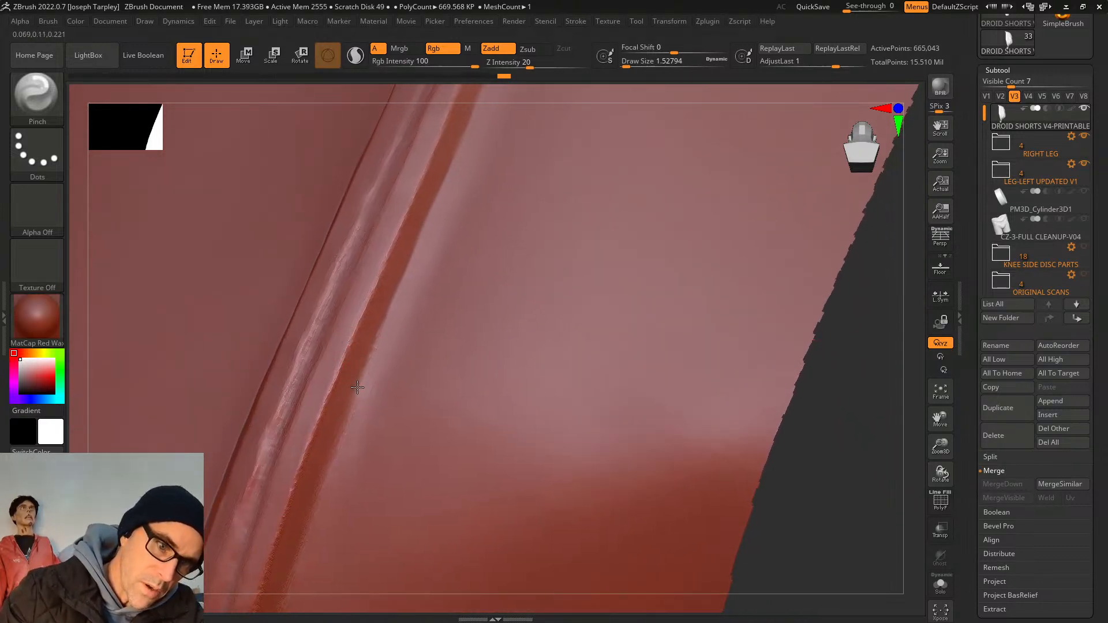
pyautogui.press('shift')
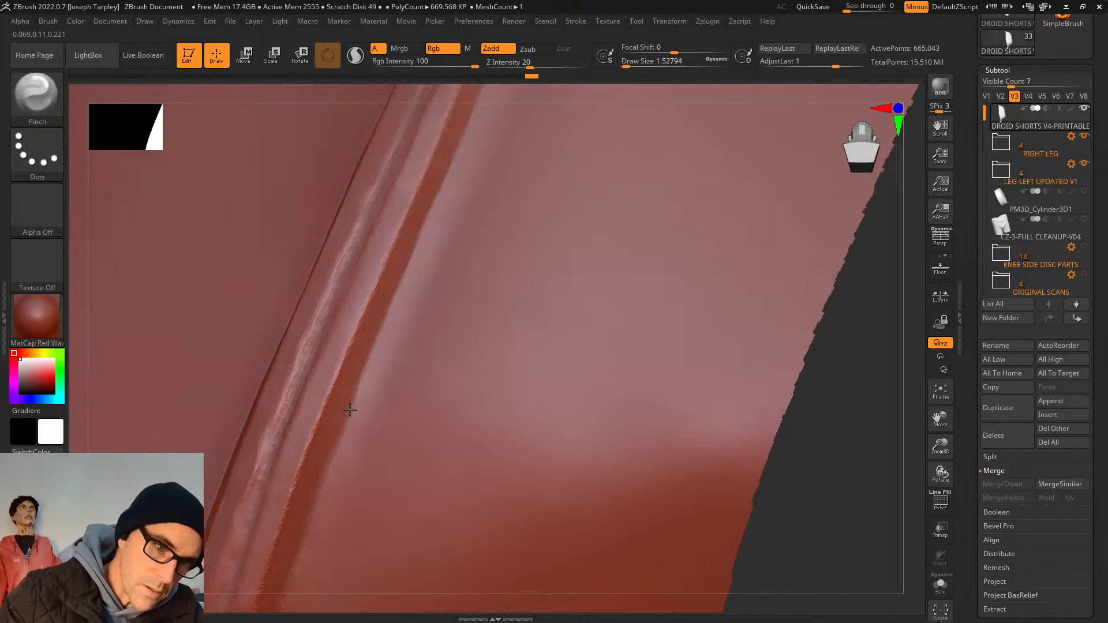
pyautogui.moveTo(358, 391); pyautogui.dragTo(381, 332)
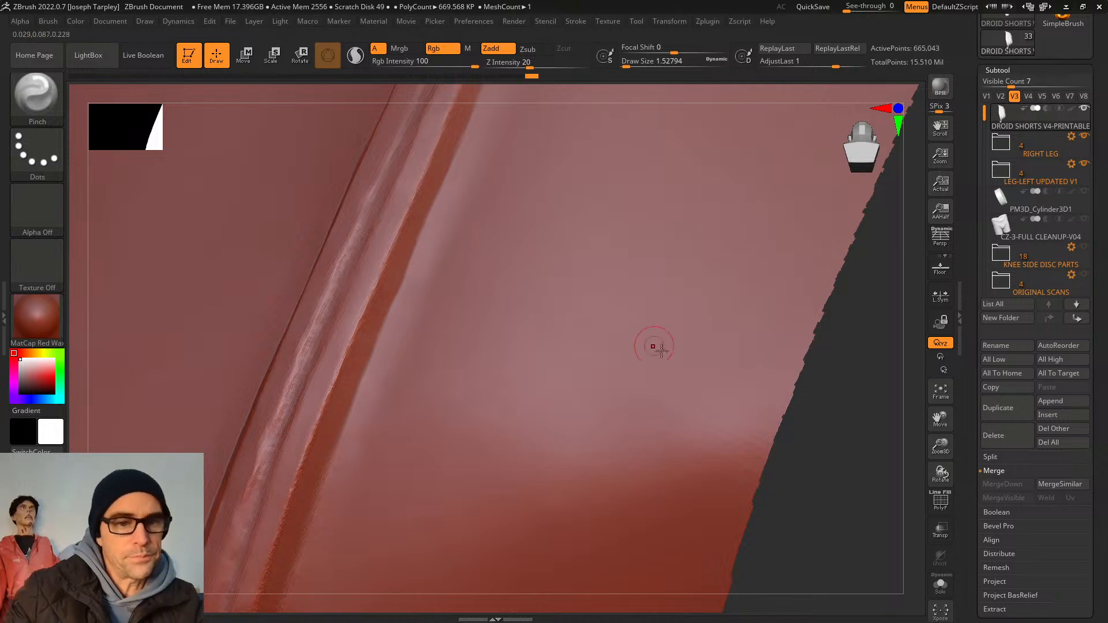
# Smooth the panel surface beside the groove along the lower curve of the seam.
pyautogui.moveTo(818, 515)
pyautogui.keyDown('alt'); pyautogui.mouseDown()
pyautogui.moveTo(828, 371)
pyautogui.moveTo(804, 362)
pyautogui.mouseUp(); pyautogui.keyUp('alt')
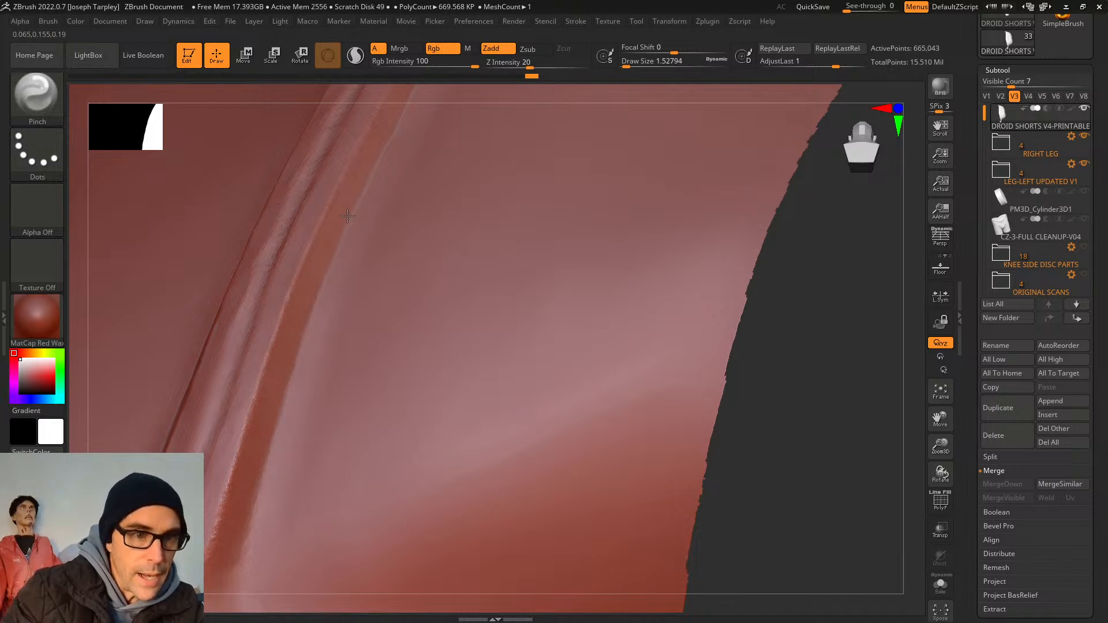
pyautogui.press('shift')
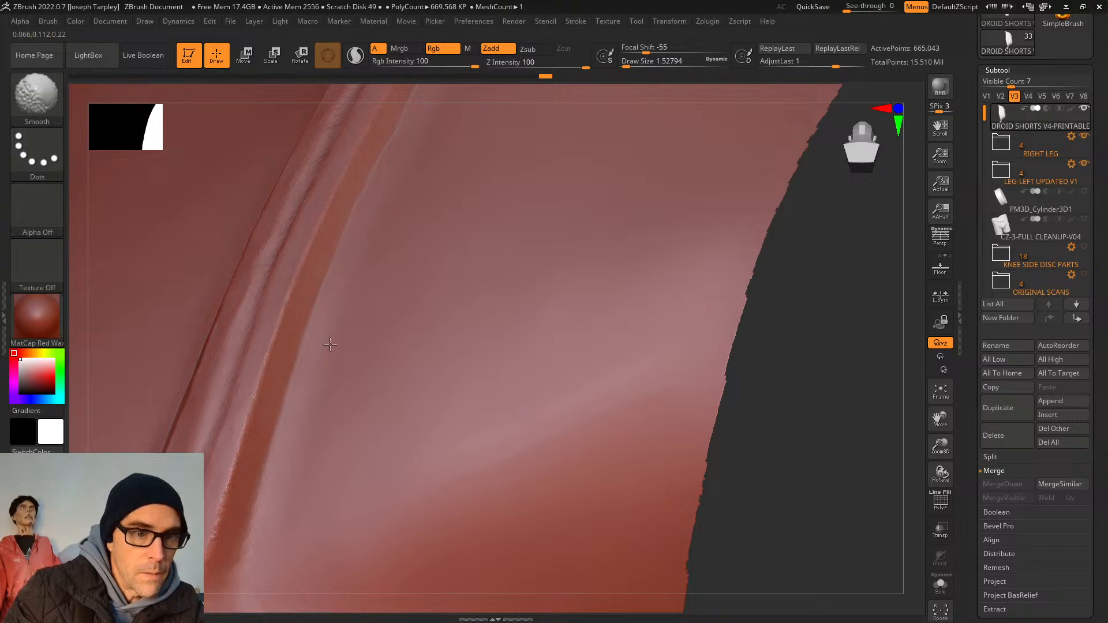
pyautogui.keyDown('shift'); pyautogui.moveTo(330, 345); pyautogui.dragTo(322, 387); pyautogui.keyUp('shift')
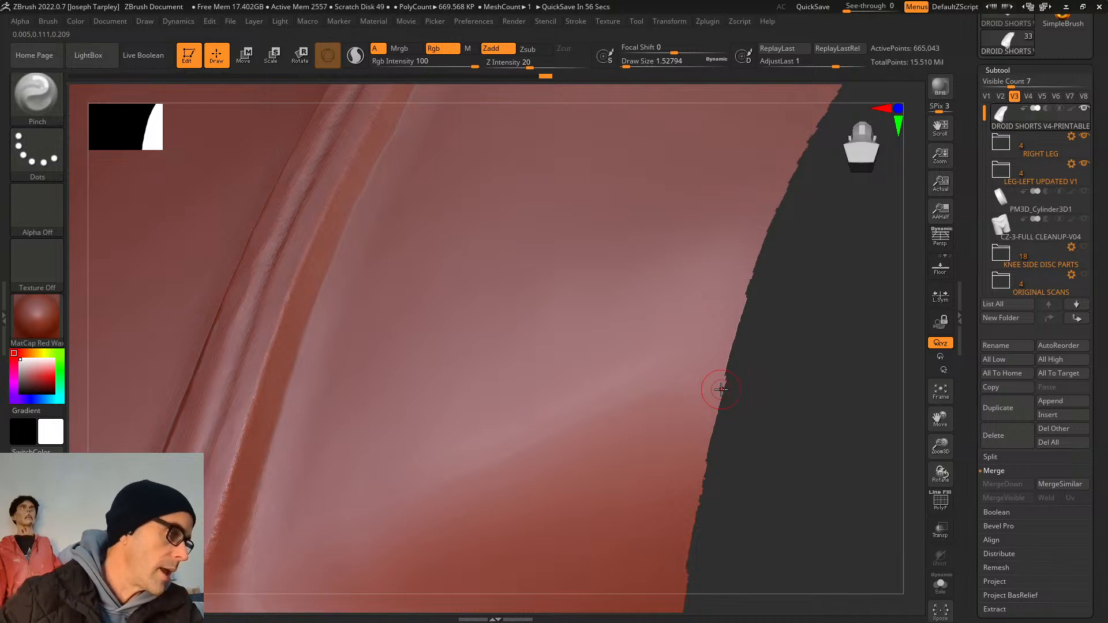
# Pinch and smooth the seam edge bordering the groove where the front panel bulges.
pyautogui.moveTo(796, 379)
pyautogui.mouseDown()
pyautogui.moveTo(797, 364)
pyautogui.moveTo(779, 372)
pyautogui.mouseUp()
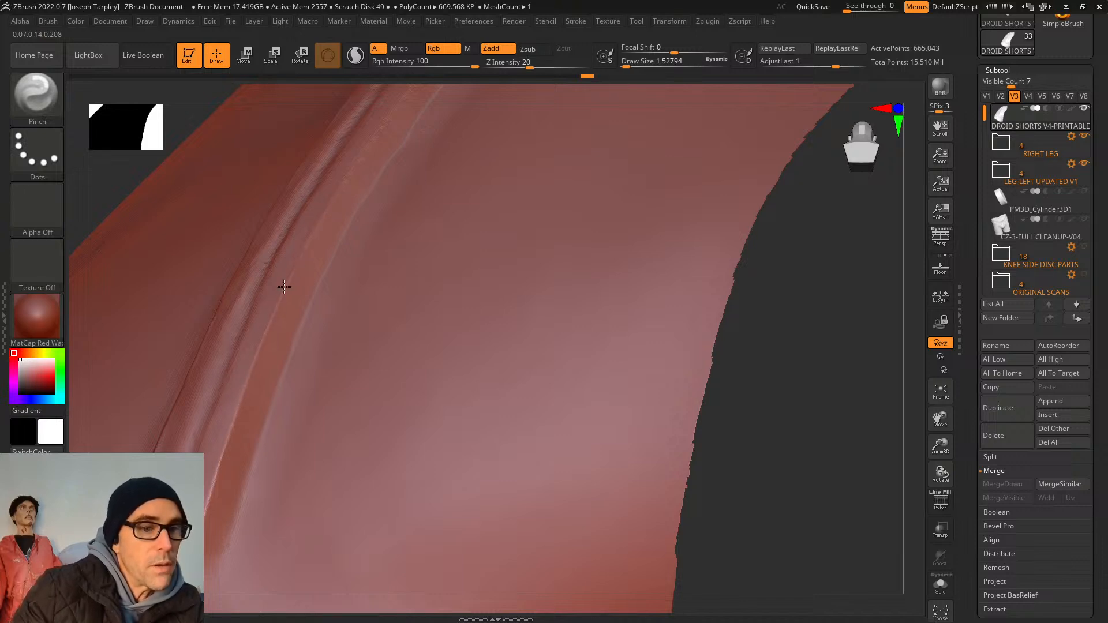
pyautogui.moveTo(798, 417); pyautogui.dragTo(423, 487)
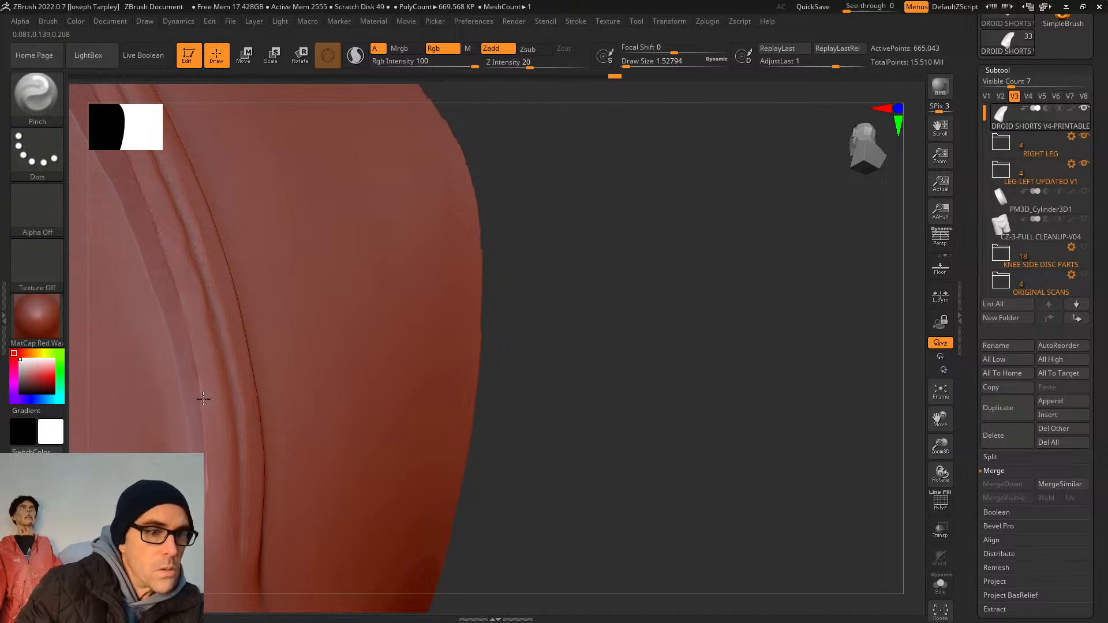
pyautogui.moveTo(649, 358)
pyautogui.mouseDown()
pyautogui.moveTo(751, 373)
pyautogui.moveTo(700, 379)
pyautogui.moveTo(606, 358)
pyautogui.mouseUp()
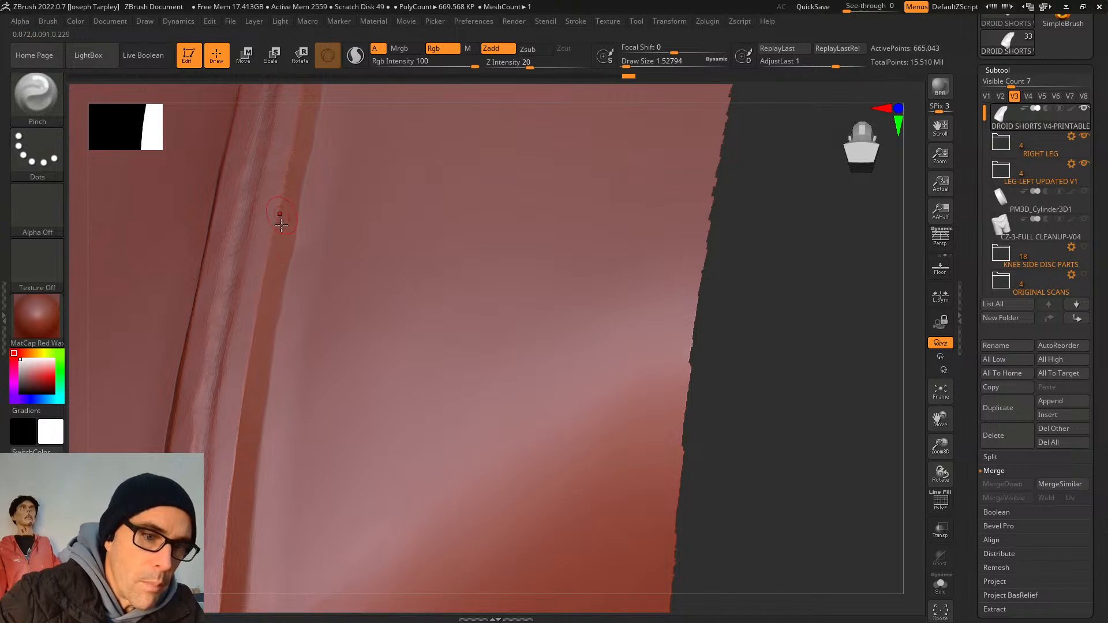
pyautogui.press('shift')
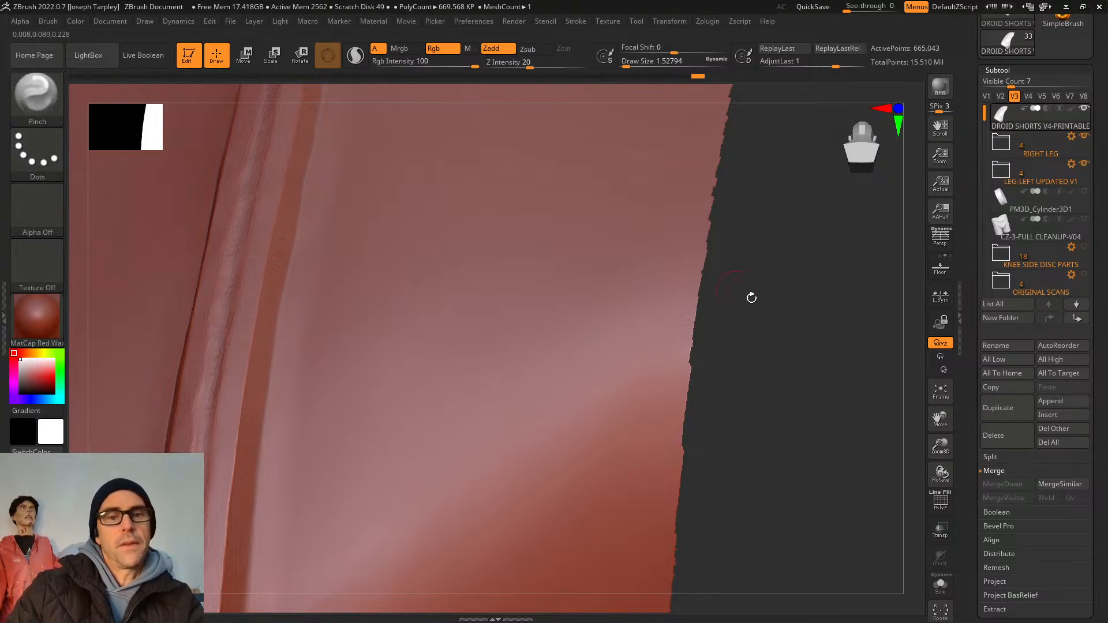
# Continue pinching the groove-side seam edge upward along the straight stretch above the bulge.
pyautogui.moveTo(750, 297); pyautogui.dragTo(681, 452)
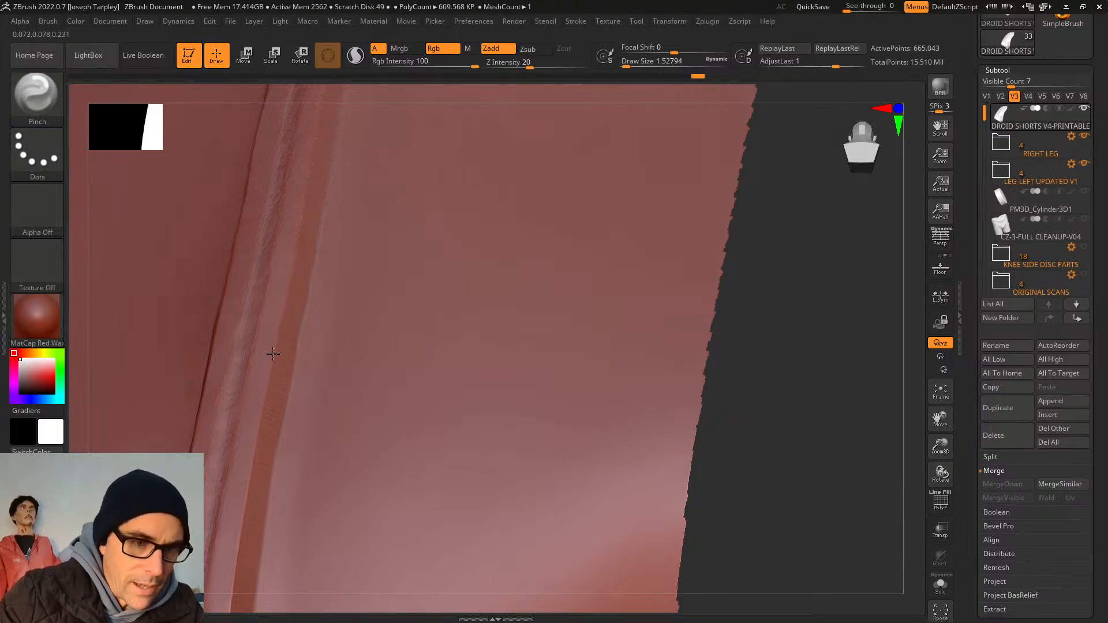
pyautogui.moveTo(279, 325); pyautogui.dragTo(295, 247)
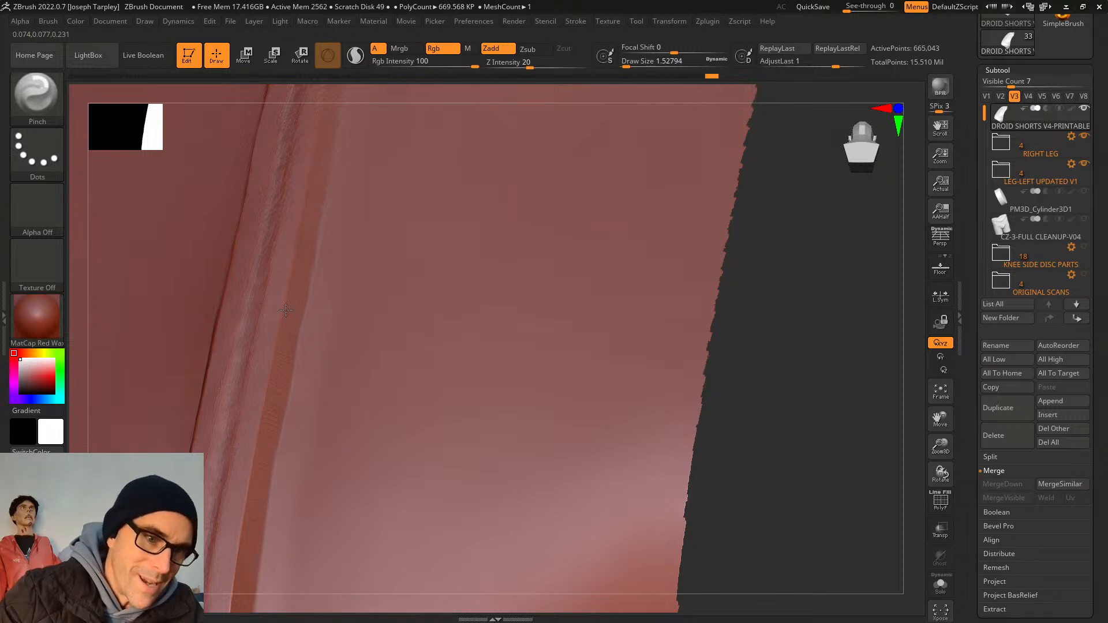
pyautogui.moveTo(320, 143); pyautogui.dragTo(325, 119)
pyautogui.moveTo(812, 295); pyautogui.dragTo(717, 465)
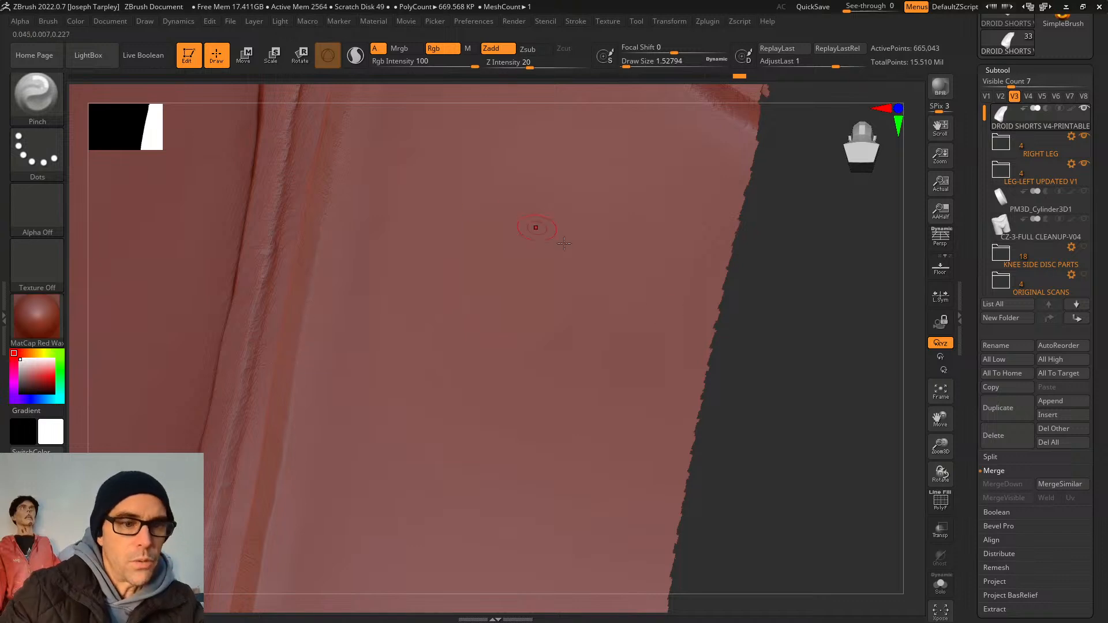
# Pinch the left seam branch just above the point where the two seams split.
pyautogui.moveTo(537, 225); pyautogui.dragTo(758, 378, button='right')
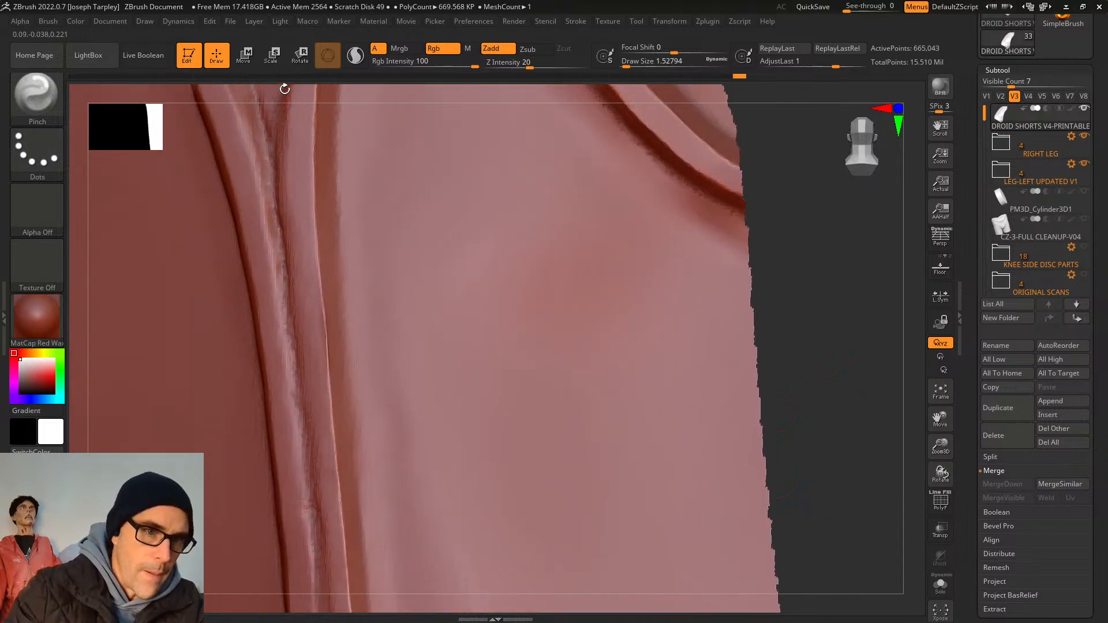
pyautogui.keyDown('alt'); pyautogui.moveTo(283, 92); pyautogui.dragTo(305, 162, button='right'); pyautogui.keyUp('alt')
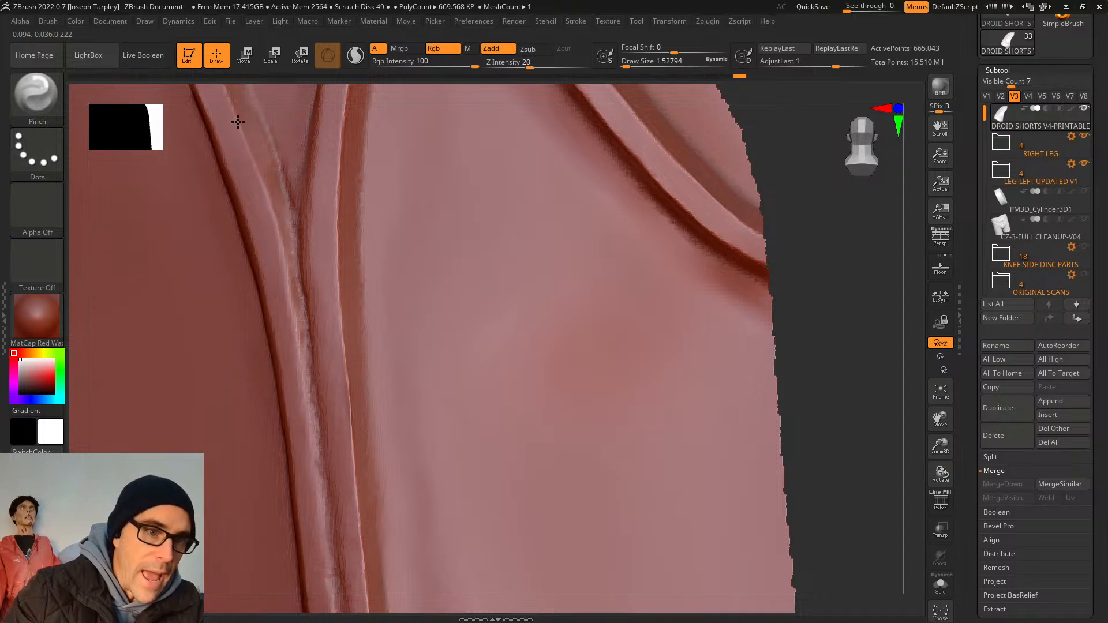
pyautogui.moveTo(238, 122); pyautogui.dragTo(240, 127)
pyautogui.keyDown('alt'); pyautogui.moveTo(254, 89); pyautogui.dragTo(291, 200, button='right'); pyautogui.keyUp('alt')
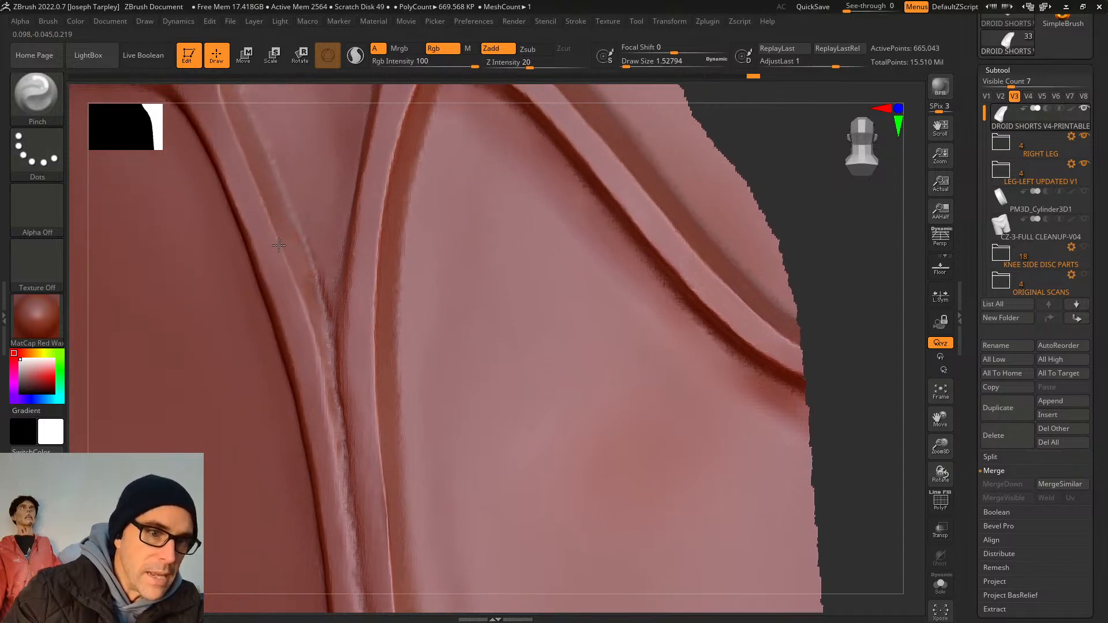
pyautogui.moveTo(239, 146); pyautogui.dragTo(270, 229)
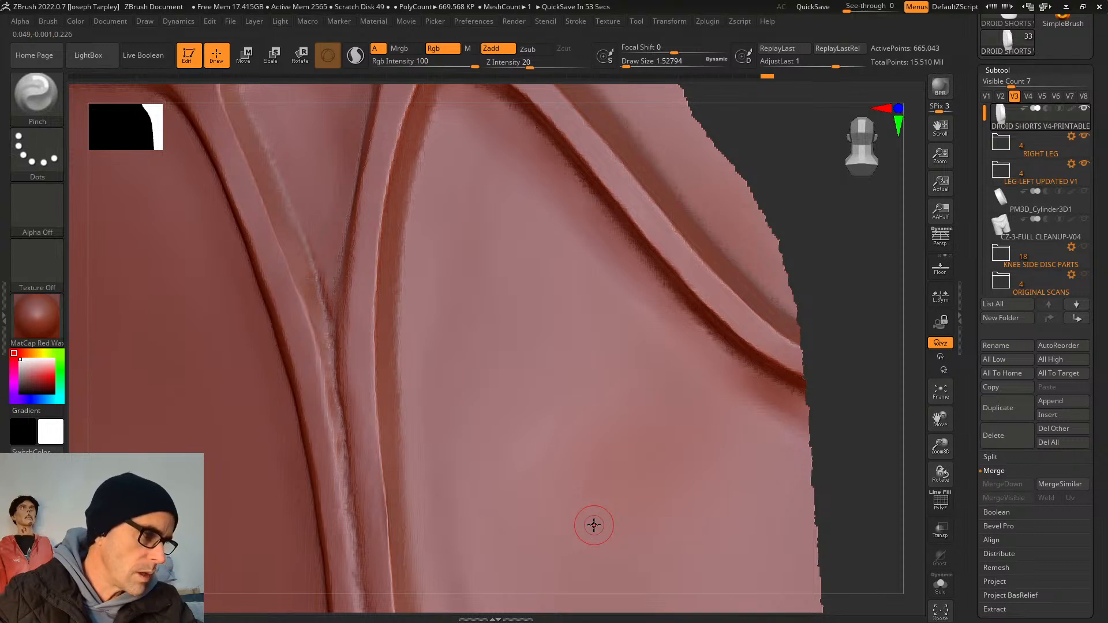
# Review the whole front section and pinch the left branch's edge along the triangular inset down to the junction.
pyautogui.press('f')
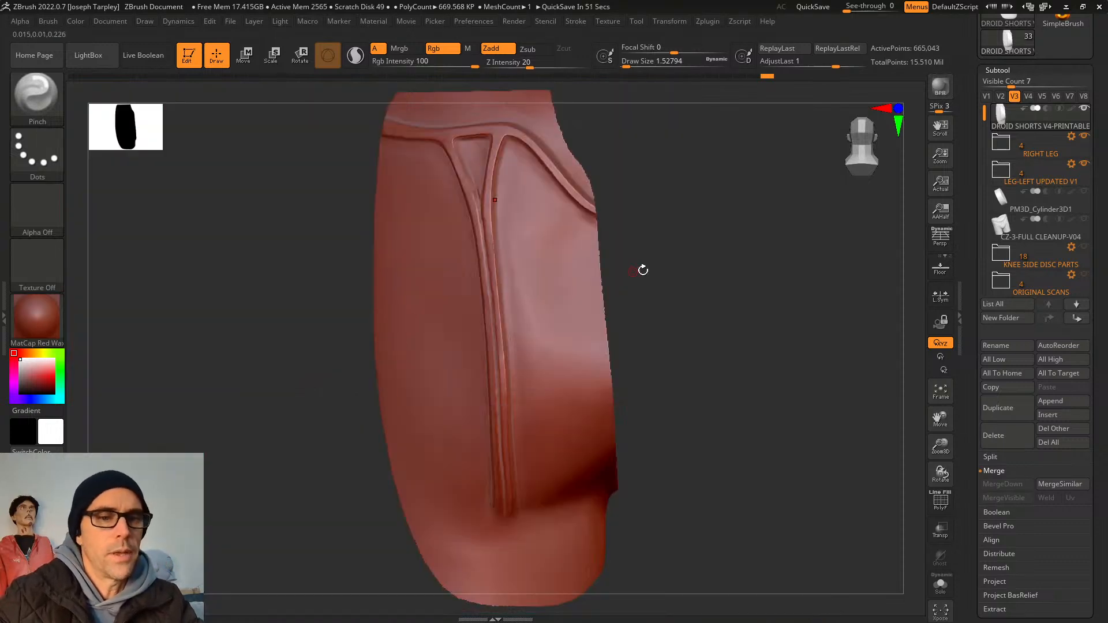
pyautogui.moveTo(643, 269); pyautogui.dragTo(701, 314)
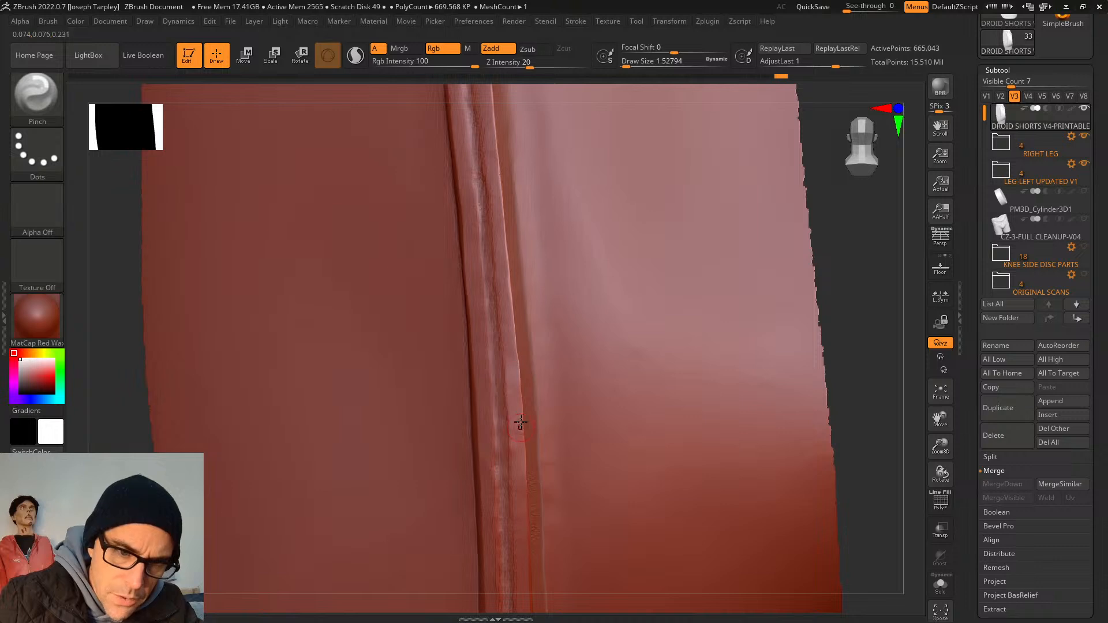
pyautogui.moveTo(870, 289); pyautogui.dragTo(591, 327)
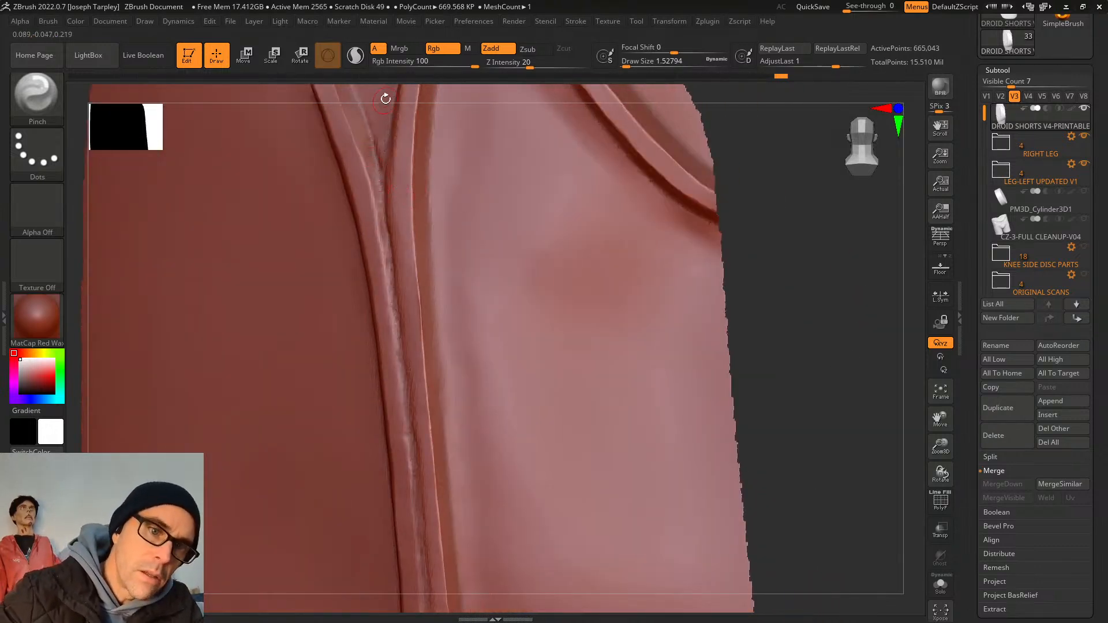
pyautogui.keyDown('alt'); pyautogui.moveTo(384, 99); pyautogui.dragTo(395, 252, button='right'); pyautogui.keyUp('alt')
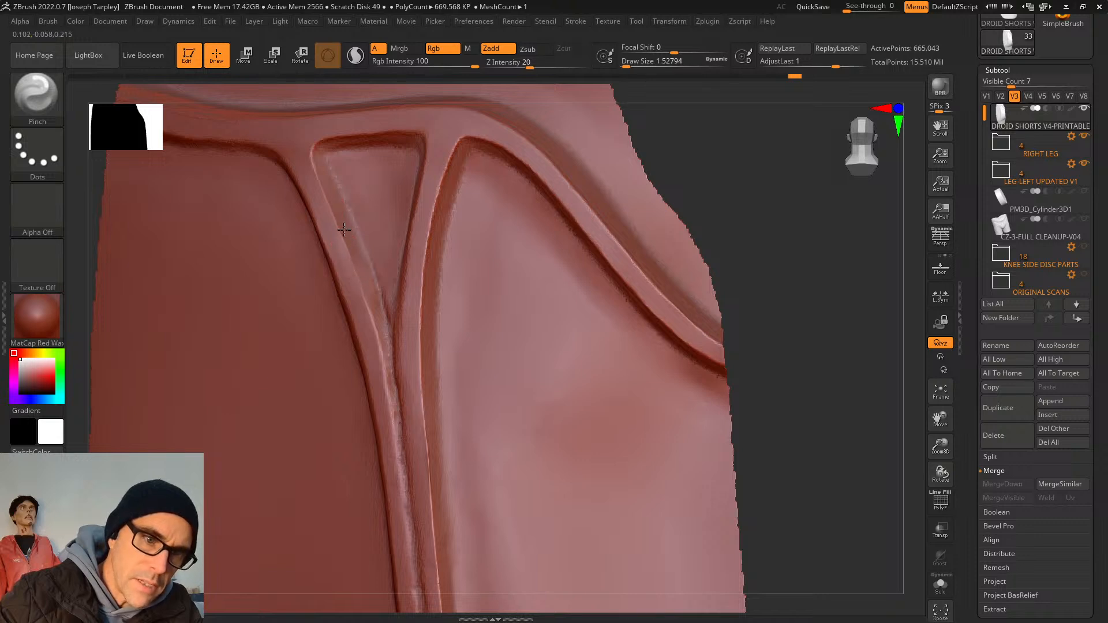
pyautogui.moveTo(325, 189); pyautogui.dragTo(346, 237)
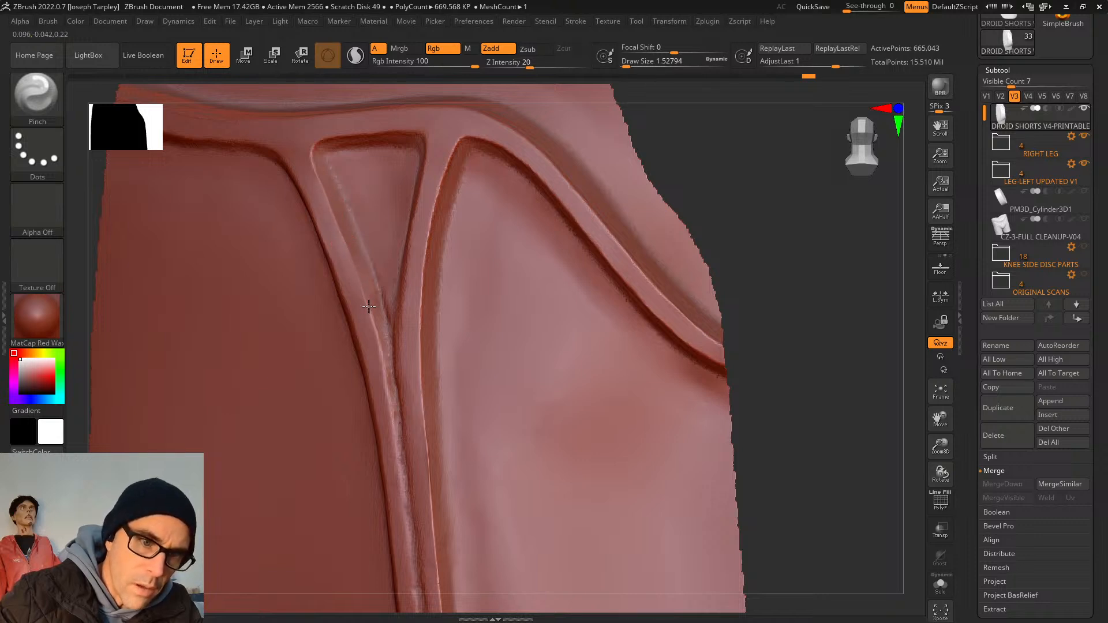
pyautogui.moveTo(368, 305); pyautogui.dragTo(376, 338)
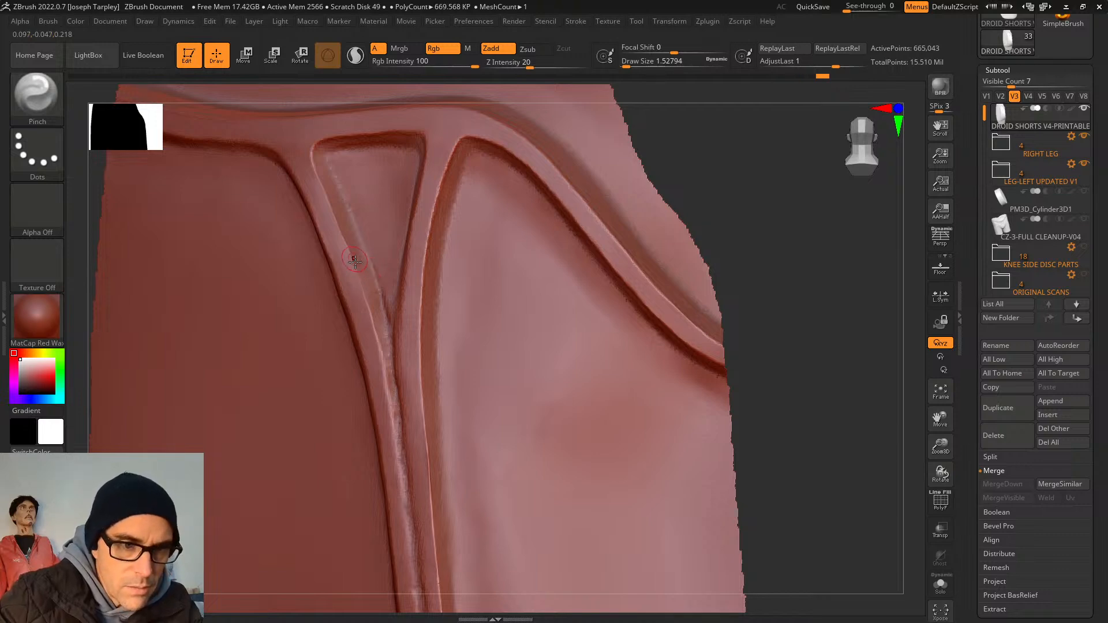
# Switch to the hPolish brush with a draw size of about 3.7 and flatten the left seam branch beside the triangular inset.
pyautogui.press('b')
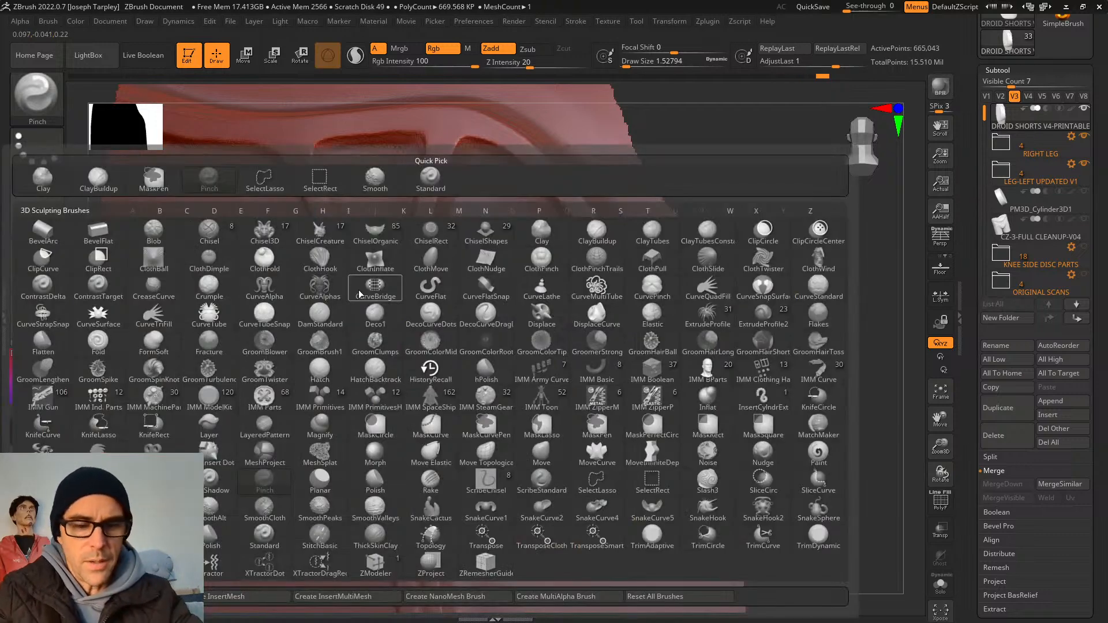
pyautogui.press('h')
pyautogui.press('p')
pyautogui.press('space')
pyautogui.moveTo(352, 239); pyautogui.dragTo(333, 231)
pyautogui.moveTo(303, 175); pyautogui.dragTo(354, 315)
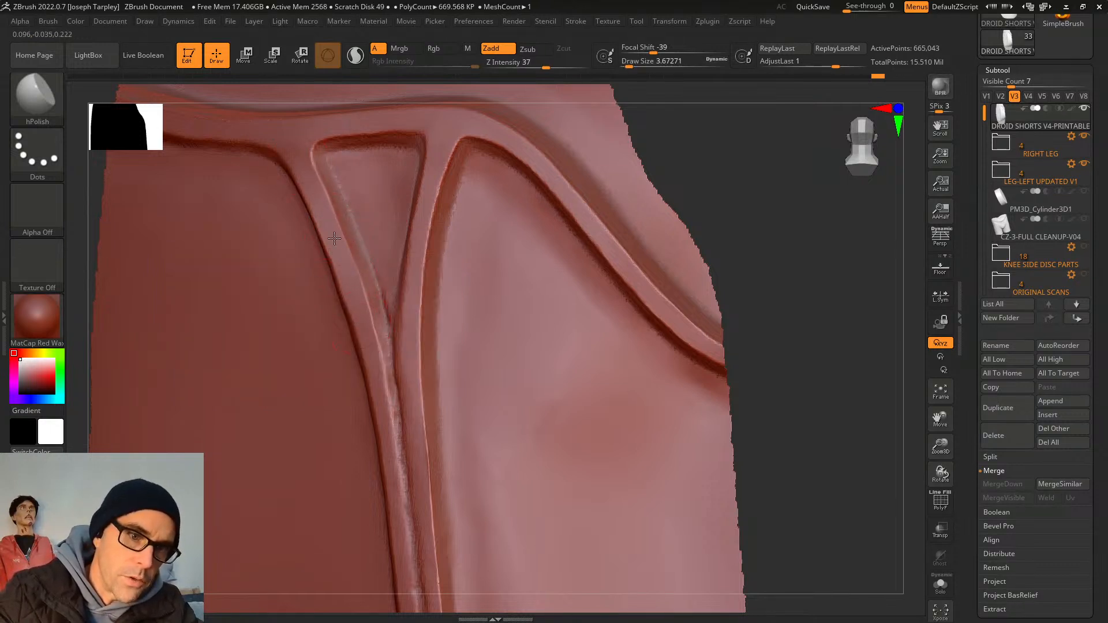
# Polish the left seam branch at the junction below the triangular inset and touch up its upper end.
pyautogui.moveTo(839, 404); pyautogui.dragTo(841, 334)
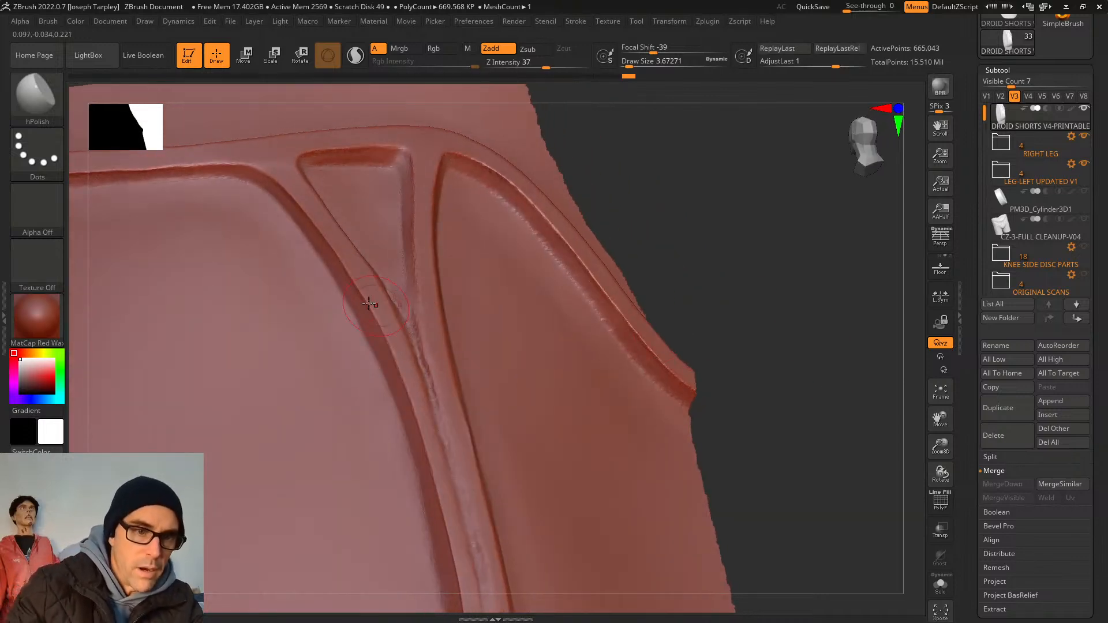
pyautogui.moveTo(382, 306); pyautogui.dragTo(400, 346)
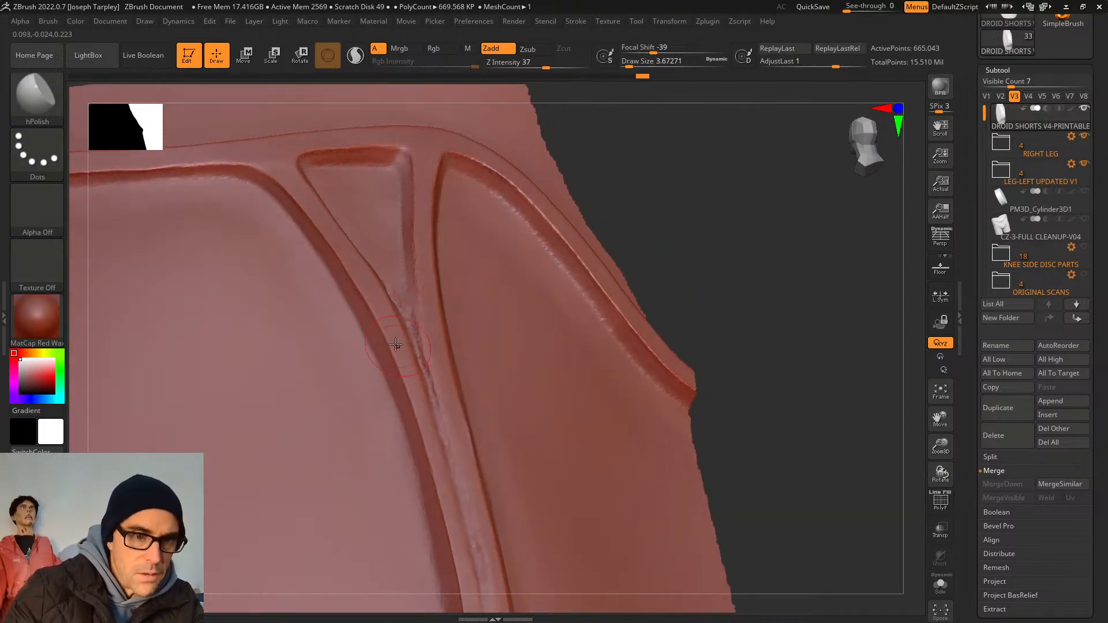
pyautogui.moveTo(299, 186)
pyautogui.mouseDown()
pyautogui.moveTo(280, 164)
pyautogui.moveTo(303, 197)
pyautogui.moveTo(266, 156)
pyautogui.moveTo(301, 192)
pyautogui.mouseUp()
# Polish the right seam branch from its upper end down to the tip of the triangular inset.
pyautogui.moveTo(673, 144)
pyautogui.mouseDown()
pyautogui.moveTo(701, 188)
pyautogui.moveTo(658, 180)
pyautogui.mouseUp()
pyautogui.moveTo(430, 157); pyautogui.dragTo(411, 288)
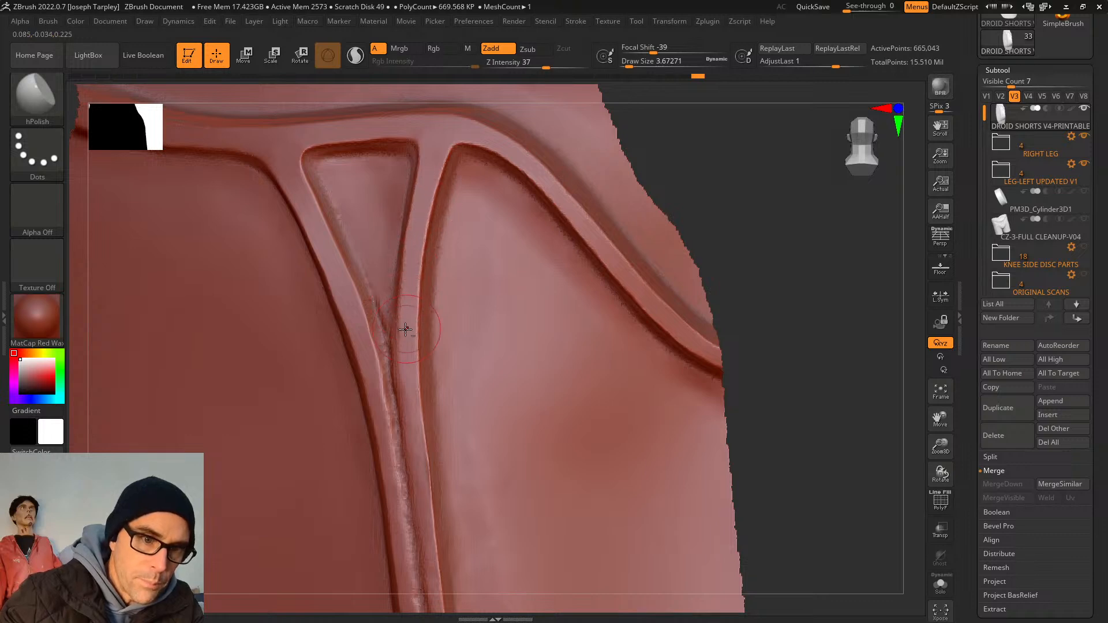
pyautogui.moveTo(405, 329); pyautogui.dragTo(415, 262)
pyautogui.moveTo(407, 300)
pyautogui.mouseDown()
pyautogui.moveTo(409, 378)
pyautogui.moveTo(407, 311)
pyautogui.mouseUp()
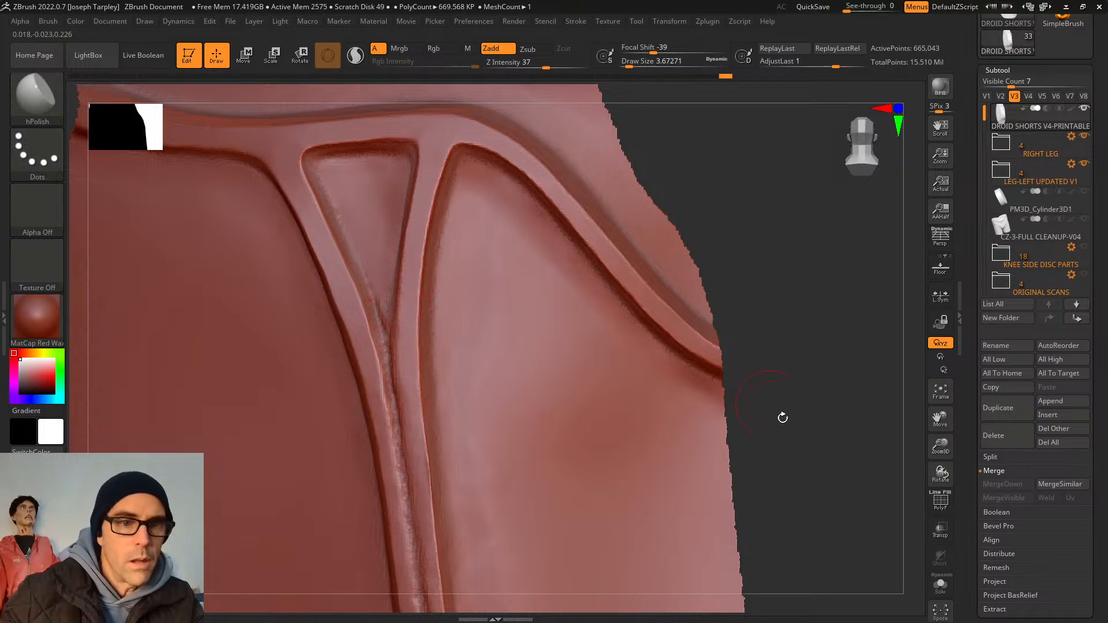
# Polish both halves of the vertical seam just below the tip of the triangular inset.
pyautogui.moveTo(782, 417); pyautogui.dragTo(819, 319)
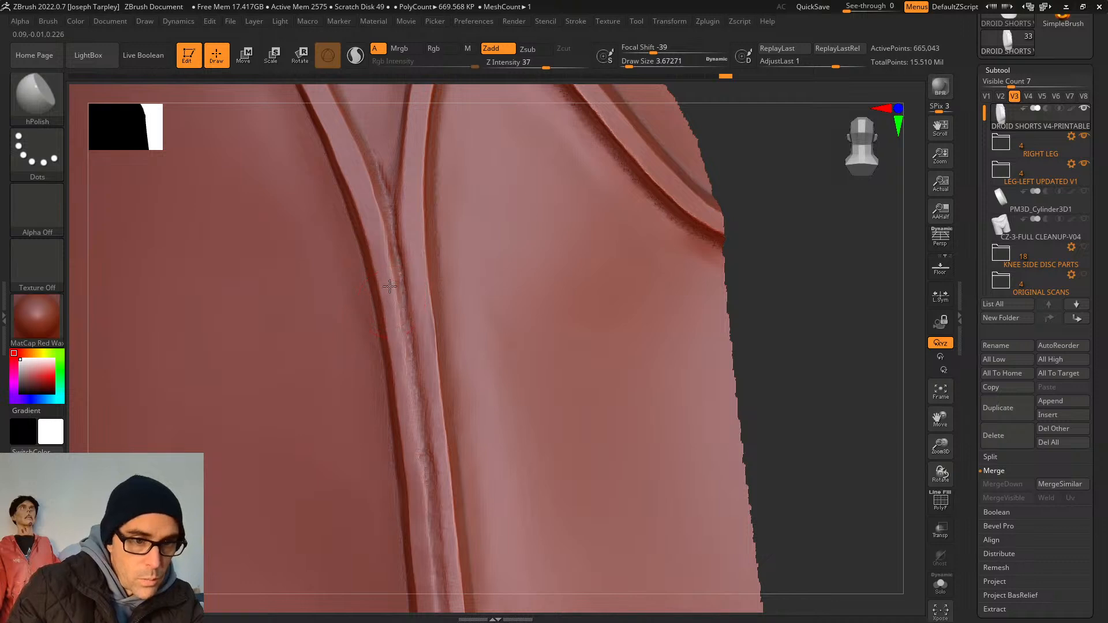
pyautogui.moveTo(389, 286); pyautogui.dragTo(393, 322)
pyautogui.moveTo(377, 237); pyautogui.dragTo(373, 221)
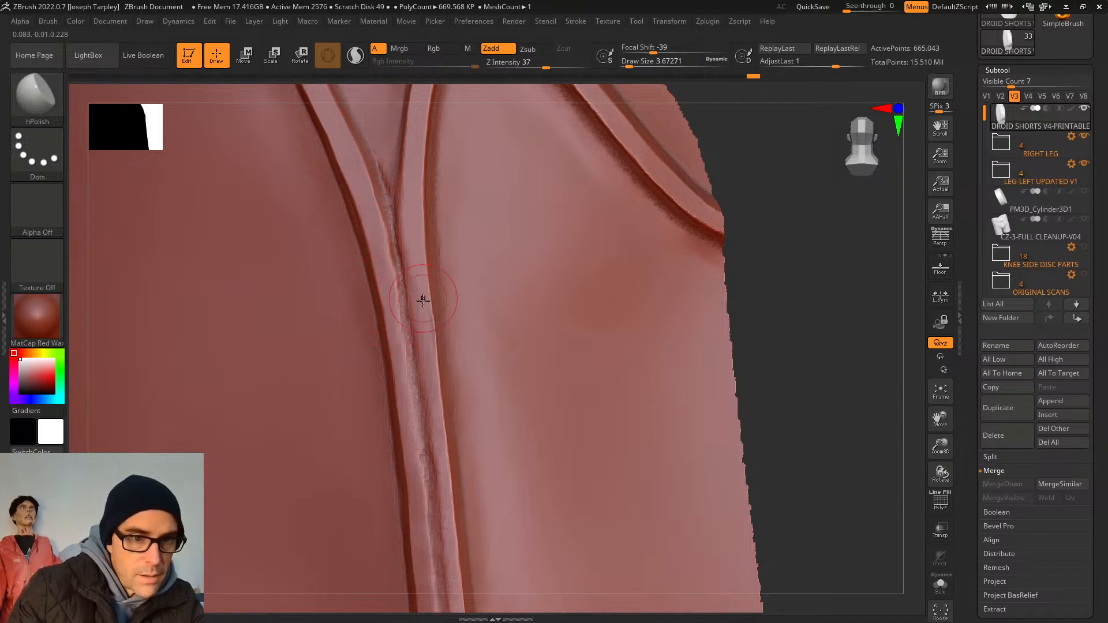
pyautogui.moveTo(423, 300); pyautogui.dragTo(417, 240)
pyautogui.moveTo(427, 329)
pyautogui.mouseDown()
pyautogui.moveTo(415, 227)
pyautogui.moveTo(432, 385)
pyautogui.mouseUp()
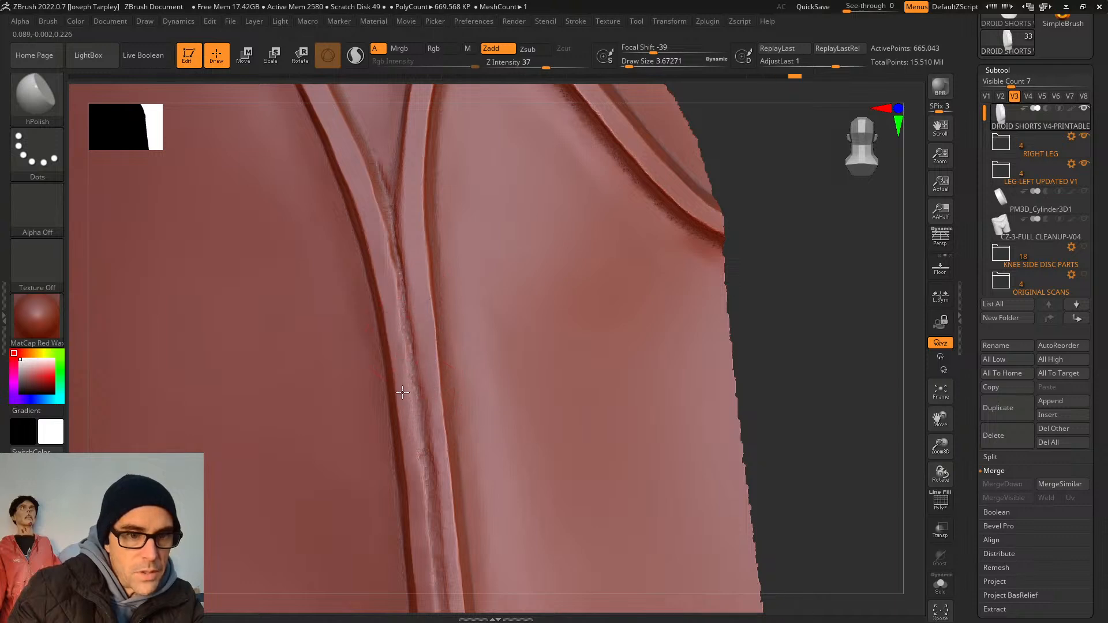
pyautogui.moveTo(409, 245); pyautogui.dragTo(395, 352)
# Flatten the top of the vertical seam along its middle stretch, concentrating on its left half.
pyautogui.moveTo(750, 375)
pyautogui.mouseDown()
pyautogui.moveTo(849, 272)
pyautogui.moveTo(819, 289)
pyautogui.mouseUp()
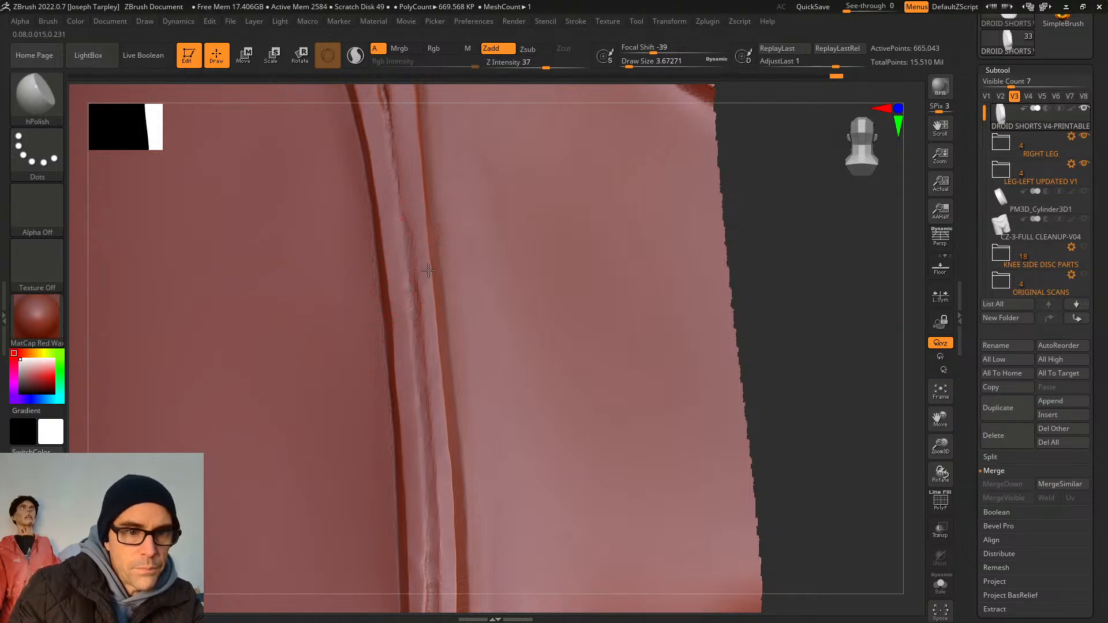
pyautogui.moveTo(808, 352)
pyautogui.mouseDown()
pyautogui.moveTo(826, 304)
pyautogui.moveTo(851, 279)
pyautogui.moveTo(548, 361)
pyautogui.mouseUp()
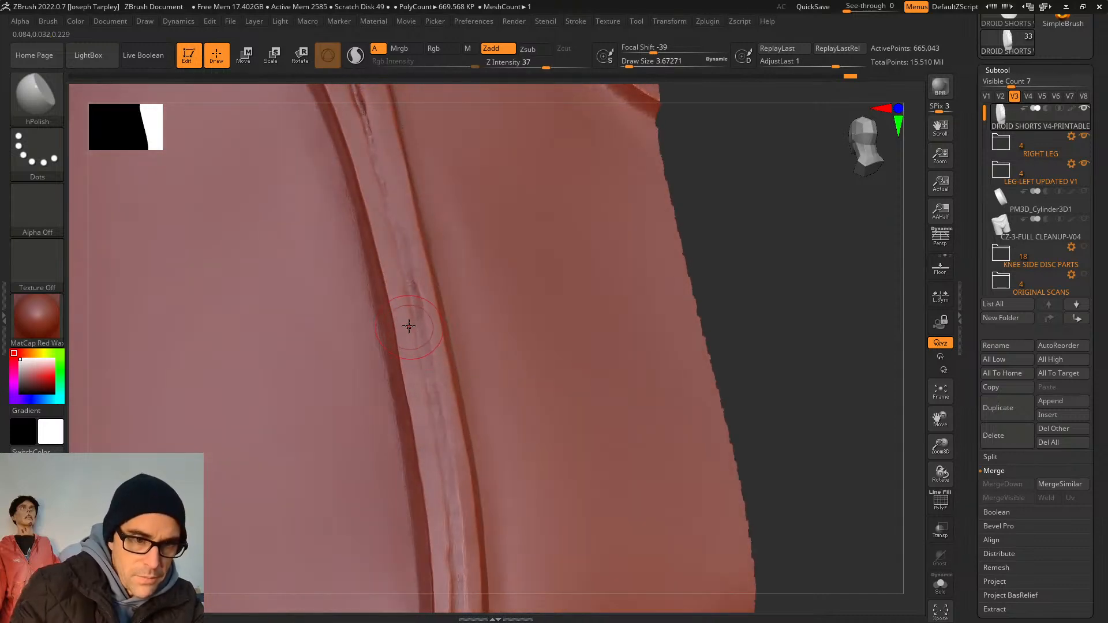
pyautogui.moveTo(824, 339); pyautogui.dragTo(622, 310)
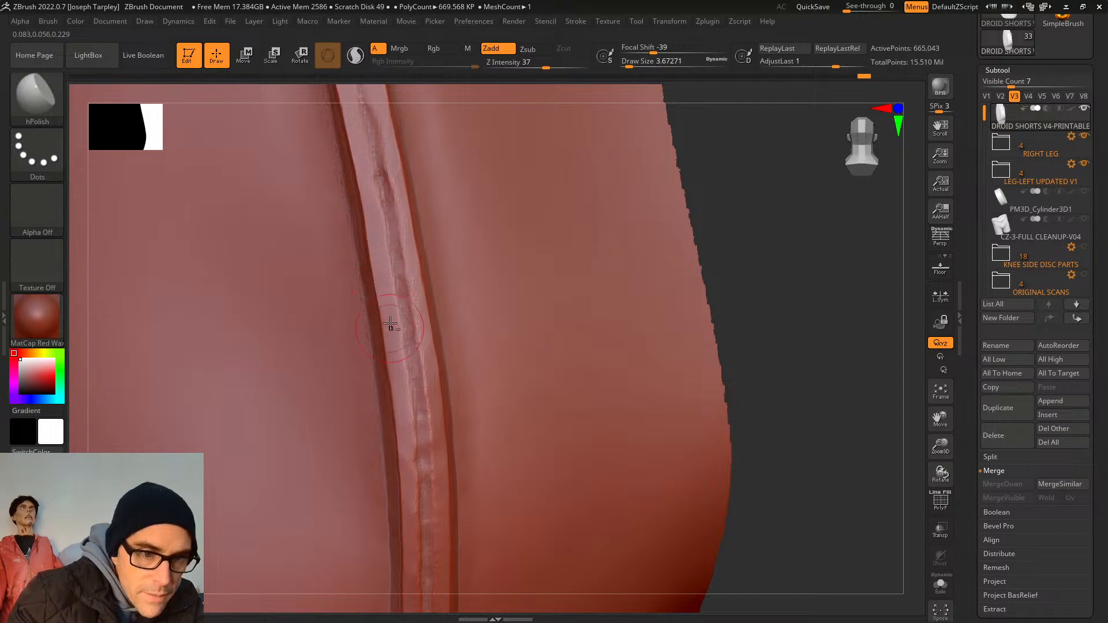
pyautogui.moveTo(375, 245); pyautogui.dragTo(392, 360)
pyautogui.moveTo(378, 265); pyautogui.dragTo(395, 388)
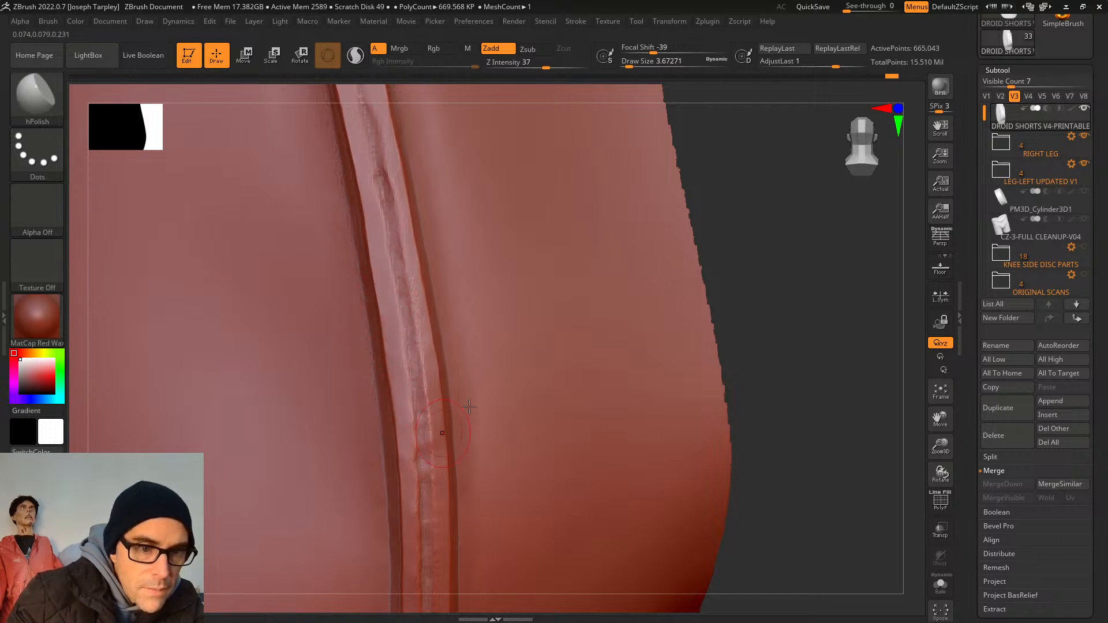
# Polish the left edge of the vertical seam from an oblique angle where the seam starts to bend.
pyautogui.moveTo(779, 323); pyautogui.dragTo(660, 316)
pyautogui.moveTo(760, 269); pyautogui.dragTo(753, 275)
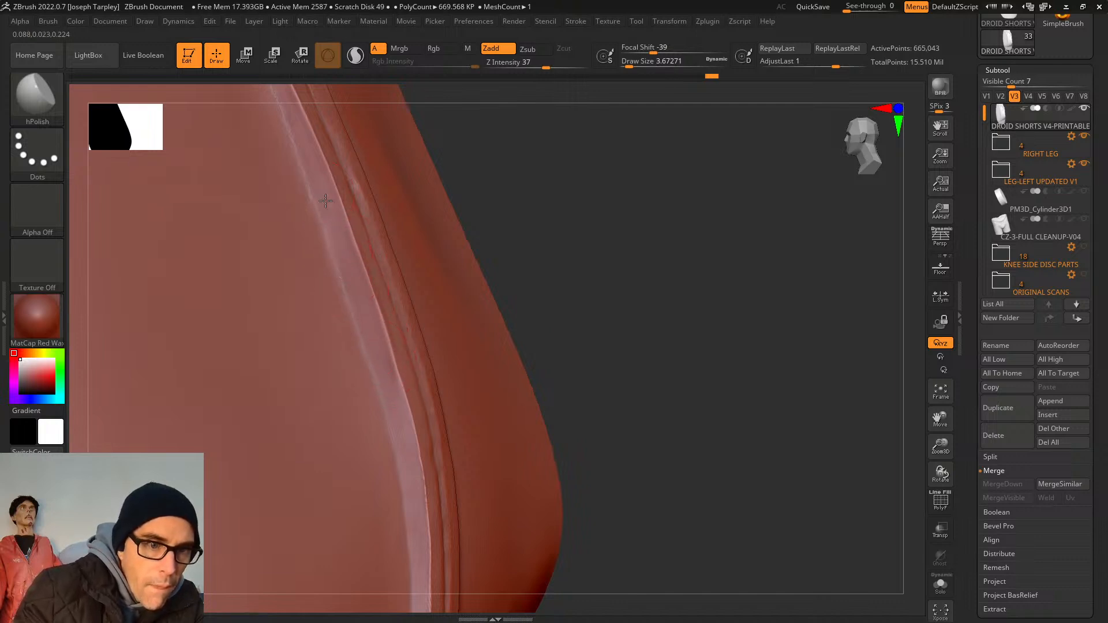
pyautogui.moveTo(325, 200)
pyautogui.mouseDown()
pyautogui.moveTo(312, 172)
pyautogui.moveTo(356, 254)
pyautogui.mouseUp()
pyautogui.moveTo(534, 291)
pyautogui.mouseDown()
pyautogui.moveTo(618, 265)
pyautogui.moveTo(580, 294)
pyautogui.mouseUp()
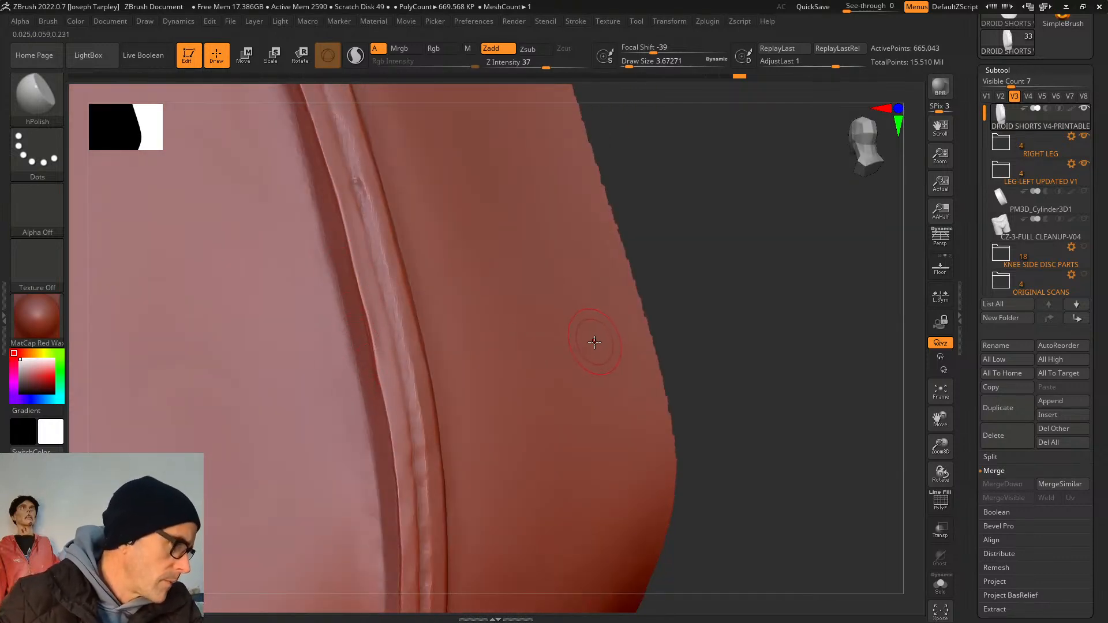
pyautogui.moveTo(716, 281); pyautogui.dragTo(446, 352)
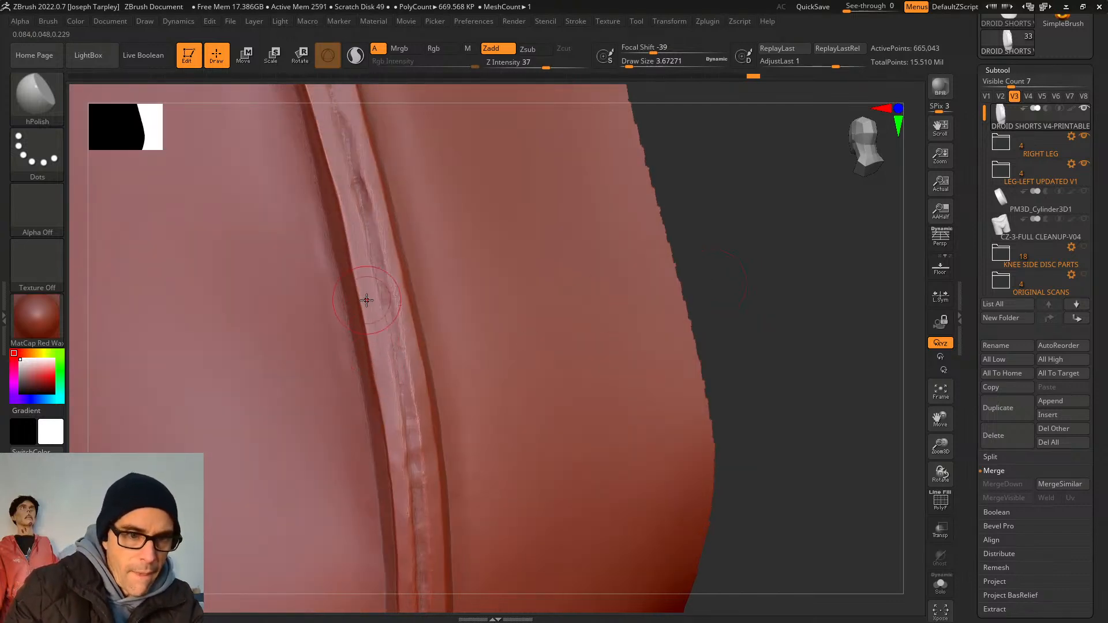
pyautogui.moveTo(712, 263); pyautogui.dragTo(765, 314)
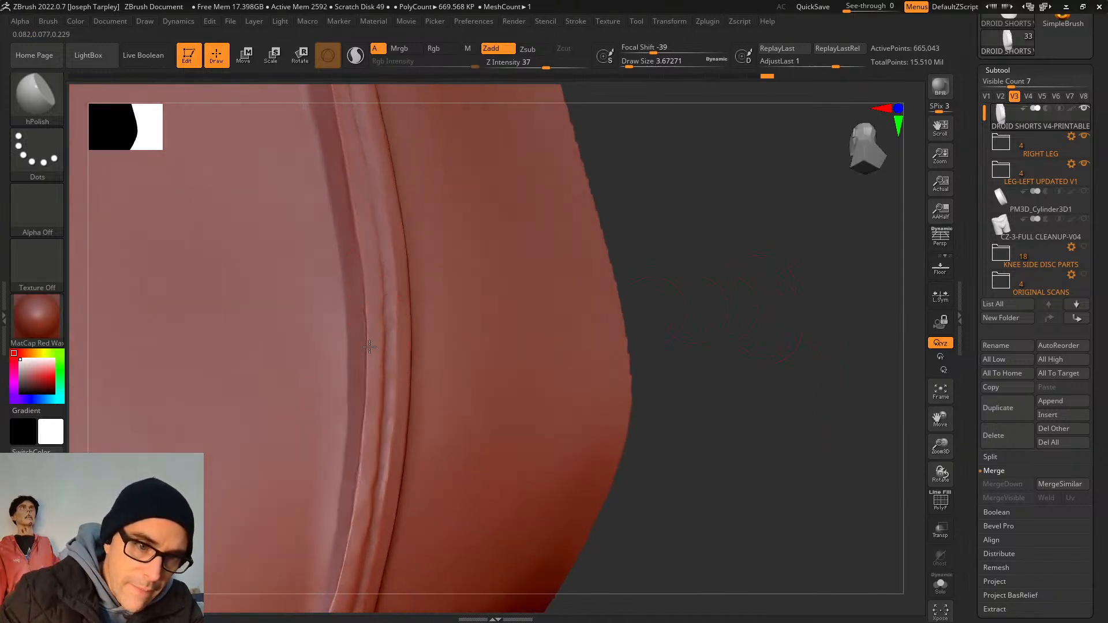
# Polish the left half of the vertical seam through the bend down to its tapered lower end.
pyautogui.moveTo(640, 254); pyautogui.dragTo(367, 338)
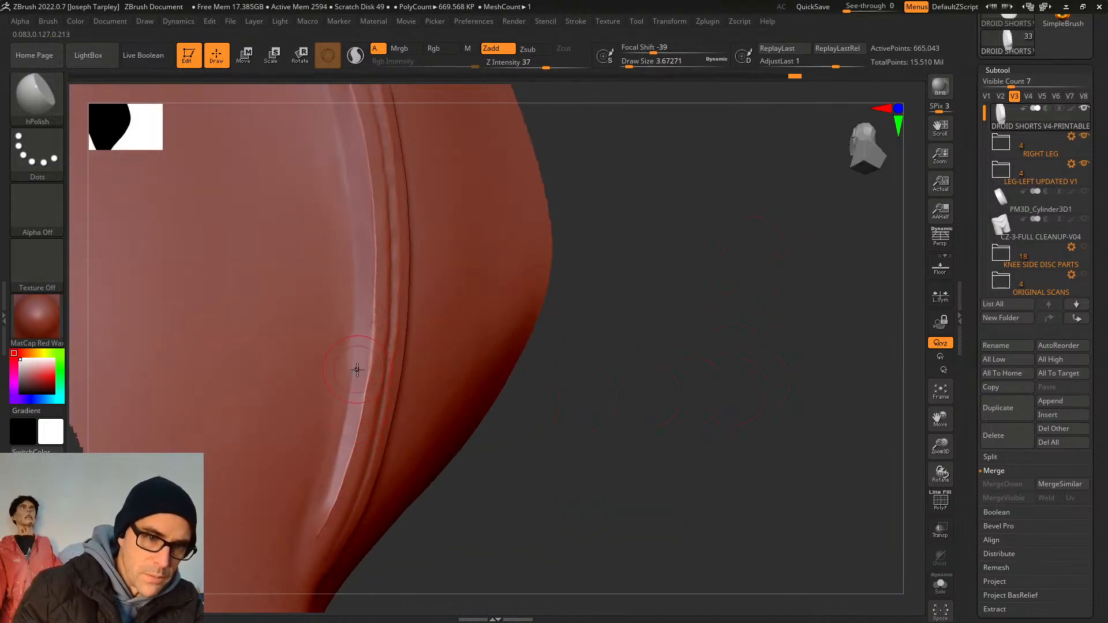
pyautogui.moveTo(674, 426); pyautogui.dragTo(626, 428)
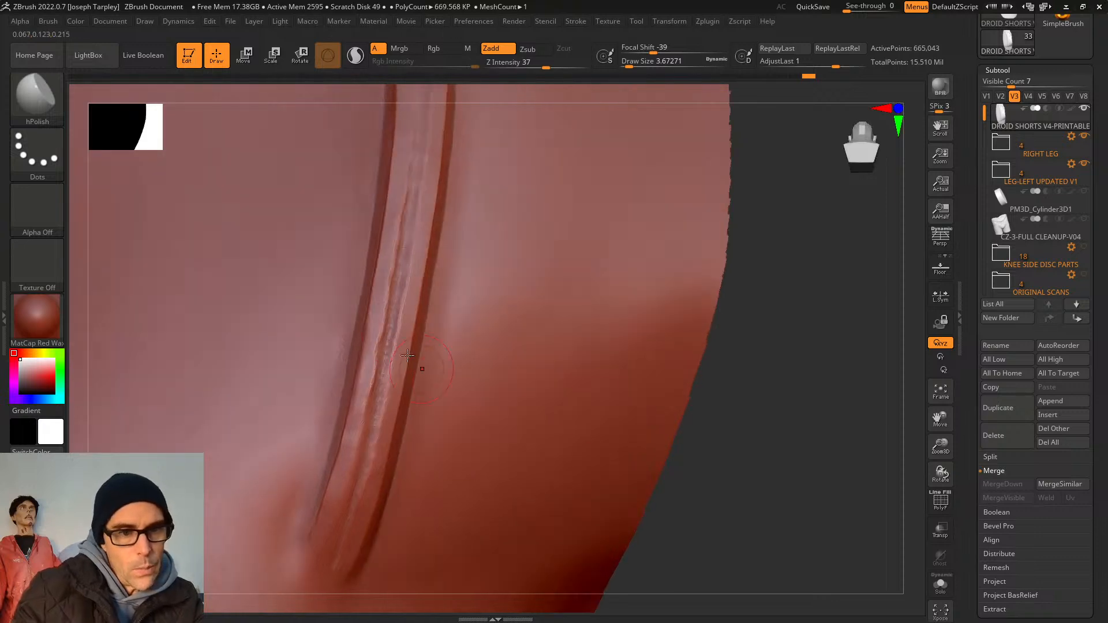
pyautogui.moveTo(365, 372); pyautogui.dragTo(378, 324)
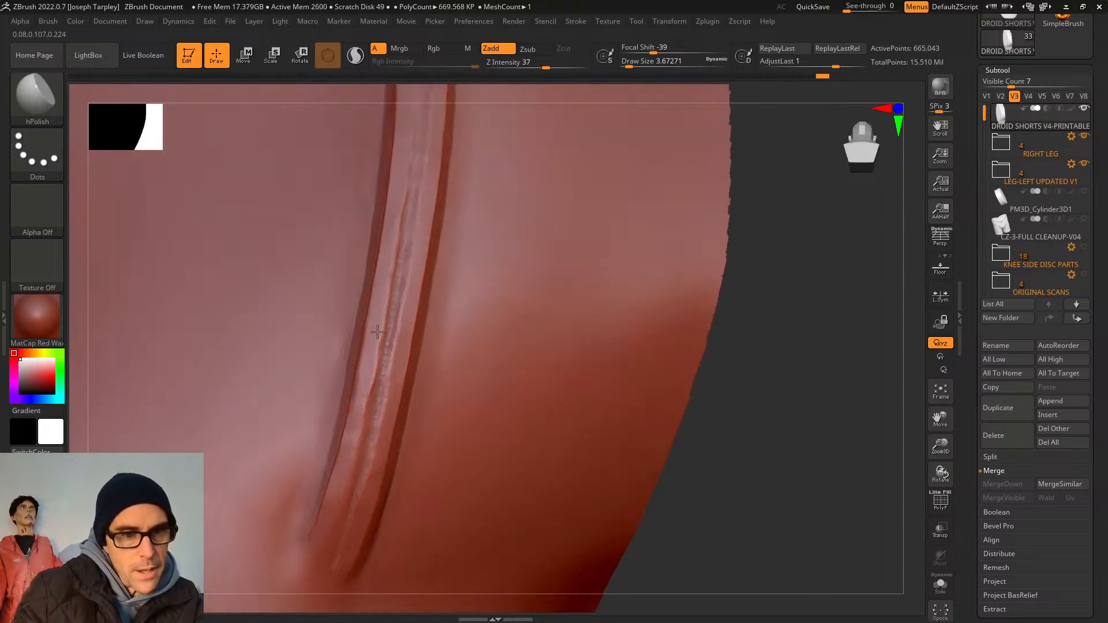
pyautogui.moveTo(352, 438)
pyautogui.mouseDown()
pyautogui.moveTo(365, 389)
pyautogui.moveTo(353, 414)
pyautogui.mouseUp()
pyautogui.moveTo(695, 397); pyautogui.dragTo(833, 451)
pyautogui.moveTo(621, 429); pyautogui.dragTo(508, 426)
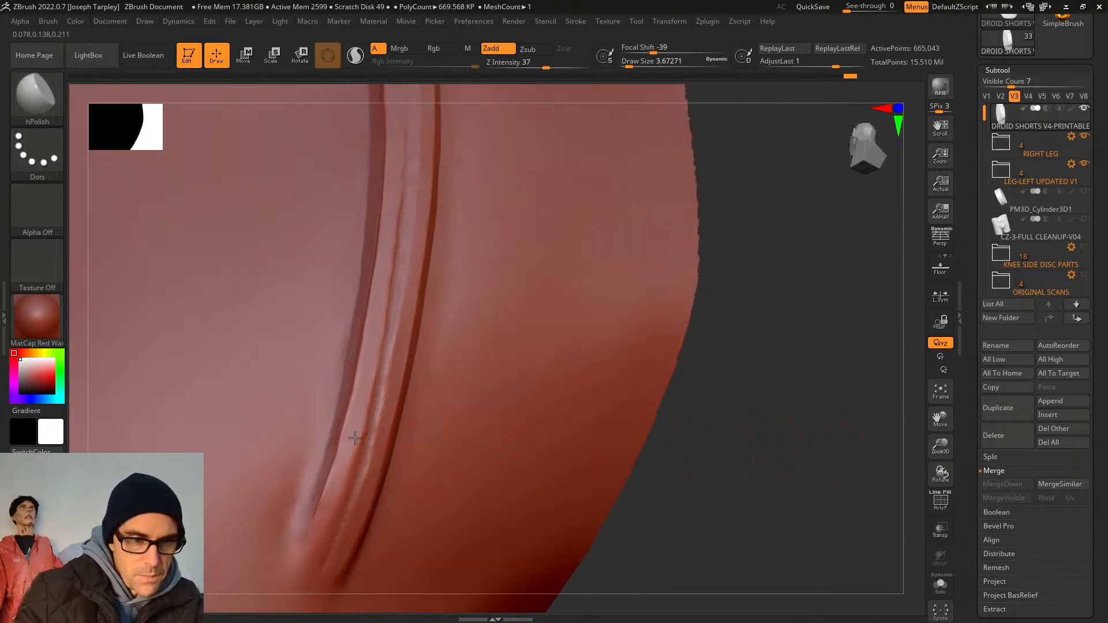
pyautogui.moveTo(359, 414); pyautogui.dragTo(335, 477)
# Reduce the hPolish draw size to about 2.2 and flatten the right half of the vertical seam's lower stretch.
pyautogui.moveTo(703, 506); pyautogui.dragTo(615, 470)
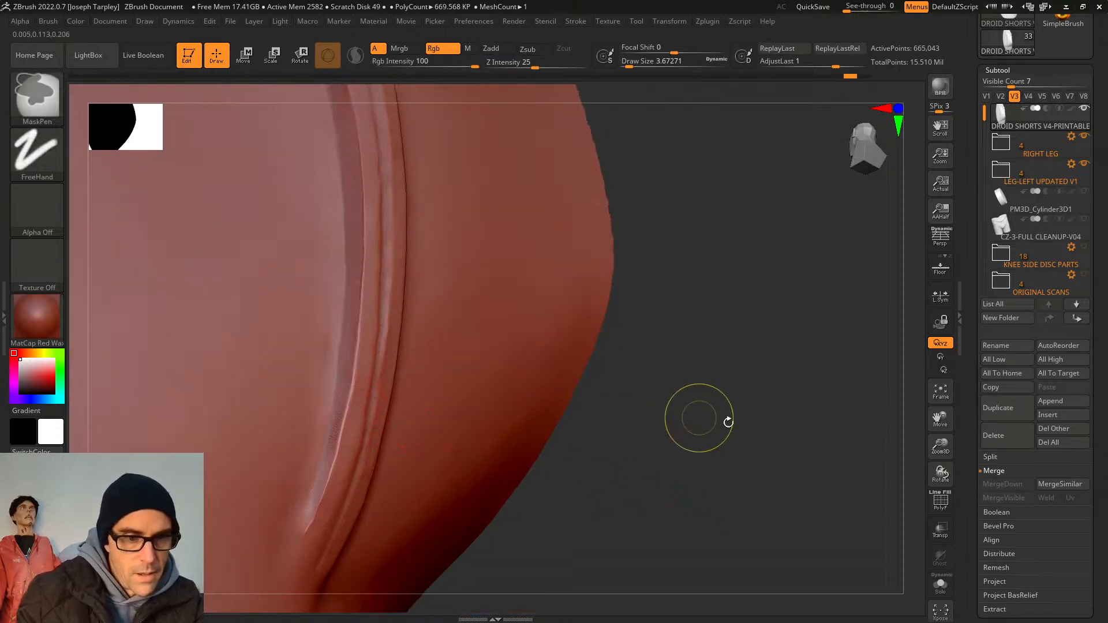
pyautogui.moveTo(727, 418); pyautogui.dragTo(586, 396)
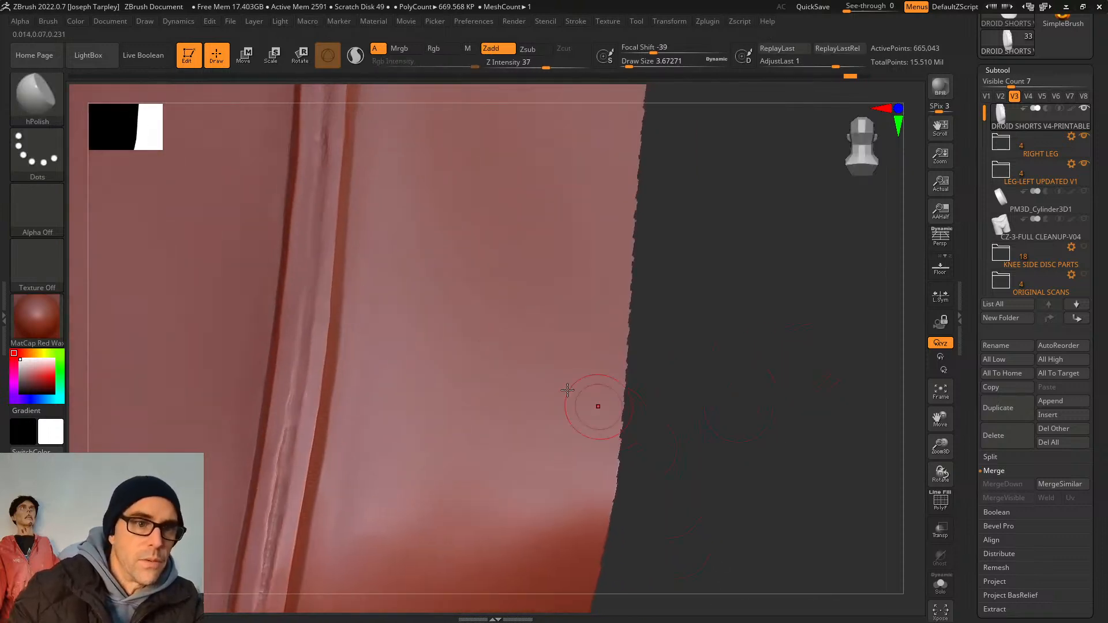
pyautogui.press('space')
pyautogui.moveTo(774, 281)
pyautogui.mouseDown()
pyautogui.moveTo(718, 366)
pyautogui.moveTo(710, 357)
pyautogui.mouseUp()
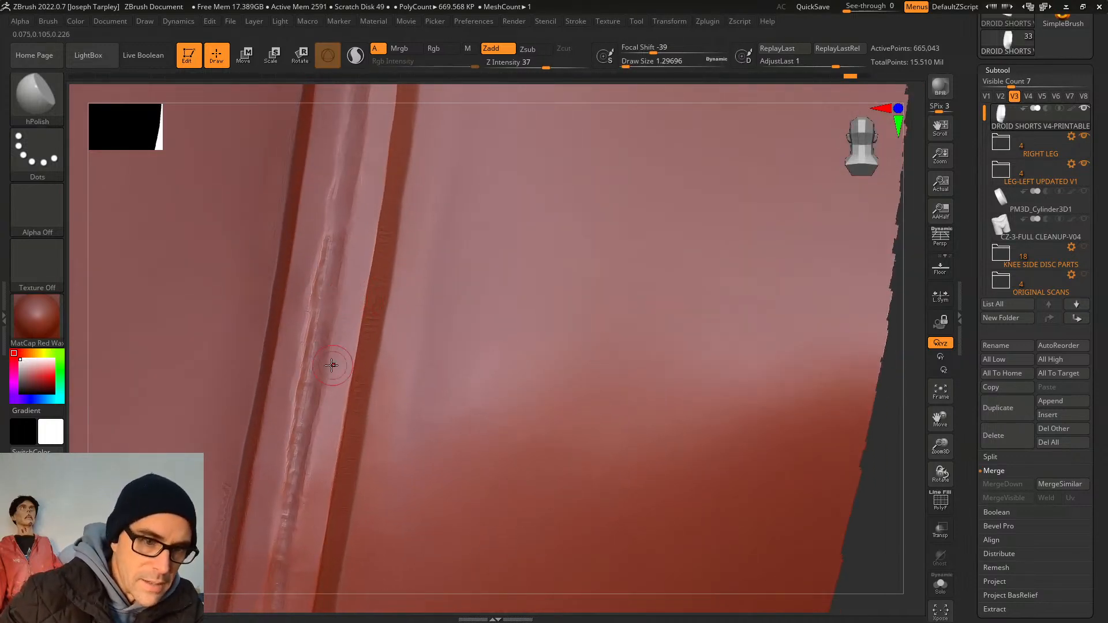
pyautogui.press('space')
pyautogui.moveTo(354, 300); pyautogui.dragTo(330, 409)
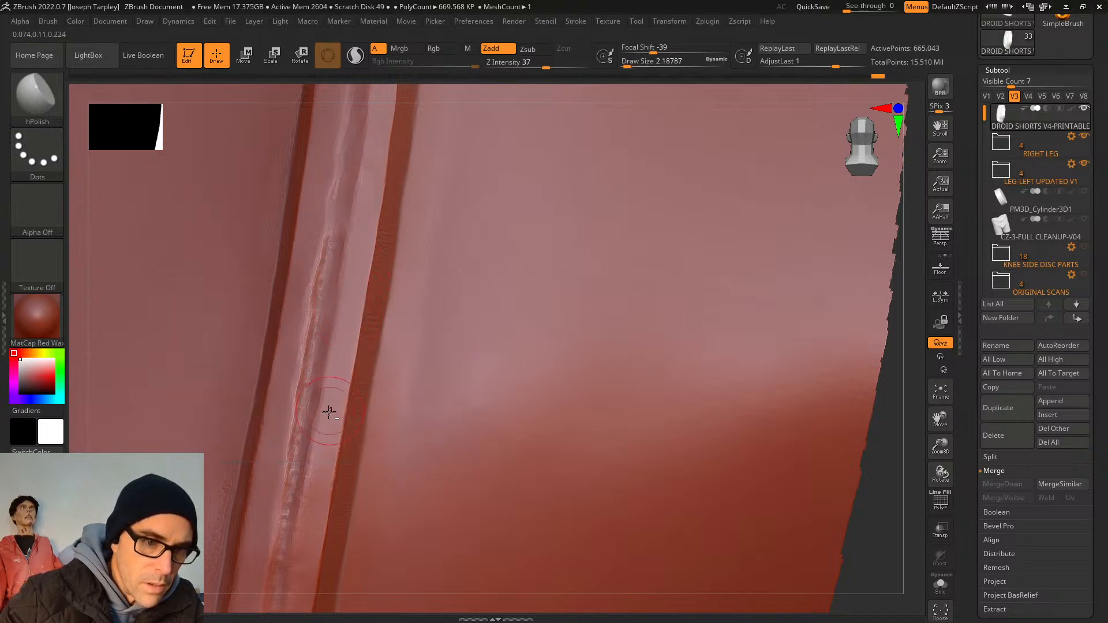
pyautogui.moveTo(344, 341); pyautogui.dragTo(325, 422)
pyautogui.moveTo(345, 317); pyautogui.dragTo(333, 387)
pyautogui.moveTo(353, 254)
pyautogui.mouseDown()
pyautogui.moveTo(334, 392)
pyautogui.moveTo(338, 365)
pyautogui.mouseUp()
# Continue flattening the right half of the vertical seam upward through its middle stretch.
pyautogui.keyDown('alt'); pyautogui.moveTo(397, 107); pyautogui.dragTo(383, 196, button='right'); pyautogui.keyUp('alt')
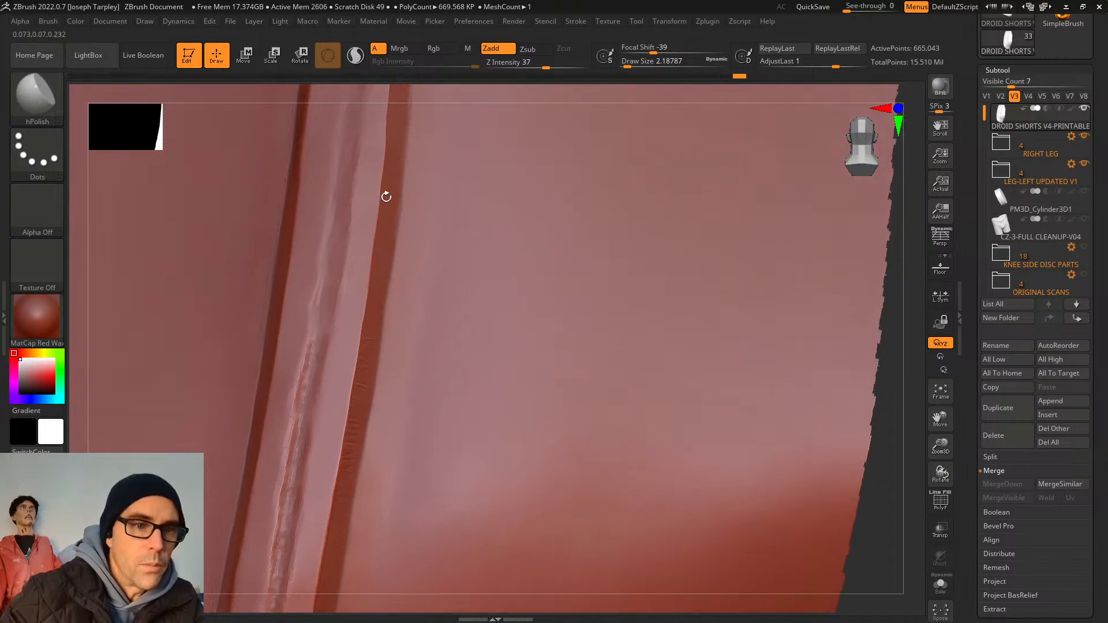
pyautogui.moveTo(366, 205); pyautogui.dragTo(350, 314)
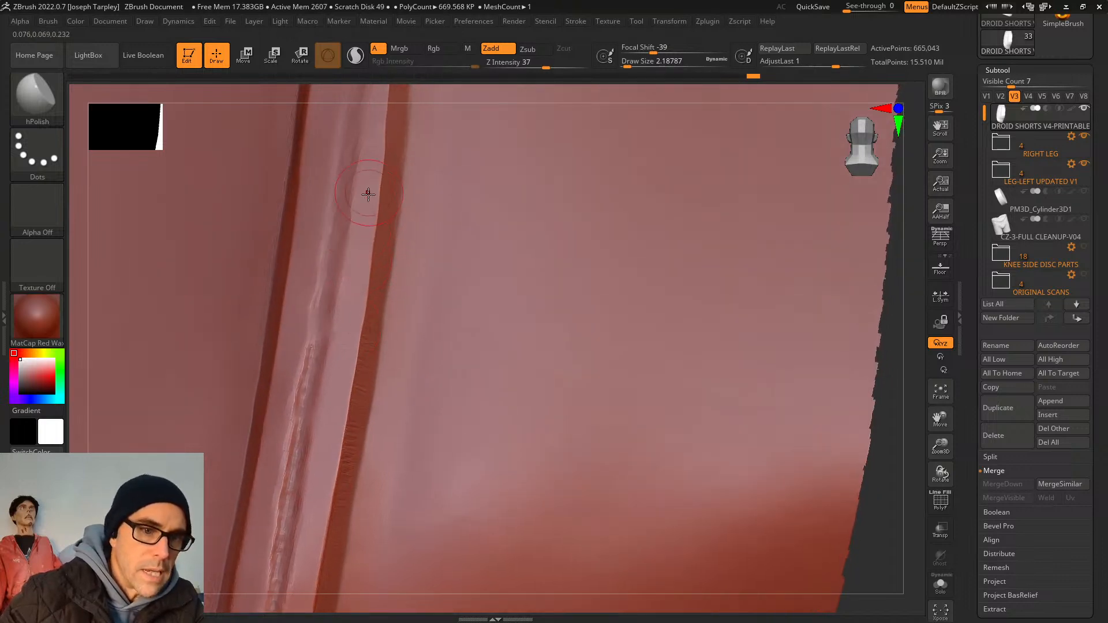
pyautogui.moveTo(368, 181); pyautogui.dragTo(349, 312)
pyautogui.keyDown('alt'); pyautogui.moveTo(398, 100); pyautogui.dragTo(369, 285, button='right'); pyautogui.keyUp('alt')
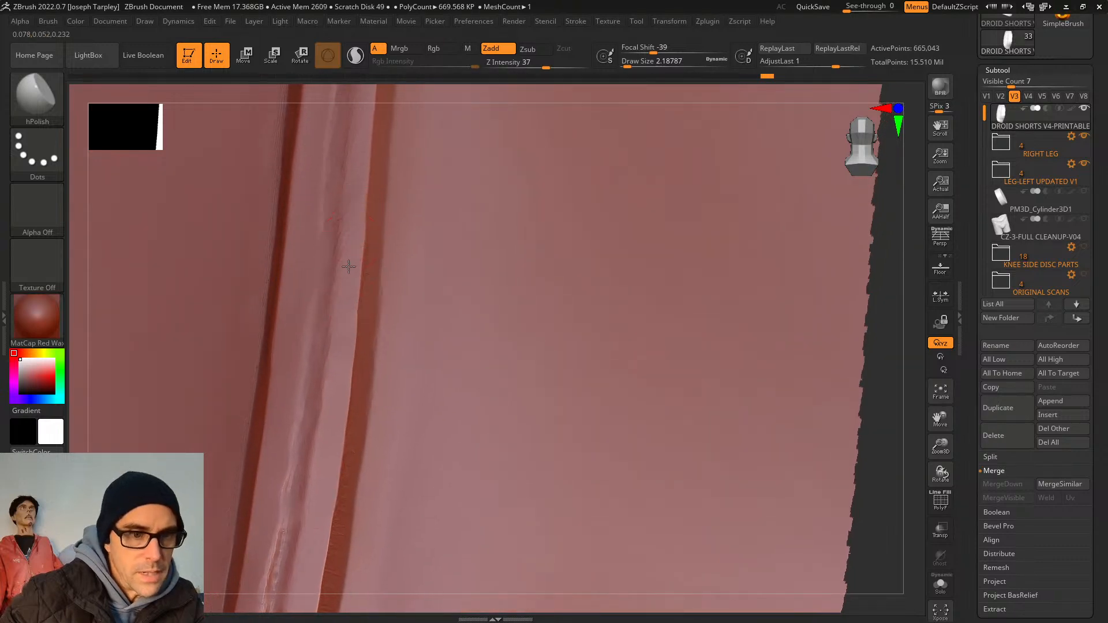
pyautogui.moveTo(349, 267); pyautogui.dragTo(346, 307)
pyautogui.moveTo(406, 91)
pyautogui.keyDown('alt'); pyautogui.mouseDown(button='right')
pyautogui.moveTo(406, 190)
pyautogui.moveTo(384, 271)
pyautogui.mouseUp(button='right'); pyautogui.keyUp('alt')
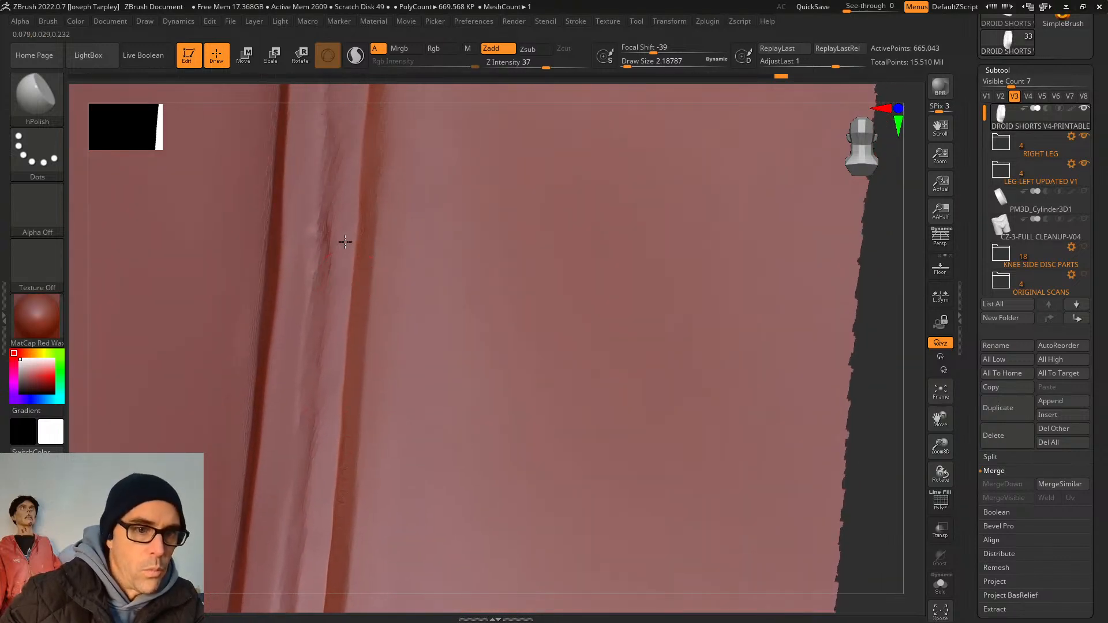
# Polish the right half of the vertical seam's upper stretch toward the junction below the triangular inset.
pyautogui.moveTo(404, 94)
pyautogui.mouseDown(button='right')
pyautogui.moveTo(393, 79)
pyautogui.moveTo(395, 88)
pyautogui.mouseUp(button='right')
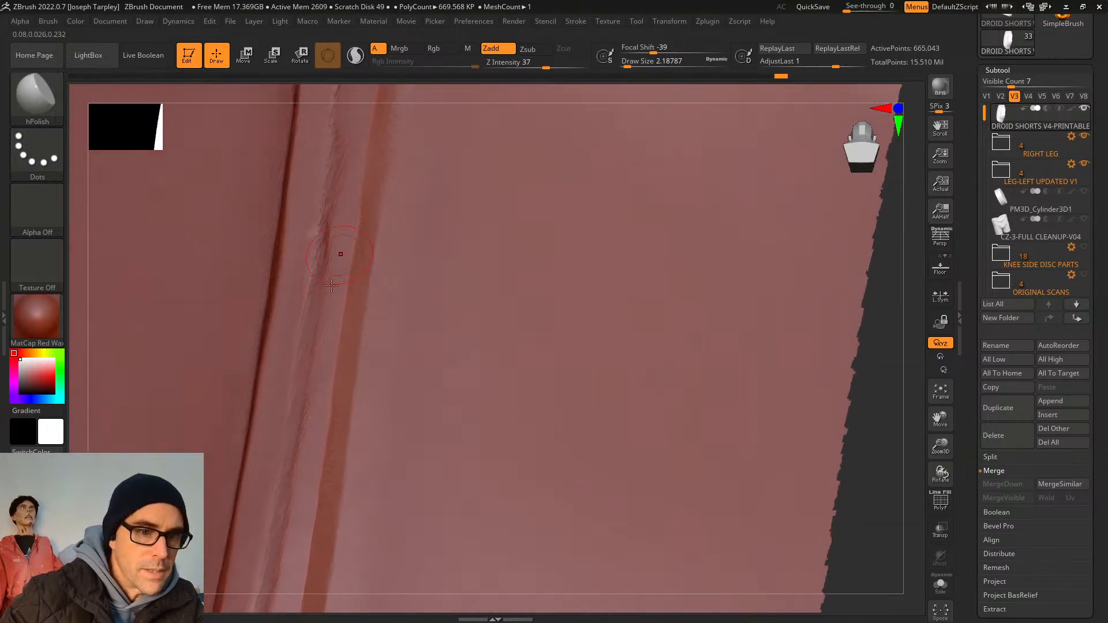
pyautogui.moveTo(331, 286); pyautogui.dragTo(313, 401)
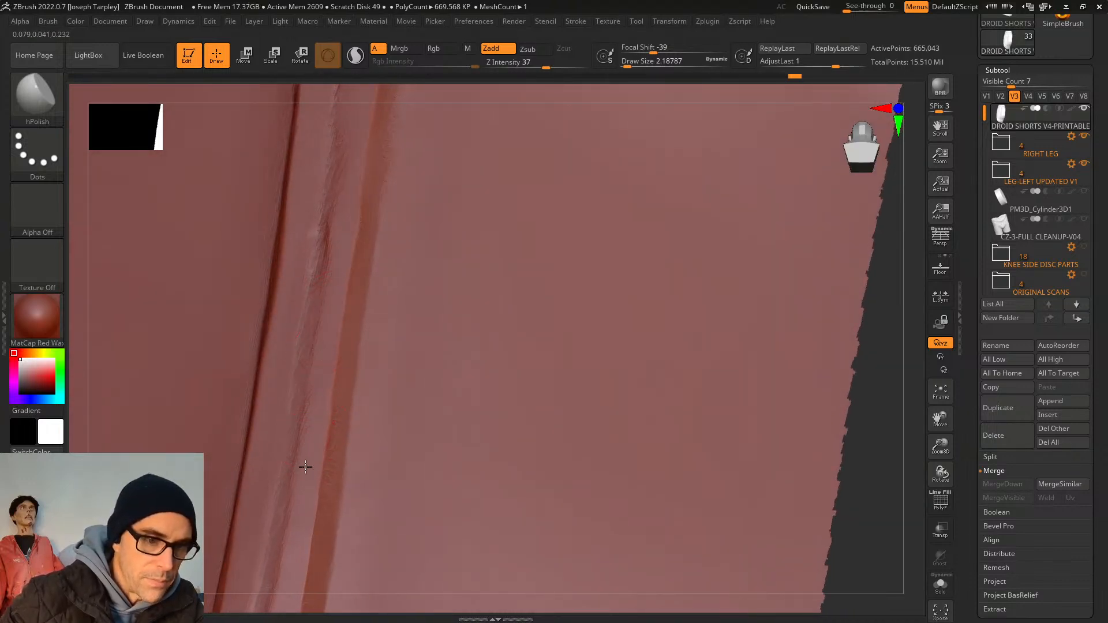
pyautogui.moveTo(333, 333); pyautogui.dragTo(332, 500)
pyautogui.keyDown('alt'); pyautogui.moveTo(375, 102); pyautogui.dragTo(364, 265); pyautogui.keyUp('alt')
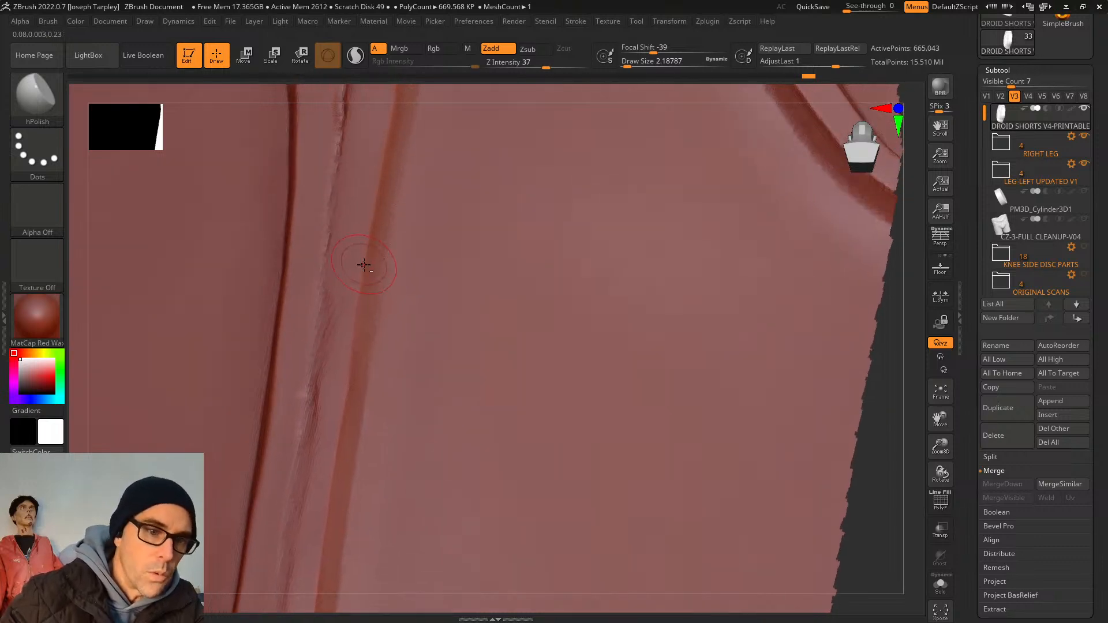
pyautogui.moveTo(404, 95); pyautogui.dragTo(410, 99)
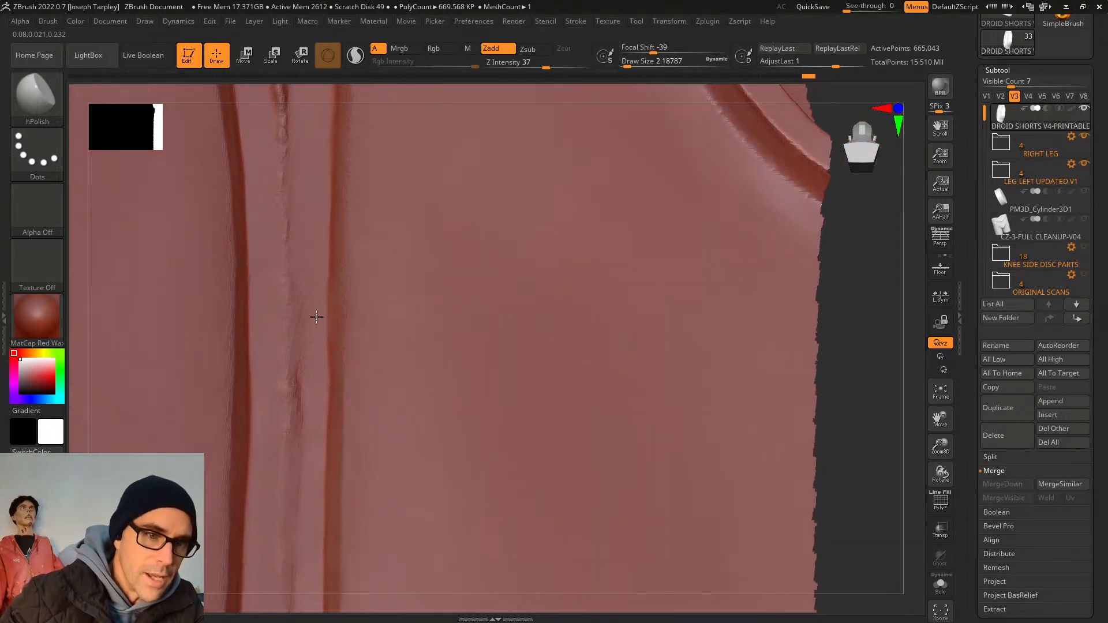
pyautogui.moveTo(319, 332)
pyautogui.mouseDown()
pyautogui.moveTo(312, 437)
pyautogui.moveTo(311, 383)
pyautogui.mouseUp()
pyautogui.moveTo(385, 96); pyautogui.dragTo(367, 102)
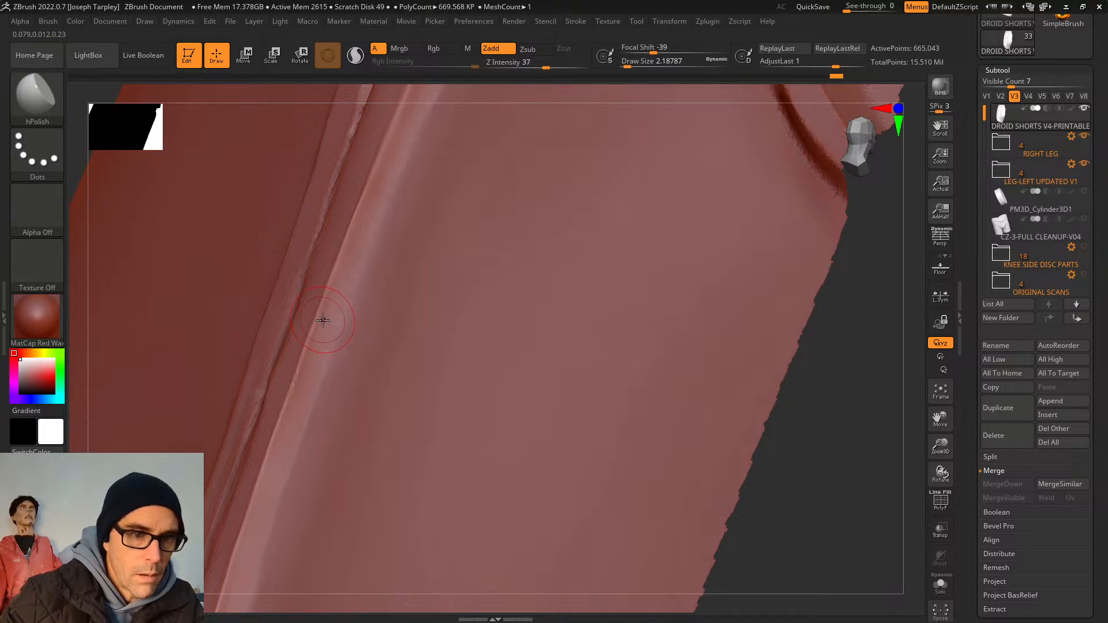
# Polish the outer right side of the vertical seam from its upper stretch up along the right branch.
pyautogui.press('space')
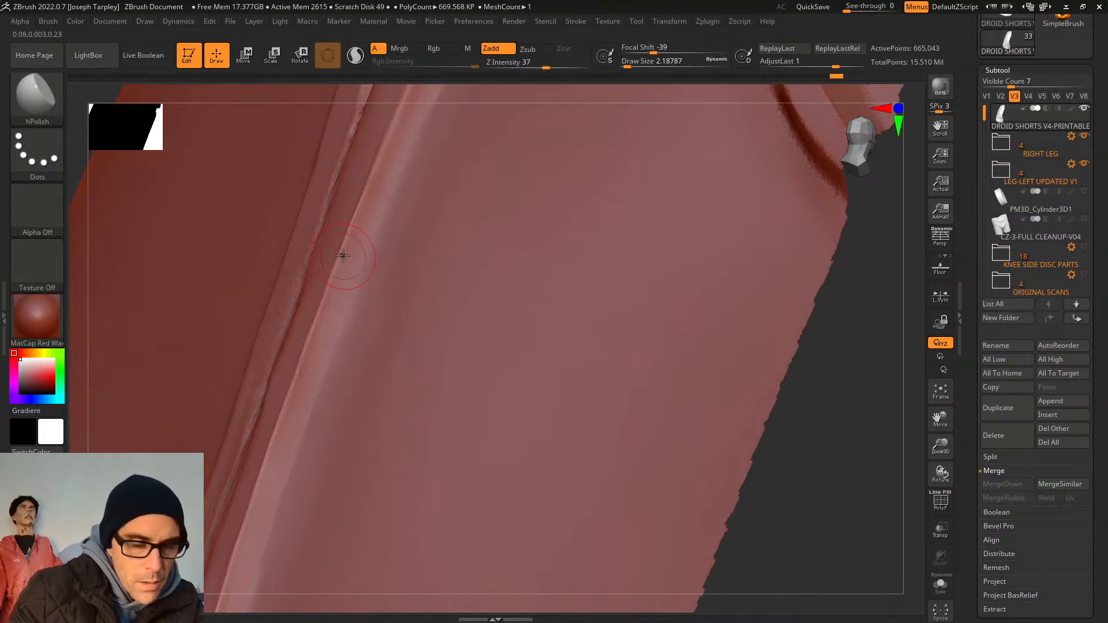
pyautogui.moveTo(352, 246)
pyautogui.mouseDown()
pyautogui.moveTo(343, 276)
pyautogui.moveTo(370, 217)
pyautogui.mouseUp()
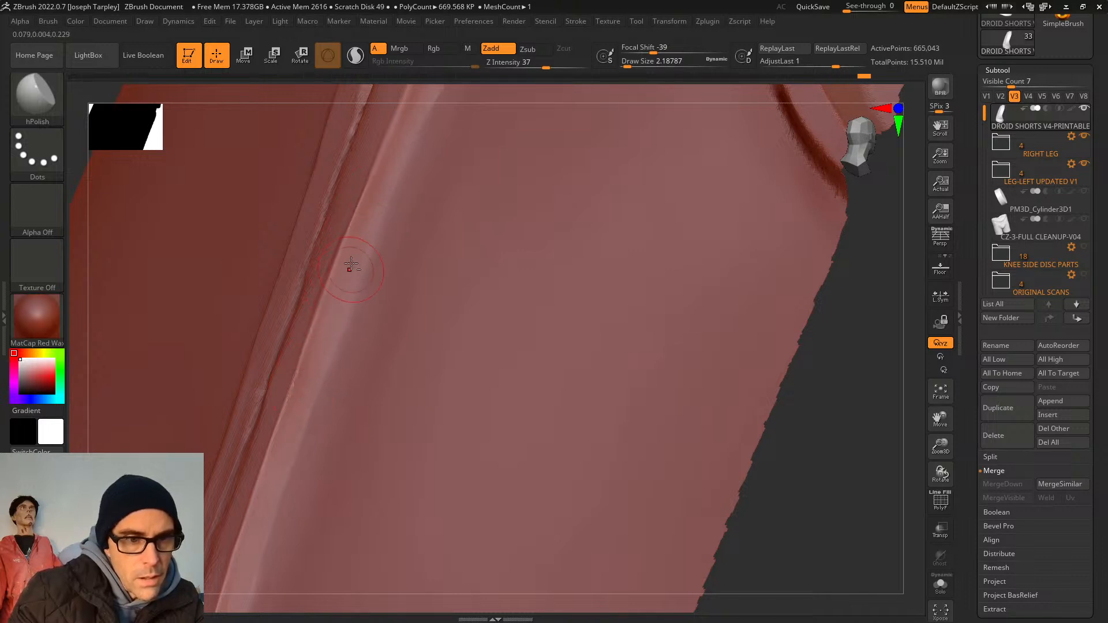
pyautogui.moveTo(351, 265); pyautogui.dragTo(352, 275)
pyautogui.keyDown('alt'); pyautogui.moveTo(425, 96); pyautogui.dragTo(396, 185, button='right'); pyautogui.keyUp('alt')
pyautogui.moveTo(396, 185)
pyautogui.mouseDown()
pyautogui.moveTo(389, 169)
pyautogui.moveTo(355, 257)
pyautogui.moveTo(378, 222)
pyautogui.mouseUp()
pyautogui.moveTo(378, 223)
pyautogui.mouseDown()
pyautogui.moveTo(316, 371)
pyautogui.moveTo(367, 234)
pyautogui.mouseUp()
pyautogui.moveTo(425, 96); pyautogui.dragTo(375, 212, button='right')
pyautogui.moveTo(357, 246)
pyautogui.mouseDown()
pyautogui.moveTo(329, 308)
pyautogui.moveTo(391, 182)
pyautogui.mouseUp()
pyautogui.moveTo(426, 140); pyautogui.dragTo(391, 189)
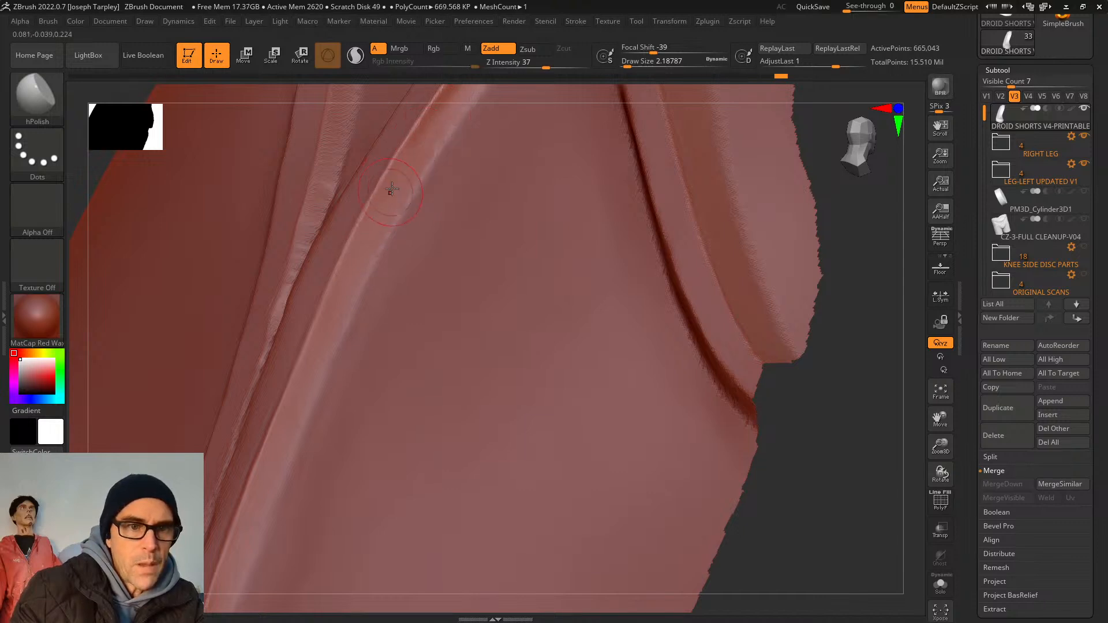
# Polish the sloping inner side of the right curved seam near its upper corner beside the right branch.
pyautogui.moveTo(452, 96); pyautogui.dragTo(475, 90, button='right')
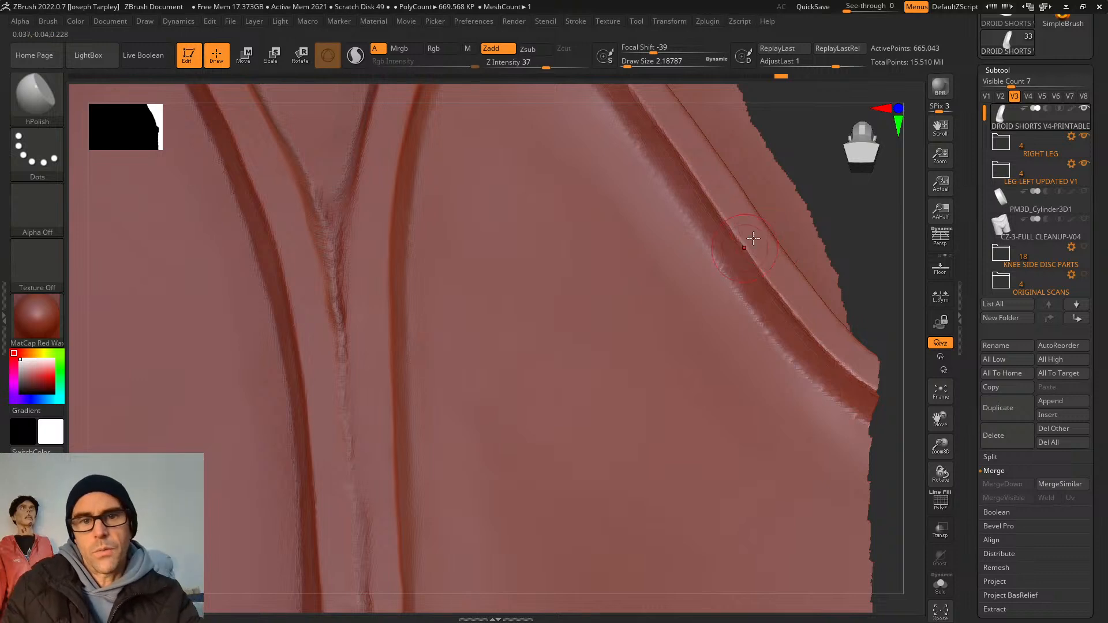
pyautogui.moveTo(768, 237); pyautogui.dragTo(635, 260, button='right')
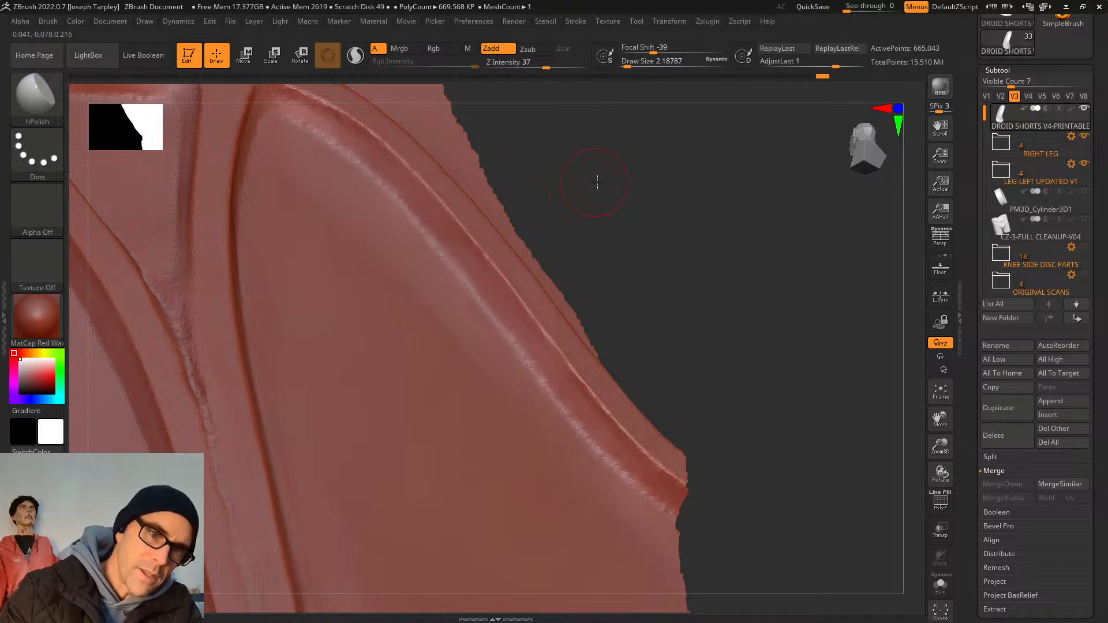
pyautogui.moveTo(594, 178); pyautogui.dragTo(606, 227, button='right')
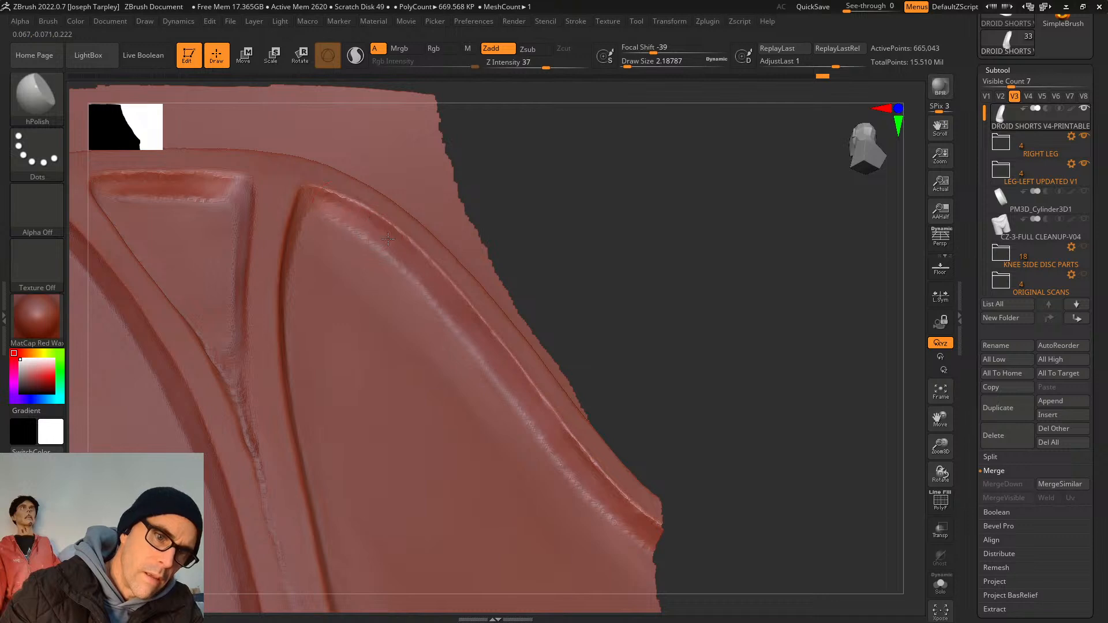
pyautogui.moveTo(363, 215); pyautogui.dragTo(340, 203)
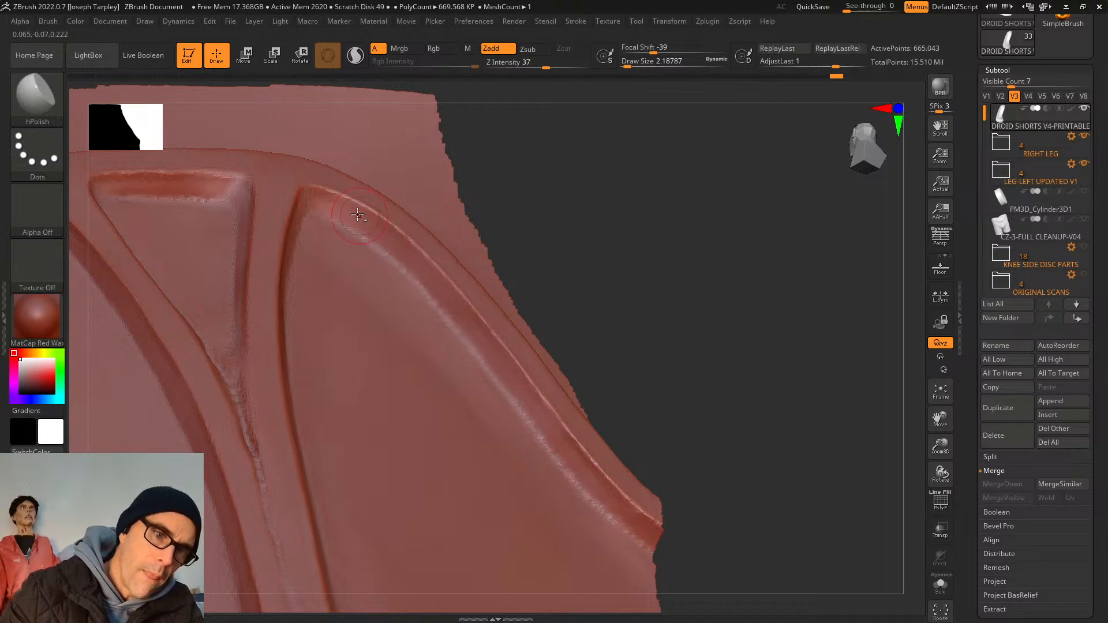
pyautogui.moveTo(402, 253); pyautogui.dragTo(392, 234)
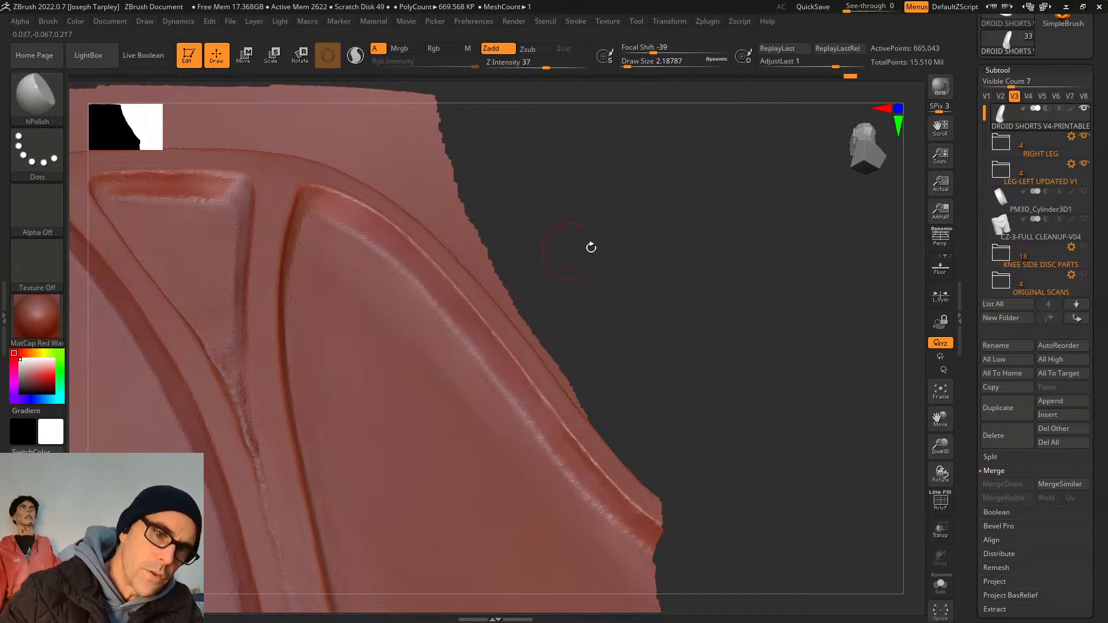
pyautogui.keyDown('shift'); pyautogui.moveTo(590, 247); pyautogui.dragTo(601, 245); pyautogui.keyUp('shift')
pyautogui.moveTo(404, 231); pyautogui.dragTo(335, 176)
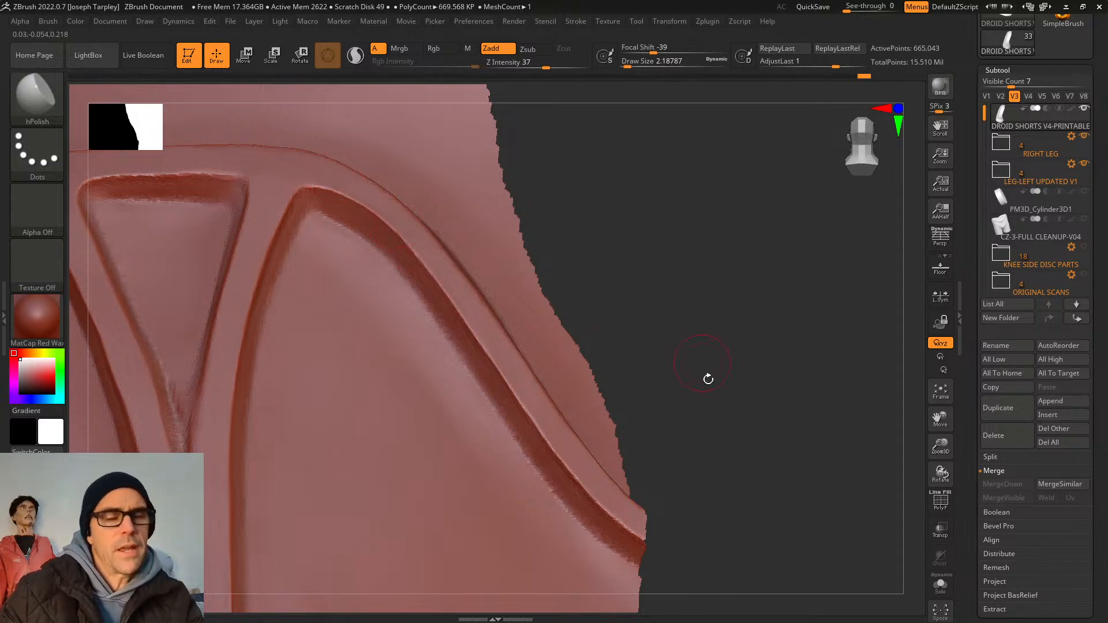
# Polish the right edge of the vertical seam around and below the tip of the triangular inset.
pyautogui.moveTo(708, 379); pyautogui.dragTo(753, 320)
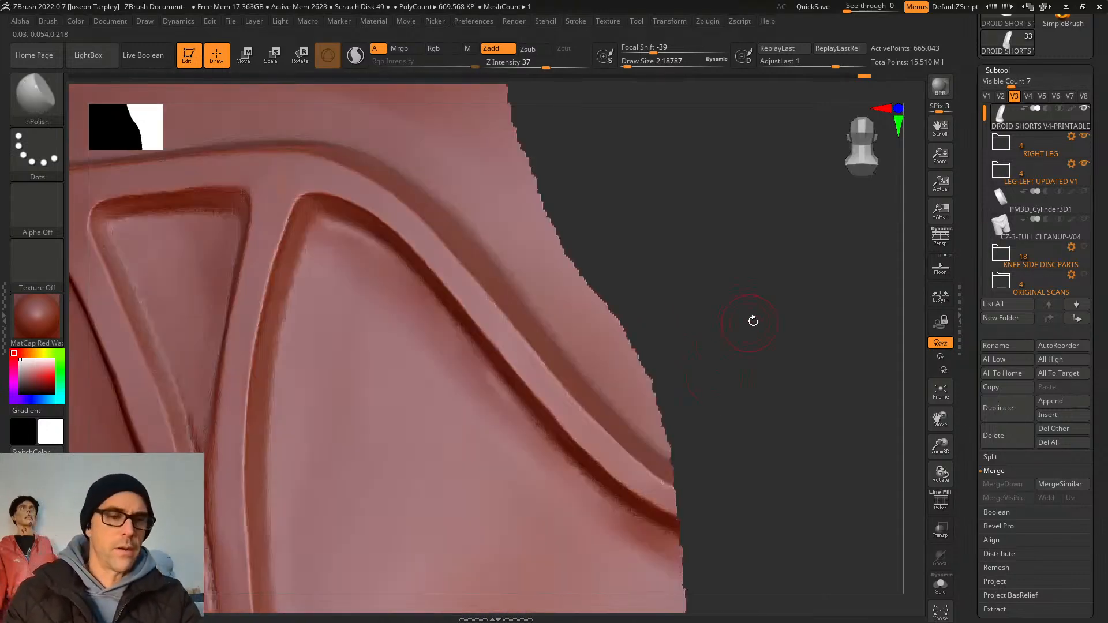
pyautogui.keyDown('alt'); pyautogui.moveTo(649, 301); pyautogui.dragTo(746, 223); pyautogui.keyUp('alt')
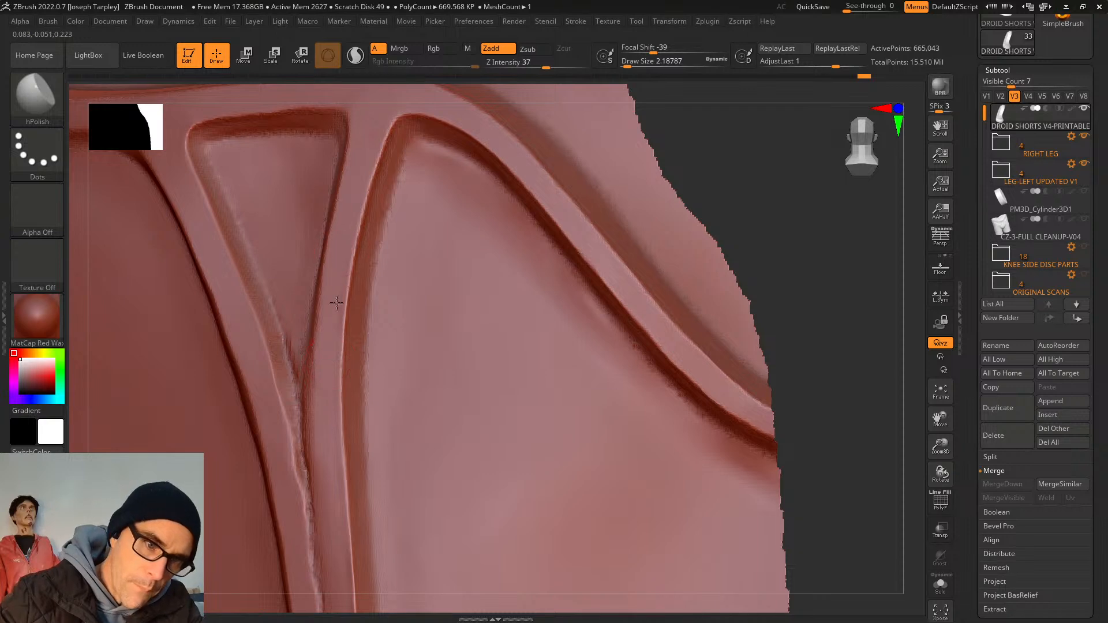
pyautogui.moveTo(327, 379); pyautogui.dragTo(350, 331)
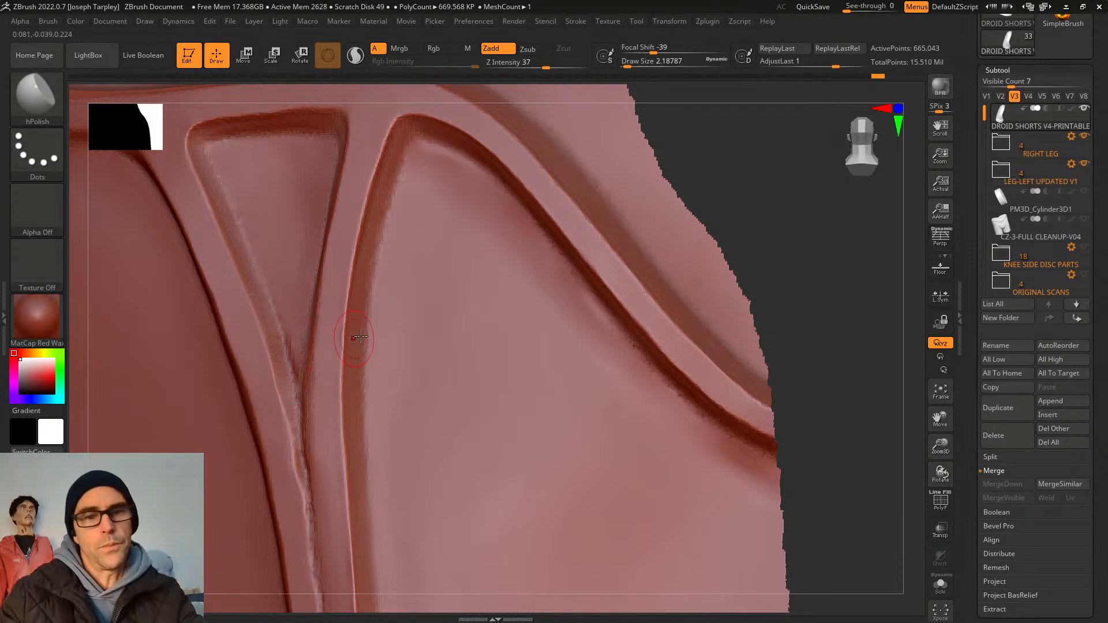
pyautogui.press('f')
pyautogui.moveTo(723, 278); pyautogui.dragTo(722, 416)
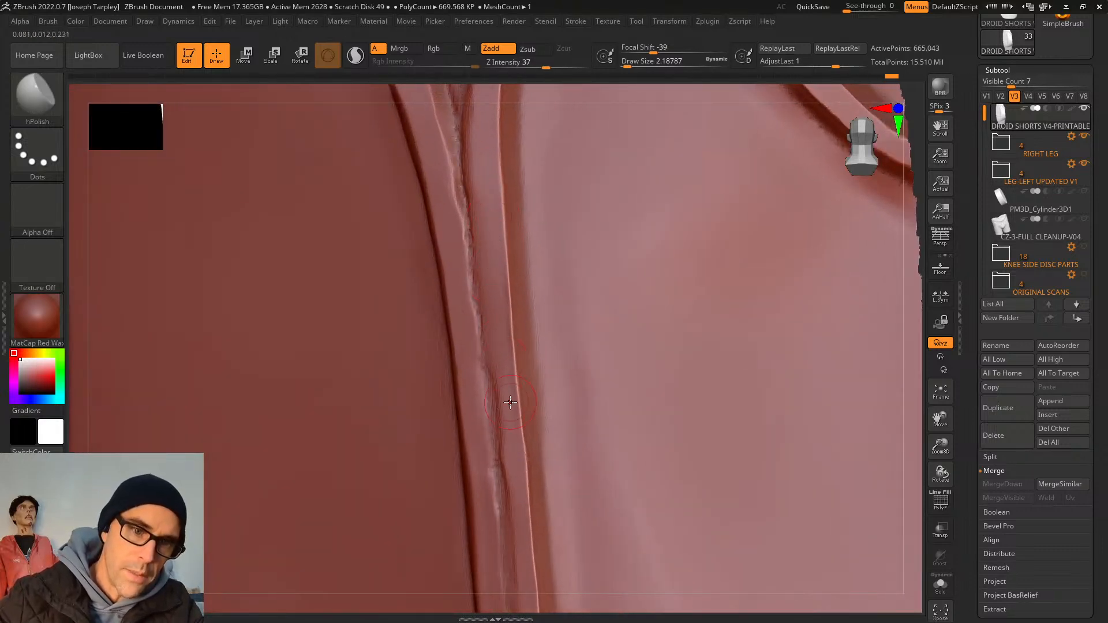
pyautogui.moveTo(541, 93); pyautogui.dragTo(563, 78)
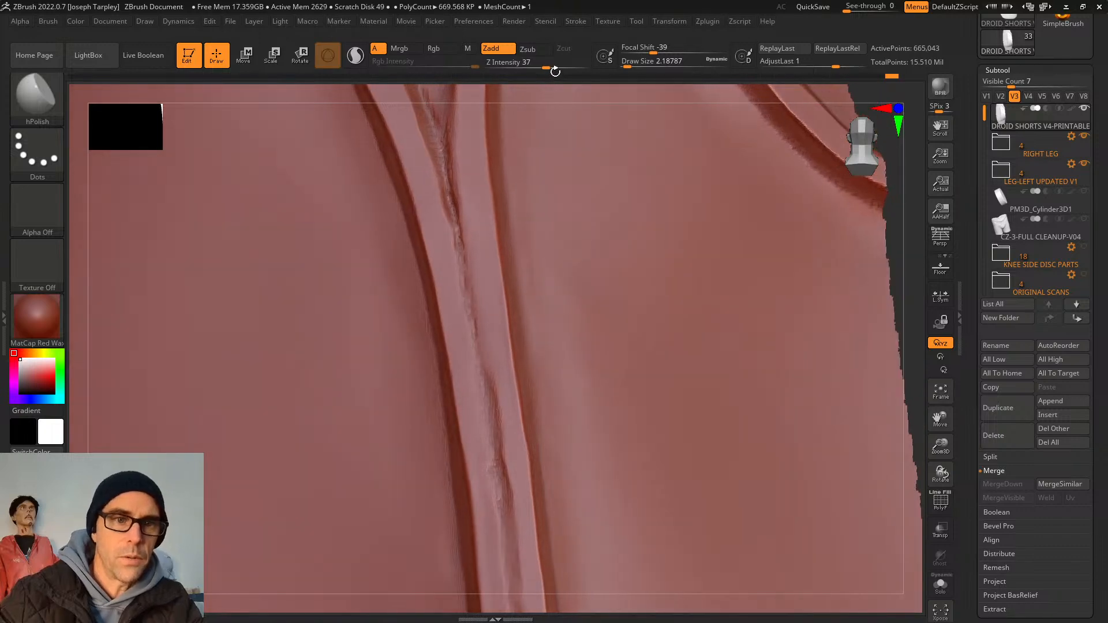
pyautogui.press('b')
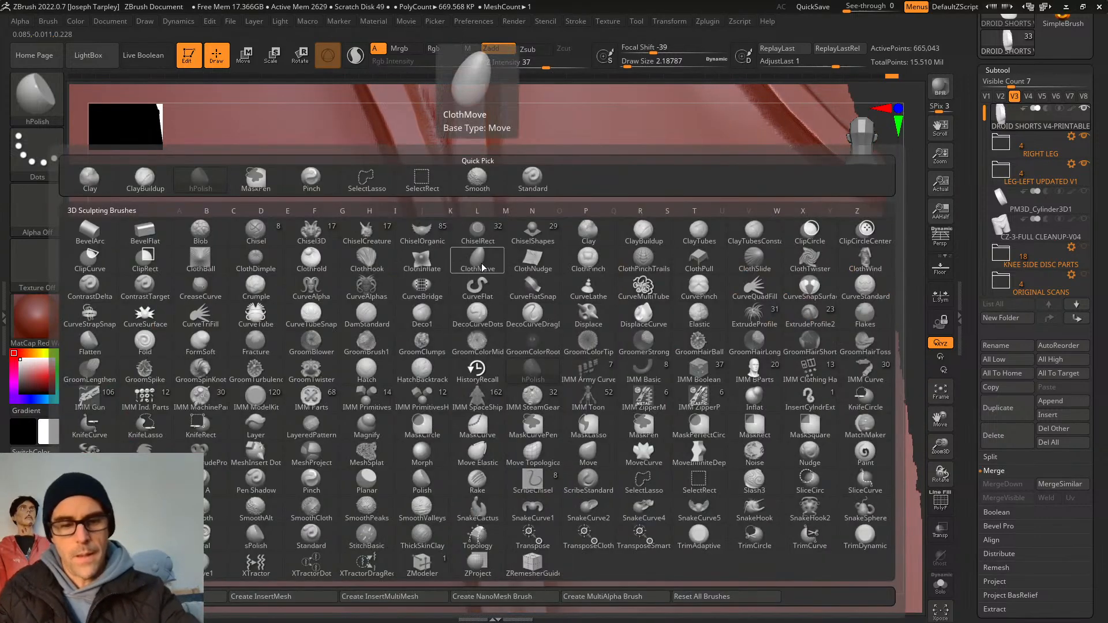
pyautogui.press('d')
pyautogui.press('s')
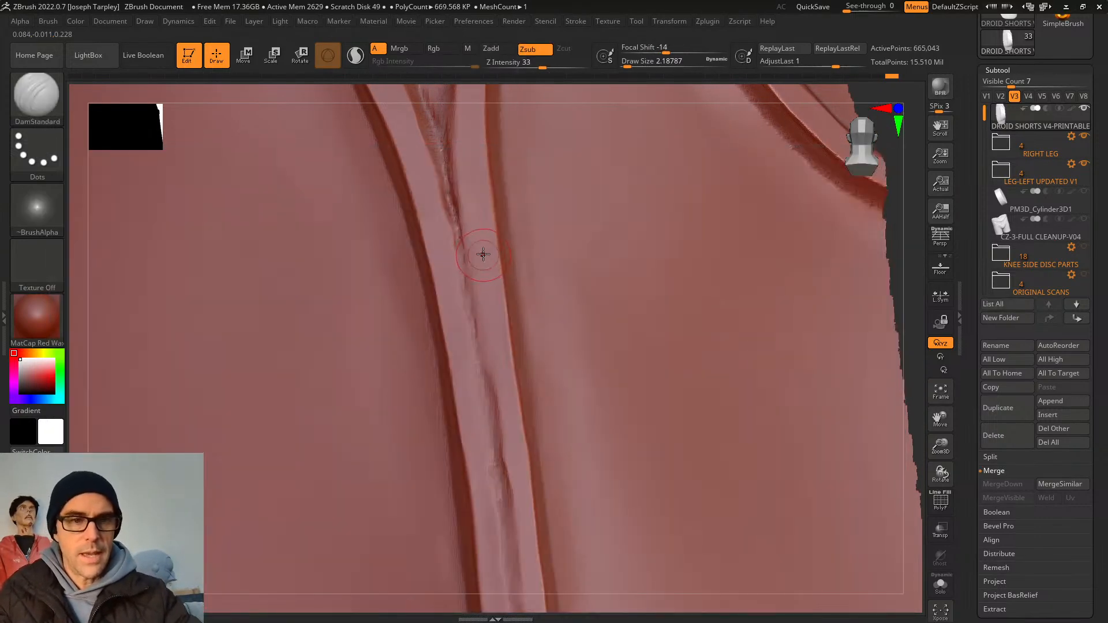
pyautogui.press('space')
pyautogui.moveTo(451, 205); pyautogui.dragTo(445, 205)
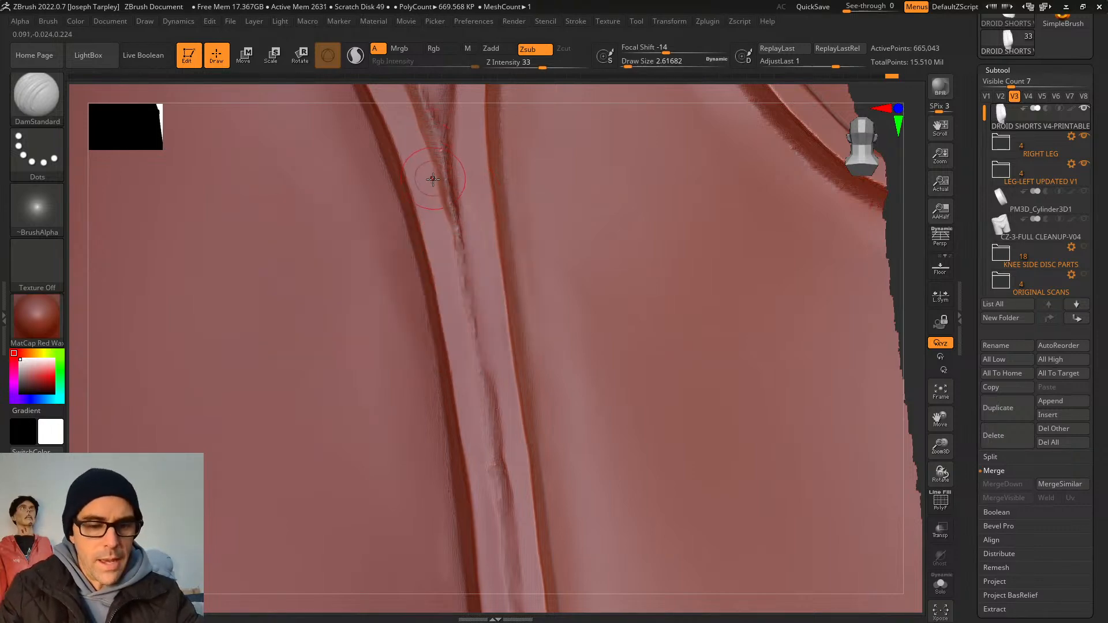
# Switch to the Standard brush at a draw size of about 1.3 and try a groove stroke below the triangular inset, undoing it.
pyautogui.press('b')
pyautogui.press('s')
pyautogui.press('t')
pyautogui.press('space')
pyautogui.moveTo(448, 172); pyautogui.dragTo(445, 173)
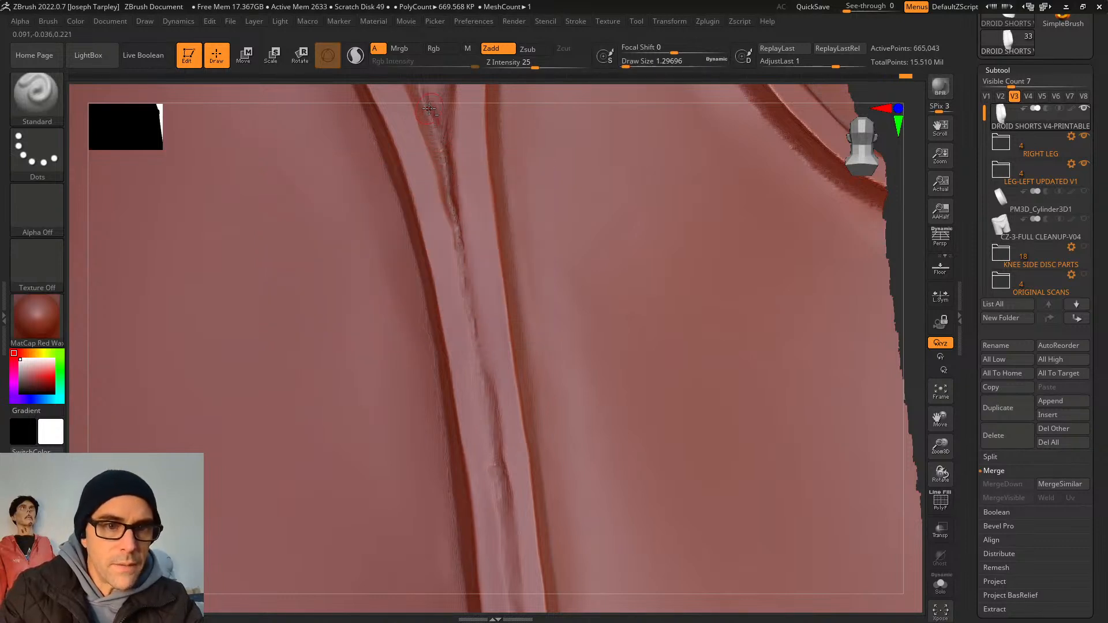
pyautogui.moveTo(441, 143); pyautogui.dragTo(454, 226)
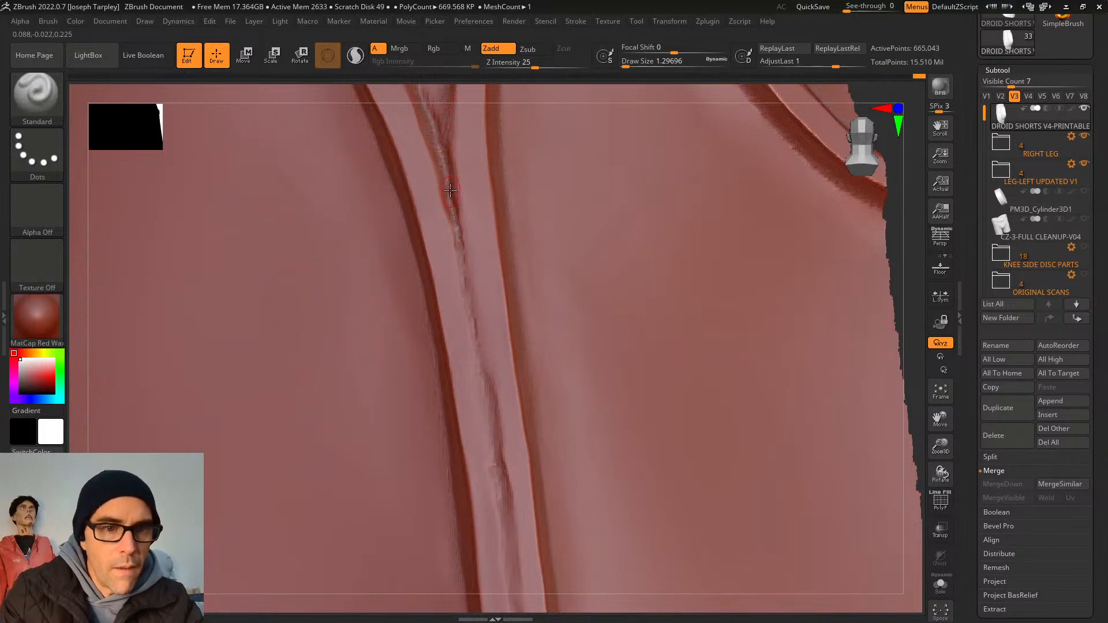
pyautogui.hotkey('ctrl', 'z')
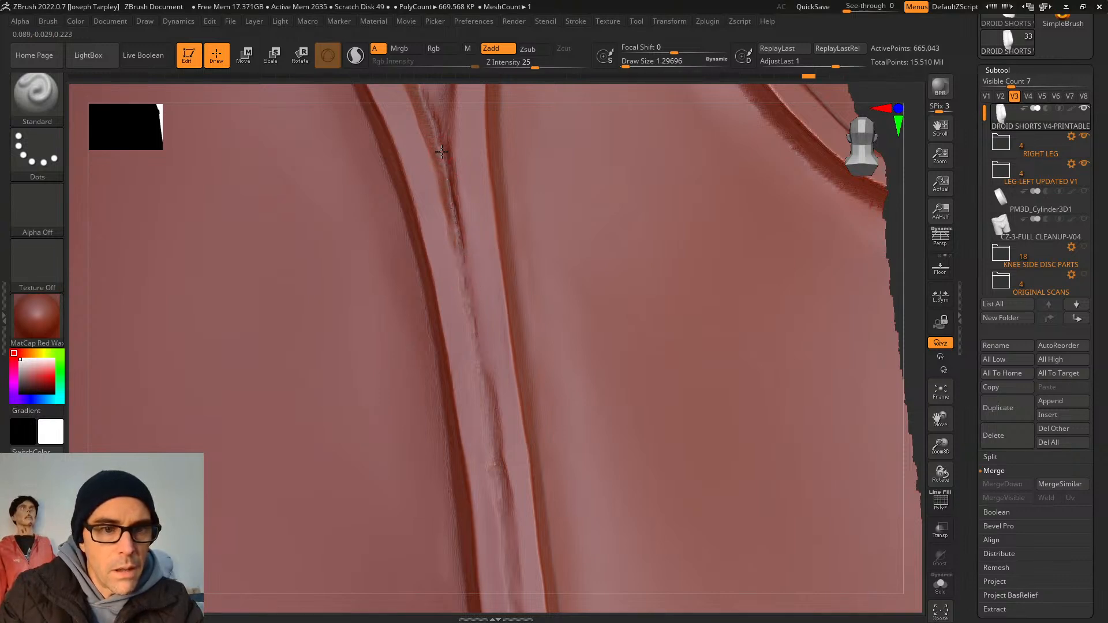
# Reduce the Standard brush draw size to 1 and carve the centre groove down the vertical seam's upper stretch.
pyautogui.press('space')
pyautogui.moveTo(473, 317); pyautogui.dragTo(470, 316)
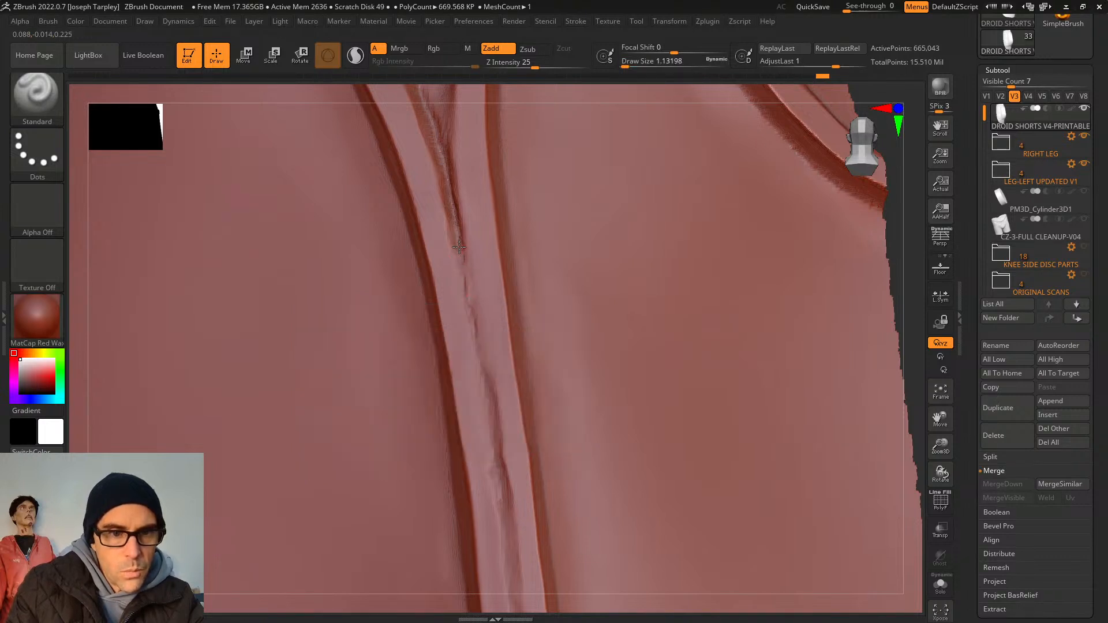
pyautogui.press('space')
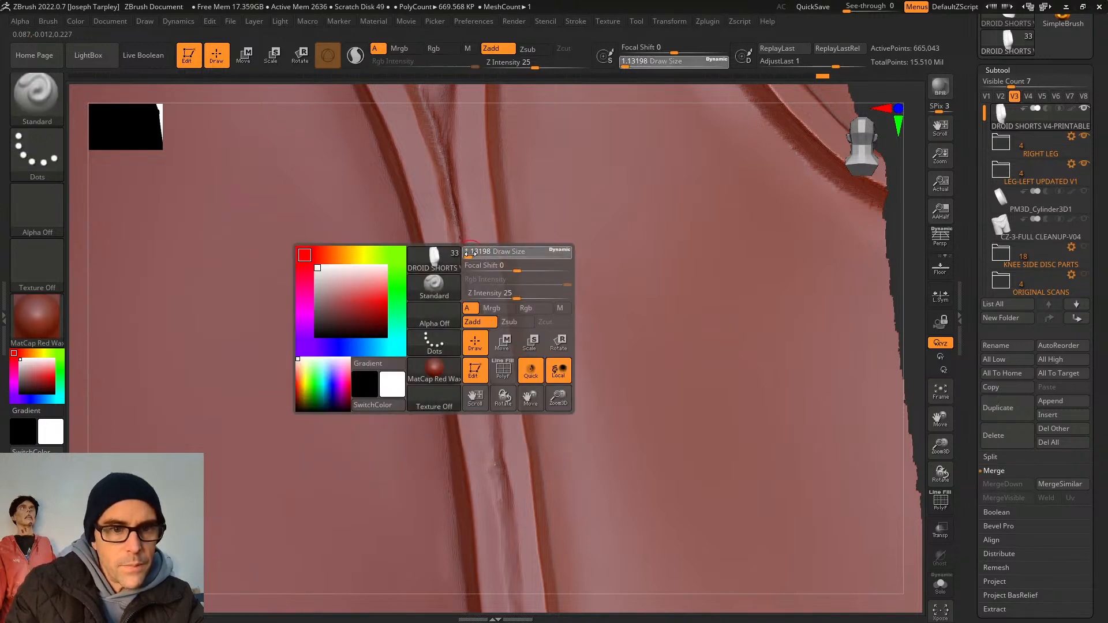
pyautogui.moveTo(470, 252); pyautogui.dragTo(462, 253)
pyautogui.press('ctrl')
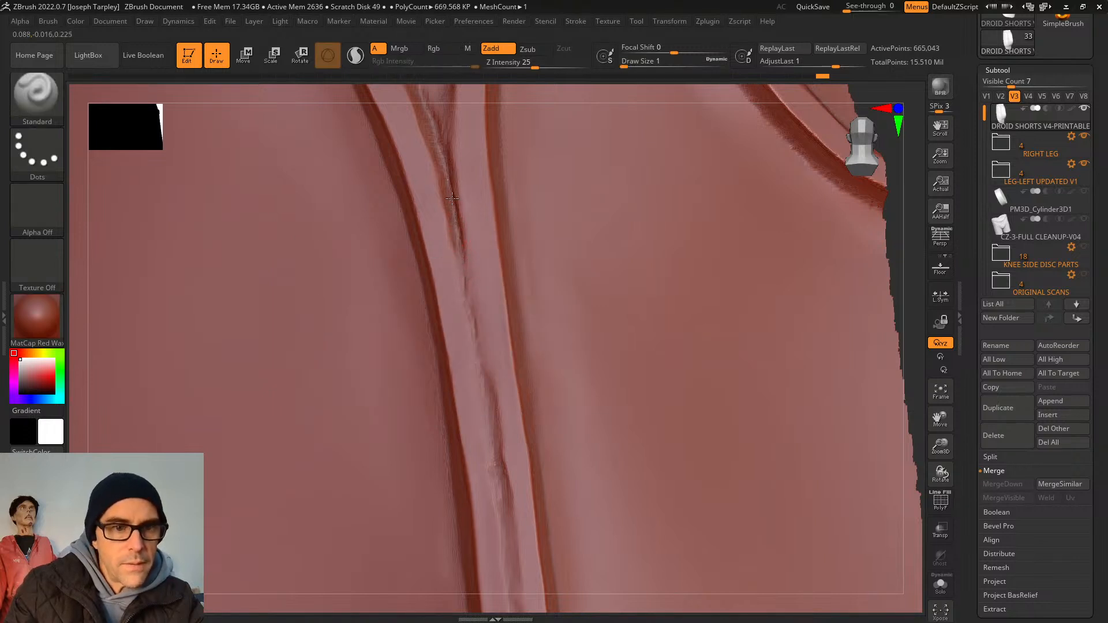
pyautogui.moveTo(451, 198)
pyautogui.mouseDown()
pyautogui.moveTo(453, 266)
pyautogui.moveTo(482, 368)
pyautogui.moveTo(455, 258)
pyautogui.mouseUp()
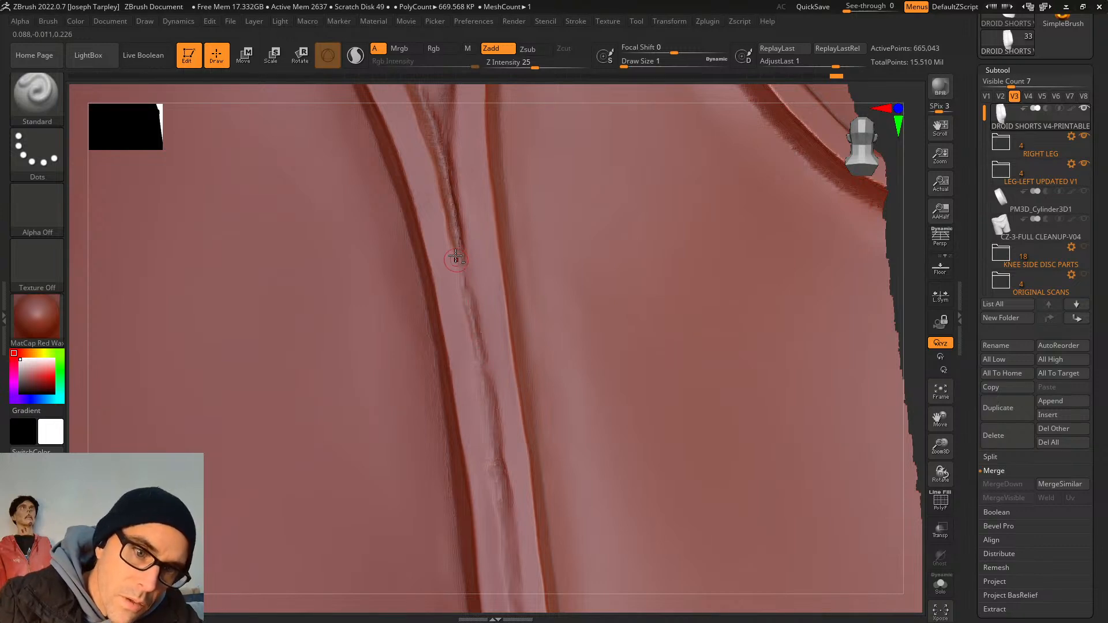
pyautogui.hotkey('alt', 'z')
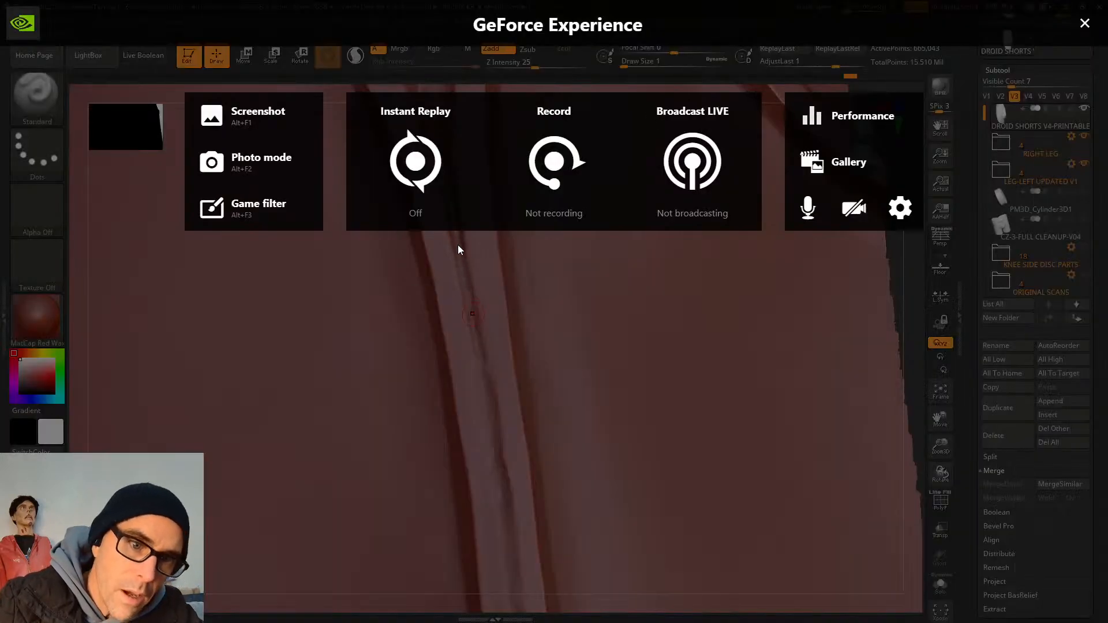
pyautogui.hotkey('alt', 'z')
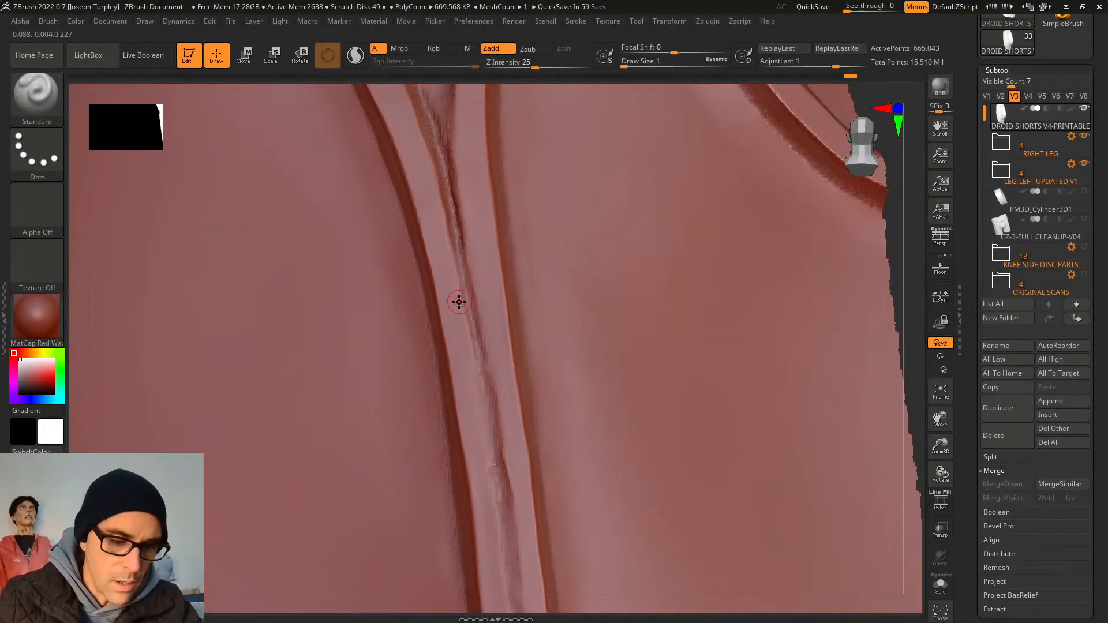
pyautogui.moveTo(459, 286)
pyautogui.keyDown('alt'); pyautogui.mouseDown()
pyautogui.moveTo(464, 297)
pyautogui.moveTo(459, 257)
pyautogui.moveTo(469, 312)
pyautogui.mouseUp(); pyautogui.keyUp('alt')
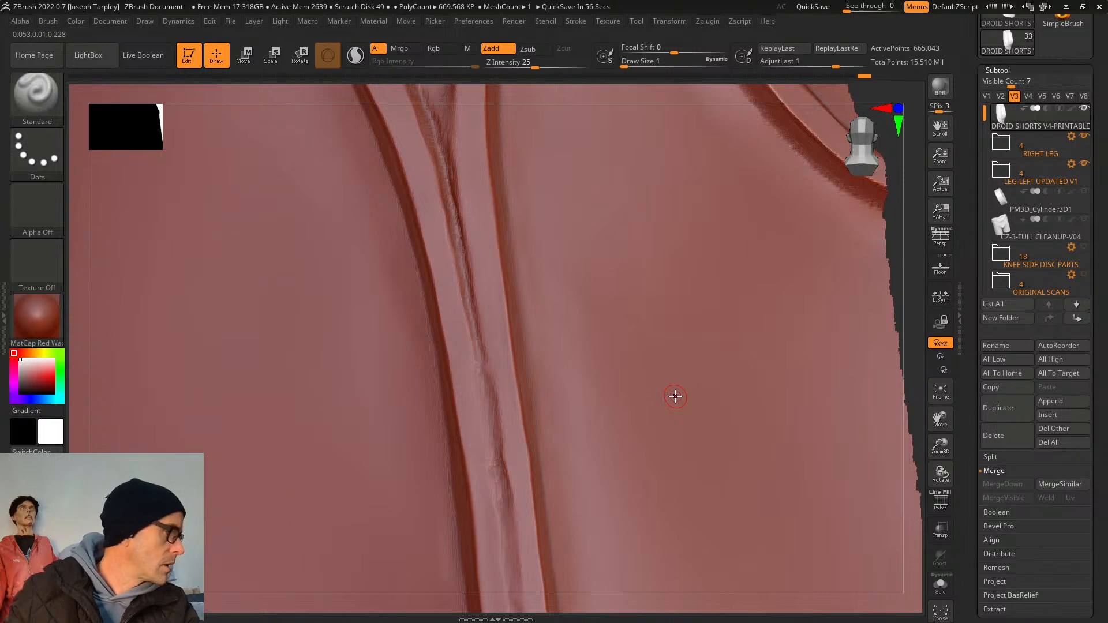
# Extend the centre groove through the vertical seam's middle stretch and retrace its line below the triangular inset.
pyautogui.keyDown('alt'); pyautogui.moveTo(916, 306); pyautogui.dragTo(868, 164); pyautogui.keyUp('alt')
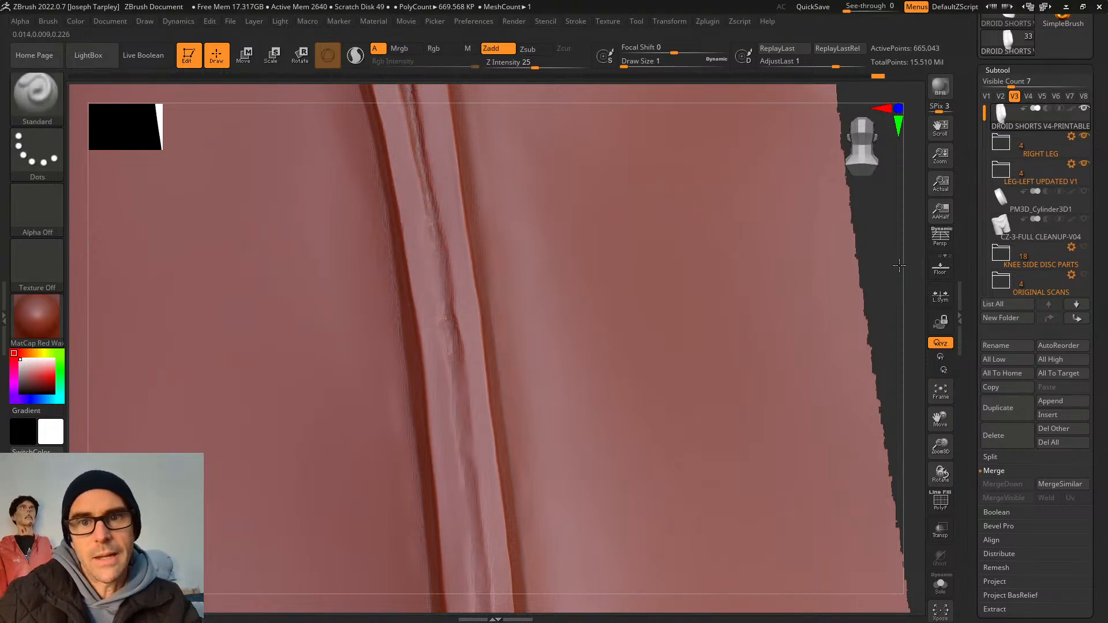
pyautogui.moveTo(899, 266); pyautogui.dragTo(883, 271)
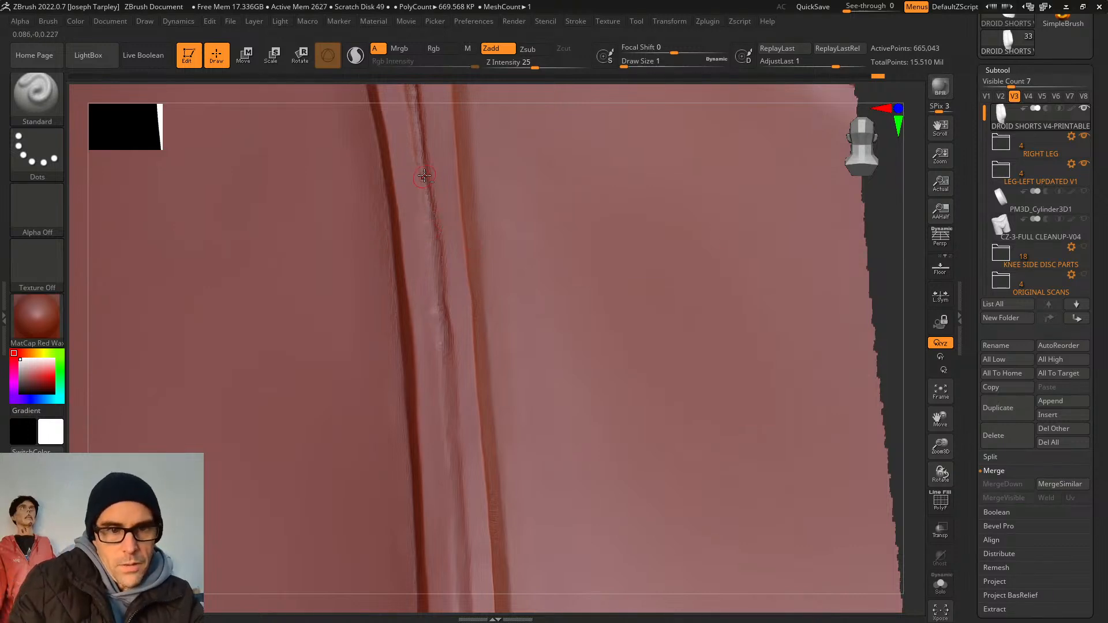
pyautogui.moveTo(427, 195); pyautogui.dragTo(431, 228)
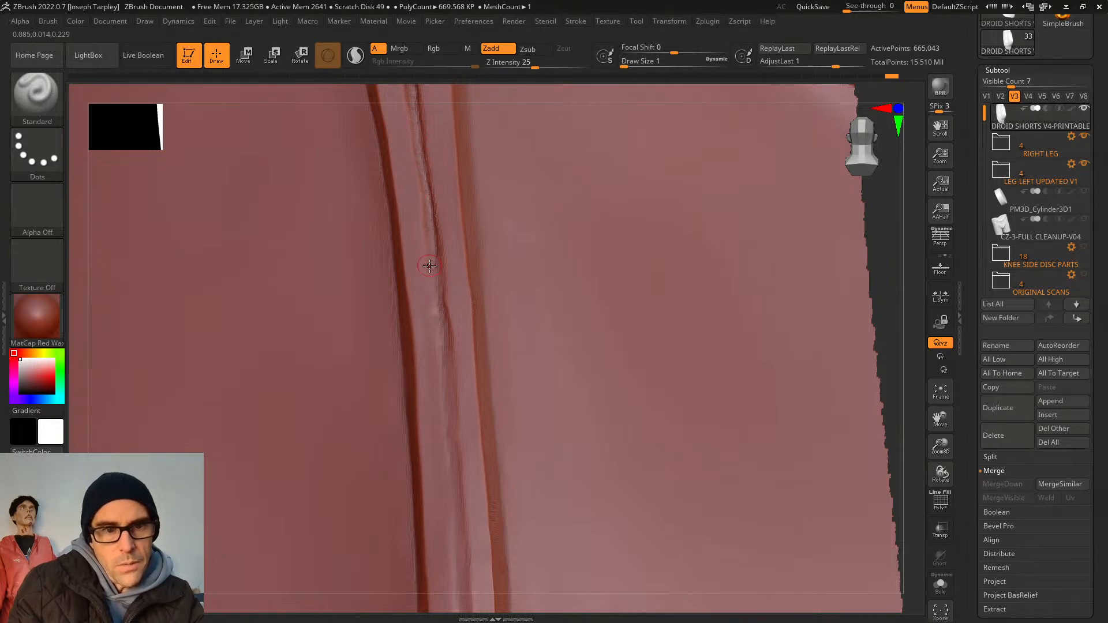
pyautogui.keyDown('alt'); pyautogui.moveTo(439, 263); pyautogui.dragTo(445, 316); pyautogui.keyUp('alt')
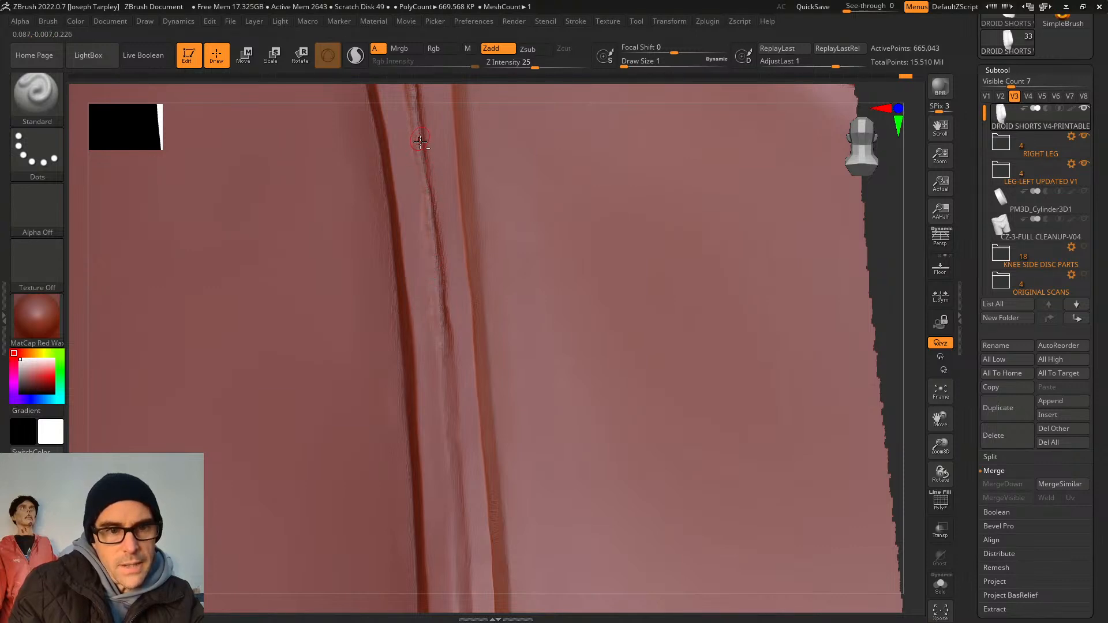
pyautogui.moveTo(418, 142); pyautogui.dragTo(419, 141)
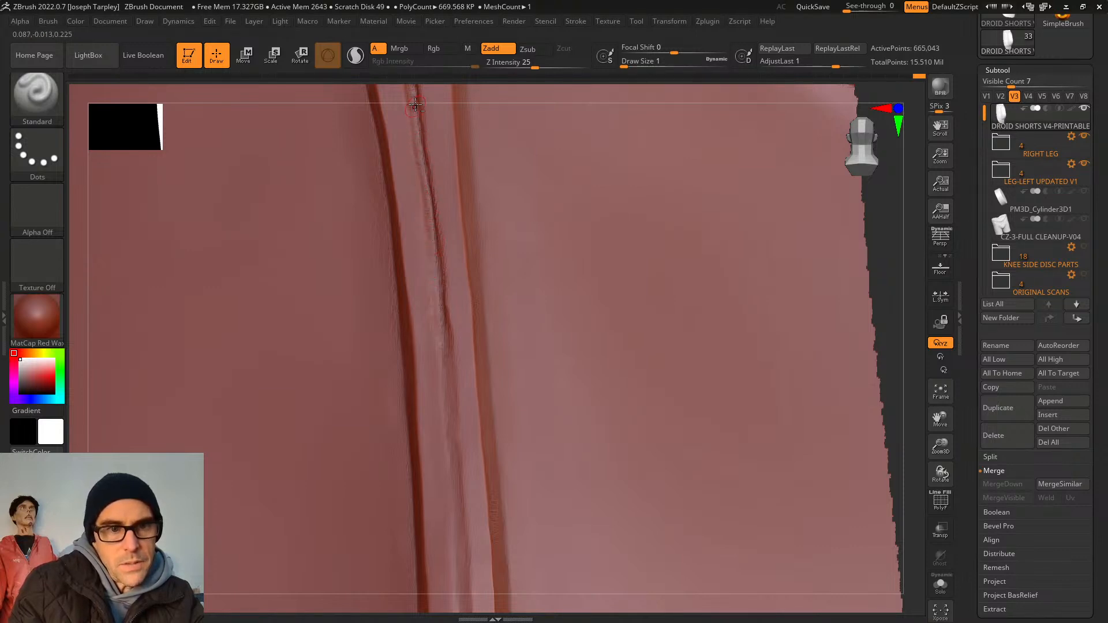
pyautogui.hotkey('ctrl', 'z')
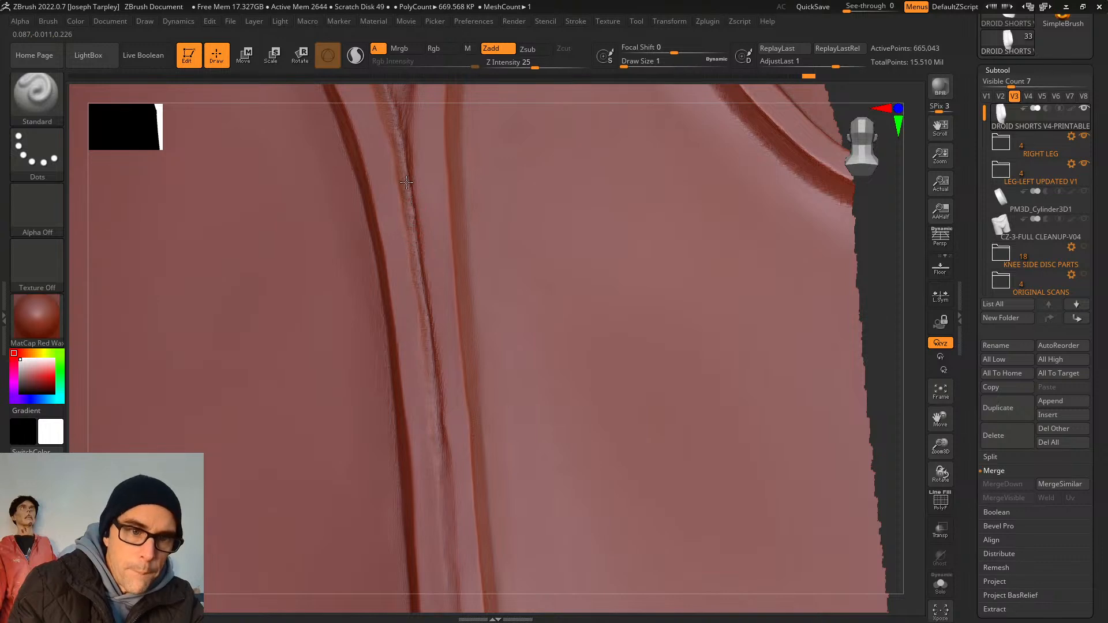
pyautogui.moveTo(402, 147); pyautogui.dragTo(413, 198)
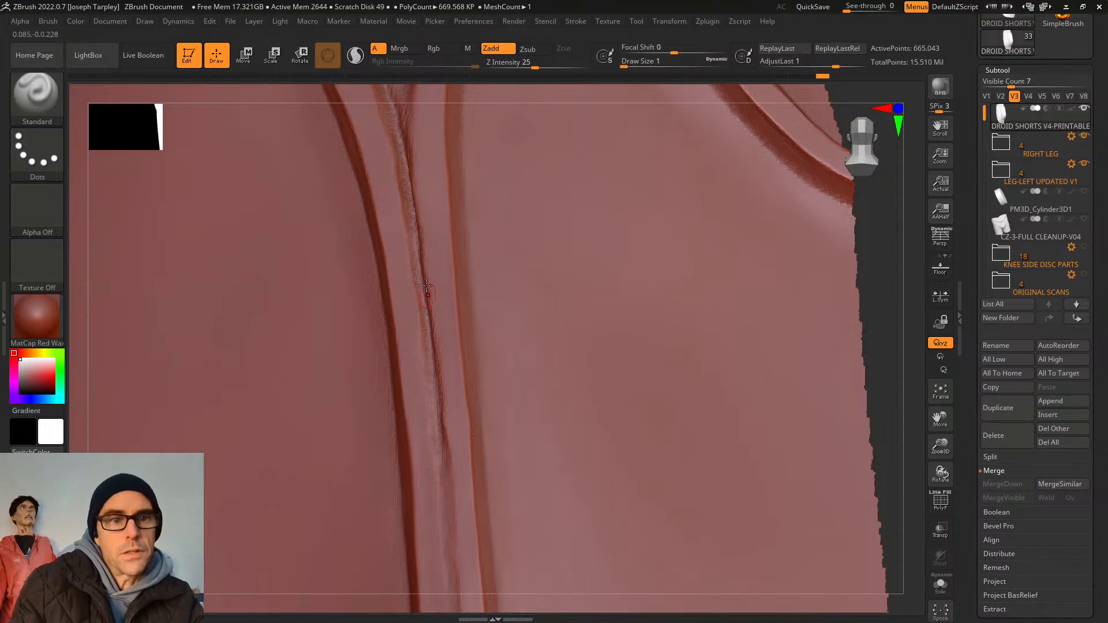
# Deepen the centre groove in the vertical seam's middle stretch and carve it further down toward the lower stretch.
pyautogui.moveTo(898, 394); pyautogui.dragTo(761, 332)
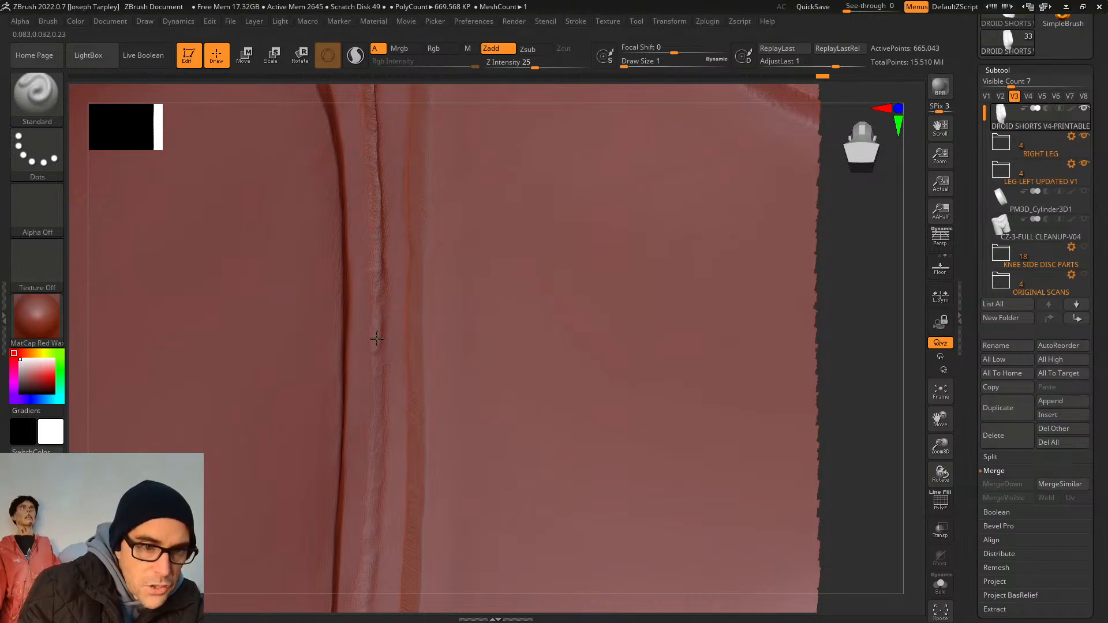
pyautogui.moveTo(376, 339); pyautogui.dragTo(377, 288)
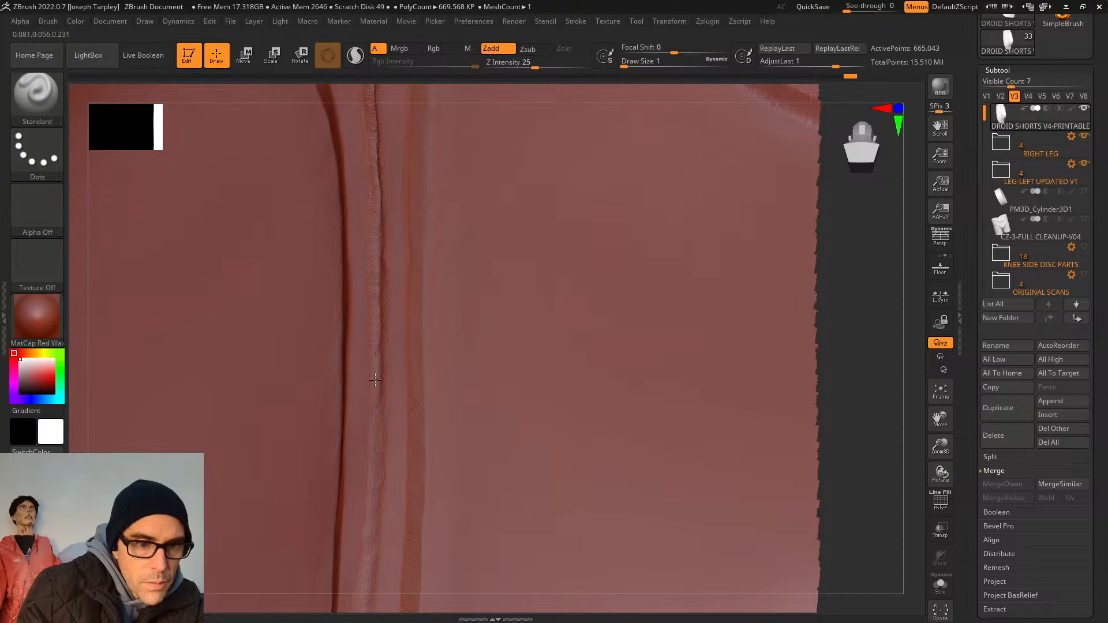
pyautogui.moveTo(891, 398); pyautogui.dragTo(877, 456)
pyautogui.moveTo(862, 349); pyautogui.dragTo(824, 343)
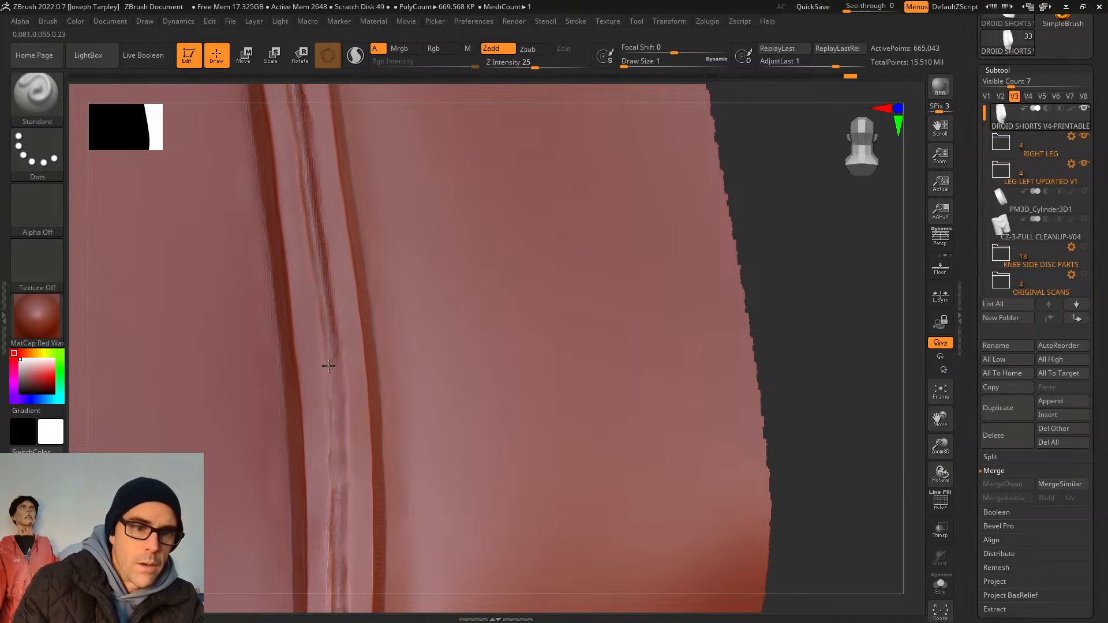
pyautogui.keyDown('alt'); pyautogui.moveTo(333, 364); pyautogui.dragTo(339, 447); pyautogui.keyUp('alt')
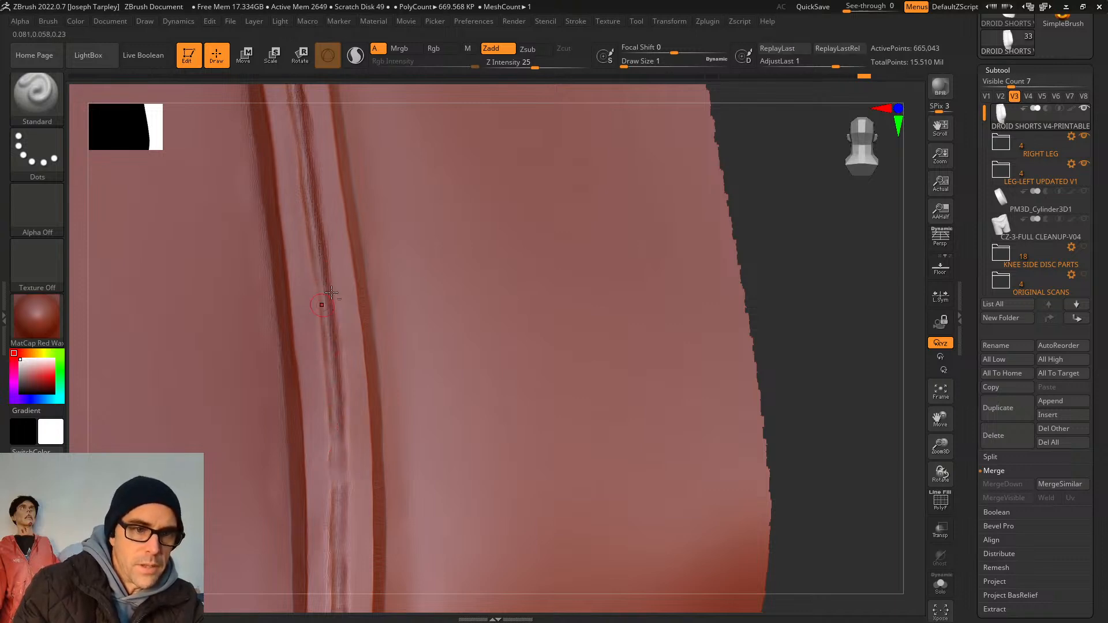
# Test the Standard brush with a wavy stroke beside the vertical seam, undo it, and carve the centre groove further through the middle stretch.
pyautogui.moveTo(502, 243)
pyautogui.mouseDown()
pyautogui.moveTo(465, 424)
pyautogui.moveTo(522, 534)
pyautogui.moveTo(514, 549)
pyautogui.mouseUp()
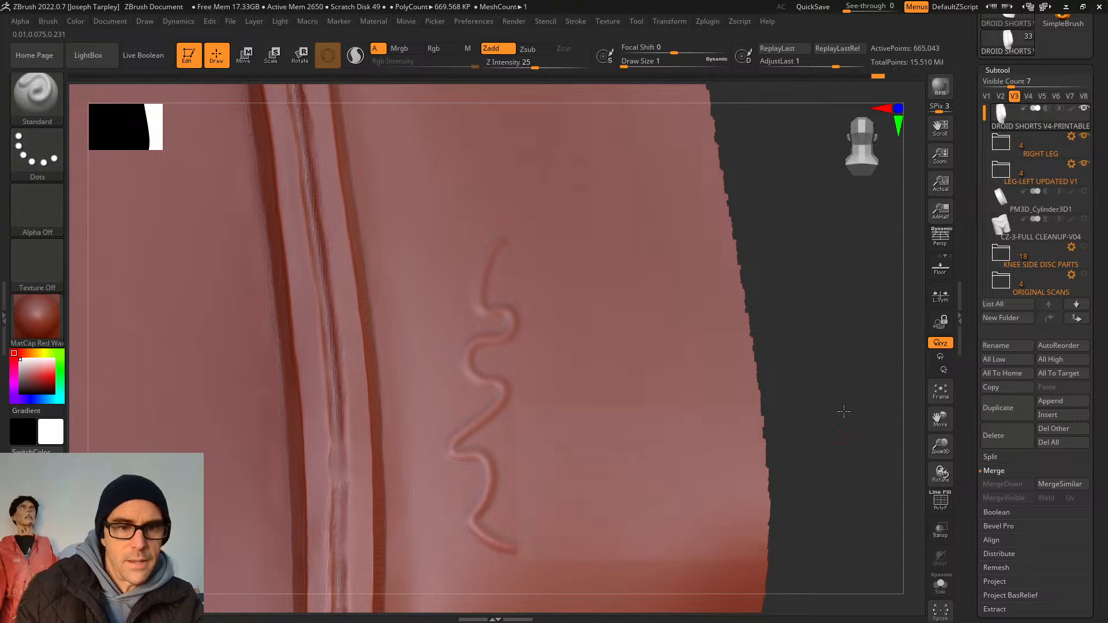
pyautogui.hotkey('ctrl', 'z')
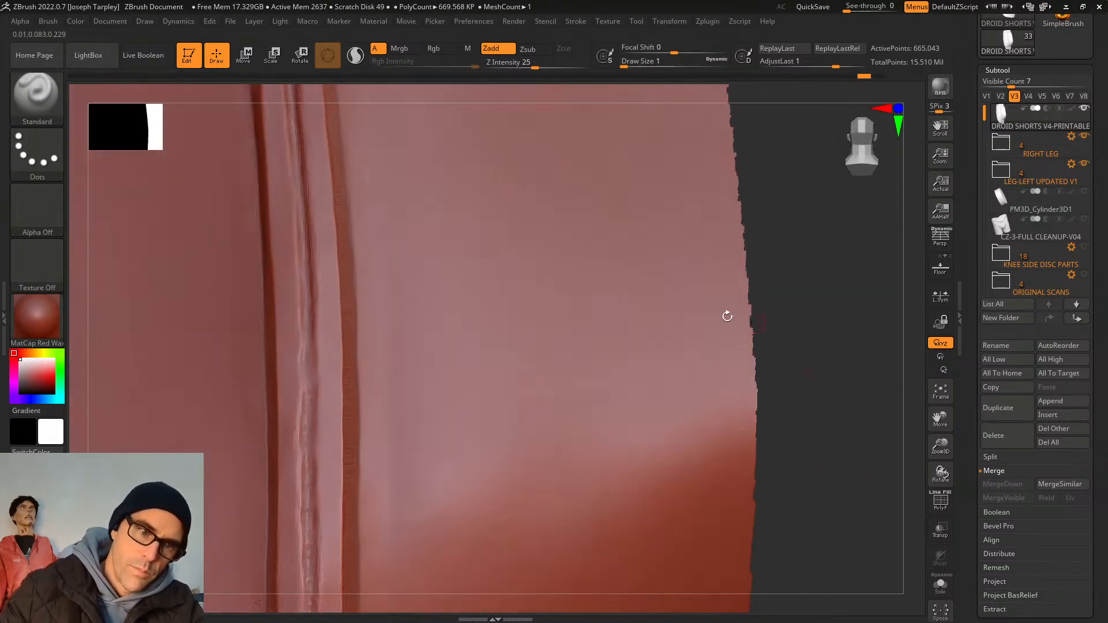
pyautogui.moveTo(305, 373); pyautogui.dragTo(305, 257)
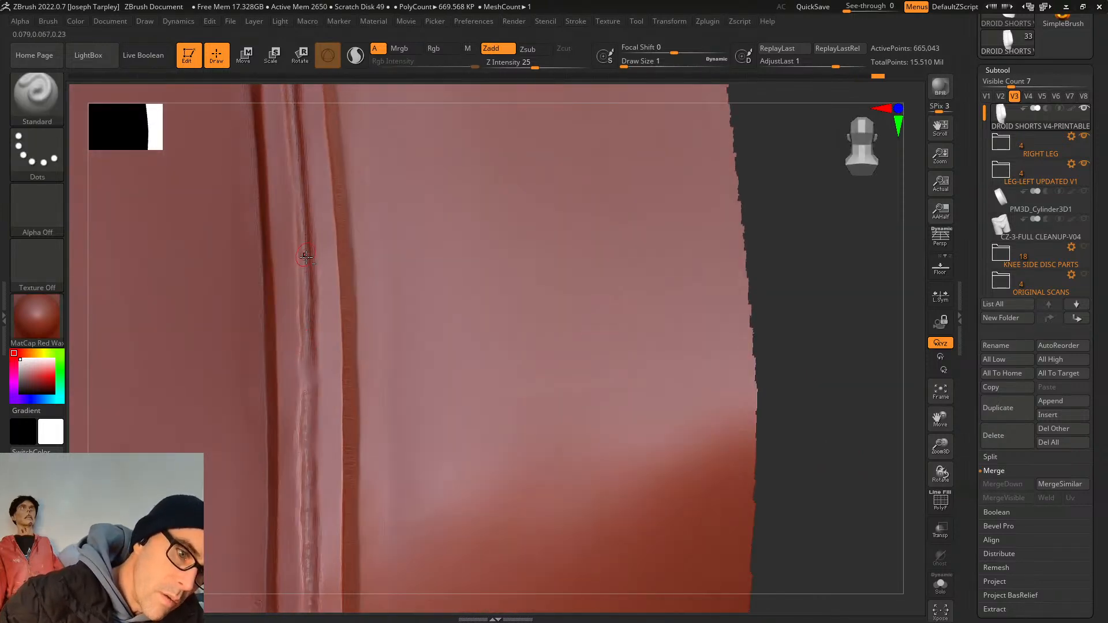
pyautogui.moveTo(305, 353); pyautogui.dragTo(307, 387)
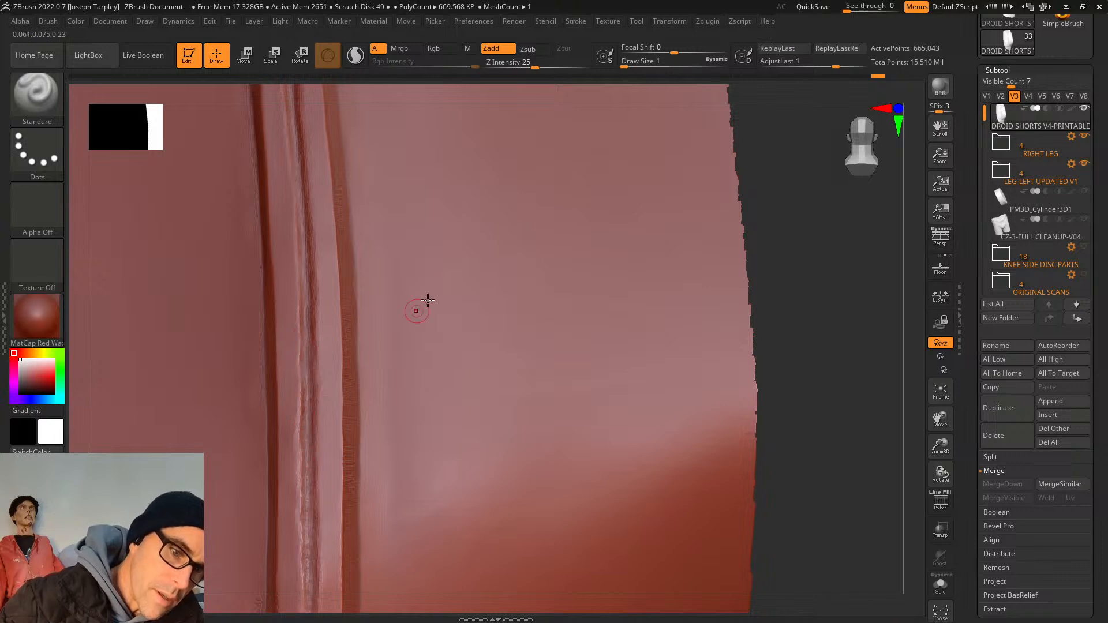
pyautogui.moveTo(449, 301); pyautogui.dragTo(463, 337)
pyautogui.moveTo(448, 375)
pyautogui.mouseDown()
pyautogui.moveTo(462, 458)
pyautogui.moveTo(452, 527)
pyautogui.mouseUp()
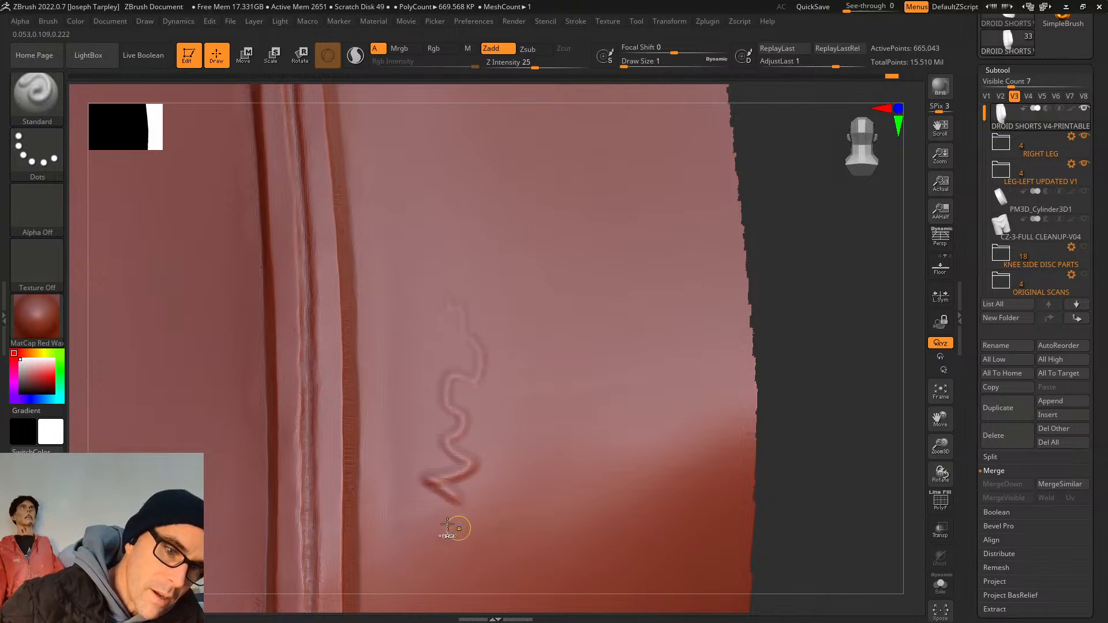
pyautogui.hotkey('ctrl', 'z')
# Carve the vertical seam's centre groove down through the lower stretch to the seam's bottom end.
pyautogui.keyDown('alt'); pyautogui.moveTo(306, 397); pyautogui.dragTo(306, 509); pyautogui.keyUp('alt')
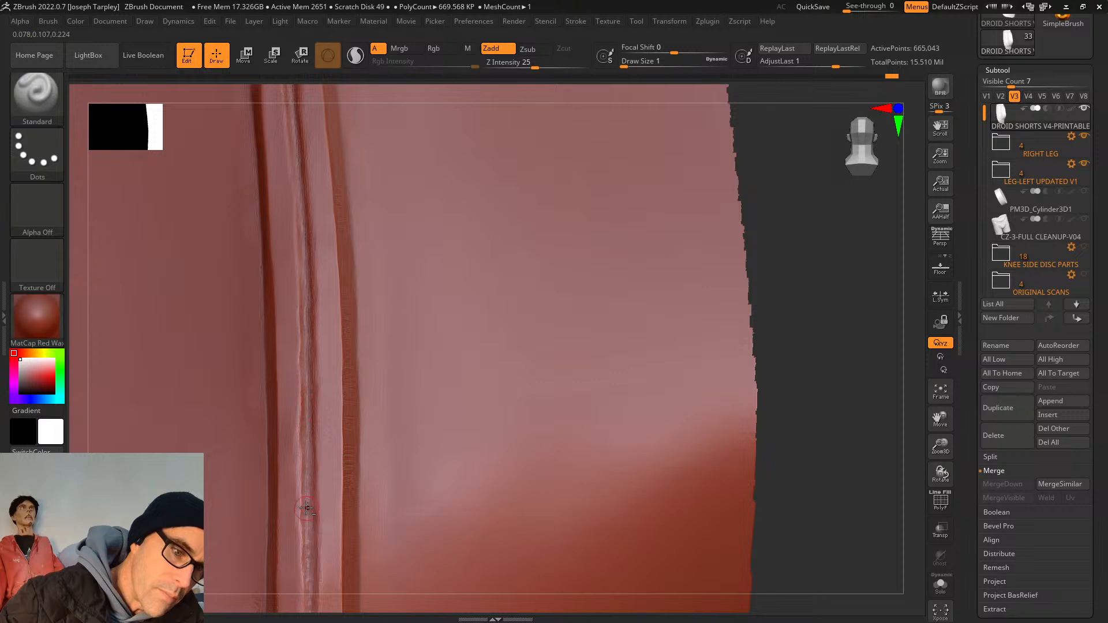
pyautogui.moveTo(824, 479)
pyautogui.mouseDown()
pyautogui.moveTo(836, 384)
pyautogui.moveTo(854, 427)
pyautogui.moveTo(871, 418)
pyautogui.moveTo(858, 297)
pyautogui.moveTo(855, 306)
pyautogui.mouseUp()
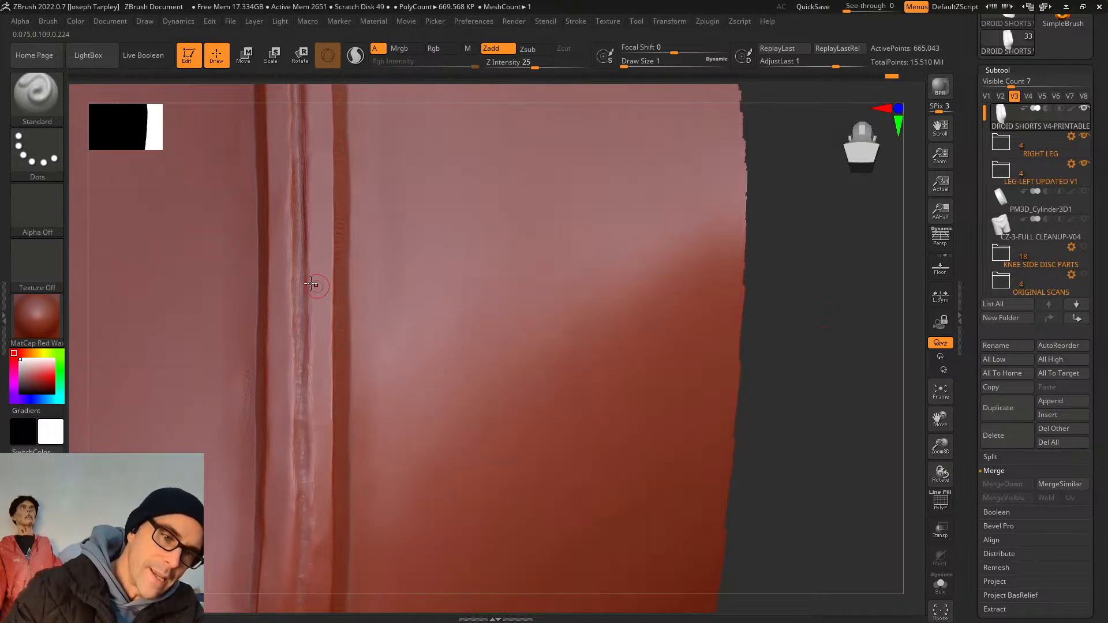
pyautogui.moveTo(295, 394)
pyautogui.keyDown('alt'); pyautogui.mouseDown()
pyautogui.moveTo(301, 436)
pyautogui.moveTo(297, 349)
pyautogui.moveTo(302, 436)
pyautogui.mouseUp(); pyautogui.keyUp('alt')
pyautogui.keyDown('alt'); pyautogui.moveTo(302, 437); pyautogui.dragTo(296, 323); pyautogui.keyUp('alt')
pyautogui.moveTo(298, 489)
pyautogui.keyDown('alt'); pyautogui.mouseDown()
pyautogui.moveTo(301, 462)
pyautogui.moveTo(306, 523)
pyautogui.mouseUp(); pyautogui.keyUp('alt')
pyautogui.moveTo(833, 431)
pyautogui.mouseDown()
pyautogui.moveTo(883, 348)
pyautogui.moveTo(893, 411)
pyautogui.mouseUp()
pyautogui.moveTo(317, 360)
pyautogui.keyDown('alt'); pyautogui.mouseDown()
pyautogui.moveTo(304, 575)
pyautogui.moveTo(318, 466)
pyautogui.mouseUp(); pyautogui.keyUp('alt')
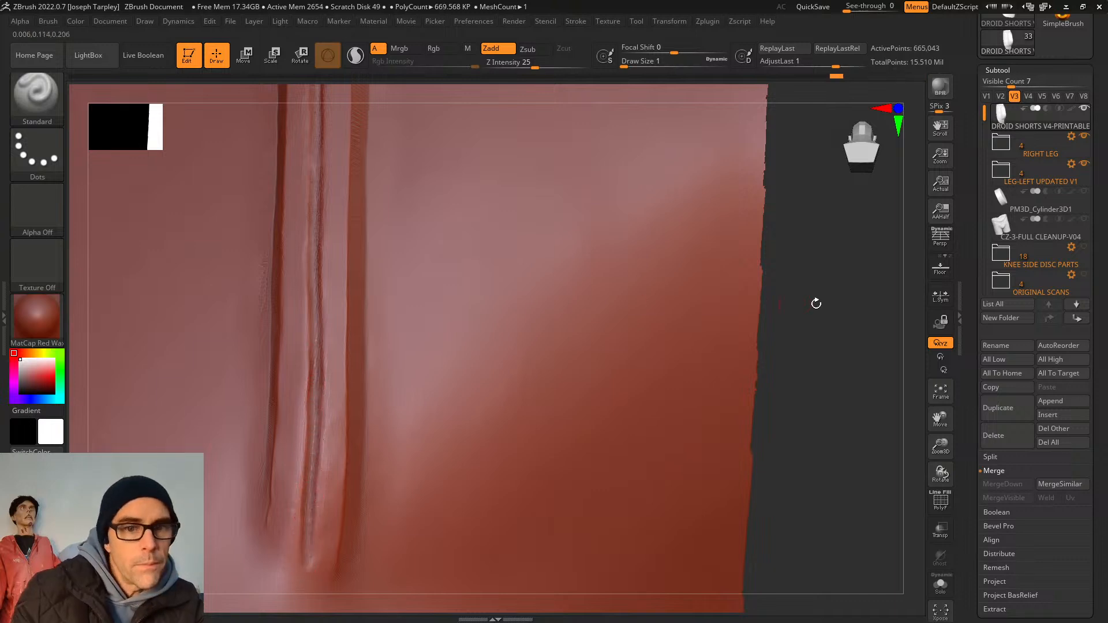
# Switch from the Standard brush to the Pinch brush for tightening the vertical seam's centre groove.
pyautogui.moveTo(816, 304); pyautogui.dragTo(797, 385)
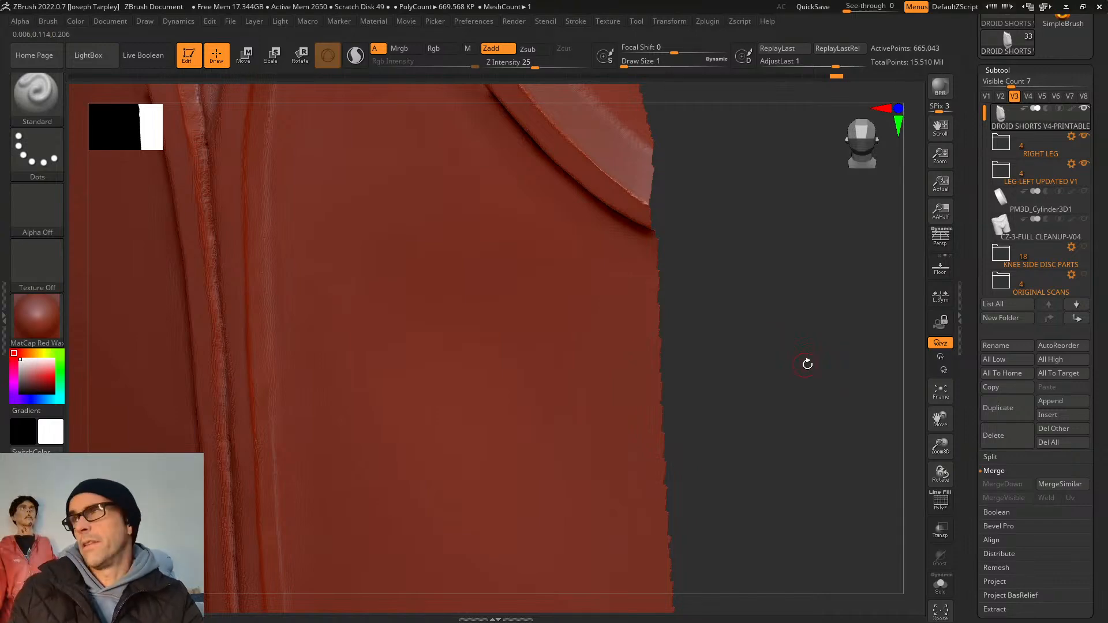
pyautogui.moveTo(807, 363)
pyautogui.mouseDown()
pyautogui.moveTo(823, 364)
pyautogui.moveTo(804, 321)
pyautogui.mouseUp()
pyautogui.press('b')
pyautogui.press('p')
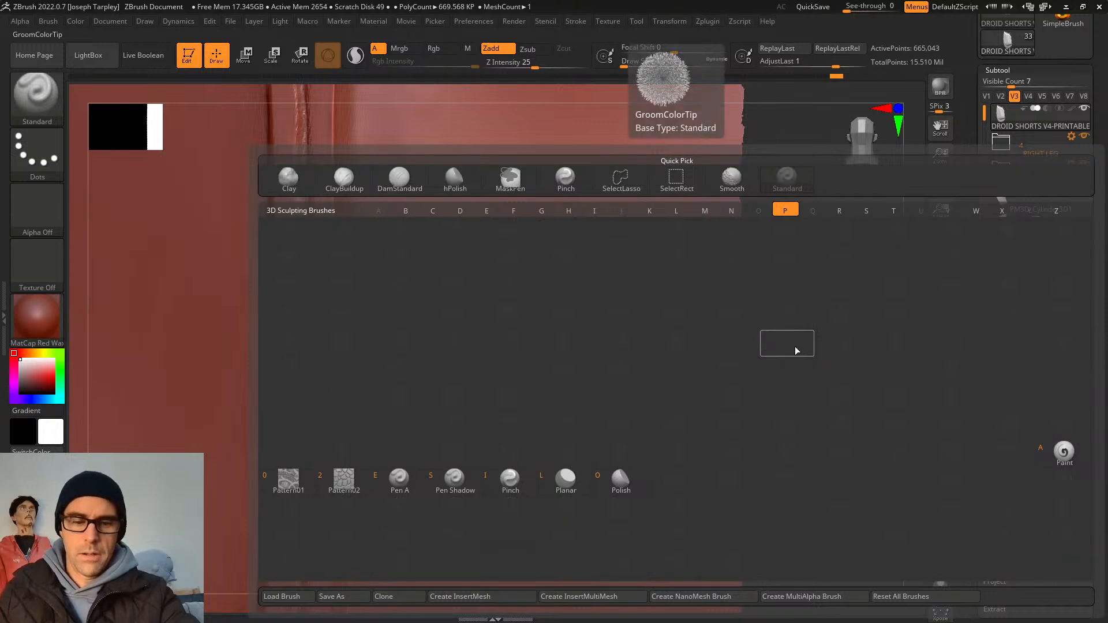
pyautogui.press('i')
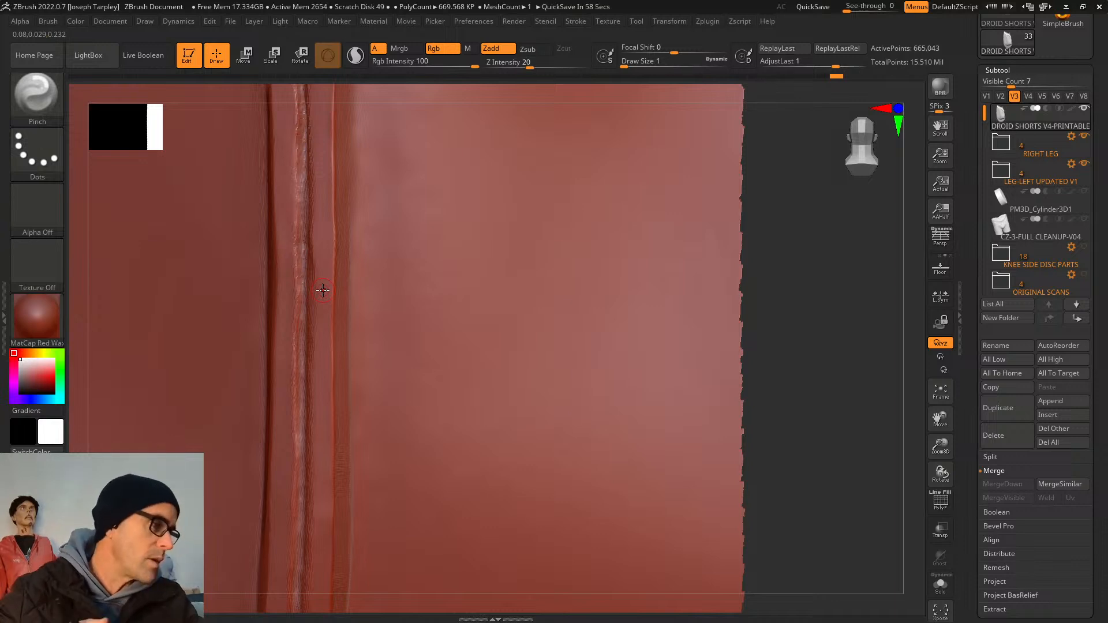
# Turn on the perspective view and frame the whole front section of the shorts.
pyautogui.keyDown('alt'); pyautogui.moveTo(817, 263); pyautogui.dragTo(879, 370); pyautogui.keyUp('alt')
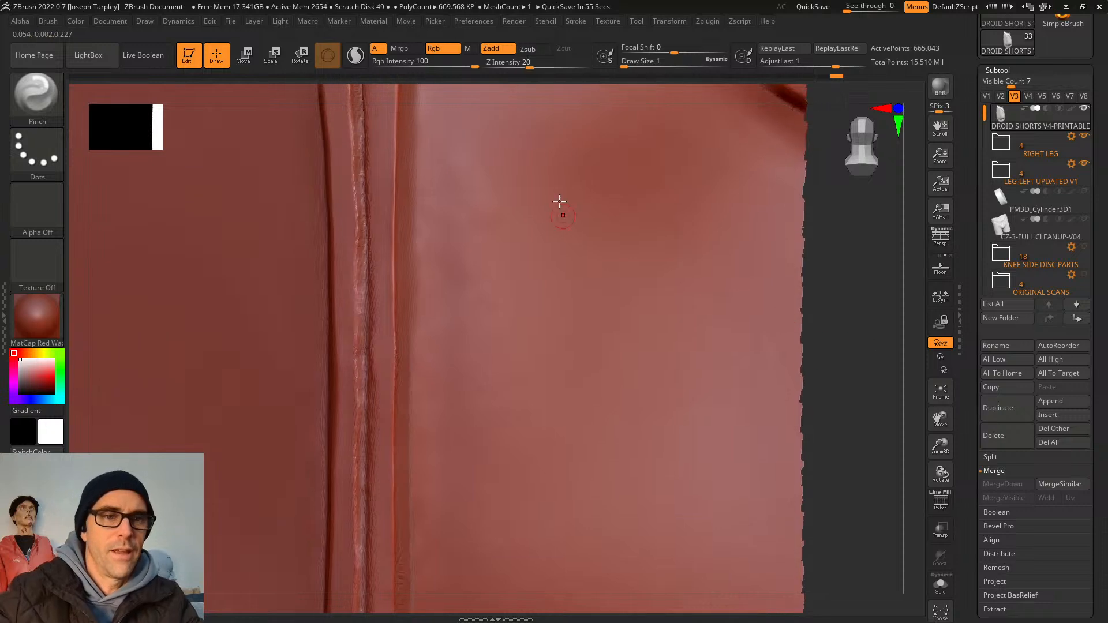
pyautogui.keyDown('alt'); pyautogui.moveTo(613, 86); pyautogui.dragTo(650, 225); pyautogui.keyUp('alt')
pyautogui.moveTo(884, 340); pyautogui.dragTo(882, 334)
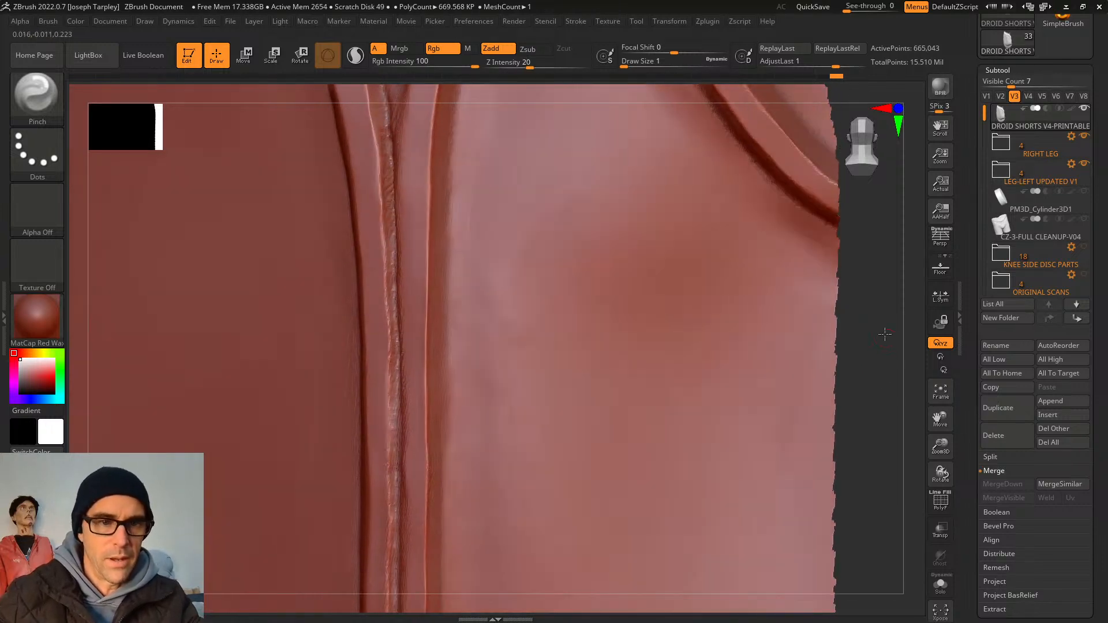
pyautogui.press('p')
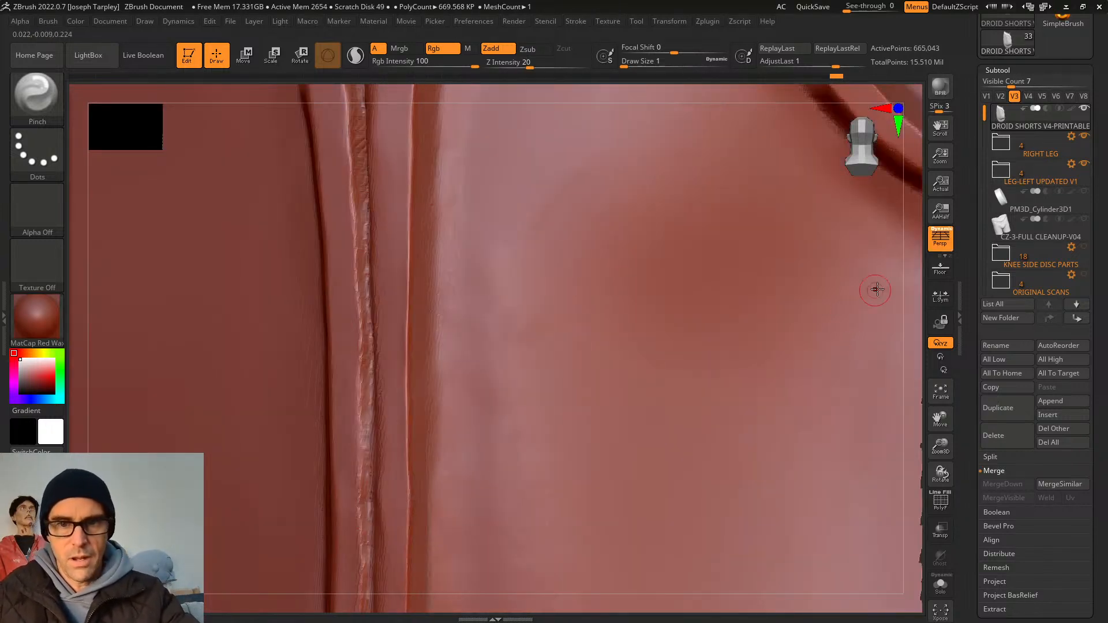
pyautogui.press('f')
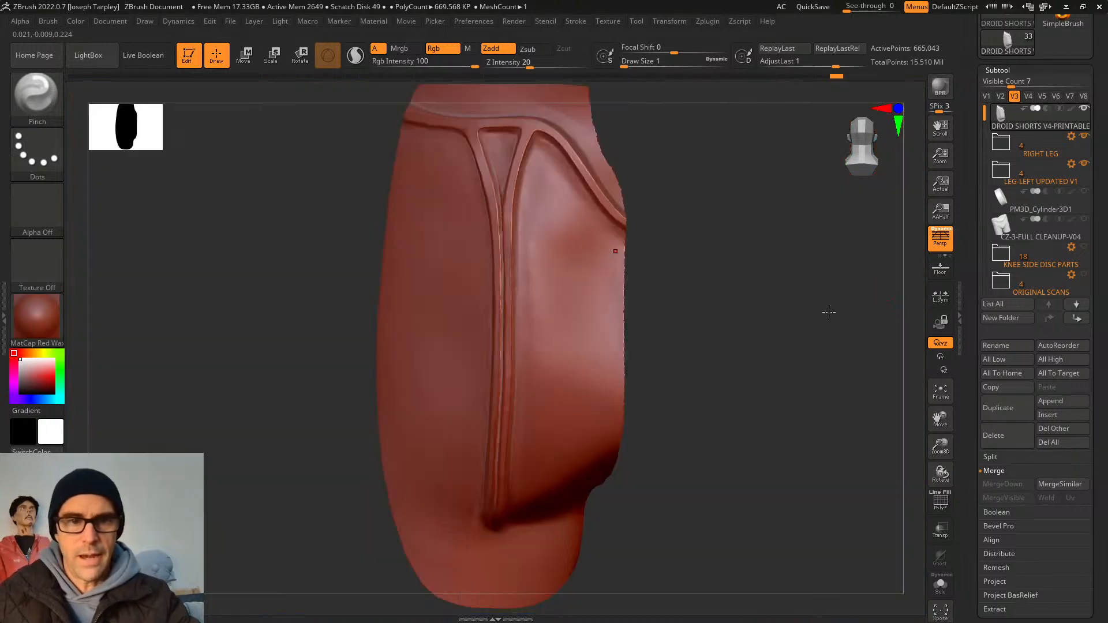
# Reselect the Pinch brush and pinch the centre groove's edge in the vertical seam's upper stretch at draw size 1.
pyautogui.moveTo(828, 312)
pyautogui.mouseDown(button='right')
pyautogui.moveTo(808, 267)
pyautogui.moveTo(816, 375)
pyautogui.mouseUp(button='right')
pyautogui.press('b')
pyautogui.press('p')
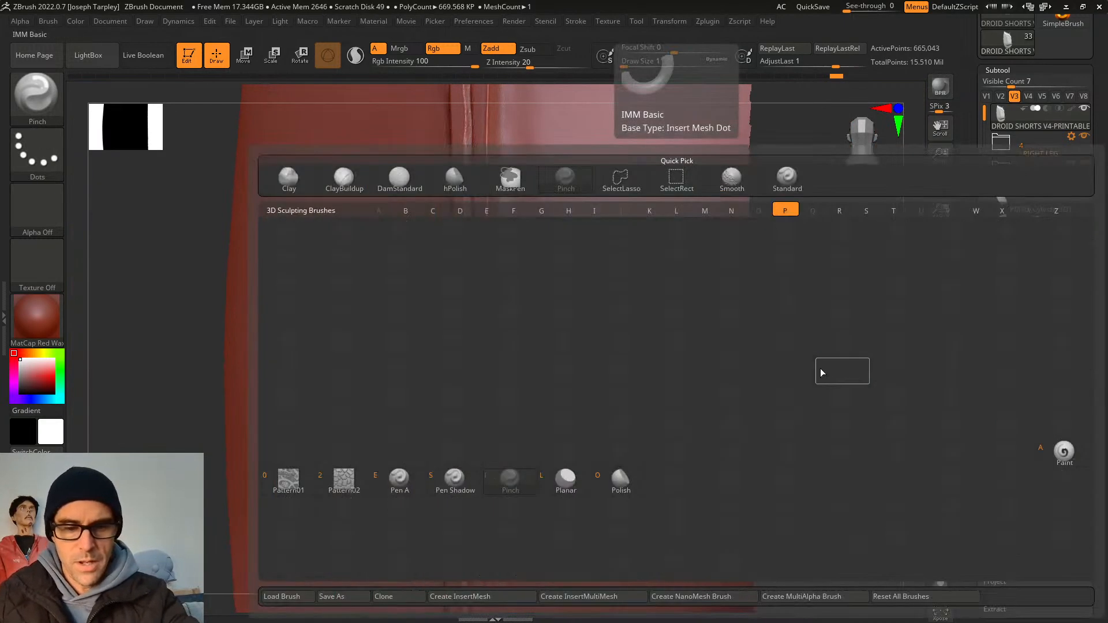
pyautogui.press('i')
pyautogui.moveTo(848, 272); pyautogui.dragTo(861, 272, button='right')
pyautogui.keyDown('ctrl'); pyautogui.moveTo(860, 272); pyautogui.dragTo(857, 352); pyautogui.keyUp('ctrl')
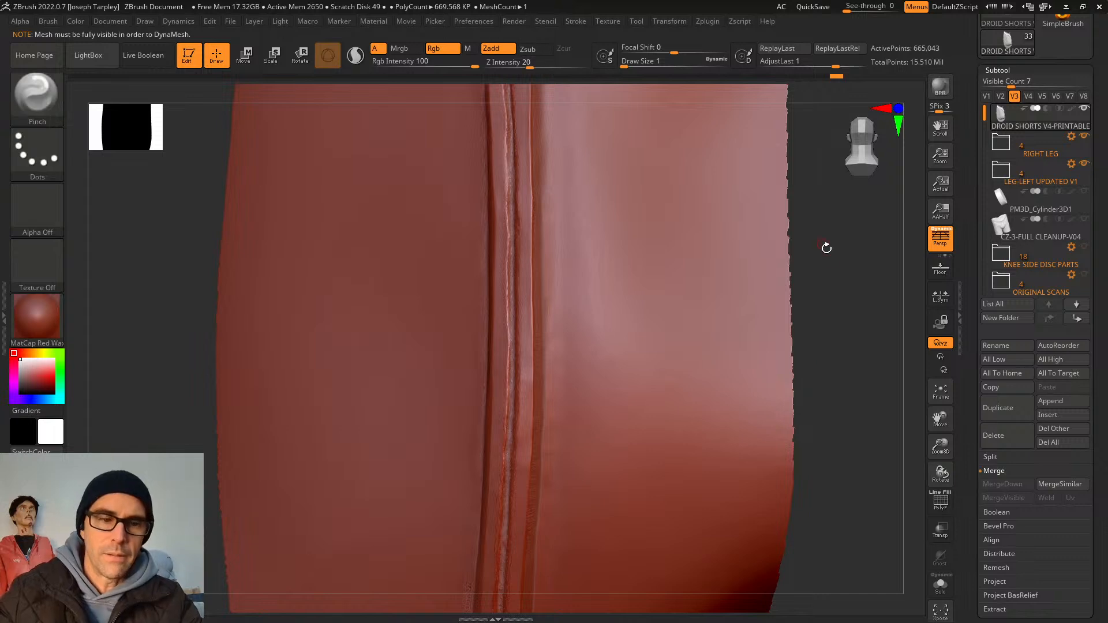
pyautogui.keyDown('ctrl'); pyautogui.moveTo(853, 278); pyautogui.dragTo(855, 409, button='right'); pyautogui.keyUp('ctrl')
pyautogui.keyDown('alt'); pyautogui.moveTo(668, 91); pyautogui.dragTo(598, 410, button='right'); pyautogui.keyUp('alt')
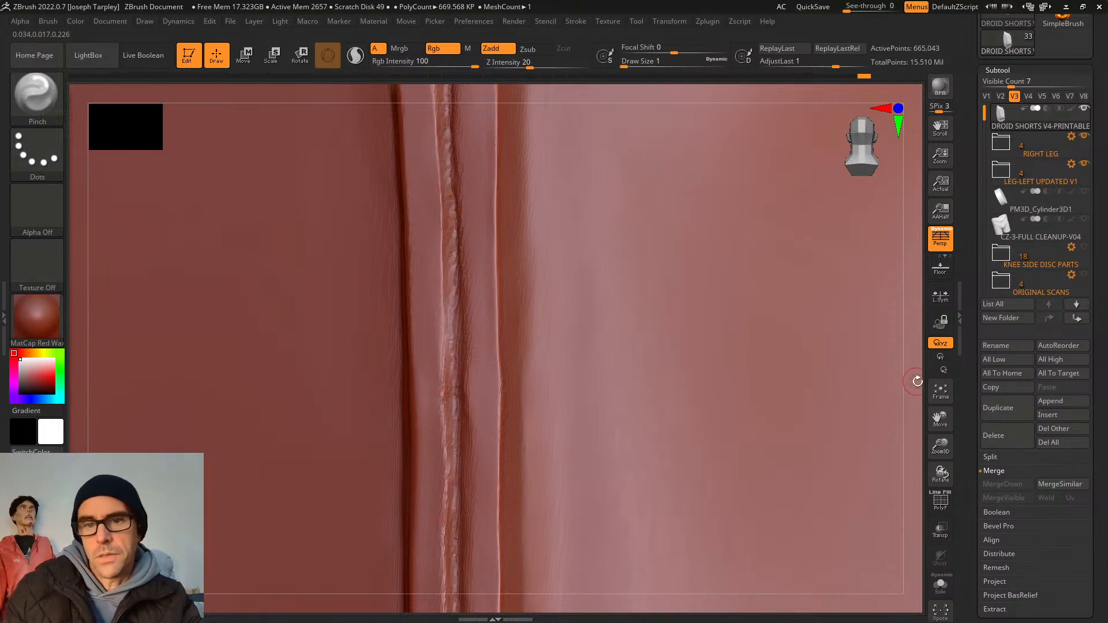
pyautogui.moveTo(917, 381)
pyautogui.mouseDown()
pyautogui.moveTo(870, 279)
pyautogui.moveTo(830, 288)
pyautogui.mouseUp()
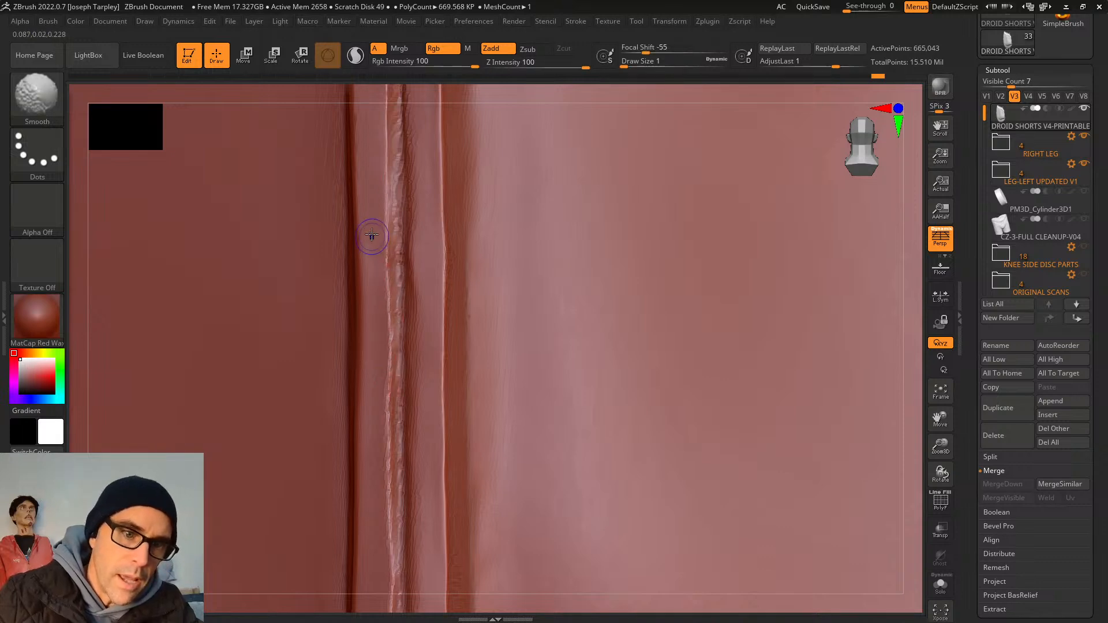
pyautogui.moveTo(519, 95); pyautogui.dragTo(515, 87)
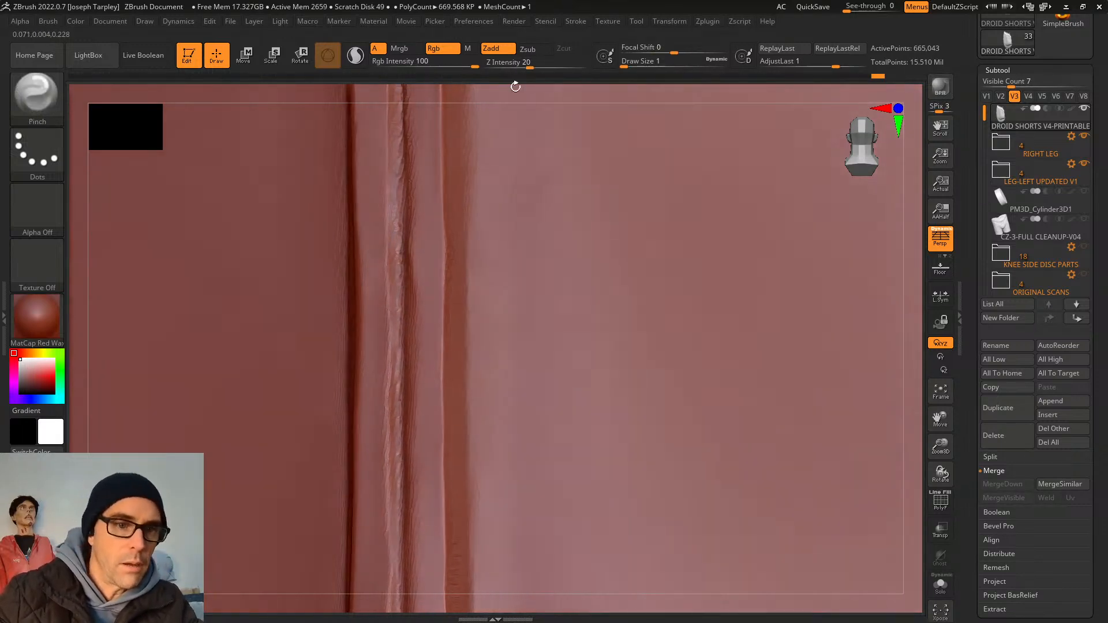
pyautogui.moveTo(396, 349)
pyautogui.mouseDown()
pyautogui.moveTo(392, 456)
pyautogui.moveTo(390, 390)
pyautogui.mouseUp()
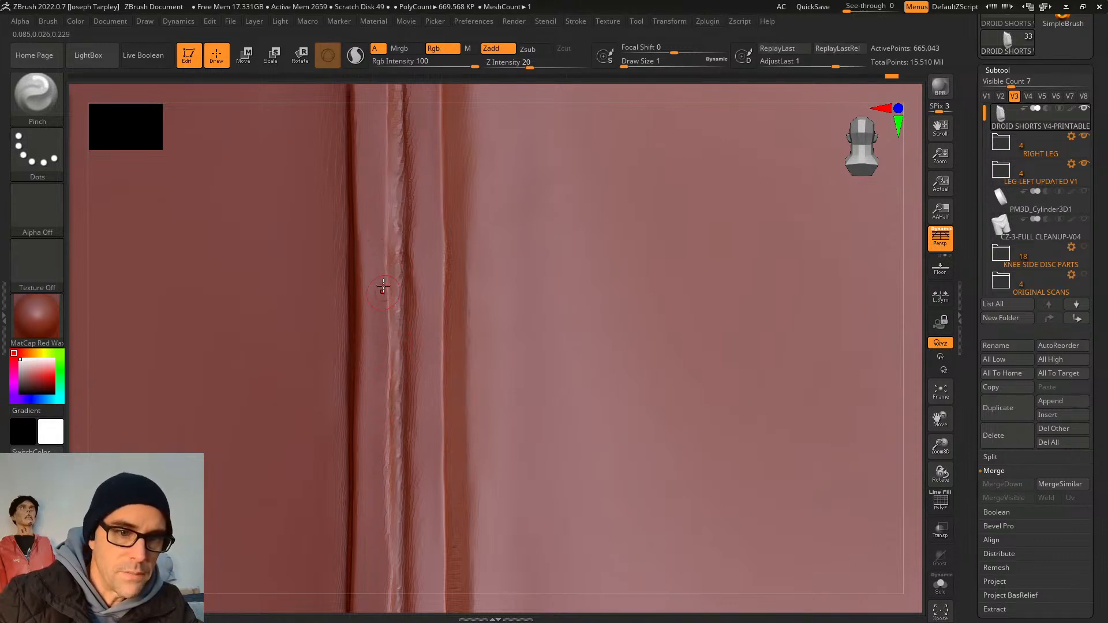
# Pinch the centre groove's left edge along the vertical seam's middle stretch, smoothing the surface beside it.
pyautogui.keyDown('alt'); pyautogui.moveTo(434, 601); pyautogui.dragTo(421, 420); pyautogui.keyUp('alt')
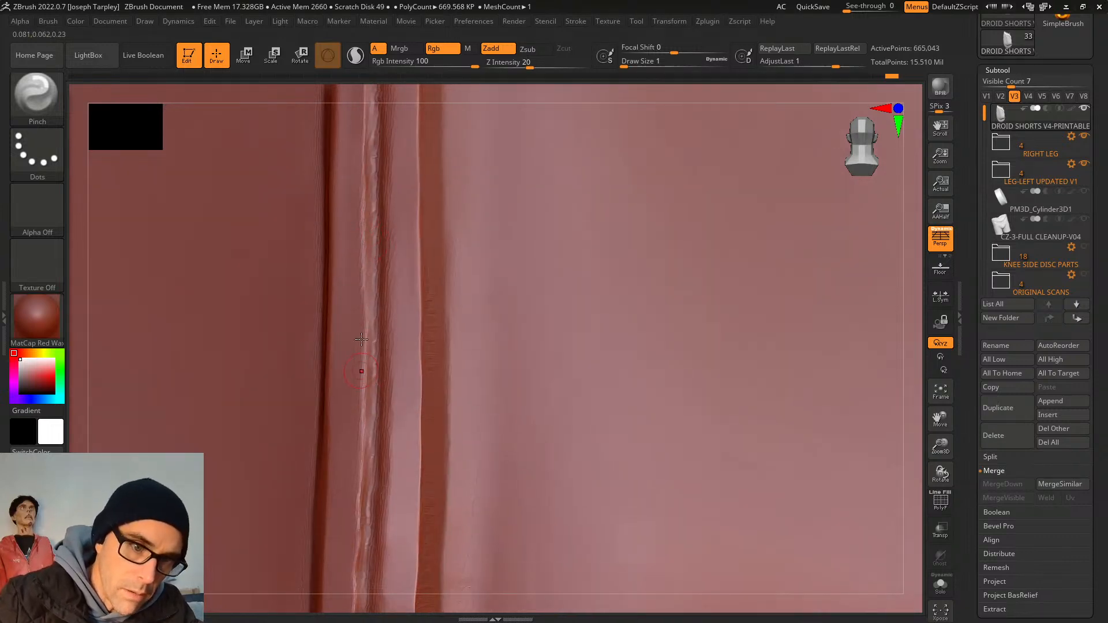
pyautogui.moveTo(363, 398); pyautogui.dragTo(362, 202)
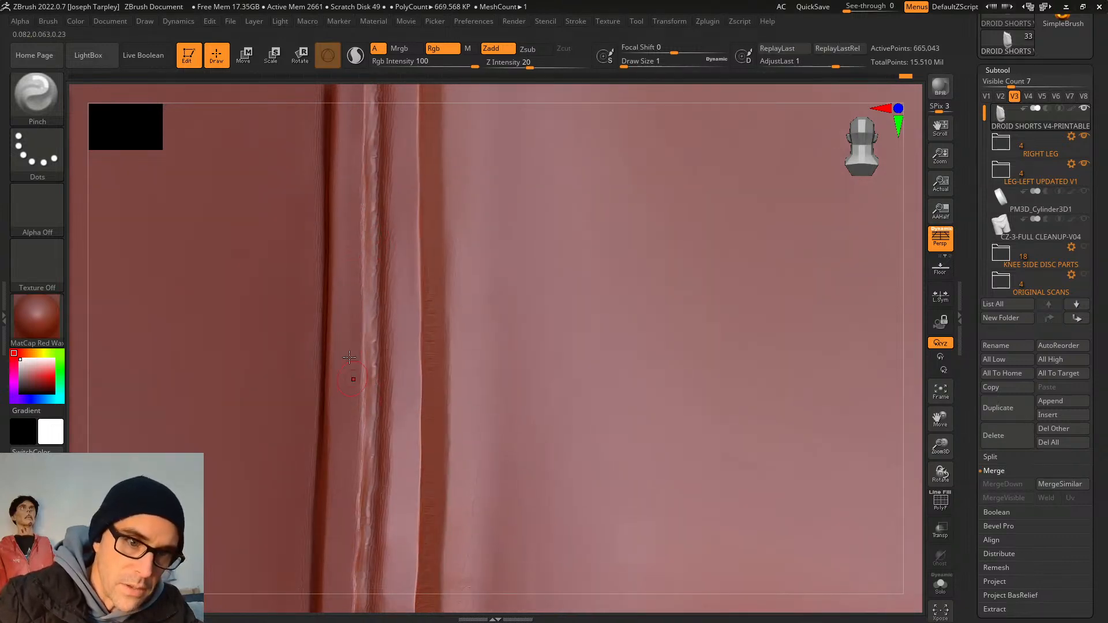
pyautogui.moveTo(350, 292)
pyautogui.keyDown('shift'); pyautogui.mouseDown()
pyautogui.moveTo(348, 204)
pyautogui.moveTo(355, 339)
pyautogui.mouseUp(); pyautogui.keyUp('shift')
pyautogui.moveTo(361, 256); pyautogui.dragTo(363, 410)
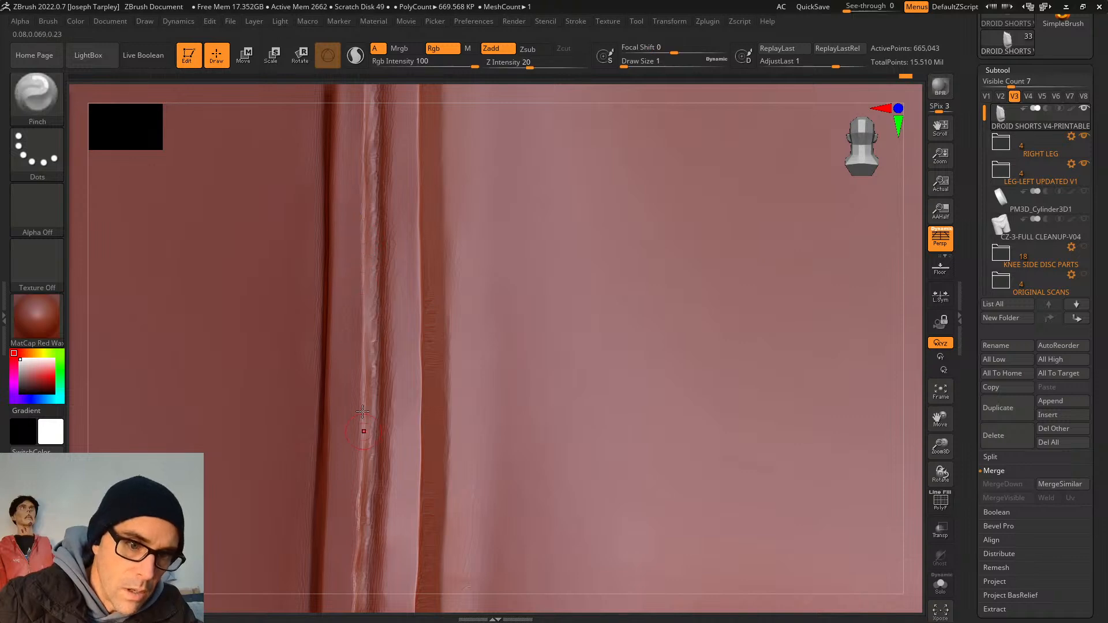
pyautogui.moveTo(362, 327); pyautogui.dragTo(362, 389)
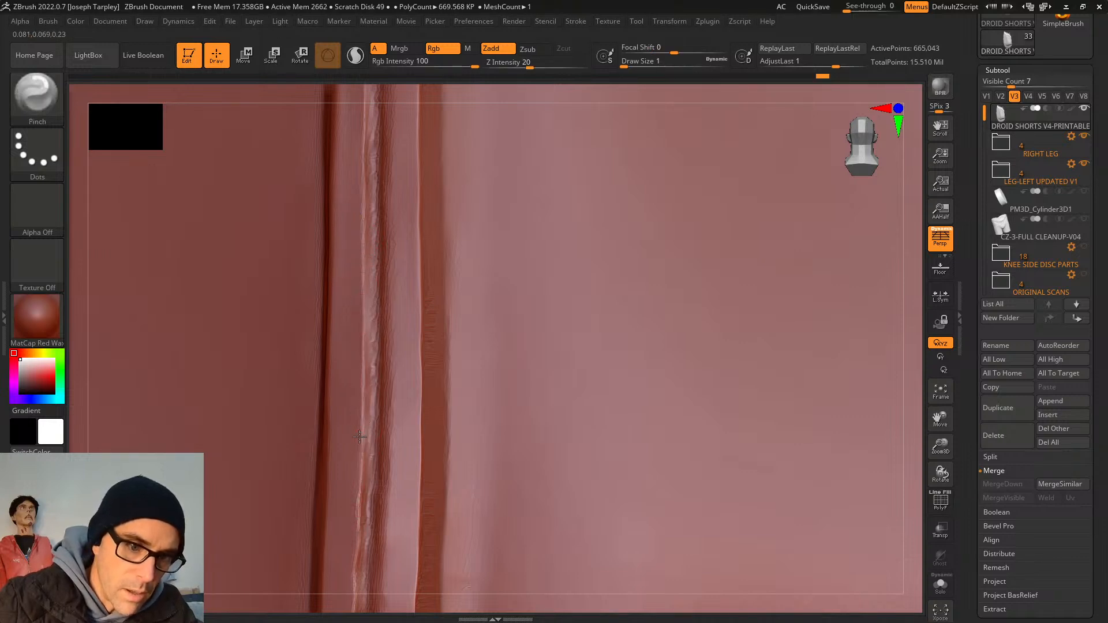
pyautogui.moveTo(360, 437); pyautogui.dragTo(354, 547)
# Pinch the centre groove's left edge further down toward the vertical seam's lower stretch.
pyautogui.keyDown('alt'); pyautogui.moveTo(384, 586); pyautogui.dragTo(352, 332, button='right'); pyautogui.keyUp('alt')
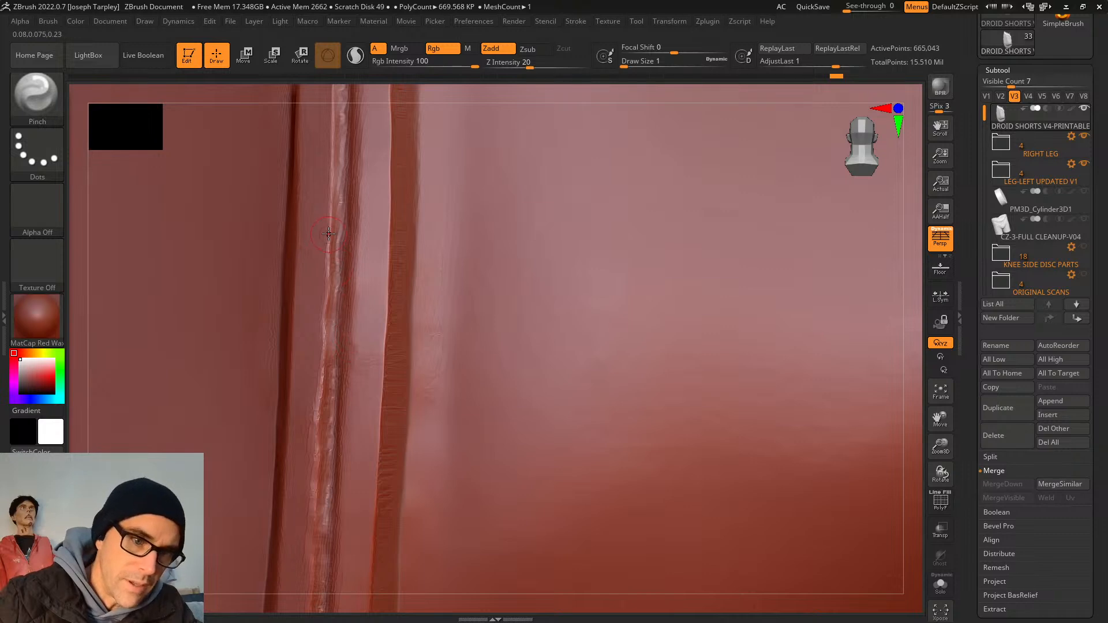
pyautogui.moveTo(327, 239); pyautogui.dragTo(324, 351)
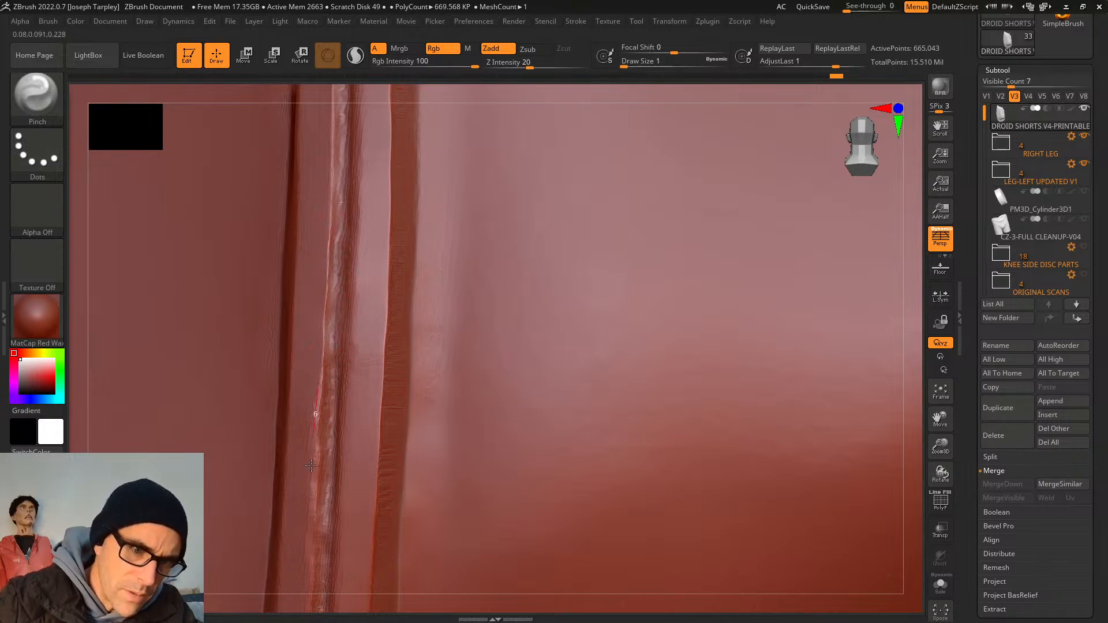
pyautogui.moveTo(310, 465); pyautogui.dragTo(311, 470)
pyautogui.moveTo(320, 382); pyautogui.dragTo(327, 359)
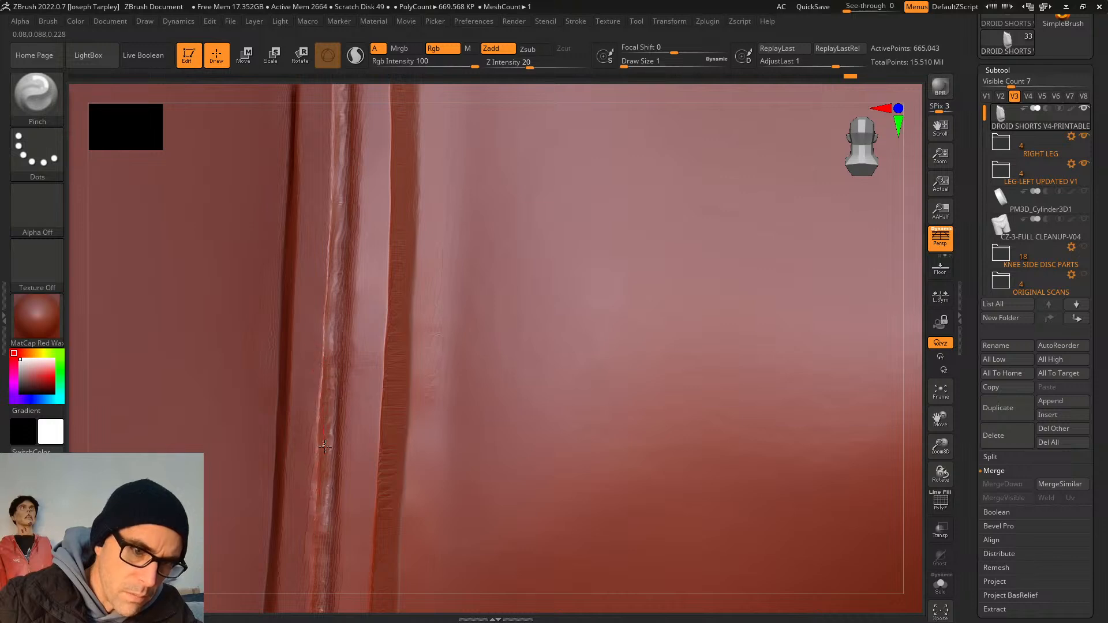
# Pinch the centre groove's right edge down the vertical seam's lower stretch, working from a turned side view.
pyautogui.moveTo(356, 616)
pyautogui.keyDown('alt'); pyautogui.mouseDown()
pyautogui.moveTo(346, 410)
pyautogui.moveTo(348, 431)
pyautogui.mouseUp(); pyautogui.keyUp('alt')
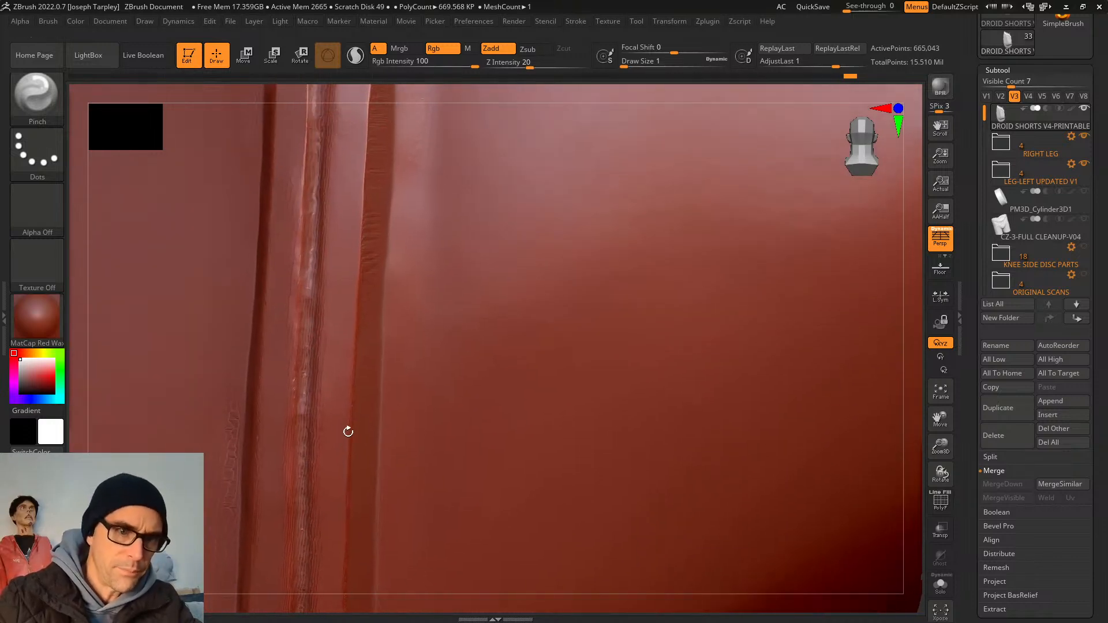
pyautogui.keyDown('alt'); pyautogui.moveTo(375, 82); pyautogui.dragTo(588, 191); pyautogui.keyUp('alt')
pyautogui.moveTo(544, 82); pyautogui.dragTo(547, 23)
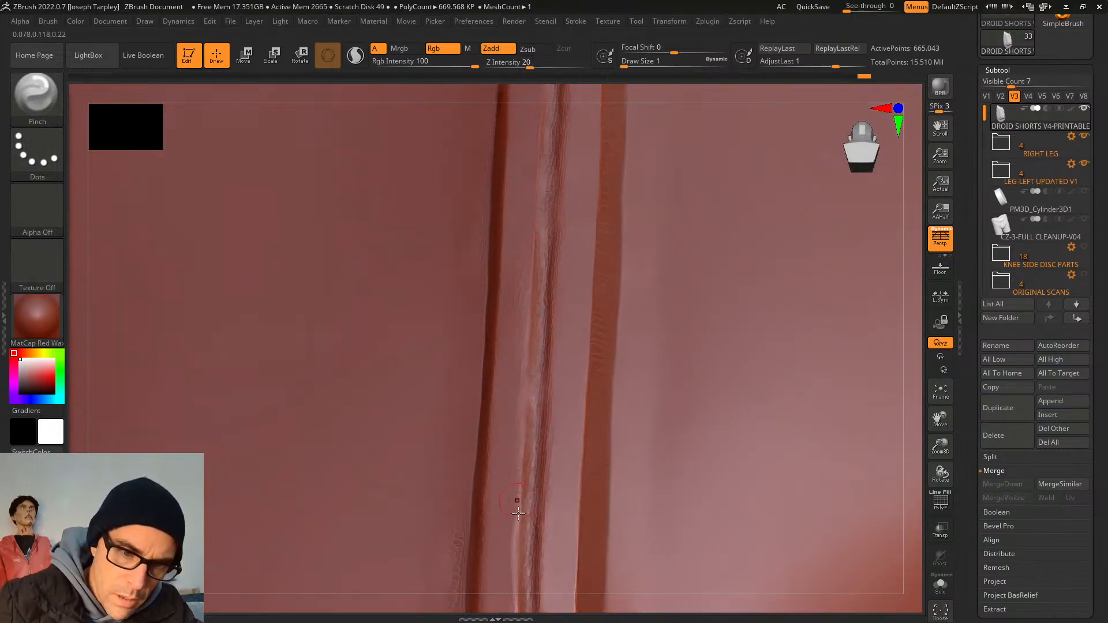
pyautogui.moveTo(657, 84); pyautogui.dragTo(653, 106)
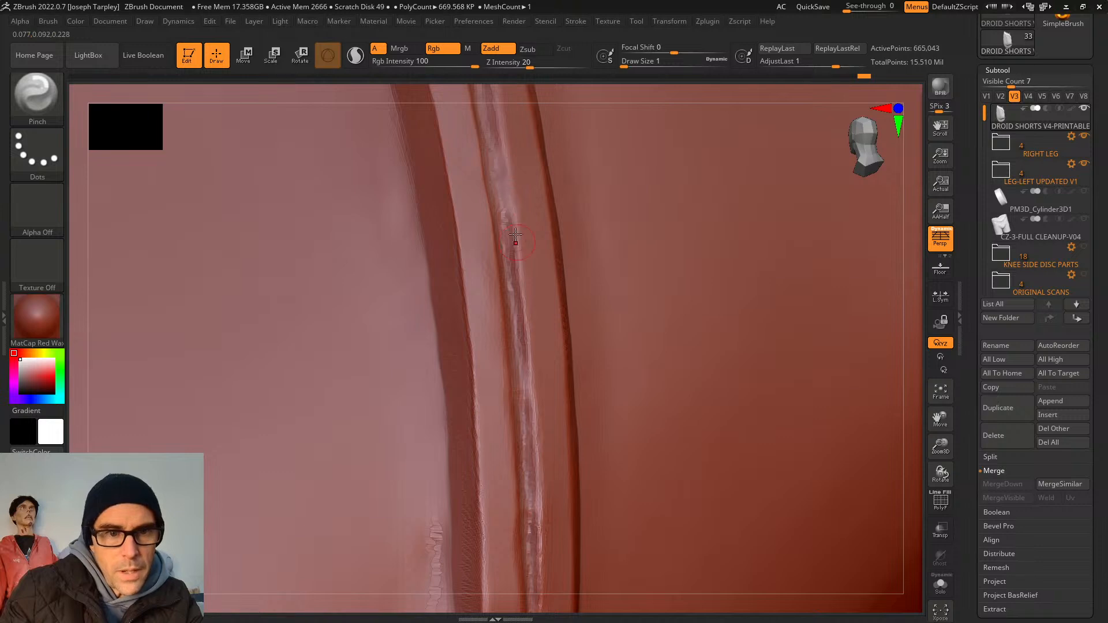
pyautogui.moveTo(522, 281); pyautogui.dragTo(535, 405)
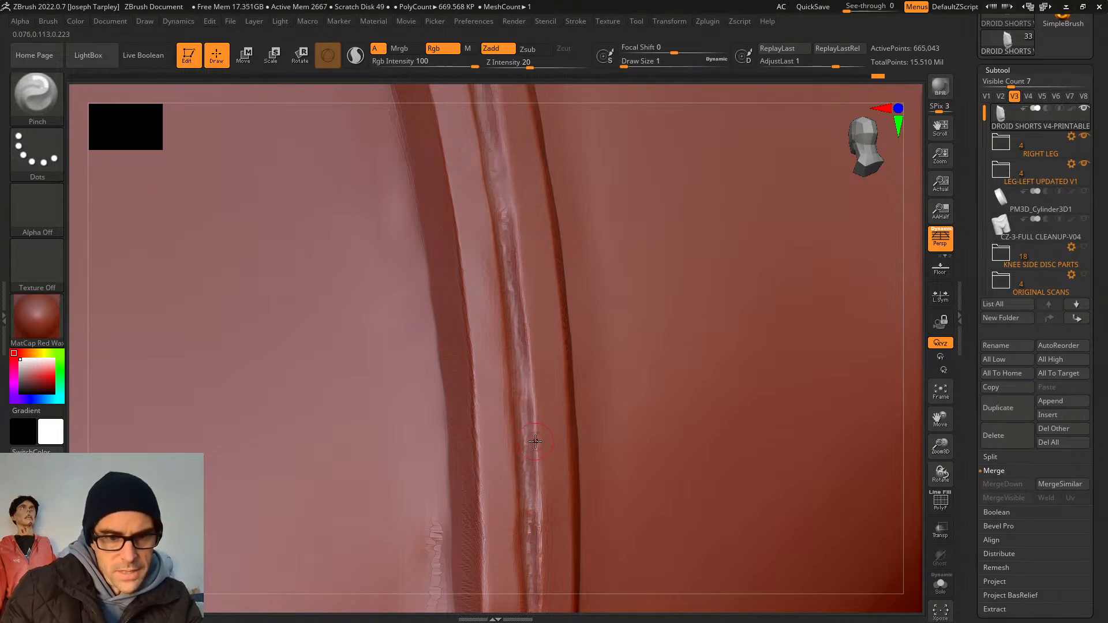
pyautogui.keyDown('alt'); pyautogui.moveTo(569, 603); pyautogui.dragTo(520, 330); pyautogui.keyUp('alt')
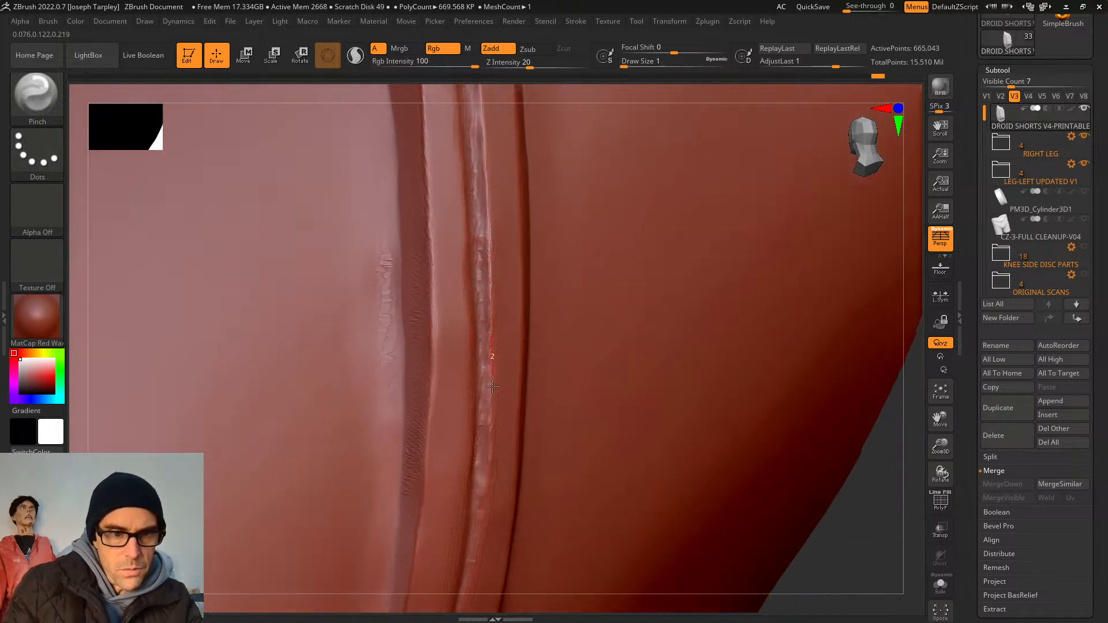
pyautogui.moveTo(511, 601); pyautogui.dragTo(474, 597)
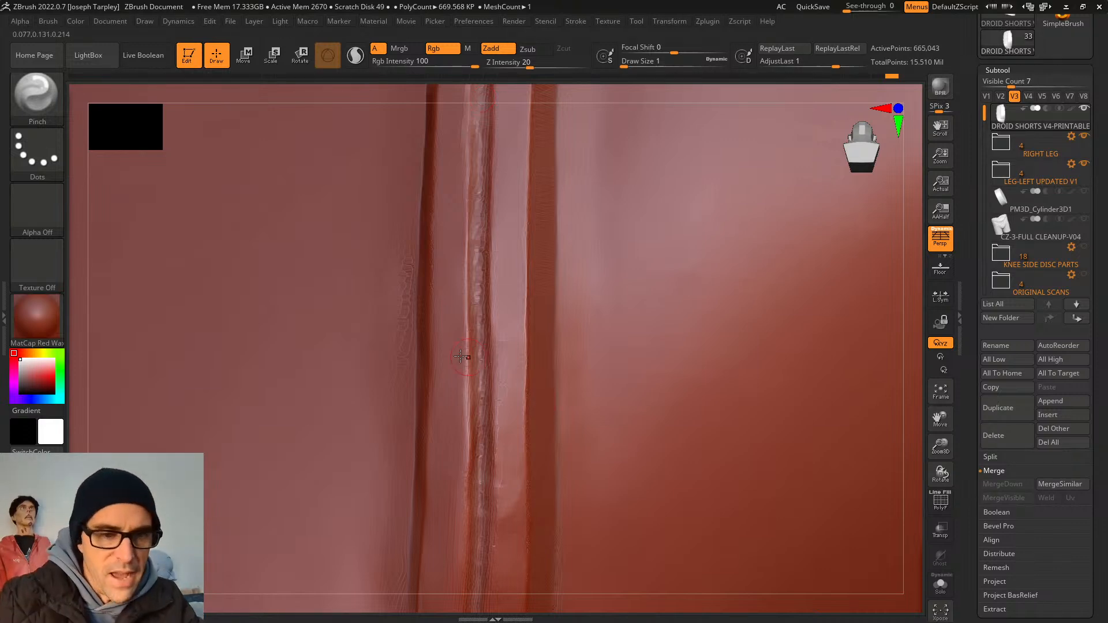
pyautogui.moveTo(509, 113); pyautogui.dragTo(445, 253, button='right')
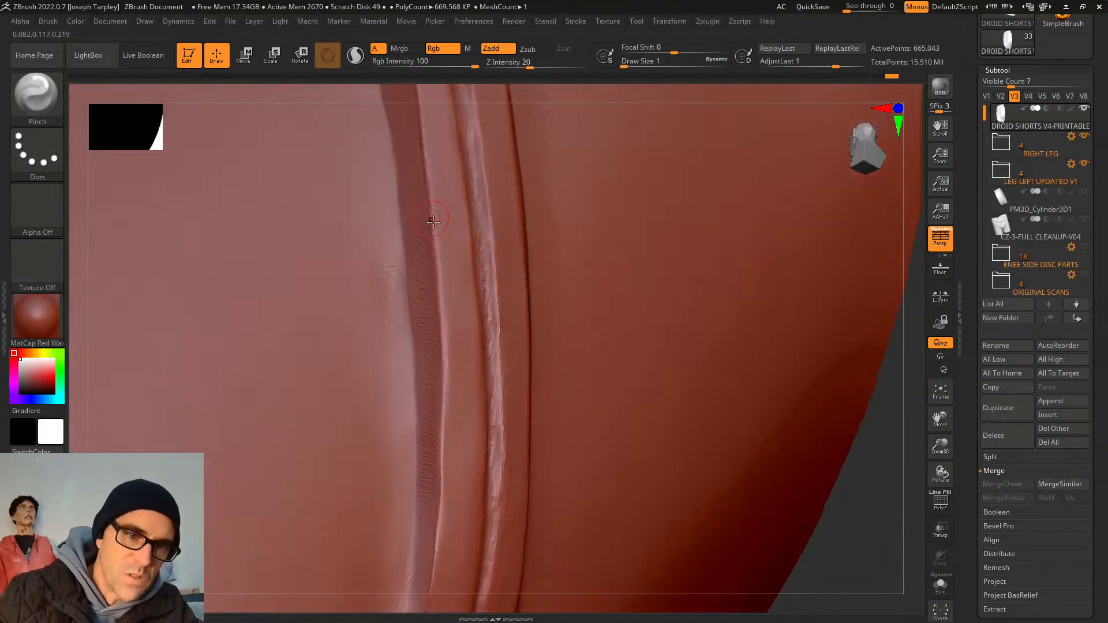
# Pinch the vertical seam's left outer edge along its lower stretch and smooth the side wall beside it.
pyautogui.moveTo(435, 254); pyautogui.dragTo(446, 405)
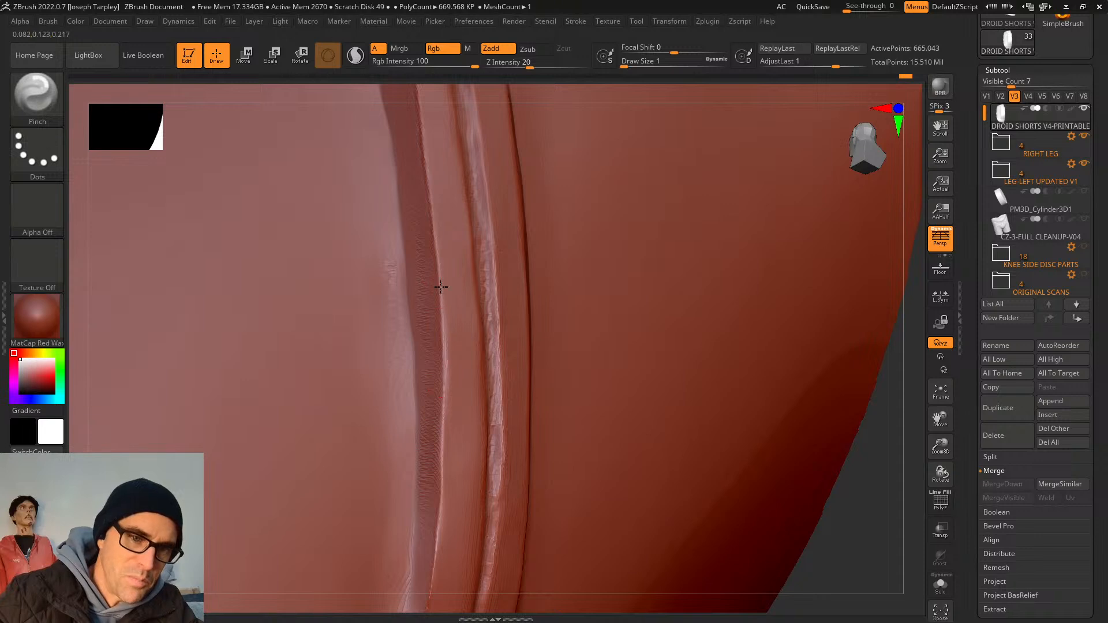
pyautogui.moveTo(441, 288); pyautogui.dragTo(445, 424)
pyautogui.moveTo(443, 323); pyautogui.dragTo(446, 463)
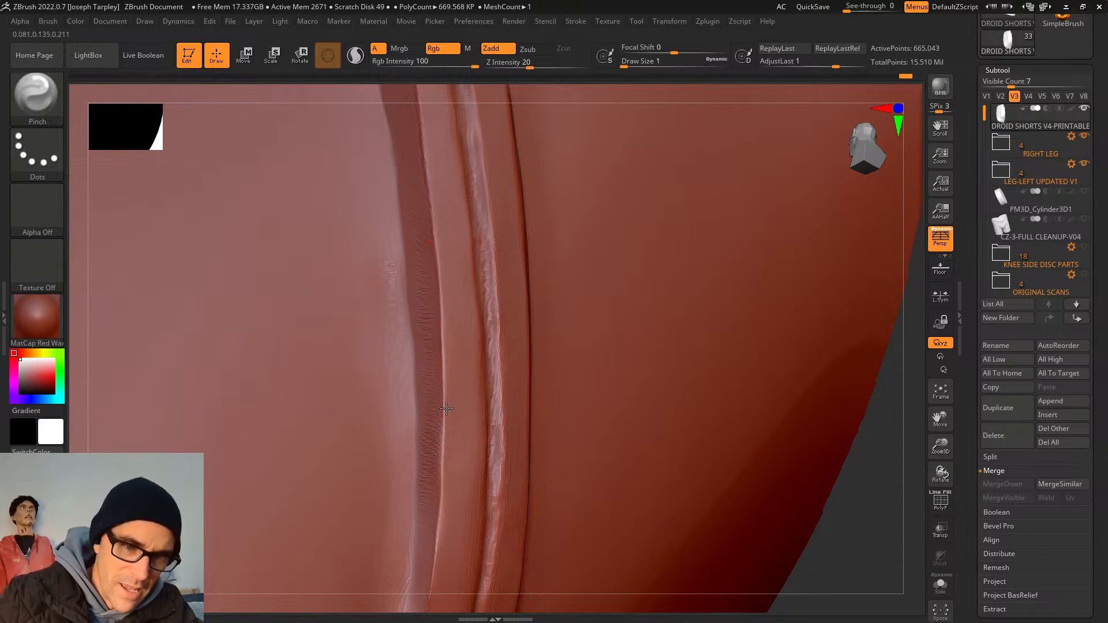
pyautogui.moveTo(446, 409); pyautogui.dragTo(442, 525)
pyautogui.moveTo(435, 331)
pyautogui.mouseDown()
pyautogui.moveTo(437, 466)
pyautogui.moveTo(428, 363)
pyautogui.mouseUp()
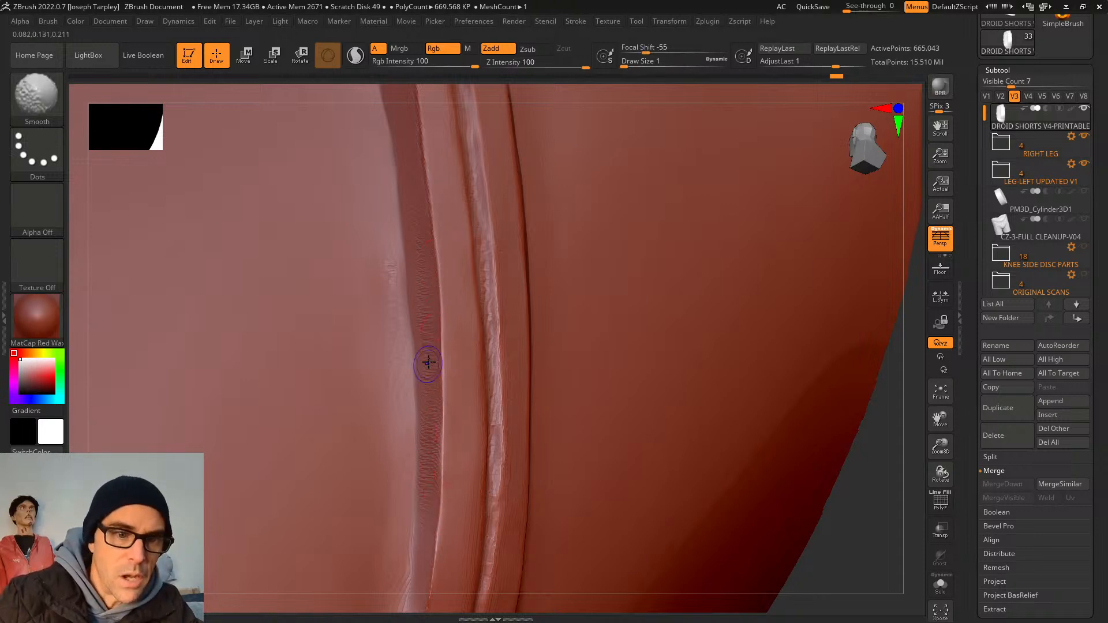
pyautogui.keyDown('shift'); pyautogui.moveTo(418, 258); pyautogui.dragTo(442, 412); pyautogui.keyUp('shift')
pyautogui.moveTo(440, 538); pyautogui.dragTo(431, 556)
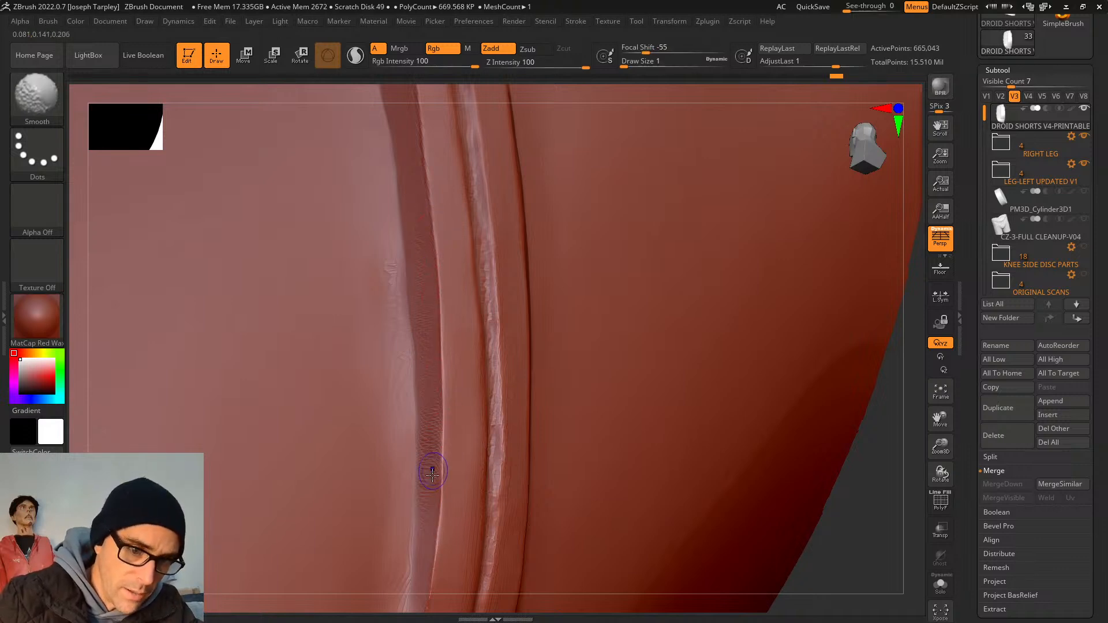
pyautogui.keyDown('shift'); pyautogui.moveTo(431, 395); pyautogui.dragTo(427, 514); pyautogui.keyUp('shift')
pyautogui.press('f')
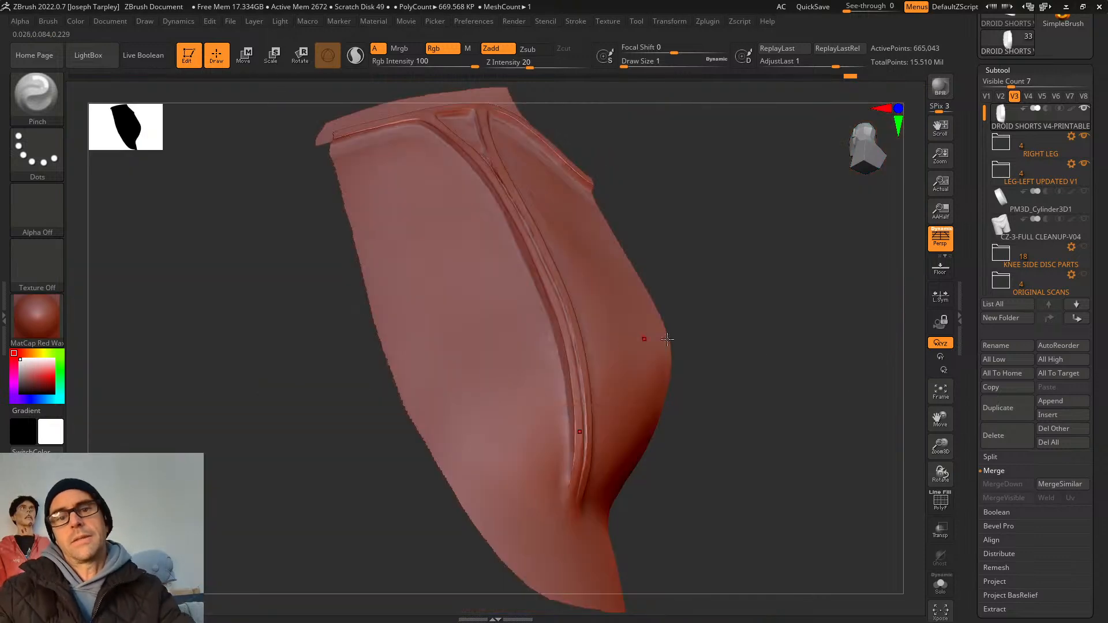
# Pinch the centre groove's right edge along the vertical seam's lower-middle stretch at draw size 1.
pyautogui.moveTo(834, 376); pyautogui.dragTo(792, 397)
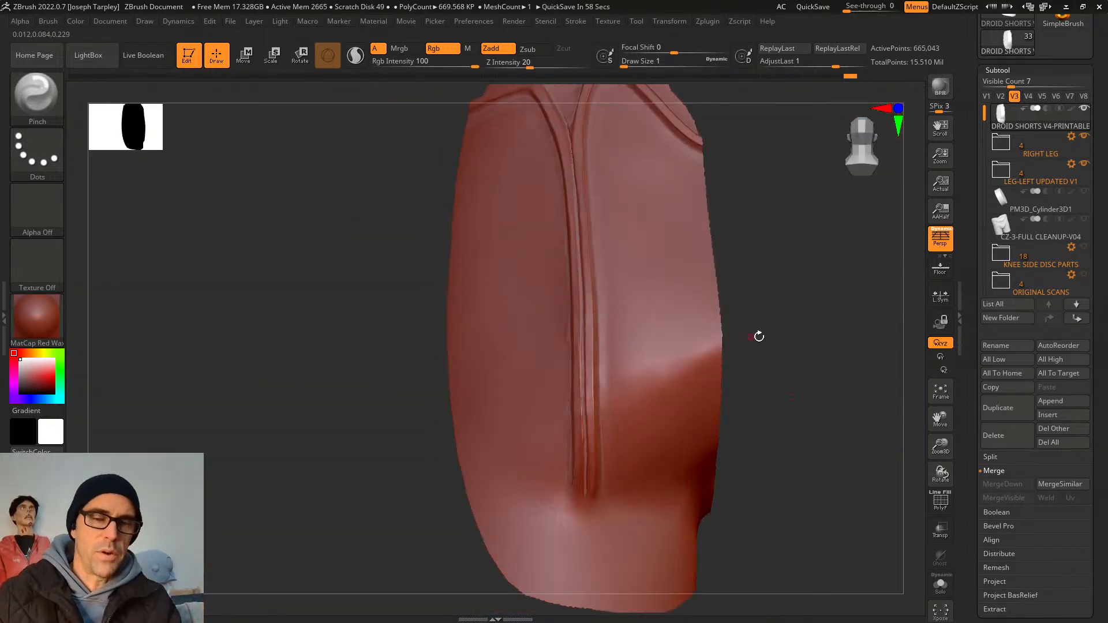
pyautogui.moveTo(759, 336); pyautogui.dragTo(735, 359)
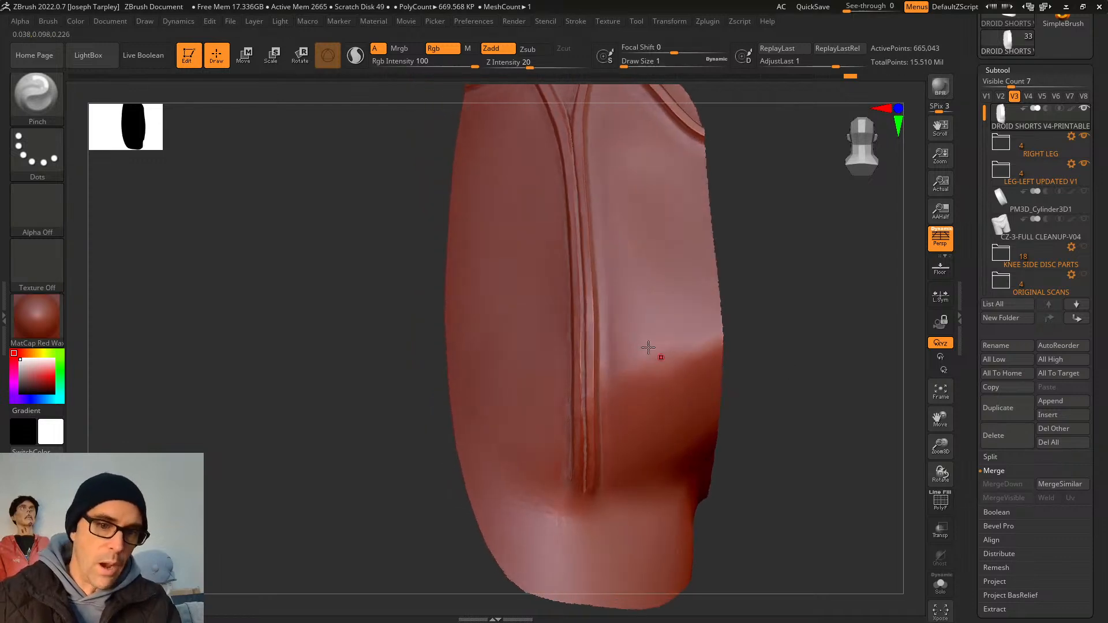
pyautogui.moveTo(736, 261)
pyautogui.mouseDown()
pyautogui.moveTo(791, 277)
pyautogui.moveTo(748, 261)
pyautogui.mouseUp()
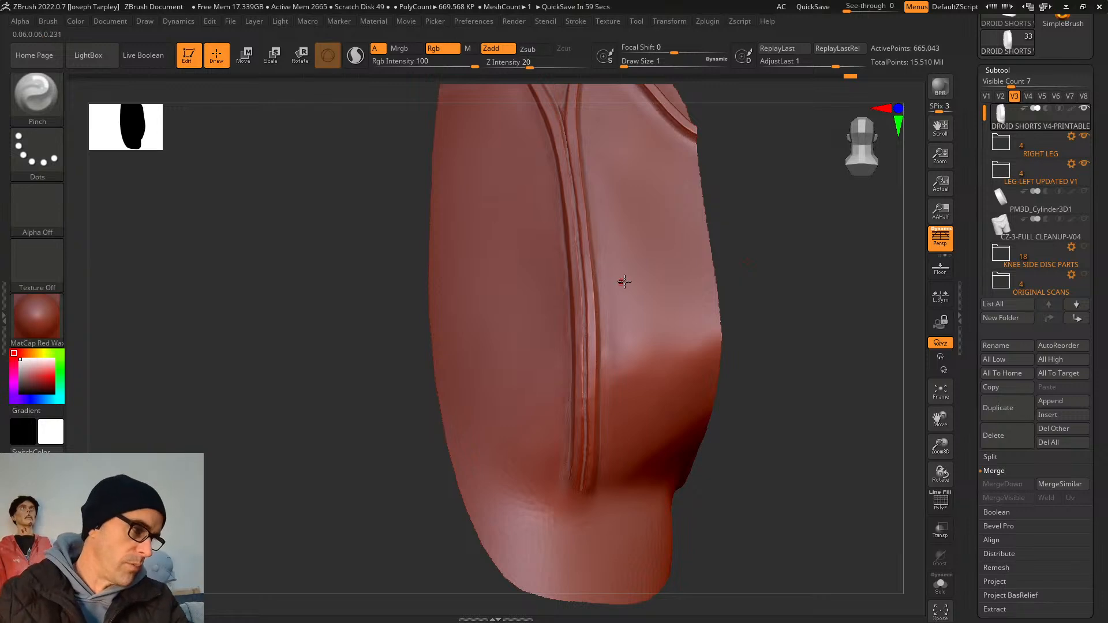
pyautogui.moveTo(765, 288)
pyautogui.mouseDown(button='right')
pyautogui.moveTo(752, 297)
pyautogui.moveTo(779, 289)
pyautogui.moveTo(777, 351)
pyautogui.moveTo(796, 317)
pyautogui.moveTo(750, 315)
pyautogui.mouseUp(button='right')
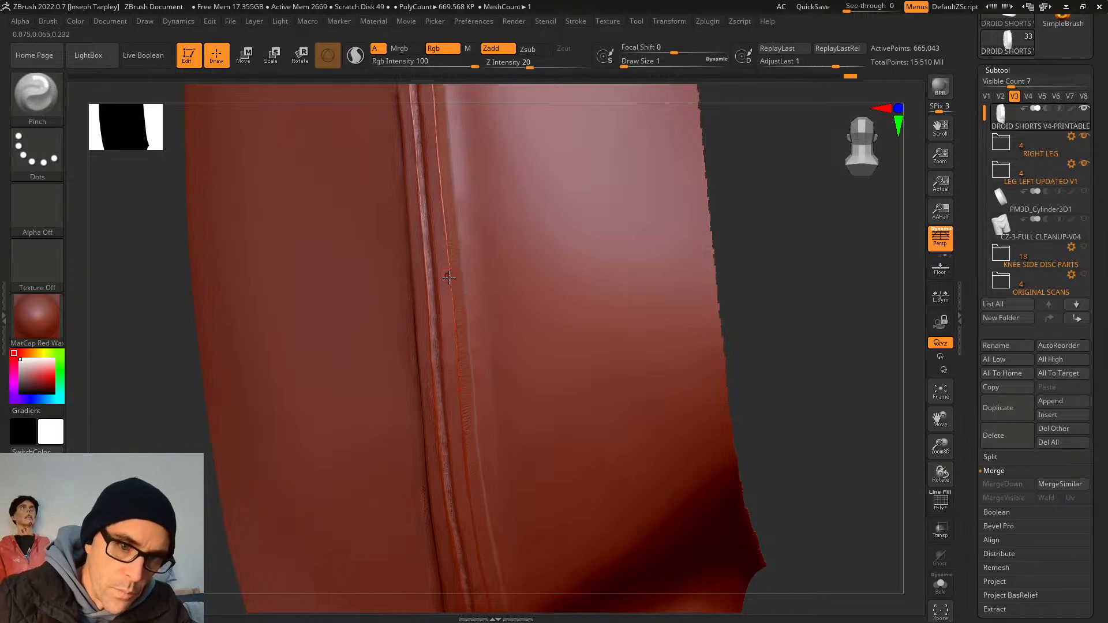
pyautogui.moveTo(594, 291)
pyautogui.mouseDown(button='right')
pyautogui.moveTo(784, 248)
pyautogui.moveTo(787, 233)
pyautogui.moveTo(784, 248)
pyautogui.mouseUp(button='right')
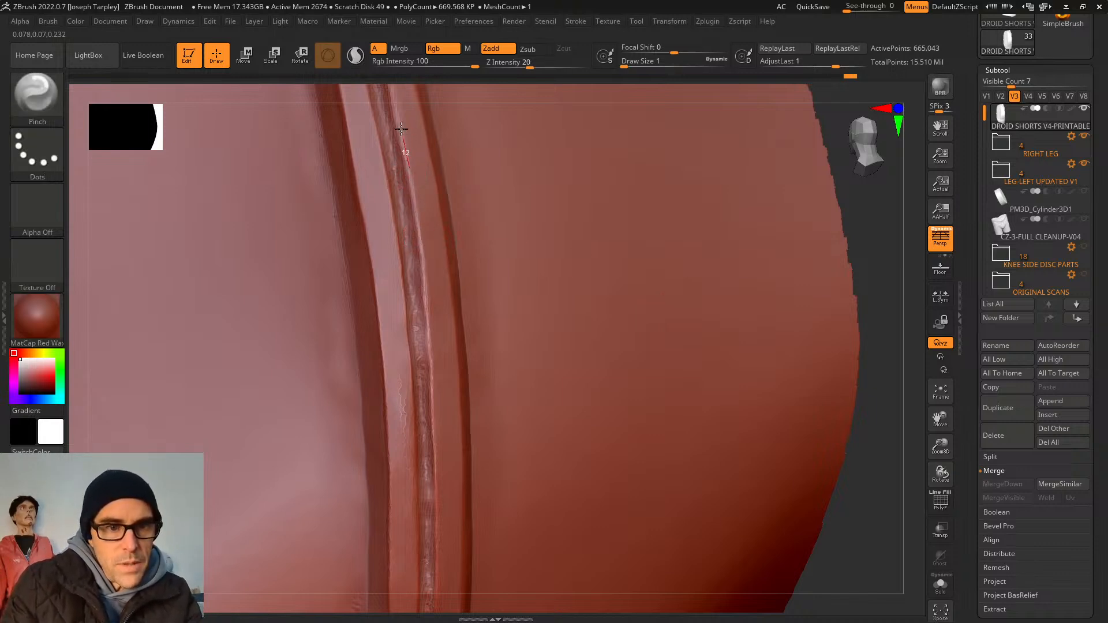
pyautogui.moveTo(401, 128); pyautogui.dragTo(425, 293)
pyautogui.moveTo(429, 378); pyautogui.dragTo(432, 400)
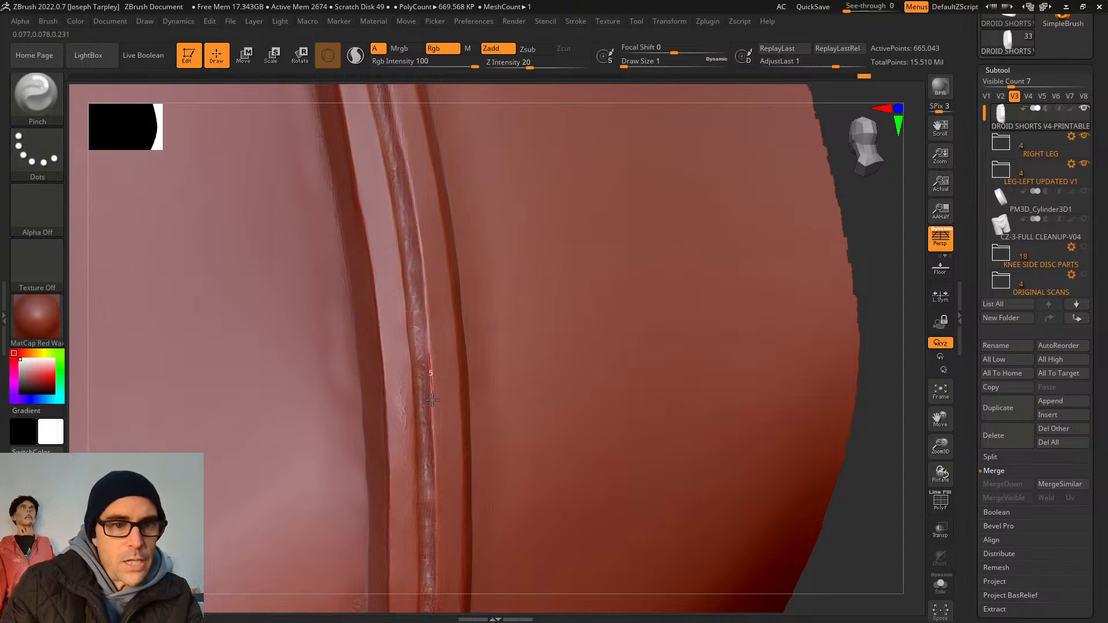
pyautogui.moveTo(896, 436); pyautogui.dragTo(868, 430)
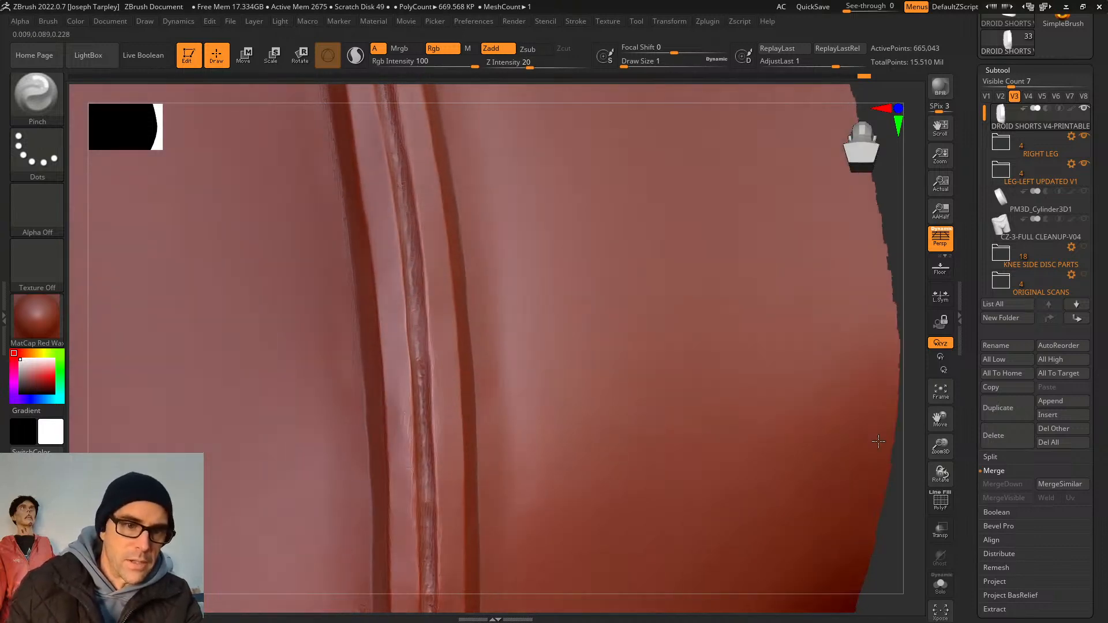
pyautogui.moveTo(427, 358); pyautogui.dragTo(433, 359)
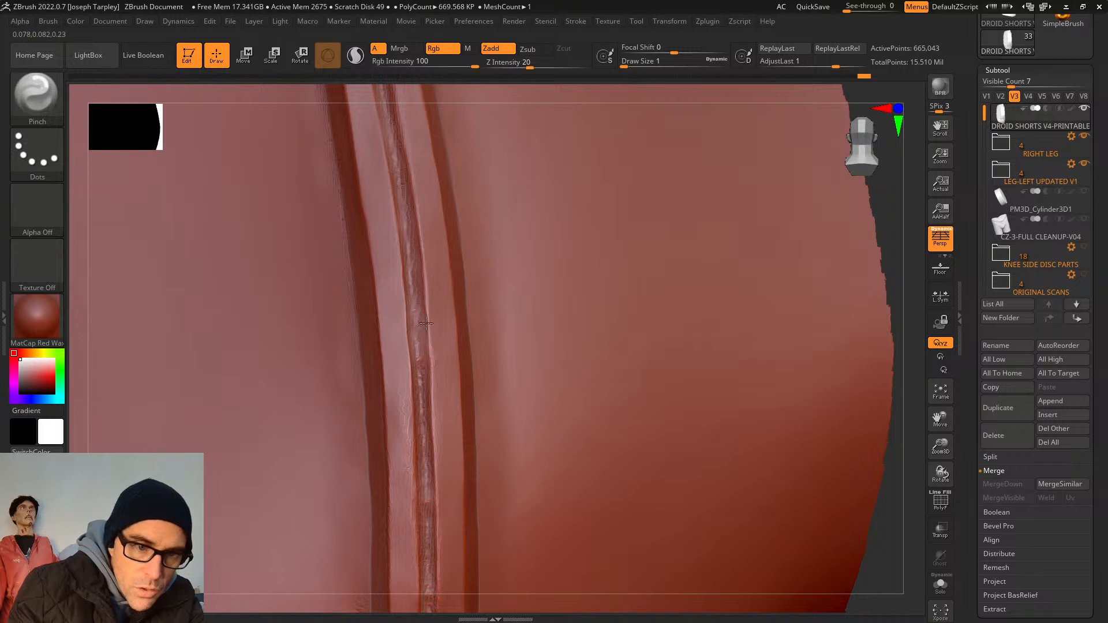
pyautogui.moveTo(423, 265); pyautogui.dragTo(424, 267)
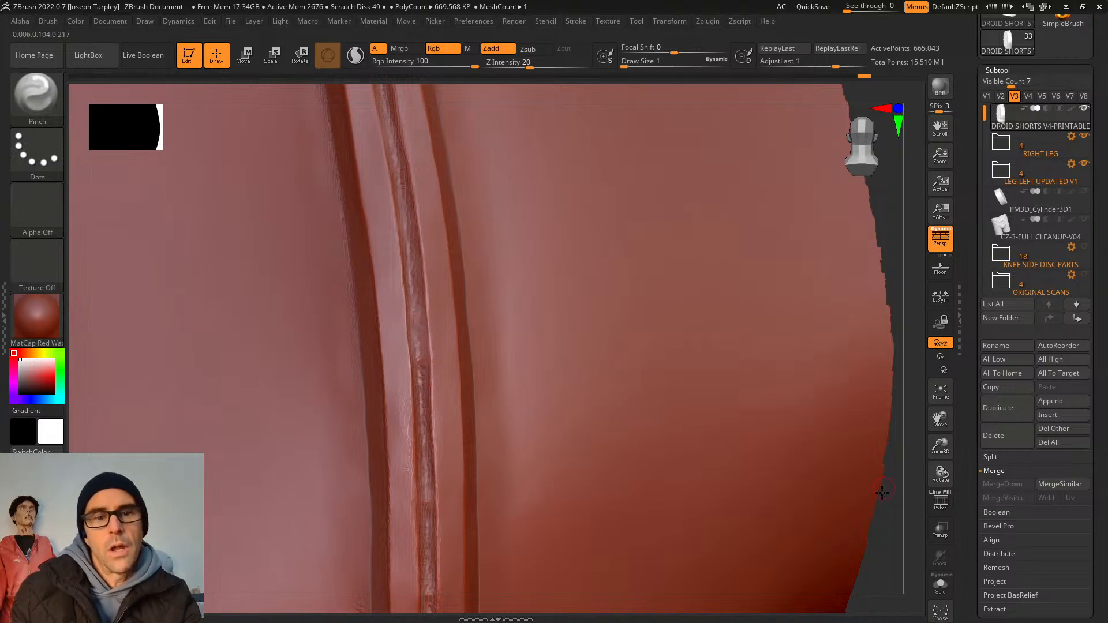
# Pinch the centre groove's left edge and the seam's right outer edge along the upper stretch just below the fork.
pyautogui.press('f')
pyautogui.moveTo(829, 473); pyautogui.dragTo(812, 389)
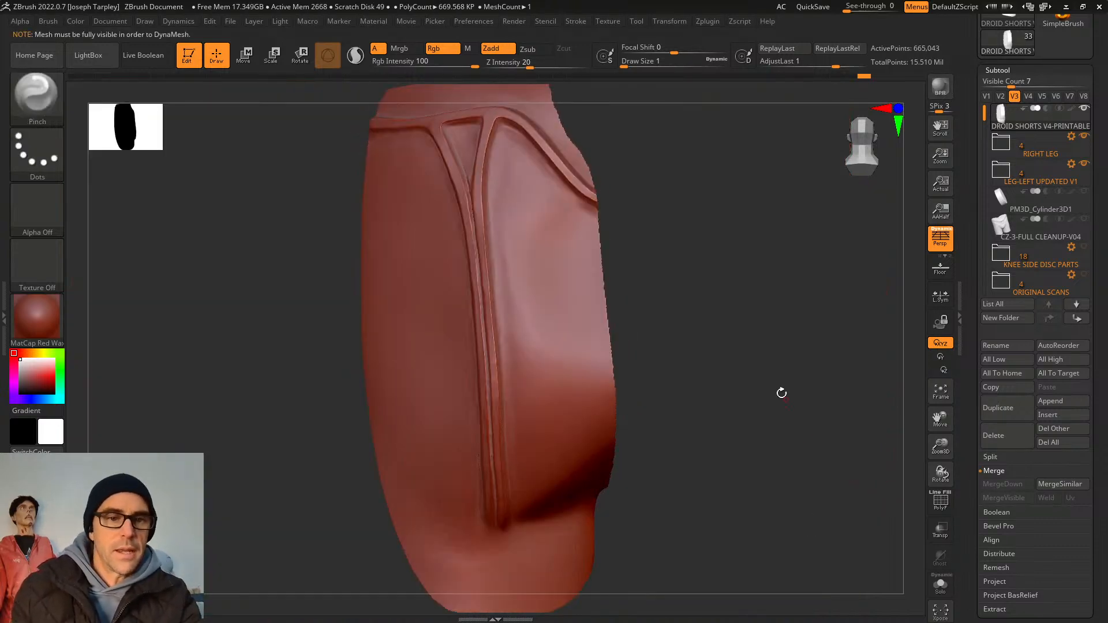
pyautogui.moveTo(761, 315)
pyautogui.mouseDown()
pyautogui.moveTo(761, 300)
pyautogui.moveTo(772, 450)
pyautogui.moveTo(774, 287)
pyautogui.moveTo(784, 260)
pyautogui.moveTo(783, 369)
pyautogui.moveTo(836, 317)
pyautogui.moveTo(809, 337)
pyautogui.mouseUp()
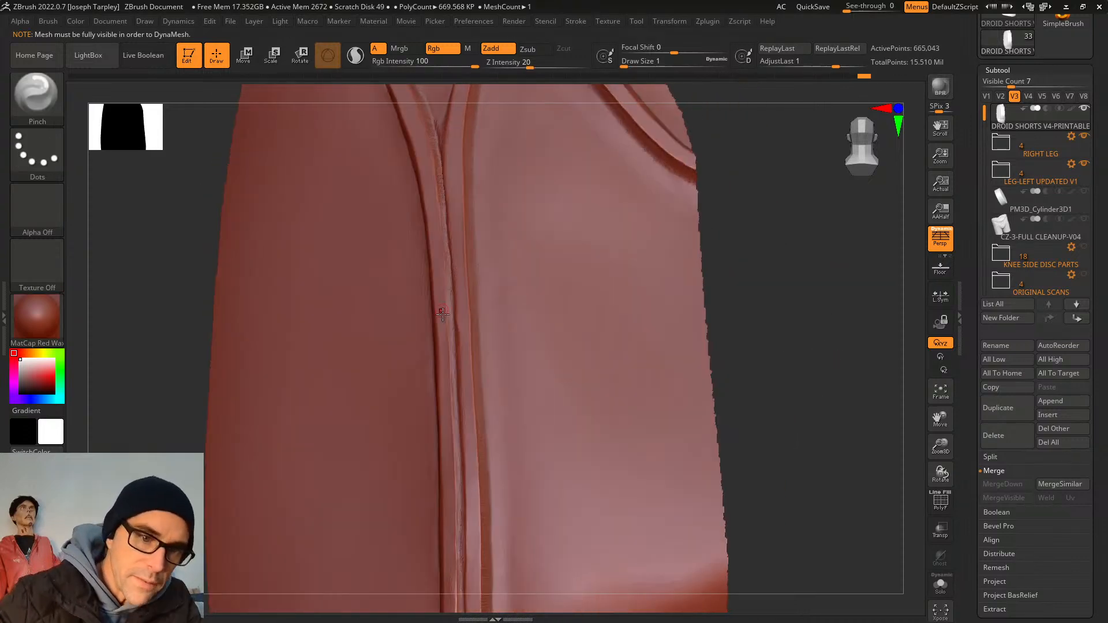
pyautogui.keyDown('alt'); pyautogui.moveTo(762, 242); pyautogui.dragTo(767, 297); pyautogui.keyUp('alt')
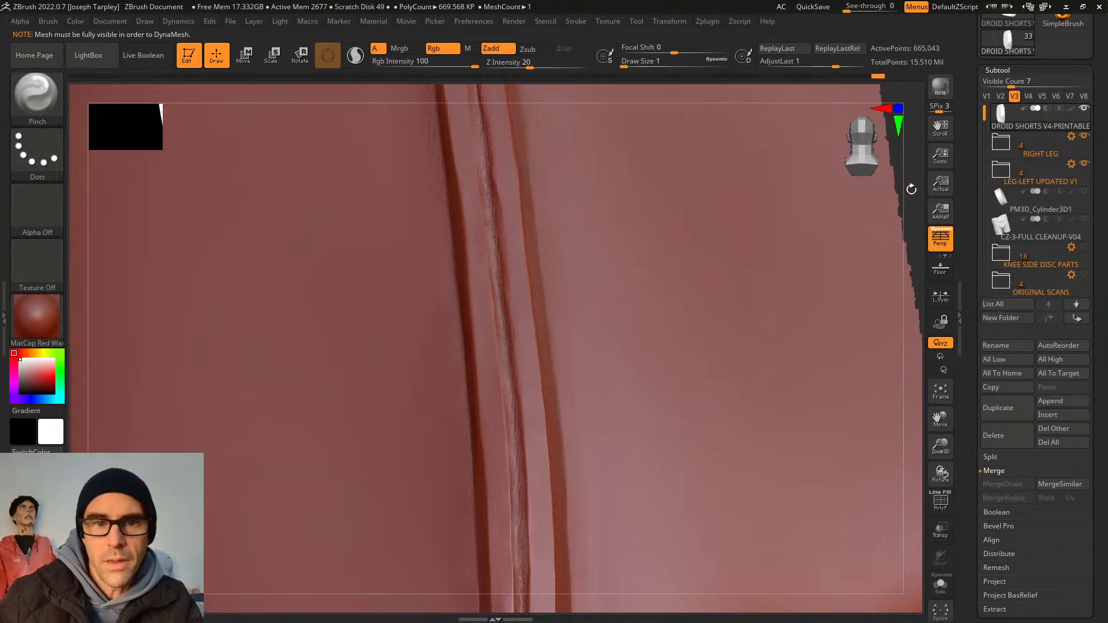
pyautogui.moveTo(910, 189); pyautogui.dragTo(850, 210)
pyautogui.moveTo(485, 137); pyautogui.dragTo(485, 228)
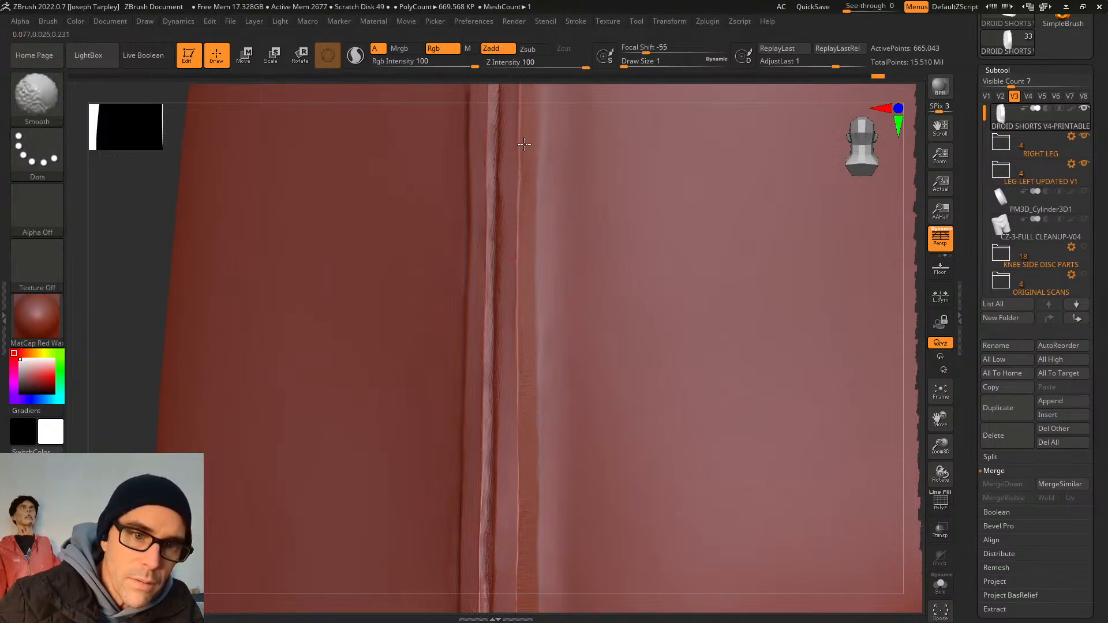
pyautogui.moveTo(537, 93); pyautogui.dragTo(527, 205)
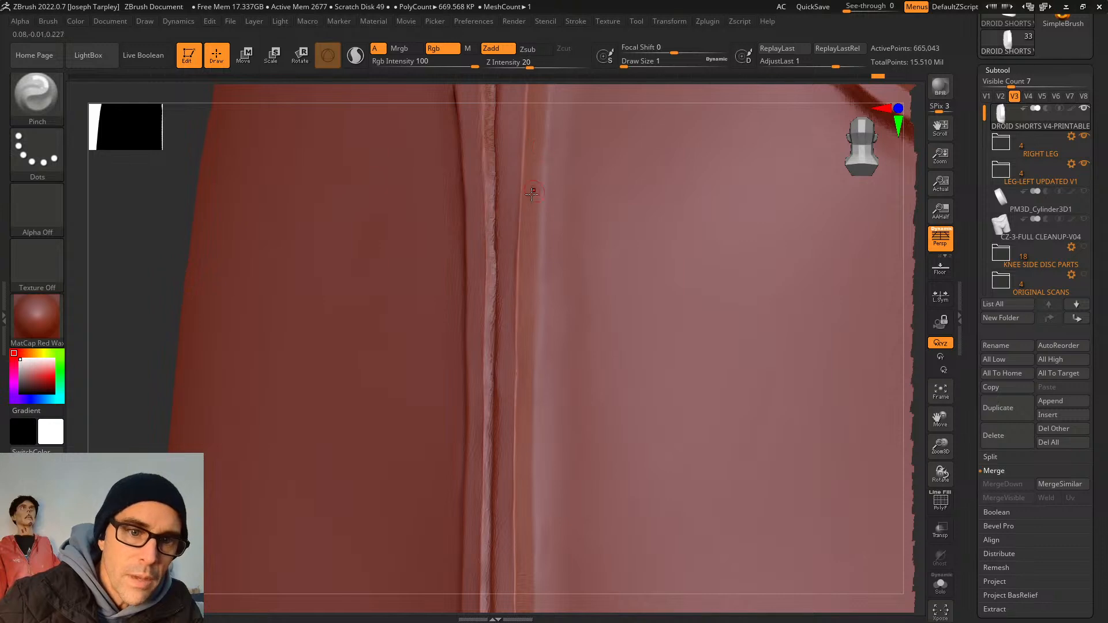
pyautogui.moveTo(502, 94)
pyautogui.mouseDown()
pyautogui.moveTo(520, 116)
pyautogui.moveTo(469, 290)
pyautogui.moveTo(474, 349)
pyautogui.mouseUp()
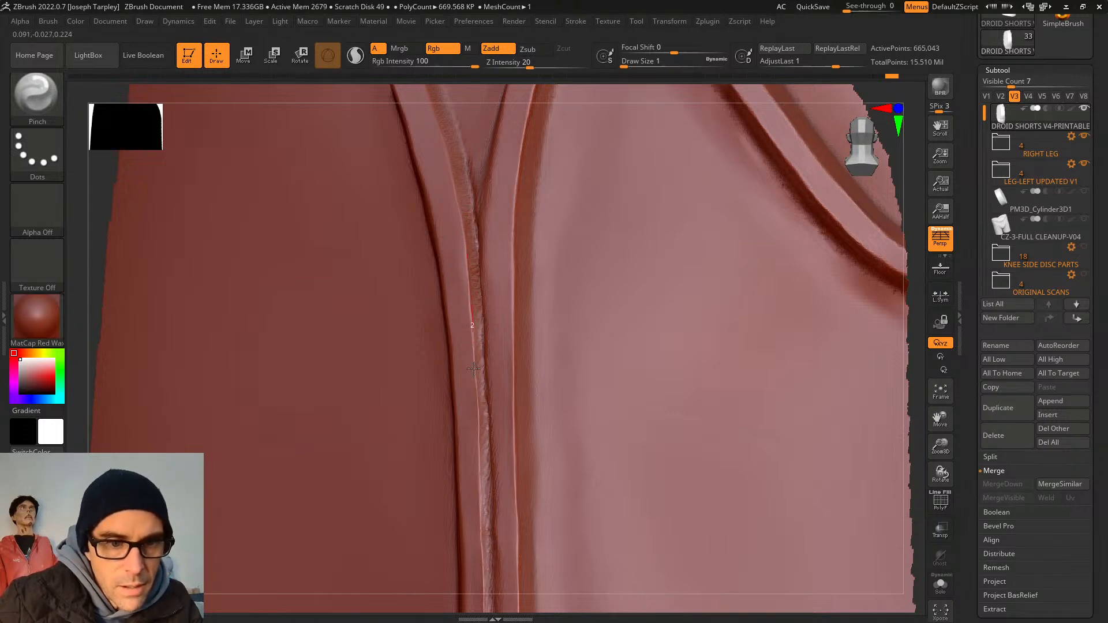
pyautogui.moveTo(470, 388); pyautogui.dragTo(473, 400)
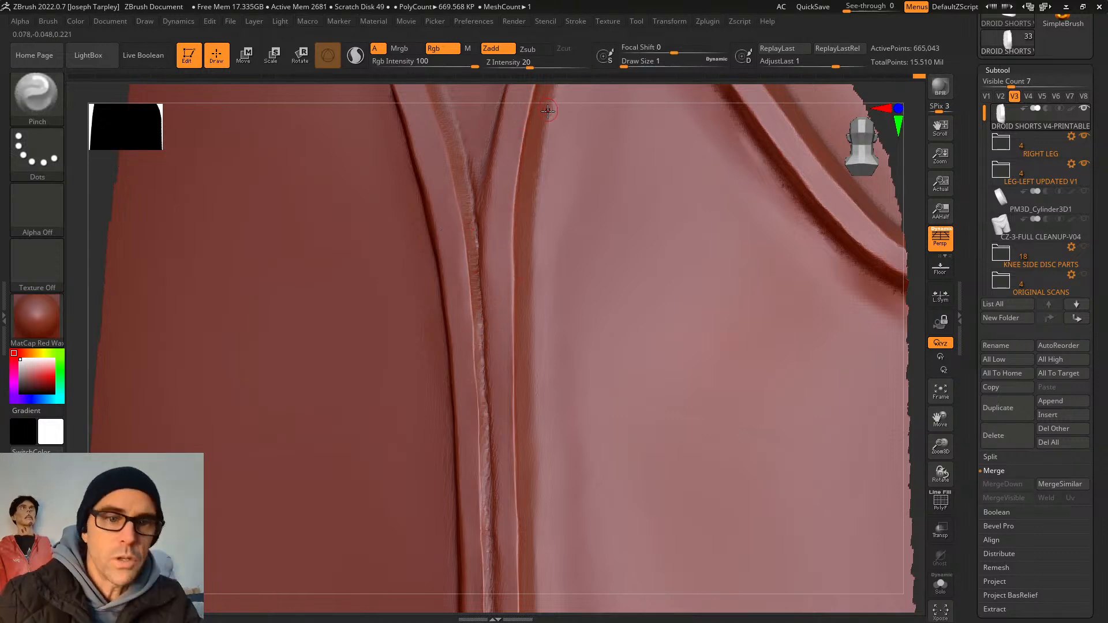
# Pinch the base of the vertical seam's right side along its middle stretch.
pyautogui.press('f')
pyautogui.moveTo(761, 366)
pyautogui.mouseDown()
pyautogui.moveTo(791, 352)
pyautogui.moveTo(774, 331)
pyautogui.moveTo(779, 257)
pyautogui.mouseUp()
pyautogui.keyDown('ctrl'); pyautogui.moveTo(779, 257); pyautogui.dragTo(722, 405, button='right'); pyautogui.keyUp('ctrl')
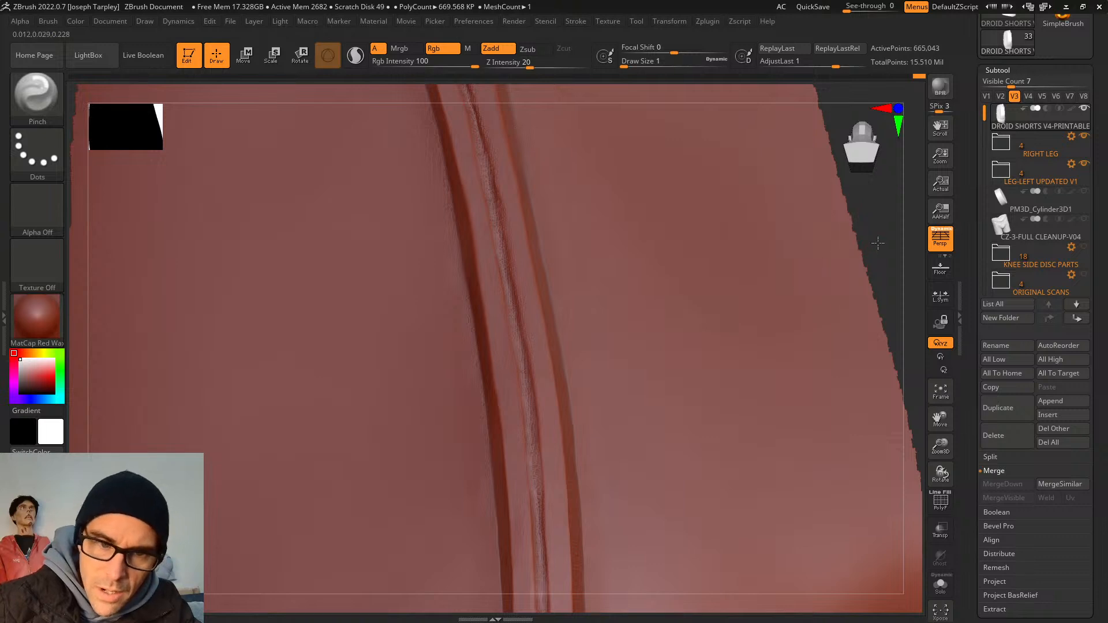
pyautogui.moveTo(876, 243); pyautogui.dragTo(857, 243)
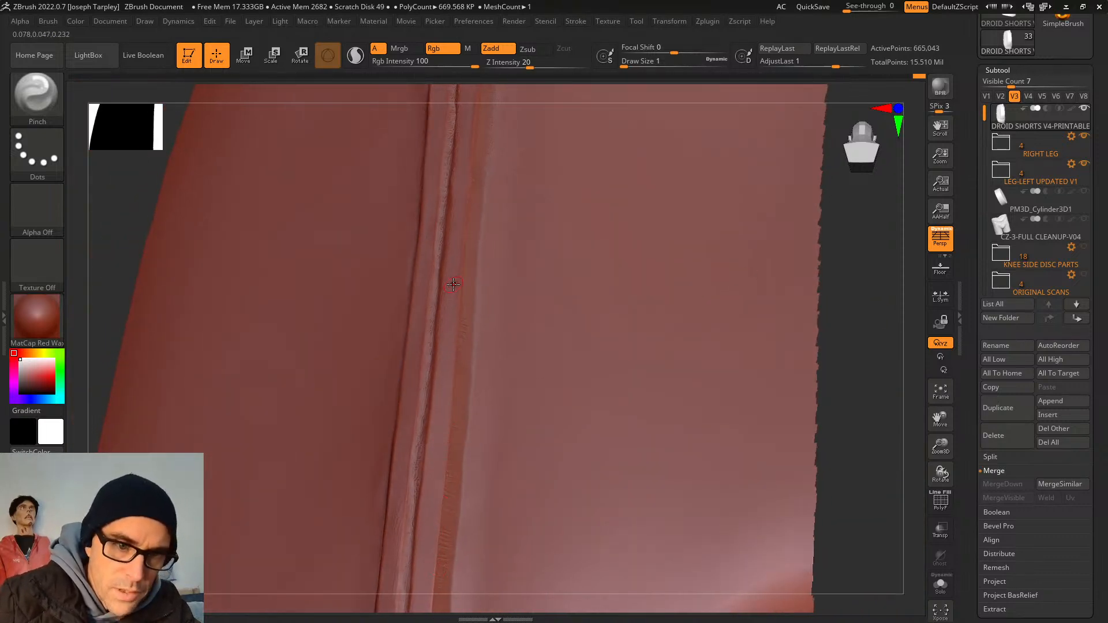
pyautogui.keyDown('shift'); pyautogui.moveTo(478, 292); pyautogui.dragTo(471, 360); pyautogui.keyUp('shift')
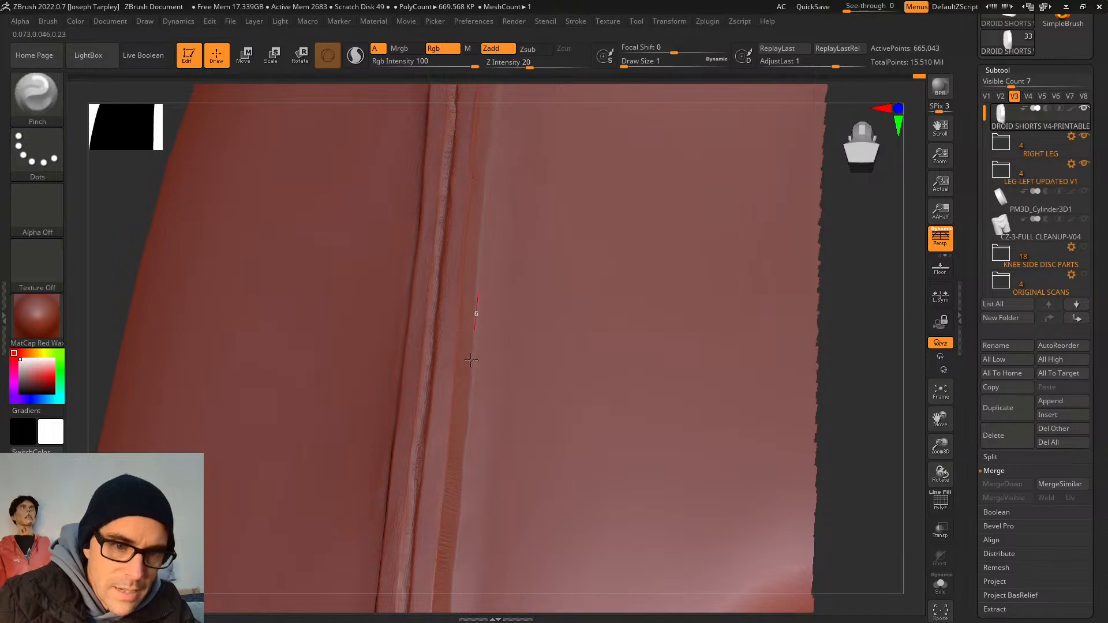
pyautogui.moveTo(461, 531); pyautogui.dragTo(467, 397)
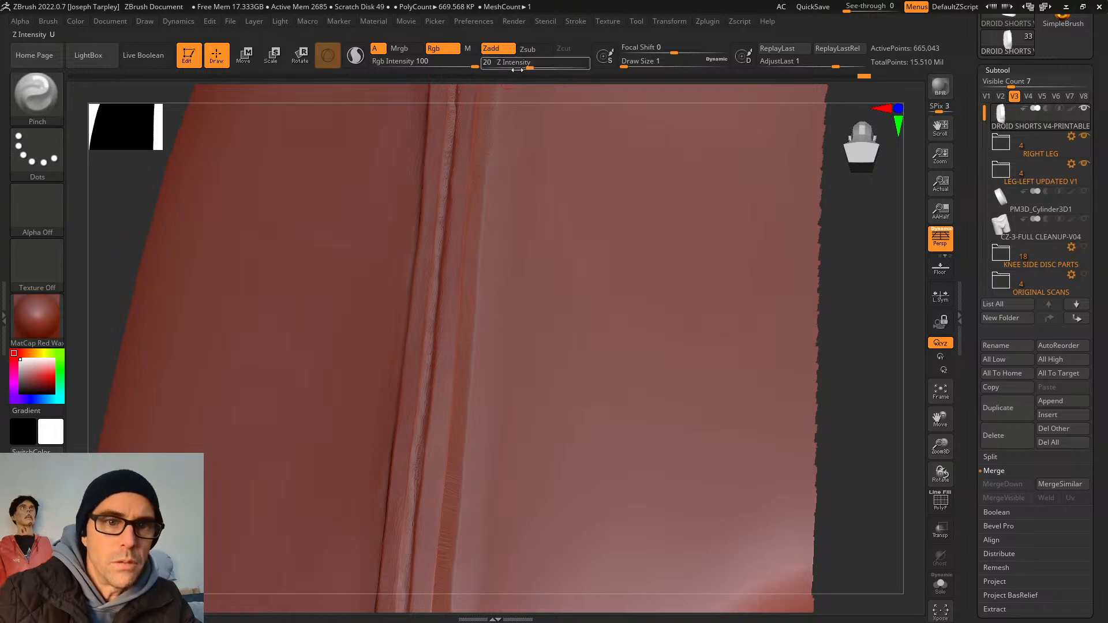
# Pinch the centre groove's right edge along the vertical seam's upper-middle stretch.
pyautogui.moveTo(519, 88)
pyautogui.mouseDown()
pyautogui.moveTo(521, 111)
pyautogui.moveTo(514, 106)
pyautogui.moveTo(531, 85)
pyautogui.moveTo(539, 127)
pyautogui.moveTo(449, 225)
pyautogui.mouseUp()
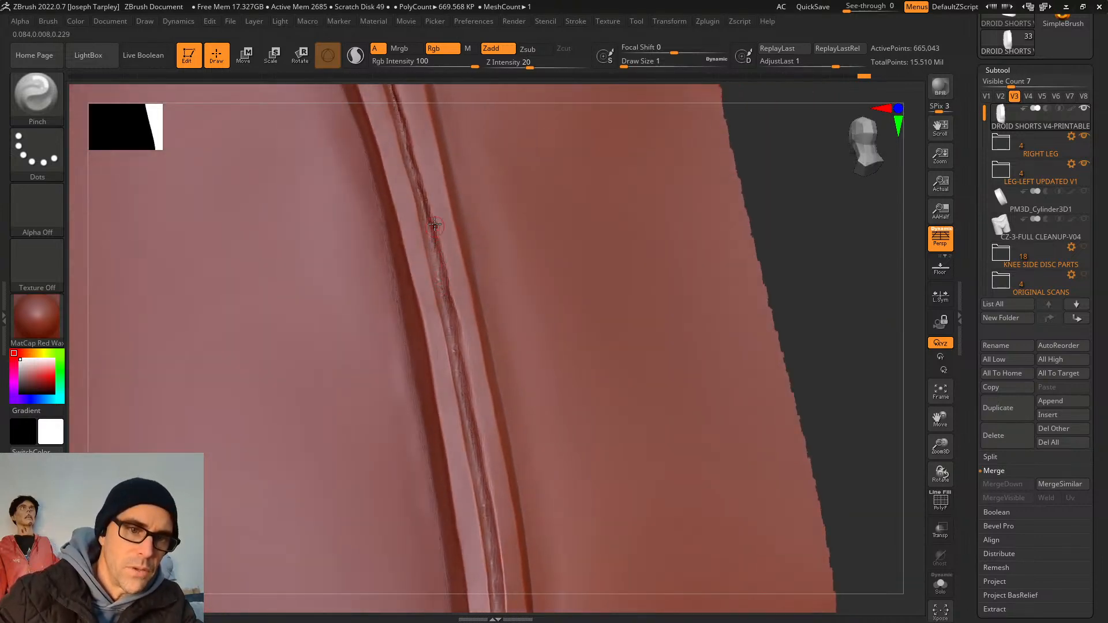
pyautogui.moveTo(463, 336); pyautogui.dragTo(455, 313)
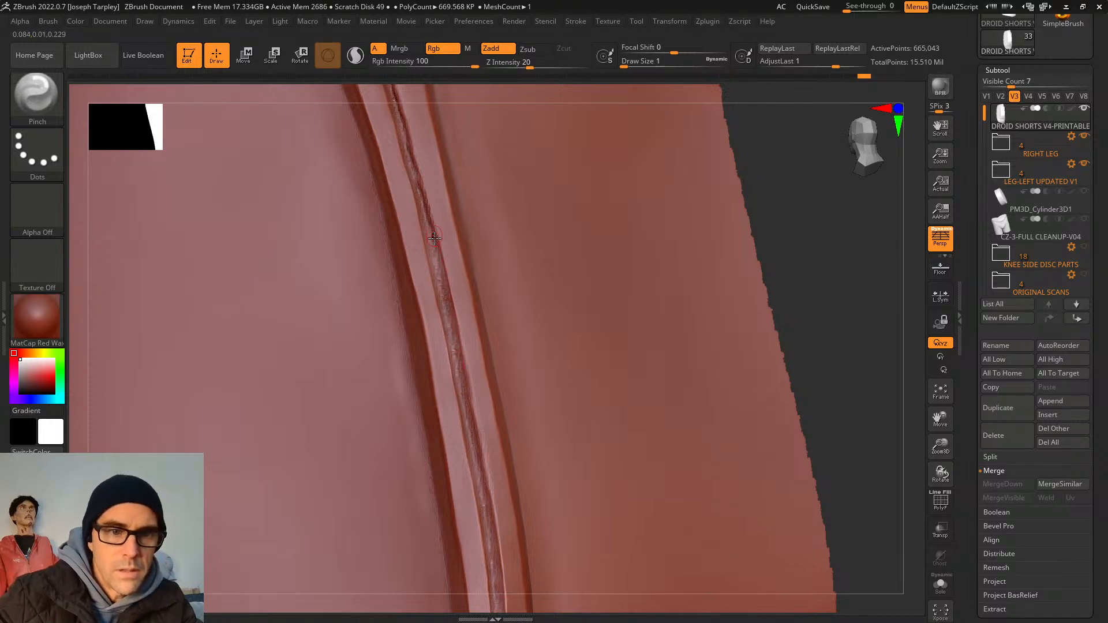
pyautogui.moveTo(434, 238)
pyautogui.mouseDown()
pyautogui.moveTo(468, 363)
pyautogui.moveTo(419, 130)
pyautogui.moveTo(433, 215)
pyautogui.moveTo(426, 189)
pyautogui.mouseUp()
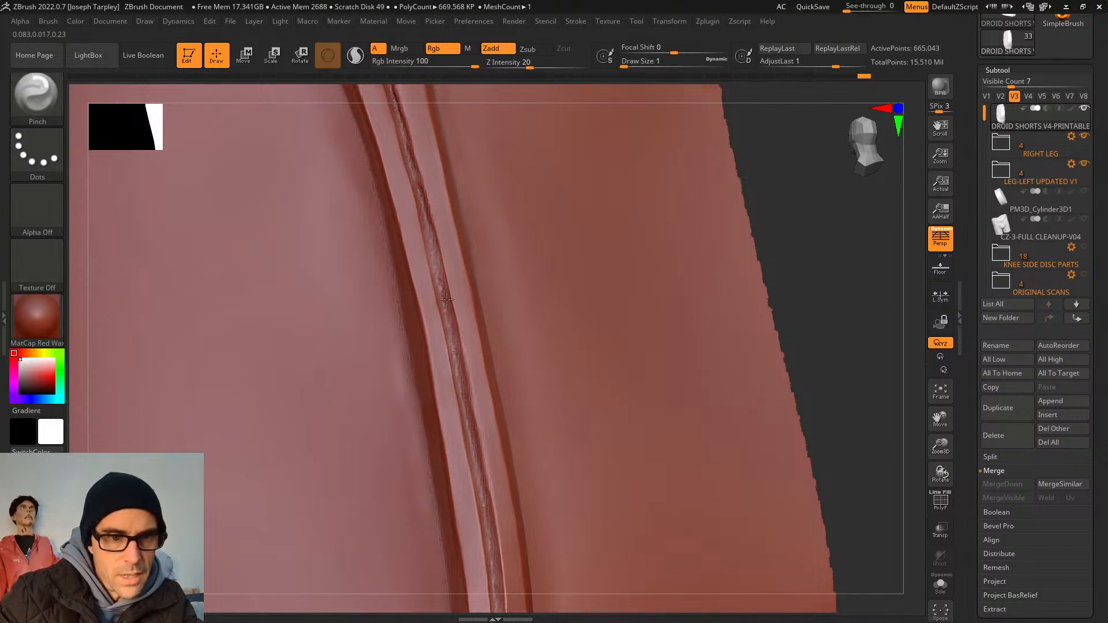
pyautogui.moveTo(799, 386); pyautogui.dragTo(756, 303)
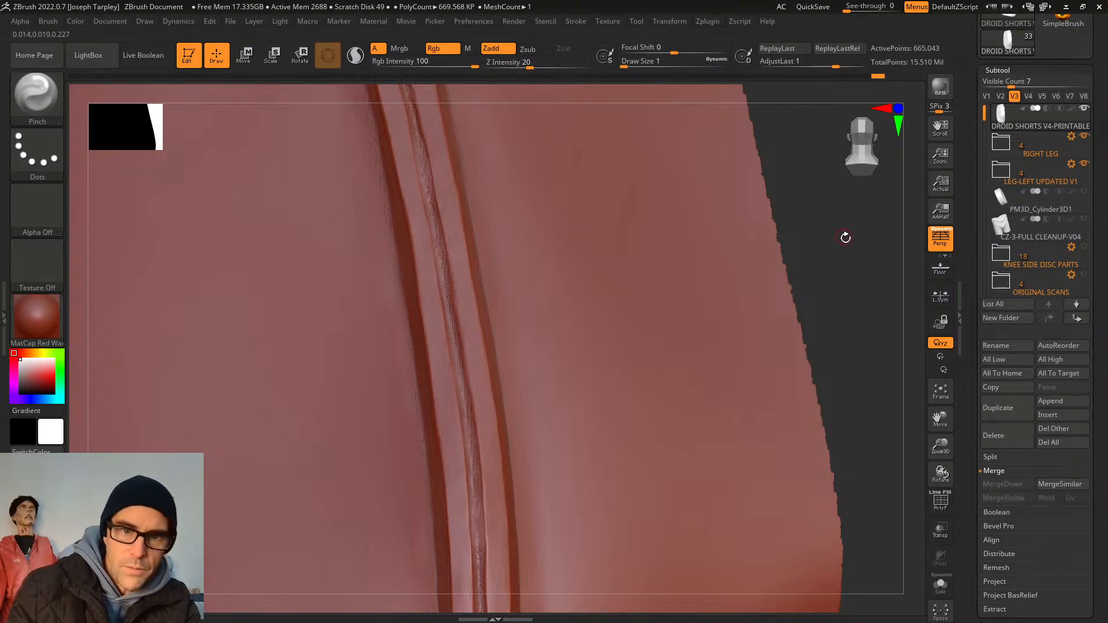
# Continue pinching the centre groove's right edge down through the vertical seam's middle stretch.
pyautogui.moveTo(843, 237); pyautogui.dragTo(808, 248)
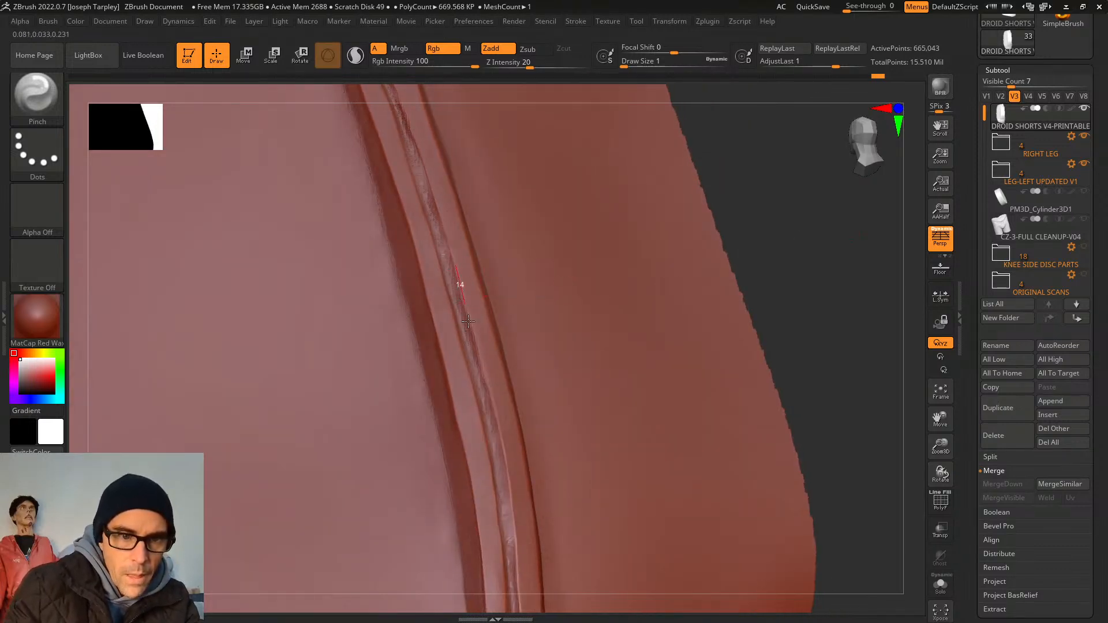
pyautogui.moveTo(468, 321); pyautogui.dragTo(483, 370)
pyautogui.moveTo(851, 331); pyautogui.dragTo(852, 319)
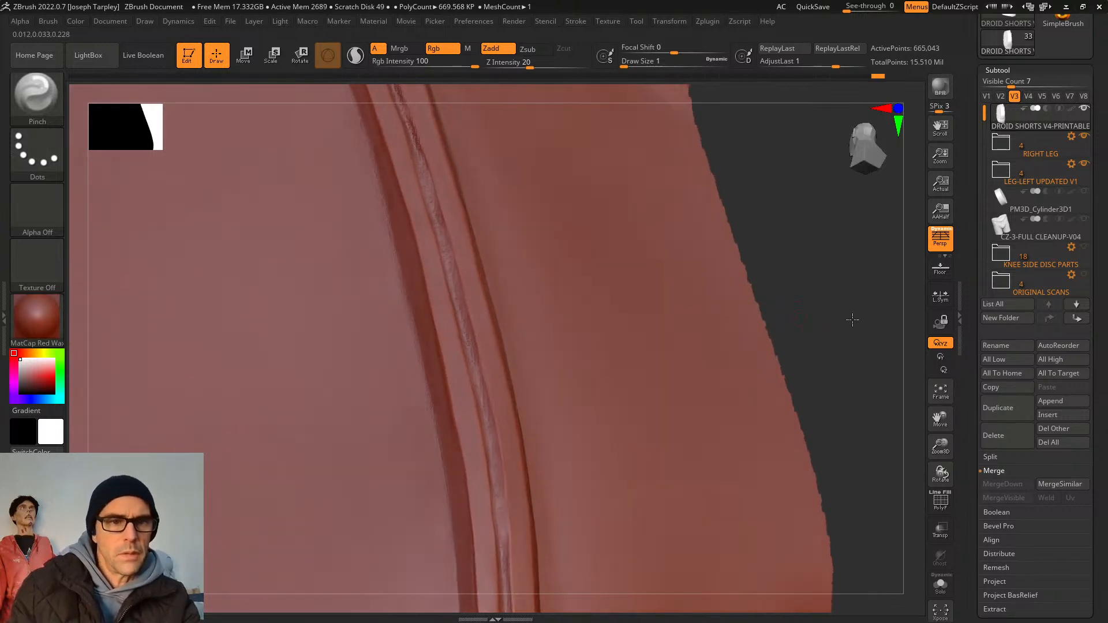
pyautogui.moveTo(483, 355); pyautogui.dragTo(487, 398)
pyautogui.moveTo(496, 439); pyautogui.dragTo(501, 457)
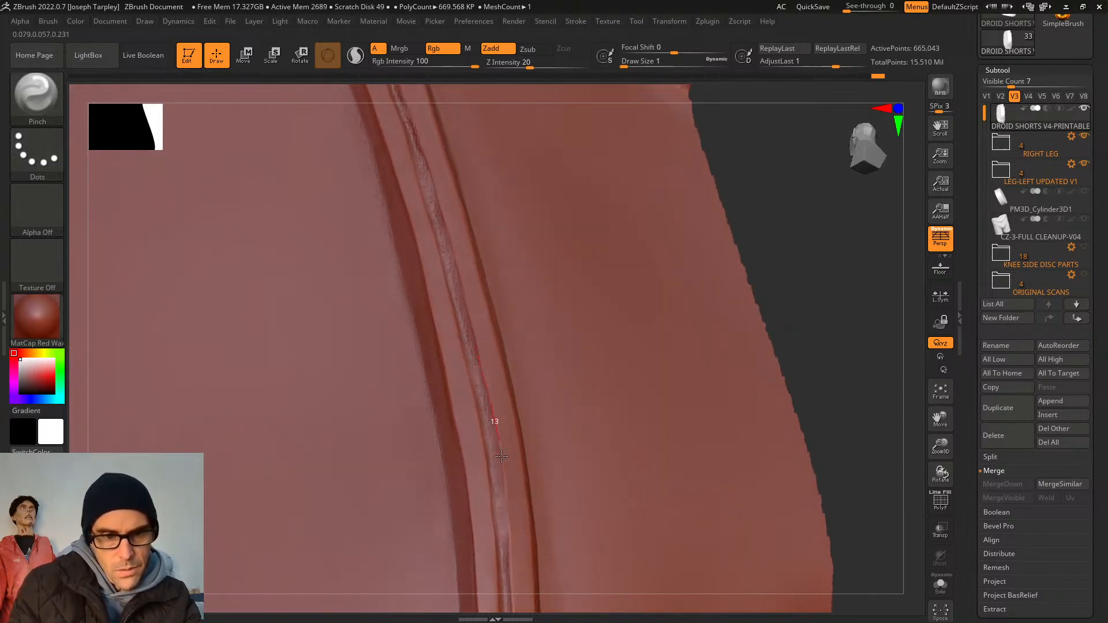
# Check the pinched vertical seam and unhide the rest of the droid shorts mesh.
pyautogui.press('f')
pyautogui.moveTo(760, 408); pyautogui.dragTo(754, 443)
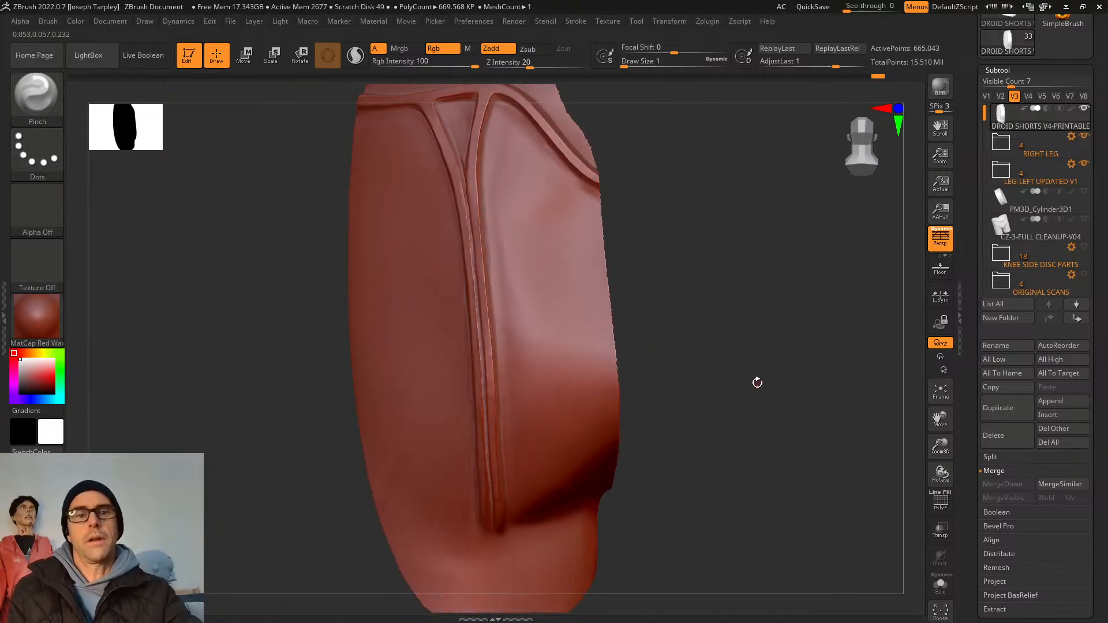
pyautogui.moveTo(761, 392)
pyautogui.mouseDown()
pyautogui.moveTo(769, 372)
pyautogui.moveTo(772, 403)
pyautogui.moveTo(753, 386)
pyautogui.moveTo(757, 503)
pyautogui.mouseUp()
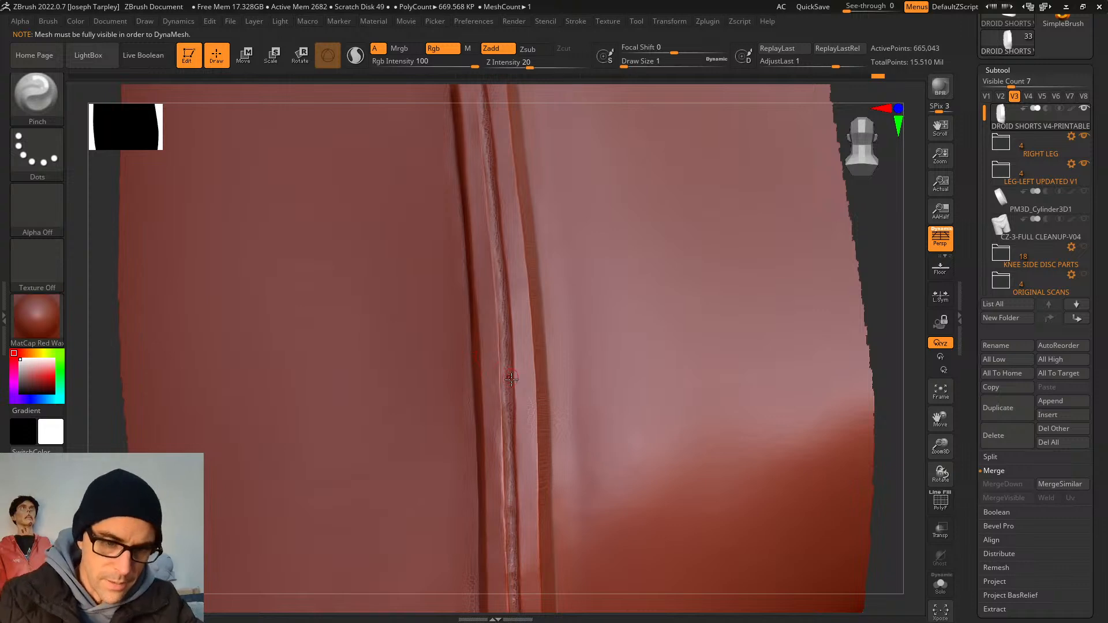
pyautogui.press('f')
pyautogui.moveTo(827, 335)
pyautogui.mouseDown()
pyautogui.moveTo(836, 363)
pyautogui.moveTo(853, 359)
pyautogui.moveTo(811, 392)
pyautogui.moveTo(838, 237)
pyautogui.mouseUp()
pyautogui.keyDown('ctrl'); pyautogui.keyDown('shift'); pyautogui.click(835, 362); pyautogui.keyUp('shift'); pyautogui.keyUp('ctrl')
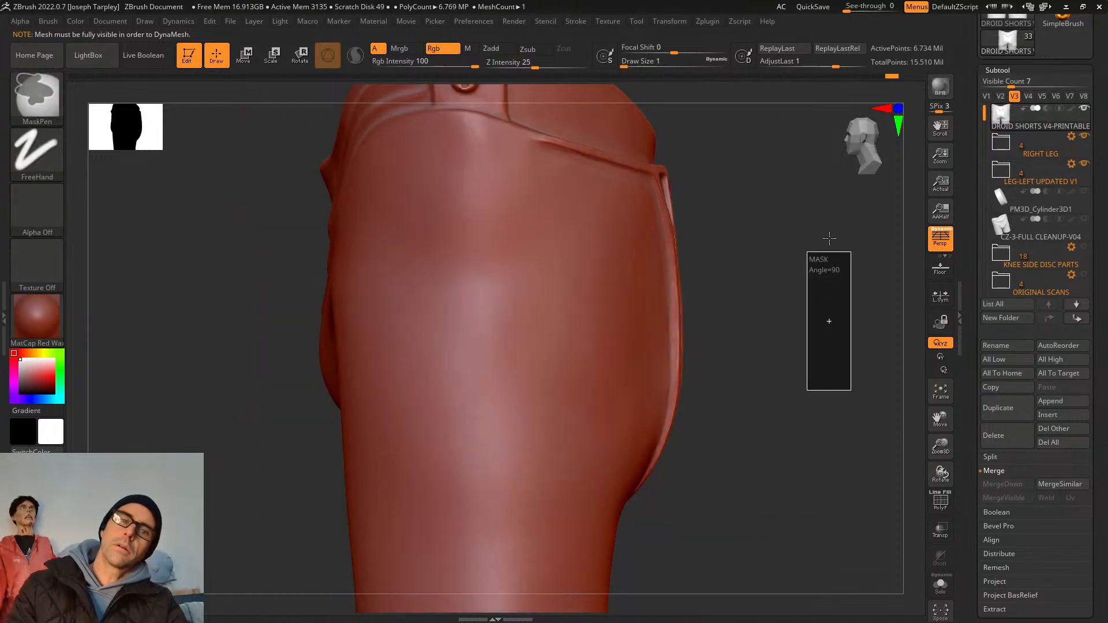
# Update the DynaMesh of the fully visible droid shorts and check the vertical seams on the scalloped panel.
pyautogui.keyDown('ctrl'); pyautogui.moveTo(830, 238); pyautogui.dragTo(830, 237); pyautogui.keyUp('ctrl')
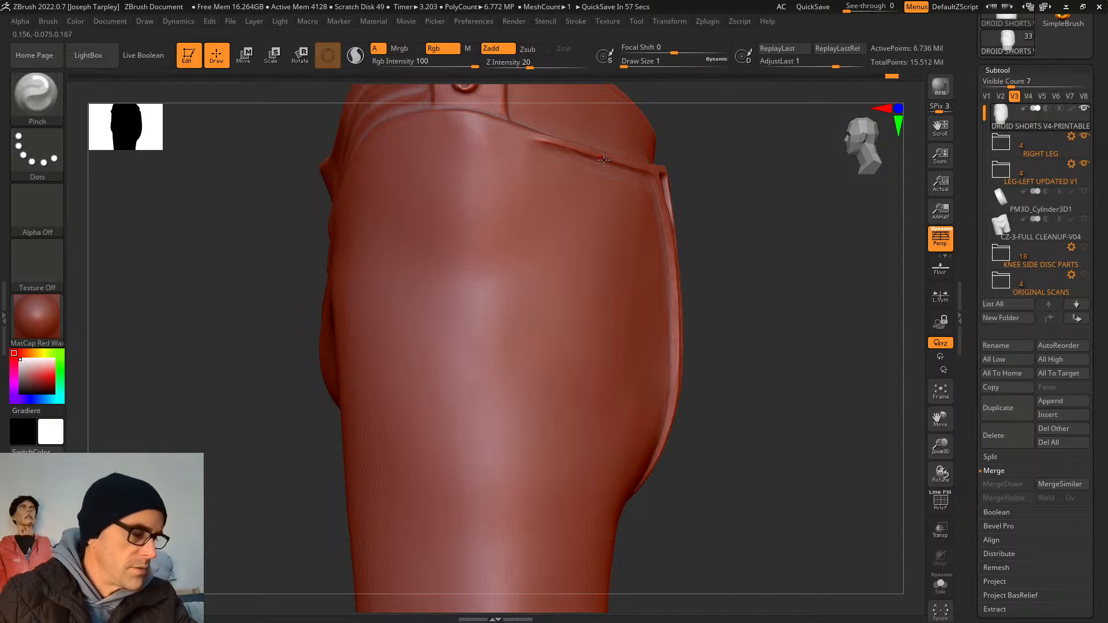
pyautogui.moveTo(831, 321); pyautogui.dragTo(771, 316)
pyautogui.keyDown('alt'); pyautogui.moveTo(811, 275); pyautogui.dragTo(823, 326); pyautogui.keyUp('alt')
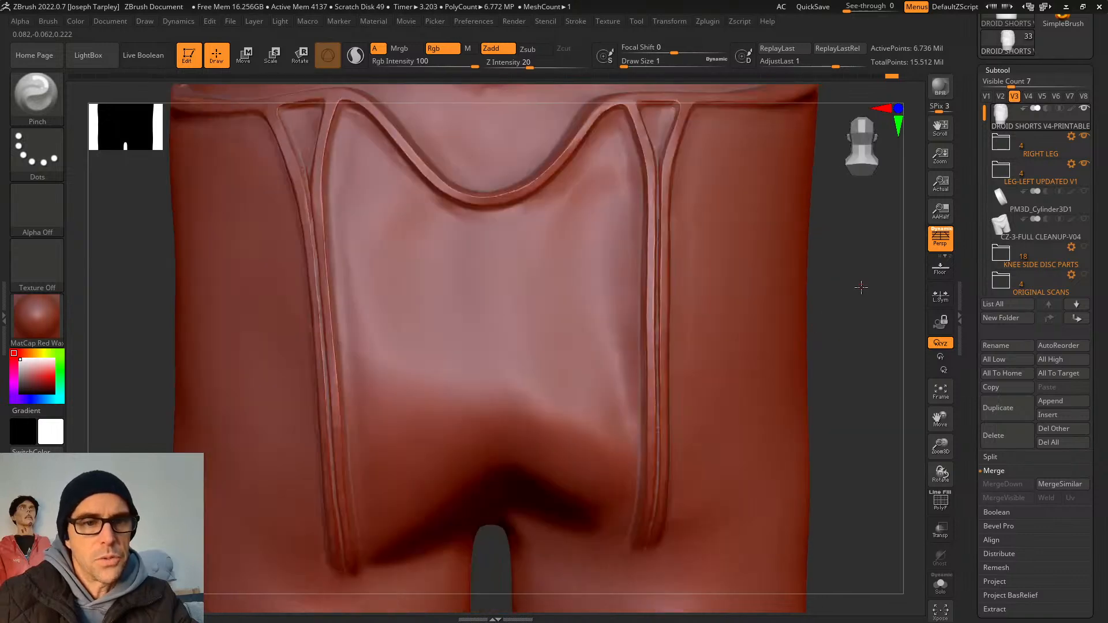
pyautogui.keyDown('alt'); pyautogui.moveTo(861, 288); pyautogui.dragTo(854, 315); pyautogui.keyUp('alt')
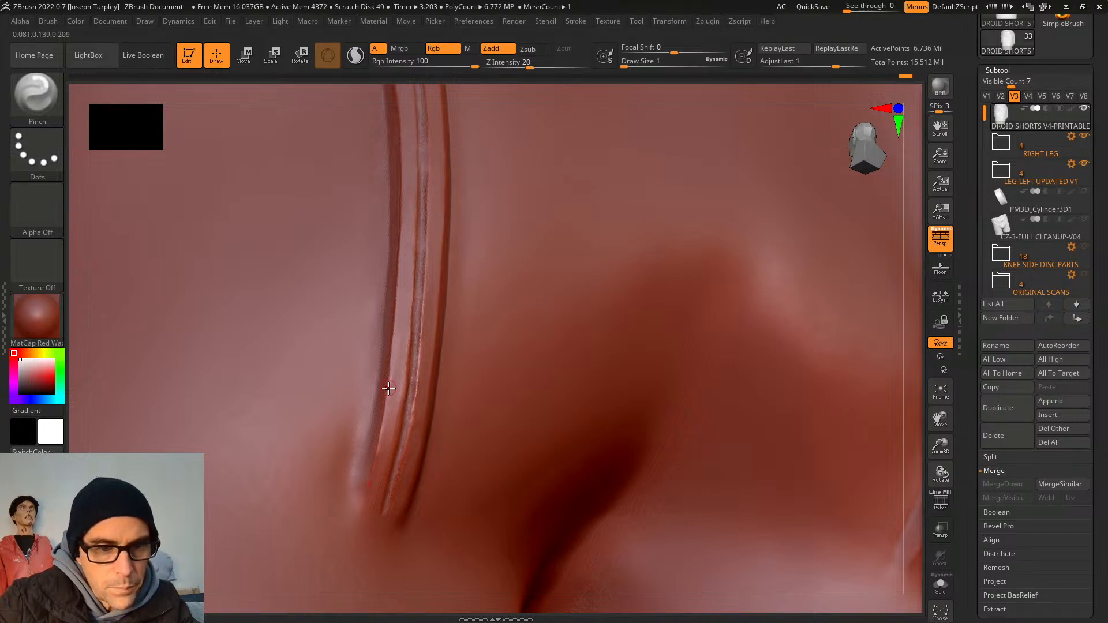
# Inspect the whole shorts mesh for remaining soft seams, covering the panel, sides, crotch folds and waist.
pyautogui.moveTo(517, 99); pyautogui.dragTo(487, 126, button='right')
pyautogui.press('f')
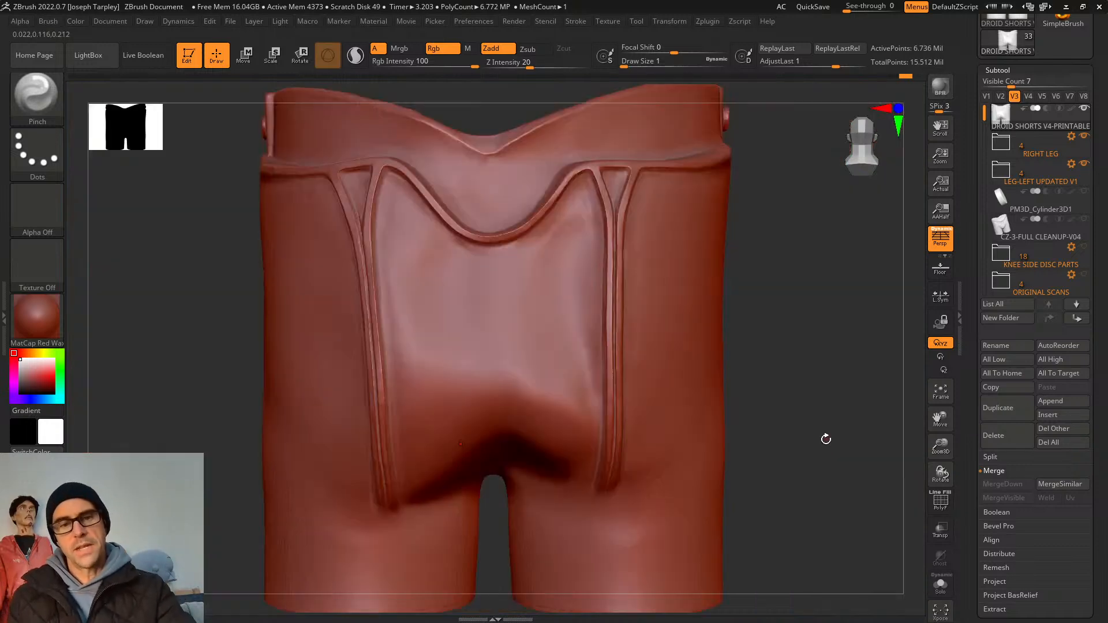
pyautogui.moveTo(826, 439); pyautogui.dragTo(770, 446, button='right')
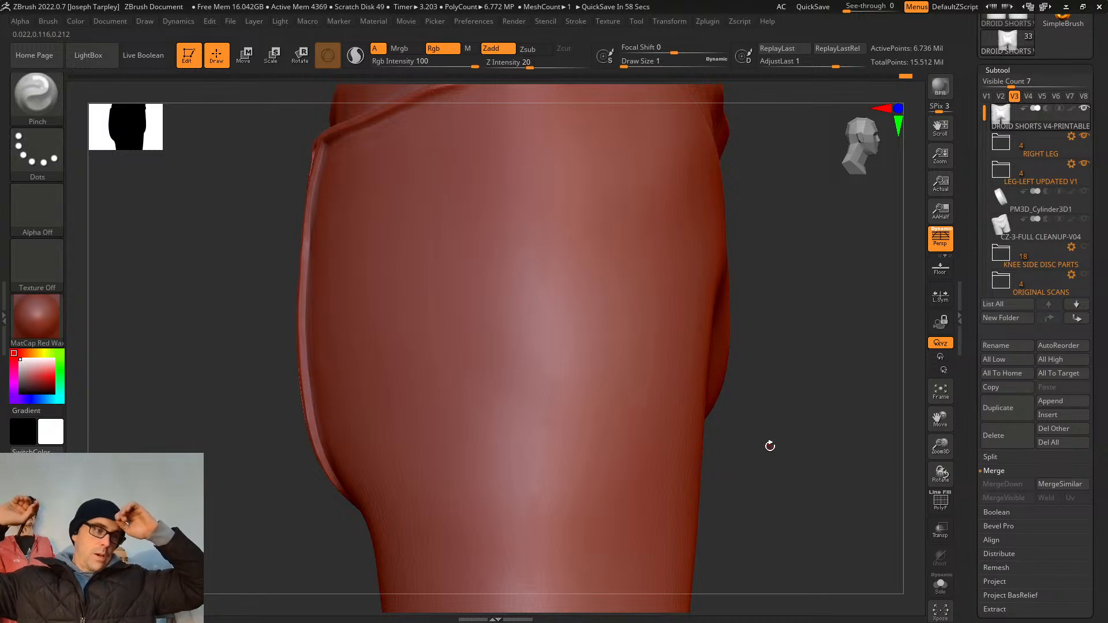
pyautogui.moveTo(770, 399); pyautogui.dragTo(711, 304, button='right')
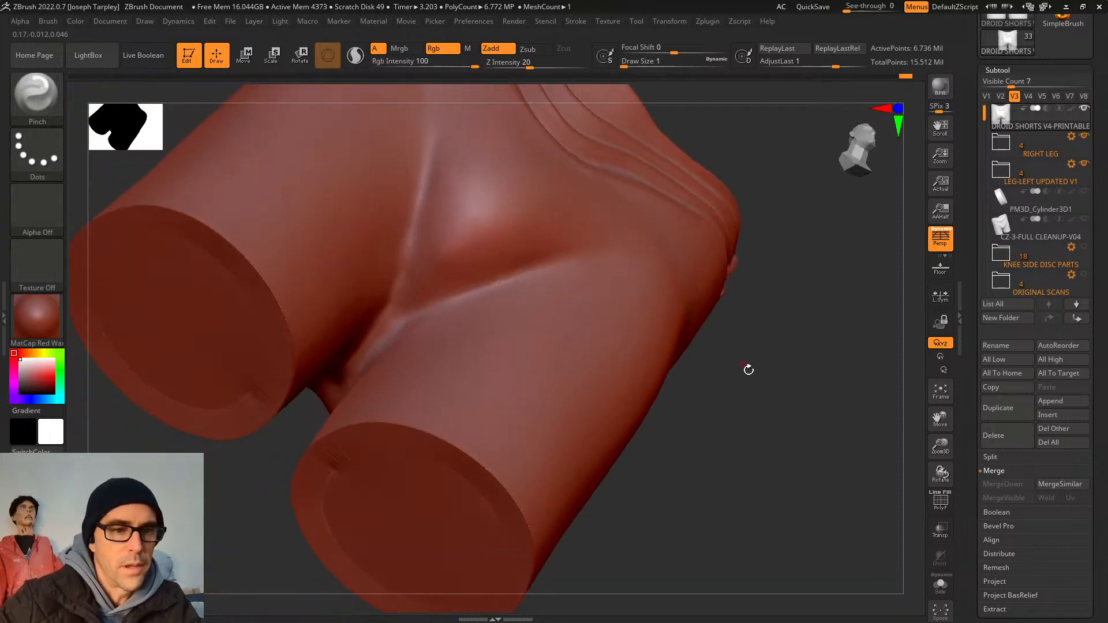
pyautogui.moveTo(769, 398); pyautogui.dragTo(736, 461, button='right')
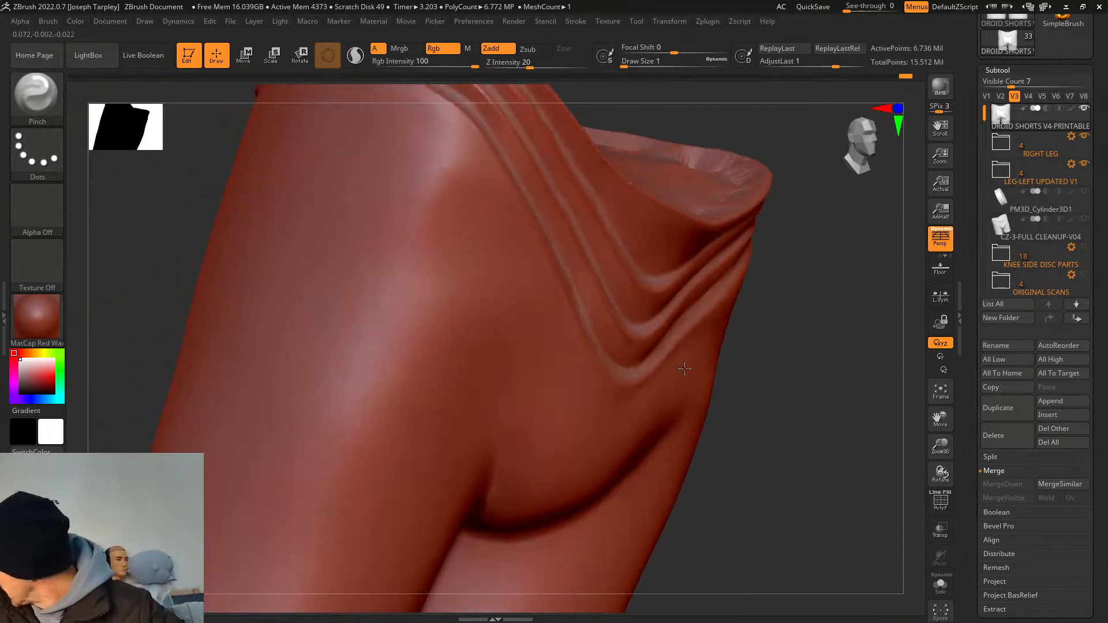
pyautogui.moveTo(786, 245); pyautogui.dragTo(742, 259, button='right')
pyautogui.moveTo(742, 259); pyautogui.dragTo(733, 247)
pyautogui.moveTo(249, 151); pyautogui.dragTo(355, 165)
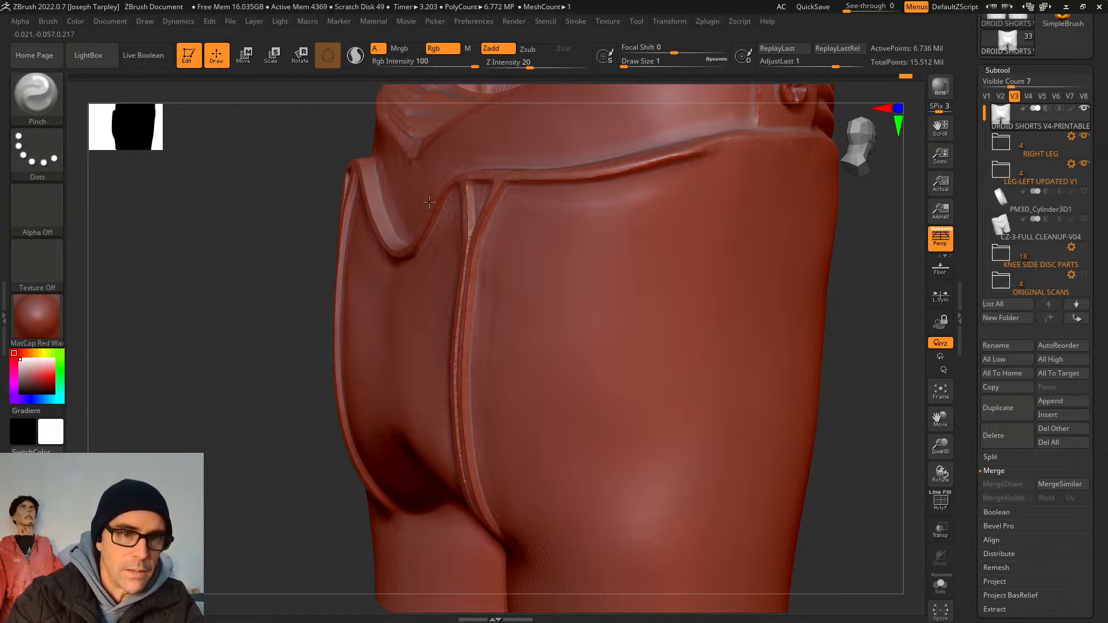
pyautogui.moveTo(311, 215); pyautogui.dragTo(817, 114)
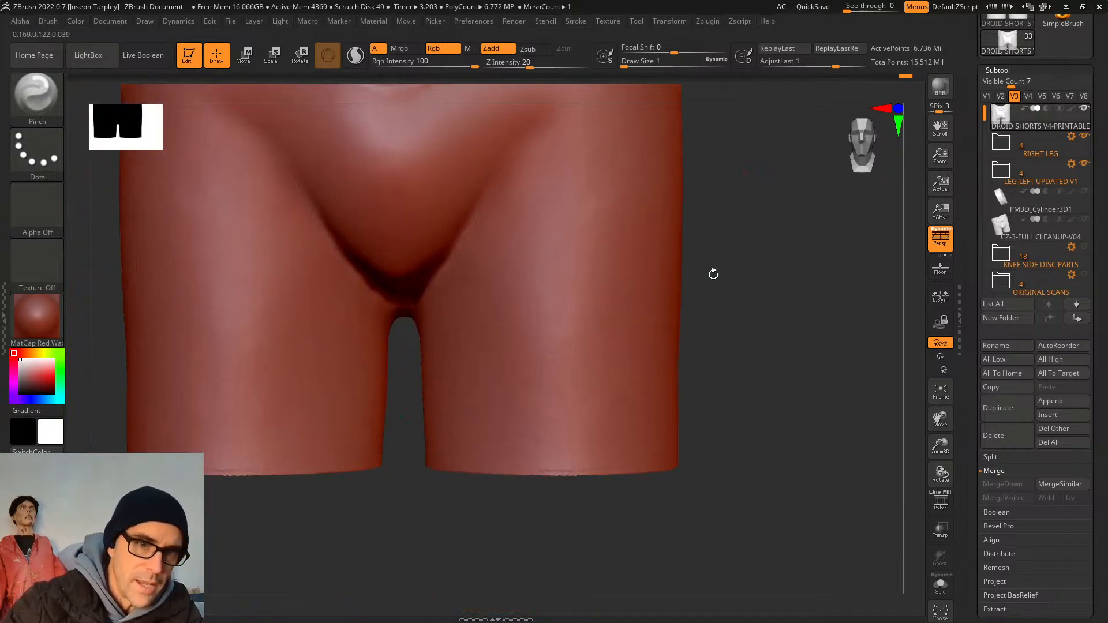
# Pinch the lower edge of the raised side seam below the waistband, using a draw size of 2.18787.
pyautogui.moveTo(713, 274)
pyautogui.mouseDown()
pyautogui.moveTo(724, 346)
pyautogui.moveTo(727, 287)
pyautogui.moveTo(705, 376)
pyautogui.moveTo(724, 328)
pyautogui.moveTo(717, 297)
pyautogui.moveTo(667, 277)
pyautogui.moveTo(295, 388)
pyautogui.moveTo(254, 336)
pyautogui.moveTo(252, 413)
pyautogui.mouseUp()
pyautogui.keyDown('alt'); pyautogui.moveTo(255, 225); pyautogui.dragTo(256, 442); pyautogui.keyUp('alt')
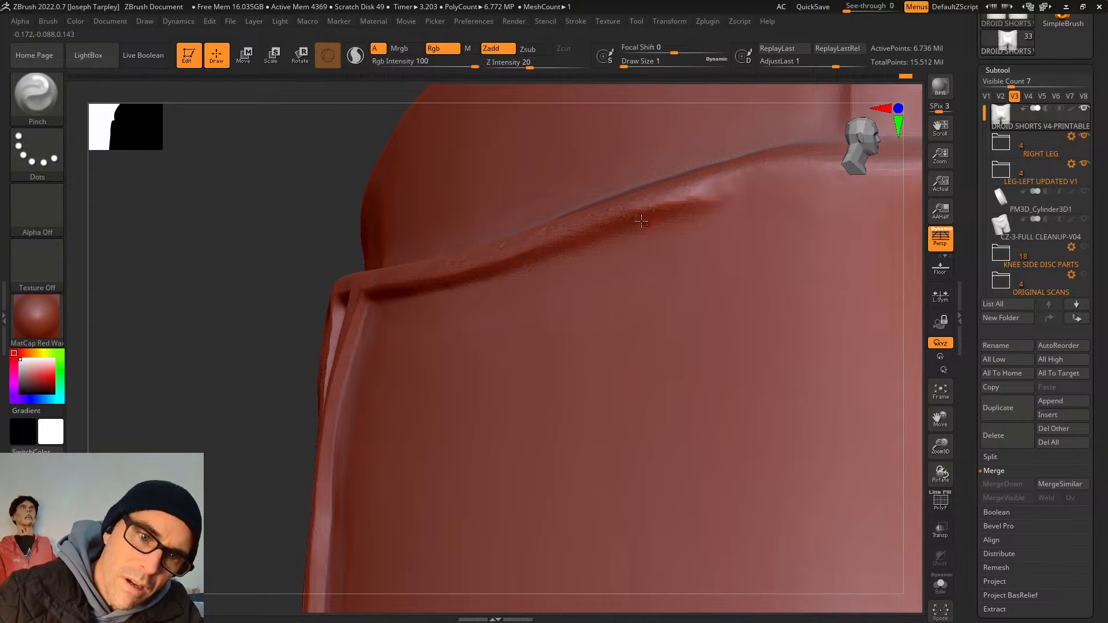
pyautogui.moveTo(248, 284); pyautogui.dragTo(221, 375)
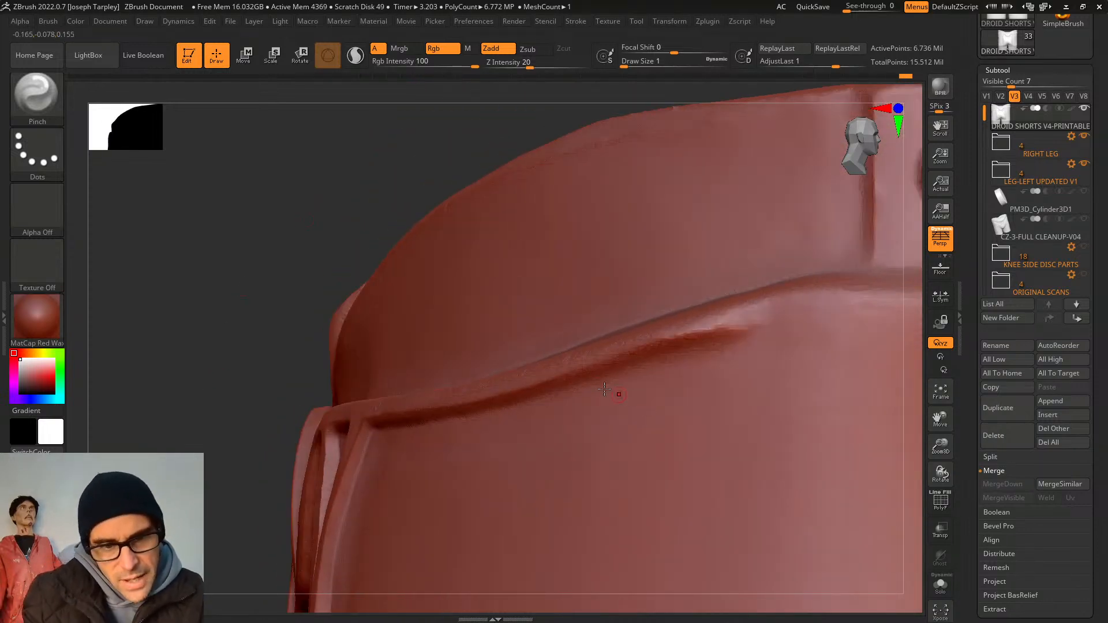
pyautogui.rightClick(571, 372)
pyautogui.moveTo(570, 374); pyautogui.dragTo(573, 369)
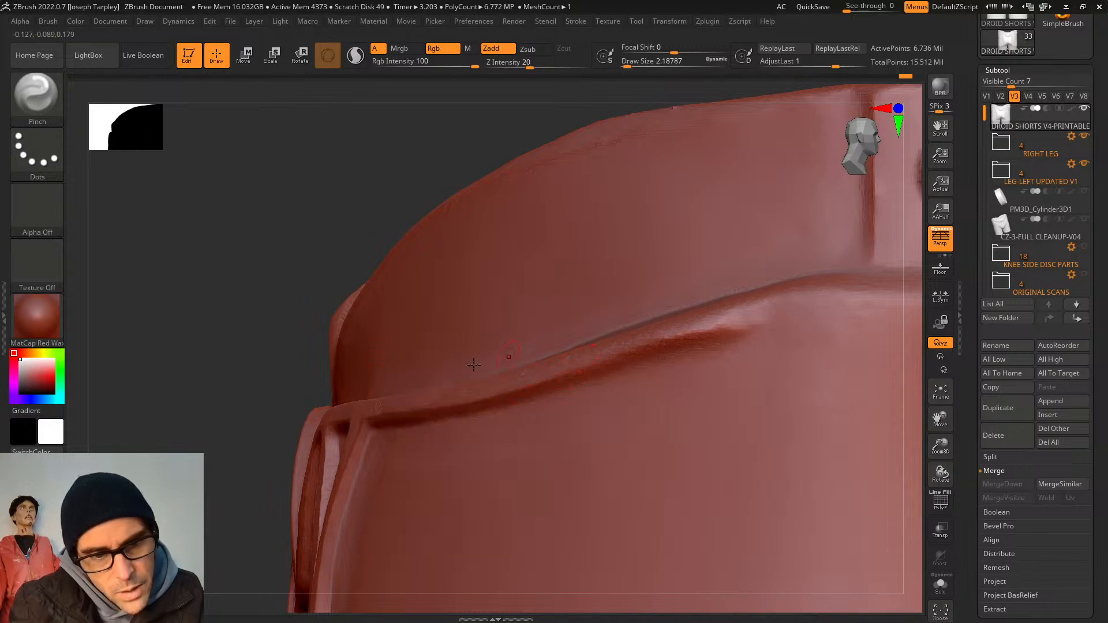
pyautogui.moveTo(248, 394); pyautogui.dragTo(282, 355)
pyautogui.moveTo(511, 396); pyautogui.dragTo(483, 402)
pyautogui.moveTo(547, 373); pyautogui.dragTo(622, 348)
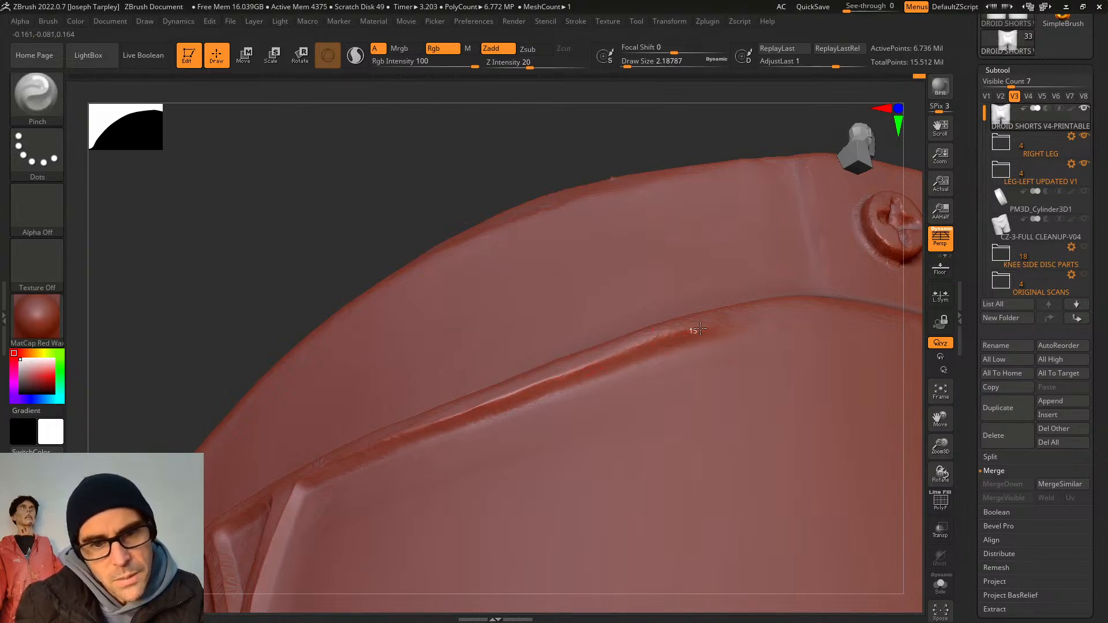
pyautogui.moveTo(588, 369); pyautogui.dragTo(667, 331)
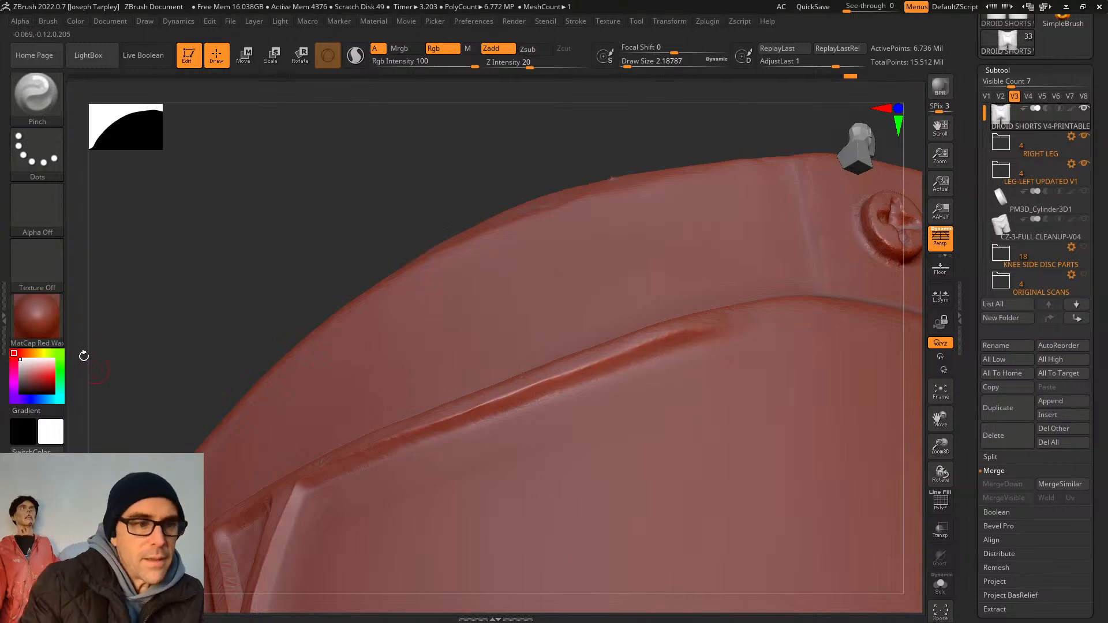
# Change the mesh's display material to the light brown matcap, MatCap LBrown.
pyautogui.press('m')
pyautogui.click(647, 351)
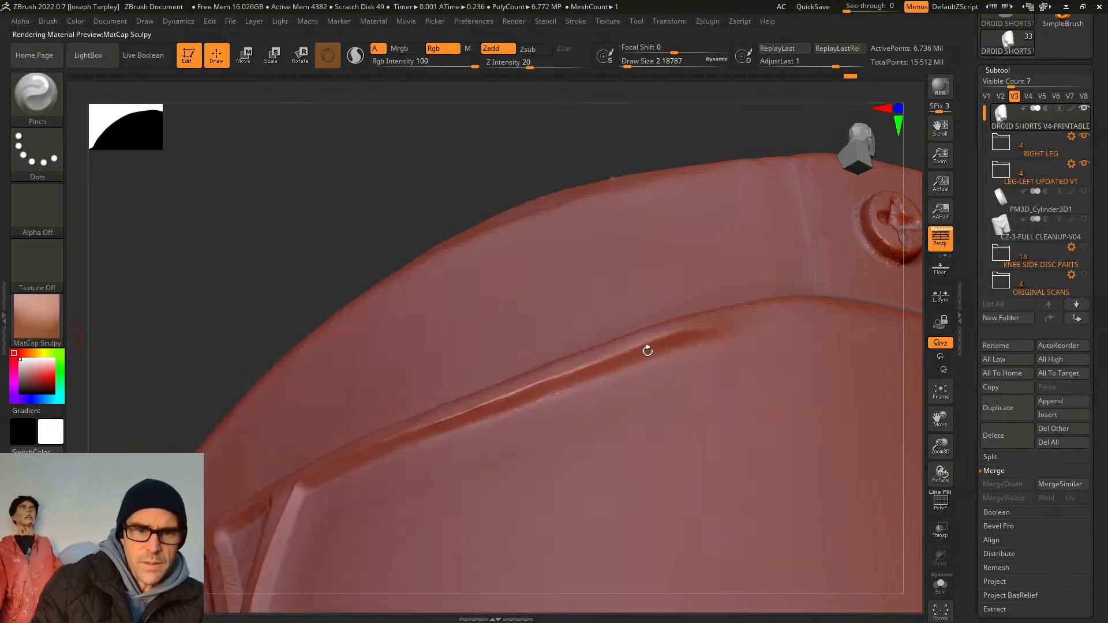
pyautogui.press('m')
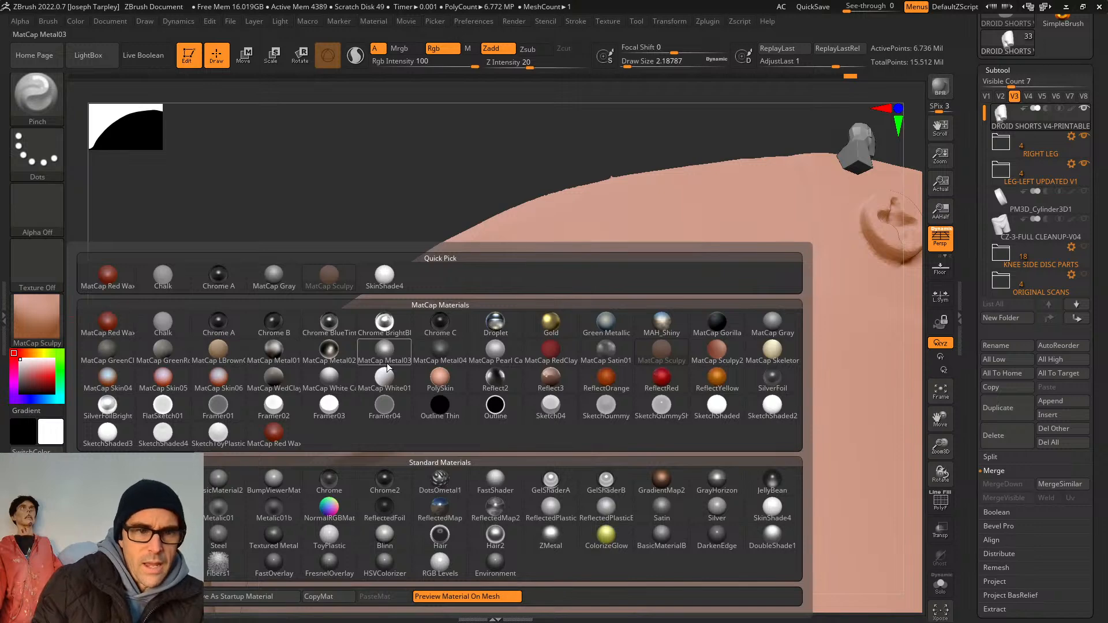
pyautogui.click(218, 350)
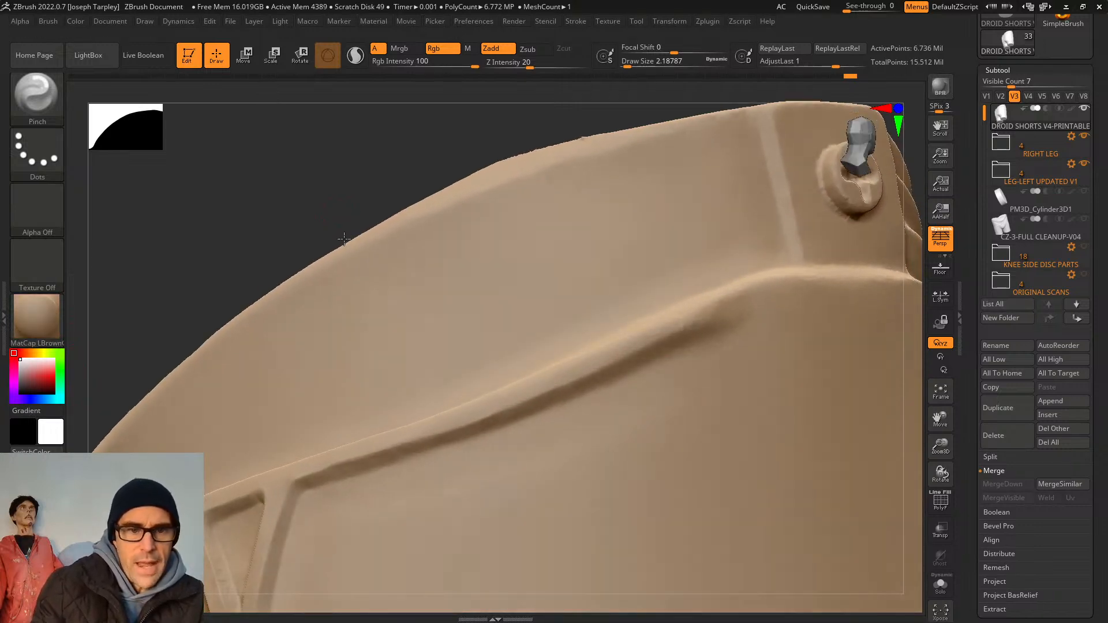
# Pinch the side waist seam's lower edge from its middle stretch toward the tapering end.
pyautogui.moveTo(344, 239); pyautogui.dragTo(351, 262)
pyautogui.moveTo(431, 151); pyautogui.dragTo(569, 358)
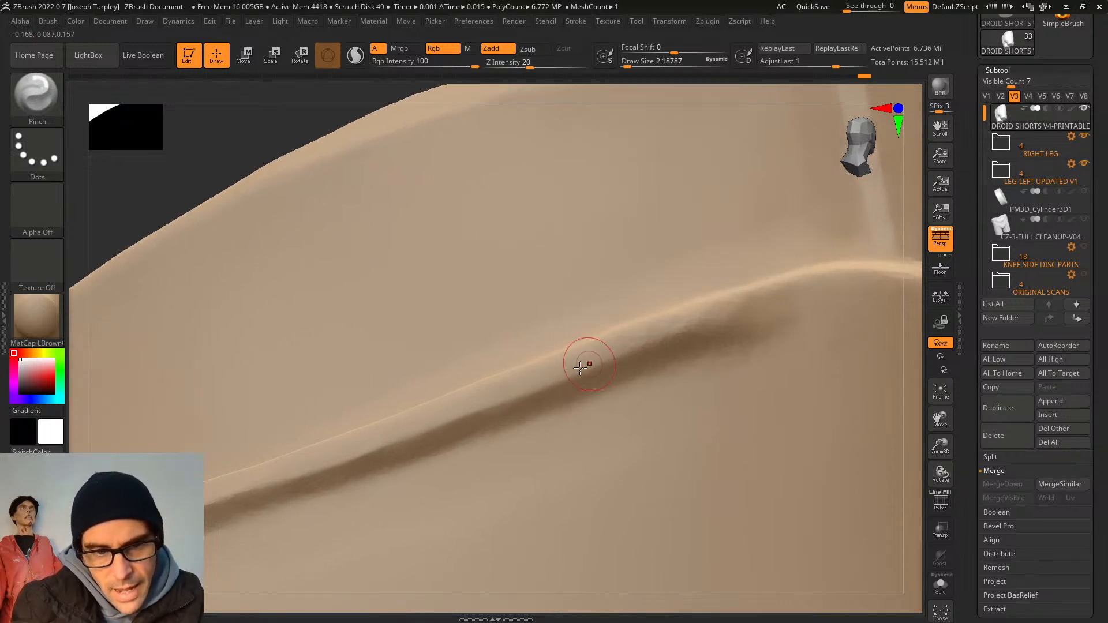
pyautogui.moveTo(698, 330); pyautogui.dragTo(731, 323)
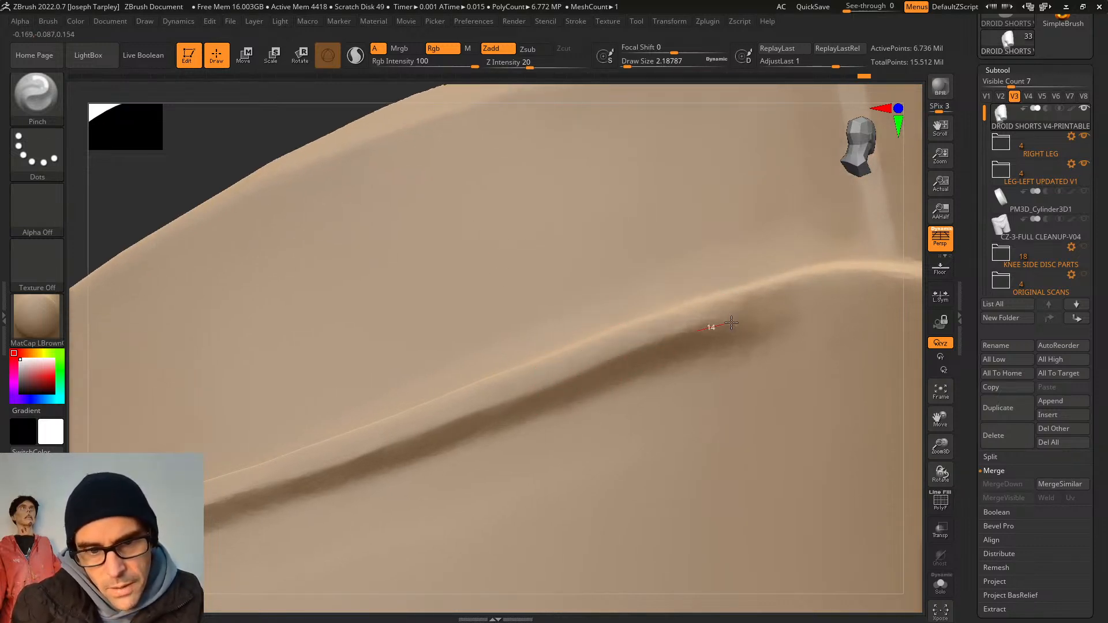
pyautogui.moveTo(570, 373); pyautogui.dragTo(699, 318)
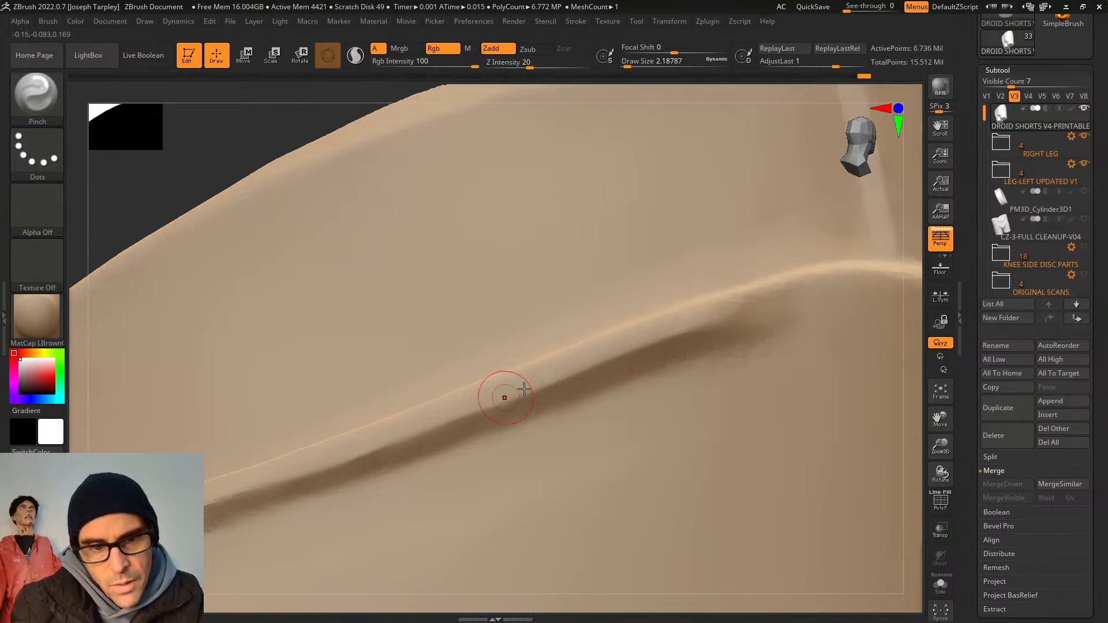
pyautogui.moveTo(486, 592); pyautogui.dragTo(499, 566, button='right')
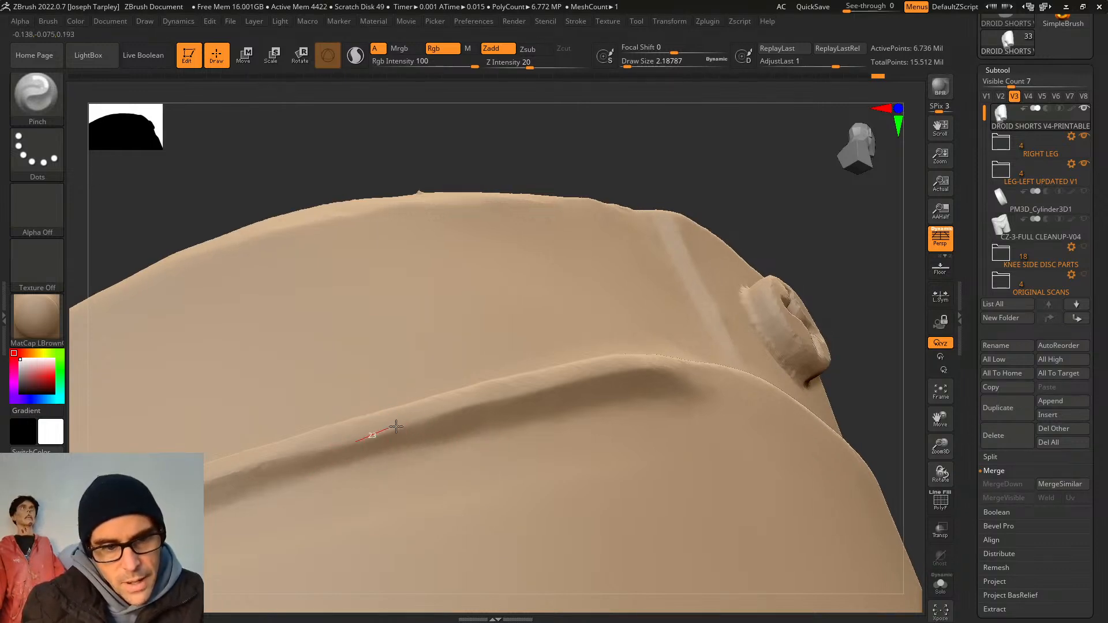
# Reduce the Pinch brush's draw size to 1.52794 and work along the side waist seam's outer edge.
pyautogui.press('space')
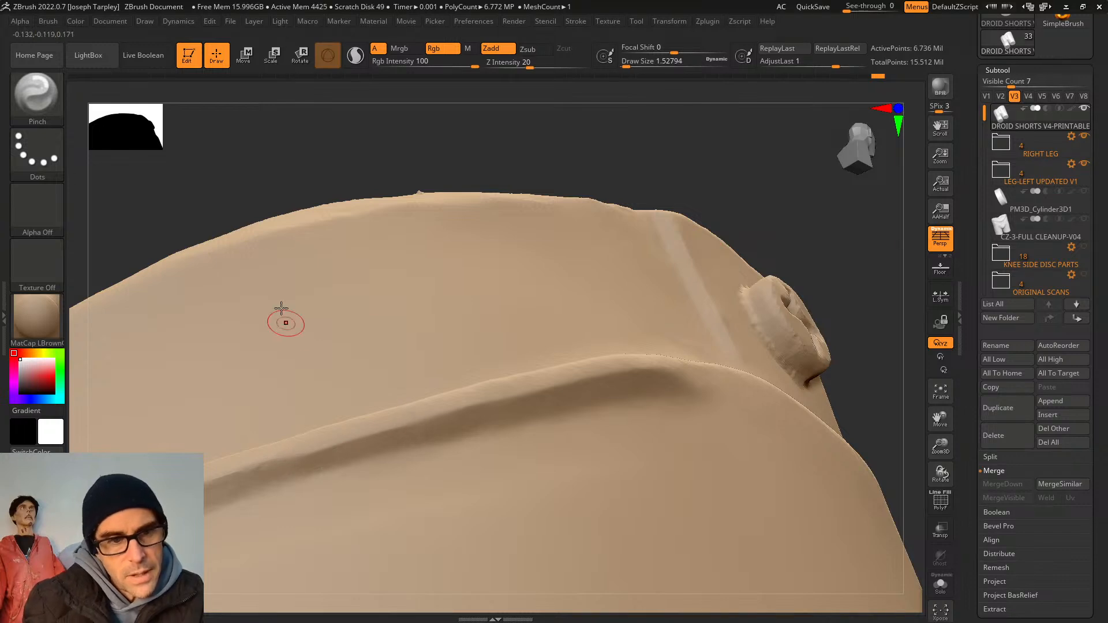
pyautogui.moveTo(300, 173)
pyautogui.mouseDown()
pyautogui.moveTo(309, 133)
pyautogui.moveTo(298, 134)
pyautogui.moveTo(437, 196)
pyautogui.moveTo(441, 282)
pyautogui.moveTo(549, 331)
pyautogui.moveTo(334, 451)
pyautogui.mouseUp()
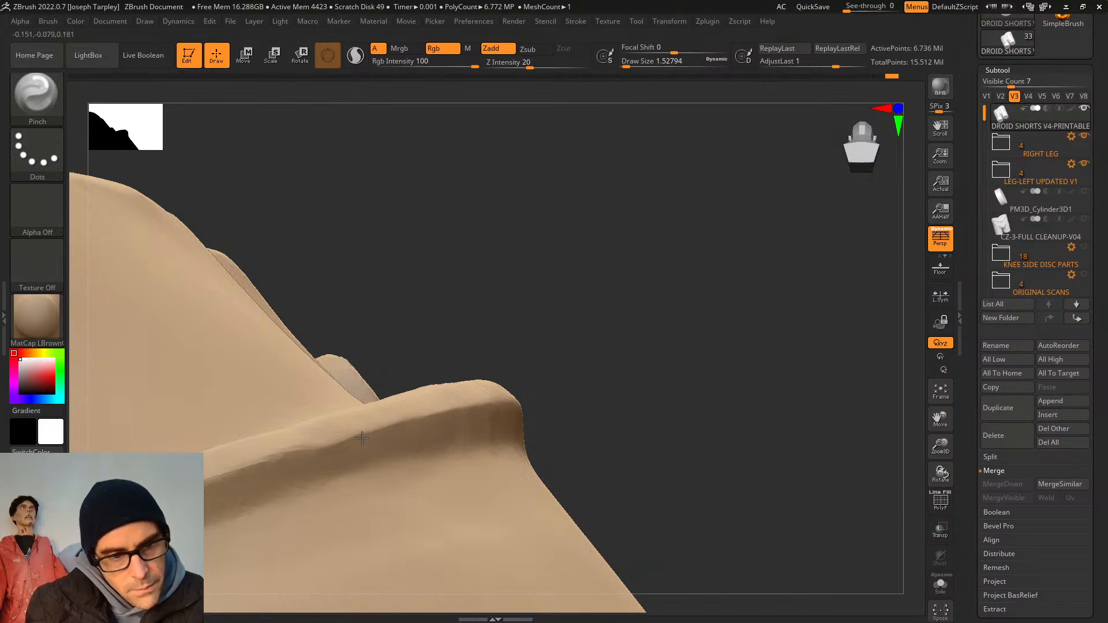
pyautogui.moveTo(448, 307)
pyautogui.mouseDown()
pyautogui.moveTo(453, 356)
pyautogui.moveTo(448, 318)
pyautogui.mouseUp()
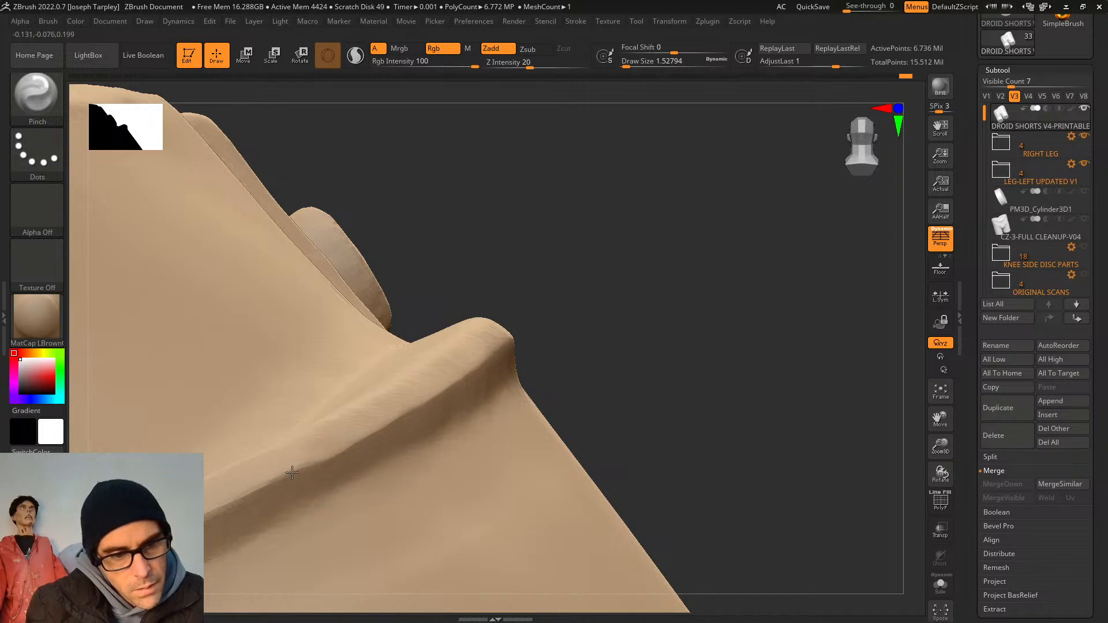
pyautogui.moveTo(652, 384)
pyautogui.mouseDown()
pyautogui.moveTo(639, 406)
pyautogui.moveTo(657, 424)
pyautogui.mouseUp()
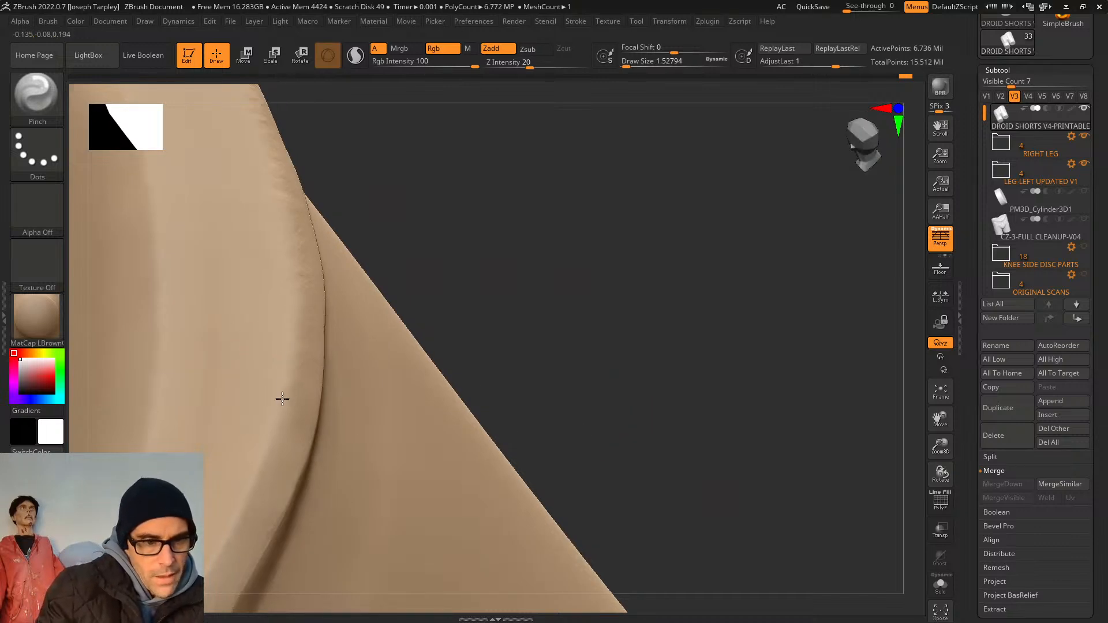
pyautogui.moveTo(404, 253)
pyautogui.mouseDown()
pyautogui.moveTo(426, 224)
pyautogui.moveTo(400, 295)
pyautogui.moveTo(398, 283)
pyautogui.mouseUp()
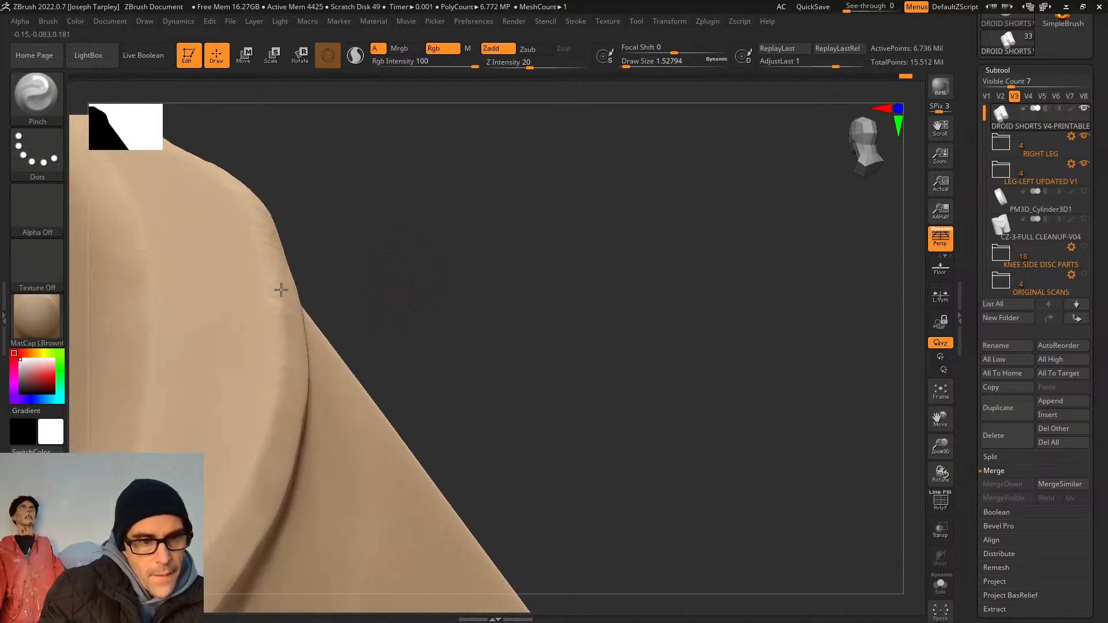
# Pinch the seam's outer edge where it curves over the hip and along its lower stretch.
pyautogui.moveTo(285, 368); pyautogui.dragTo(277, 415)
pyautogui.moveTo(408, 306)
pyautogui.mouseDown()
pyautogui.moveTo(432, 239)
pyautogui.moveTo(410, 309)
pyautogui.mouseUp()
pyautogui.moveTo(280, 393); pyautogui.dragTo(272, 436)
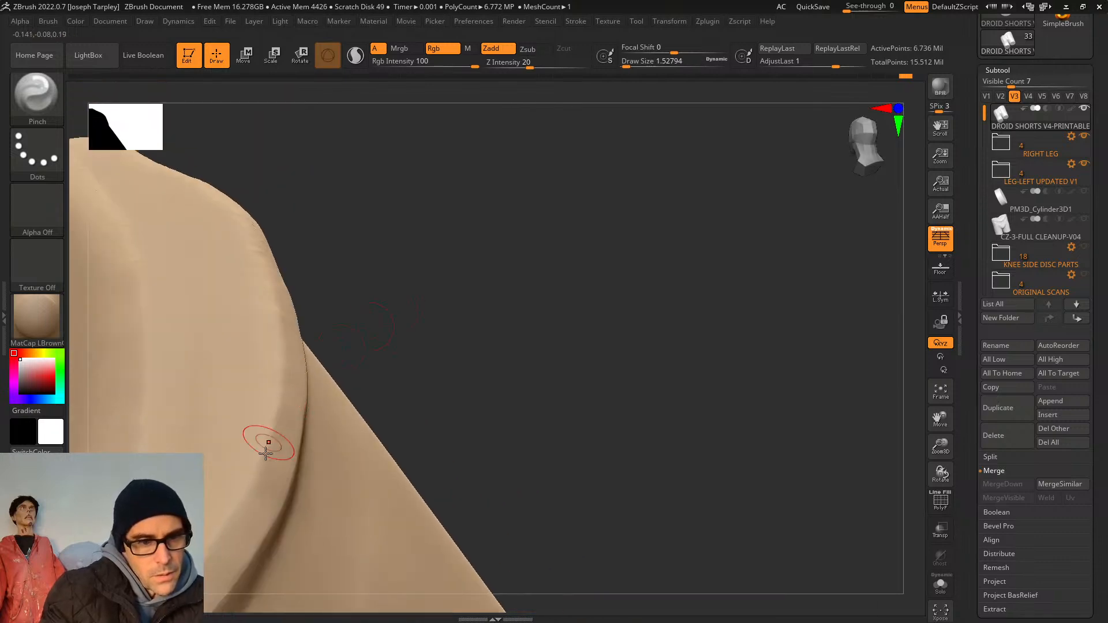
pyautogui.moveTo(398, 285); pyautogui.dragTo(438, 310)
pyautogui.moveTo(438, 309)
pyautogui.mouseDown(button='right')
pyautogui.moveTo(414, 272)
pyautogui.moveTo(427, 306)
pyautogui.moveTo(415, 289)
pyautogui.mouseUp(button='right')
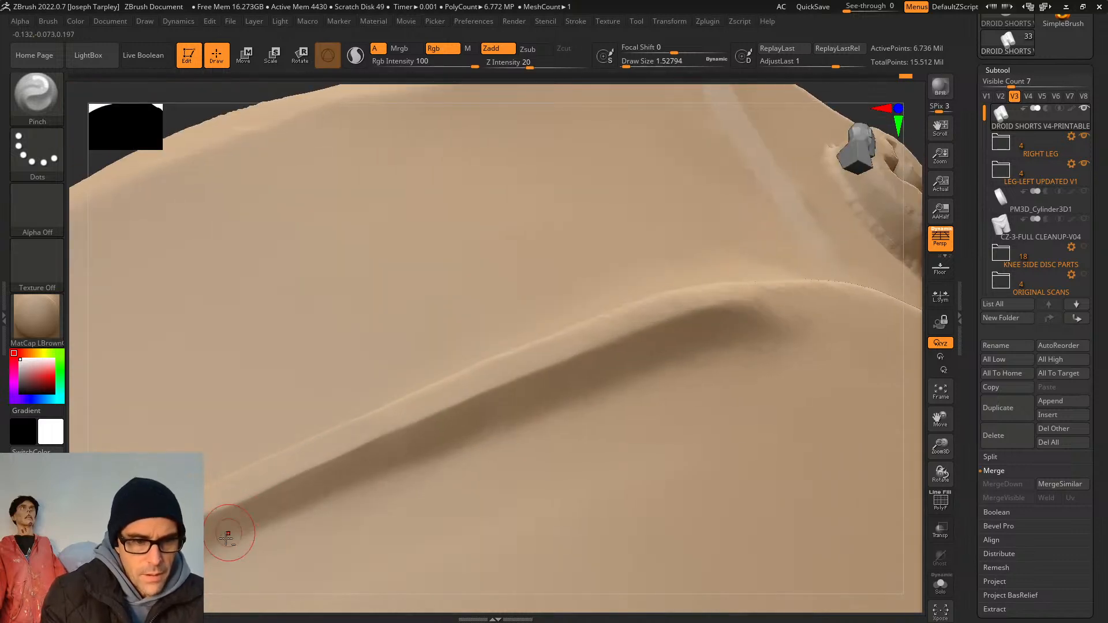
pyautogui.moveTo(312, 504); pyautogui.dragTo(479, 434)
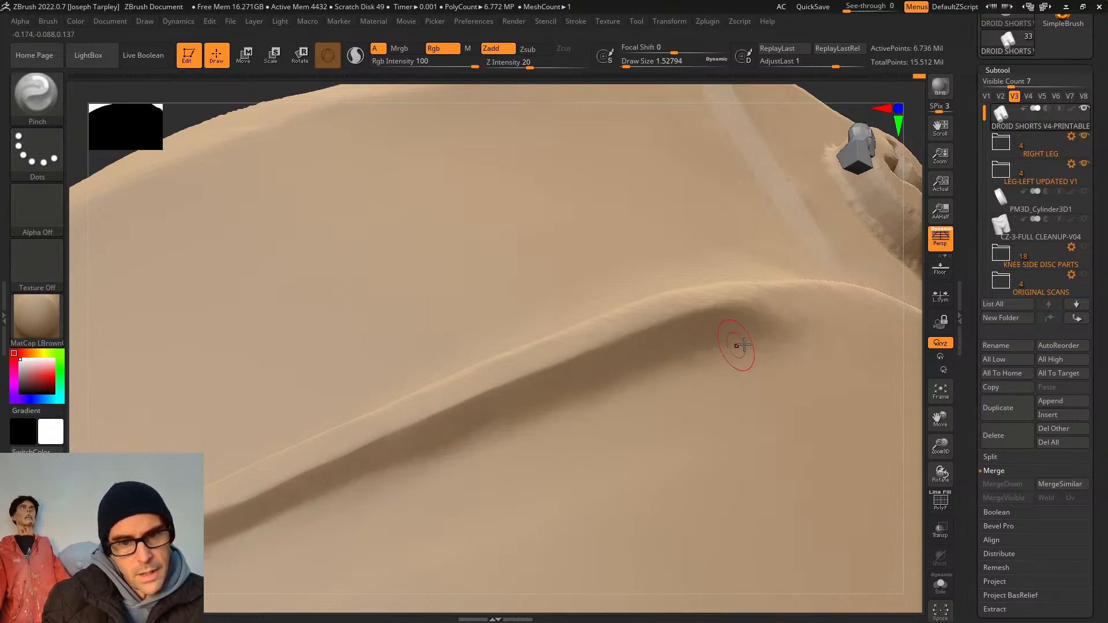
# Continue sharpening the side waist seam's lower edge from end-on and underside angles with Pinch.
pyautogui.moveTo(906, 425); pyautogui.dragTo(514, 353)
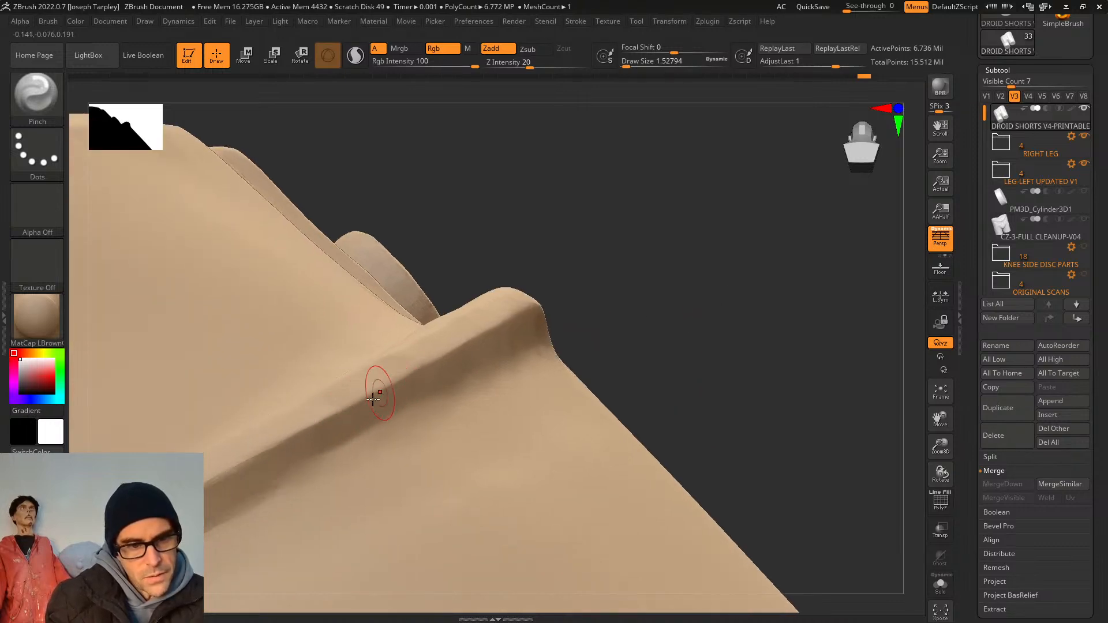
pyautogui.moveTo(651, 303)
pyautogui.mouseDown()
pyautogui.moveTo(690, 339)
pyautogui.moveTo(700, 335)
pyautogui.moveTo(448, 347)
pyautogui.mouseUp()
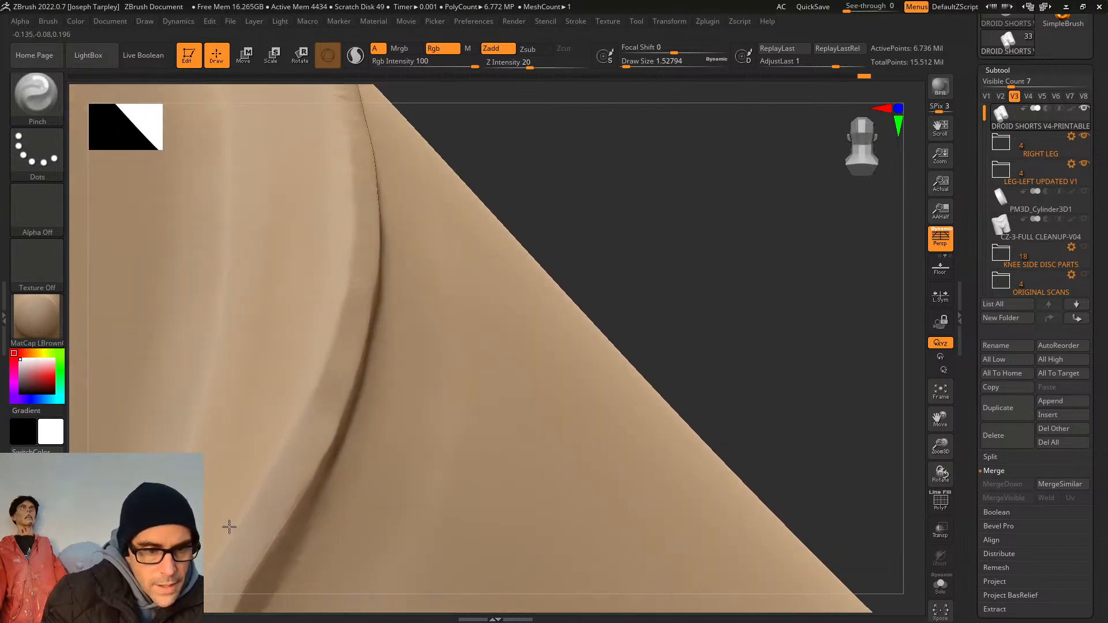
pyautogui.moveTo(673, 255); pyautogui.dragTo(650, 247)
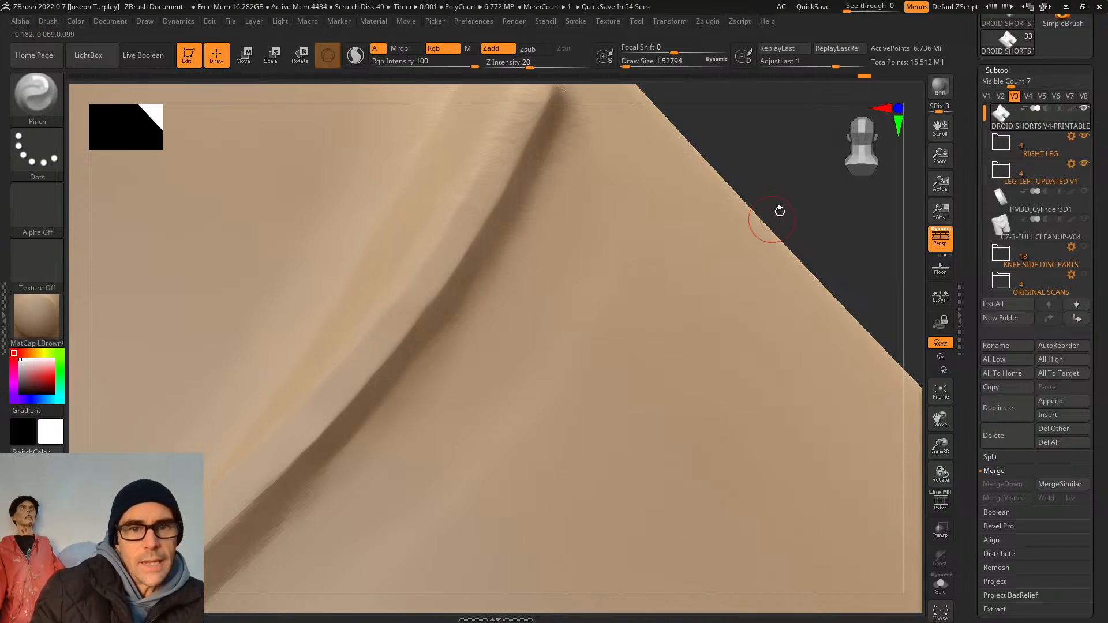
pyautogui.moveTo(778, 210); pyautogui.dragTo(412, 329)
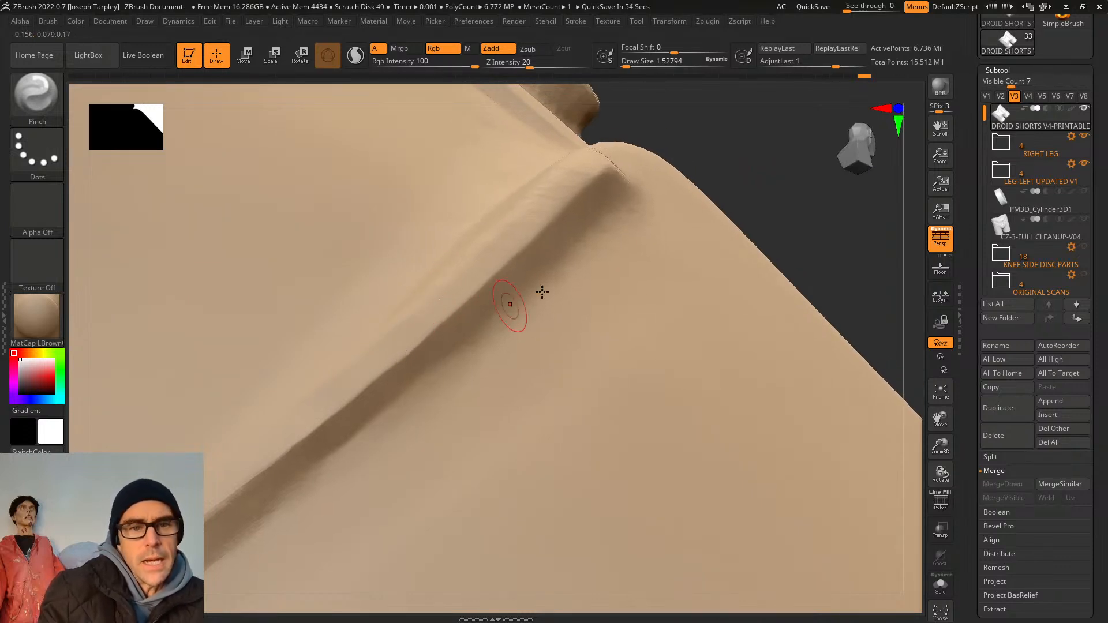
pyautogui.moveTo(746, 159); pyautogui.dragTo(721, 169)
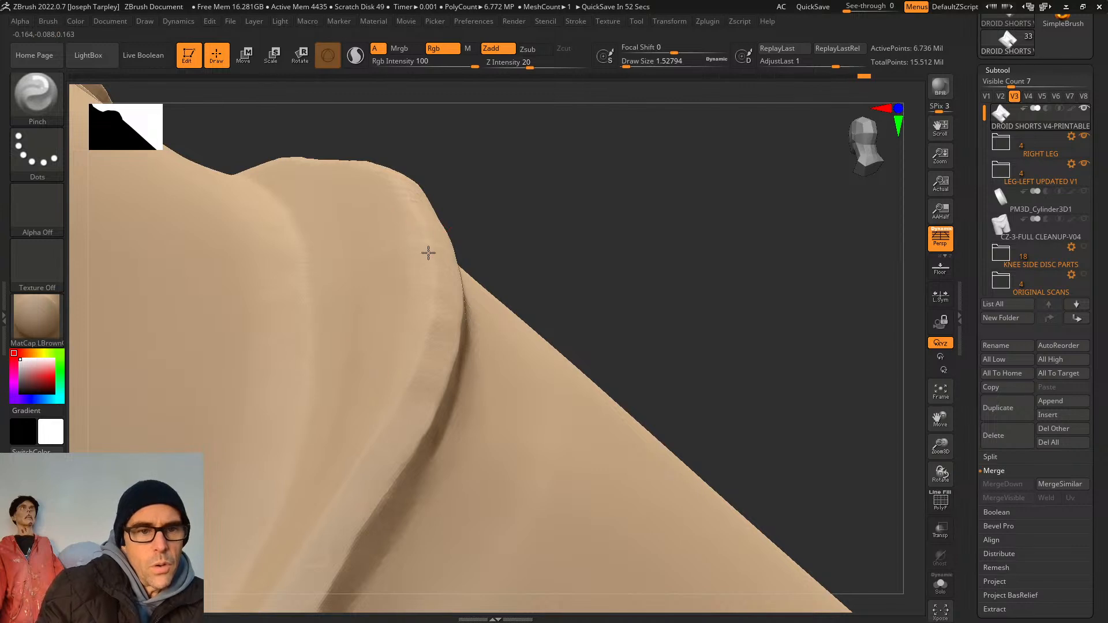
# Pinch the seam's curved outer edge near the tapering end and smooth the ridge surface beside it.
pyautogui.moveTo(427, 289); pyautogui.dragTo(435, 311)
pyautogui.moveTo(501, 231)
pyautogui.mouseDown()
pyautogui.moveTo(519, 213)
pyautogui.moveTo(519, 230)
pyautogui.mouseUp()
pyautogui.moveTo(519, 230); pyautogui.dragTo(459, 254, button='right')
pyautogui.keyDown('shift'); pyautogui.moveTo(396, 292); pyautogui.dragTo(399, 253); pyautogui.keyUp('shift')
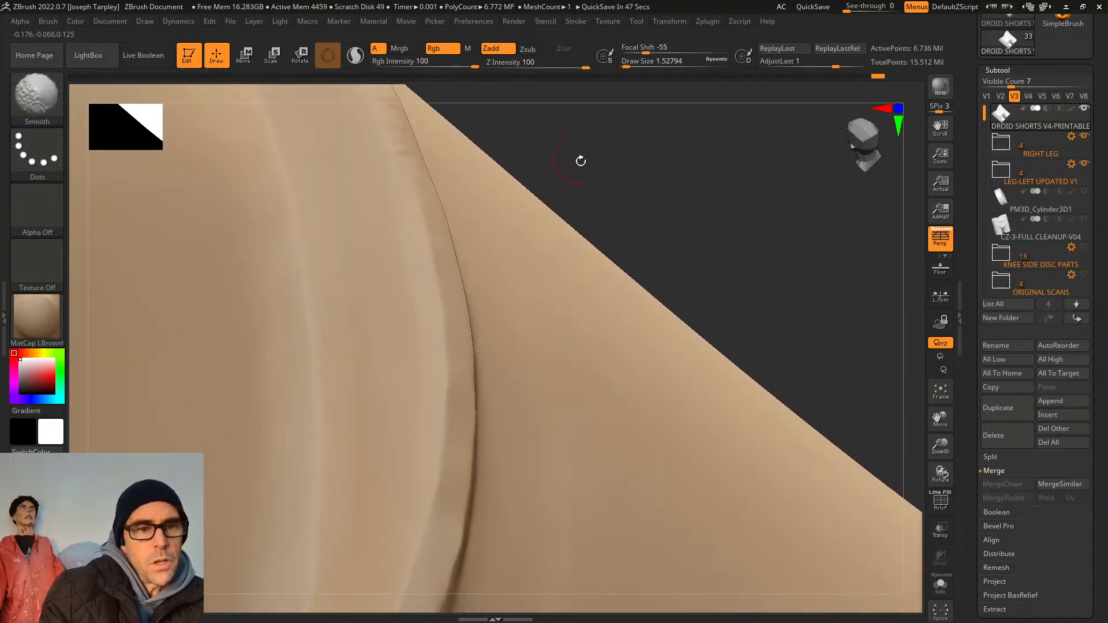
# Pinch the side seam's raised edge along the ridge below the waistband, working from an end-on angle and a closer one.
pyautogui.moveTo(580, 161)
pyautogui.mouseDown()
pyautogui.moveTo(566, 116)
pyautogui.moveTo(554, 136)
pyautogui.moveTo(558, 125)
pyautogui.mouseUp()
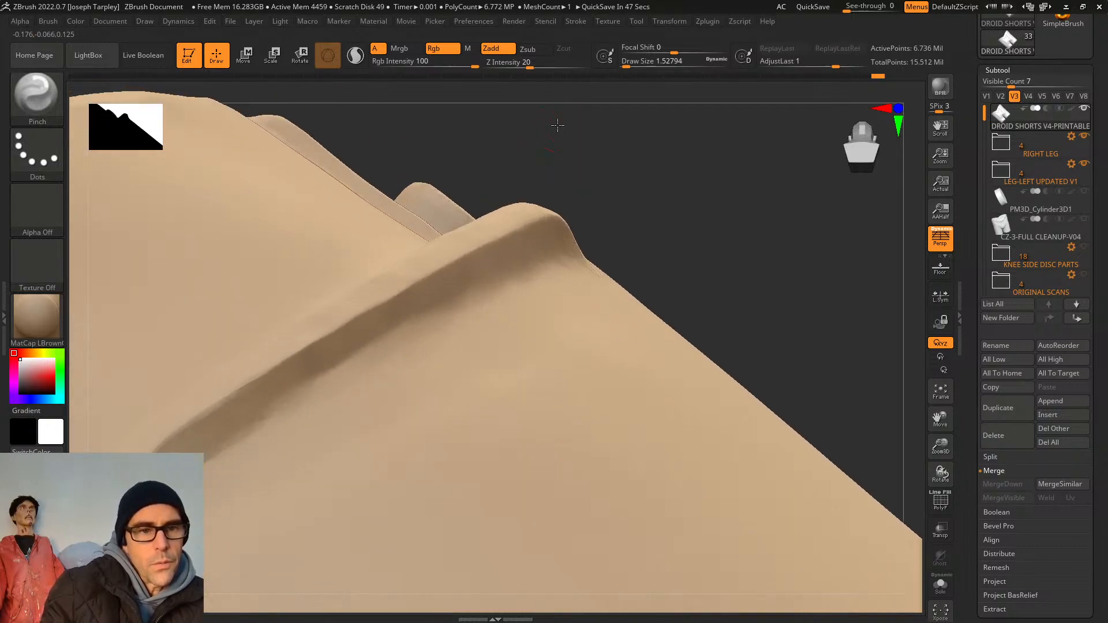
pyautogui.moveTo(379, 306); pyautogui.dragTo(419, 286)
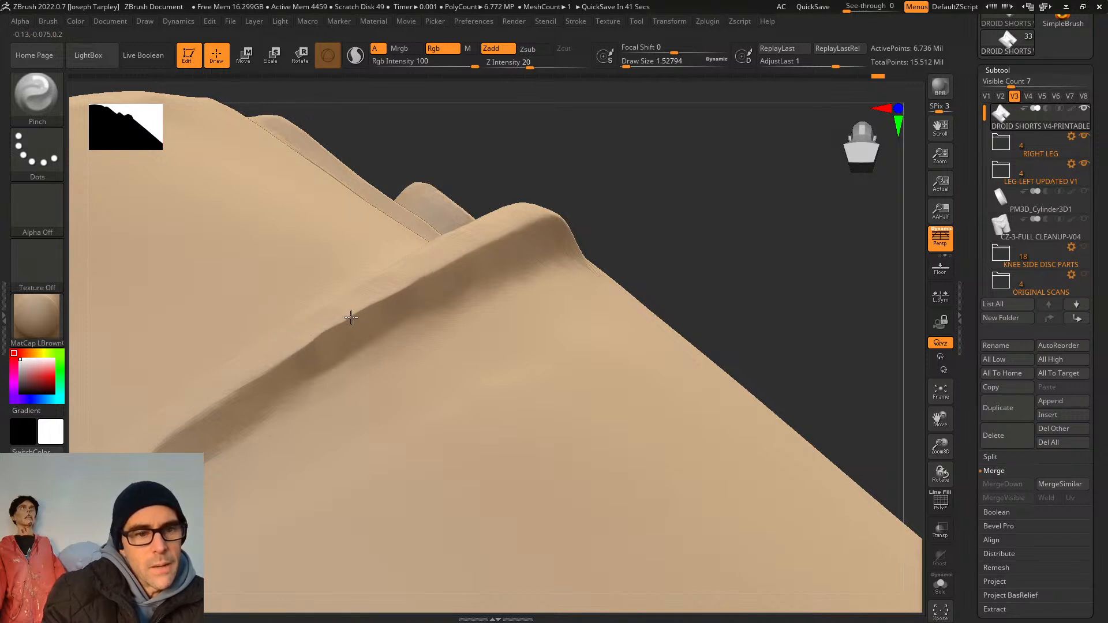
pyautogui.moveTo(631, 175)
pyautogui.mouseDown()
pyautogui.moveTo(662, 207)
pyautogui.moveTo(634, 214)
pyautogui.mouseUp()
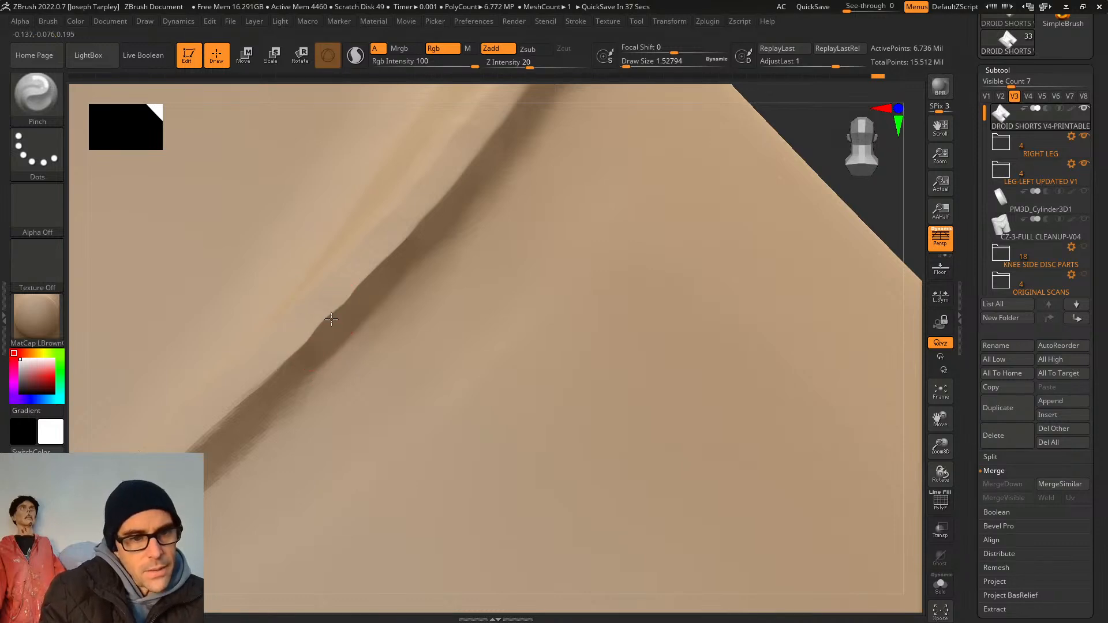
pyautogui.moveTo(331, 319); pyautogui.dragTo(286, 341)
pyautogui.press('b')
pyautogui.press('l')
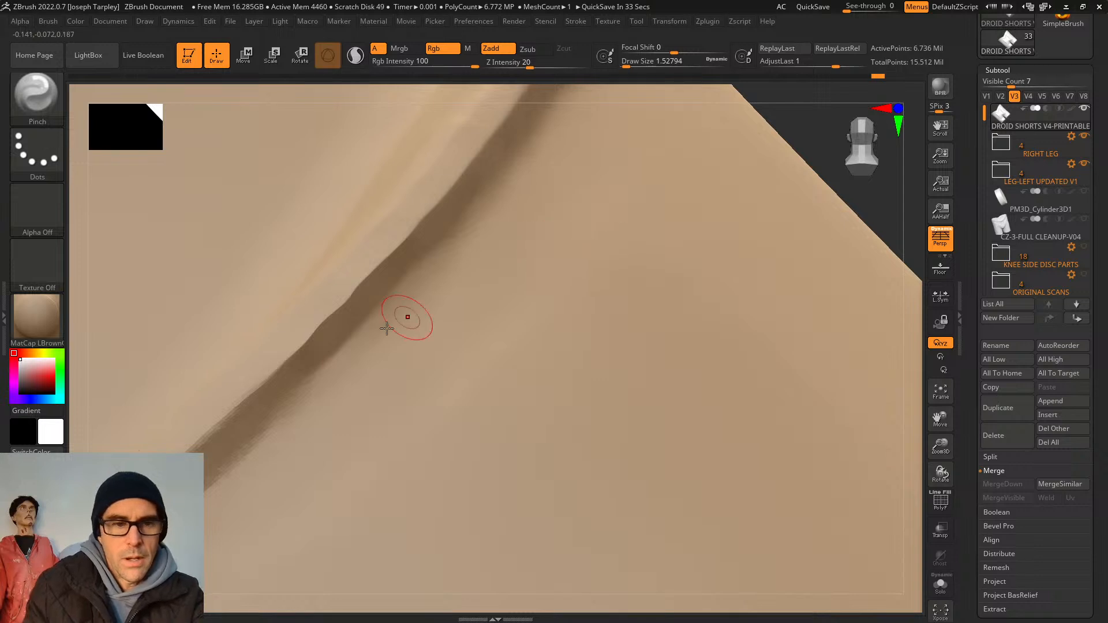
# Run repeated Pinch strokes back and forth over the uneven middle stretch of the side seam's edge to straighten its crease.
pyautogui.moveTo(321, 325); pyautogui.dragTo(324, 319)
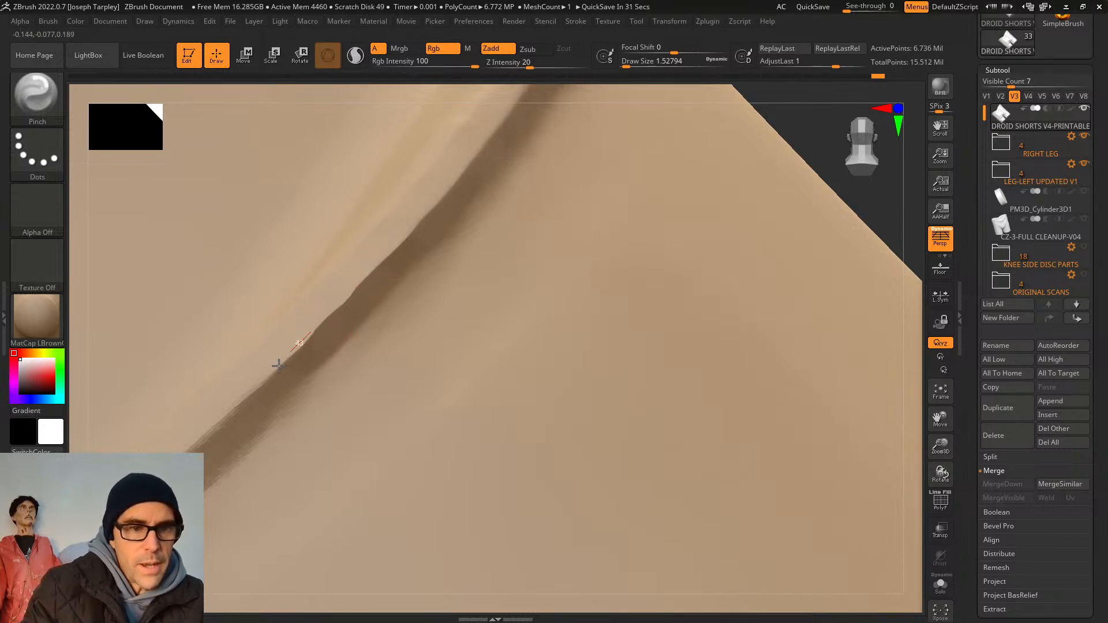
pyautogui.moveTo(279, 365)
pyautogui.mouseDown()
pyautogui.moveTo(369, 271)
pyautogui.moveTo(347, 301)
pyautogui.mouseUp()
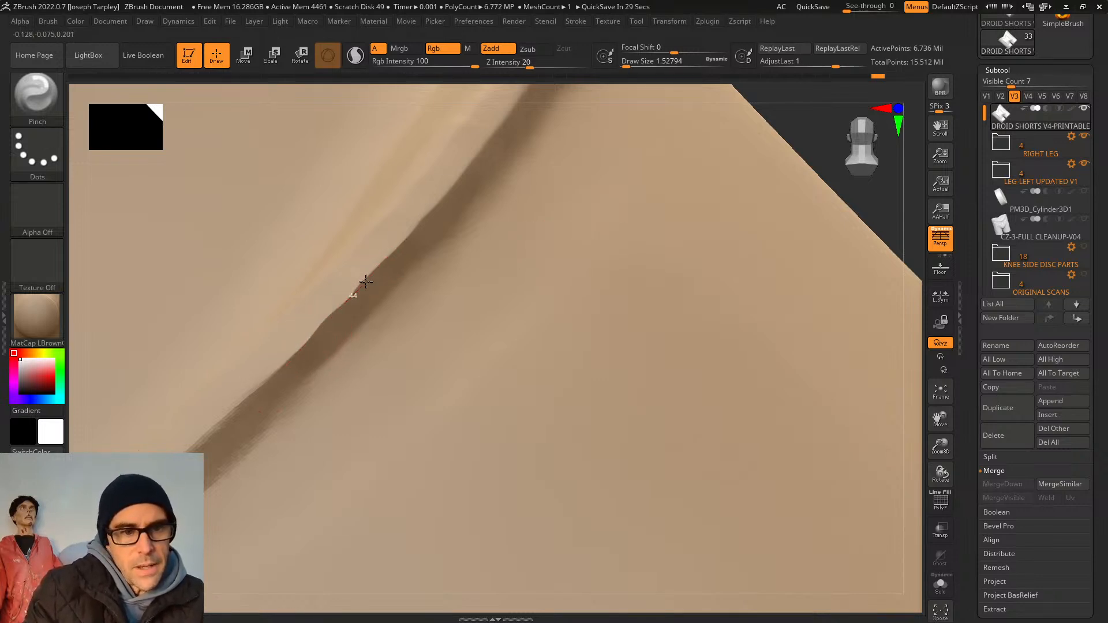
pyautogui.moveTo(412, 229); pyautogui.dragTo(385, 258)
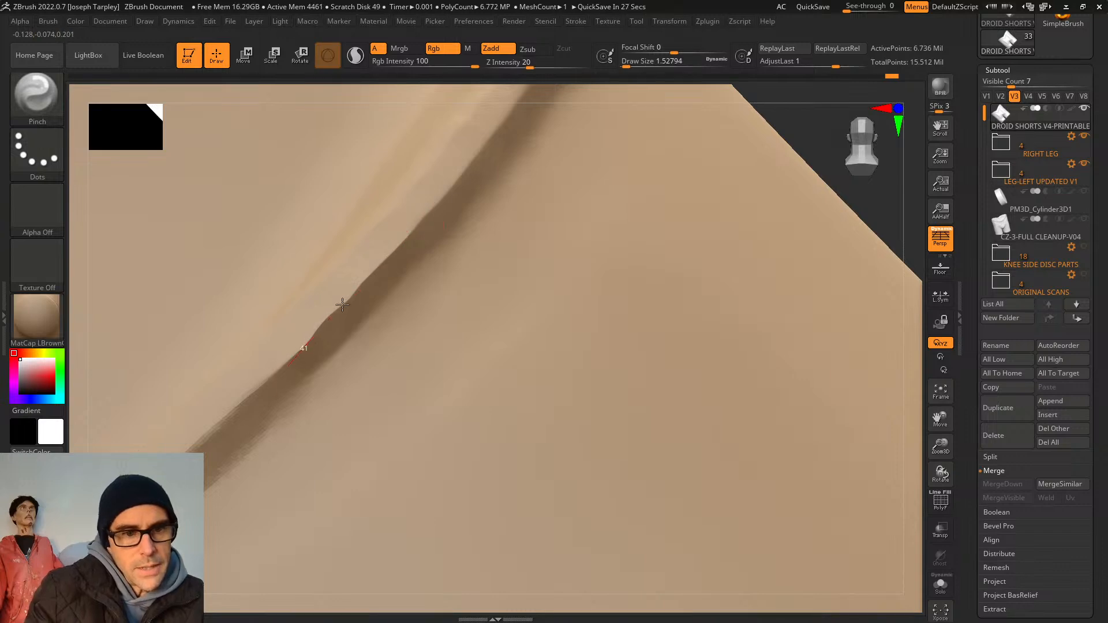
pyautogui.moveTo(342, 304); pyautogui.dragTo(379, 265)
# Inspect the side seam's polygon wireframe from a tilted angle and sharpen the edge with another long Pinch stroke.
pyautogui.moveTo(811, 126); pyautogui.dragTo(812, 126)
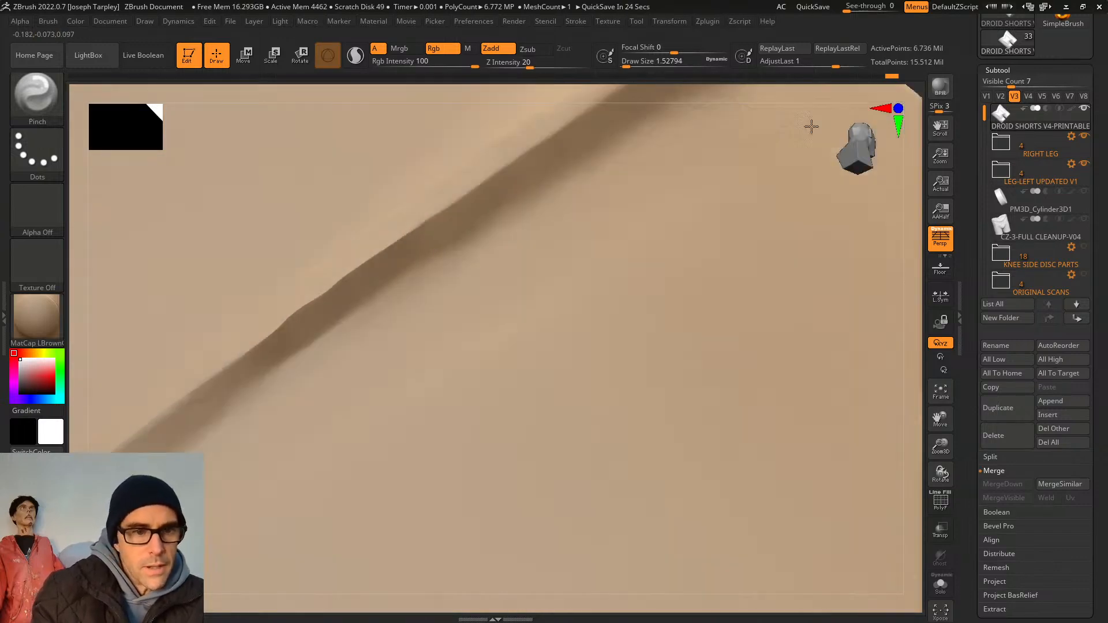
pyautogui.hotkey('shift', 'f')
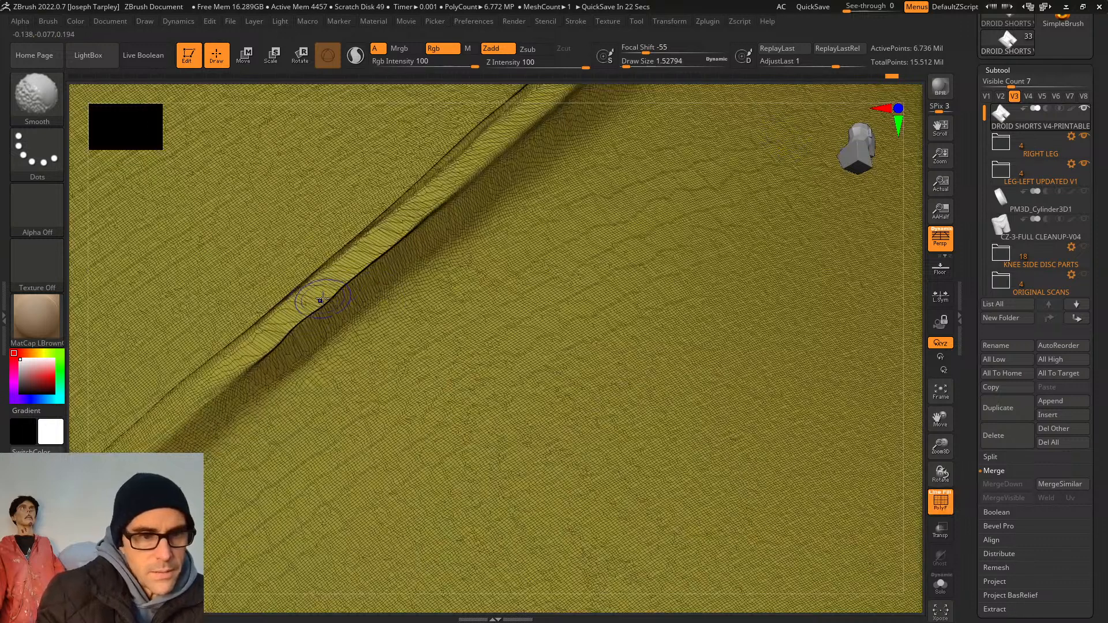
pyautogui.hotkey('shift', 'f')
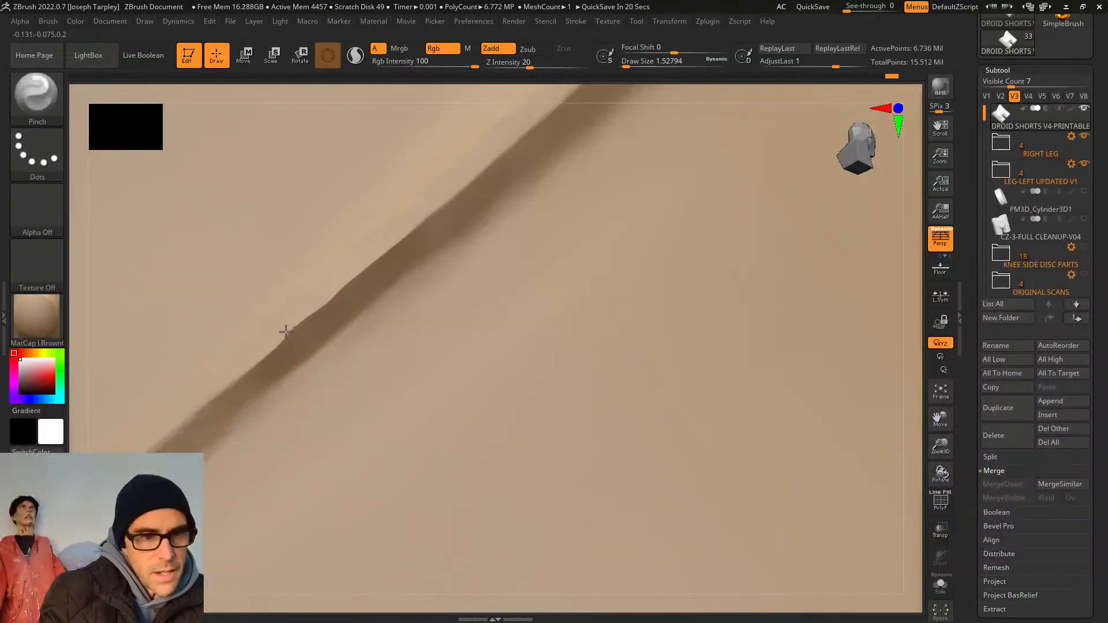
pyautogui.moveTo(298, 325); pyautogui.dragTo(408, 235)
# Frame the whole shorts in a straight-on view and clear any mask.
pyautogui.press('f')
pyautogui.moveTo(774, 379)
pyautogui.keyDown('shift'); pyautogui.mouseDown()
pyautogui.moveTo(809, 389)
pyautogui.moveTo(809, 413)
pyautogui.mouseUp(); pyautogui.keyUp('shift')
pyautogui.keyDown('ctrl'); pyautogui.moveTo(769, 450); pyautogui.dragTo(814, 251); pyautogui.keyUp('ctrl')
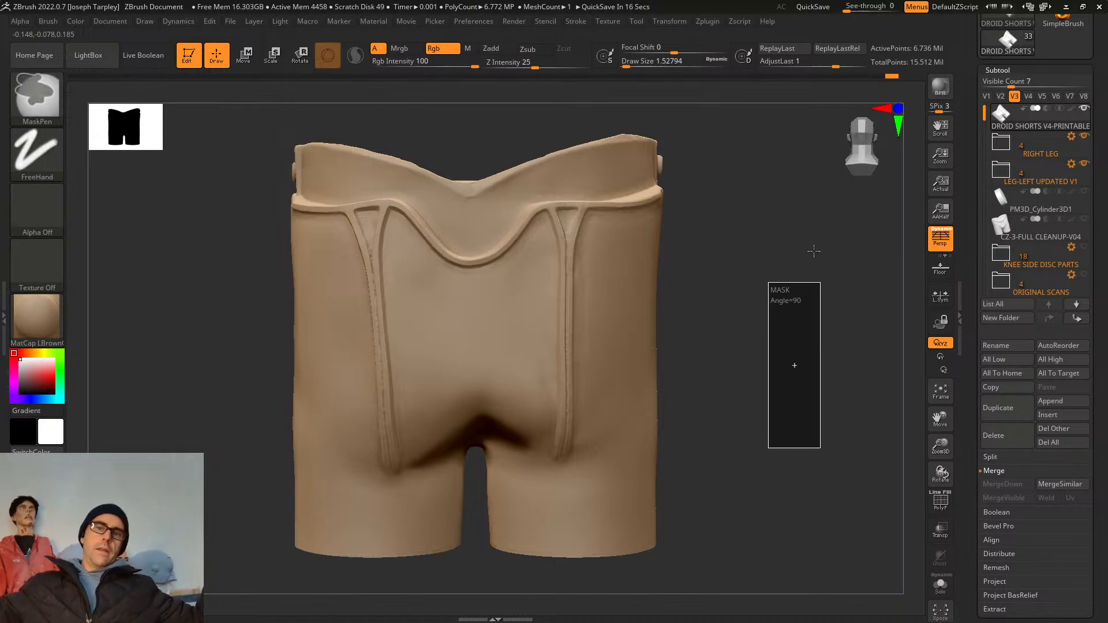
# Isolate the upper side section of the shorts, including the waistband ridge, with a lasso selection.
pyautogui.keyDown('ctrl'); pyautogui.moveTo(813, 251); pyautogui.dragTo(814, 251); pyautogui.keyUp('ctrl')
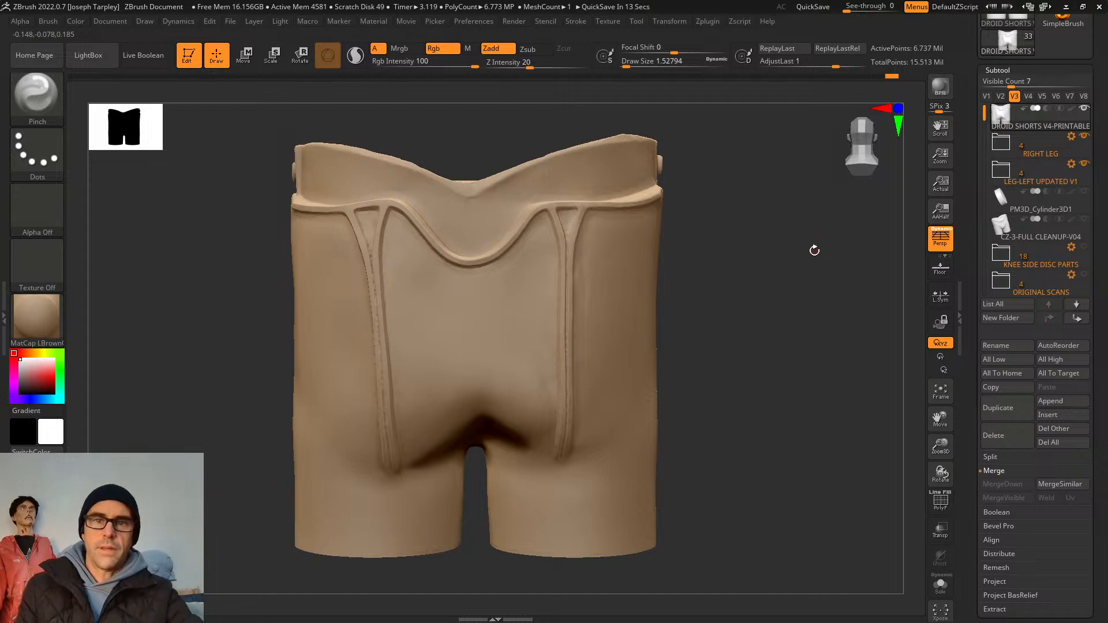
pyautogui.moveTo(726, 371); pyautogui.dragTo(723, 361)
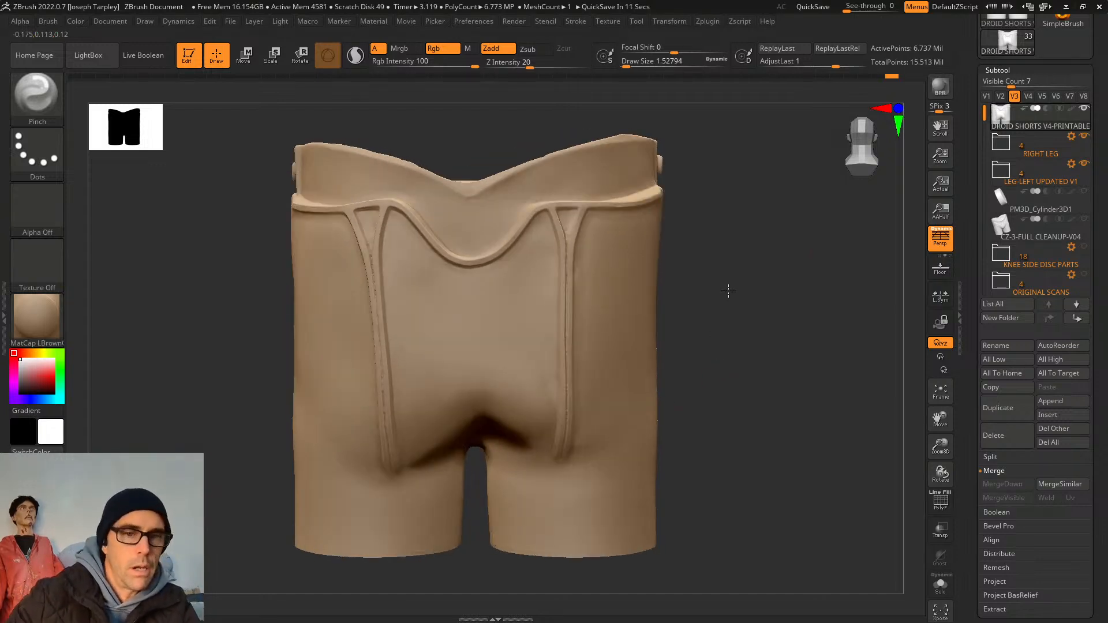
pyautogui.keyDown('alt'); pyautogui.moveTo(729, 290); pyautogui.dragTo(650, 331); pyautogui.keyUp('alt')
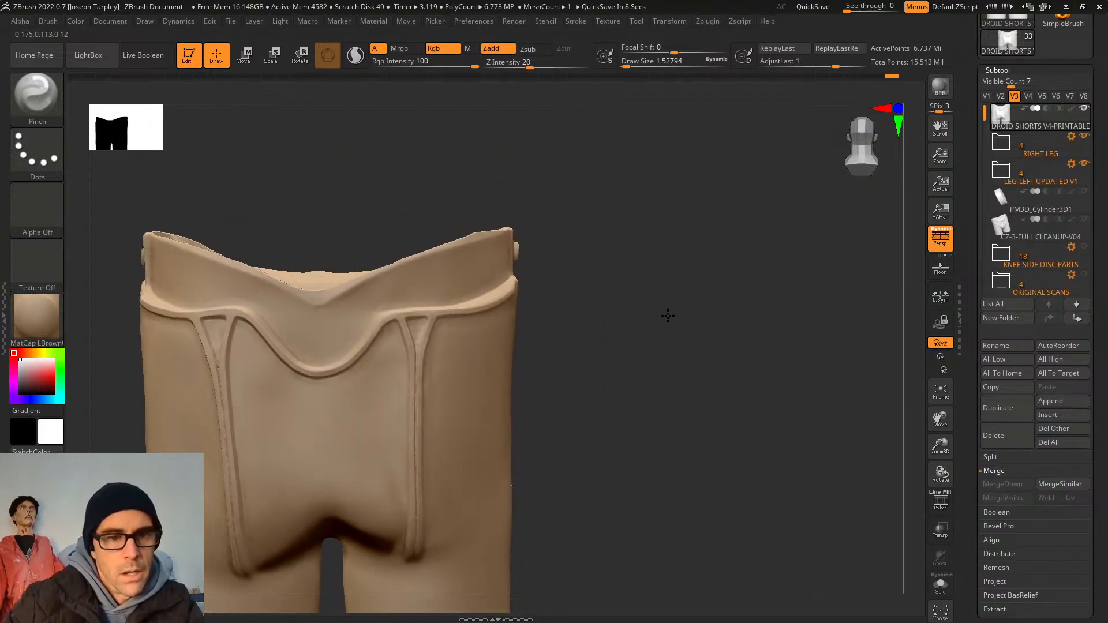
pyautogui.moveTo(635, 281)
pyautogui.keyDown('ctrl'); pyautogui.keyDown('shift'); pyautogui.mouseDown()
pyautogui.moveTo(477, 189)
pyautogui.moveTo(545, 337)
pyautogui.mouseUp(); pyautogui.keyUp('shift'); pyautogui.keyUp('ctrl')
pyautogui.moveTo(637, 326); pyautogui.dragTo(568, 336)
pyautogui.moveTo(214, 407)
pyautogui.keyDown('ctrl'); pyautogui.keyDown('shift'); pyautogui.mouseDown()
pyautogui.moveTo(104, 234)
pyautogui.moveTo(184, 392)
pyautogui.mouseUp(); pyautogui.keyUp('shift'); pyautogui.keyUp('ctrl')
pyautogui.press('f')
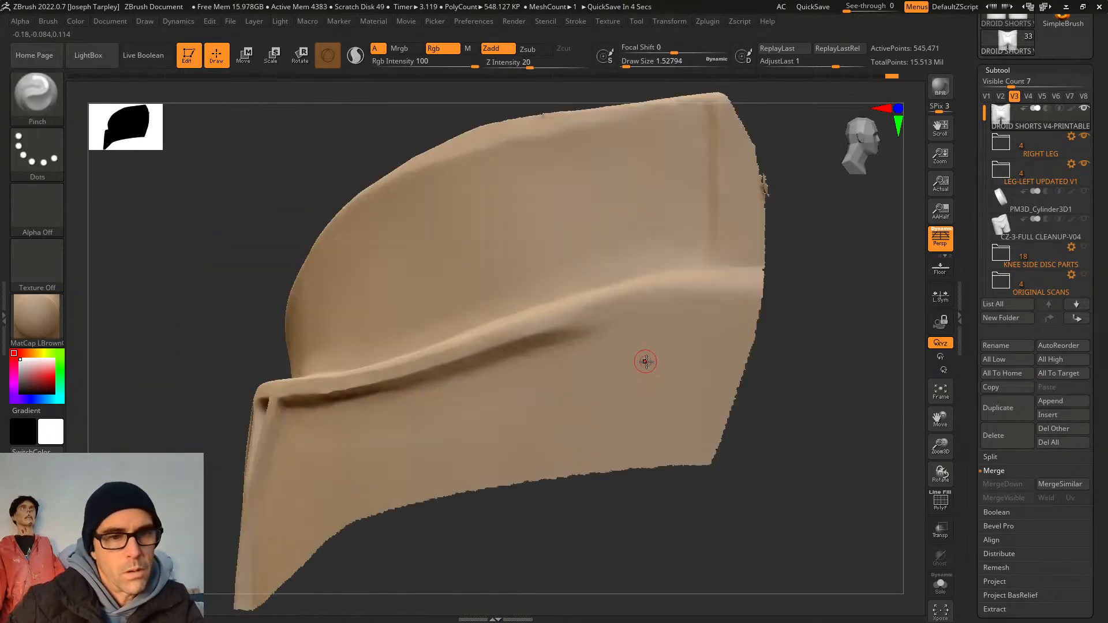
# Hide the stray geometry at the outer side end of the isolated waistband section with a lasso selection.
pyautogui.moveTo(736, 484)
pyautogui.mouseDown()
pyautogui.moveTo(824, 486)
pyautogui.moveTo(829, 504)
pyautogui.mouseUp()
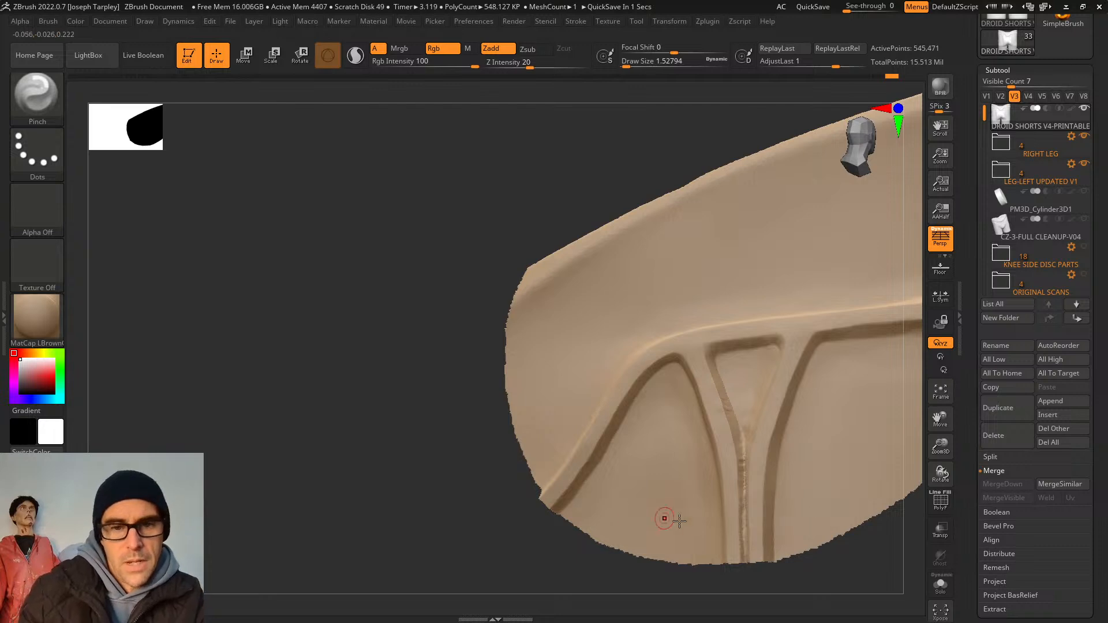
pyautogui.keyDown('alt'); pyautogui.moveTo(857, 559); pyautogui.dragTo(247, 548); pyautogui.keyUp('alt')
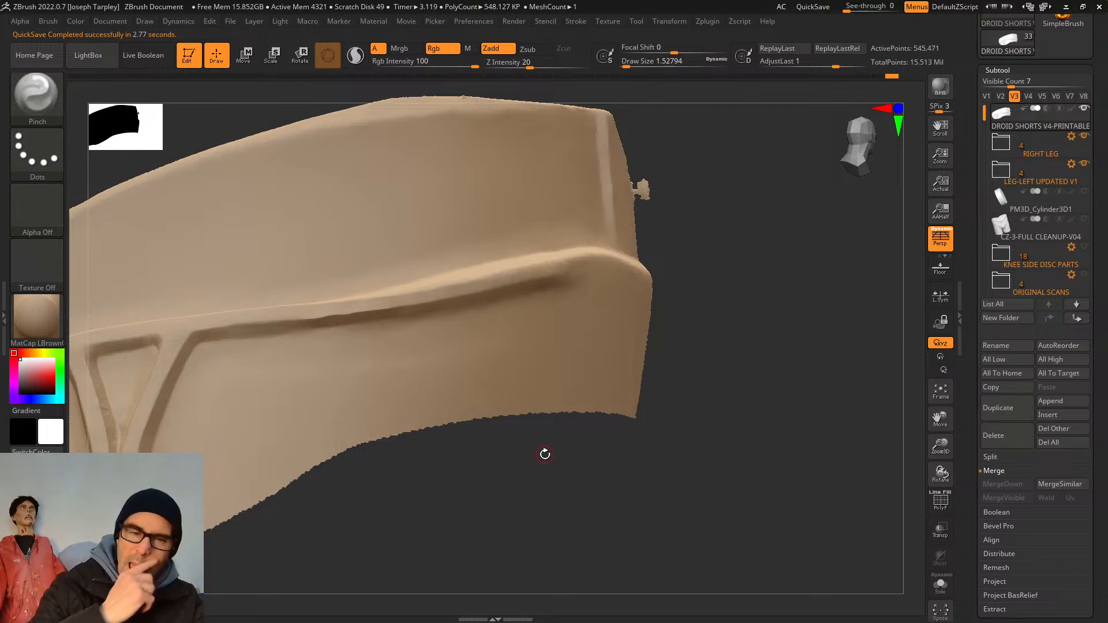
pyautogui.moveTo(729, 292)
pyautogui.mouseDown()
pyautogui.moveTo(729, 334)
pyautogui.moveTo(719, 331)
pyautogui.moveTo(753, 300)
pyautogui.moveTo(649, 118)
pyautogui.moveTo(728, 467)
pyautogui.moveTo(757, 412)
pyautogui.mouseUp()
pyautogui.hotkey('ctrl', 'z')
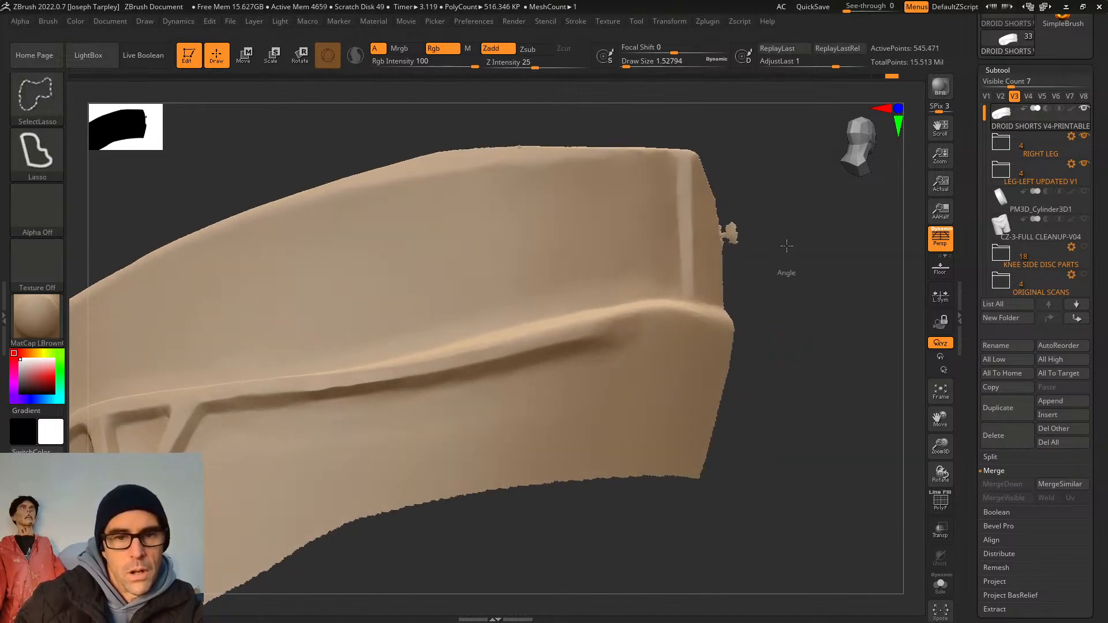
pyautogui.moveTo(785, 300)
pyautogui.keyDown('ctrl'); pyautogui.keyDown('shift'); pyautogui.mouseDown()
pyautogui.moveTo(665, 269)
pyautogui.moveTo(725, 302)
pyautogui.mouseUp(); pyautogui.keyUp('shift'); pyautogui.keyUp('ctrl')
pyautogui.moveTo(789, 395)
pyautogui.mouseDown()
pyautogui.moveTo(816, 399)
pyautogui.moveTo(811, 363)
pyautogui.moveTo(770, 430)
pyautogui.mouseUp()
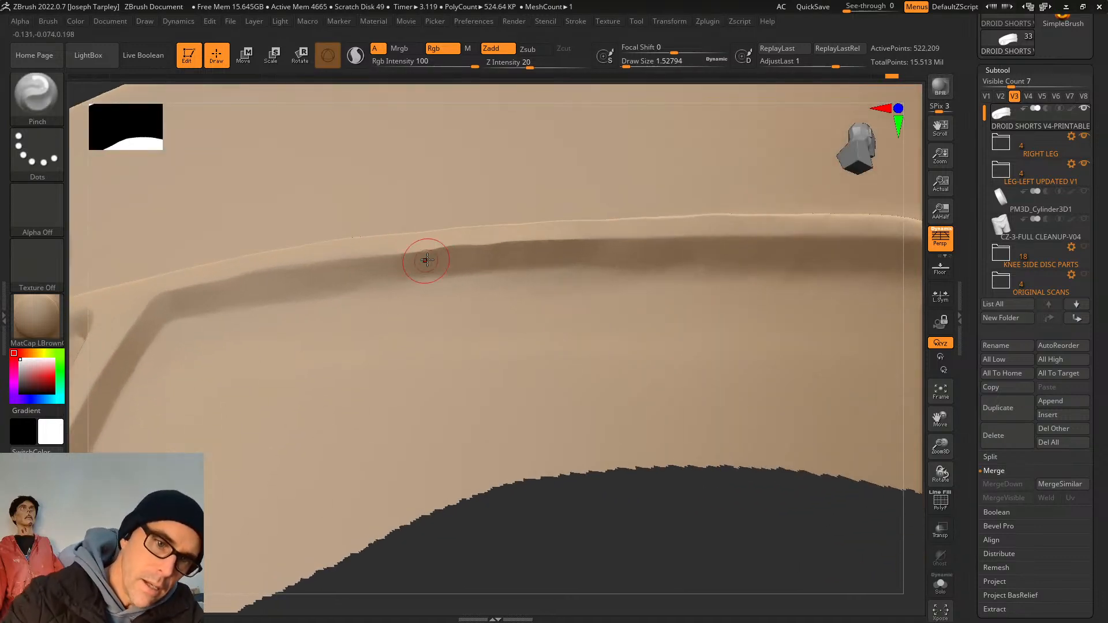
# Sharpen the crease under the waistband ridge beside the Y-shaped seam with the Pinch brush at draw size 1.53.
pyautogui.moveTo(430, 249)
pyautogui.mouseDown()
pyautogui.moveTo(562, 244)
pyautogui.moveTo(493, 246)
pyautogui.mouseUp()
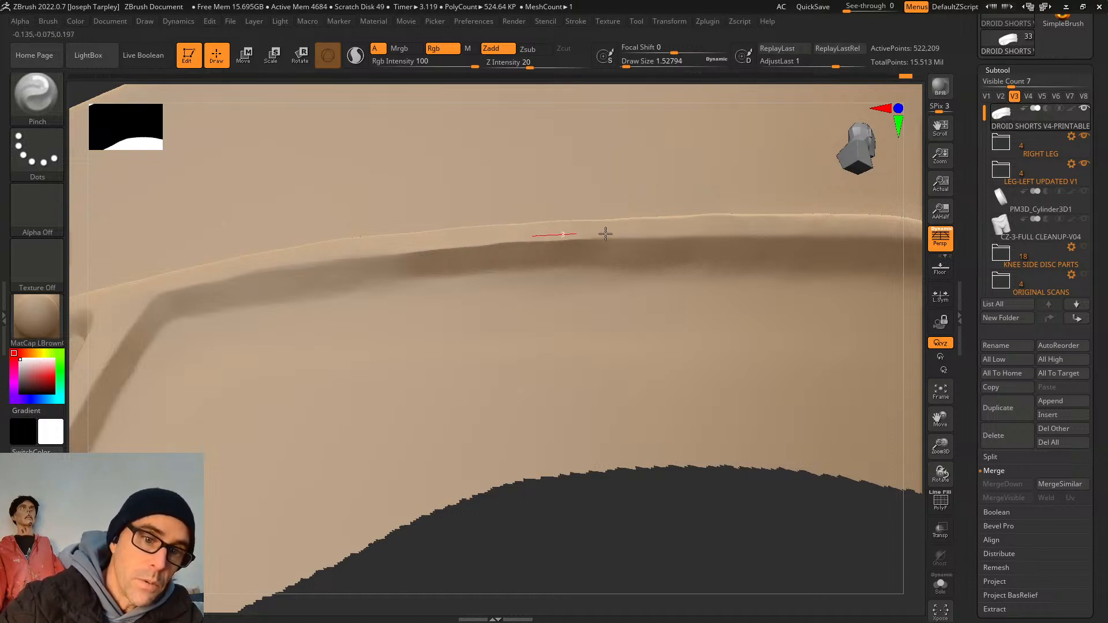
pyautogui.moveTo(605, 234)
pyautogui.mouseDown()
pyautogui.moveTo(502, 247)
pyautogui.moveTo(531, 244)
pyautogui.mouseUp()
pyautogui.press('space')
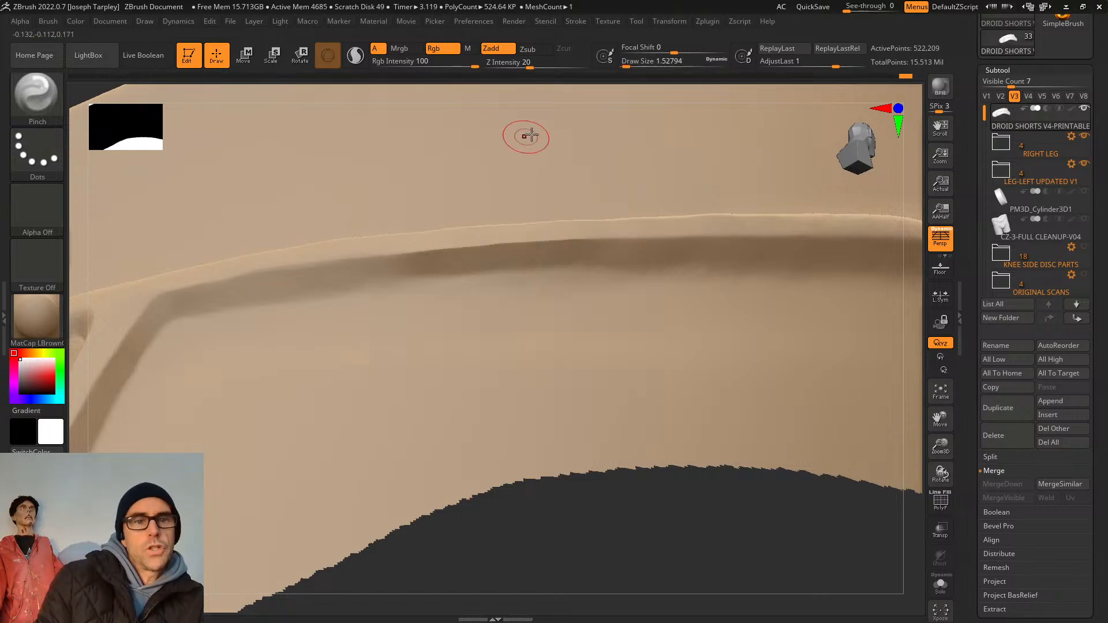
pyautogui.moveTo(556, 81)
pyautogui.mouseDown()
pyautogui.moveTo(558, 130)
pyautogui.moveTo(564, 123)
pyautogui.mouseUp()
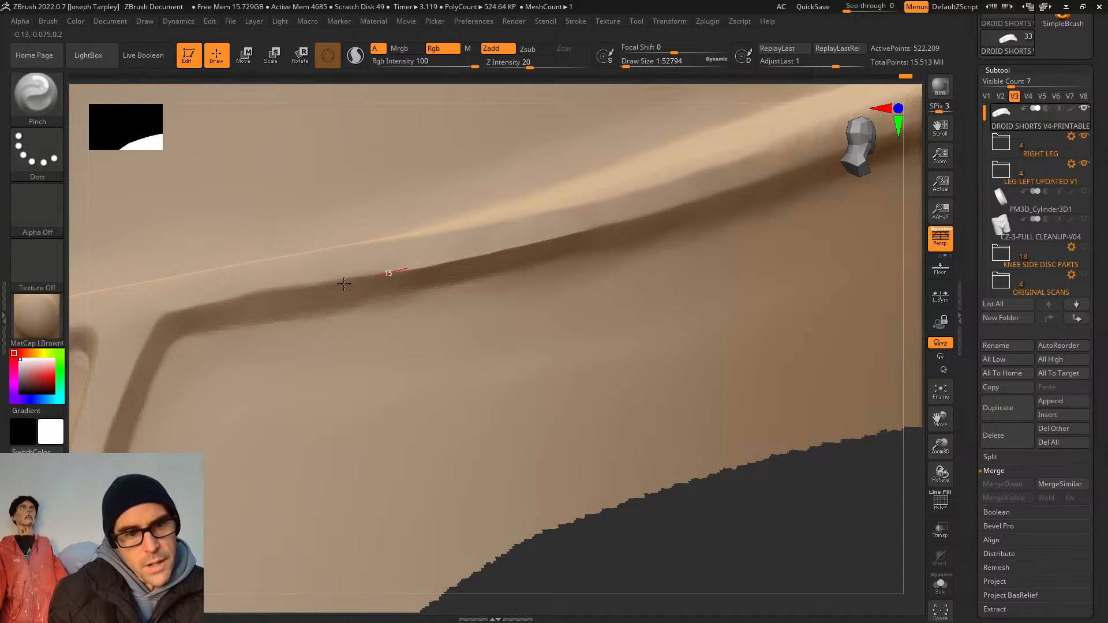
pyautogui.moveTo(344, 284); pyautogui.dragTo(258, 290)
# Pinch the lower boundary of the ridge's underside along the stretch leading to the outer side of the shorts.
pyautogui.moveTo(776, 521)
pyautogui.mouseDown()
pyautogui.moveTo(606, 517)
pyautogui.moveTo(476, 343)
pyautogui.mouseUp()
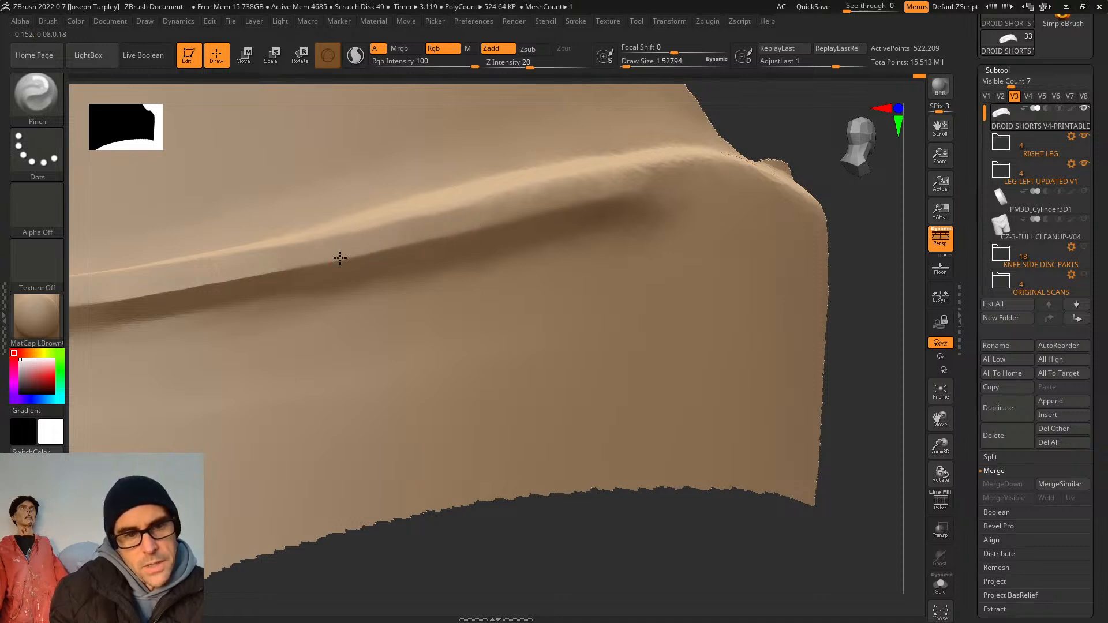
pyautogui.moveTo(577, 502); pyautogui.dragTo(502, 427)
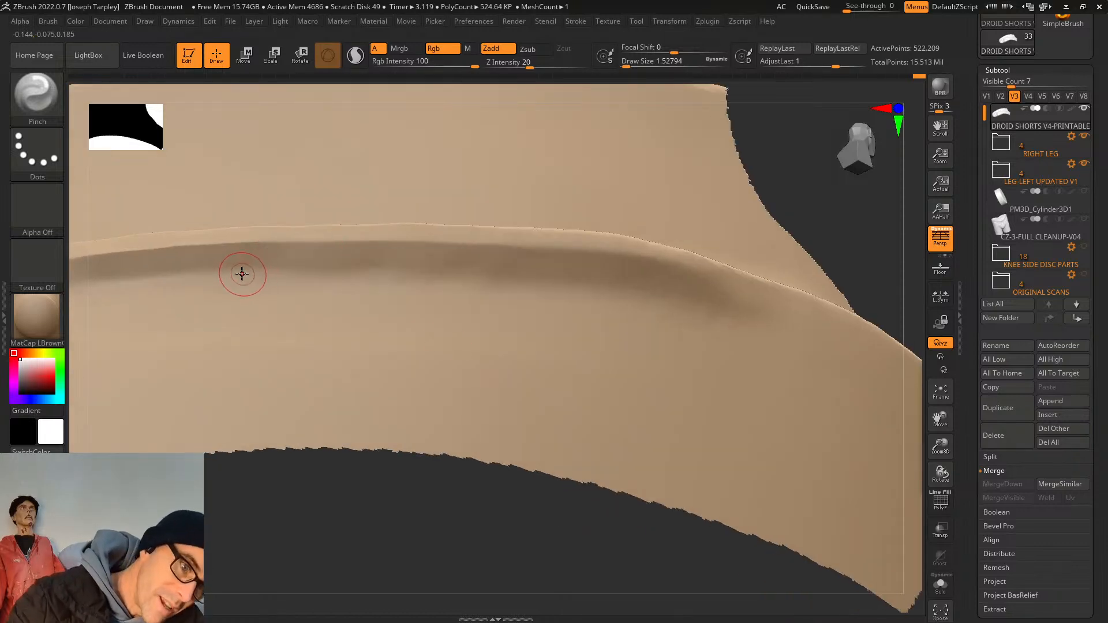
pyautogui.moveTo(280, 267); pyautogui.dragTo(403, 277)
pyautogui.moveTo(208, 267); pyautogui.dragTo(355, 274)
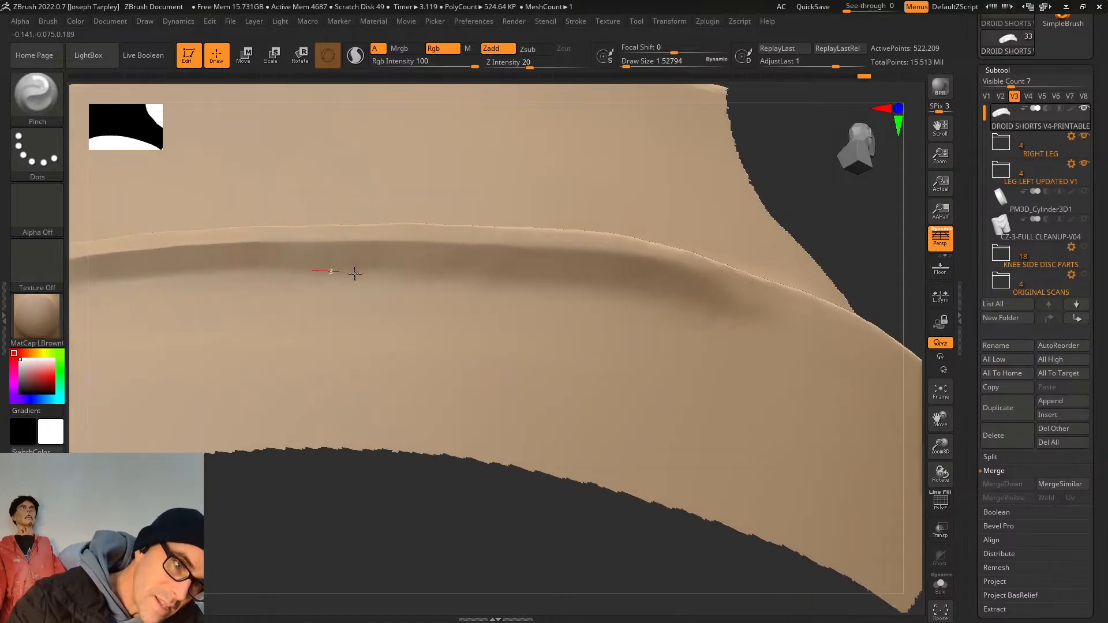
pyautogui.moveTo(244, 271); pyautogui.dragTo(341, 271)
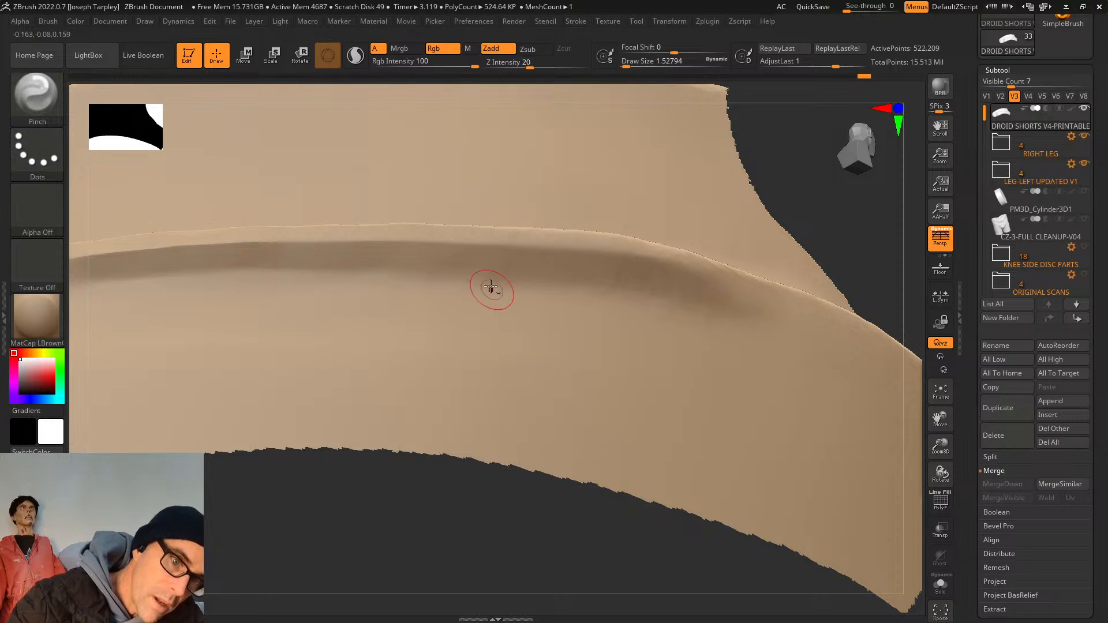
# Continue pinching the lower boundary of the ridge's underside from the Y-shaped seam to the middle of the ridge.
pyautogui.moveTo(819, 240); pyautogui.dragTo(809, 296)
pyautogui.keyDown('alt'); pyautogui.moveTo(495, 543); pyautogui.dragTo(658, 488); pyautogui.keyUp('alt')
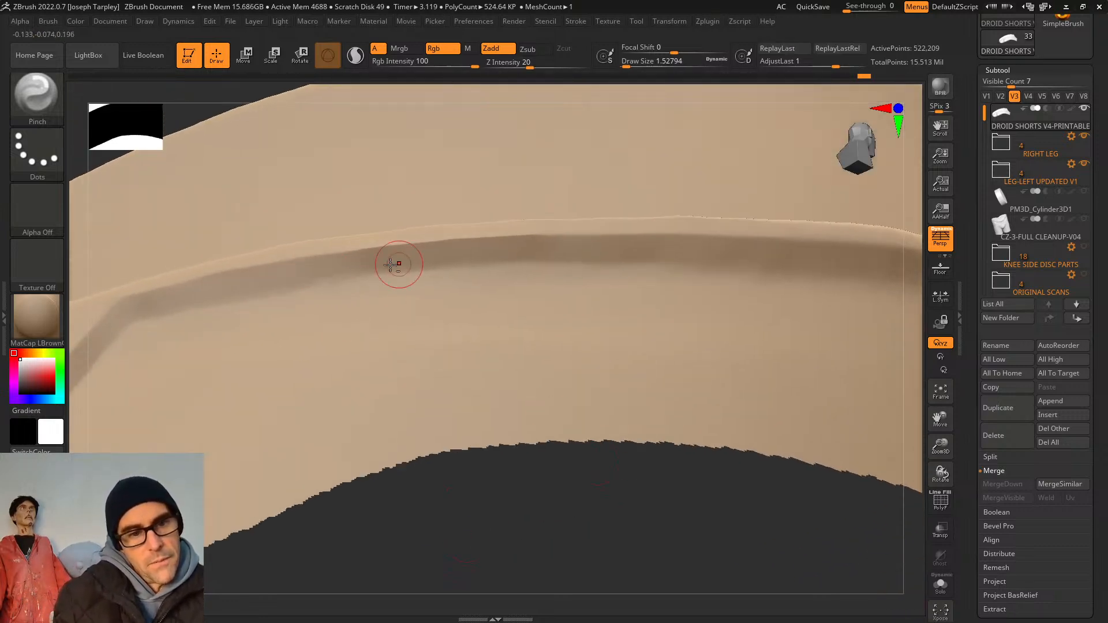
pyautogui.moveTo(263, 293); pyautogui.dragTo(418, 264)
pyautogui.moveTo(289, 282)
pyautogui.mouseDown()
pyautogui.moveTo(391, 267)
pyautogui.moveTo(284, 286)
pyautogui.mouseUp()
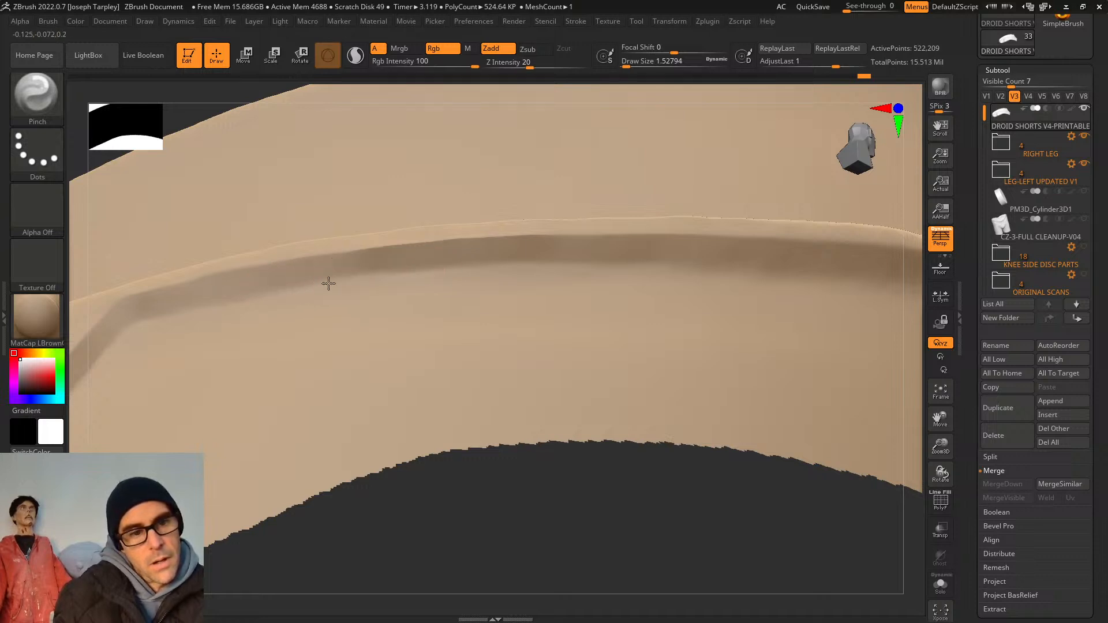
pyautogui.moveTo(139, 317)
pyautogui.mouseDown()
pyautogui.moveTo(311, 277)
pyautogui.moveTo(292, 285)
pyautogui.mouseUp()
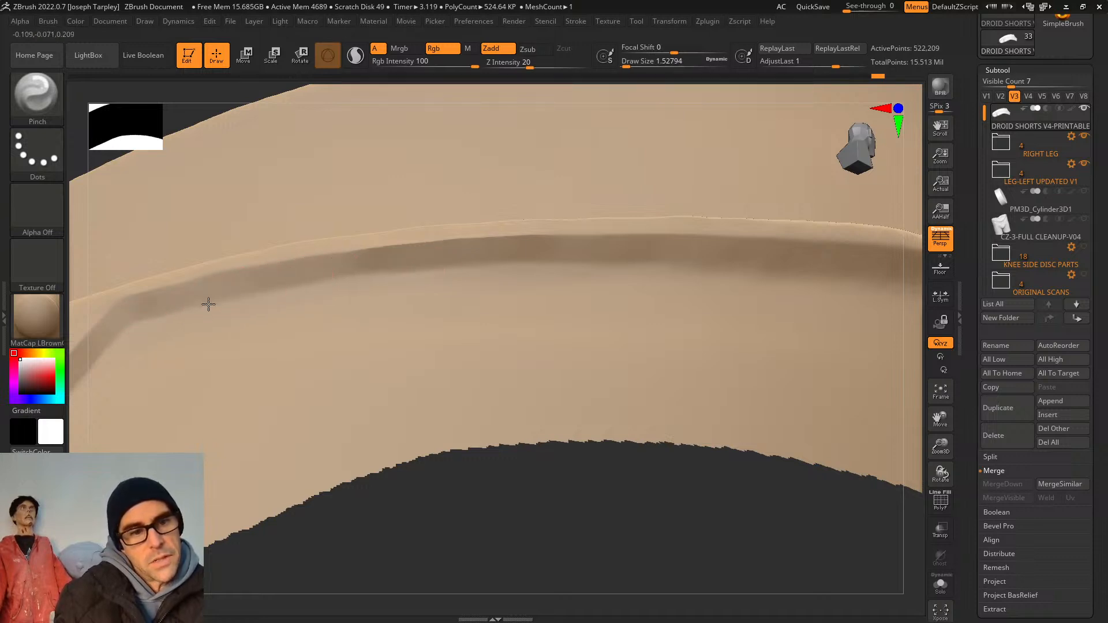
pyautogui.moveTo(208, 304); pyautogui.dragTo(361, 273)
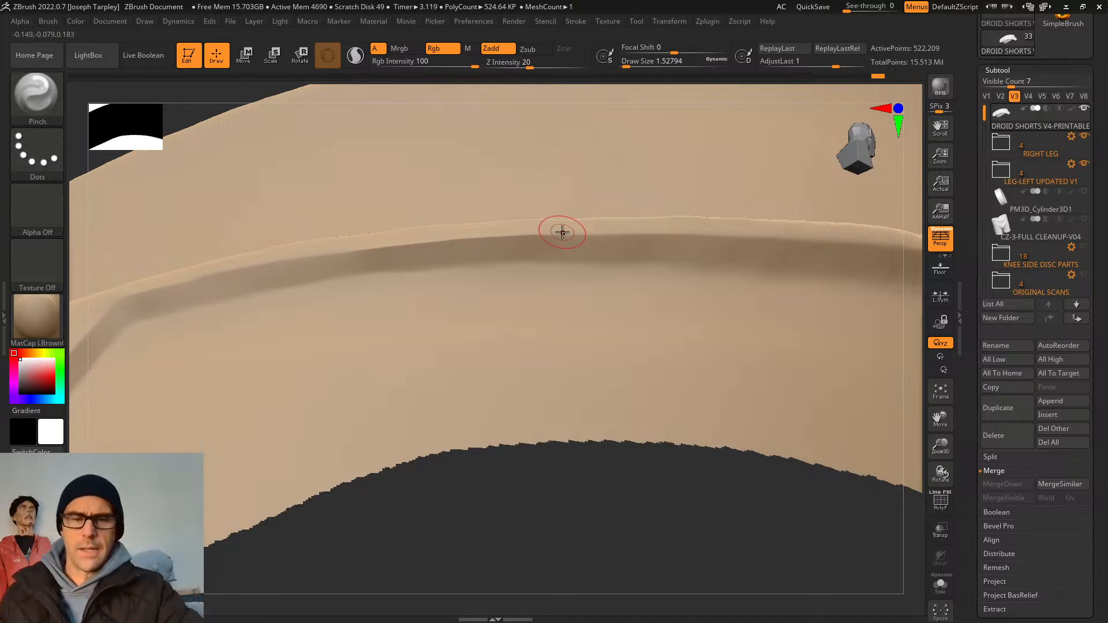
# Switch to the hPolish brush at a draw size of about 1.82 and smooth the ridge near the triangular recess.
pyautogui.press('f')
pyautogui.press('f')
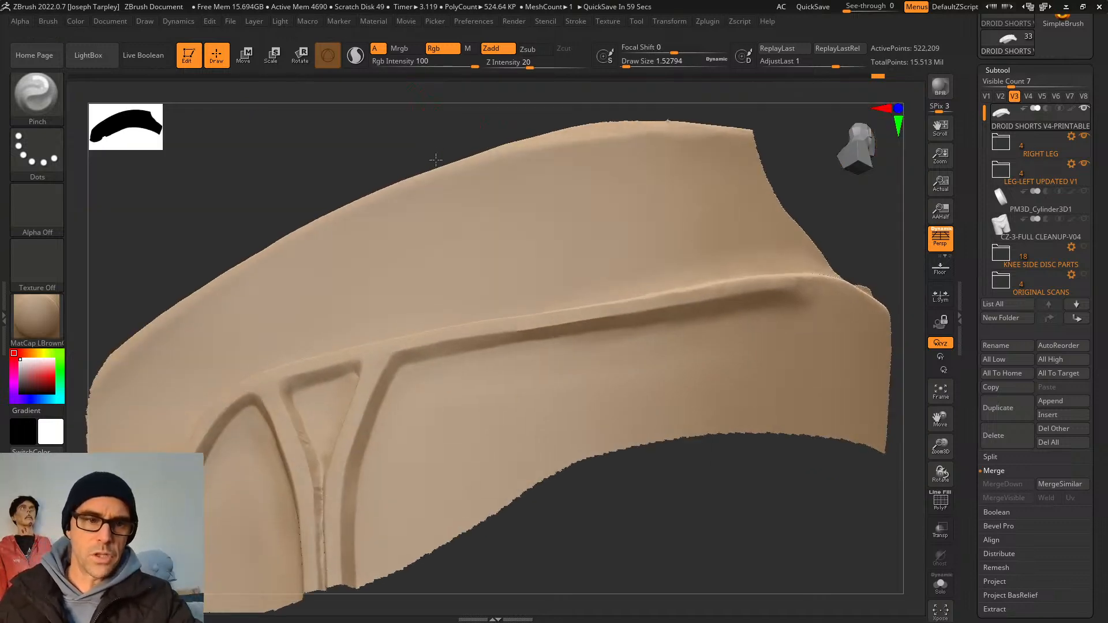
pyautogui.moveTo(435, 160); pyautogui.dragTo(440, 196)
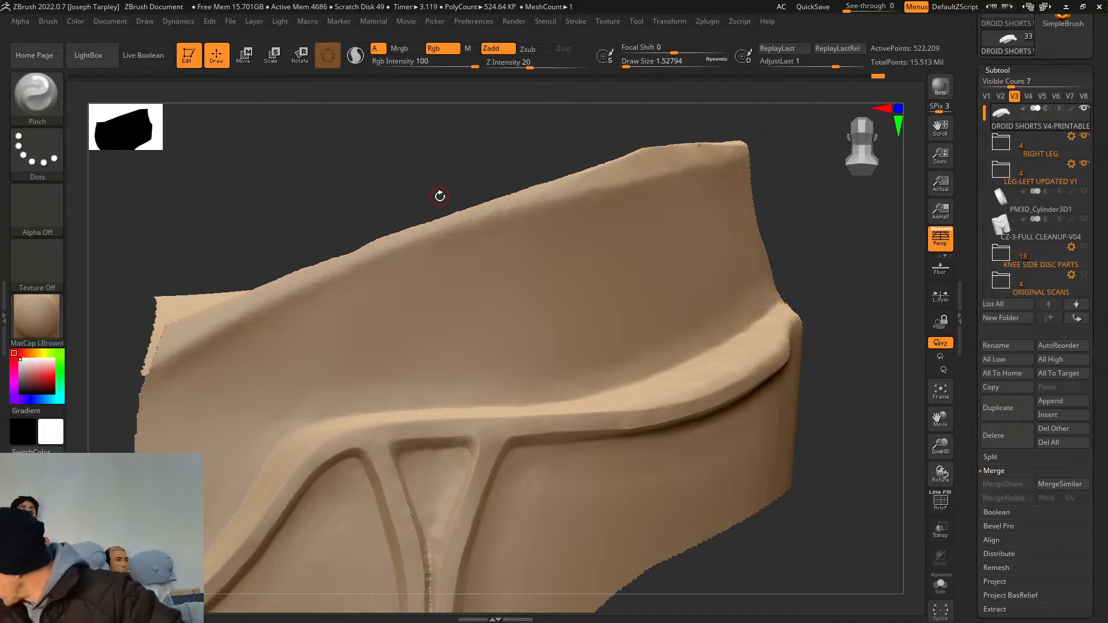
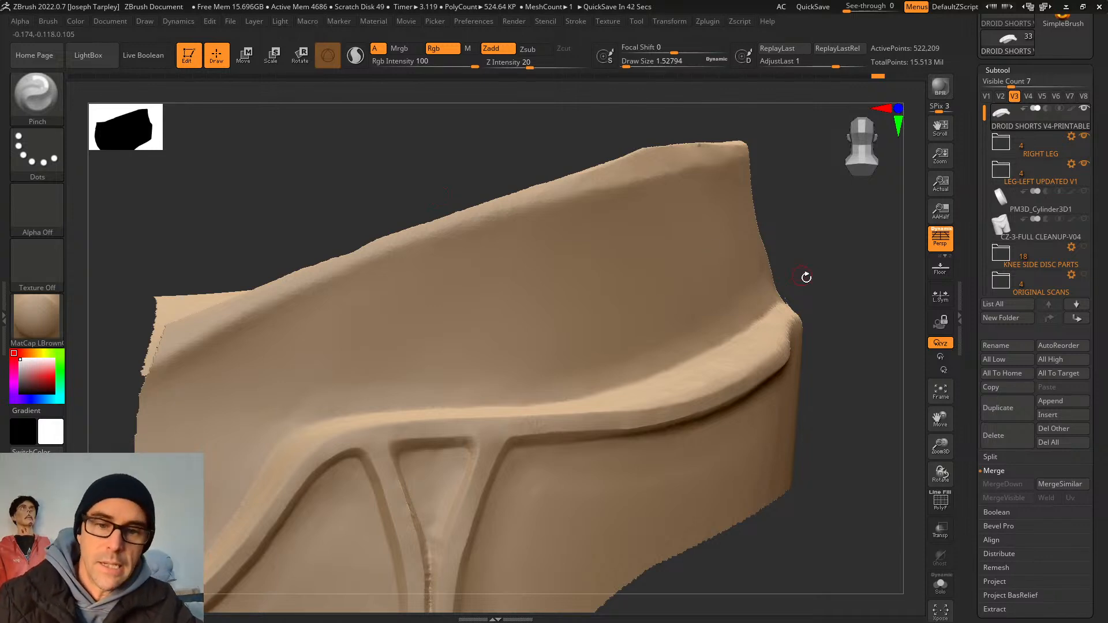
pyautogui.moveTo(807, 277)
pyautogui.mouseDown()
pyautogui.moveTo(818, 249)
pyautogui.moveTo(837, 253)
pyautogui.moveTo(813, 381)
pyautogui.mouseUp()
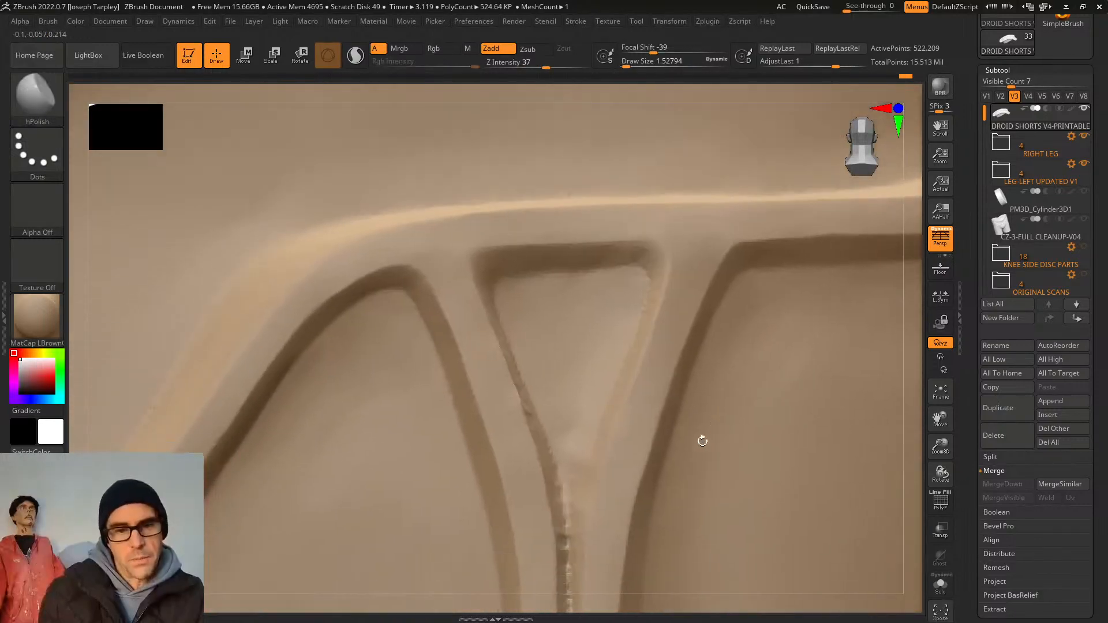
pyautogui.keyDown('alt'); pyautogui.moveTo(703, 441); pyautogui.dragTo(625, 504, button='right'); pyautogui.keyUp('alt')
pyautogui.moveTo(904, 365)
pyautogui.mouseDown(button='right')
pyautogui.moveTo(915, 404)
pyautogui.moveTo(383, 297)
pyautogui.mouseUp(button='right')
pyautogui.press('space')
pyautogui.moveTo(414, 286); pyautogui.dragTo(411, 285)
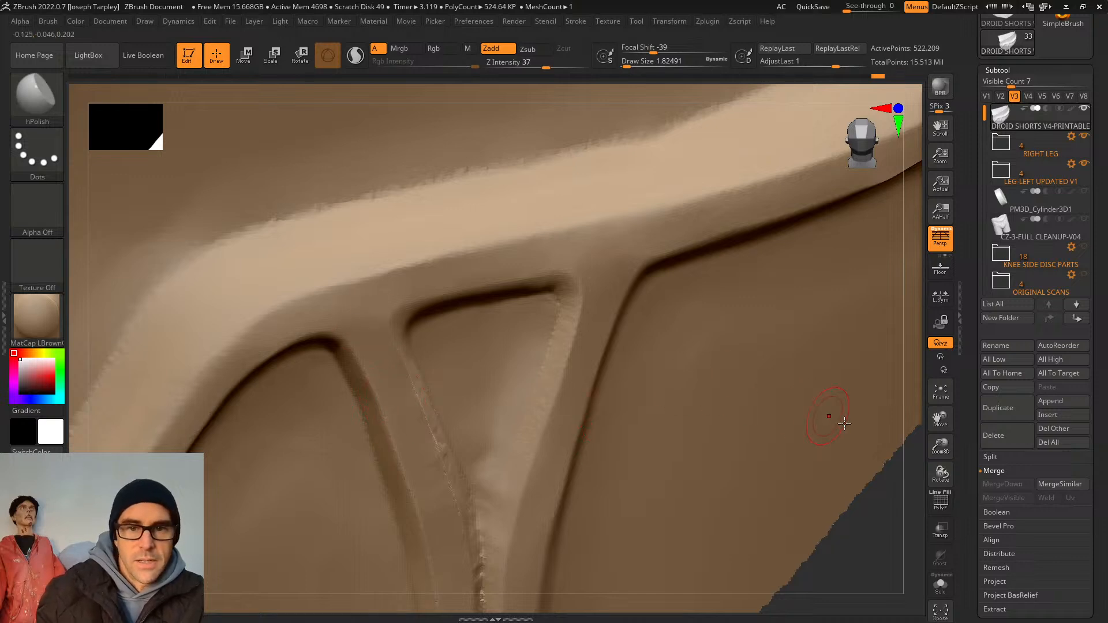
# Flatten the narrow outer face and underside of the waistband ridge with hPolish, from the Y-shaped seam toward the side.
pyautogui.moveTo(884, 546); pyautogui.dragTo(734, 435)
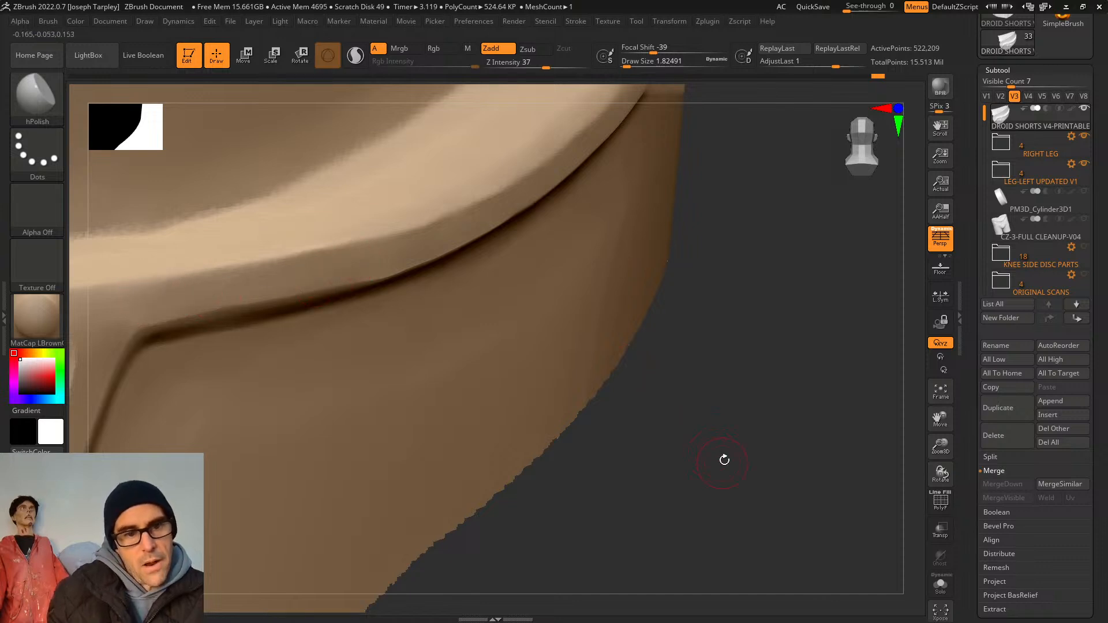
pyautogui.moveTo(724, 460); pyautogui.dragTo(392, 290)
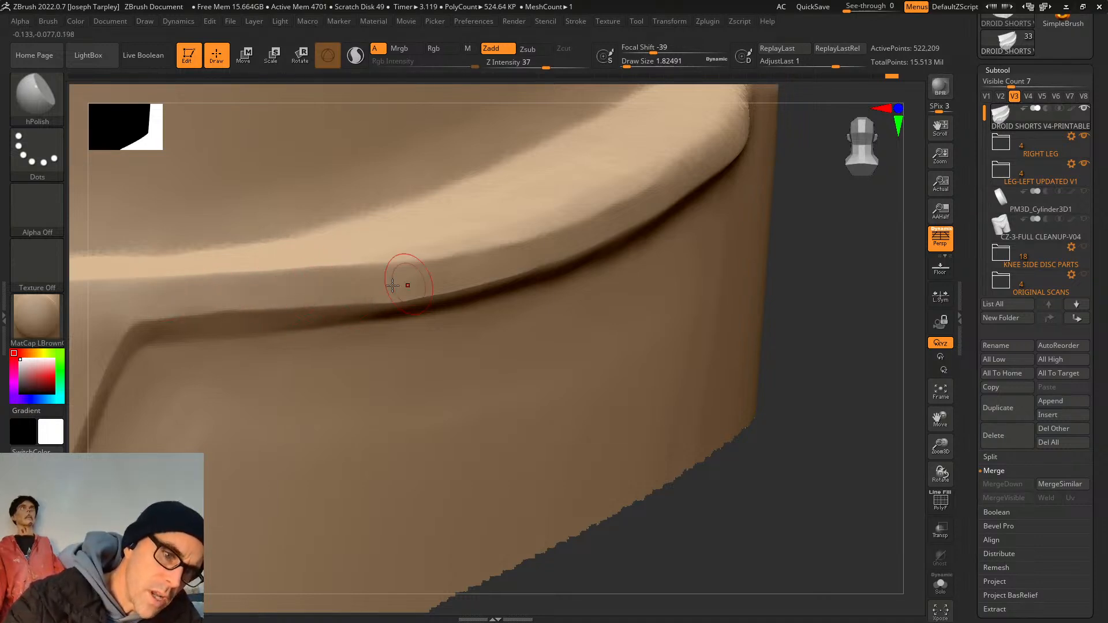
pyautogui.moveTo(737, 569); pyautogui.dragTo(391, 330)
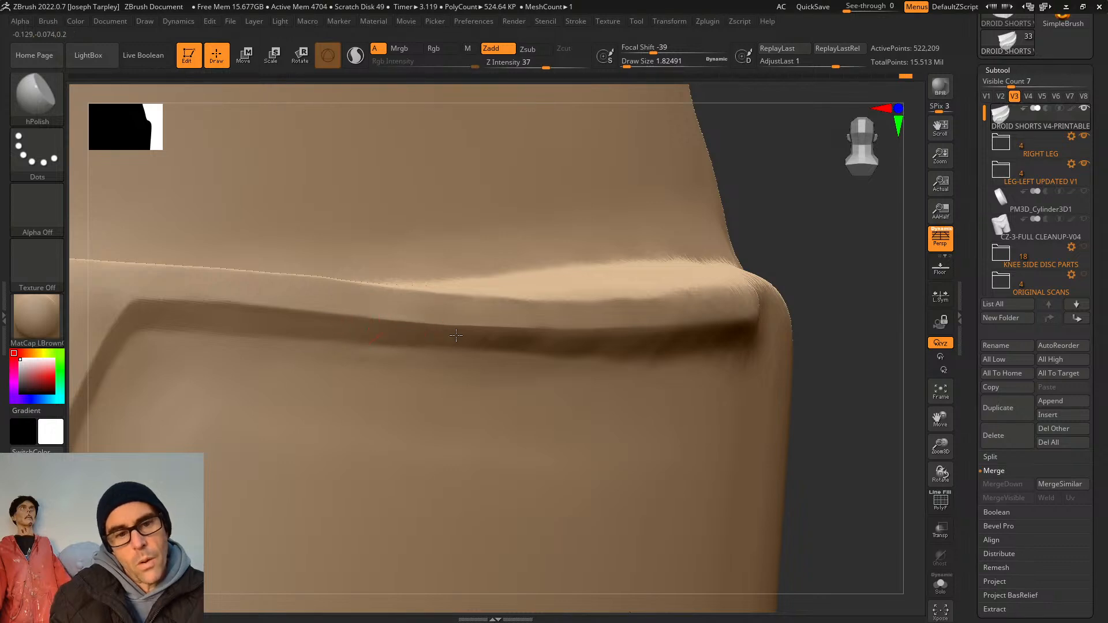
pyautogui.moveTo(847, 312); pyautogui.dragTo(771, 272)
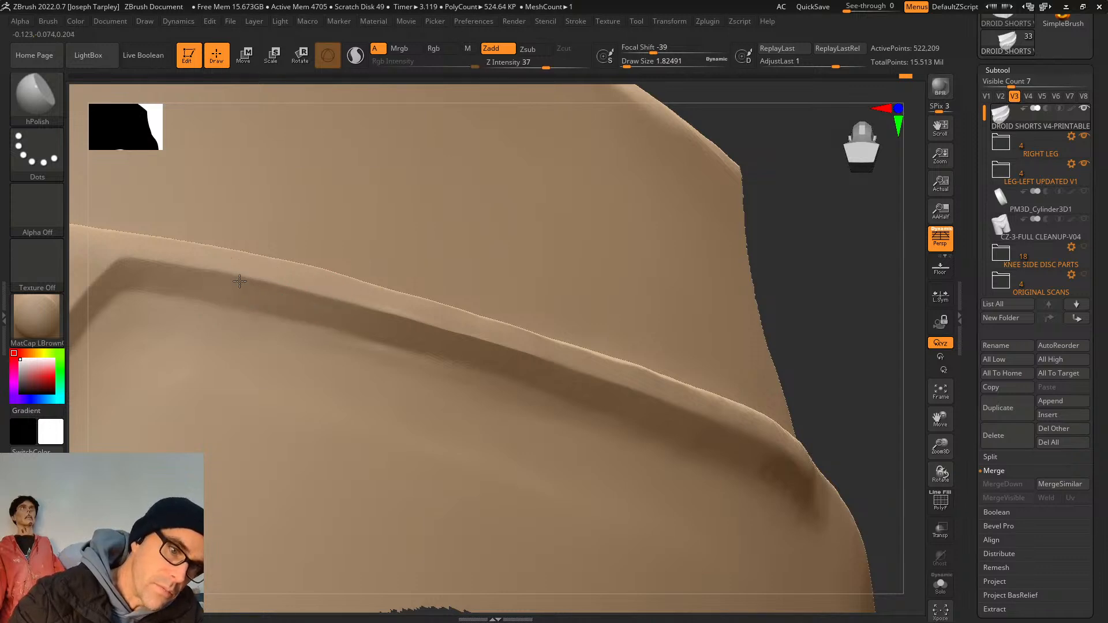
pyautogui.moveTo(295, 303); pyautogui.dragTo(192, 279)
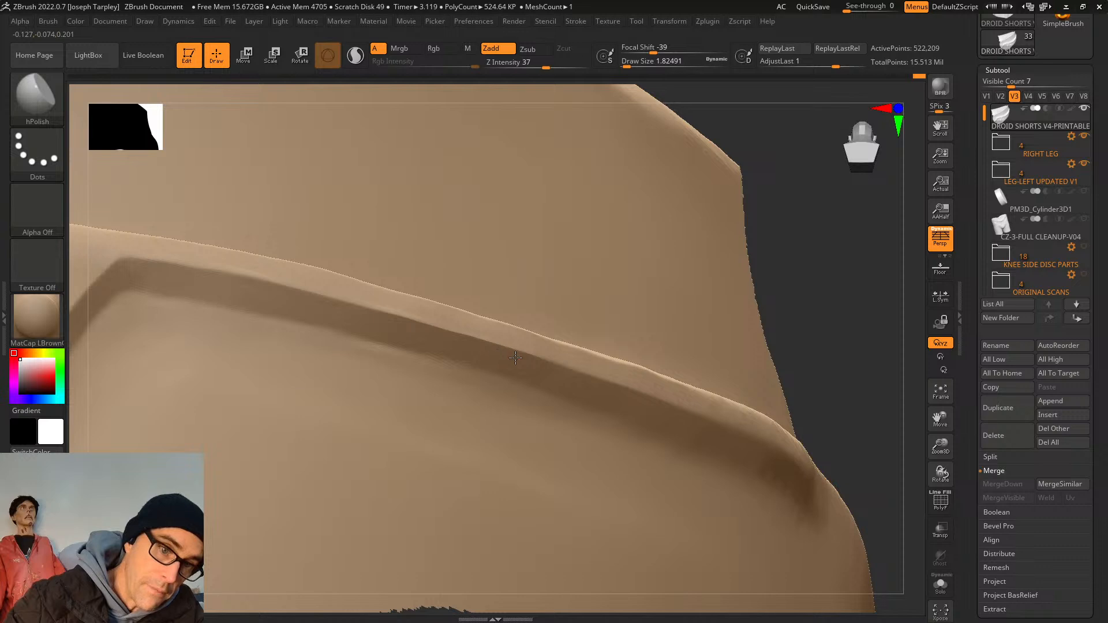
pyautogui.moveTo(811, 308)
pyautogui.mouseDown()
pyautogui.moveTo(838, 312)
pyautogui.moveTo(846, 327)
pyautogui.moveTo(745, 288)
pyautogui.moveTo(791, 300)
pyautogui.mouseUp()
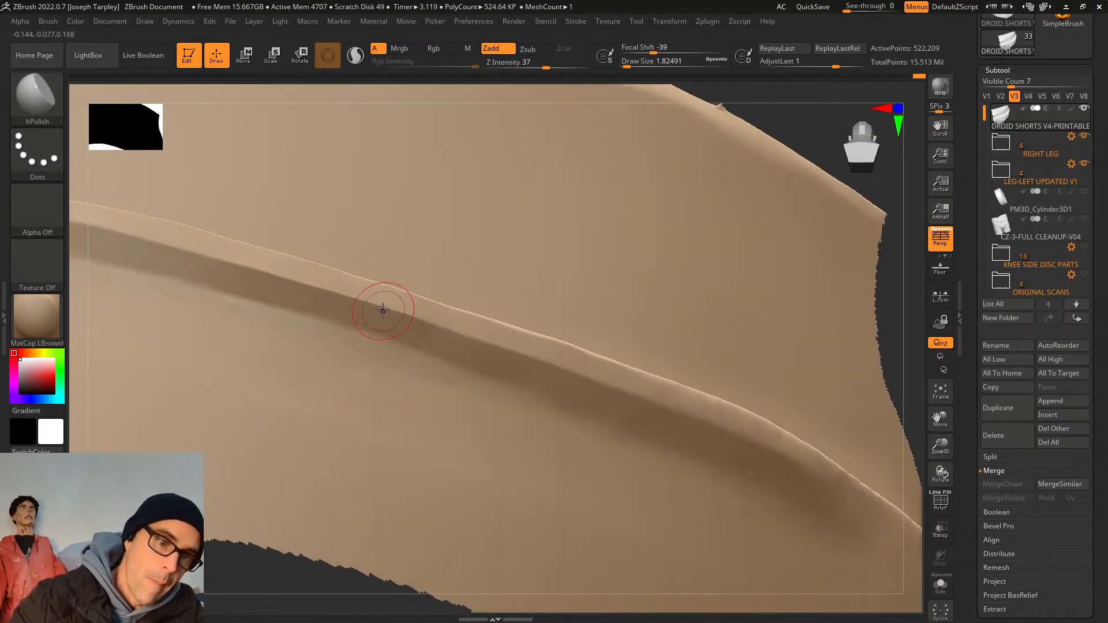
pyautogui.moveTo(445, 316); pyautogui.dragTo(359, 290)
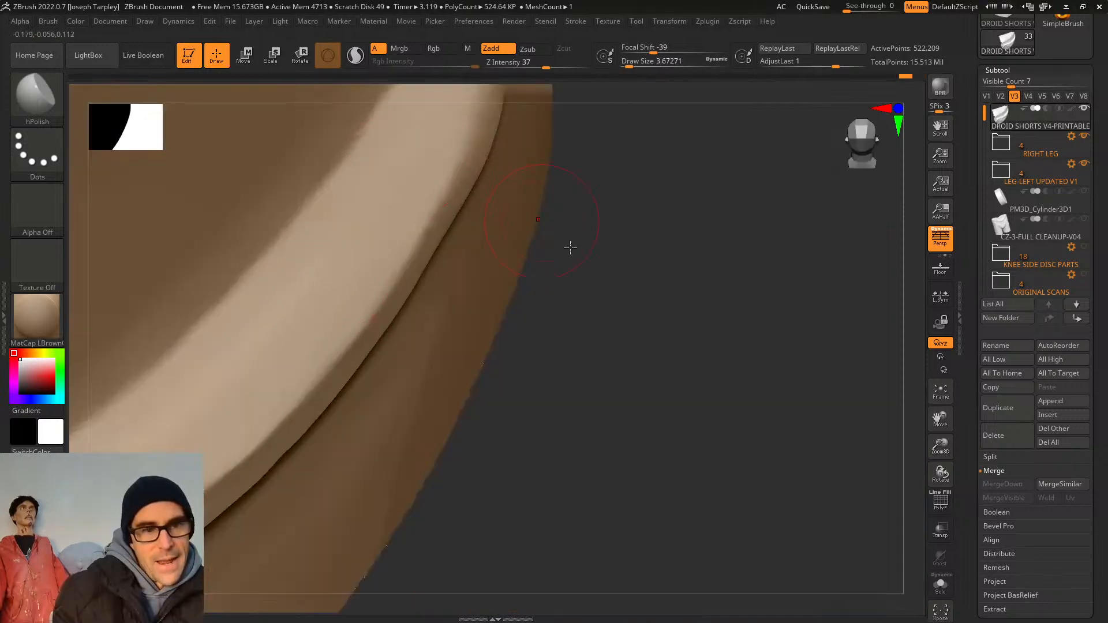
# Enlarge the hPolish brush to a draw size of about 3.67 and flatten the top of the ridge's curved side portion.
pyautogui.moveTo(569, 247); pyautogui.dragTo(486, 224)
pyautogui.moveTo(451, 151); pyautogui.dragTo(427, 211)
pyautogui.moveTo(384, 242)
pyautogui.mouseDown()
pyautogui.moveTo(473, 138)
pyautogui.moveTo(397, 232)
pyautogui.mouseUp()
pyautogui.moveTo(491, 165); pyautogui.dragTo(401, 259)
pyautogui.moveTo(516, 152); pyautogui.dragTo(410, 240)
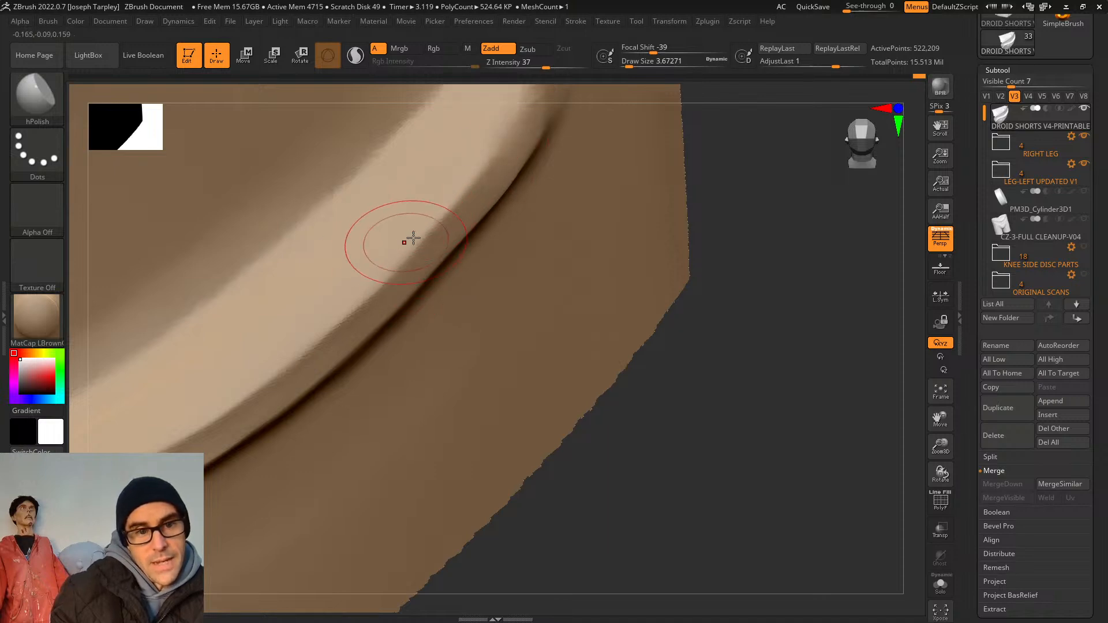
pyautogui.moveTo(482, 153)
pyautogui.mouseDown()
pyautogui.moveTo(386, 256)
pyautogui.moveTo(475, 156)
pyautogui.mouseUp()
# Polish the outer edge of the ridge along its side bend into a cleaner, more even bevel.
pyautogui.moveTo(715, 322); pyautogui.dragTo(728, 290)
pyautogui.moveTo(408, 205)
pyautogui.mouseDown()
pyautogui.moveTo(376, 254)
pyautogui.moveTo(388, 258)
pyautogui.moveTo(374, 262)
pyautogui.mouseUp()
pyautogui.moveTo(471, 180); pyautogui.dragTo(386, 294)
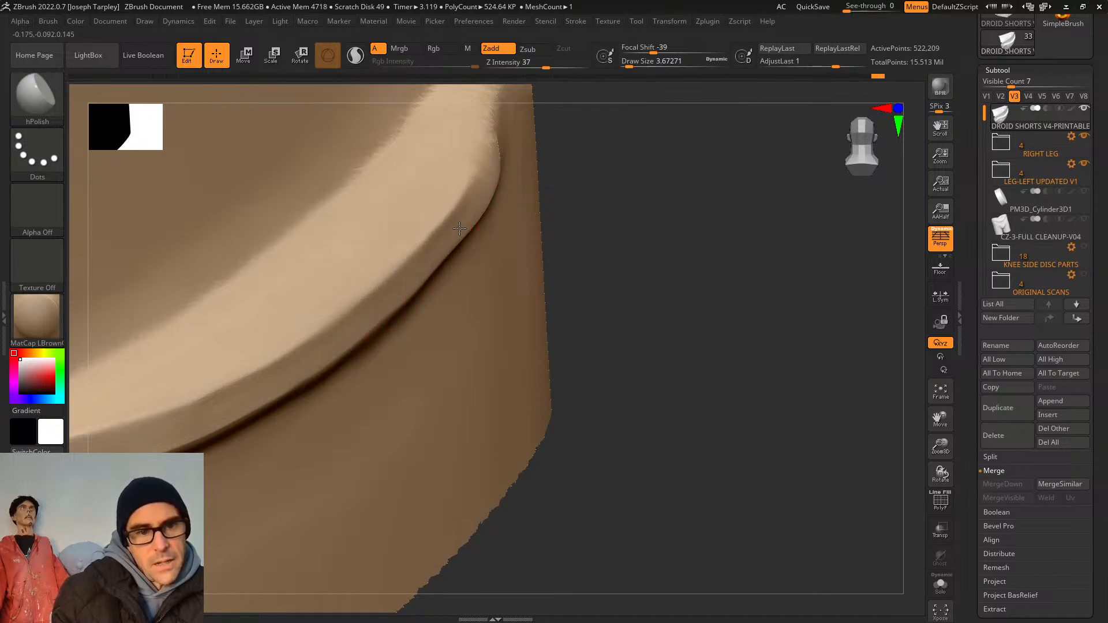
pyautogui.moveTo(456, 182); pyautogui.dragTo(323, 294)
pyautogui.moveTo(381, 243); pyautogui.dragTo(283, 337)
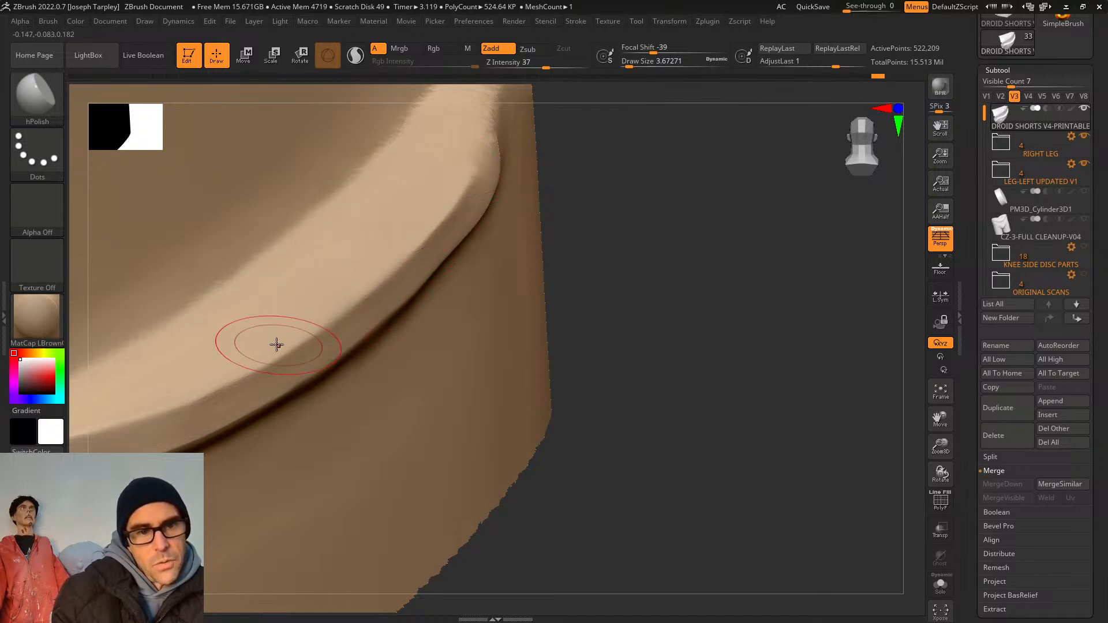
pyautogui.moveTo(441, 202); pyautogui.dragTo(323, 300)
pyautogui.moveTo(450, 193); pyautogui.dragTo(346, 292)
pyautogui.moveTo(462, 191); pyautogui.dragTo(364, 279)
# Polish the shaded underside of the ridge near the side end, working from a lower viewing angle.
pyautogui.moveTo(616, 274)
pyautogui.mouseDown()
pyautogui.moveTo(610, 206)
pyautogui.moveTo(596, 183)
pyautogui.moveTo(581, 208)
pyautogui.moveTo(378, 307)
pyautogui.mouseUp()
pyautogui.moveTo(493, 293); pyautogui.dragTo(385, 304)
pyautogui.moveTo(506, 267)
pyautogui.mouseDown()
pyautogui.moveTo(374, 277)
pyautogui.moveTo(413, 269)
pyautogui.mouseUp()
pyautogui.moveTo(505, 253); pyautogui.dragTo(422, 265)
pyautogui.moveTo(530, 248); pyautogui.dragTo(398, 270)
pyautogui.moveTo(598, 257); pyautogui.dragTo(439, 266)
pyautogui.moveTo(601, 262); pyautogui.dragTo(519, 269)
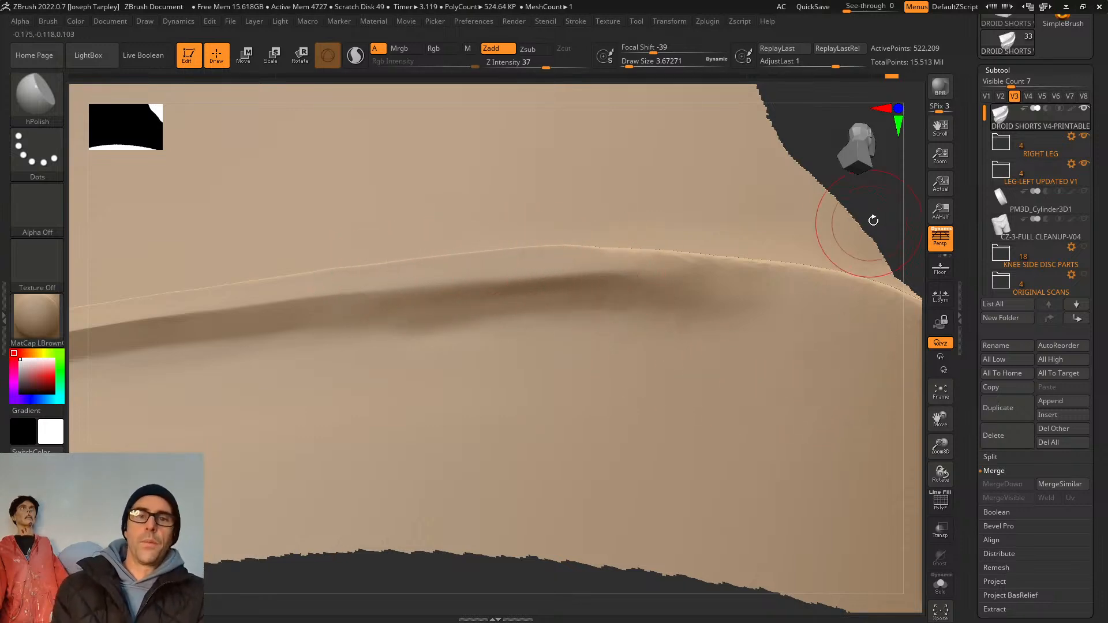
# Reduce the hPolish draw size to about 2.19 and polish the inner side wall of the triangular recess at the Y-shaped seam.
pyautogui.moveTo(871, 218)
pyautogui.mouseDown()
pyautogui.moveTo(898, 252)
pyautogui.moveTo(854, 242)
pyautogui.mouseUp()
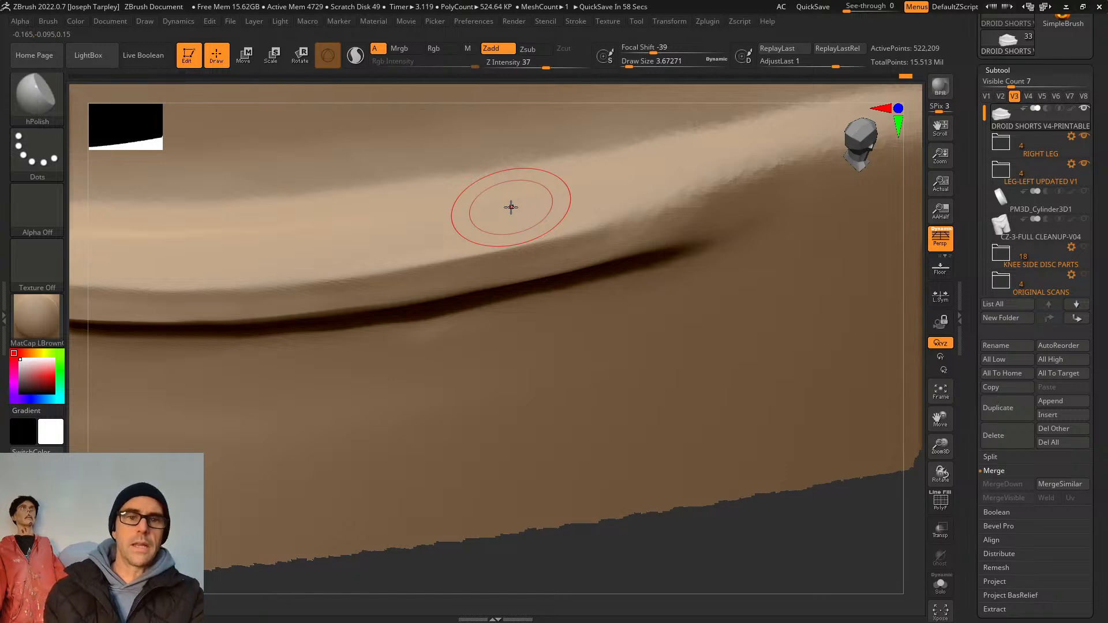
pyautogui.press('f')
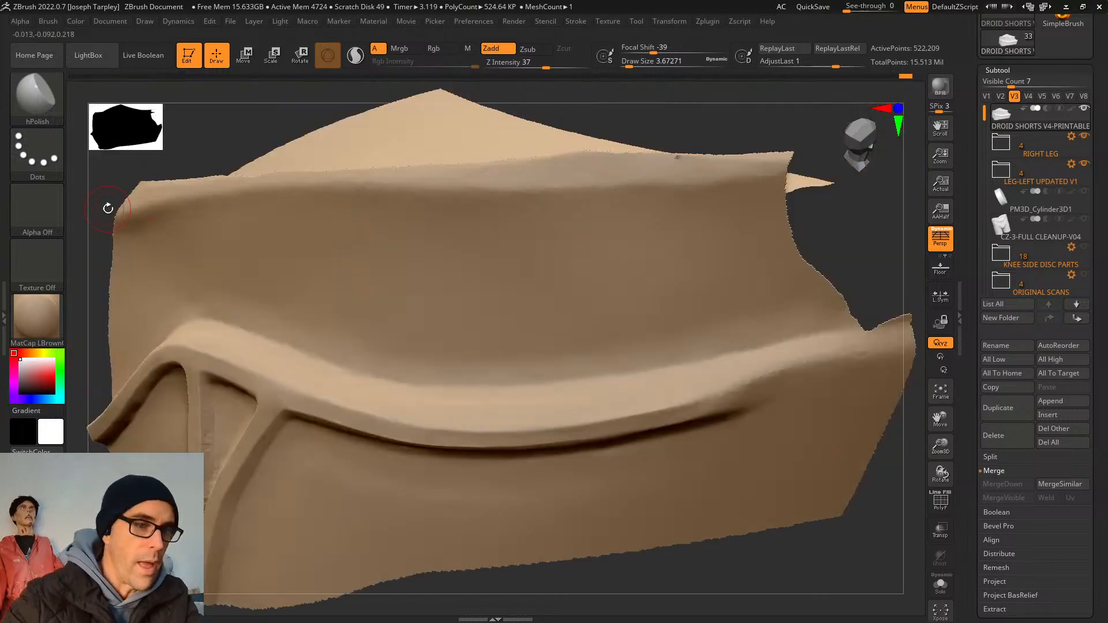
pyautogui.moveTo(107, 211)
pyautogui.mouseDown()
pyautogui.moveTo(136, 137)
pyautogui.moveTo(285, 168)
pyautogui.moveTo(287, 265)
pyautogui.mouseUp()
pyautogui.press('space')
pyautogui.moveTo(91, 295)
pyautogui.mouseDown(button='right')
pyautogui.moveTo(328, 249)
pyautogui.moveTo(485, 300)
pyautogui.moveTo(445, 233)
pyautogui.moveTo(453, 274)
pyautogui.moveTo(329, 329)
pyautogui.moveTo(388, 272)
pyautogui.mouseUp(button='right')
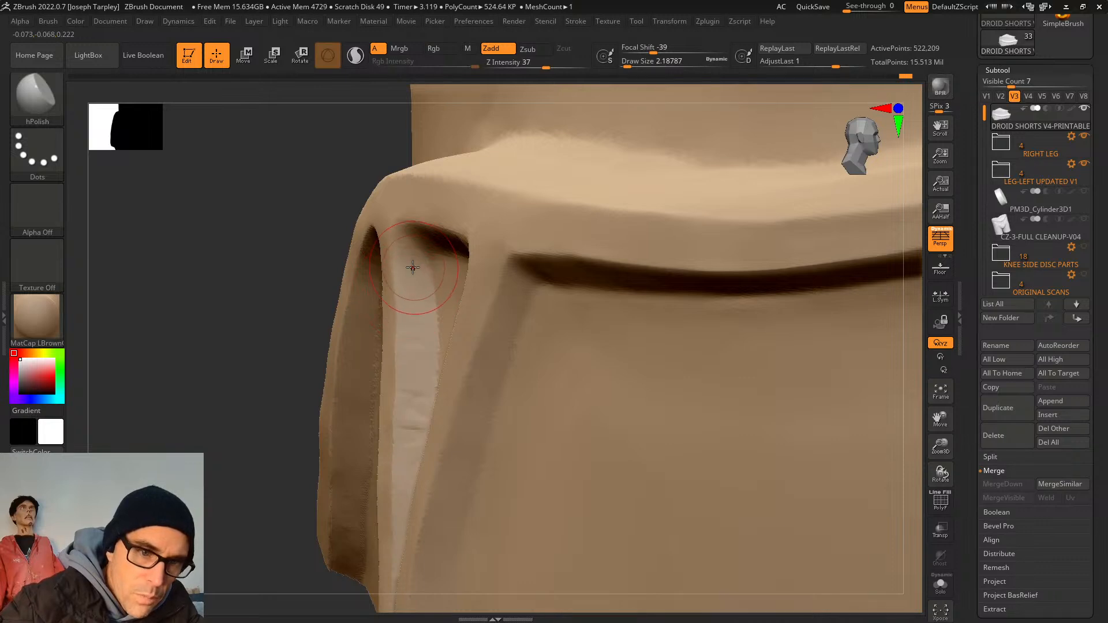
pyautogui.press('space')
pyautogui.moveTo(415, 266); pyautogui.dragTo(412, 266)
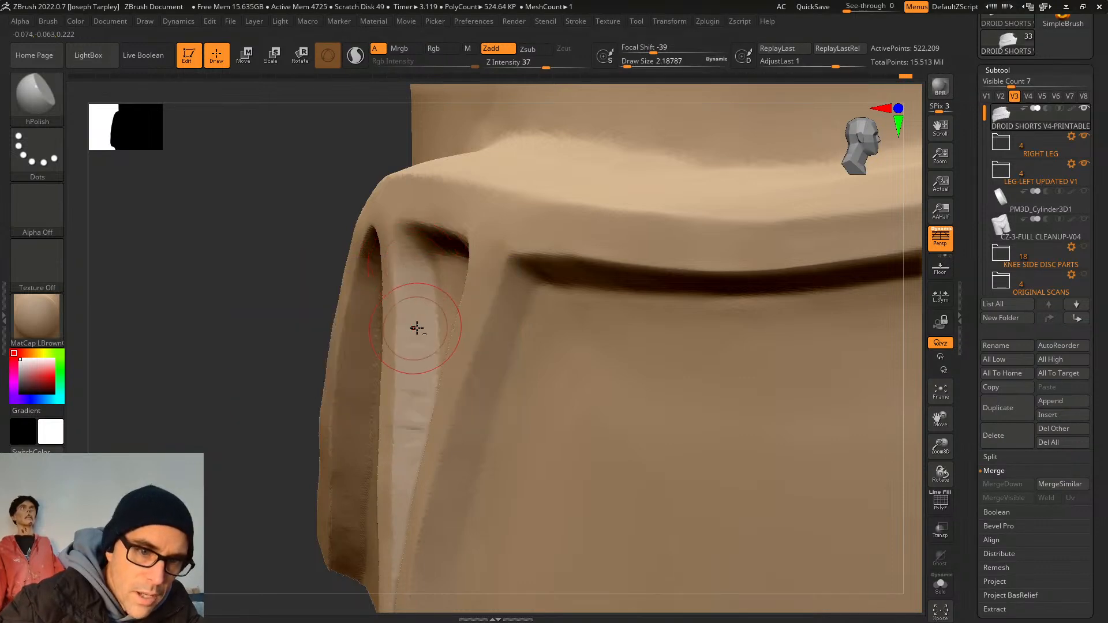
pyautogui.moveTo(199, 245)
pyautogui.mouseDown()
pyautogui.moveTo(257, 233)
pyautogui.moveTo(270, 241)
pyautogui.mouseUp()
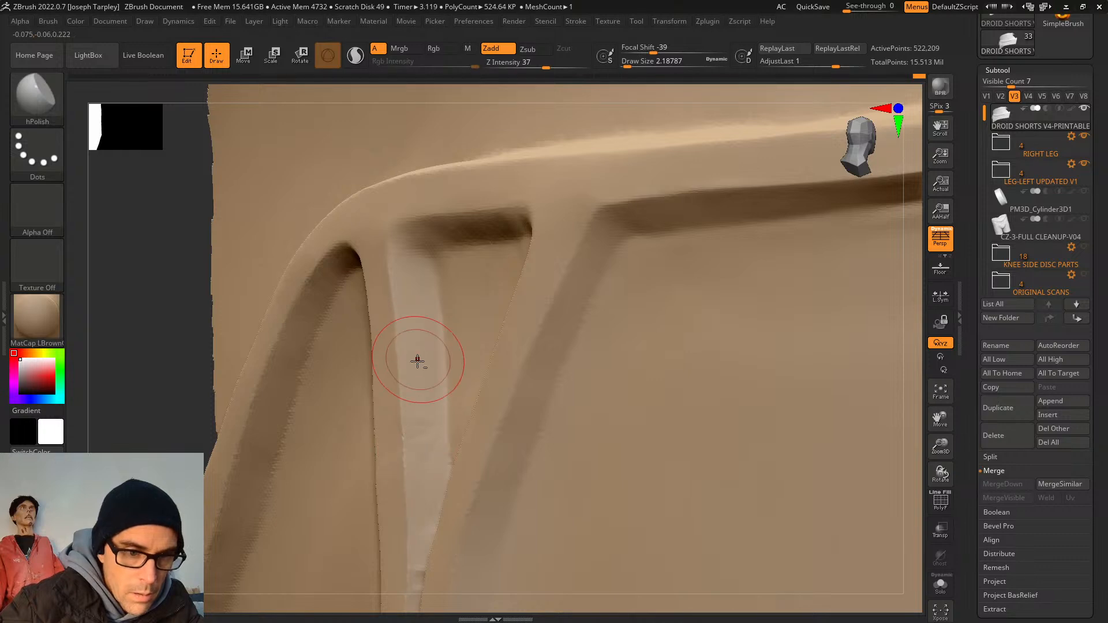
pyautogui.moveTo(150, 301); pyautogui.dragTo(222, 296)
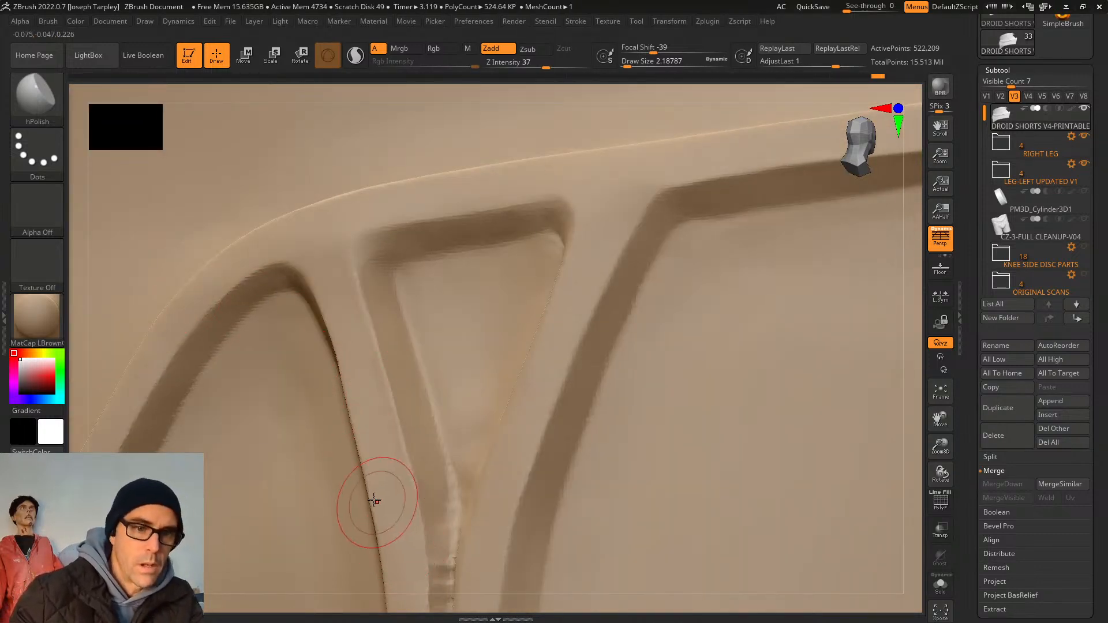
# Unhide the full shorts mesh and inspect the waistband folds from the front.
pyautogui.press('f')
pyautogui.moveTo(744, 490); pyautogui.dragTo(779, 553)
pyautogui.keyDown('ctrl'); pyautogui.keyDown('shift'); pyautogui.click(793, 531); pyautogui.keyUp('shift'); pyautogui.keyUp('ctrl')
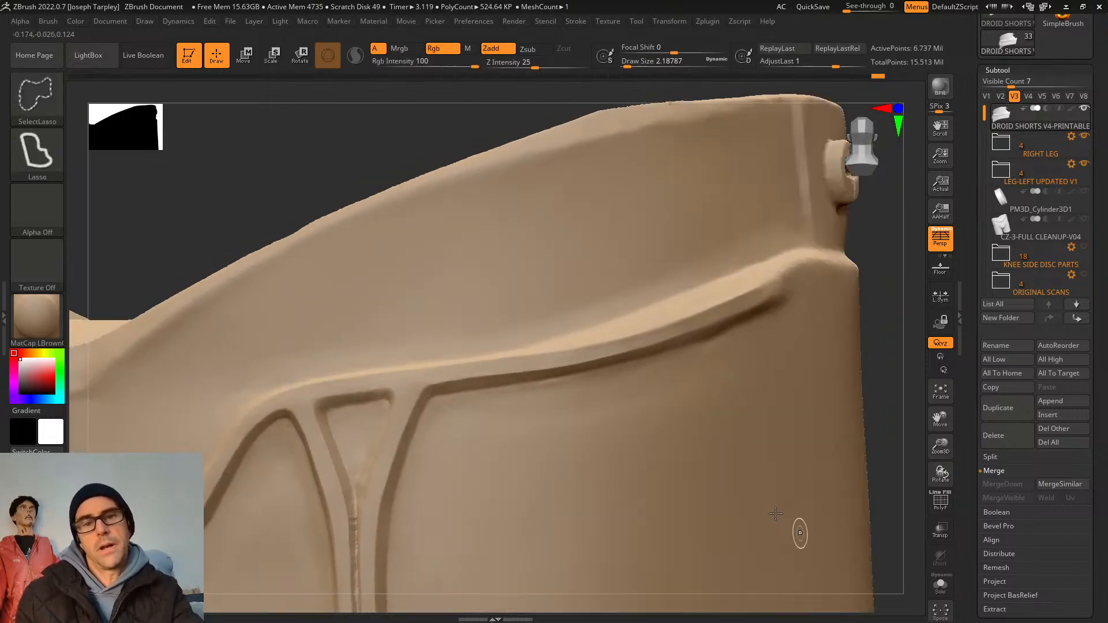
pyautogui.press('f')
pyautogui.moveTo(819, 465); pyautogui.dragTo(720, 333)
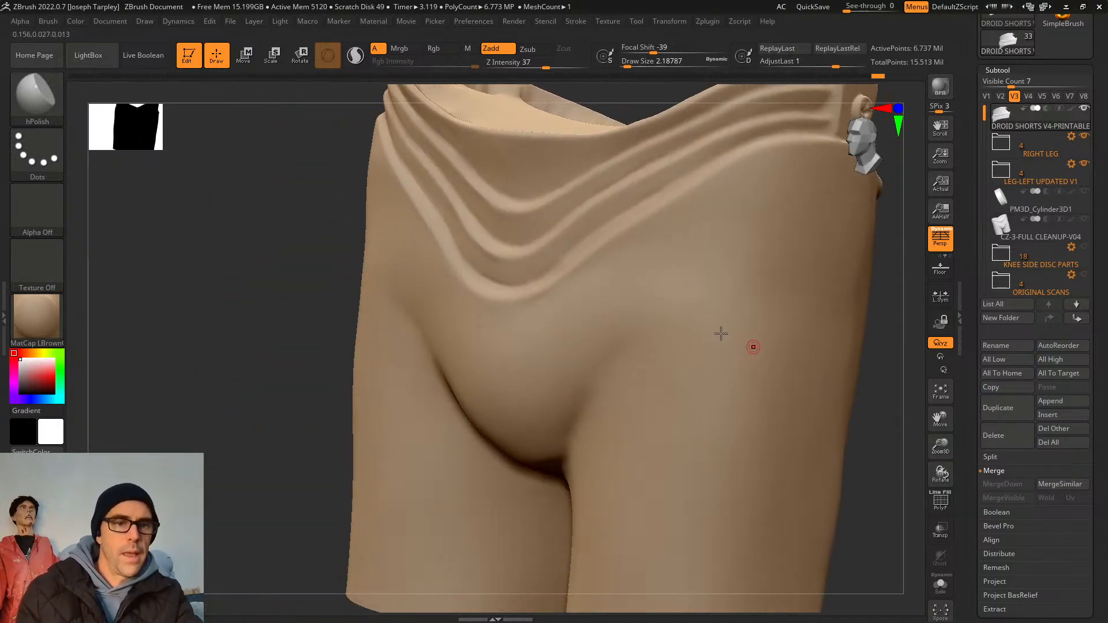
pyautogui.keyDown('alt'); pyautogui.moveTo(282, 309); pyautogui.dragTo(279, 363); pyautogui.keyUp('alt')
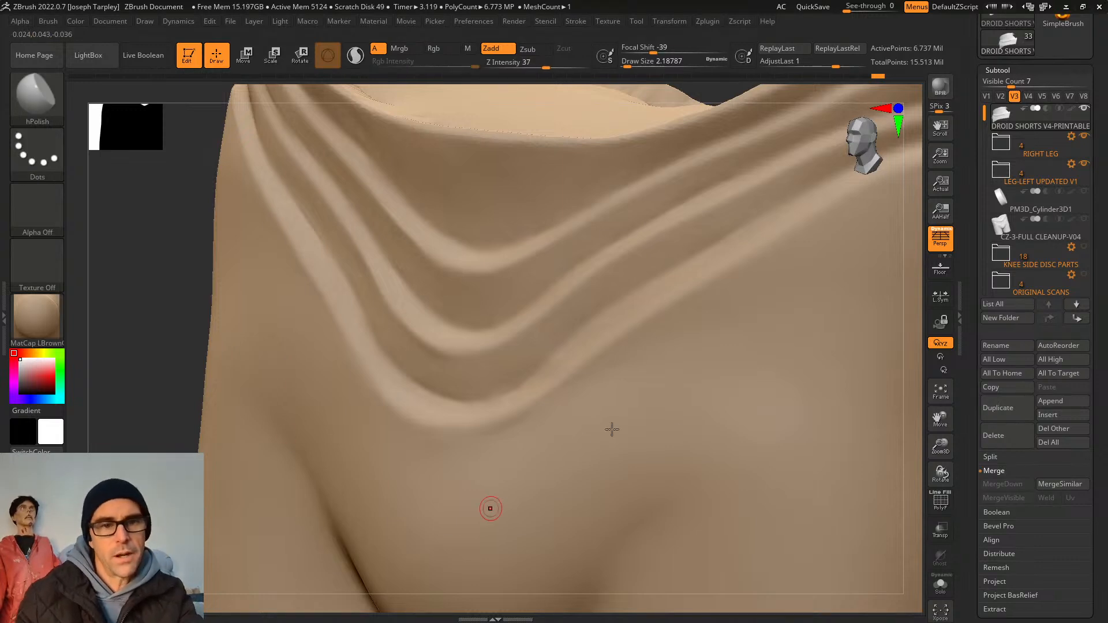
pyautogui.press('f')
pyautogui.moveTo(784, 363); pyautogui.dragTo(676, 542)
# Isolate the small waistband panel around the round cross-slotted screw head, trimming away the surrounding mesh from view.
pyautogui.moveTo(376, 232)
pyautogui.keyDown('ctrl'); pyautogui.keyDown('shift'); pyautogui.mouseDown()
pyautogui.moveTo(445, 334)
pyautogui.moveTo(443, 242)
pyautogui.mouseUp(); pyautogui.keyUp('shift'); pyautogui.keyUp('ctrl')
pyautogui.press('f')
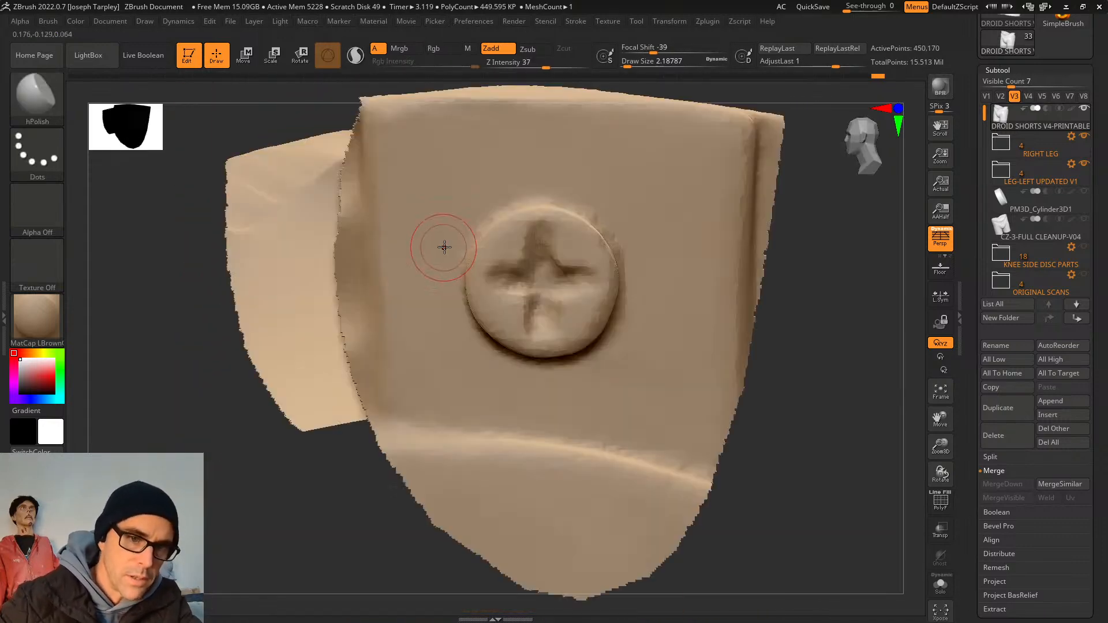
pyautogui.moveTo(793, 388)
pyautogui.mouseDown()
pyautogui.moveTo(839, 393)
pyautogui.moveTo(818, 396)
pyautogui.moveTo(824, 410)
pyautogui.moveTo(532, 486)
pyautogui.moveTo(787, 435)
pyautogui.mouseUp()
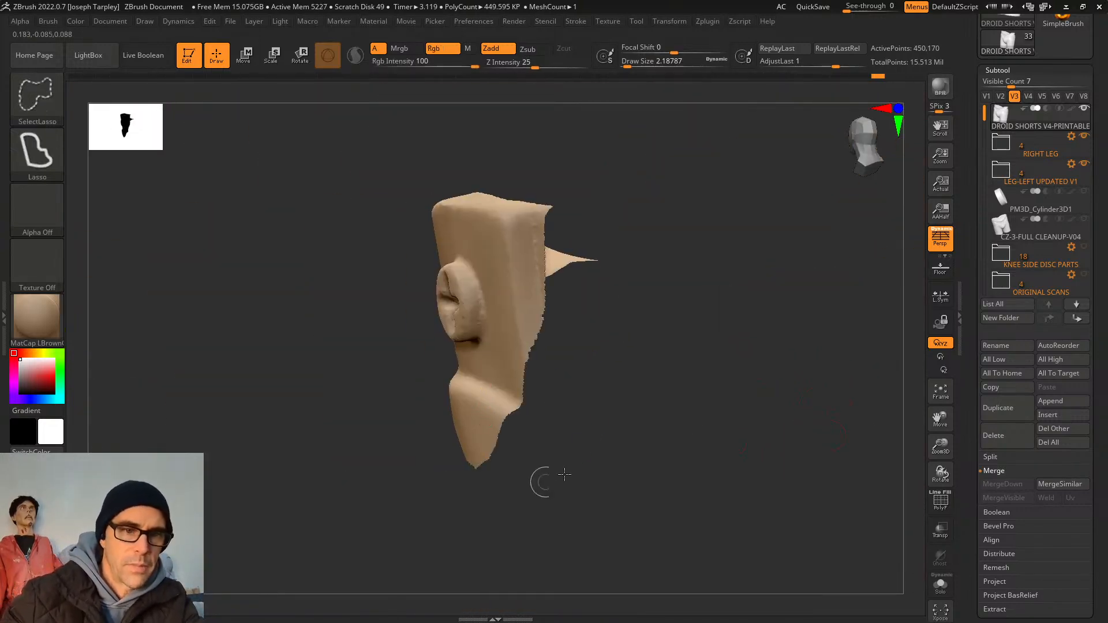
pyautogui.moveTo(544, 477)
pyautogui.keyDown('ctrl'); pyautogui.keyDown('shift'); pyautogui.mouseDown()
pyautogui.moveTo(477, 507)
pyautogui.moveTo(520, 499)
pyautogui.mouseUp(); pyautogui.keyUp('shift'); pyautogui.keyUp('ctrl')
pyautogui.press('f')
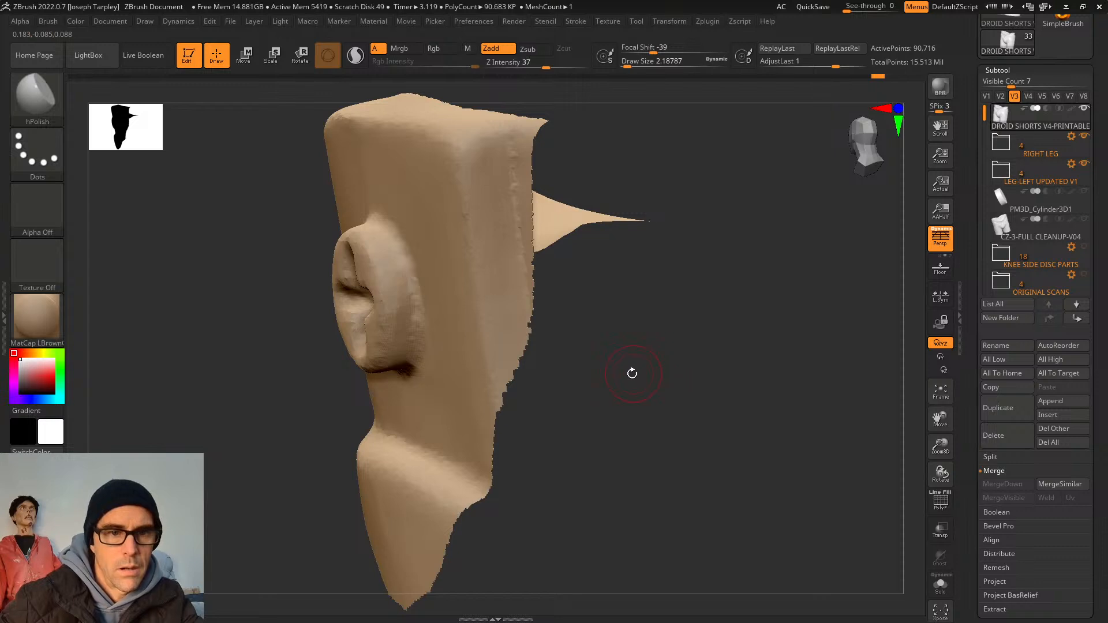
pyautogui.moveTo(630, 371); pyautogui.dragTo(605, 371)
pyautogui.moveTo(239, 383)
pyautogui.keyDown('ctrl'); pyautogui.keyDown('shift'); pyautogui.mouseDown()
pyautogui.moveTo(309, 539)
pyautogui.moveTo(371, 98)
pyautogui.moveTo(248, 311)
pyautogui.moveTo(239, 375)
pyautogui.mouseUp(); pyautogui.keyUp('shift'); pyautogui.keyUp('ctrl')
pyautogui.moveTo(292, 183)
pyautogui.keyDown('ctrl'); pyautogui.keyDown('shift'); pyautogui.mouseDown()
pyautogui.moveTo(510, 300)
pyautogui.moveTo(544, 280)
pyautogui.moveTo(640, 396)
pyautogui.moveTo(705, 404)
pyautogui.mouseUp(); pyautogui.keyUp('shift'); pyautogui.keyUp('ctrl')
pyautogui.keyDown('alt'); pyautogui.moveTo(345, 410); pyautogui.dragTo(188, 406); pyautogui.keyUp('alt')
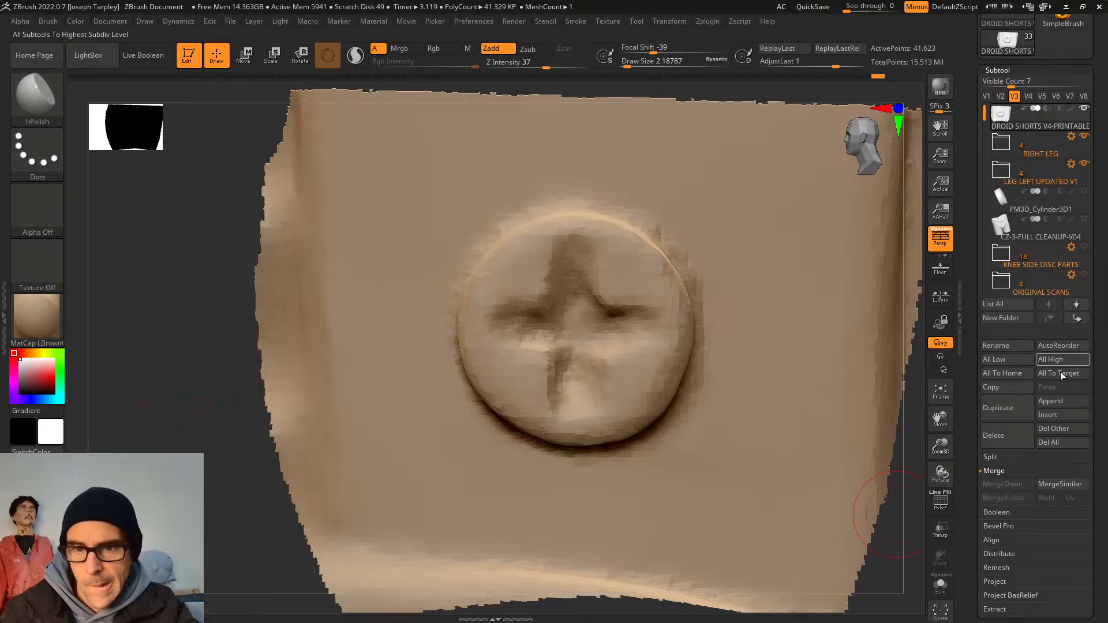
# Insert a Cylinder3D subtool, turn off perspective and rotate the cylinder 90 degrees so its circular end faces outward.
pyautogui.click(1050, 413)
pyautogui.click(774, 376)
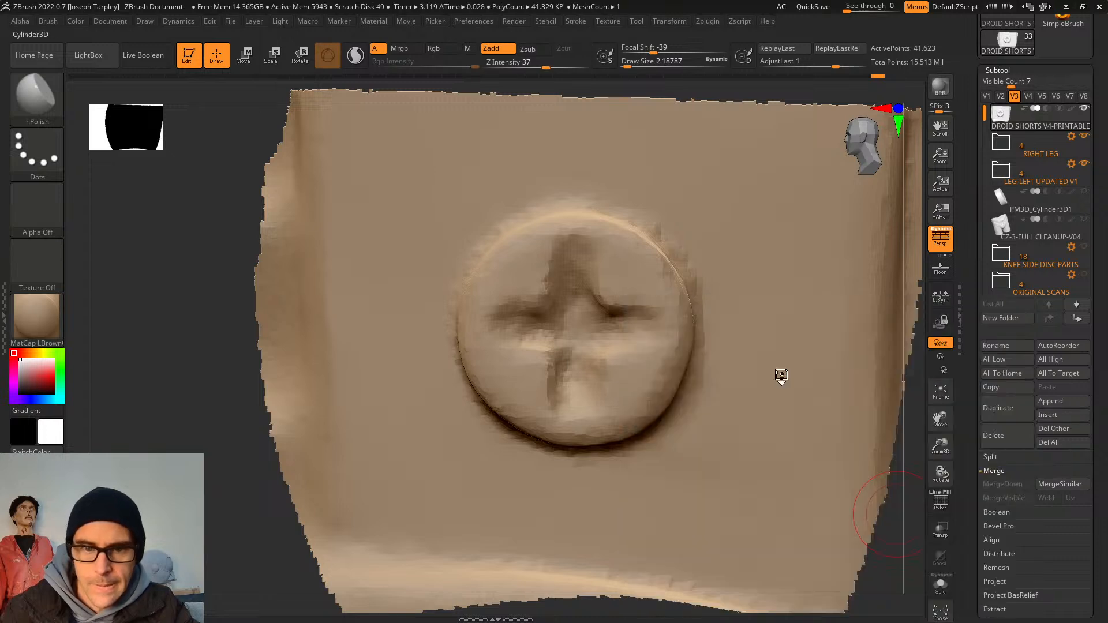
pyautogui.press('w')
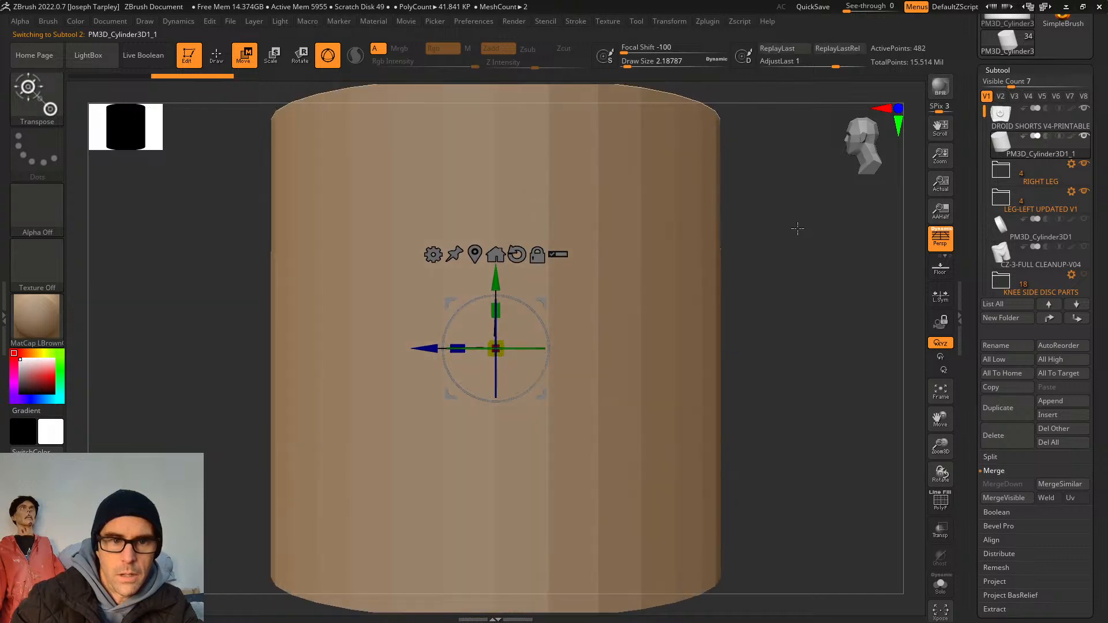
pyautogui.click(947, 248)
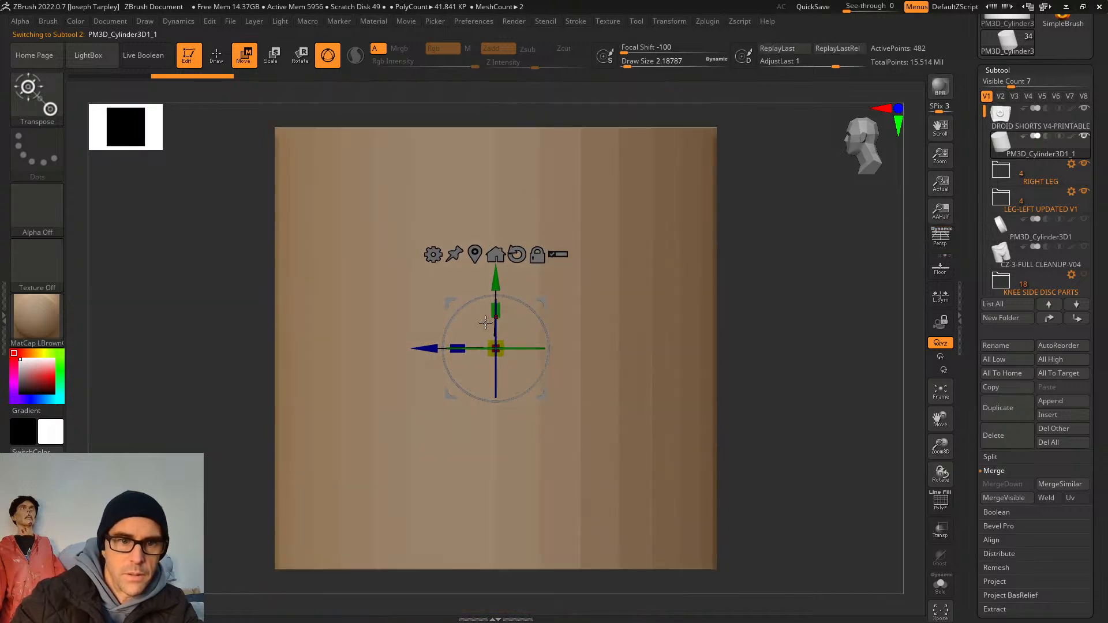
pyautogui.moveTo(485, 322); pyautogui.dragTo(493, 415)
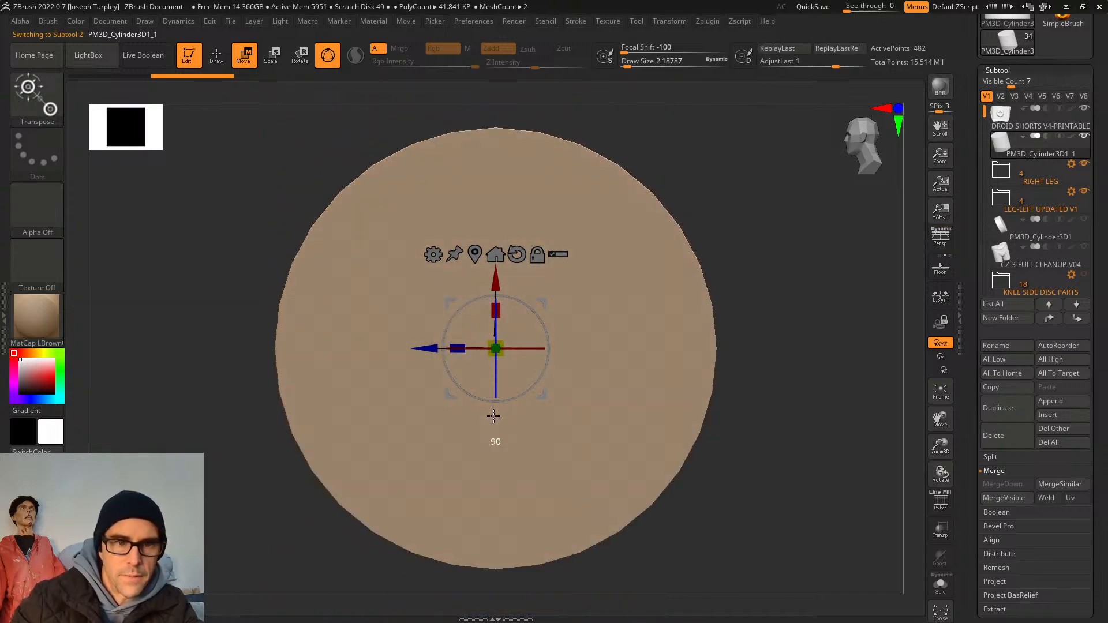
# Scale the cylinder down and move it to align its center with the cross-slotted screw head.
pyautogui.moveTo(503, 339); pyautogui.dragTo(495, 349)
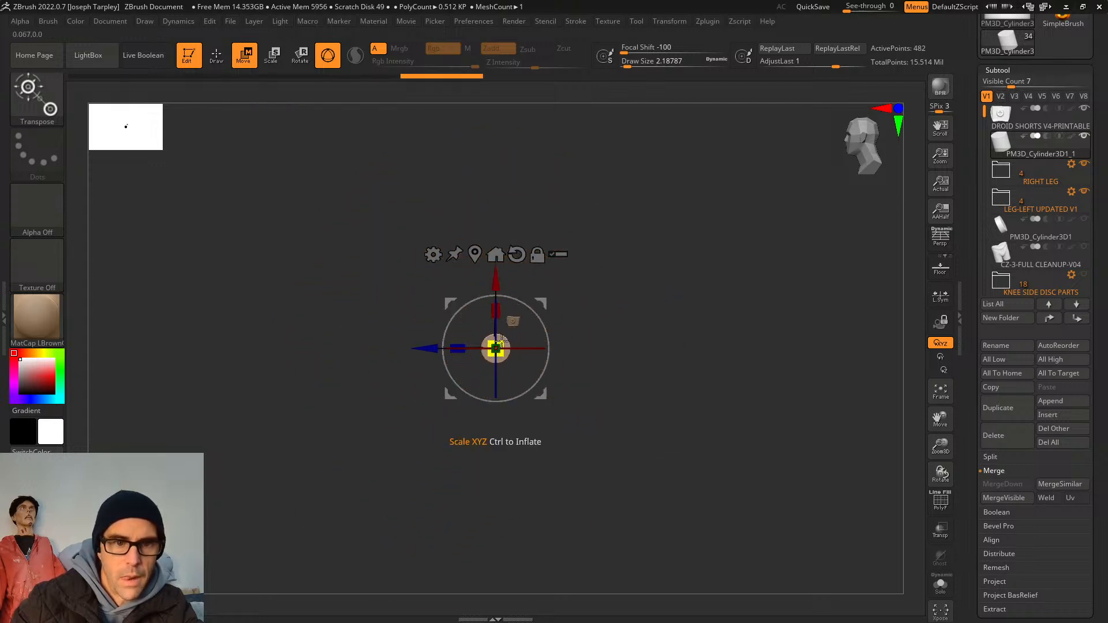
pyautogui.press('f')
pyautogui.moveTo(498, 394); pyautogui.dragTo(538, 247)
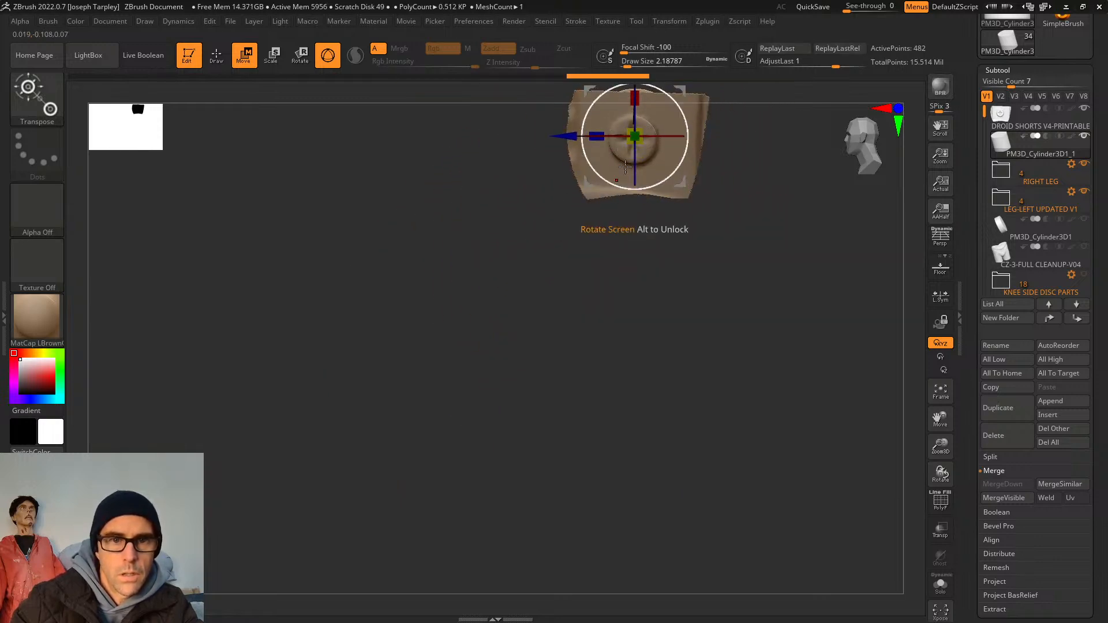
pyautogui.moveTo(644, 126); pyautogui.dragTo(648, 124)
pyautogui.press('f')
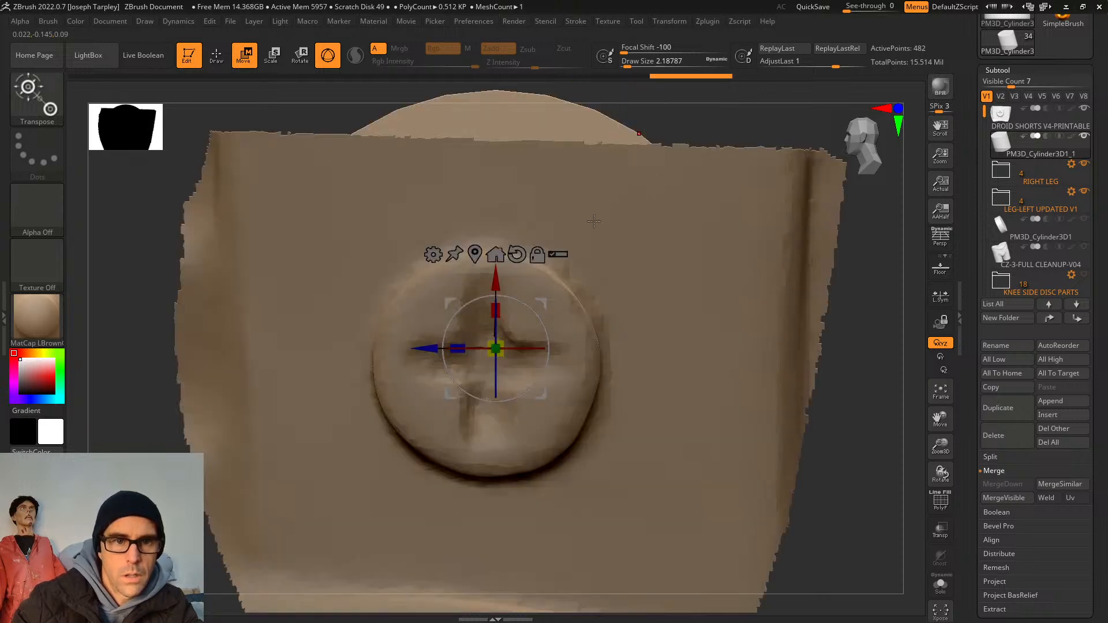
pyautogui.moveTo(540, 304); pyautogui.dragTo(533, 306)
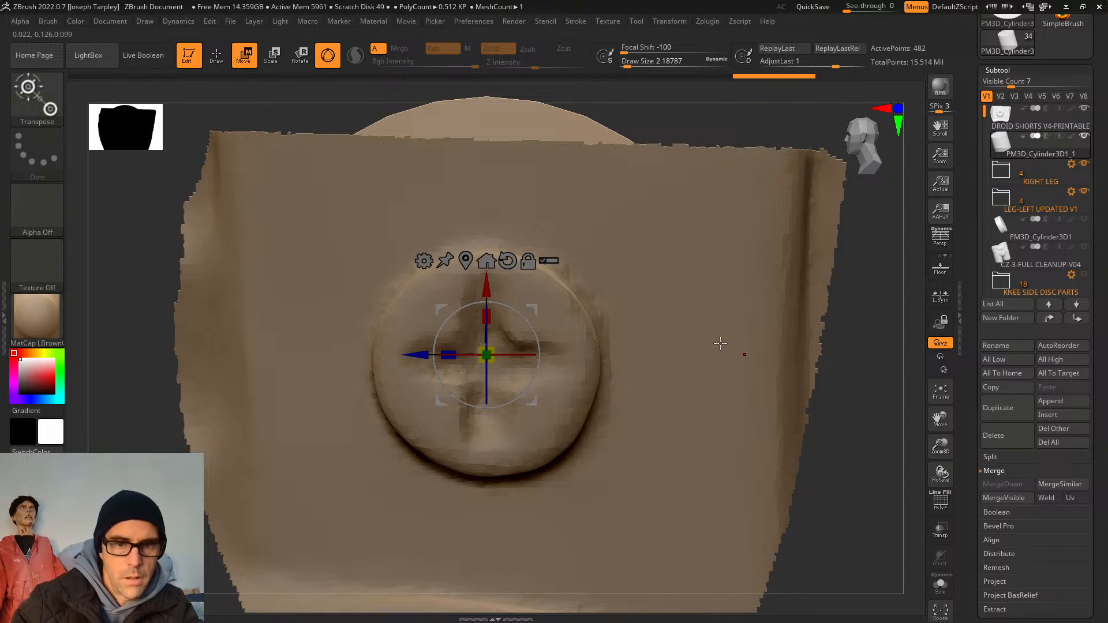
# Slide the cylinder along its axis through the waistband panel so its flat end projects at the screw head.
pyautogui.moveTo(864, 402); pyautogui.dragTo(896, 404)
pyautogui.press('f')
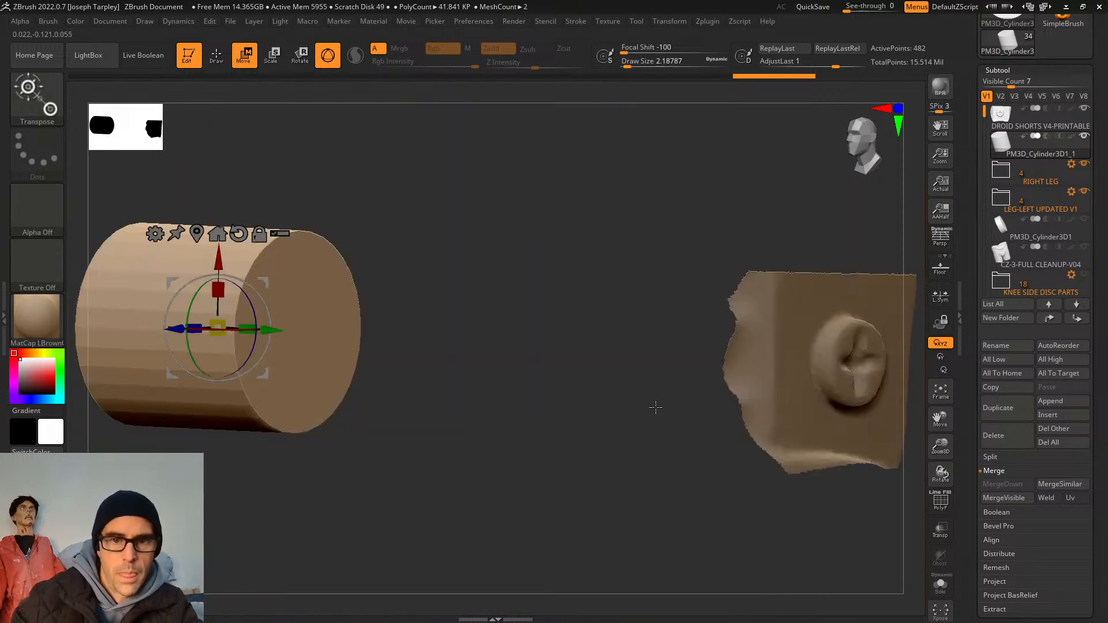
pyautogui.moveTo(261, 322); pyautogui.dragTo(773, 401)
pyautogui.press('f')
pyautogui.moveTo(499, 348); pyautogui.dragTo(493, 349)
pyautogui.hotkey('ctrl', 'z')
pyautogui.moveTo(826, 312); pyautogui.dragTo(867, 321)
pyautogui.moveTo(511, 345)
pyautogui.mouseDown()
pyautogui.moveTo(308, 227)
pyautogui.moveTo(479, 361)
pyautogui.moveTo(518, 361)
pyautogui.moveTo(511, 345)
pyautogui.moveTo(440, 304)
pyautogui.moveTo(497, 328)
pyautogui.moveTo(495, 381)
pyautogui.moveTo(495, 321)
pyautogui.moveTo(488, 374)
pyautogui.moveTo(493, 336)
pyautogui.moveTo(511, 334)
pyautogui.mouseUp()
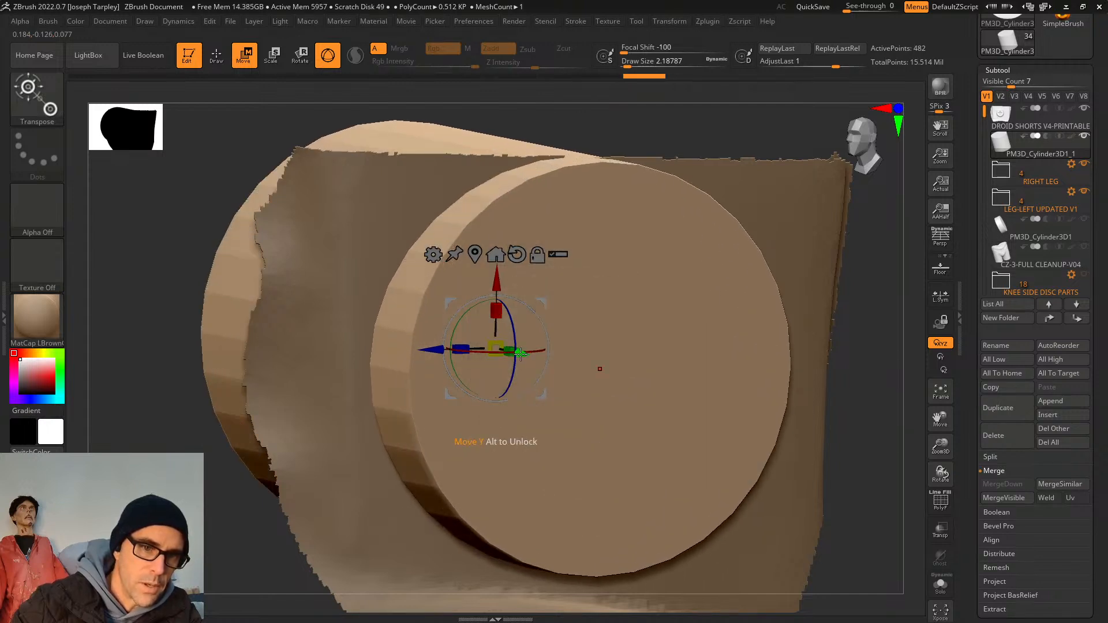
# Shrink the cylinder to the screw head's diameter and center it over the head in side view.
pyautogui.moveTo(266, 257); pyautogui.dragTo(427, 277)
pyautogui.keyDown('alt'); pyautogui.moveTo(636, 246); pyautogui.dragTo(703, 235, button='right'); pyautogui.keyUp('alt')
pyautogui.keyDown('shift'); pyautogui.moveTo(813, 305); pyautogui.dragTo(795, 281, button='right'); pyautogui.keyUp('shift')
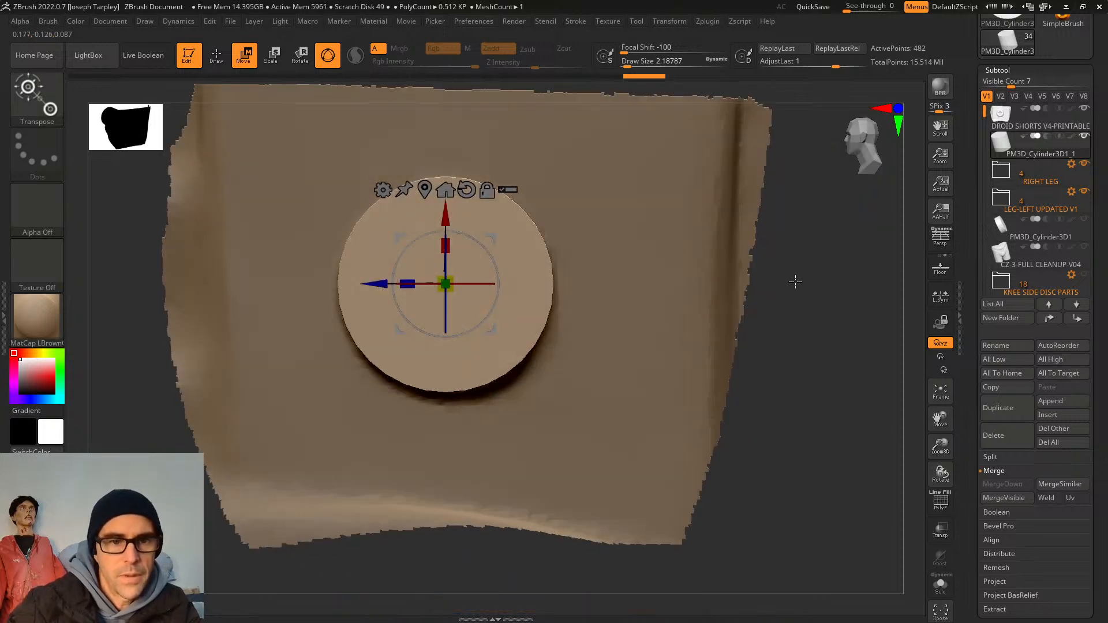
pyautogui.moveTo(491, 233)
pyautogui.mouseDown()
pyautogui.moveTo(493, 260)
pyautogui.moveTo(495, 249)
pyautogui.mouseUp()
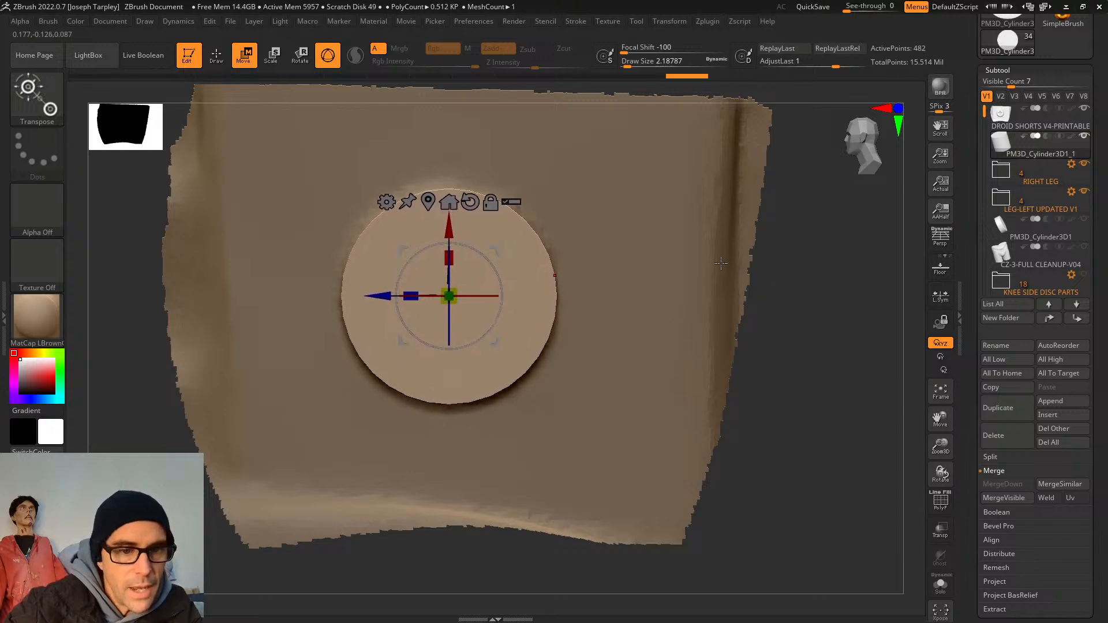
# Pull the cylinder back slightly and shorten it along its axis into a thick disc.
pyautogui.moveTo(807, 378); pyautogui.dragTo(838, 365, button='right')
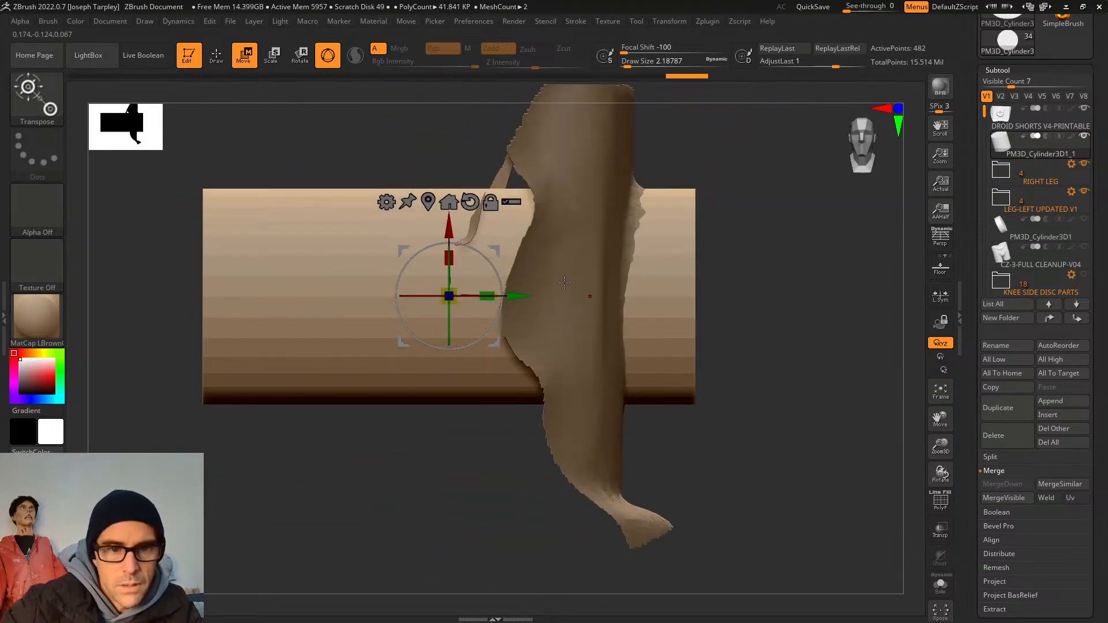
pyautogui.moveTo(518, 295)
pyautogui.mouseDown()
pyautogui.moveTo(489, 296)
pyautogui.moveTo(505, 296)
pyautogui.mouseUp()
pyautogui.moveTo(778, 317); pyautogui.dragTo(774, 324)
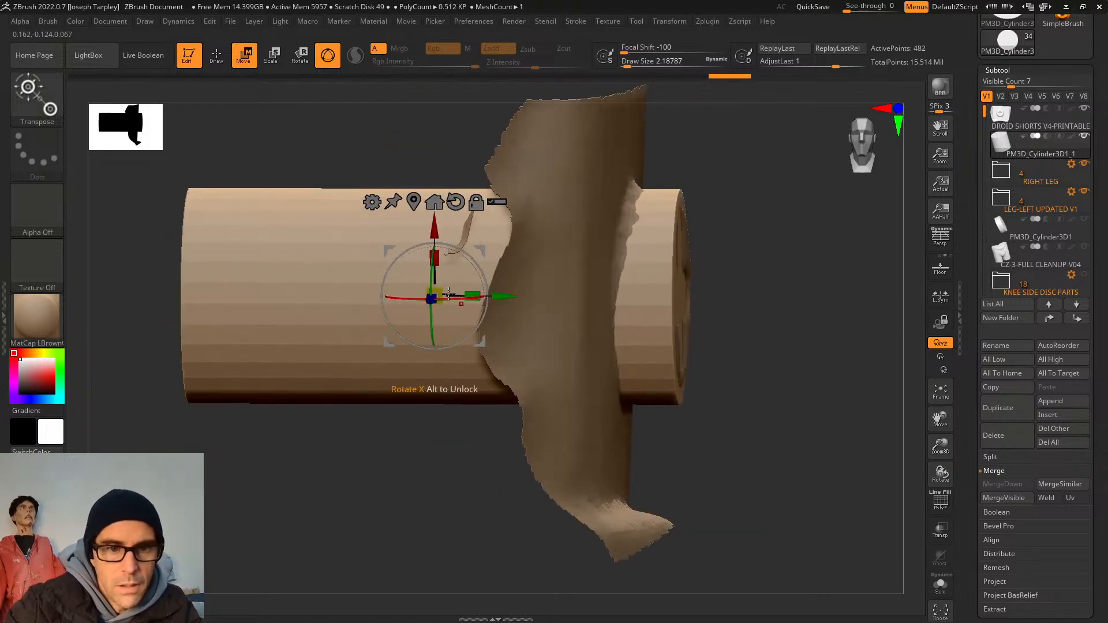
pyautogui.moveTo(469, 291); pyautogui.dragTo(314, 279)
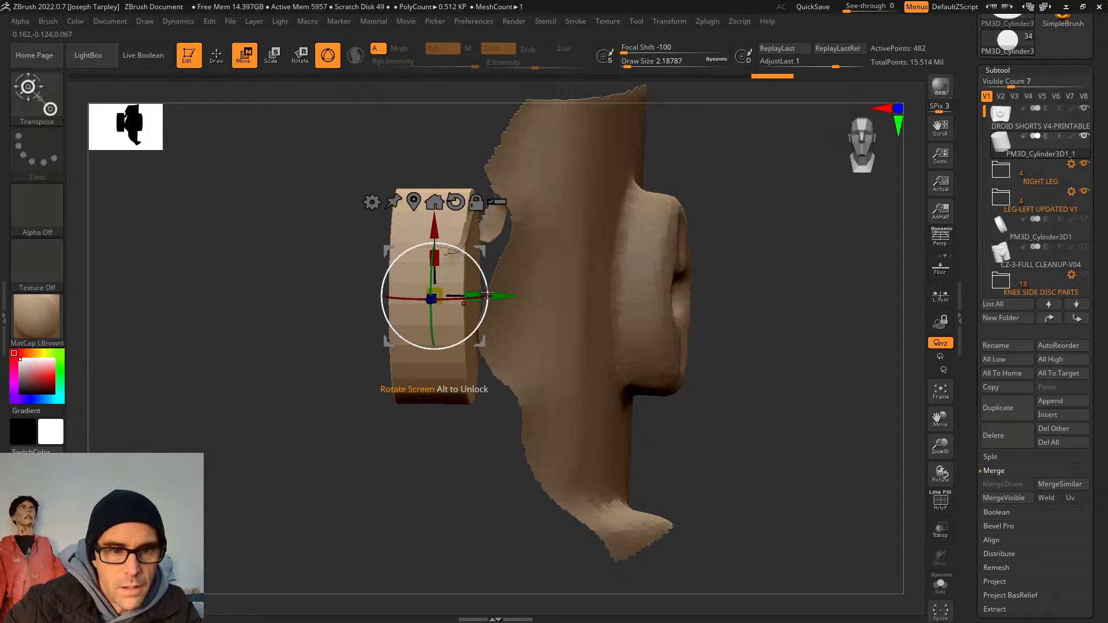
# Slide the disc forward into the screw head and fine-tune its depth and alignment with the head's outline.
pyautogui.moveTo(500, 298); pyautogui.dragTo(709, 307)
pyautogui.keyDown('shift'); pyautogui.moveTo(835, 324); pyautogui.dragTo(667, 296); pyautogui.keyUp('shift')
pyautogui.hotkey('ctrl', 'z')
pyautogui.moveTo(238, 361); pyautogui.dragTo(263, 441)
pyautogui.moveTo(666, 351); pyautogui.dragTo(659, 333)
pyautogui.moveTo(251, 486); pyautogui.dragTo(255, 409)
pyautogui.keyDown('alt'); pyautogui.moveTo(779, 564); pyautogui.dragTo(523, 555); pyautogui.keyUp('alt')
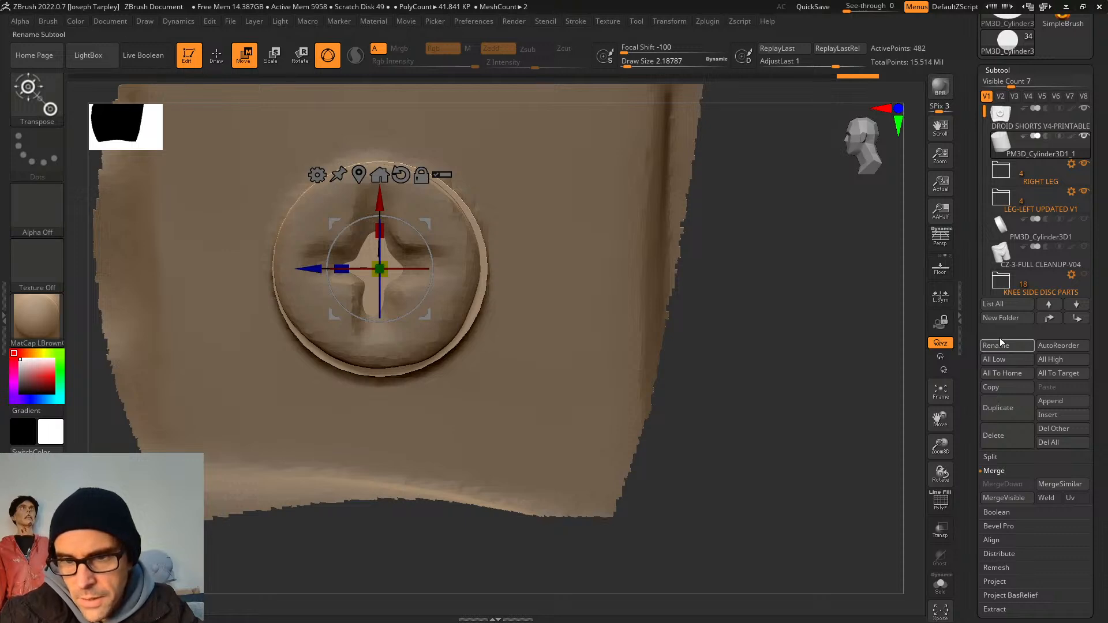
# Insert a Sphereinder3D subtool into the project.
pyautogui.scroll(-1, 977, 411)
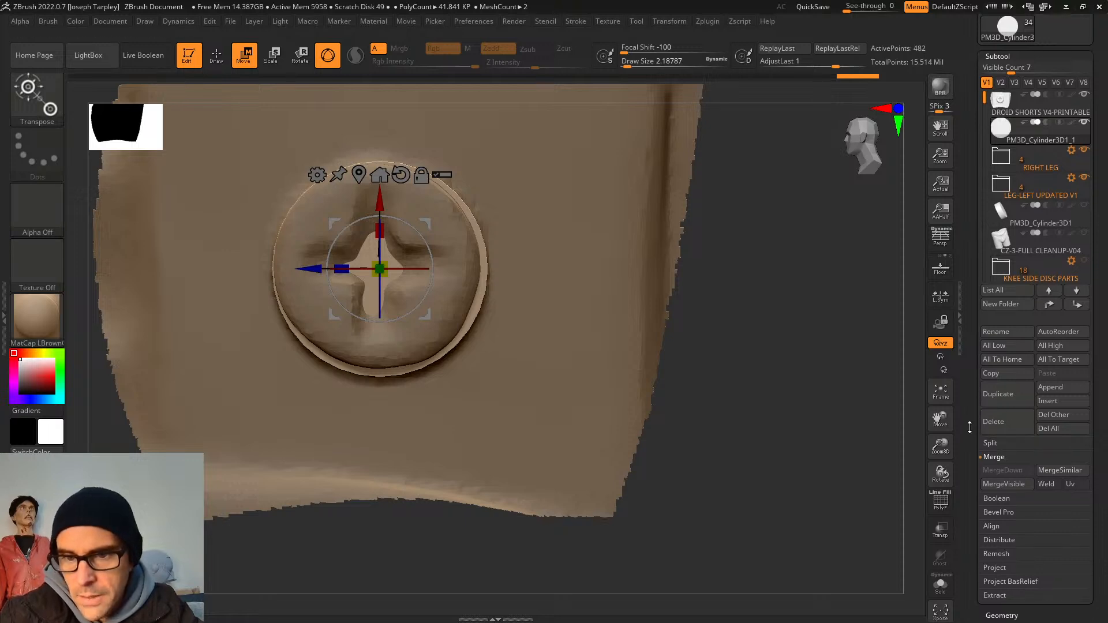
pyautogui.click(1058, 404)
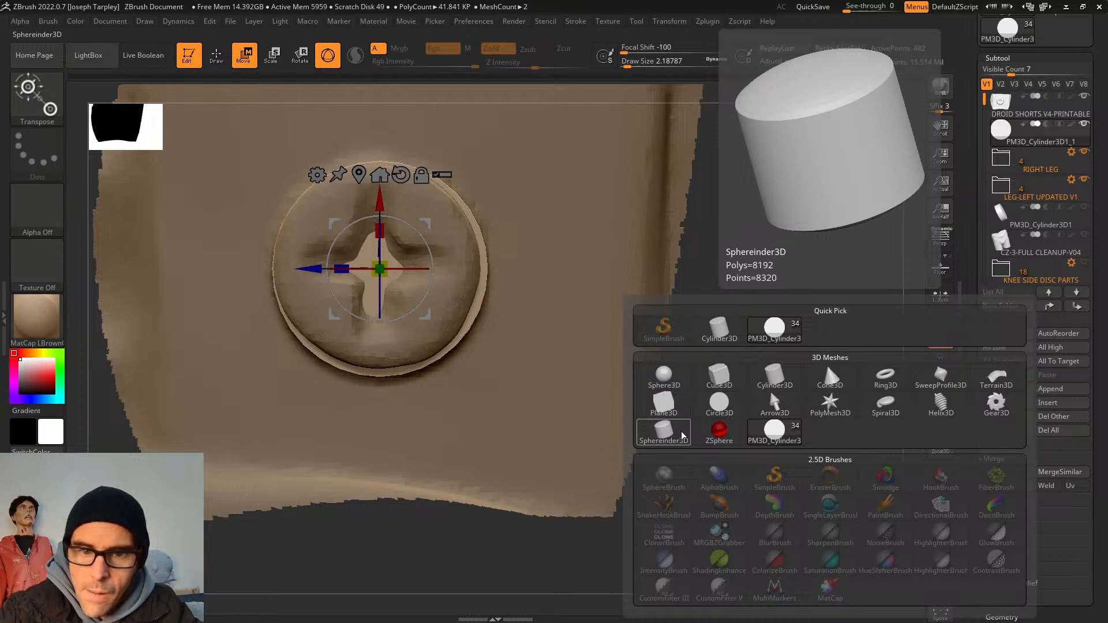
pyautogui.click(683, 435)
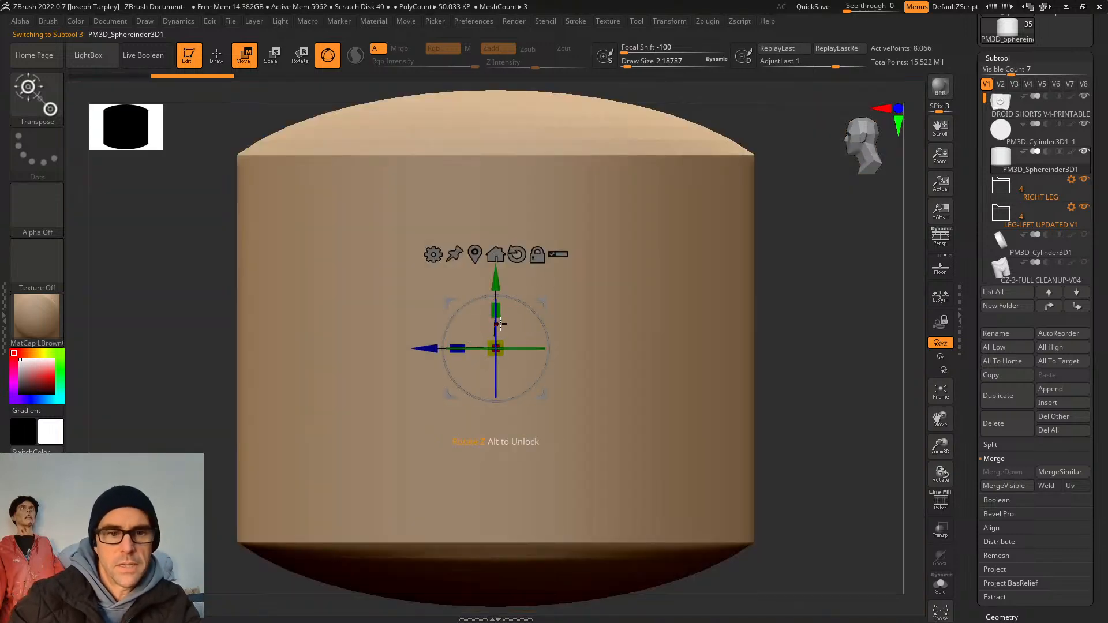
# Reshape the sphereinder into a slim capsule and scale it down.
pyautogui.keyDown('alt'); pyautogui.moveTo(498, 309); pyautogui.dragTo(478, 463); pyautogui.keyUp('alt')
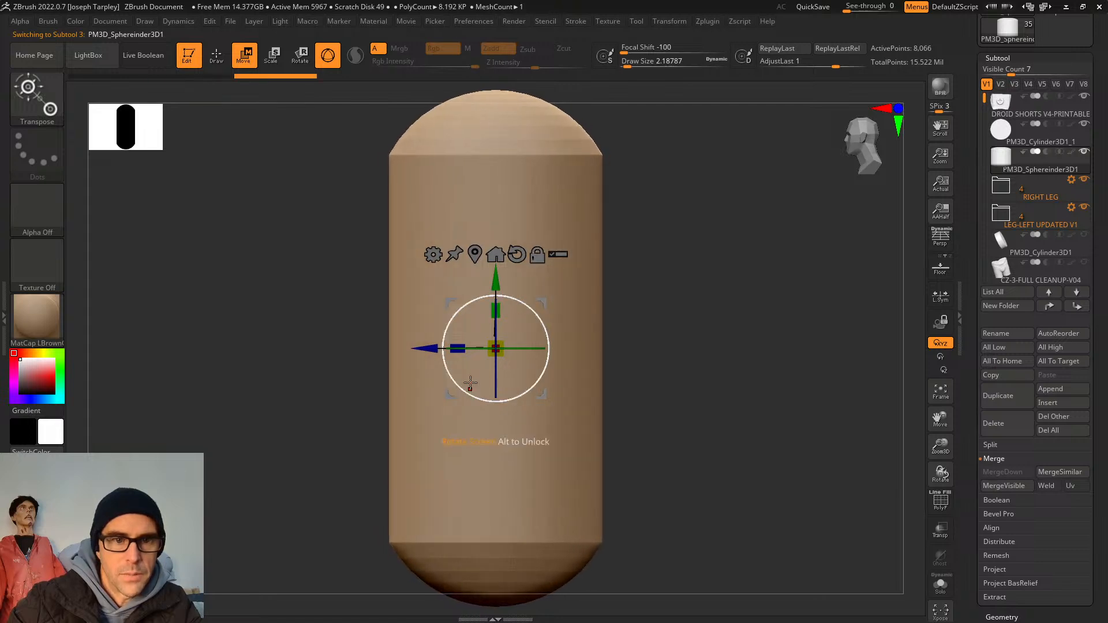
pyautogui.moveTo(499, 314); pyautogui.dragTo(500, 373)
pyautogui.moveTo(670, 349); pyautogui.dragTo(764, 331)
pyautogui.moveTo(497, 349); pyautogui.dragTo(411, 389)
# Move the capsule from below the model up next to the shorts' screw head, working from the side view.
pyautogui.press('f')
pyautogui.moveTo(697, 332); pyautogui.dragTo(635, 364)
pyautogui.moveTo(599, 427); pyautogui.dragTo(532, 466)
pyautogui.press('f')
pyautogui.press('f')
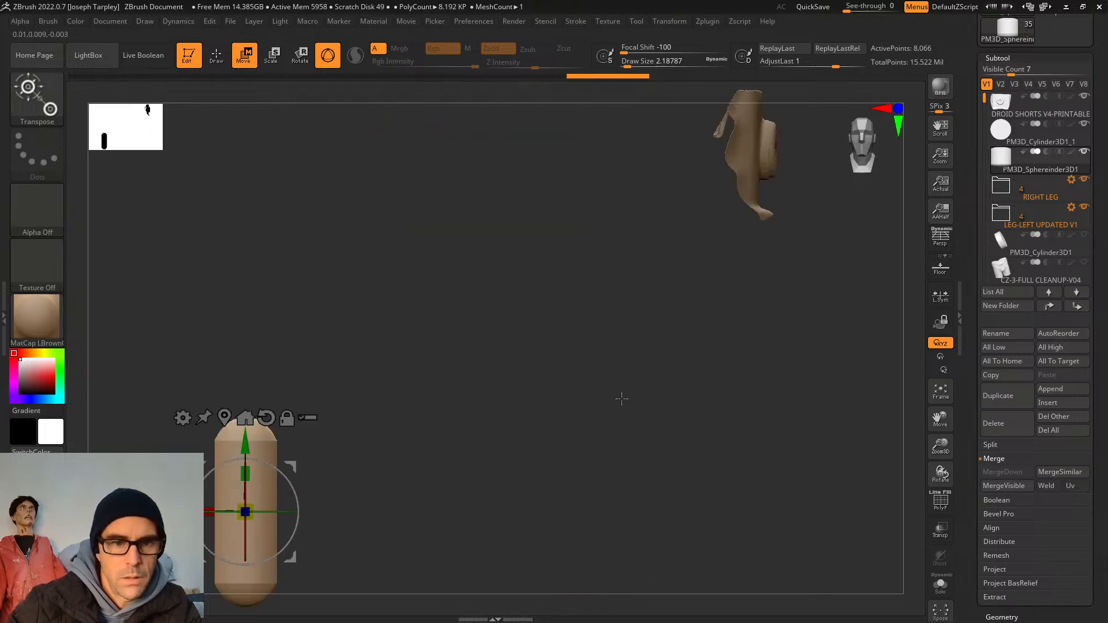
pyautogui.moveTo(291, 466); pyautogui.dragTo(844, 129)
pyautogui.press('f')
# Scale the capsule down to the length of the vertical slot and centre it over the screw head.
pyautogui.moveTo(811, 314); pyautogui.dragTo(757, 335)
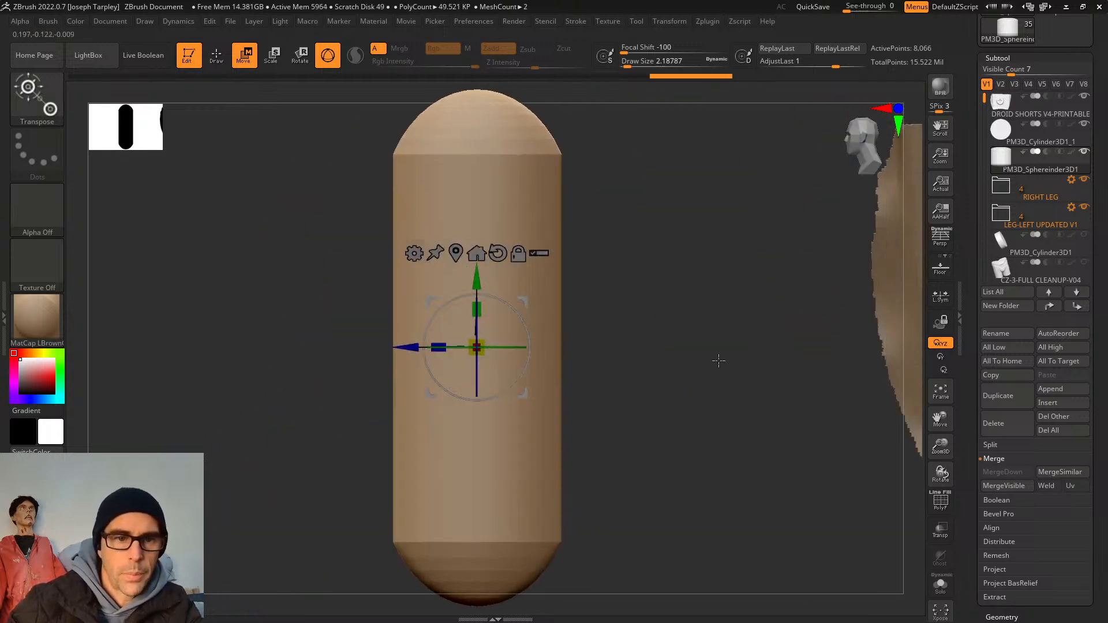
pyautogui.keyDown('alt'); pyautogui.moveTo(660, 335); pyautogui.dragTo(323, 394); pyautogui.keyUp('alt')
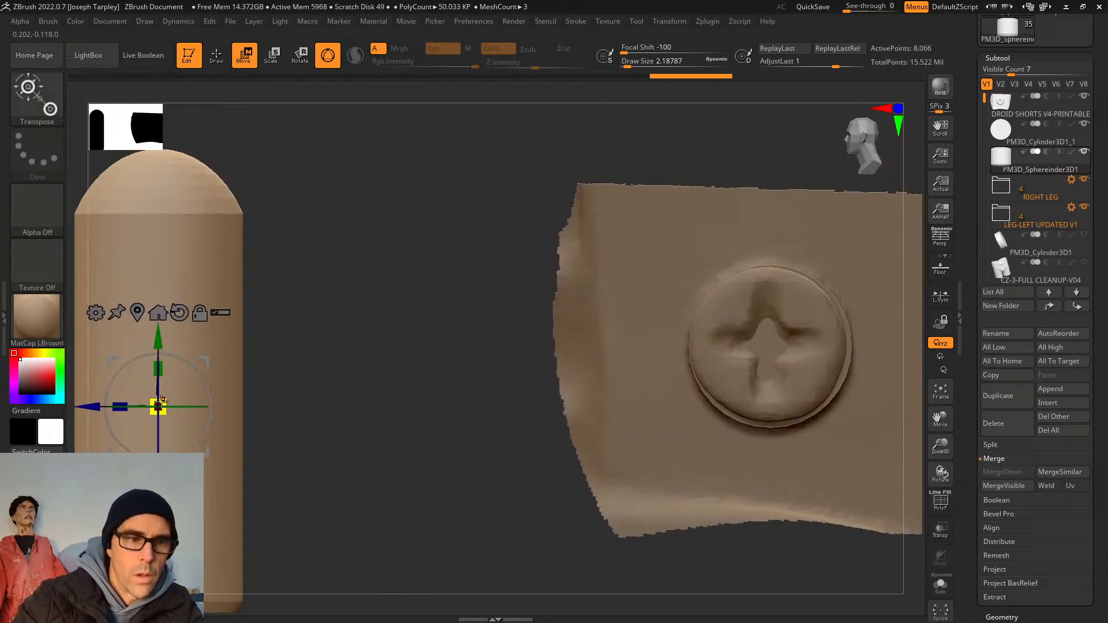
pyautogui.moveTo(160, 404); pyautogui.dragTo(104, 461)
pyautogui.moveTo(216, 356); pyautogui.dragTo(815, 291)
pyautogui.moveTo(770, 334); pyautogui.dragTo(737, 351)
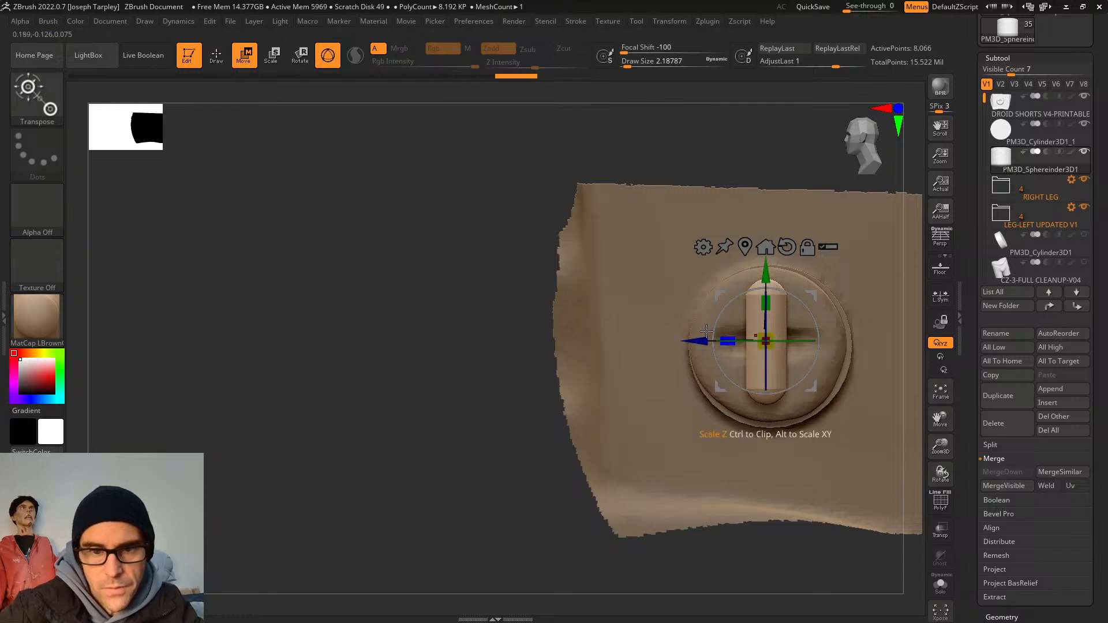
pyautogui.keyDown('alt'); pyautogui.moveTo(443, 367); pyautogui.dragTo(259, 468); pyautogui.keyUp('alt')
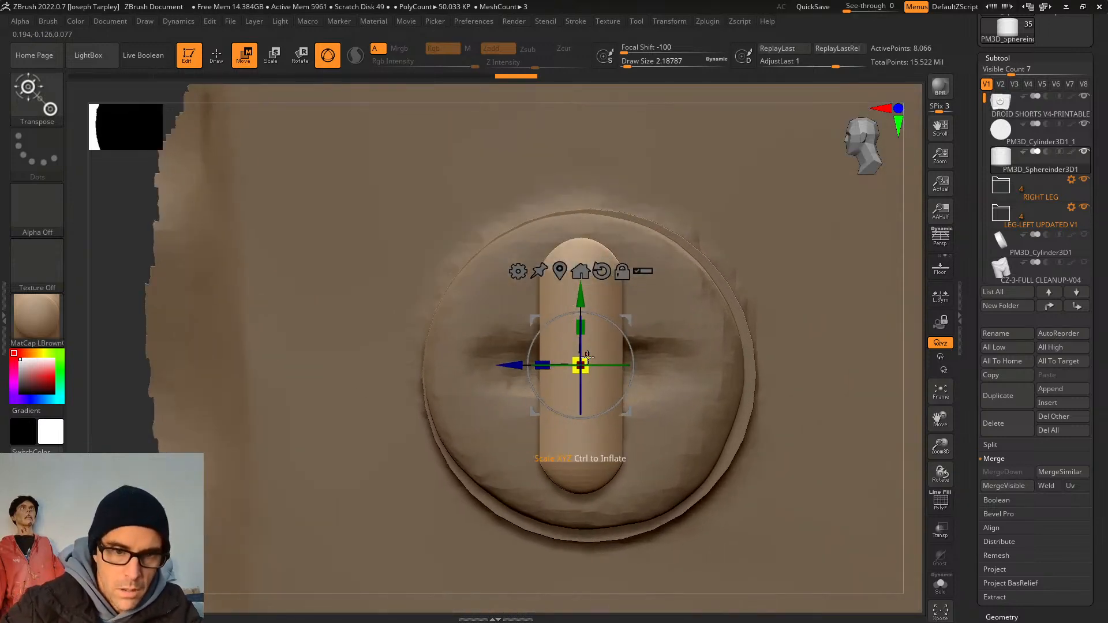
pyautogui.moveTo(586, 359)
pyautogui.mouseDown()
pyautogui.moveTo(568, 377)
pyautogui.moveTo(592, 365)
pyautogui.mouseUp()
pyautogui.moveTo(627, 317)
pyautogui.mouseDown()
pyautogui.moveTo(649, 338)
pyautogui.moveTo(631, 325)
pyautogui.moveTo(633, 340)
pyautogui.moveTo(633, 322)
pyautogui.moveTo(637, 380)
pyautogui.mouseUp()
pyautogui.hotkey('ctrl', 'z')
pyautogui.hotkey('ctrl', 'z')
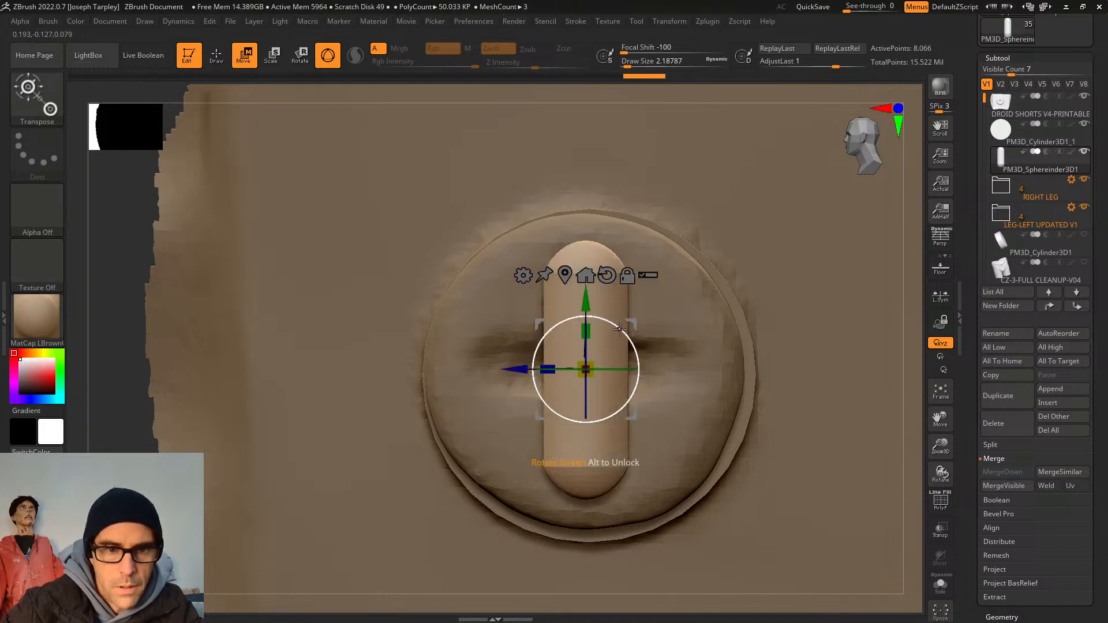
pyautogui.moveTo(617, 327); pyautogui.dragTo(634, 372)
pyautogui.hotkey('ctrl', 'z')
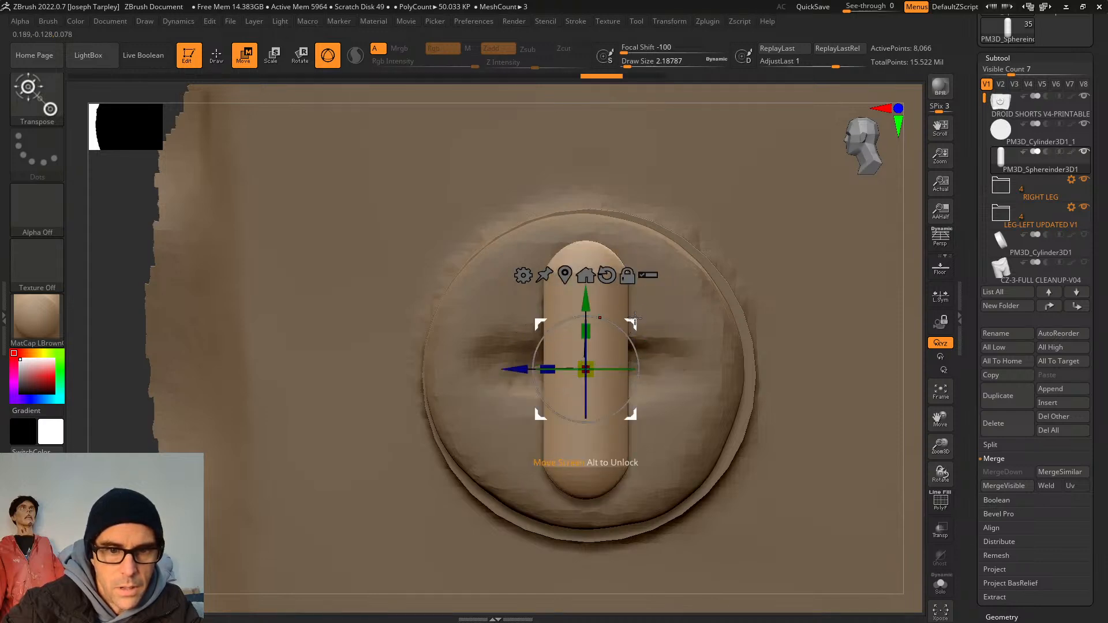
pyautogui.moveTo(638, 325); pyautogui.dragTo(723, 396)
pyautogui.hotkey('ctrl', 'z')
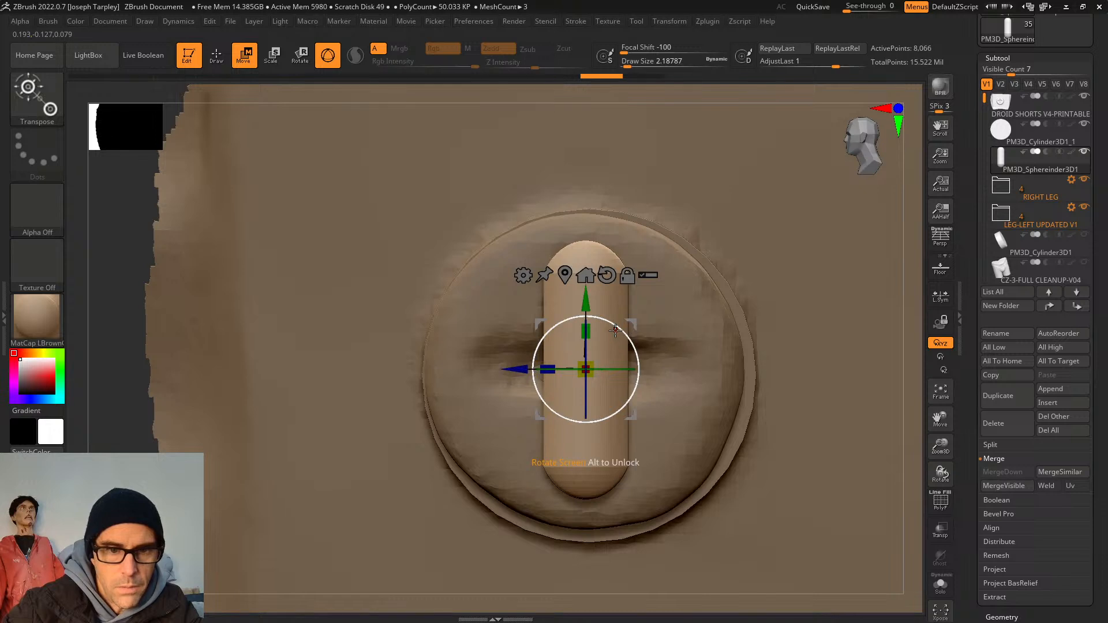
pyautogui.moveTo(615, 329)
pyautogui.mouseDown()
pyautogui.moveTo(636, 362)
pyautogui.moveTo(626, 399)
pyautogui.mouseUp()
pyautogui.hotkey('ctrl', 'z')
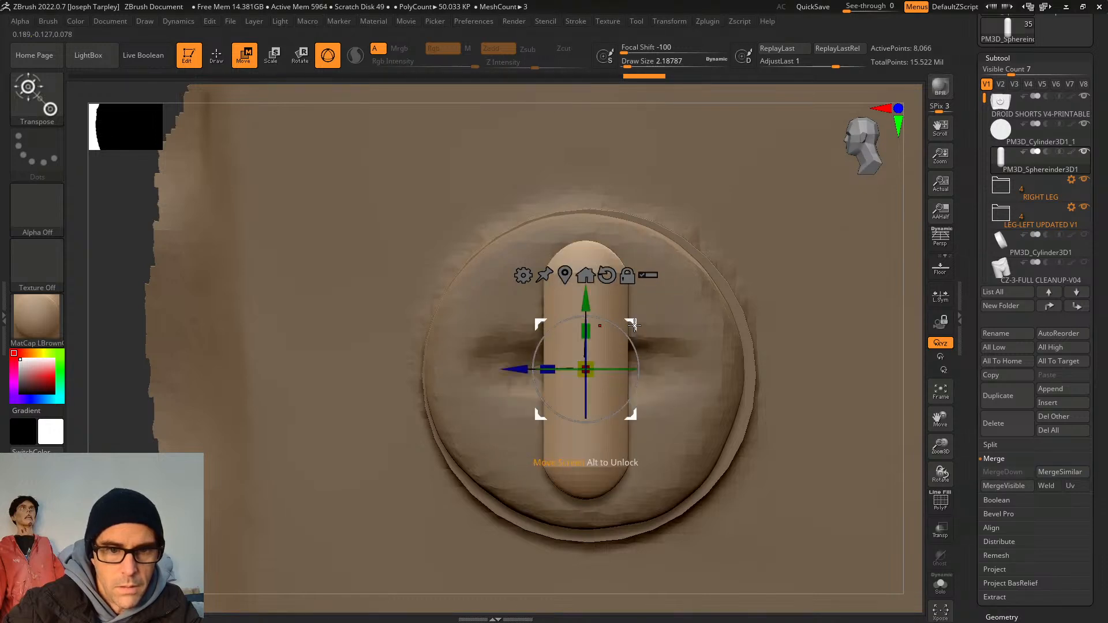
# Duplicate the capsule, rotate the copy to horizontal, and merge the two capsules into one cross-shaped subtool.
pyautogui.click(1001, 397)
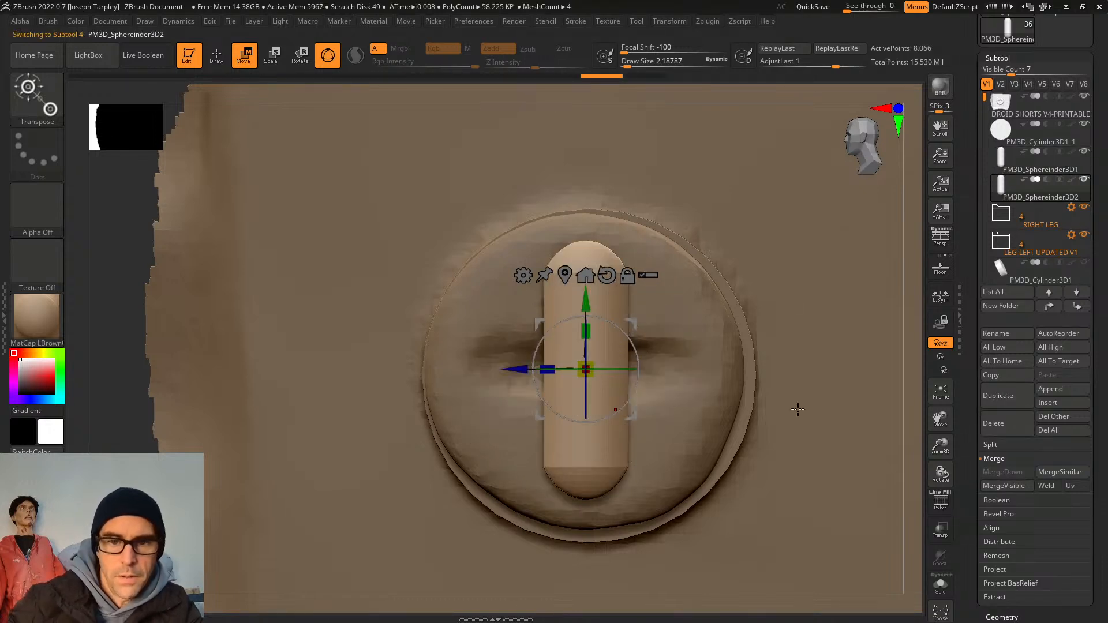
pyautogui.moveTo(612, 324); pyautogui.dragTo(643, 395)
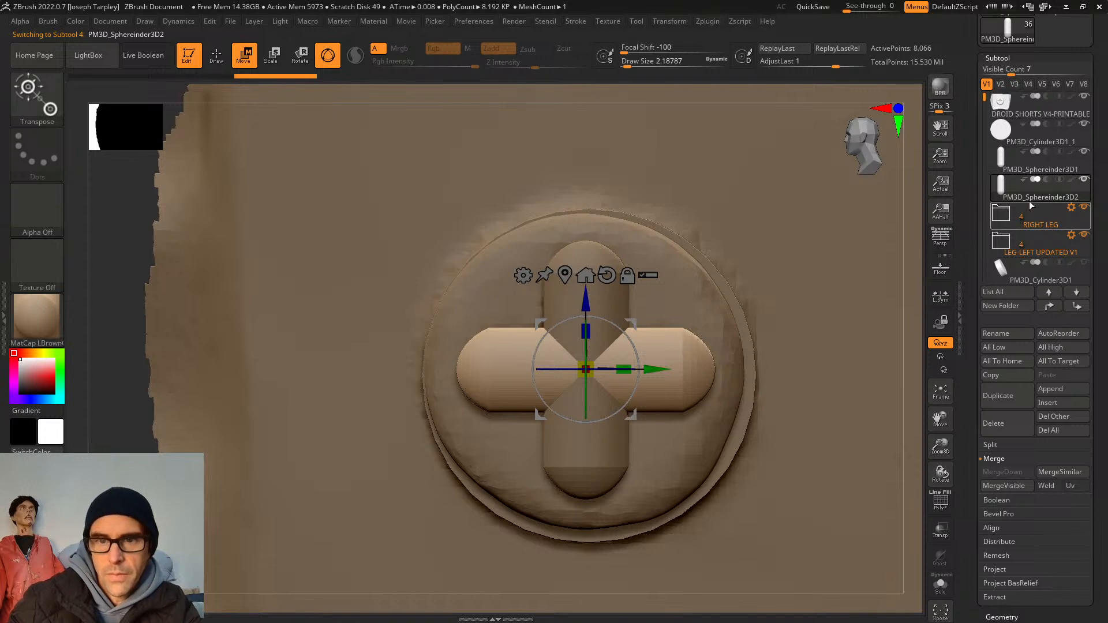
pyautogui.click(1037, 171)
pyautogui.click(1004, 471)
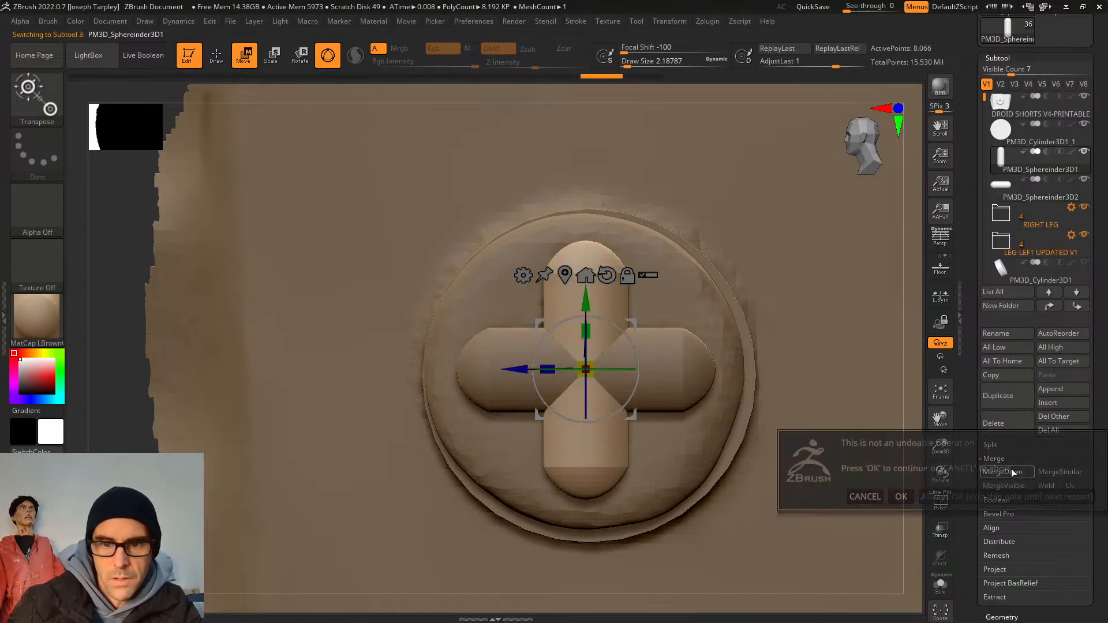
pyautogui.click(898, 494)
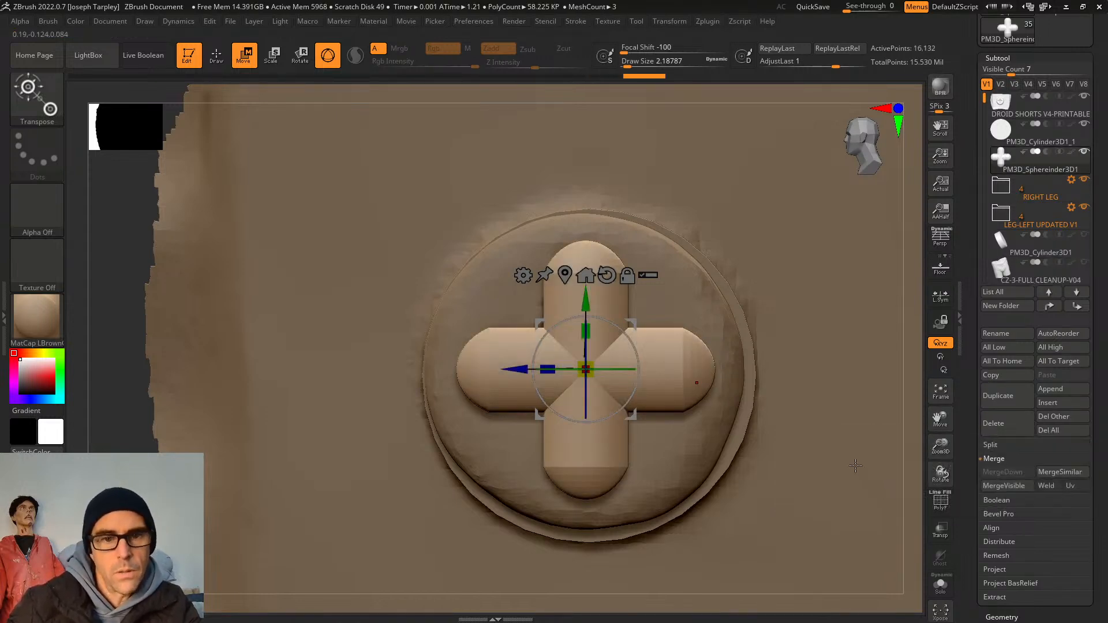
# Move the merged cross along its depth axis toward the screw head and check its fit from front and side.
pyautogui.press('f')
pyautogui.moveTo(850, 454); pyautogui.dragTo(870, 467)
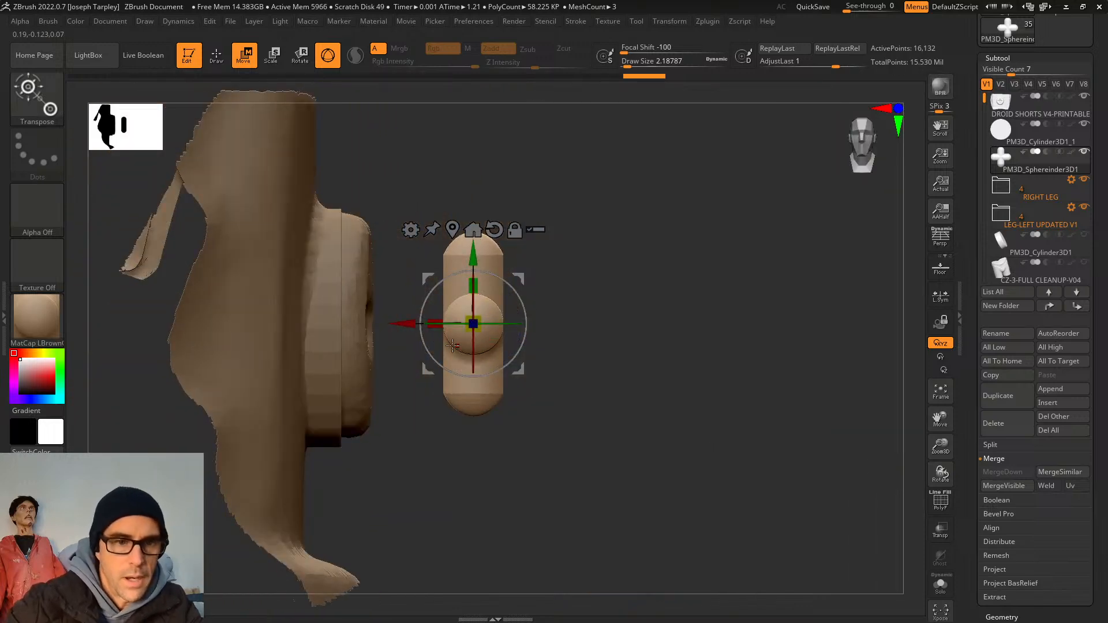
pyautogui.moveTo(407, 324); pyautogui.dragTo(307, 324)
pyautogui.moveTo(693, 314); pyautogui.dragTo(578, 307)
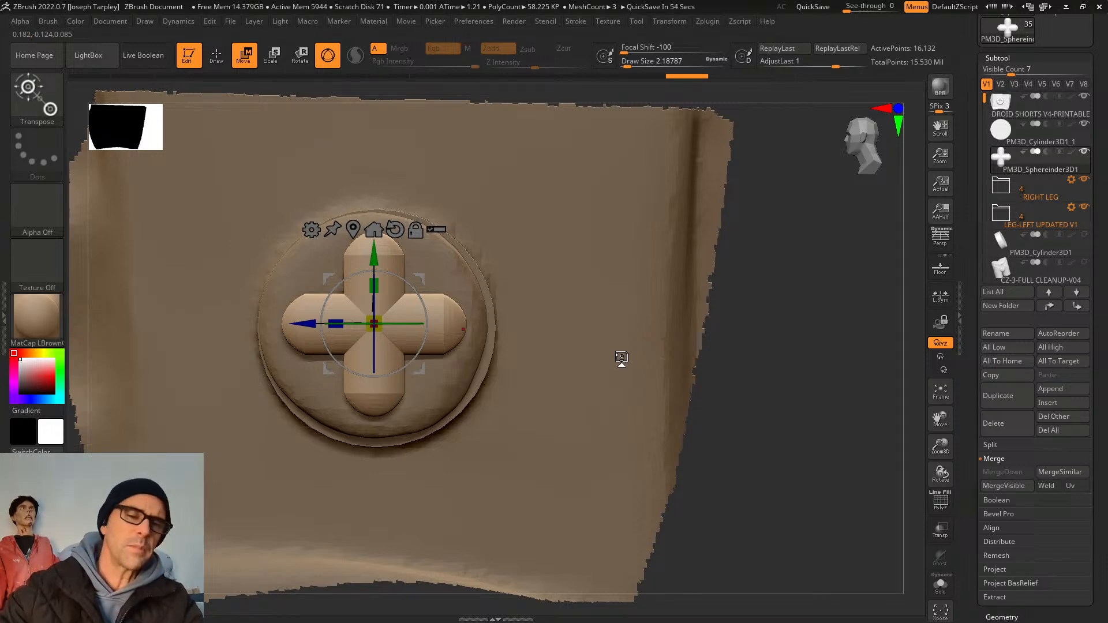
pyautogui.moveTo(802, 348)
pyautogui.mouseDown()
pyautogui.moveTo(846, 341)
pyautogui.moveTo(583, 304)
pyautogui.moveTo(500, 358)
pyautogui.mouseUp()
pyautogui.press('ctrl')
pyautogui.moveTo(301, 323); pyautogui.dragTo(281, 324)
pyautogui.moveTo(713, 330); pyautogui.dragTo(553, 319)
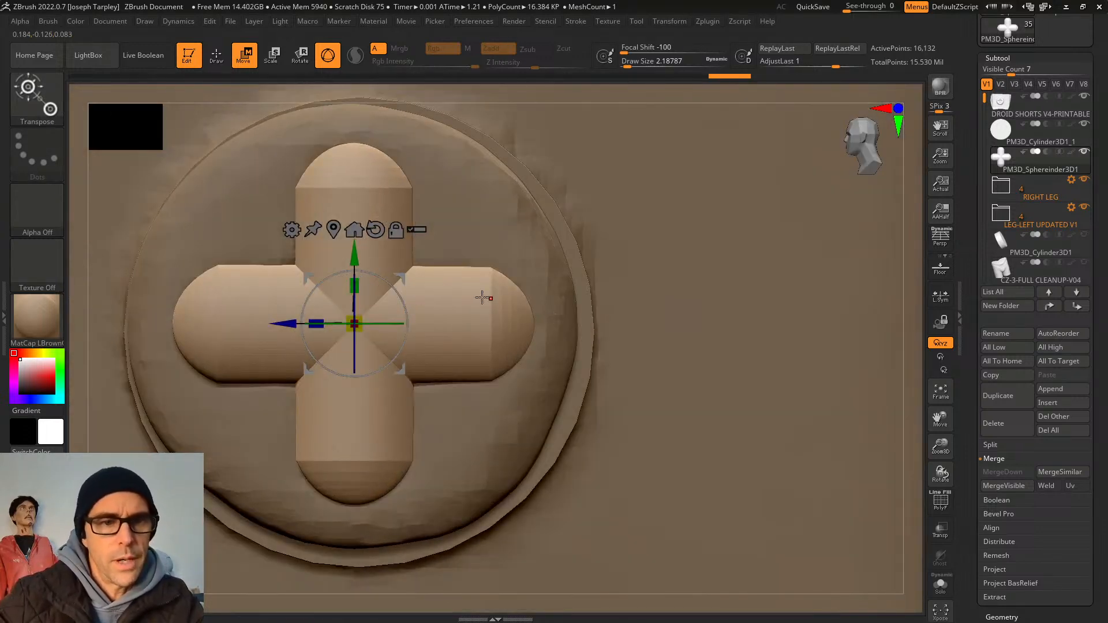
pyautogui.moveTo(403, 280)
pyautogui.mouseDown()
pyautogui.moveTo(403, 423)
pyautogui.moveTo(412, 277)
pyautogui.mouseUp()
pyautogui.hotkey('ctrl', 'z')
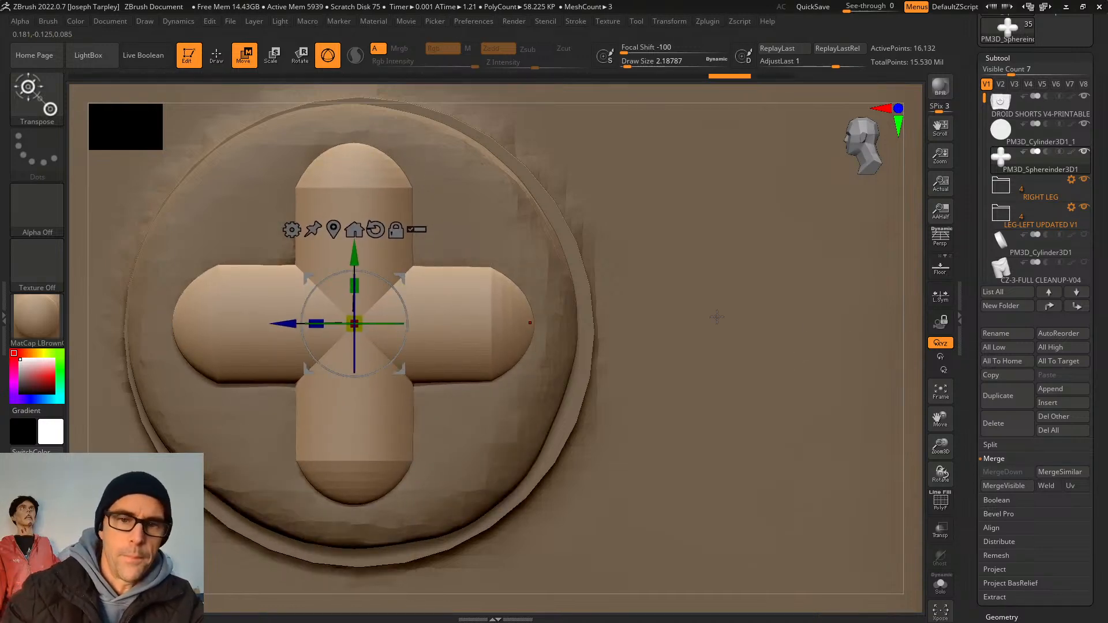
pyautogui.moveTo(900, 339); pyautogui.dragTo(913, 344)
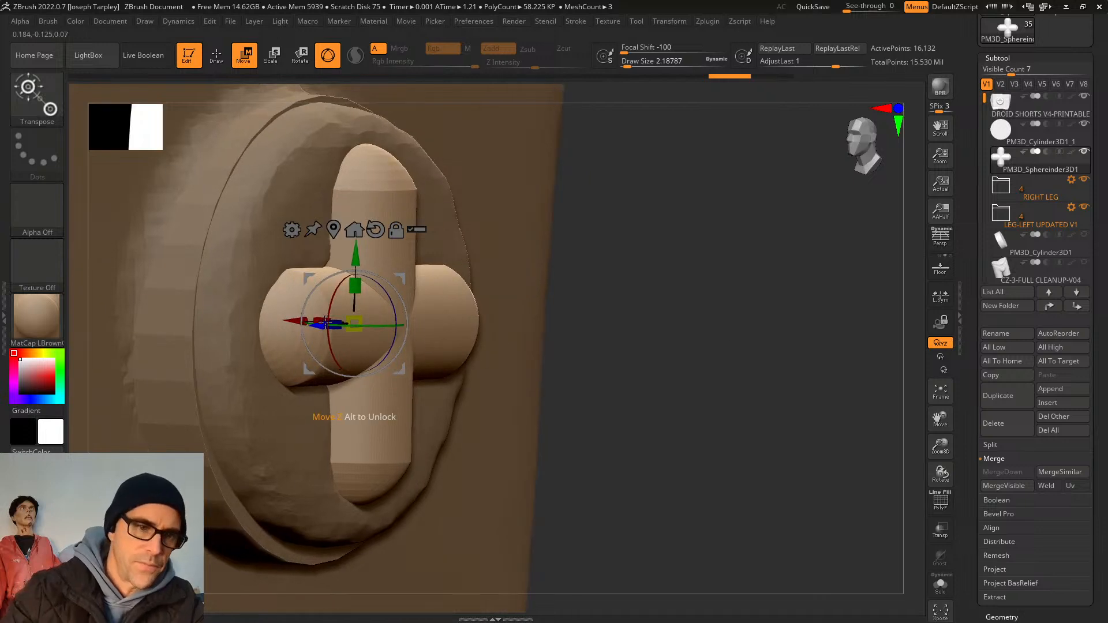
pyautogui.moveTo(306, 326); pyautogui.dragTo(209, 285)
pyautogui.moveTo(294, 321); pyautogui.dragTo(368, 350)
pyautogui.hotkey('ctrl', 'z')
pyautogui.hotkey('ctrl', 'z')
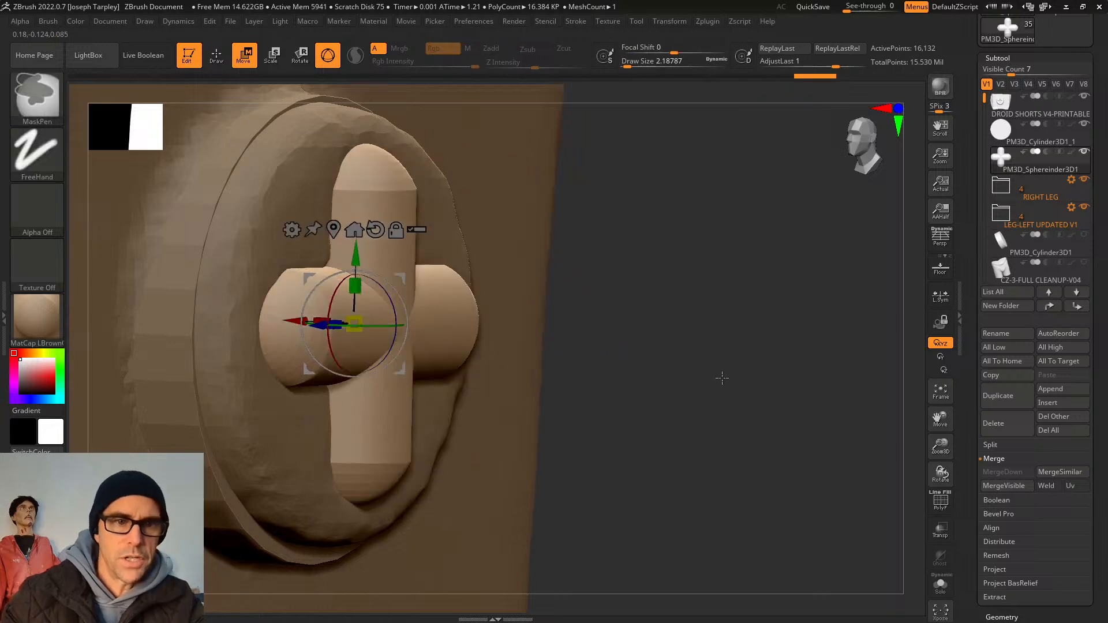
pyautogui.moveTo(759, 376)
pyautogui.mouseDown()
pyautogui.moveTo(729, 371)
pyautogui.moveTo(740, 379)
pyautogui.mouseUp()
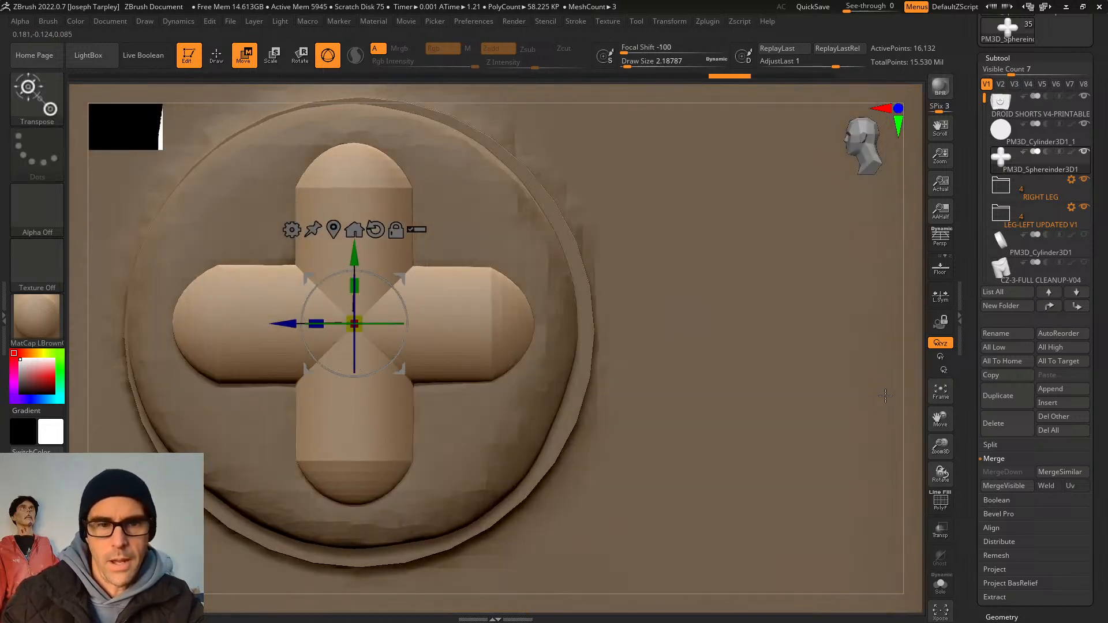
# Undo the cross back to the single vertical capsule and shorten the capsule slightly along its length.
pyautogui.hotkey('ctrl', 'z')
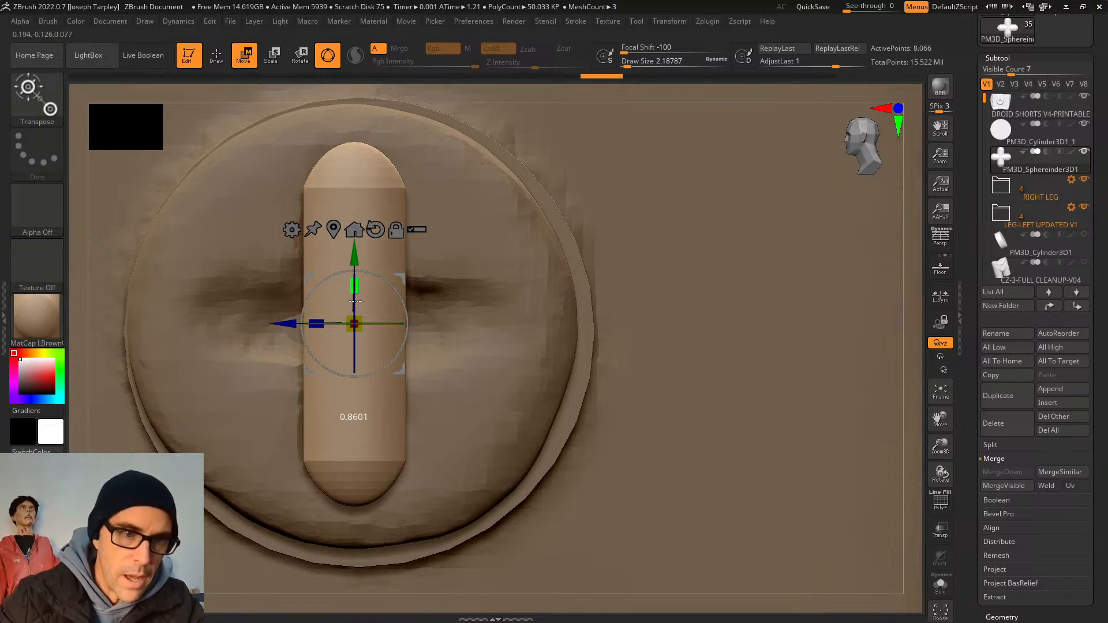
pyautogui.hotkey('ctrl', 'shift', 'z')
pyautogui.moveTo(358, 283)
pyautogui.mouseDown()
pyautogui.moveTo(353, 305)
pyautogui.moveTo(360, 298)
pyautogui.mouseUp()
pyautogui.moveTo(357, 289)
pyautogui.mouseDown()
pyautogui.moveTo(360, 311)
pyautogui.moveTo(359, 294)
pyautogui.mouseUp()
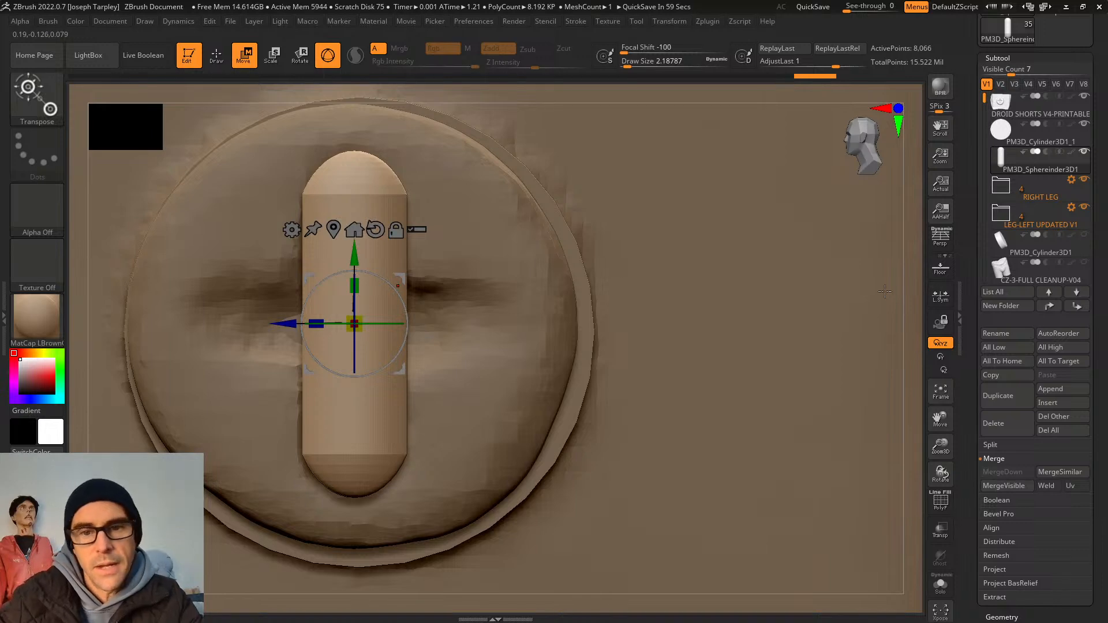
# Move the shortened capsule along its depth axis up against the screw head, keeping it aligned with the vertical slot.
pyautogui.moveTo(916, 300); pyautogui.dragTo(968, 304)
pyautogui.moveTo(664, 304); pyautogui.dragTo(607, 308)
pyautogui.moveTo(916, 312); pyautogui.dragTo(968, 319)
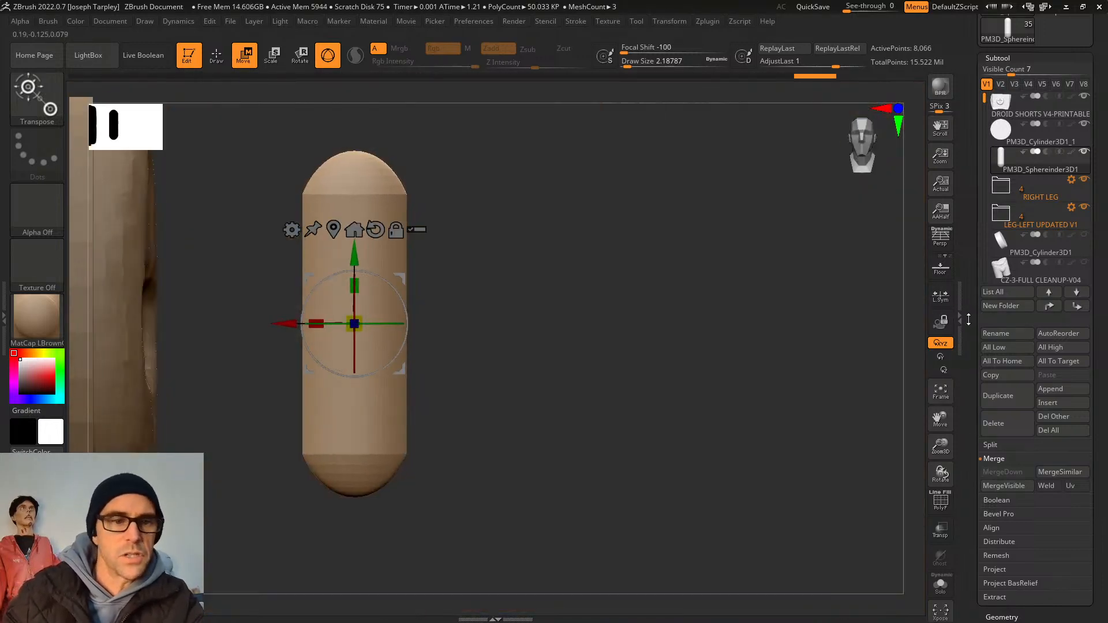
pyautogui.moveTo(284, 324); pyautogui.dragTo(116, 302)
pyautogui.keyDown('alt'); pyautogui.moveTo(405, 276); pyautogui.dragTo(613, 305); pyautogui.keyUp('alt')
pyautogui.moveTo(328, 350); pyautogui.dragTo(297, 341)
pyautogui.keyDown('shift'); pyautogui.moveTo(537, 302); pyautogui.dragTo(494, 320); pyautogui.keyUp('shift')
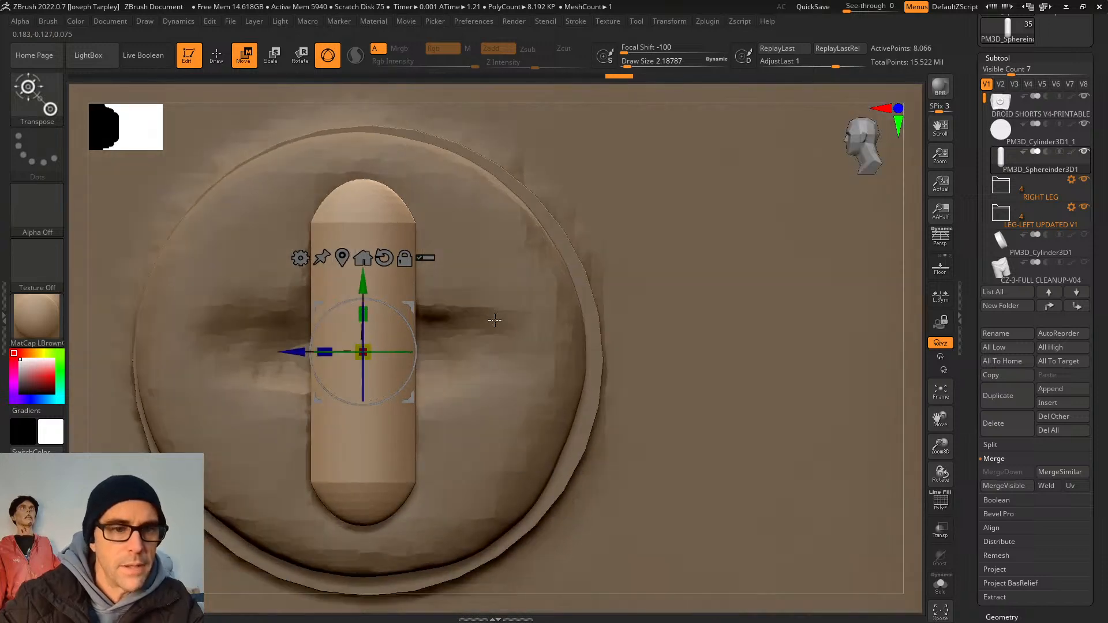
# Duplicate the shortened capsule and rotate the copy to horizontal so the two form a cross.
pyautogui.click(1007, 396)
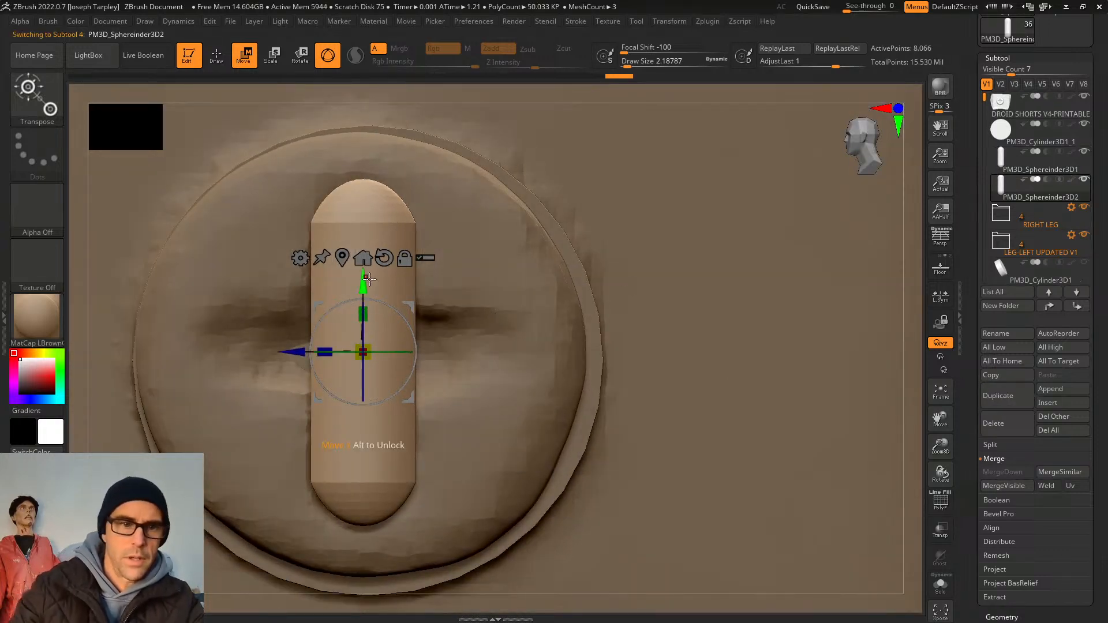
pyautogui.moveTo(398, 309); pyautogui.dragTo(425, 369)
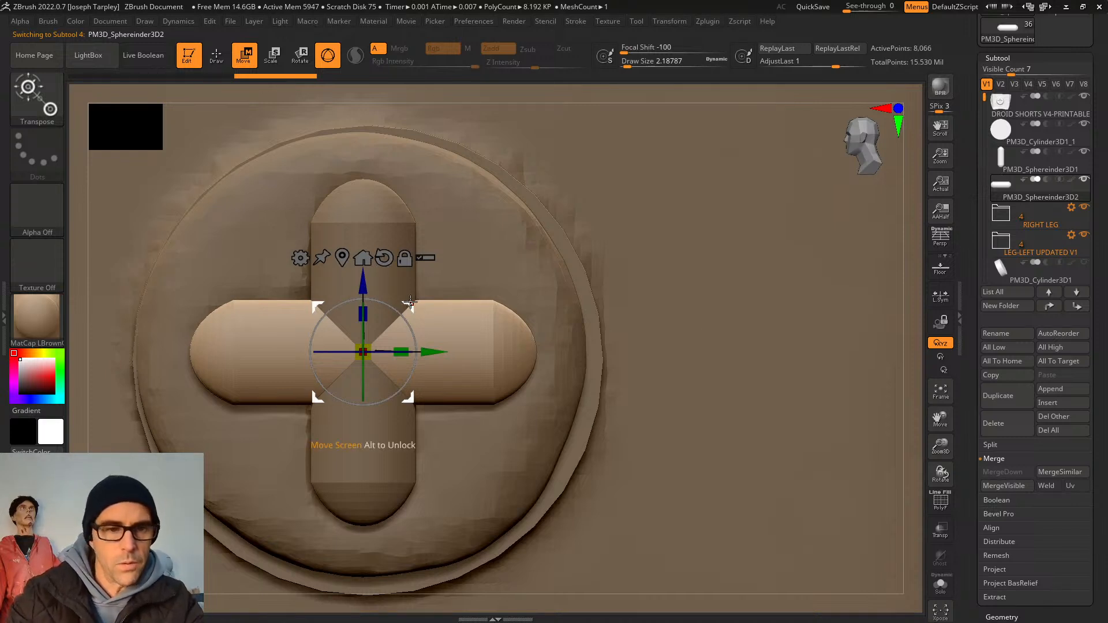
pyautogui.moveTo(411, 301); pyautogui.dragTo(609, 165)
pyautogui.hotkey('ctrl', 'z')
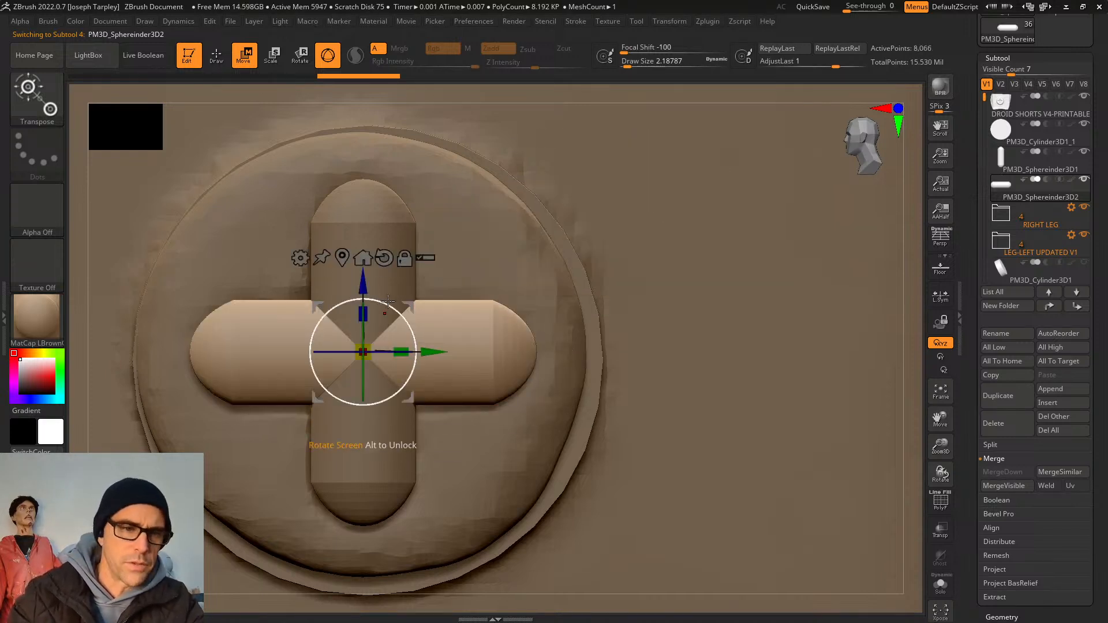
pyautogui.moveTo(394, 309); pyautogui.dragTo(445, 402)
pyautogui.hotkey('ctrl', 'z')
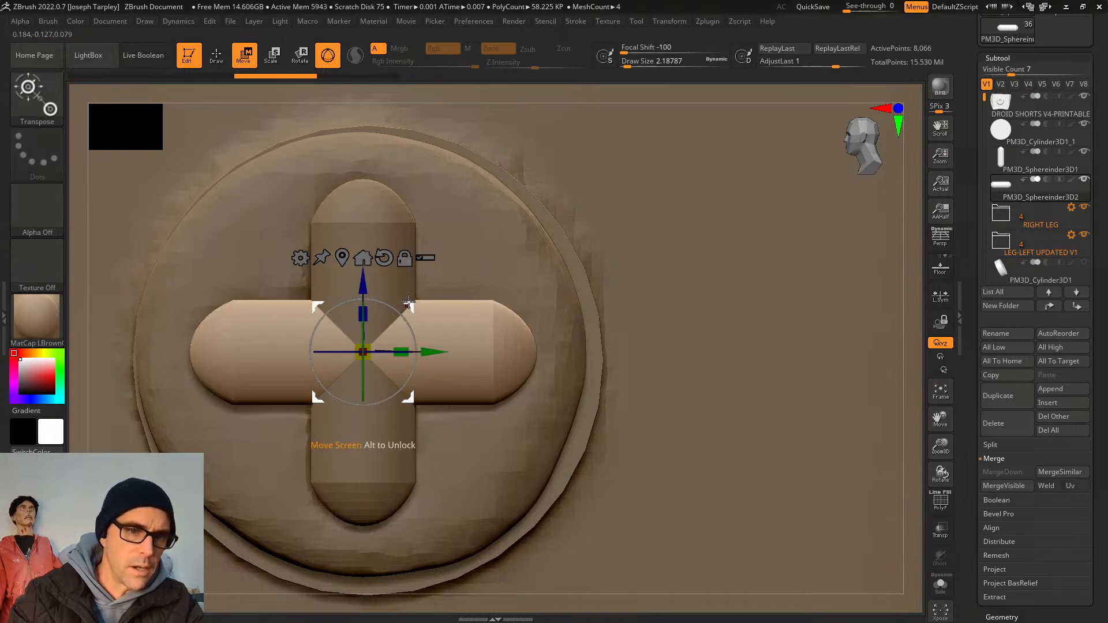
pyautogui.keyDown('ctrl'); pyautogui.moveTo(408, 303); pyautogui.dragTo(682, 335); pyautogui.keyUp('ctrl')
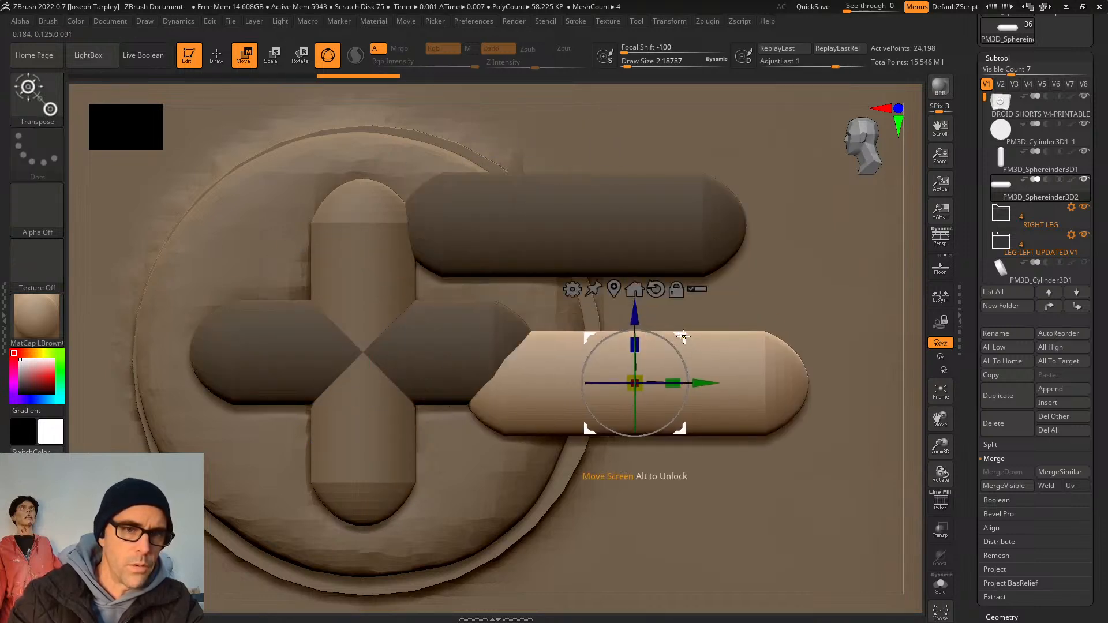
pyautogui.hotkey('ctrl', 'z')
pyautogui.hotkey('ctrl', 'z')
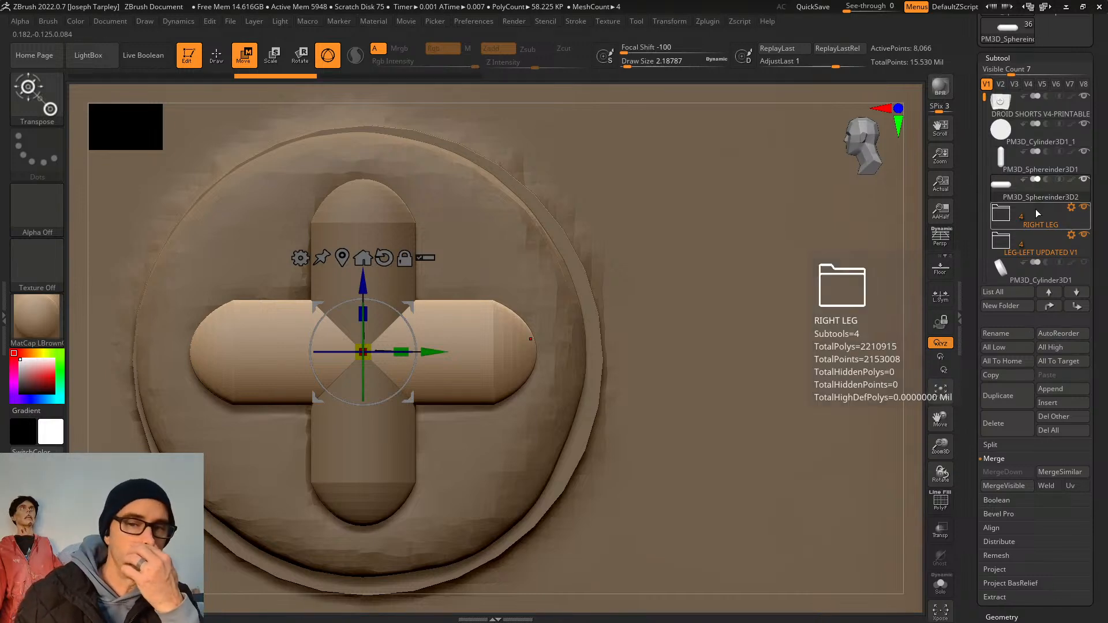
# Merge the vertical capsule down with its horizontal copy into a single cross-shaped subtool.
pyautogui.click(1061, 169)
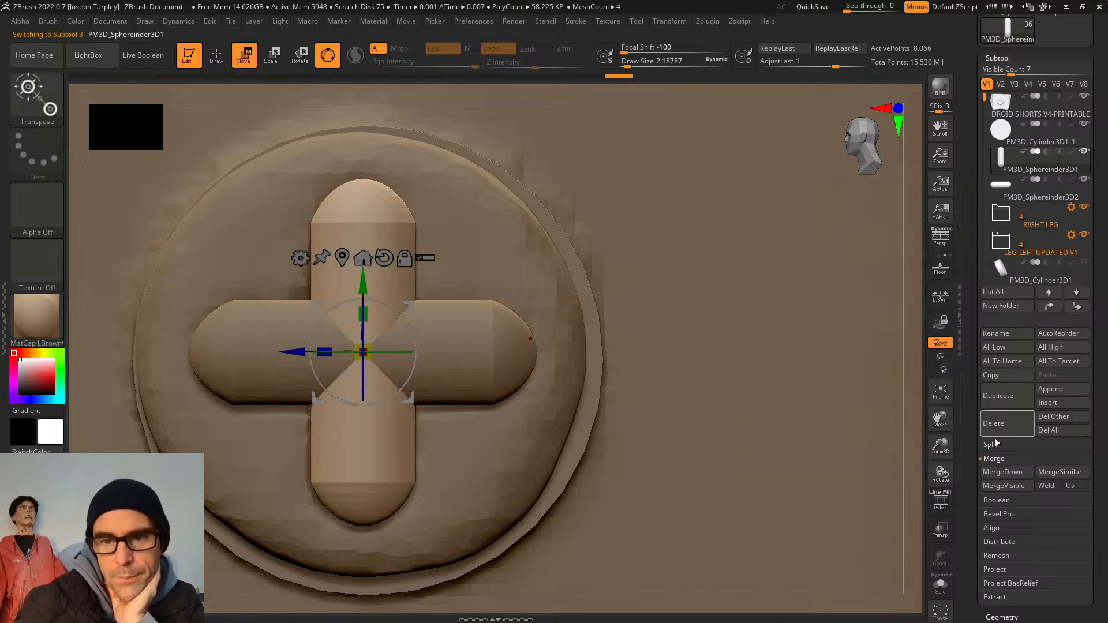
pyautogui.click(1002, 471)
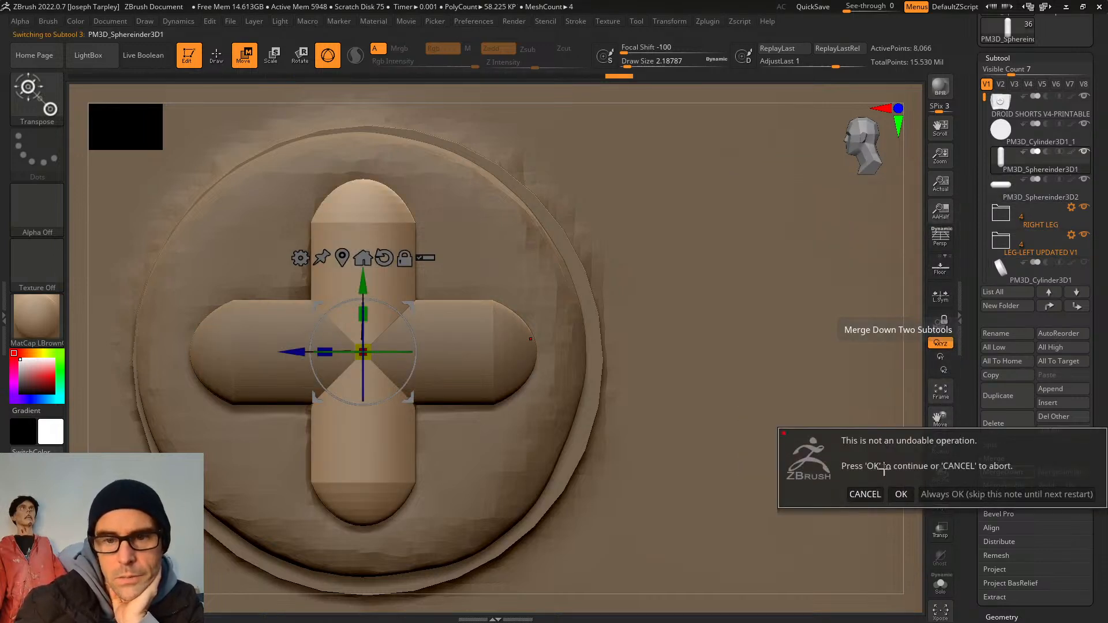
pyautogui.click(900, 494)
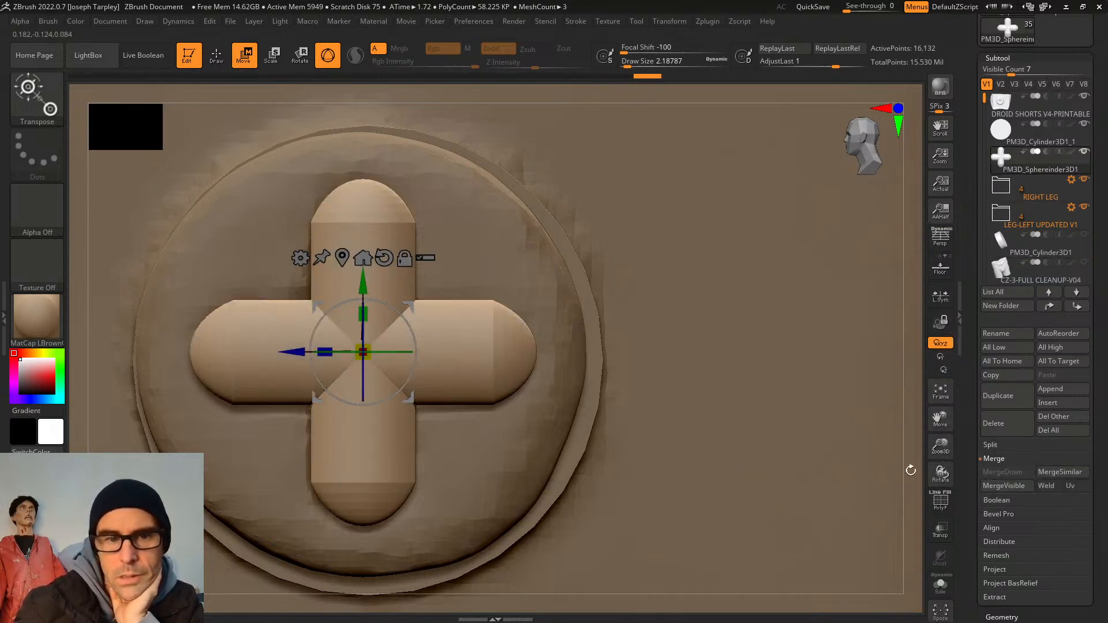
# Select the cylinder disc, move it outward along its depth axis beneath the cross, and nudge it sideways to centre it.
pyautogui.click(1049, 141)
pyautogui.press('f')
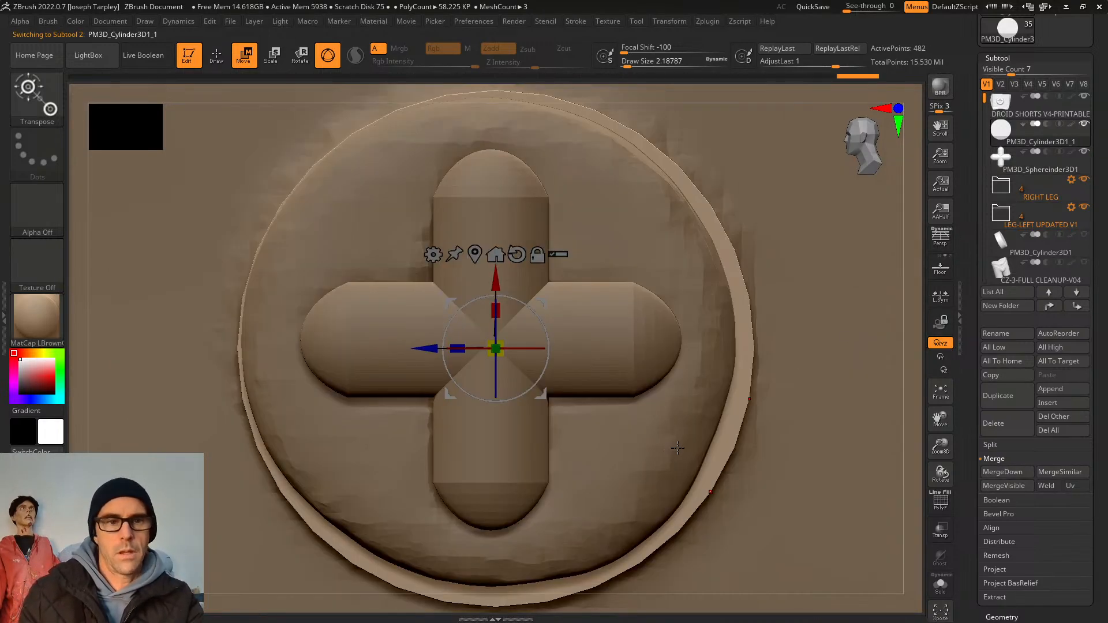
pyautogui.moveTo(914, 371); pyautogui.dragTo(952, 384)
pyautogui.moveTo(564, 346); pyautogui.dragTo(640, 356)
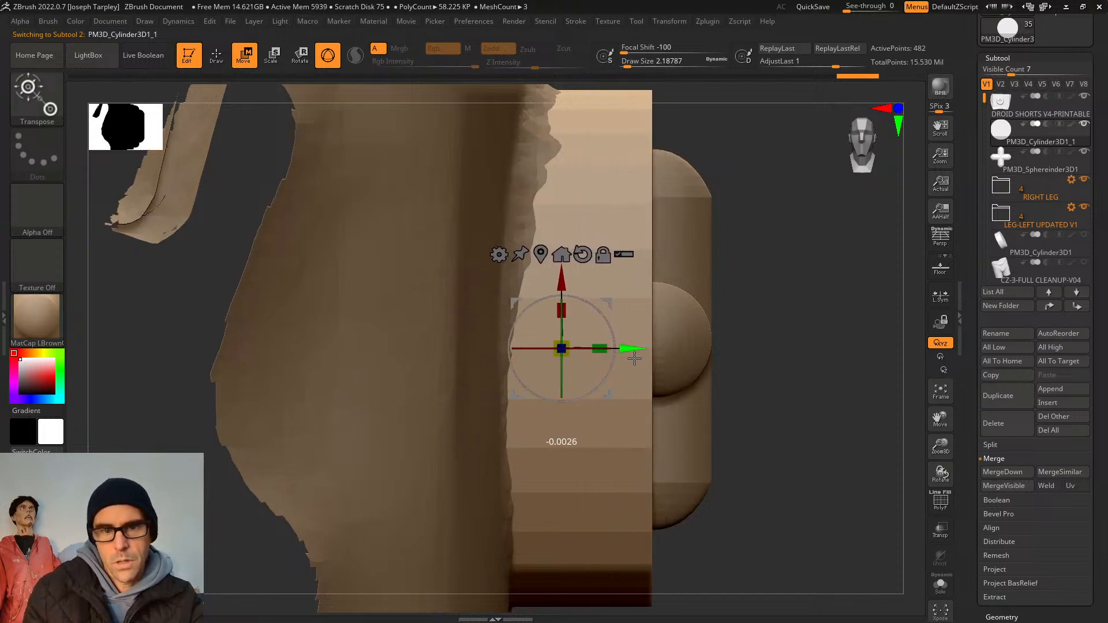
pyautogui.moveTo(921, 323); pyautogui.dragTo(853, 316)
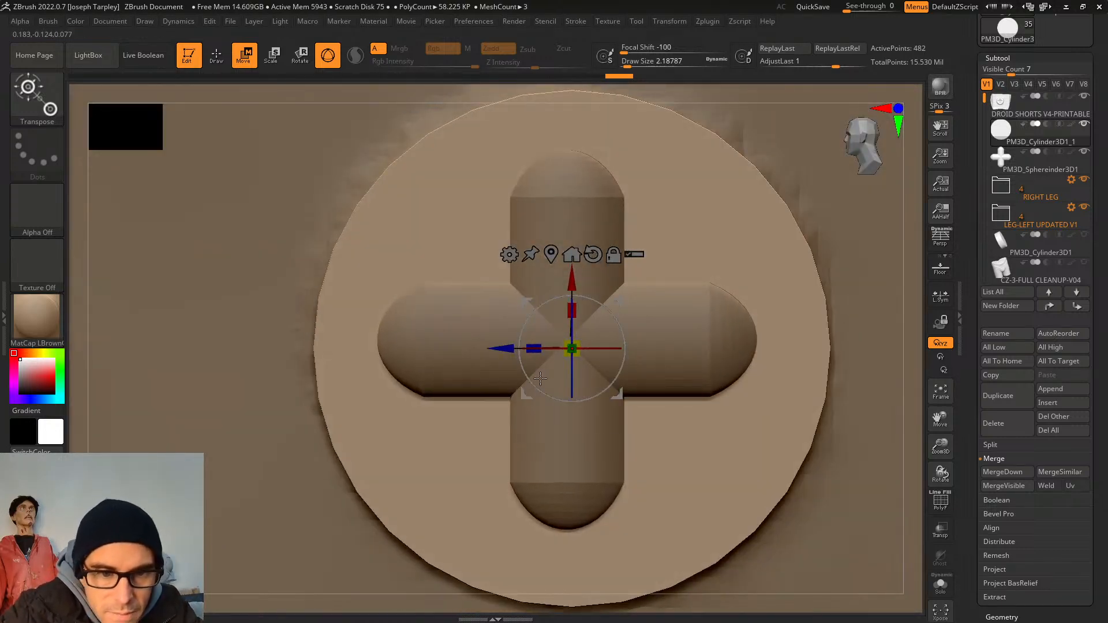
pyautogui.moveTo(502, 348); pyautogui.dragTo(494, 349)
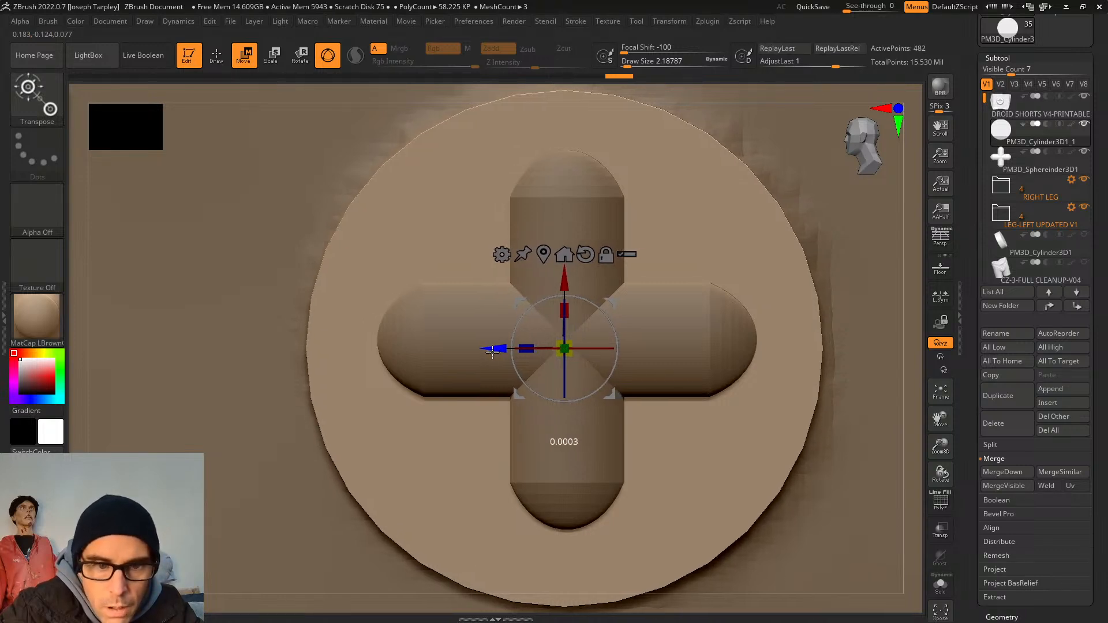
# Shift the disc along its depth axis in side view so the cross protrudes slightly from its front face.
pyautogui.press('f')
pyautogui.keyDown('shift'); pyautogui.moveTo(880, 456); pyautogui.dragTo(915, 457); pyautogui.keyUp('shift')
pyautogui.moveTo(542, 327)
pyautogui.mouseDown()
pyautogui.moveTo(509, 327)
pyautogui.moveTo(607, 330)
pyautogui.moveTo(520, 325)
pyautogui.mouseUp()
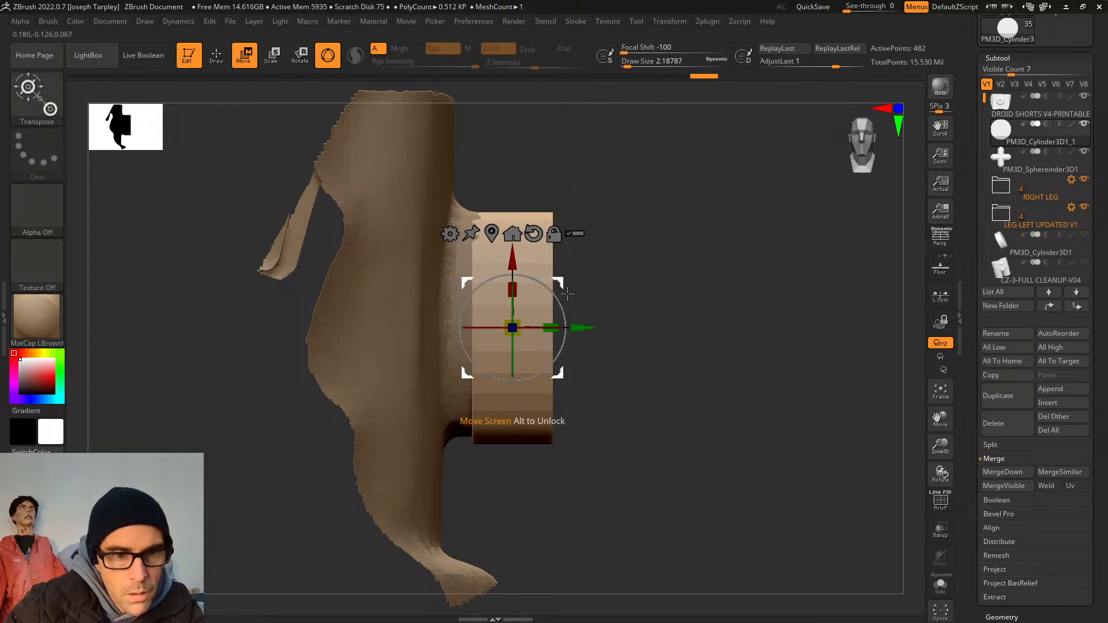
pyautogui.moveTo(562, 287)
pyautogui.mouseDown()
pyautogui.moveTo(554, 282)
pyautogui.moveTo(576, 282)
pyautogui.moveTo(534, 282)
pyautogui.mouseUp()
pyautogui.moveTo(629, 305); pyautogui.dragTo(585, 309)
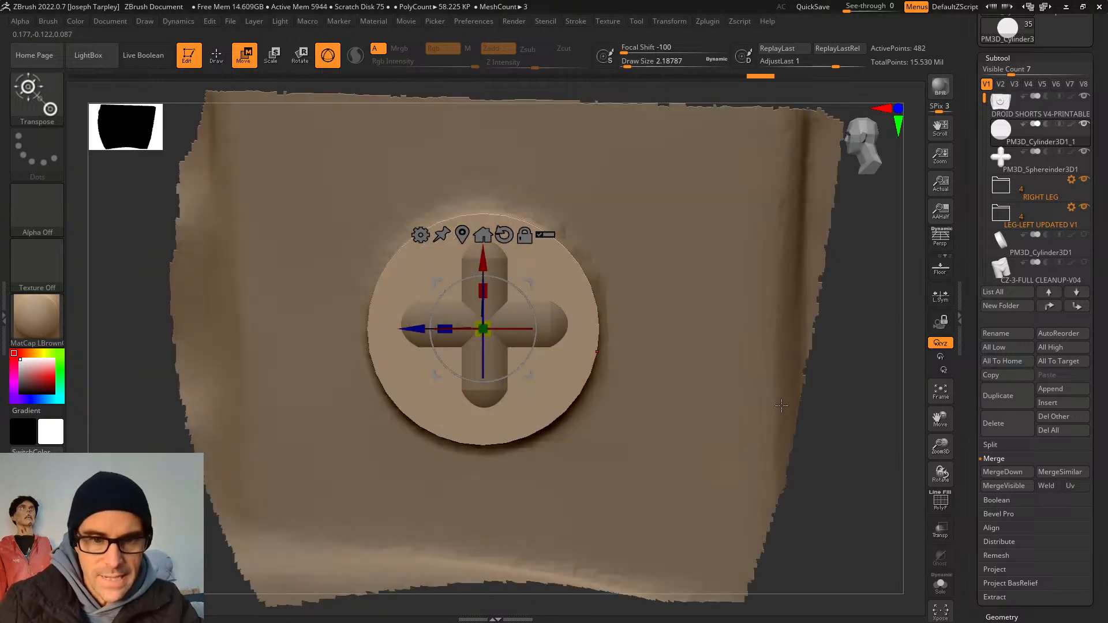
pyautogui.keyDown('alt'); pyautogui.moveTo(860, 407); pyautogui.dragTo(868, 479); pyautogui.keyUp('alt')
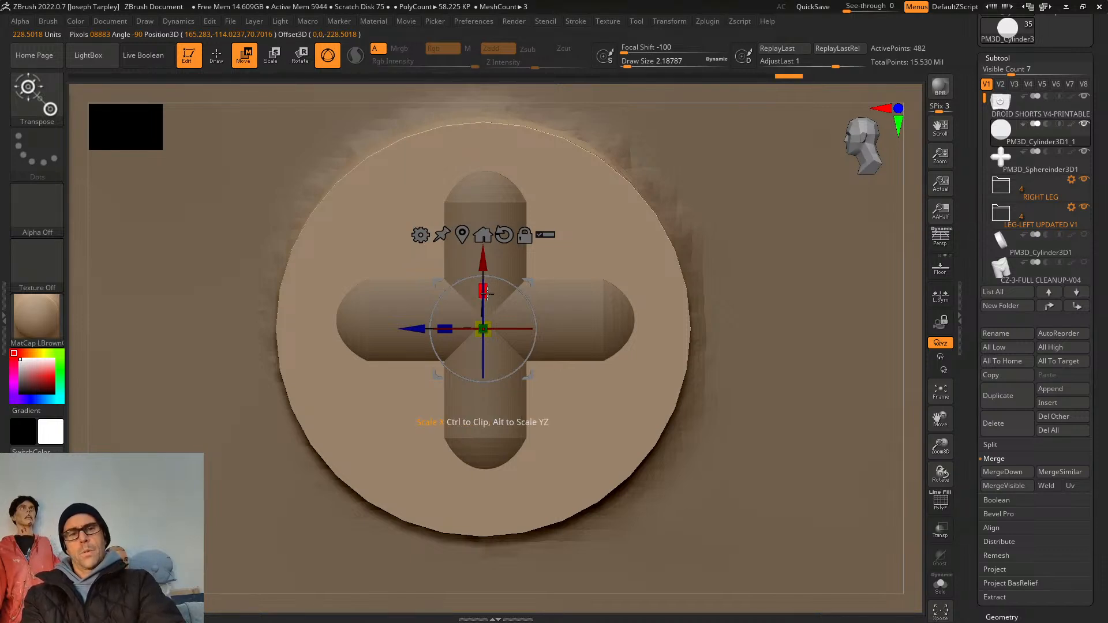
pyautogui.moveTo(551, 420); pyautogui.dragTo(891, 395)
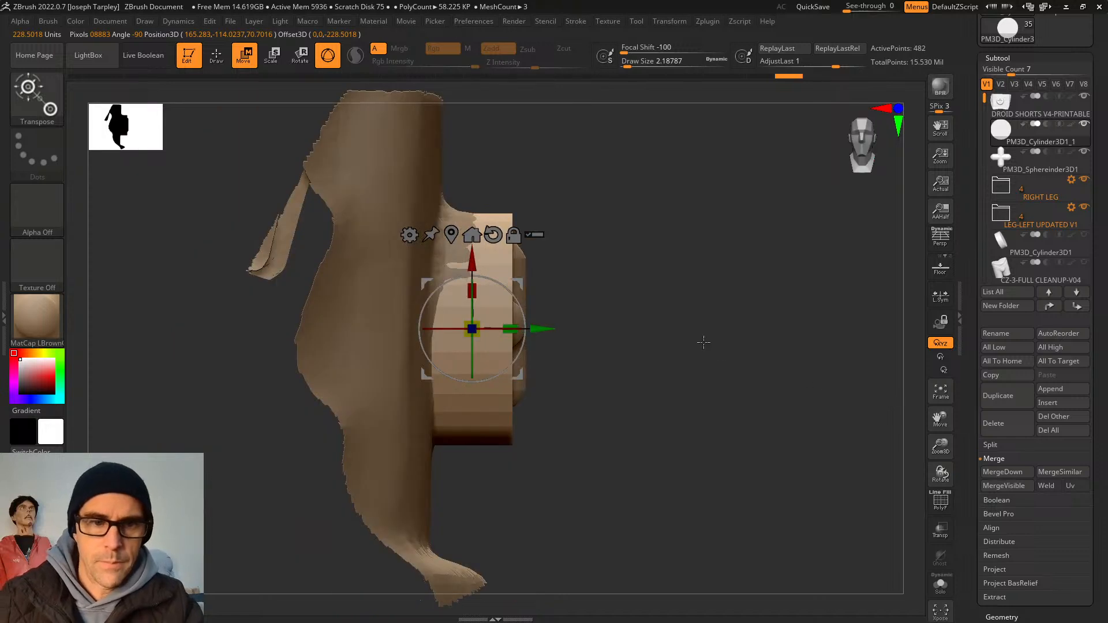
pyautogui.moveTo(769, 346); pyautogui.dragTo(719, 346)
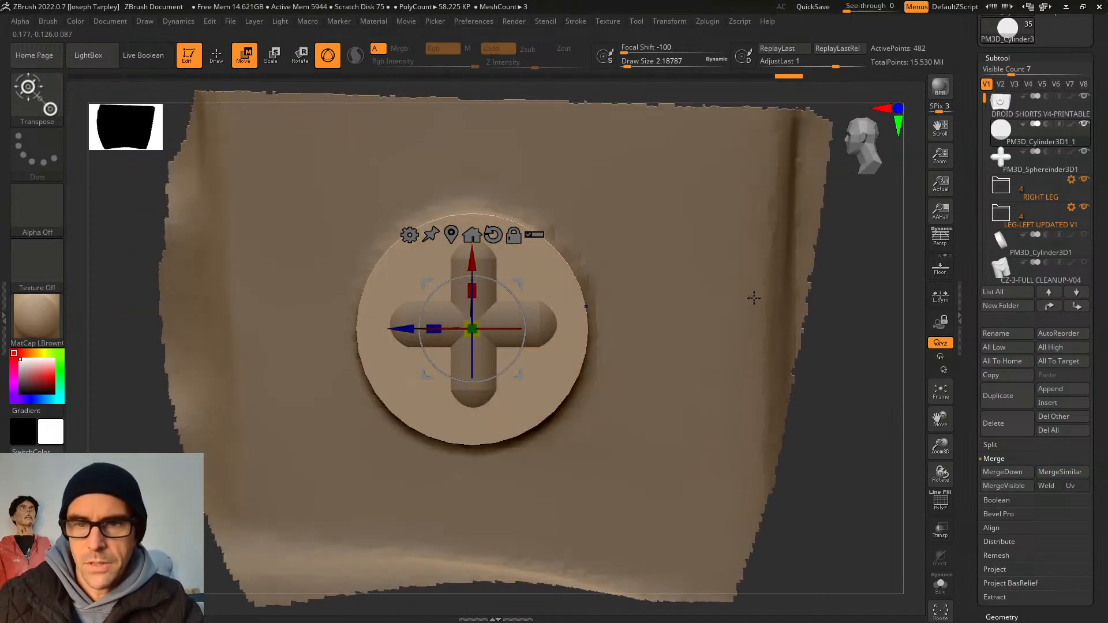
# Snap both the cross and the cylinder disc to the world axis with Mesh To Axis so they share one centre.
pyautogui.click(1059, 165)
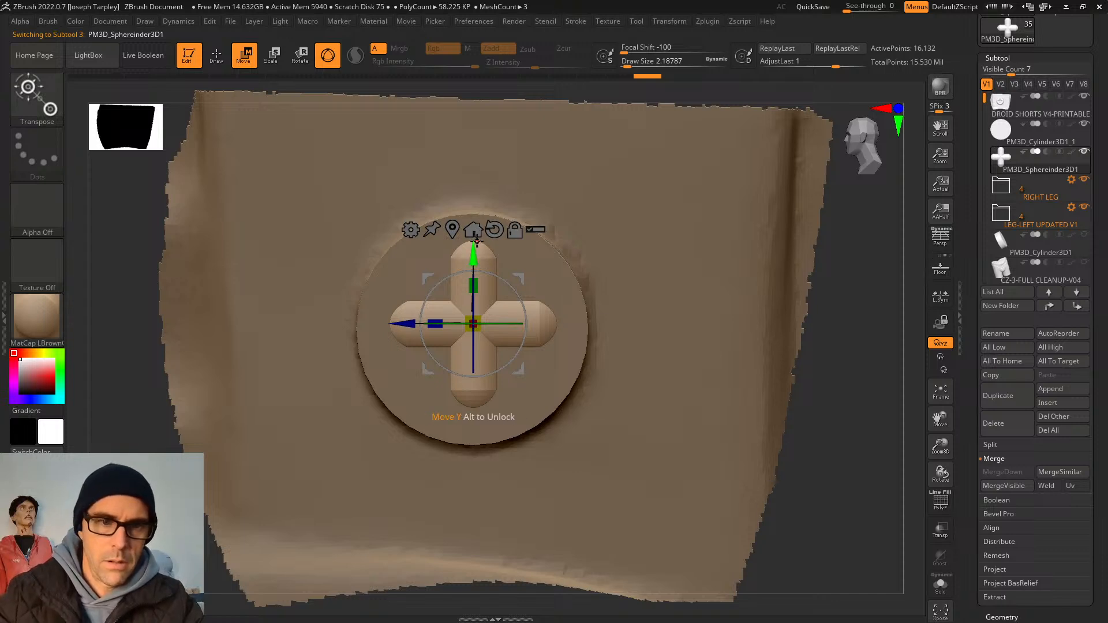
pyautogui.moveTo(553, 263); pyautogui.dragTo(909, 370)
pyautogui.keyDown('shift'); pyautogui.moveTo(808, 358); pyautogui.dragTo(612, 337); pyautogui.keyUp('shift')
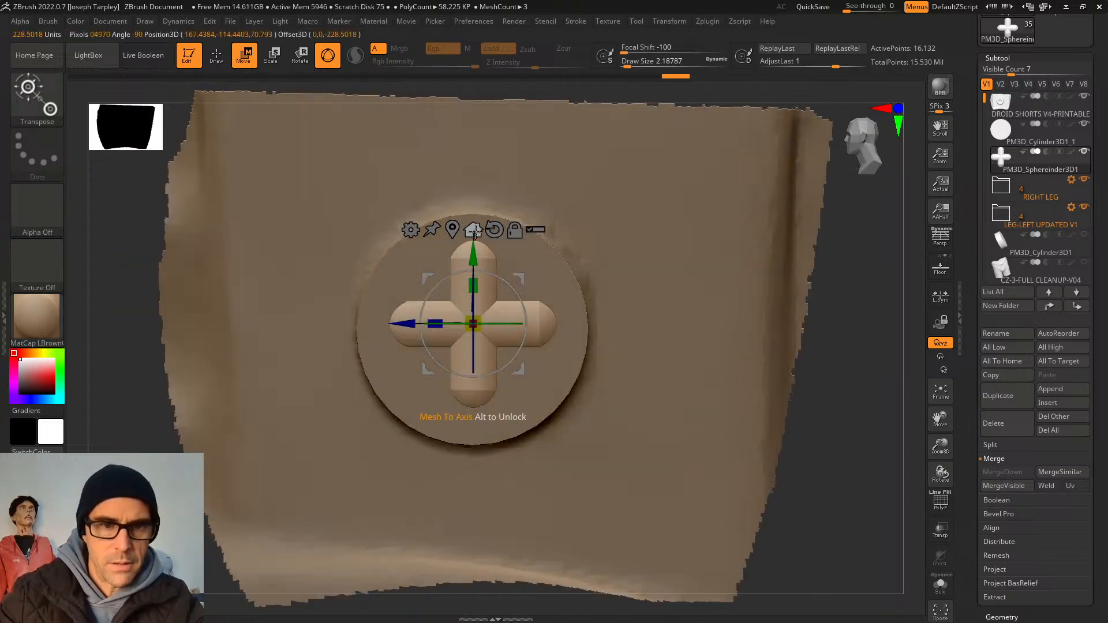
pyautogui.click(474, 231)
pyautogui.click(1038, 140)
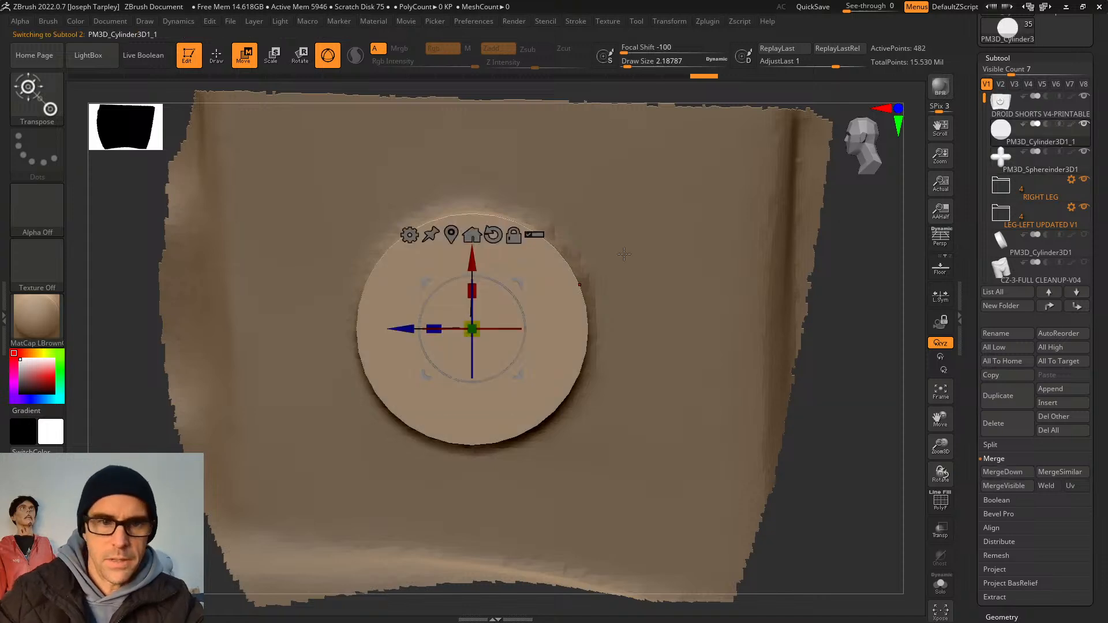
pyautogui.click(472, 235)
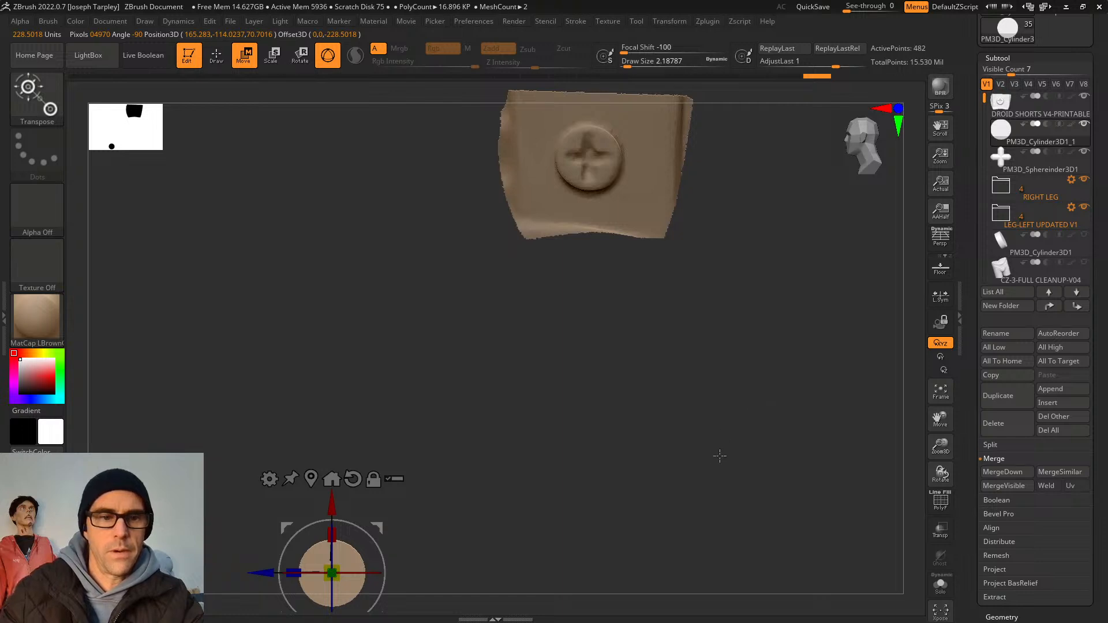
# Move the centred disc back slightly along its depth axis so the cross projects from its front face.
pyautogui.moveTo(720, 456); pyautogui.dragTo(715, 275)
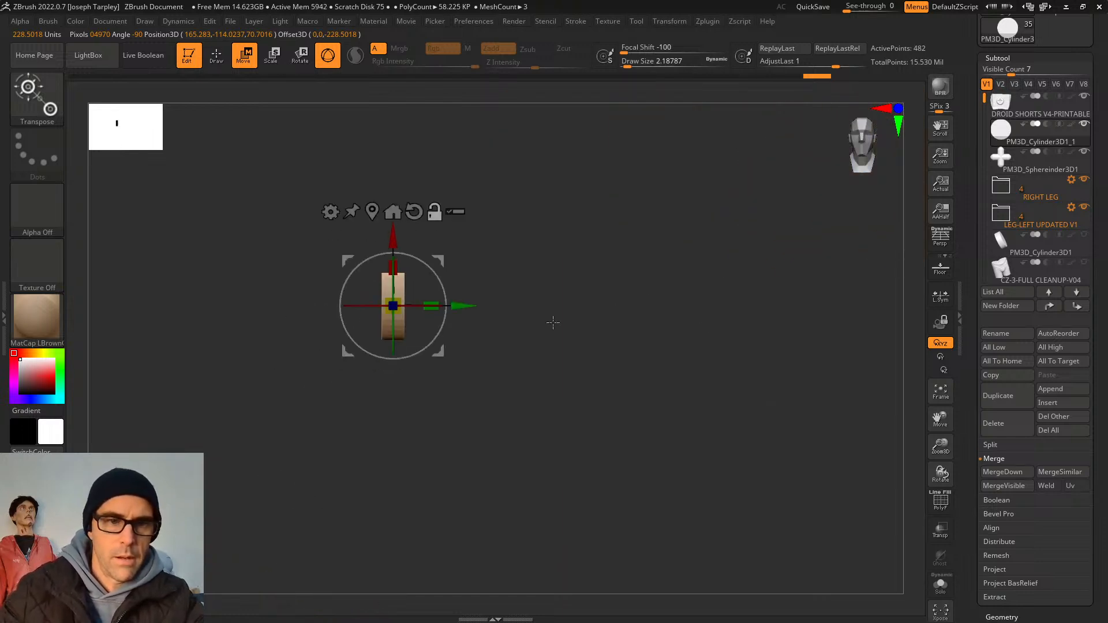
pyautogui.moveTo(467, 307); pyautogui.dragTo(455, 308)
pyautogui.moveTo(617, 322); pyautogui.dragTo(549, 306)
pyautogui.keyDown('ctrl'); pyautogui.moveTo(548, 306); pyautogui.dragTo(536, 569, button='right'); pyautogui.keyUp('ctrl')
pyautogui.keyDown('alt'); pyautogui.moveTo(629, 300); pyautogui.dragTo(652, 384); pyautogui.keyUp('alt')
pyautogui.keyDown('ctrl'); pyautogui.moveTo(653, 383); pyautogui.dragTo(642, 456, button='right'); pyautogui.keyUp('ctrl')
# Set the cross subtool to subtract from the disc and turn on Live Boolean to preview the recessed cross slot.
pyautogui.moveTo(1048, 153)
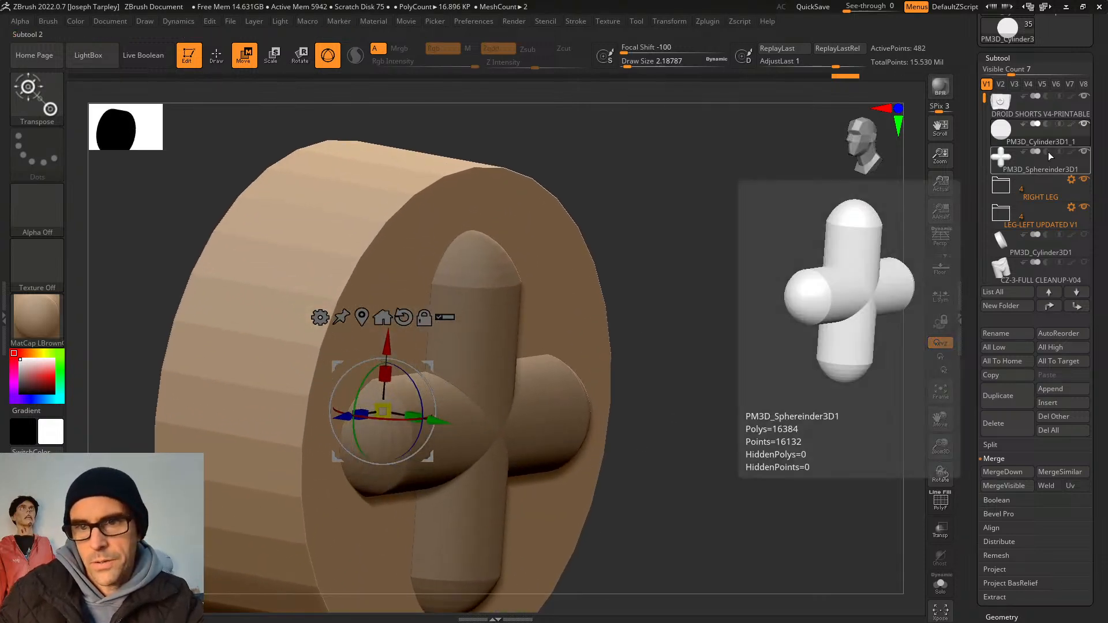
pyautogui.click(166, 56)
pyautogui.moveTo(716, 323); pyautogui.dragTo(594, 383)
pyautogui.moveTo(637, 270); pyautogui.dragTo(555, 355)
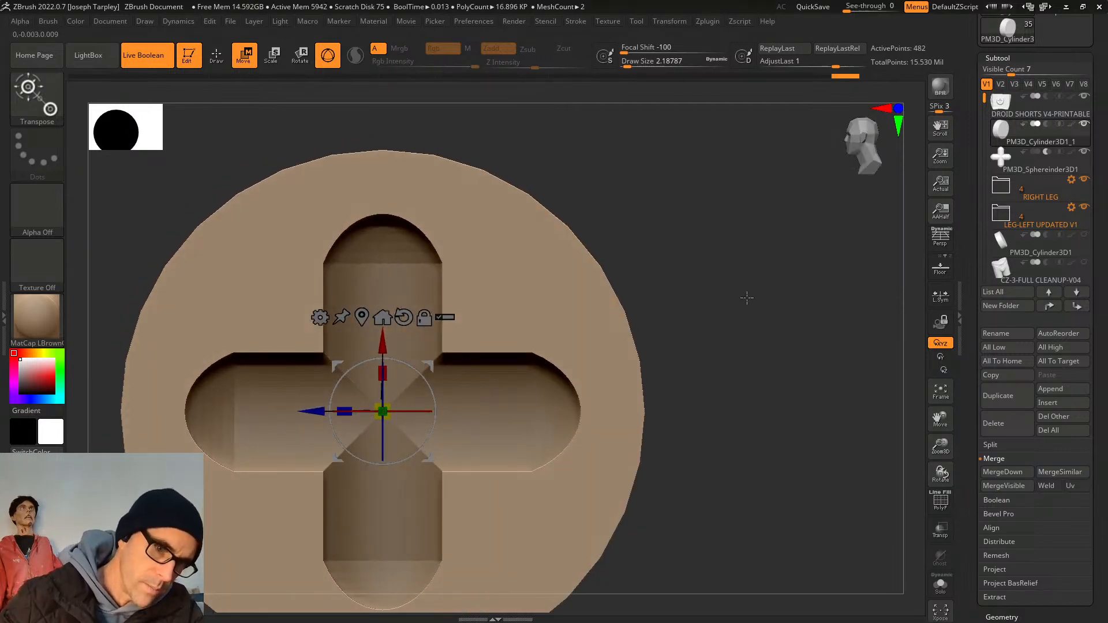
pyautogui.moveTo(742, 297)
pyautogui.mouseDown()
pyautogui.moveTo(732, 294)
pyautogui.moveTo(755, 301)
pyautogui.mouseUp()
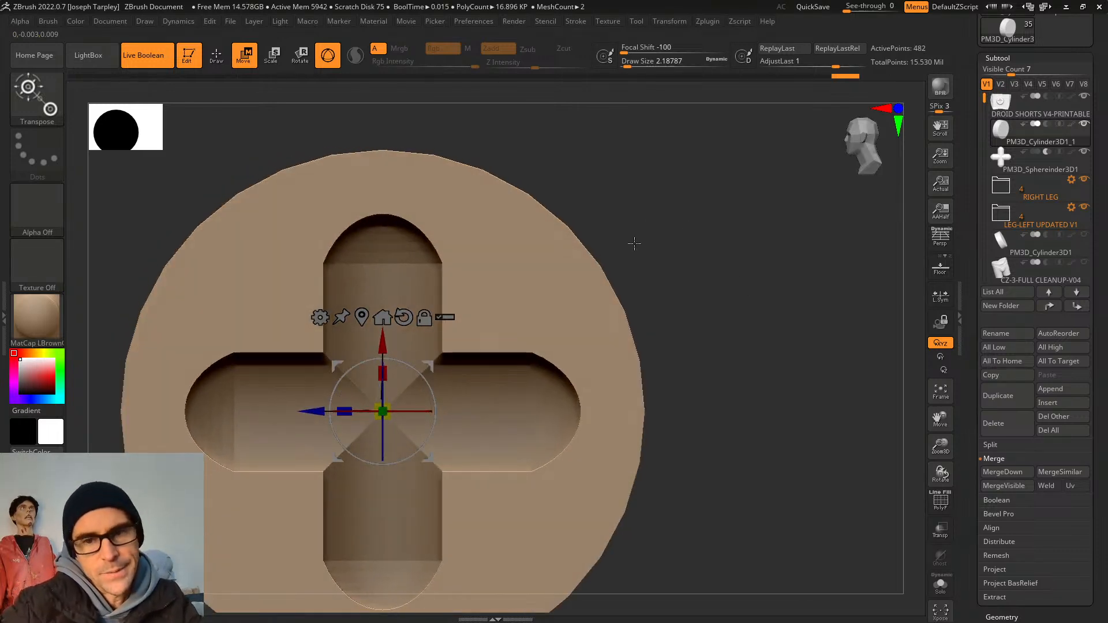
pyautogui.moveTo(672, 209)
pyautogui.mouseDown()
pyautogui.moveTo(714, 208)
pyautogui.moveTo(673, 207)
pyautogui.mouseUp()
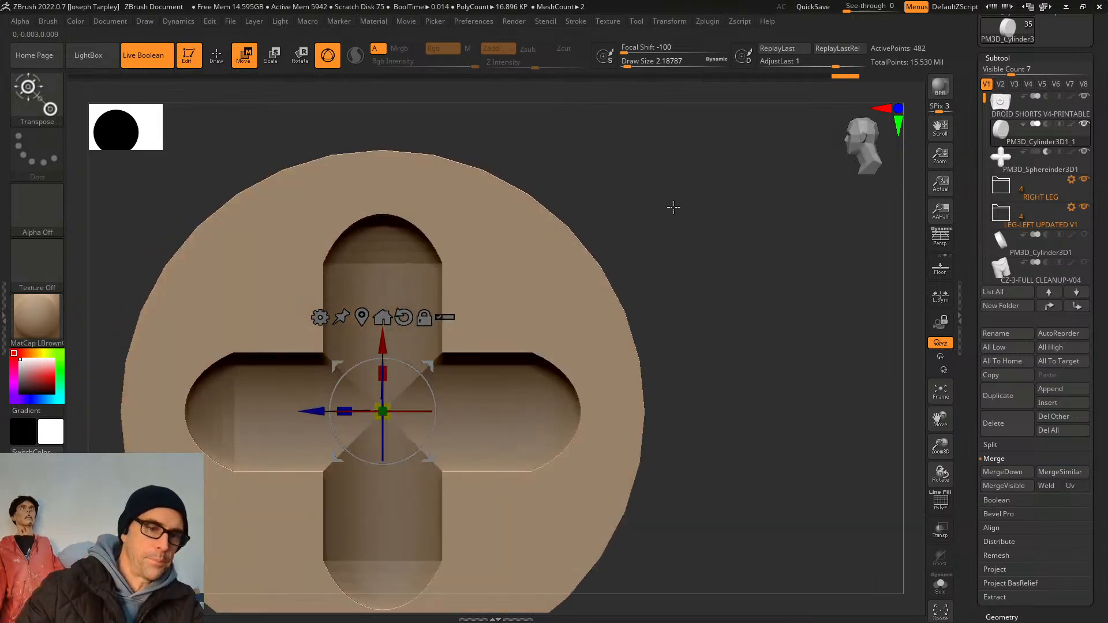
pyautogui.moveTo(708, 358); pyautogui.dragTo(616, 308)
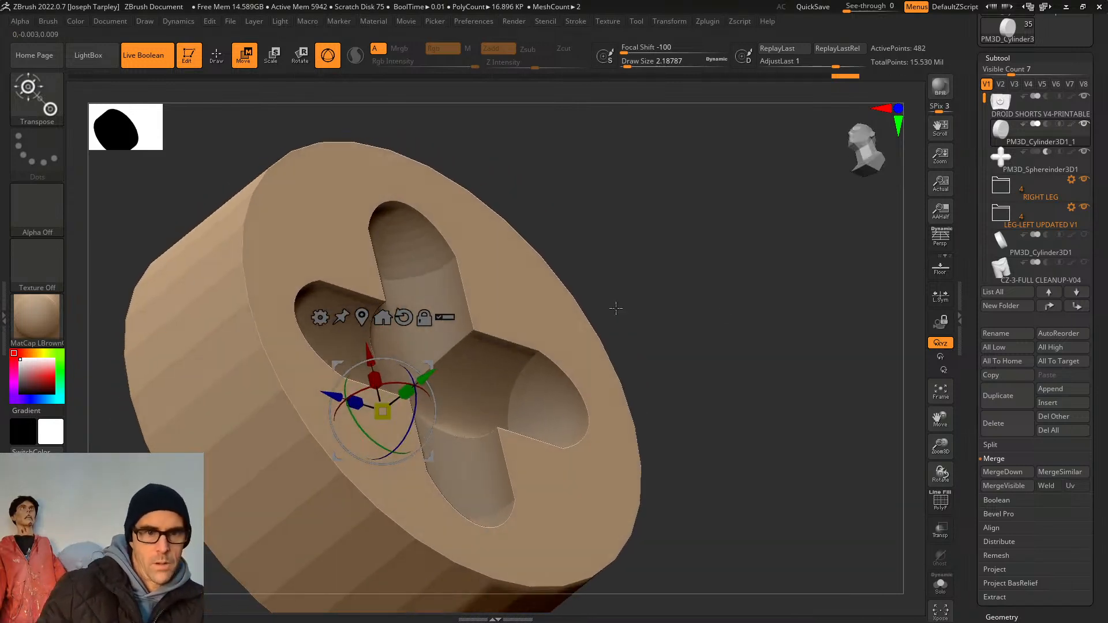
# Fine-tune the disc's position along its depth axis to adjust the slot depth, and compare it with the original screw head.
pyautogui.moveTo(429, 375)
pyautogui.mouseDown()
pyautogui.moveTo(398, 397)
pyautogui.moveTo(434, 369)
pyautogui.moveTo(427, 378)
pyautogui.mouseUp()
pyautogui.hotkey('ctrl', 'z')
pyautogui.keyDown('shift'); pyautogui.moveTo(722, 337); pyautogui.dragTo(749, 423); pyautogui.keyUp('shift')
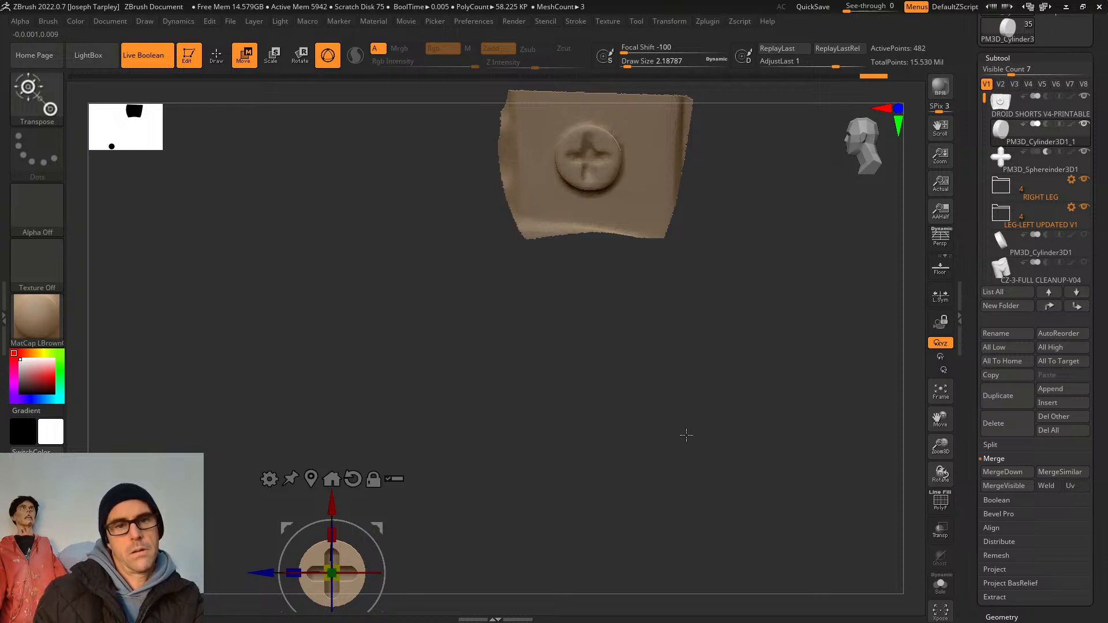
pyautogui.moveTo(662, 447); pyautogui.dragTo(623, 554)
pyautogui.keyDown('alt'); pyautogui.moveTo(605, 469); pyautogui.dragTo(583, 534); pyautogui.keyUp('alt')
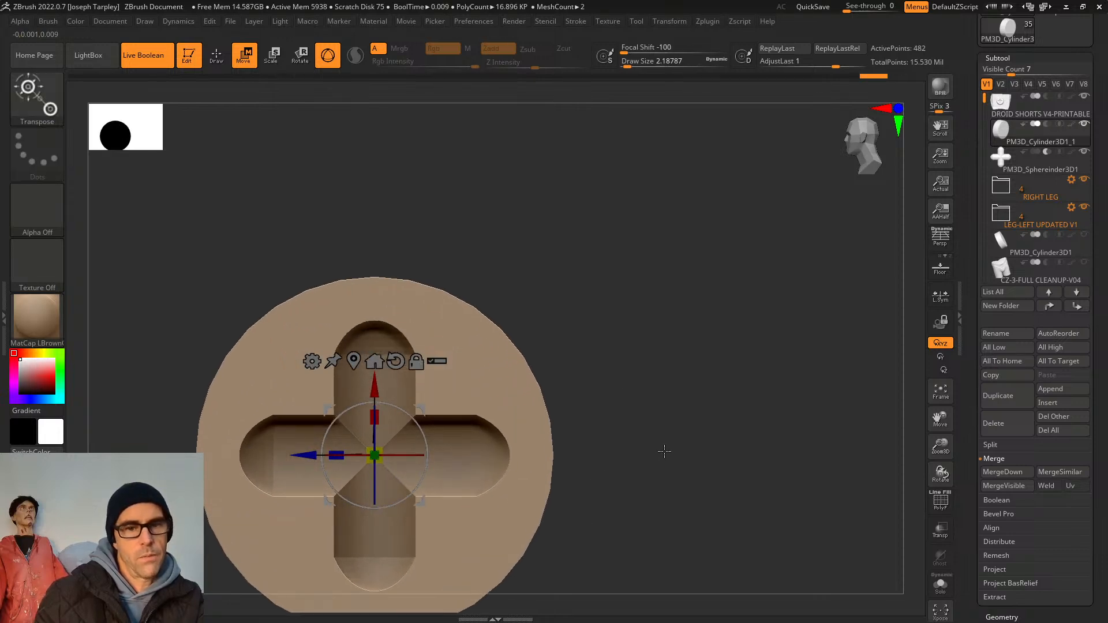
pyautogui.moveTo(659, 452); pyautogui.dragTo(673, 432)
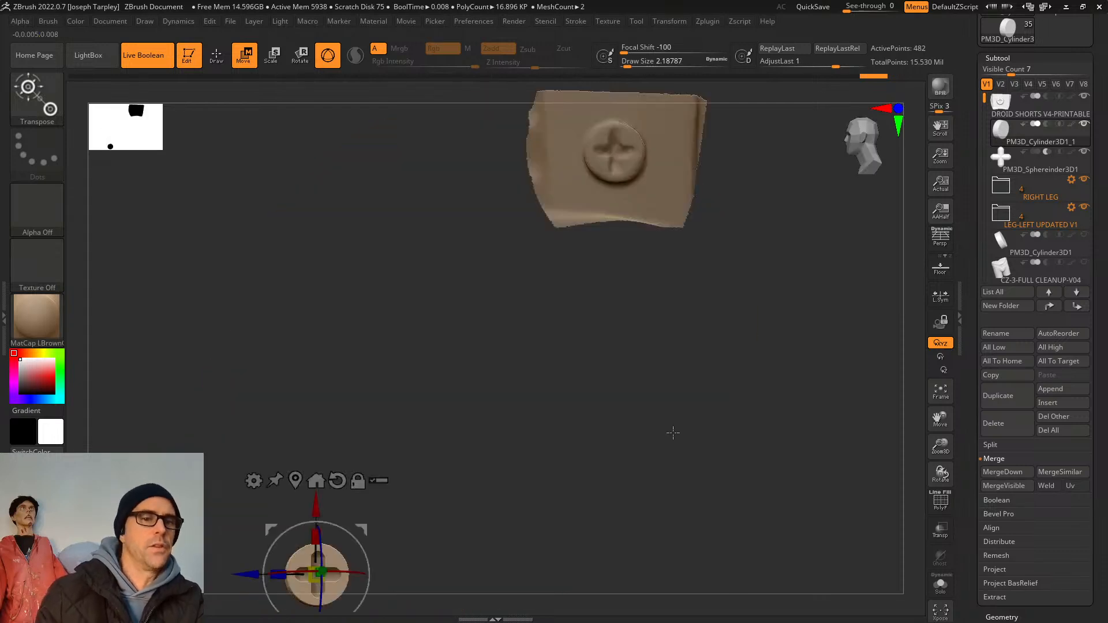
pyautogui.moveTo(592, 394); pyautogui.dragTo(517, 390)
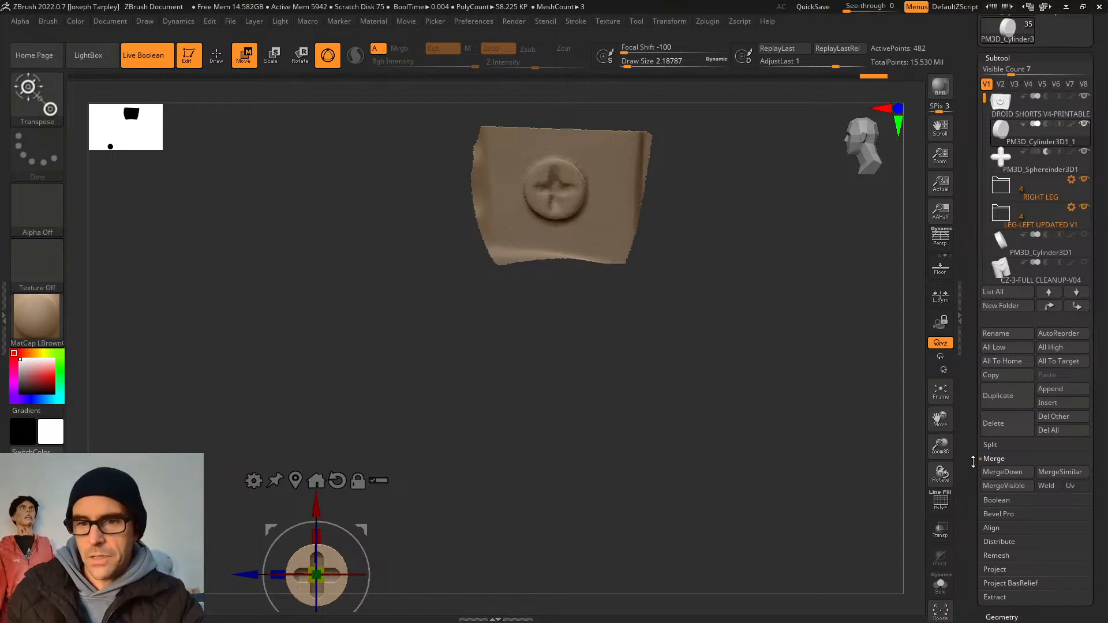
# Make a Boolean mesh from the visible subtools and append the resulting UMesh_DROID SHORTS mesh as a new subtool.
pyautogui.click(996, 500)
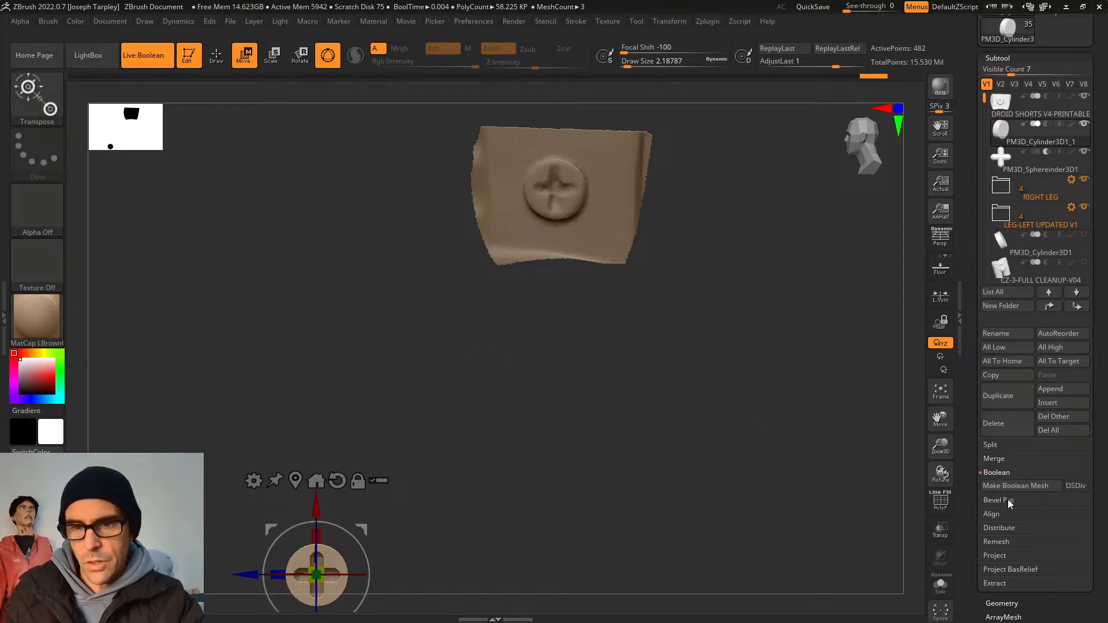
pyautogui.click(1013, 490)
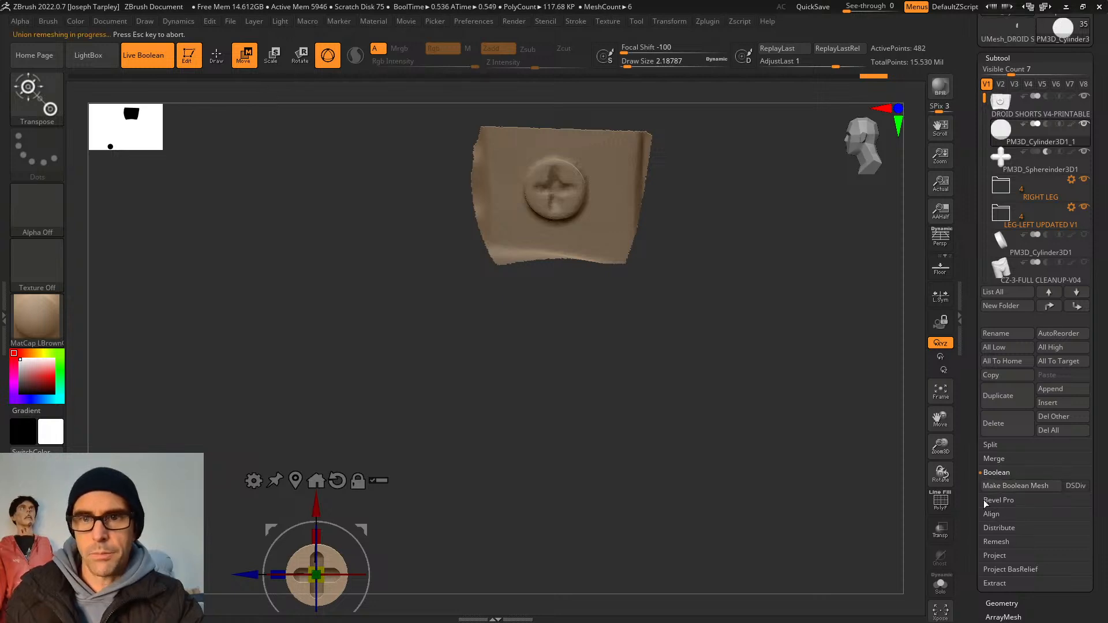
pyautogui.moveTo(972, 92); pyautogui.dragTo(972, 177)
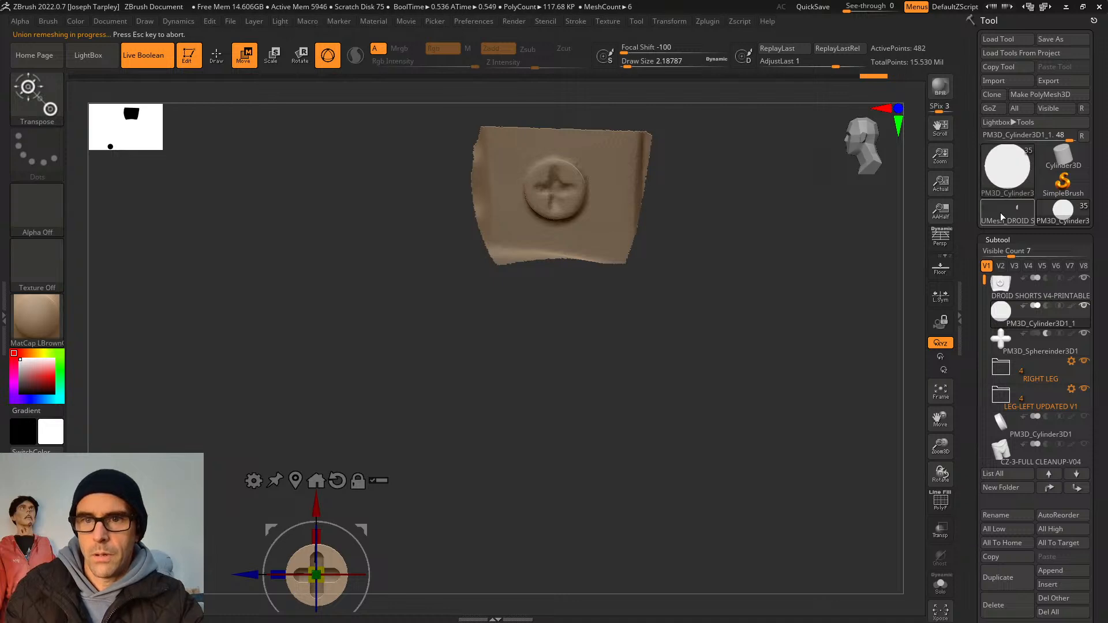
pyautogui.moveTo(1009, 220)
pyautogui.moveTo(1063, 211)
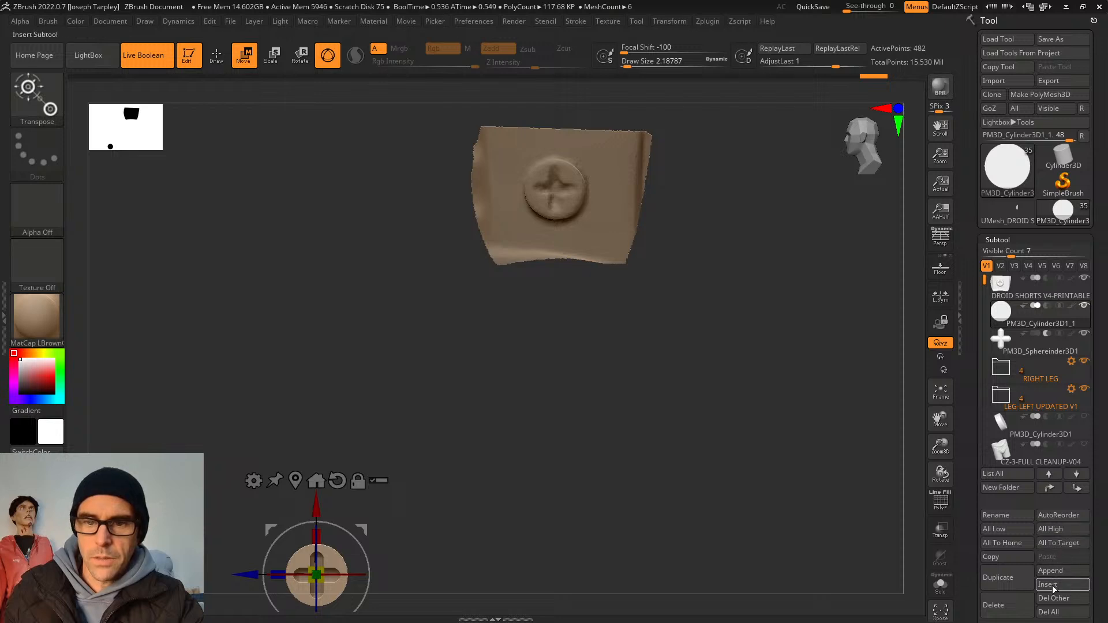
pyautogui.click(1038, 571)
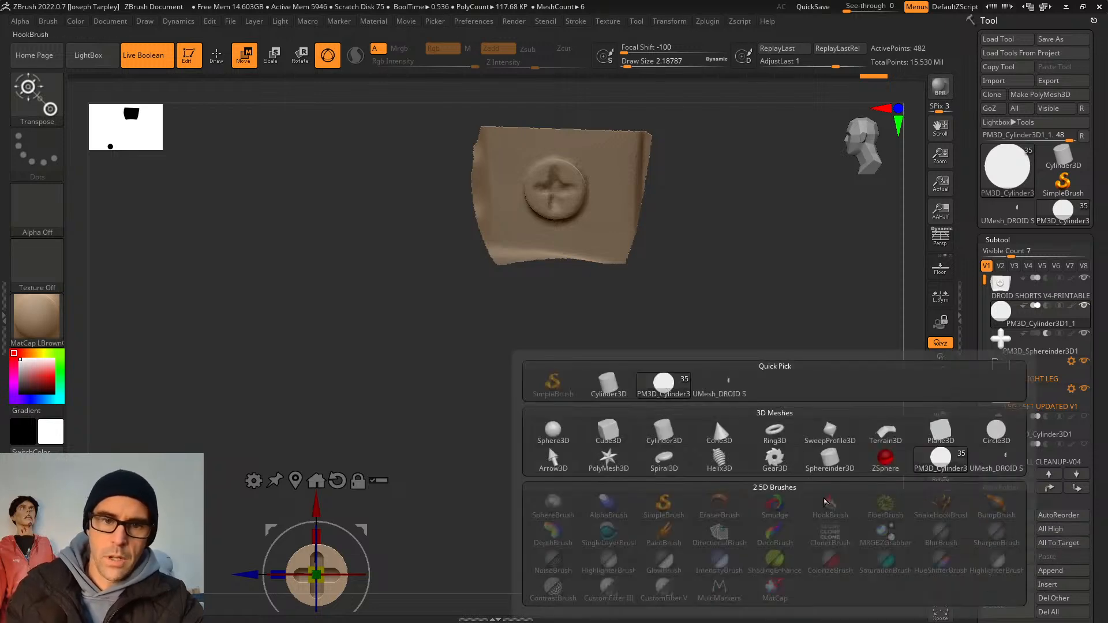
pyautogui.click(722, 385)
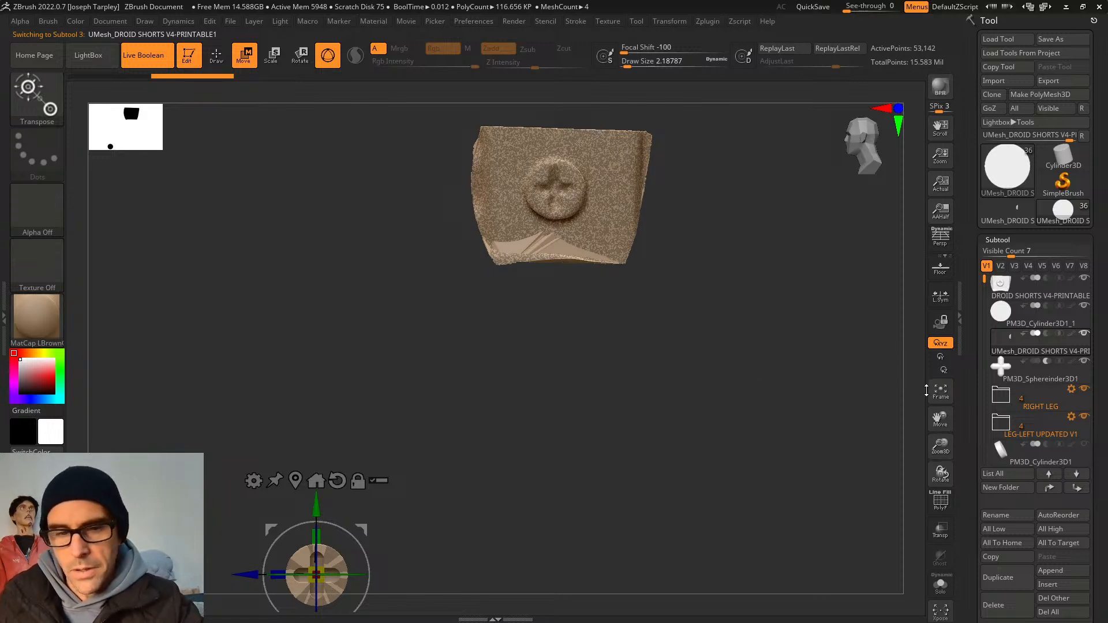
# Isolate the slotted screw head within the Boolean mesh, delete the hidden shorts geometry, and show the other subtools again.
pyautogui.keyDown('alt'); pyautogui.moveTo(707, 424); pyautogui.dragTo(714, 303); pyautogui.keyUp('alt')
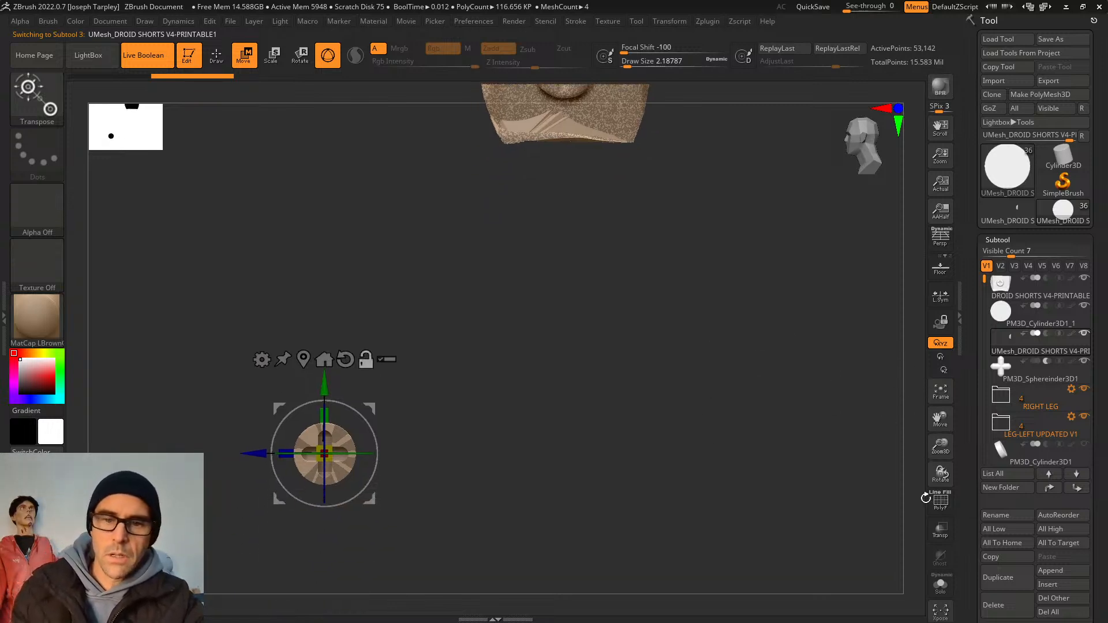
pyautogui.click(941, 586)
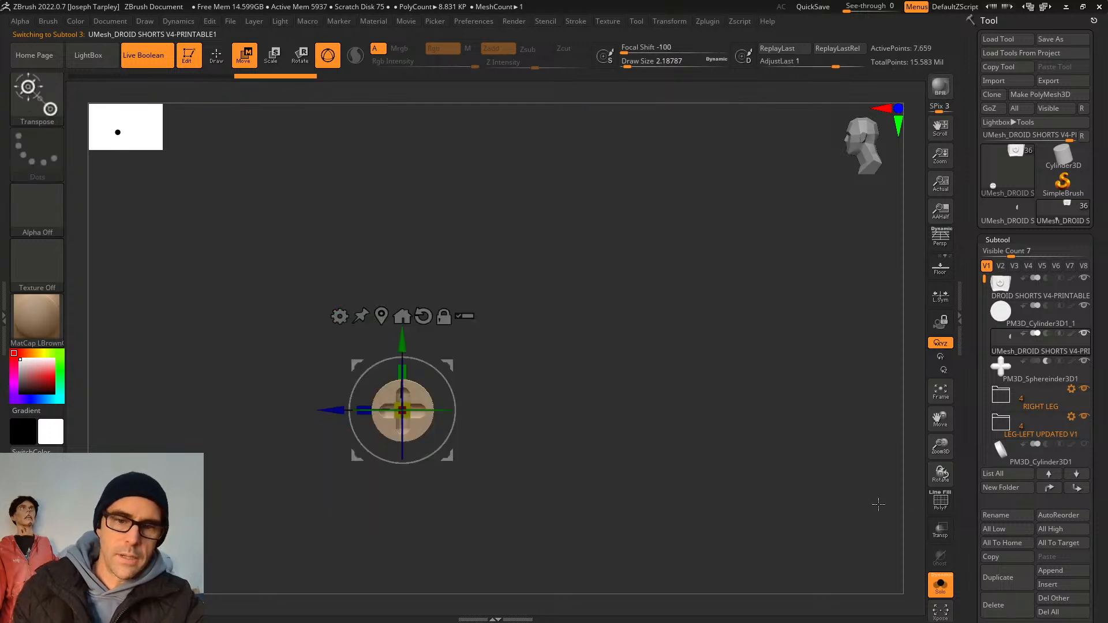
pyautogui.moveTo(972, 497); pyautogui.dragTo(966, 370)
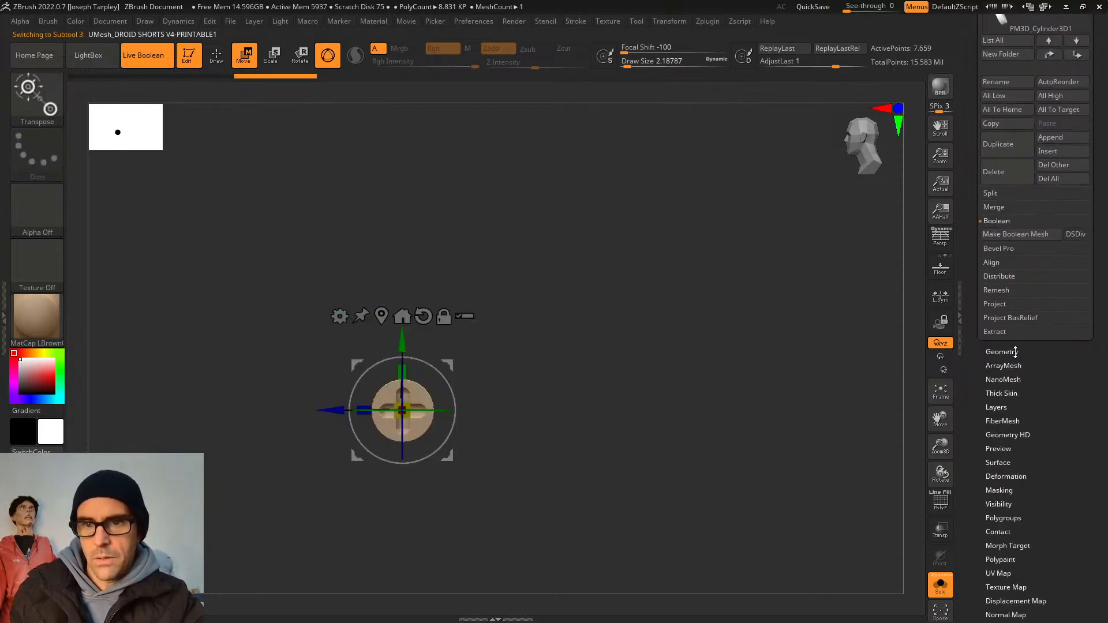
pyautogui.click(1015, 352)
pyautogui.click(1023, 352)
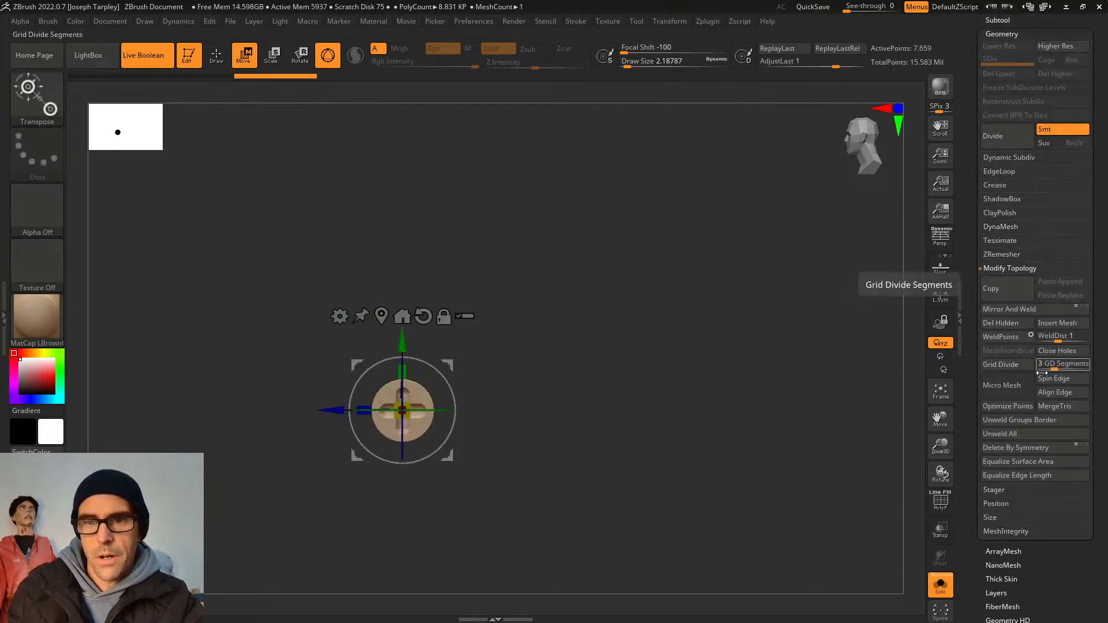
pyautogui.click(941, 584)
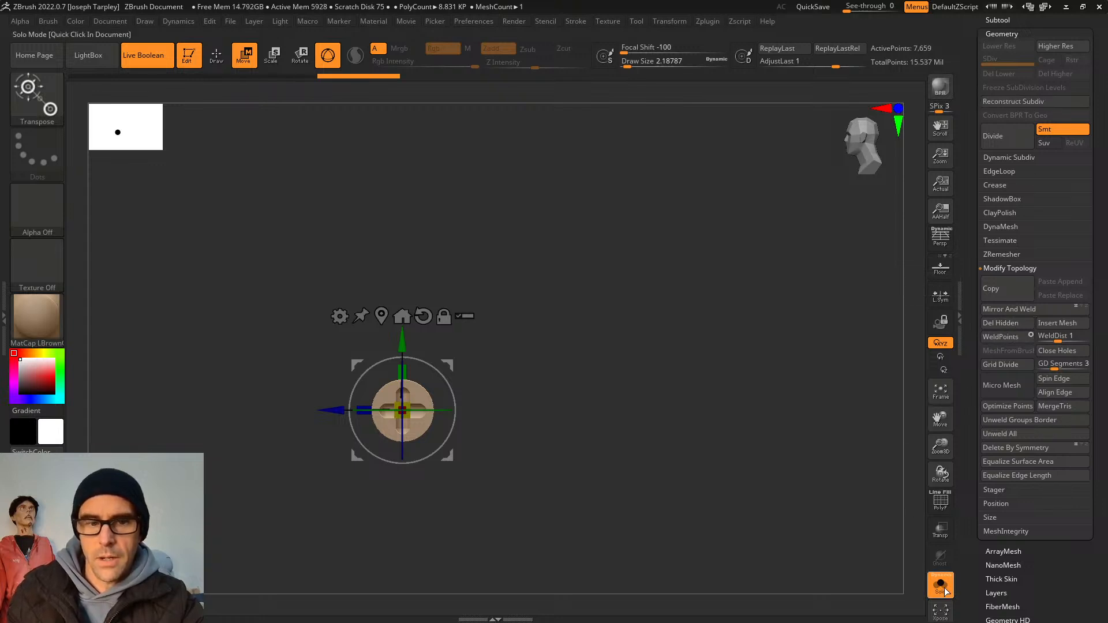
pyautogui.keyDown('alt'); pyautogui.moveTo(633, 358); pyautogui.dragTo(505, 507); pyautogui.keyUp('alt')
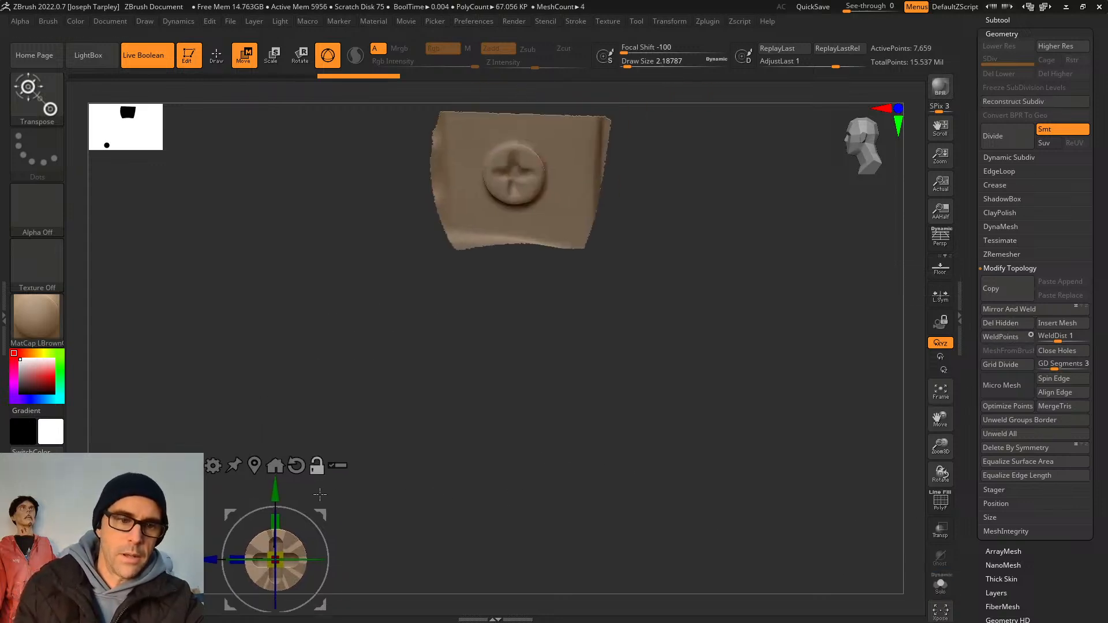
# Move the Boolean slotted screw head up and along its depth axis onto the original screw head on the shorts.
pyautogui.keyDown('ctrl'); pyautogui.moveTo(325, 513); pyautogui.dragTo(569, 125); pyautogui.keyUp('ctrl')
pyautogui.keyDown('shift'); pyautogui.moveTo(669, 288); pyautogui.dragTo(783, 256); pyautogui.keyUp('shift')
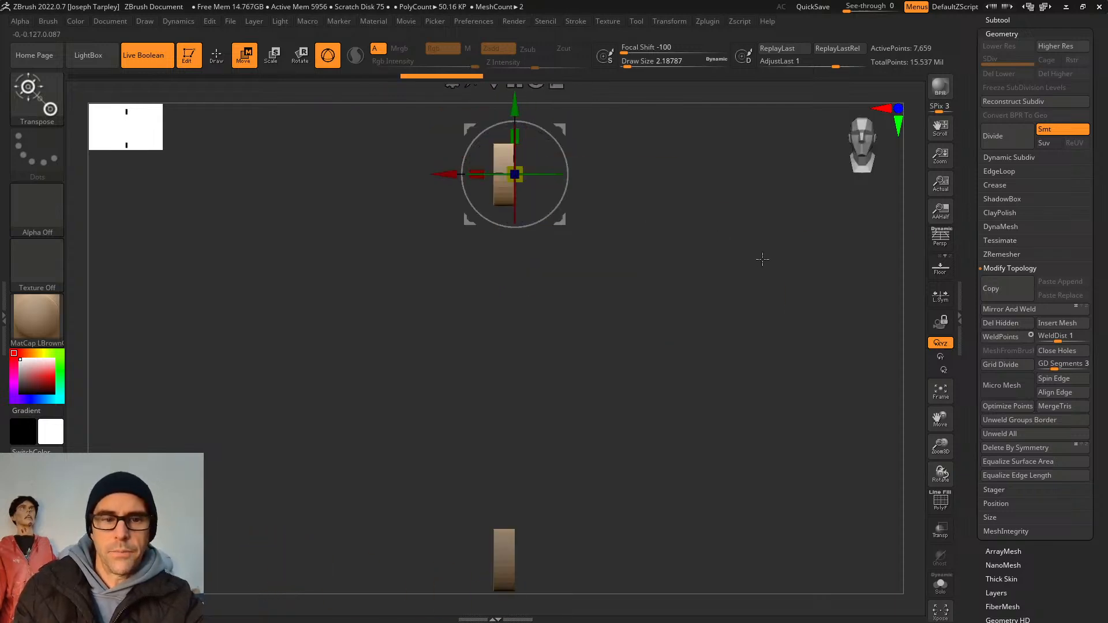
pyautogui.press('f')
pyautogui.press('f')
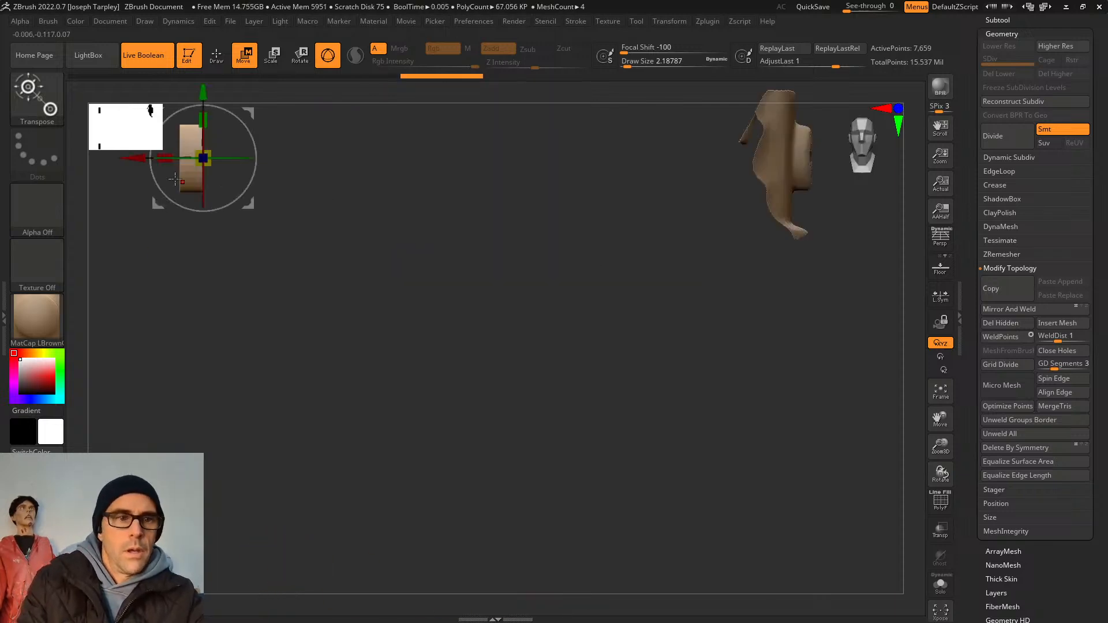
pyautogui.moveTo(135, 158); pyautogui.dragTo(735, 191)
pyautogui.press('f')
pyautogui.keyDown('shift'); pyautogui.moveTo(831, 366); pyautogui.dragTo(693, 392); pyautogui.keyUp('shift')
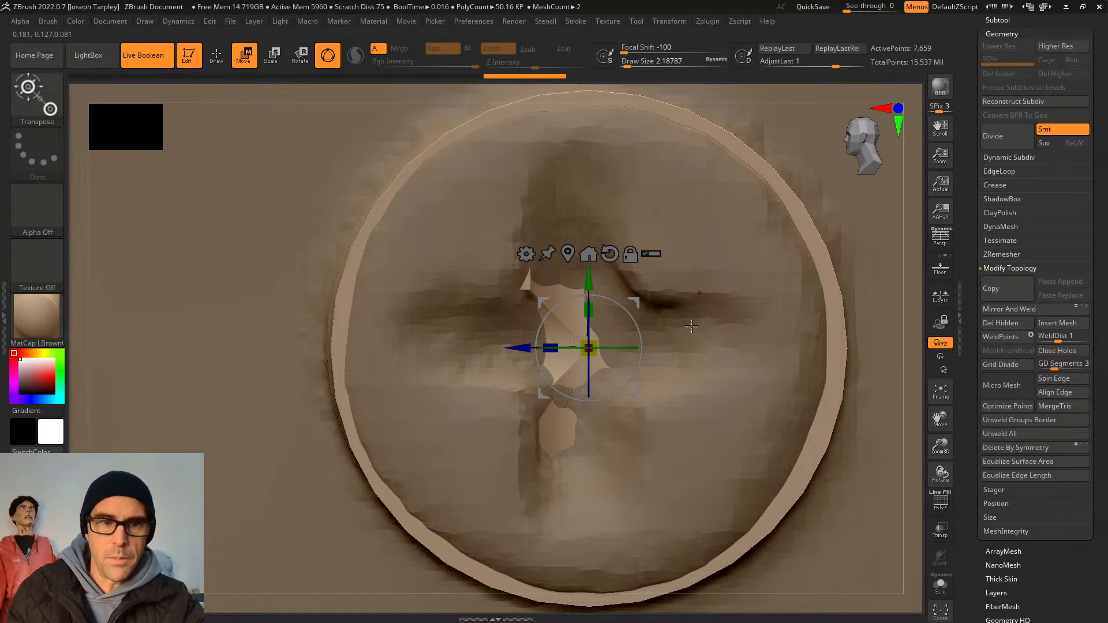
# Fine-tune the slotted screw head's centring and depth so it covers the original sculpted screw head.
pyautogui.moveTo(635, 309)
pyautogui.mouseDown()
pyautogui.moveTo(633, 324)
pyautogui.moveTo(625, 306)
pyautogui.moveTo(617, 315)
pyautogui.moveTo(625, 304)
pyautogui.mouseUp()
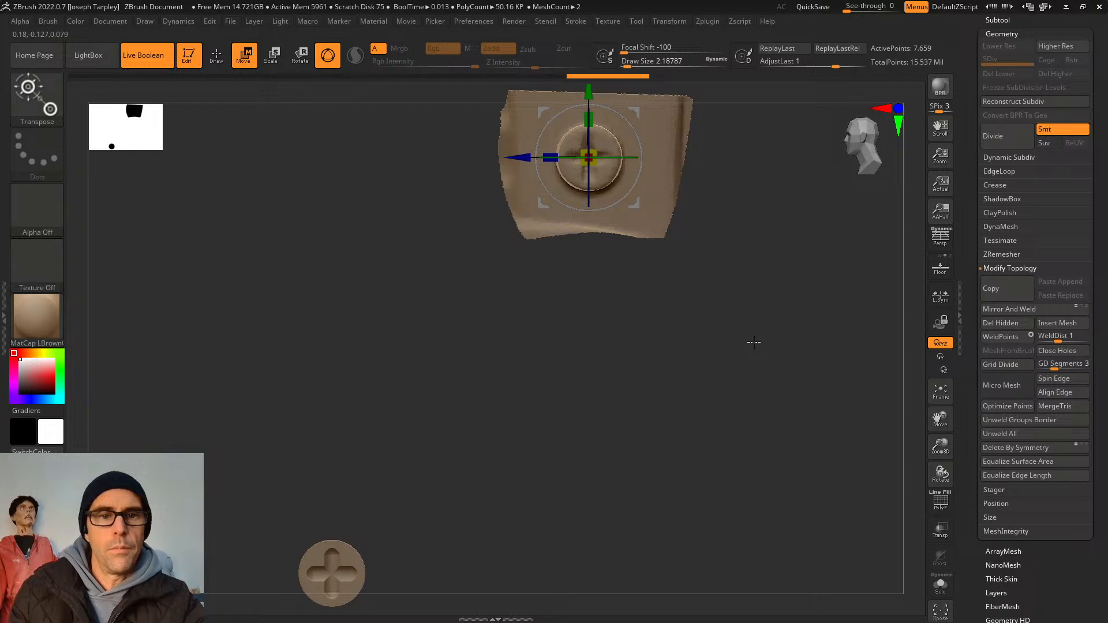
pyautogui.keyDown('shift'); pyautogui.moveTo(754, 343); pyautogui.dragTo(826, 369); pyautogui.keyUp('shift')
pyautogui.keyDown('ctrl'); pyautogui.moveTo(821, 302); pyautogui.dragTo(787, 571); pyautogui.keyUp('ctrl')
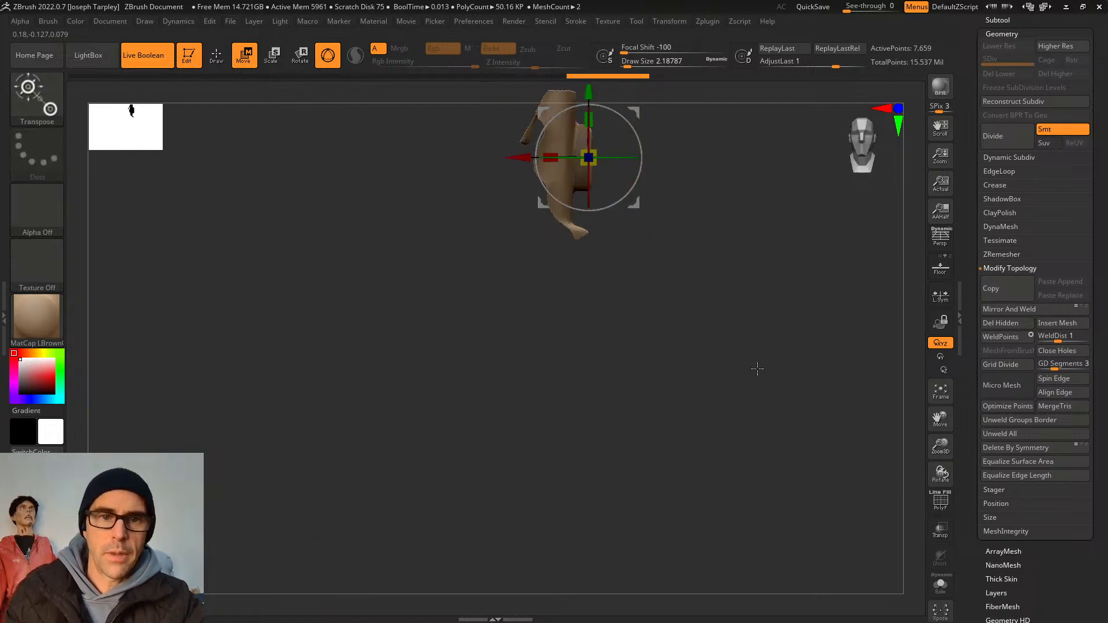
pyautogui.keyDown('ctrl'); pyautogui.click(773, 296); pyautogui.keyUp('ctrl')
pyautogui.keyDown('alt'); pyautogui.moveTo(772, 296); pyautogui.dragTo(749, 490); pyautogui.keyUp('alt')
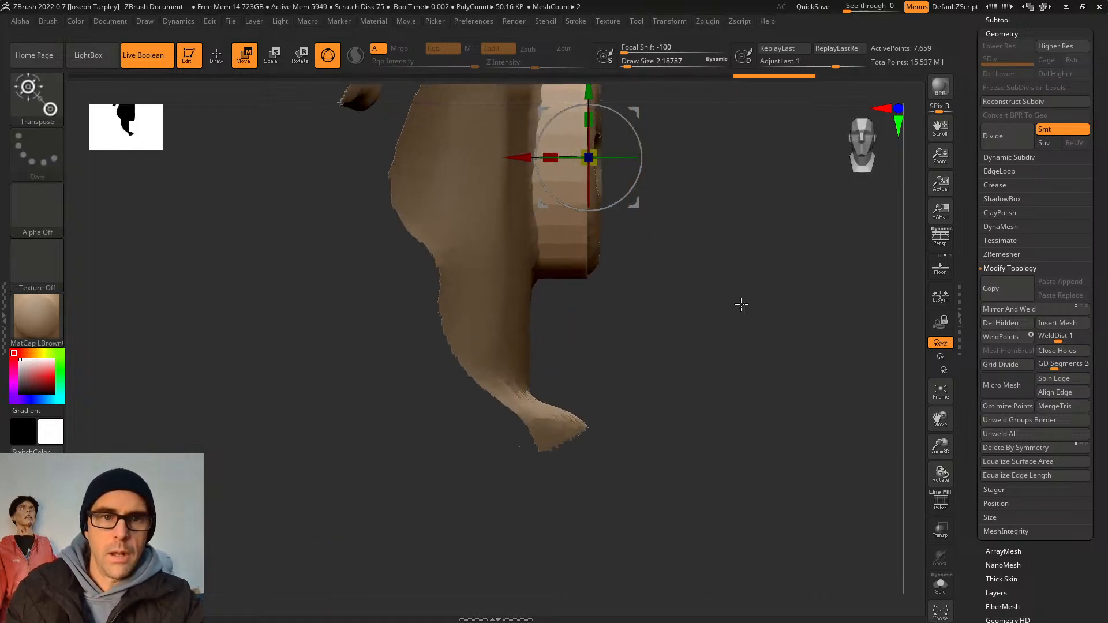
pyautogui.keyDown('alt'); pyautogui.moveTo(740, 304); pyautogui.dragTo(686, 459); pyautogui.keyUp('alt')
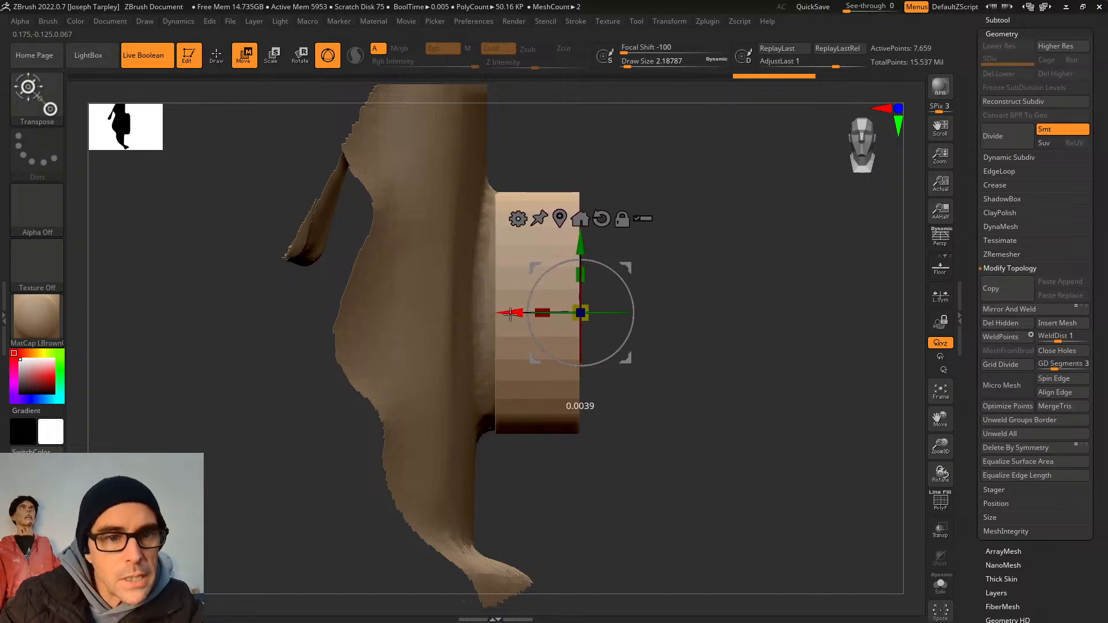
pyautogui.moveTo(510, 314); pyautogui.dragTo(487, 314)
pyautogui.keyDown('shift'); pyautogui.moveTo(768, 309); pyautogui.dragTo(632, 304); pyautogui.keyUp('shift')
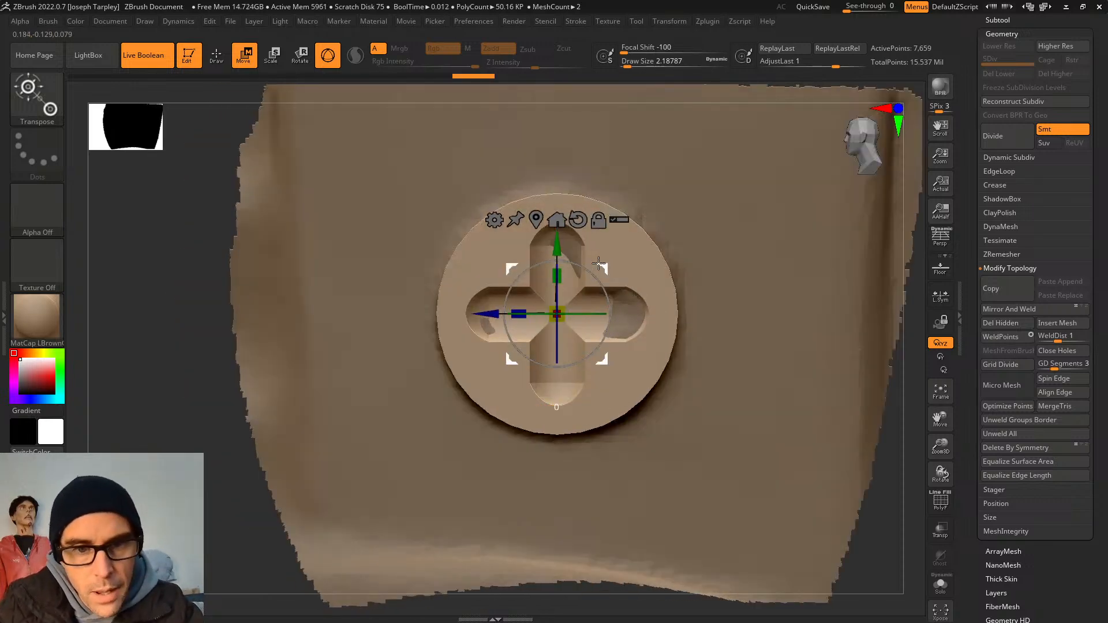
pyautogui.moveTo(599, 264); pyautogui.dragTo(596, 262)
pyautogui.press('f')
pyautogui.press('f')
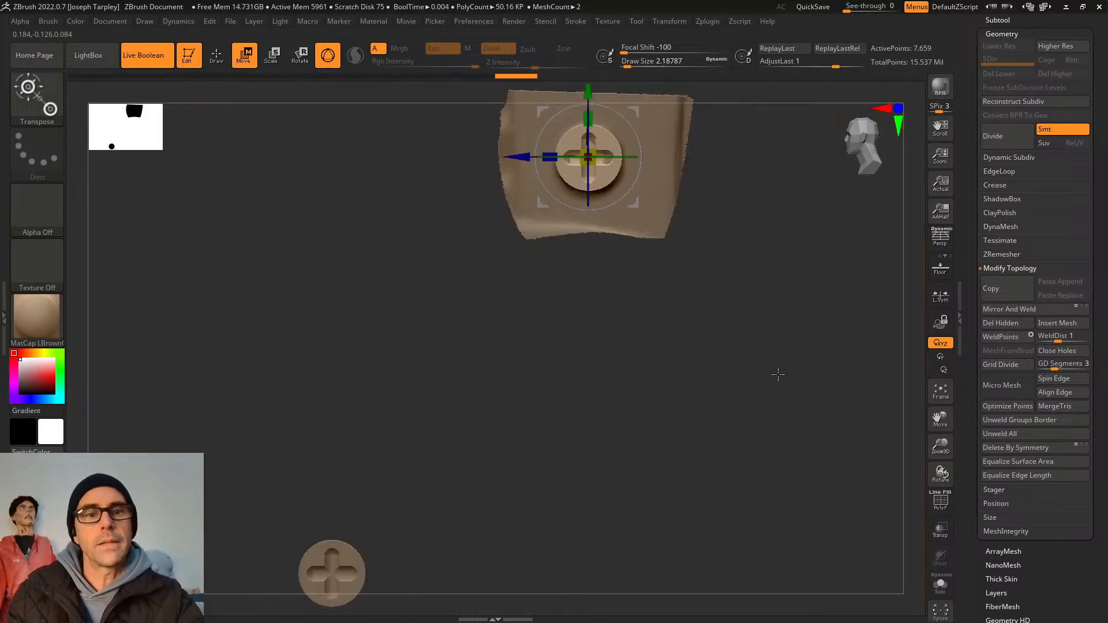
pyautogui.moveTo(777, 376); pyautogui.dragTo(837, 364)
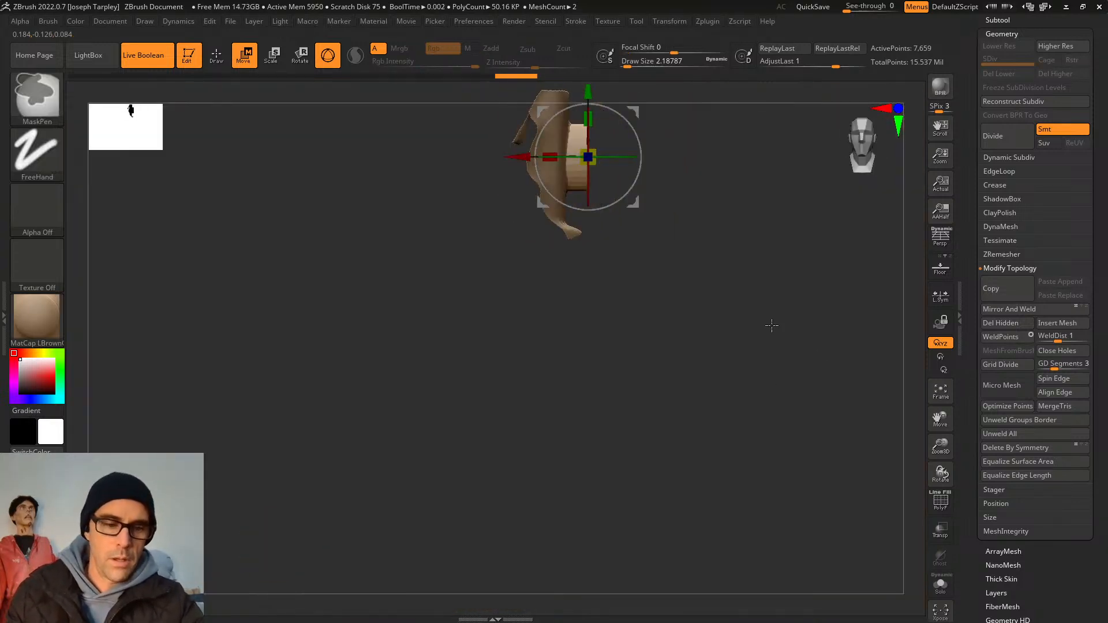
# Try subdividing the slotted screw head, and undo the subdivisions.
pyautogui.hotkey('ctrl', 'd')
pyautogui.moveTo(774, 322); pyautogui.dragTo(772, 505)
pyautogui.hotkey('ctrl', 'd')
pyautogui.hotkey('ctrl', 'z')
pyautogui.hotkey('ctrl', 'z')
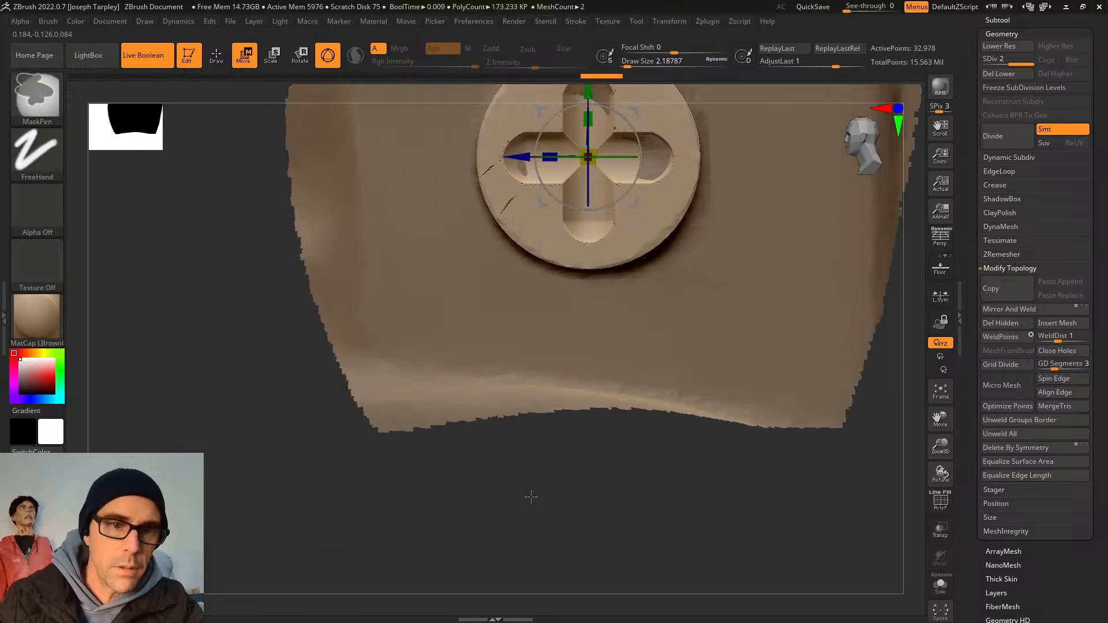
pyautogui.moveTo(542, 500); pyautogui.dragTo(571, 498)
pyautogui.hotkey('ctrl', 'z')
# Solo the screw head with its polyframe shown and isolate its flat front face with the SelectRect brush.
pyautogui.hotkey('shift', 'f')
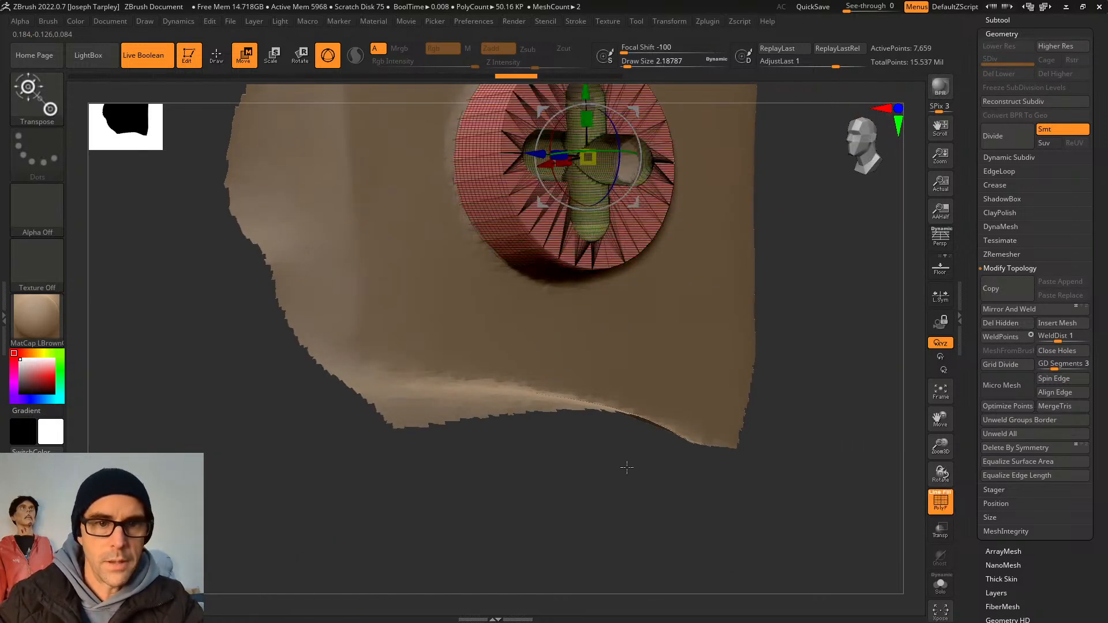
pyautogui.keyDown('alt'); pyautogui.moveTo(828, 359); pyautogui.dragTo(902, 481); pyautogui.keyUp('alt')
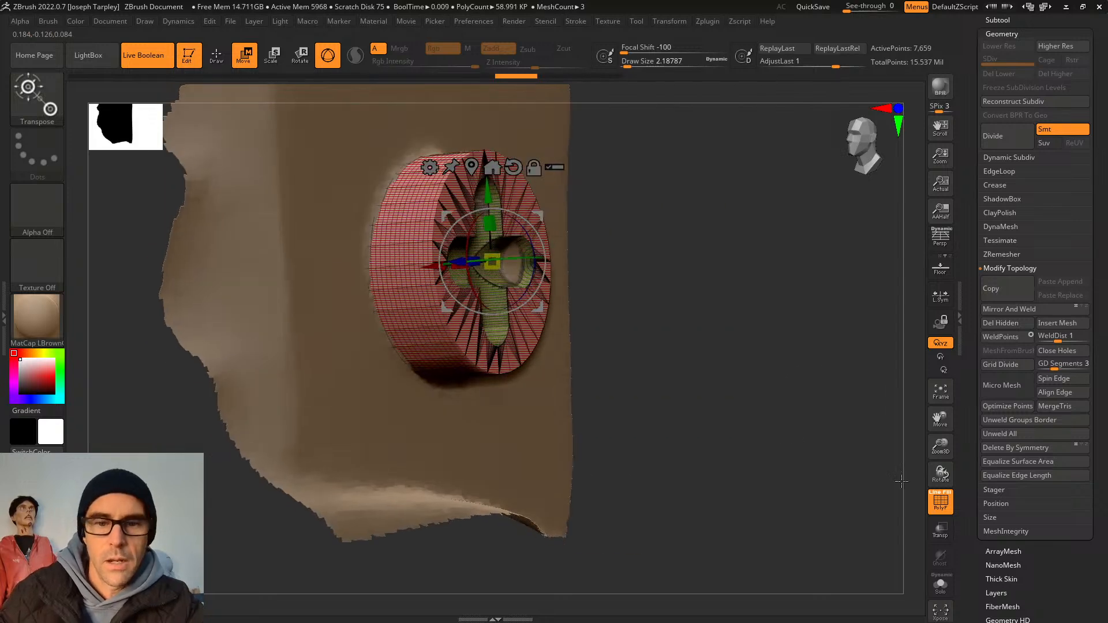
pyautogui.click(940, 584)
pyautogui.keyDown('shift'); pyautogui.moveTo(804, 438); pyautogui.dragTo(773, 401); pyautogui.keyUp('shift')
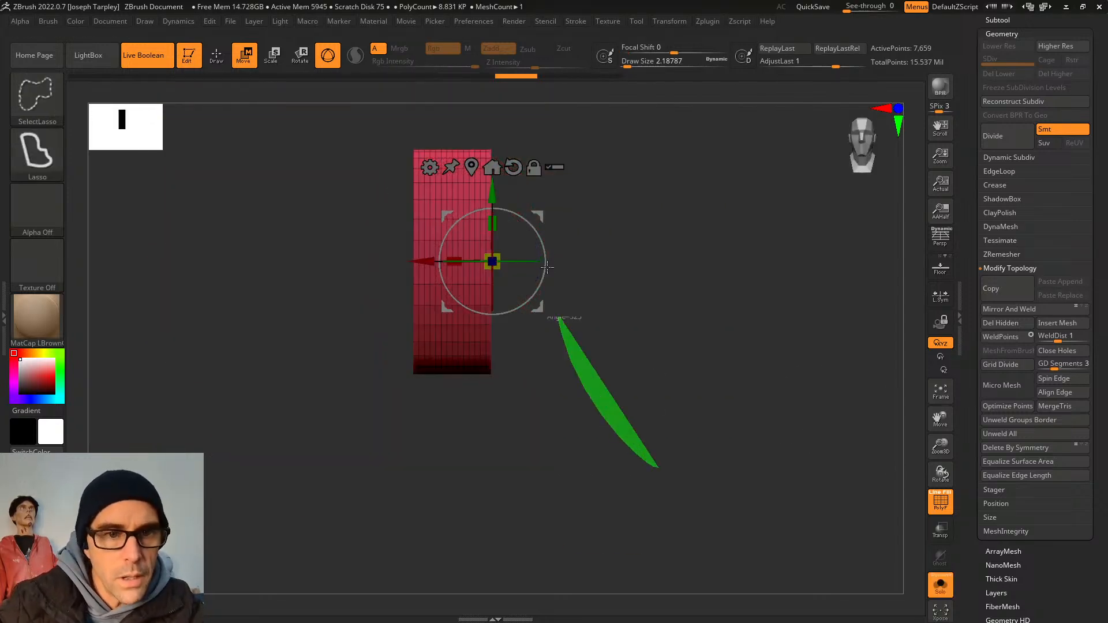
pyautogui.moveTo(547, 266)
pyautogui.keyDown('ctrl'); pyautogui.keyDown('shift'); pyautogui.mouseDown()
pyautogui.moveTo(535, 162)
pyautogui.moveTo(630, 311)
pyautogui.moveTo(581, 369)
pyautogui.moveTo(485, 364)
pyautogui.moveTo(586, 369)
pyautogui.moveTo(584, 307)
pyautogui.moveTo(611, 270)
pyautogui.moveTo(607, 234)
pyautogui.mouseUp(); pyautogui.keyUp('shift'); pyautogui.keyUp('ctrl')
pyautogui.press('b')
pyautogui.press('s')
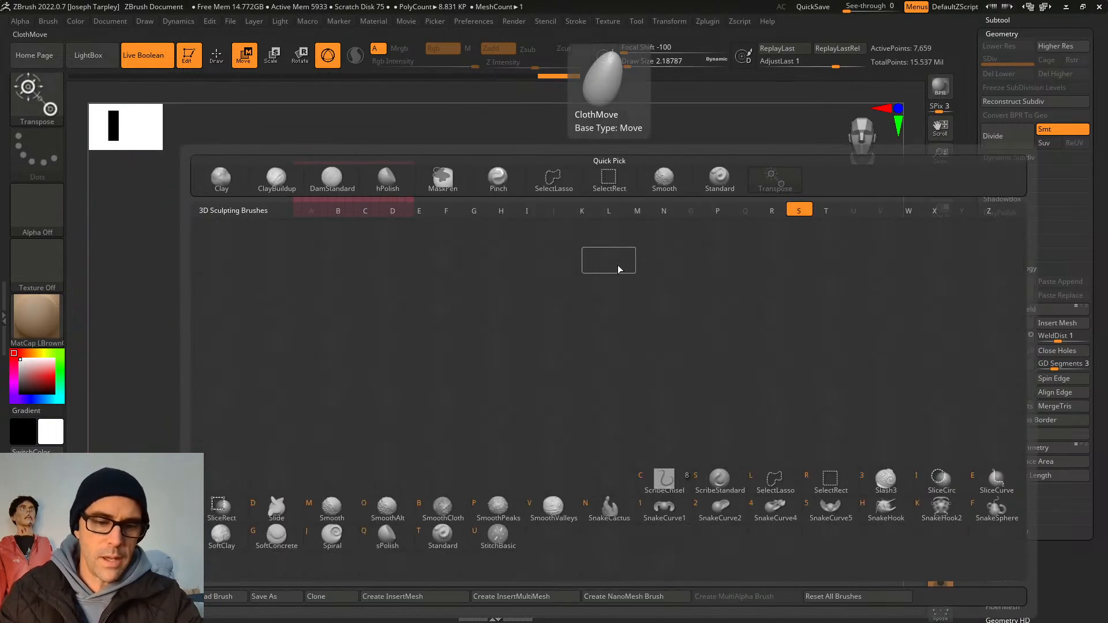
pyautogui.press('r')
pyautogui.keyDown('ctrl'); pyautogui.keyDown('shift'); pyautogui.moveTo(454, 124); pyautogui.dragTo(408, 554); pyautogui.keyUp('shift'); pyautogui.keyUp('ctrl')
# Hide the cross-slot polygroup, assign the remaining front face its own polygroup, and show the whole screw head again.
pyautogui.moveTo(527, 478)
pyautogui.mouseDown()
pyautogui.moveTo(480, 490)
pyautogui.moveTo(502, 485)
pyautogui.moveTo(510, 438)
pyautogui.moveTo(587, 320)
pyautogui.moveTo(584, 420)
pyautogui.mouseUp()
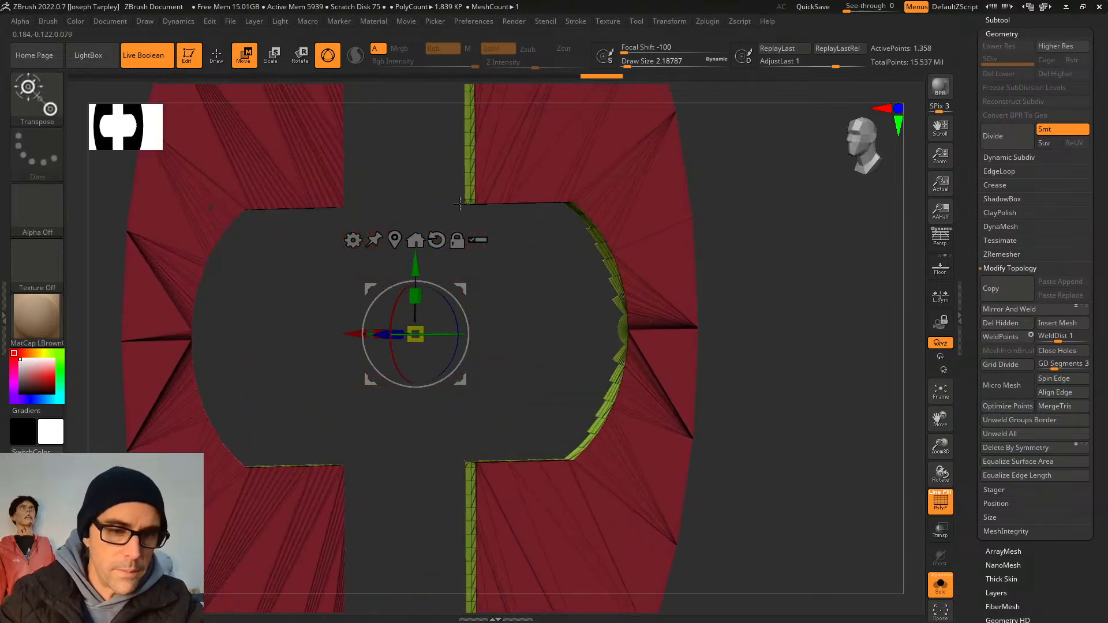
pyautogui.press('q')
pyautogui.keyDown('ctrl'); pyautogui.keyDown('shift'); pyautogui.click(473, 192); pyautogui.keyUp('shift'); pyautogui.keyUp('ctrl')
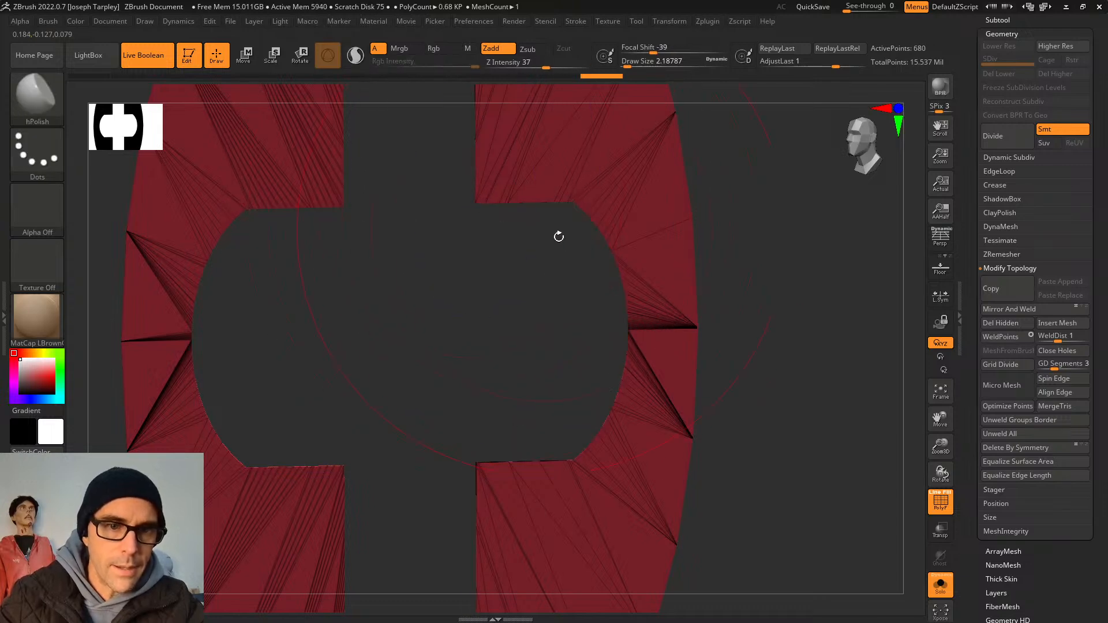
pyautogui.keyDown('ctrl'); pyautogui.click(717, 301); pyautogui.keyUp('ctrl')
pyautogui.keyDown('ctrl'); pyautogui.keyDown('shift'); pyautogui.click(757, 327); pyautogui.keyUp('shift'); pyautogui.keyUp('ctrl')
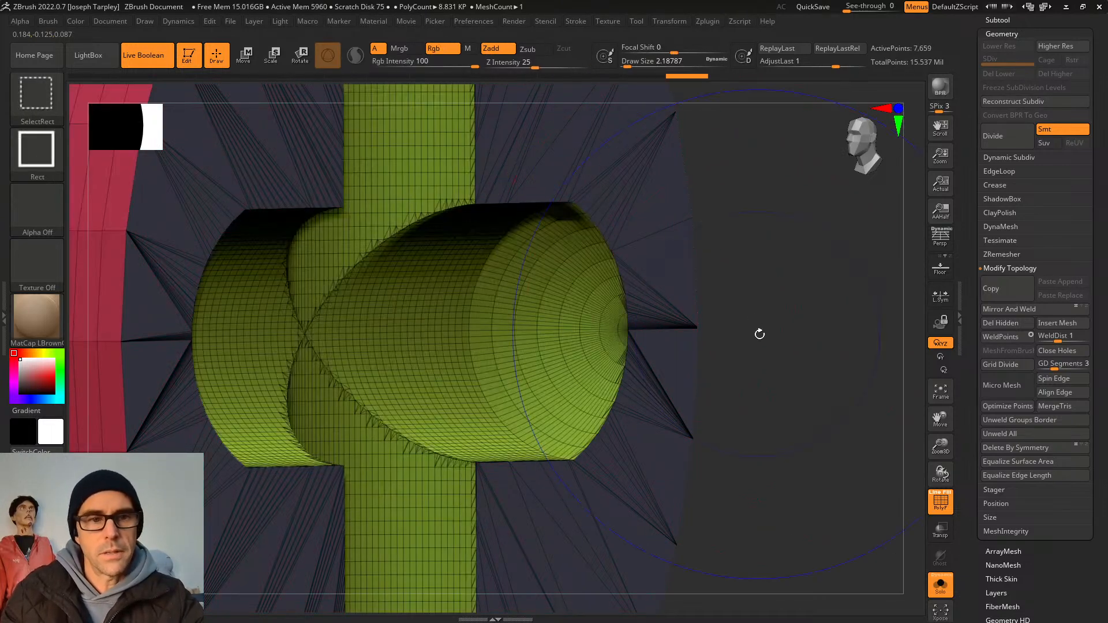
pyautogui.moveTo(757, 327)
pyautogui.mouseDown()
pyautogui.moveTo(791, 353)
pyautogui.moveTo(721, 346)
pyautogui.moveTo(772, 363)
pyautogui.moveTo(770, 344)
pyautogui.mouseUp()
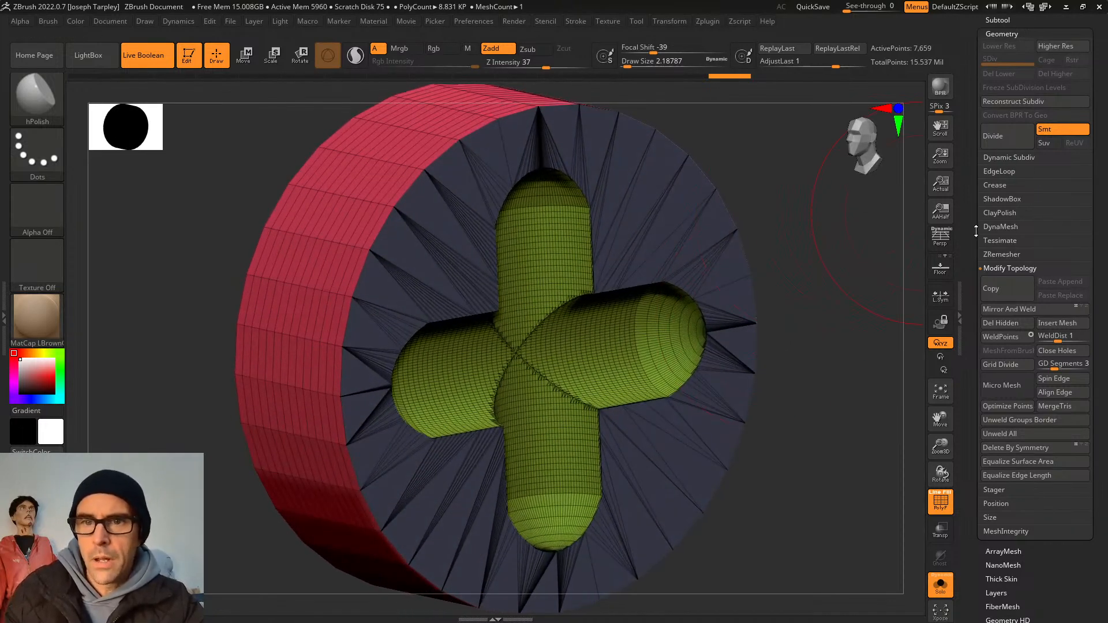
# Open the Crease options, and delete the extra edge loops around the disc's outer rim using the ZModeler brush at draw size 1.
pyautogui.moveTo(975, 231); pyautogui.dragTo(1007, 286)
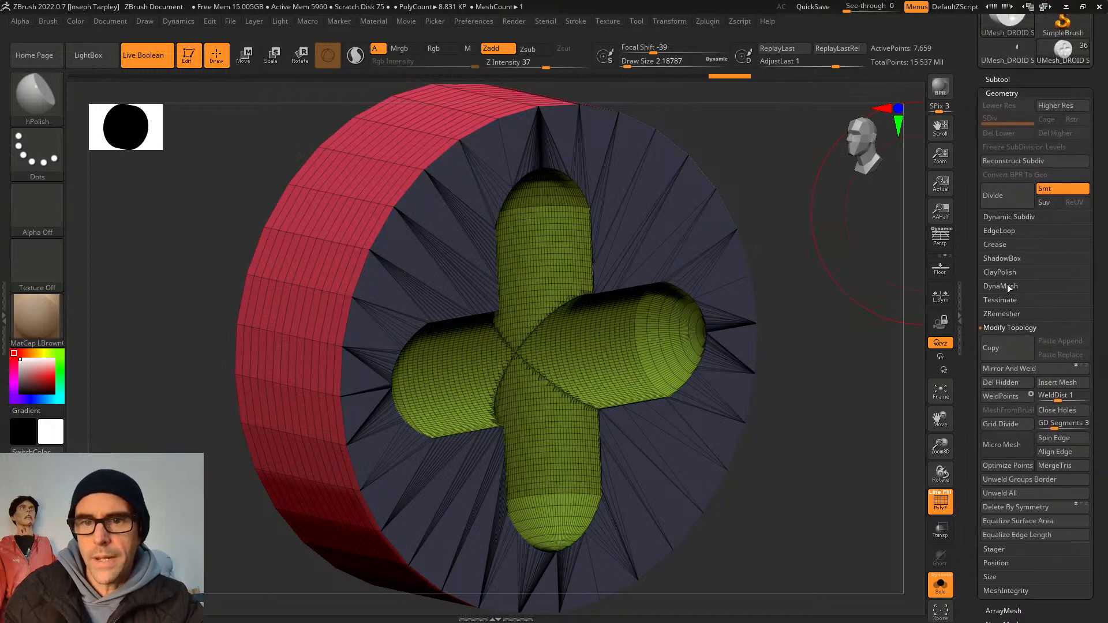
pyautogui.click(995, 245)
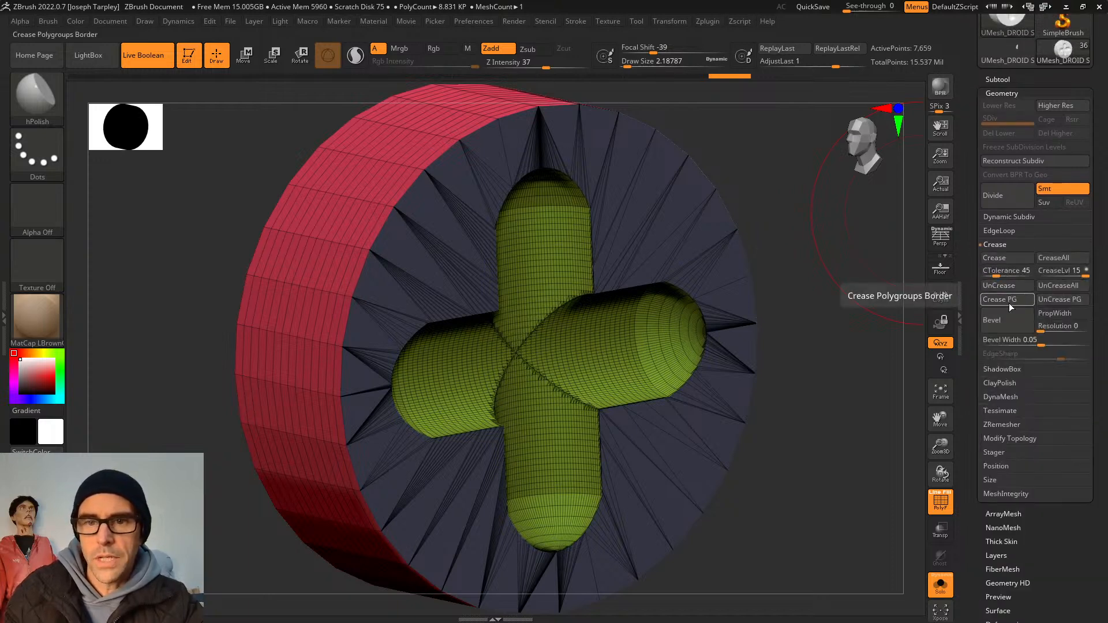
pyautogui.press('b')
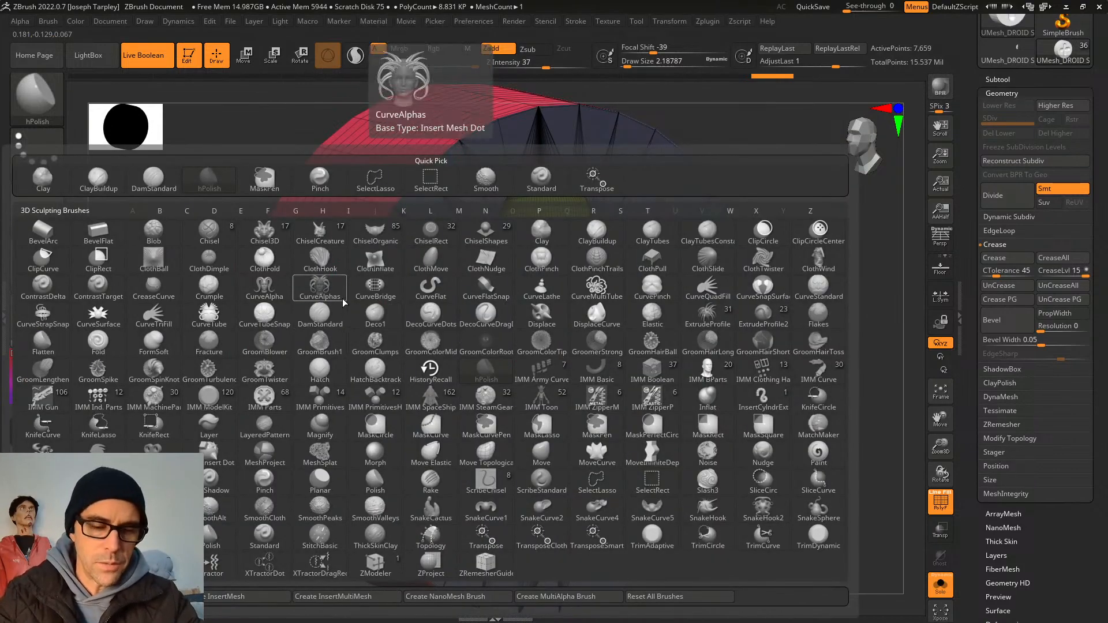
pyautogui.press('z')
pyautogui.press('m')
pyautogui.press('space')
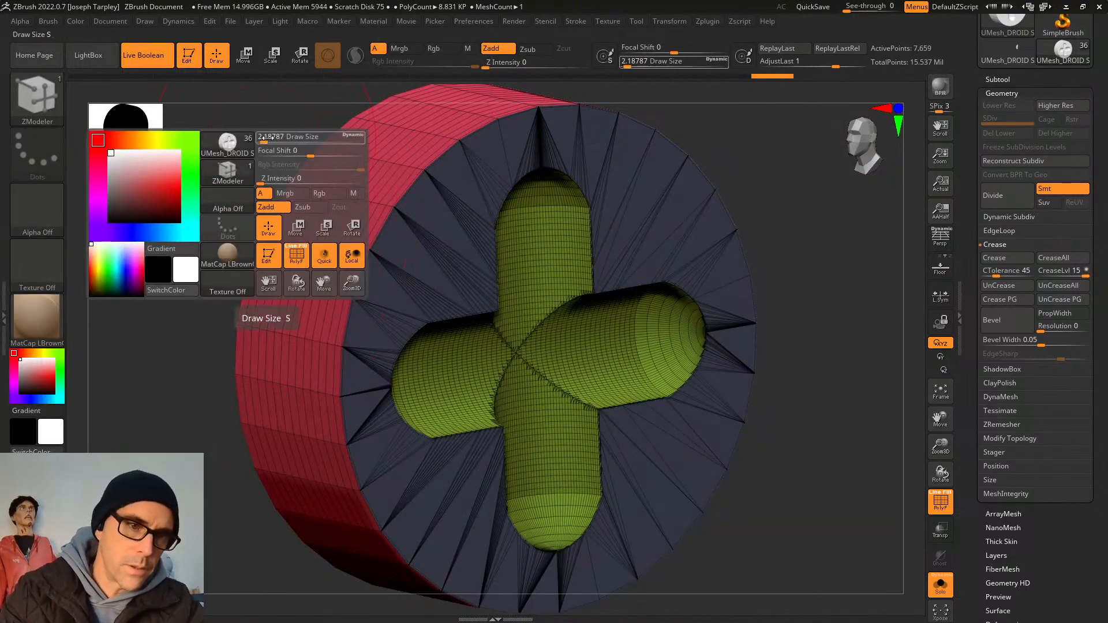
pyautogui.moveTo(265, 126); pyautogui.dragTo(284, 196)
pyautogui.keyDown('alt'); pyautogui.click(294, 199); pyautogui.keyUp('alt')
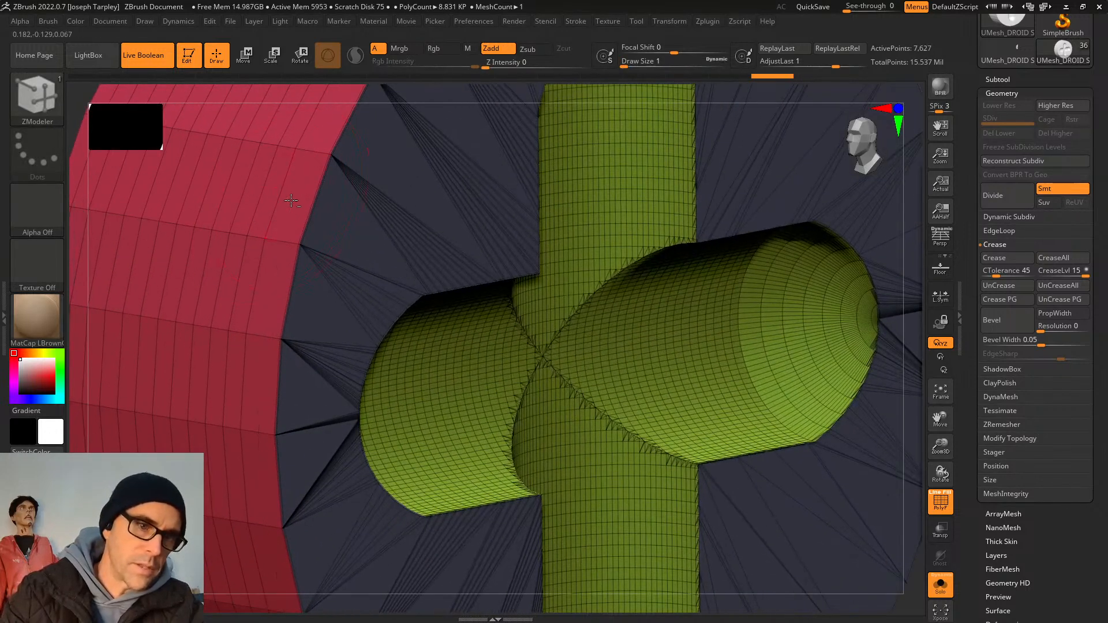
pyautogui.keyDown('alt'); pyautogui.click(282, 195); pyautogui.keyUp('alt')
pyautogui.keyDown('alt'); pyautogui.click(264, 190); pyautogui.keyUp('alt')
pyautogui.keyDown('alt'); pyautogui.click(246, 183); pyautogui.keyUp('alt')
pyautogui.keyDown('alt'); pyautogui.click(229, 177); pyautogui.keyUp('alt')
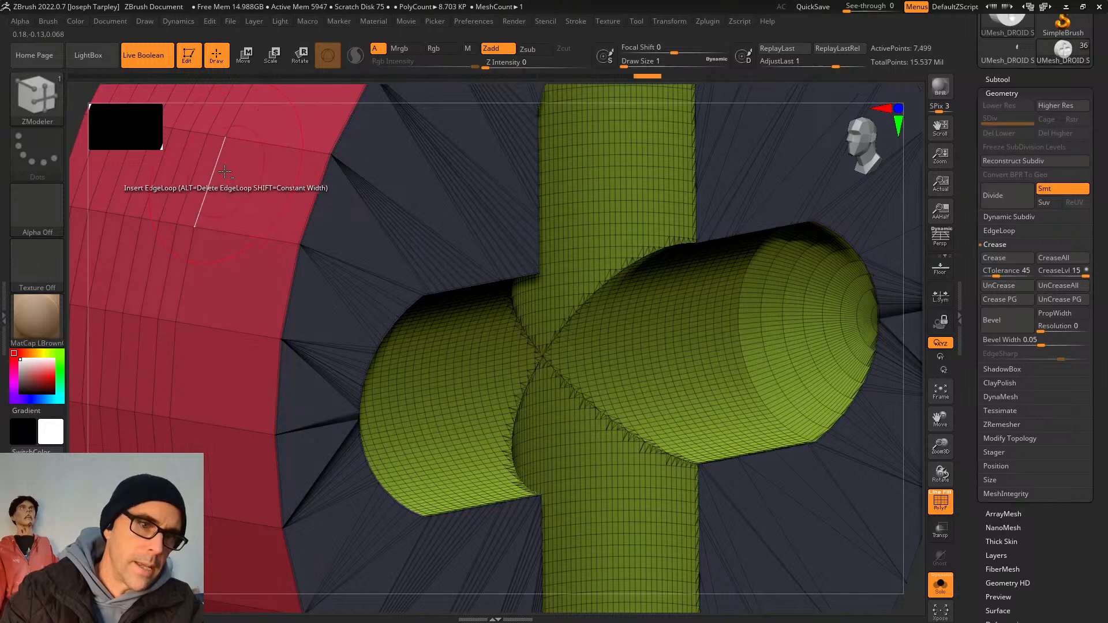
pyautogui.keyDown('alt'); pyautogui.click(213, 172); pyautogui.keyUp('alt')
pyautogui.keyDown('alt'); pyautogui.click(198, 166); pyautogui.keyUp('alt')
pyautogui.keyDown('alt'); pyautogui.click(184, 160); pyautogui.keyUp('alt')
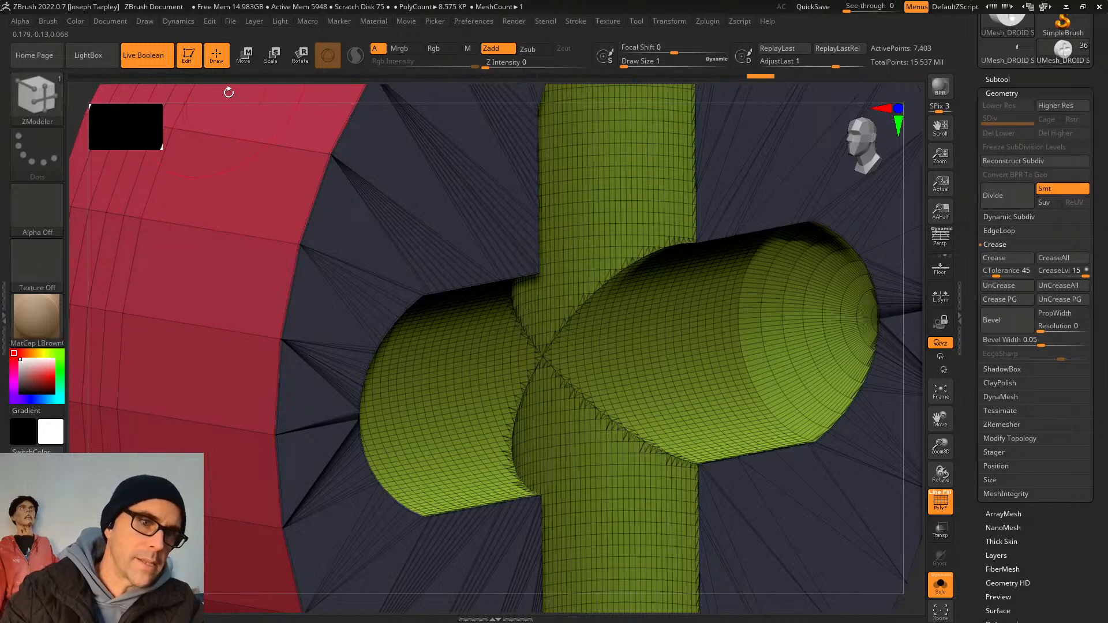
pyautogui.keyDown('alt'); pyautogui.moveTo(228, 92); pyautogui.dragTo(462, 180); pyautogui.keyUp('alt')
pyautogui.keyDown('alt'); pyautogui.click(390, 263); pyautogui.keyUp('alt')
pyautogui.keyDown('alt'); pyautogui.click(374, 252); pyautogui.keyUp('alt')
pyautogui.keyDown('alt'); pyautogui.click(356, 245); pyautogui.keyUp('alt')
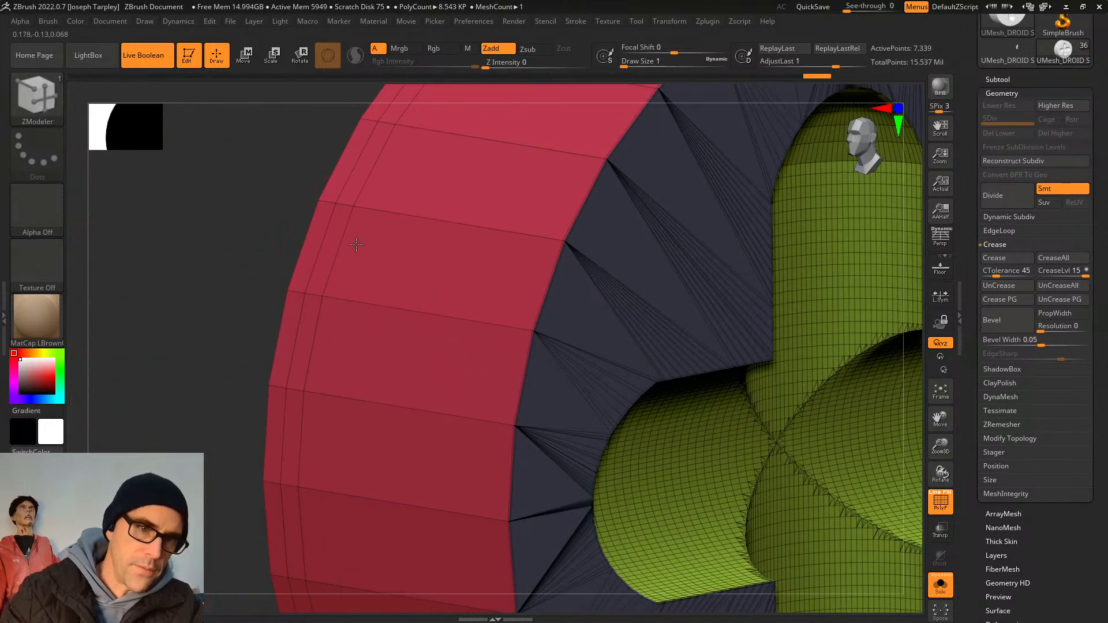
pyautogui.keyDown('alt'); pyautogui.click(339, 242); pyautogui.keyUp('alt')
pyautogui.keyDown('alt'); pyautogui.click(321, 239); pyautogui.keyUp('alt')
pyautogui.moveTo(273, 238); pyautogui.dragTo(334, 238)
pyautogui.press('f')
pyautogui.moveTo(828, 274)
pyautogui.mouseDown()
pyautogui.moveTo(801, 254)
pyautogui.moveTo(794, 226)
pyautogui.moveTo(786, 255)
pyautogui.moveTo(846, 250)
pyautogui.moveTo(880, 280)
pyautogui.moveTo(812, 292)
pyautogui.moveTo(841, 304)
pyautogui.moveTo(800, 278)
pyautogui.moveTo(832, 285)
pyautogui.mouseUp()
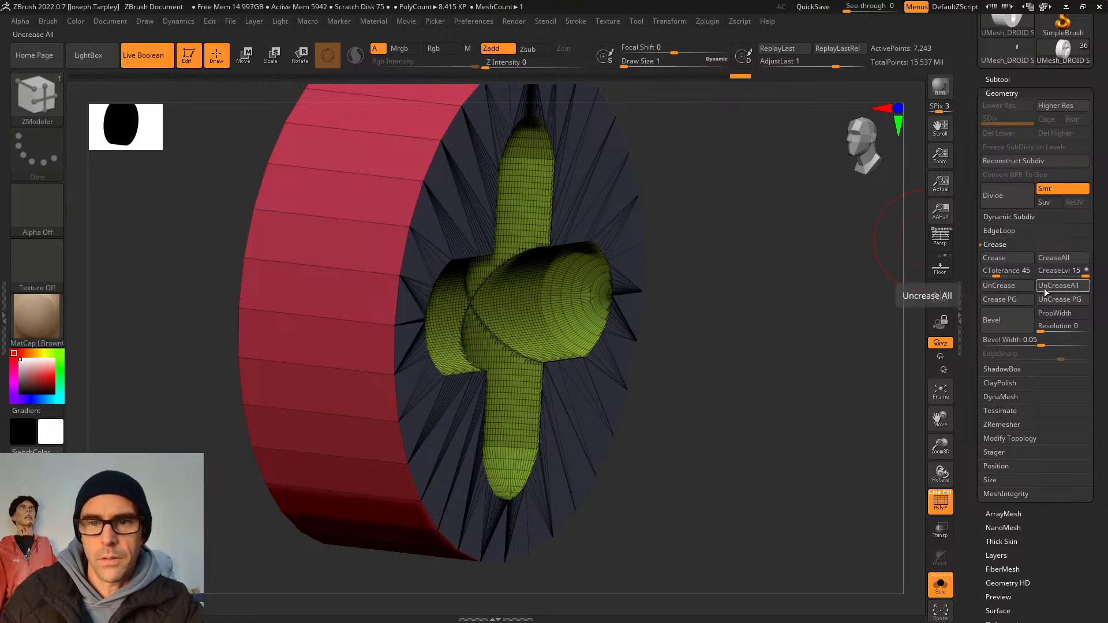
pyautogui.moveTo(811, 352); pyautogui.dragTo(810, 330)
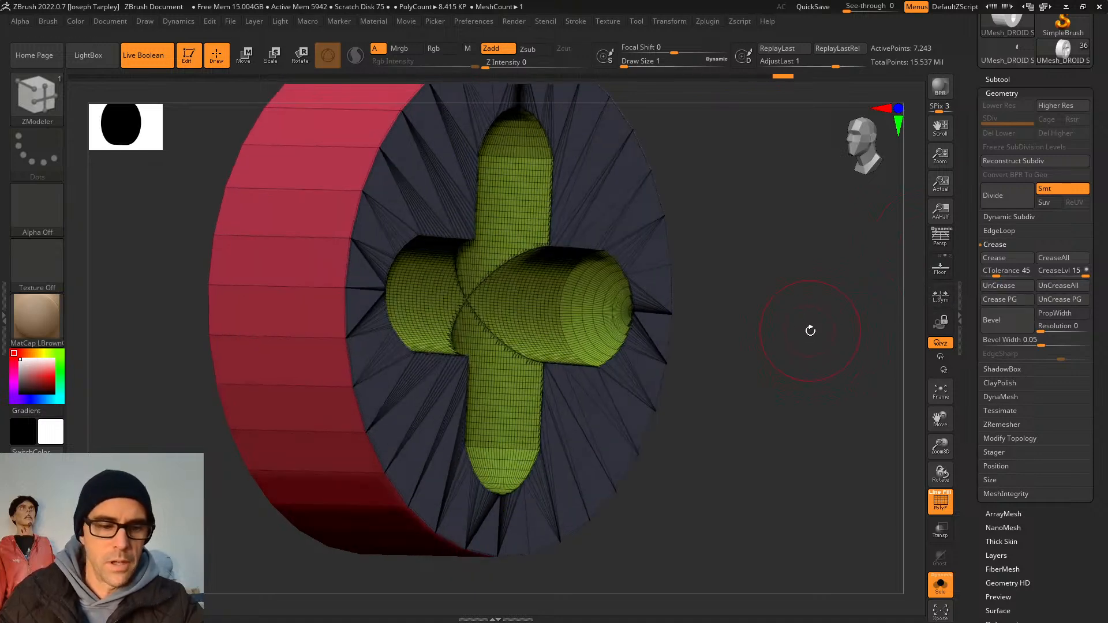
# Preview the screw head's smoothing without polyframe using Dynamic Subdiv, always accepting its auto-activation, and turn Dynamic Subdiv off again.
pyautogui.hotkey('shift', 'f')
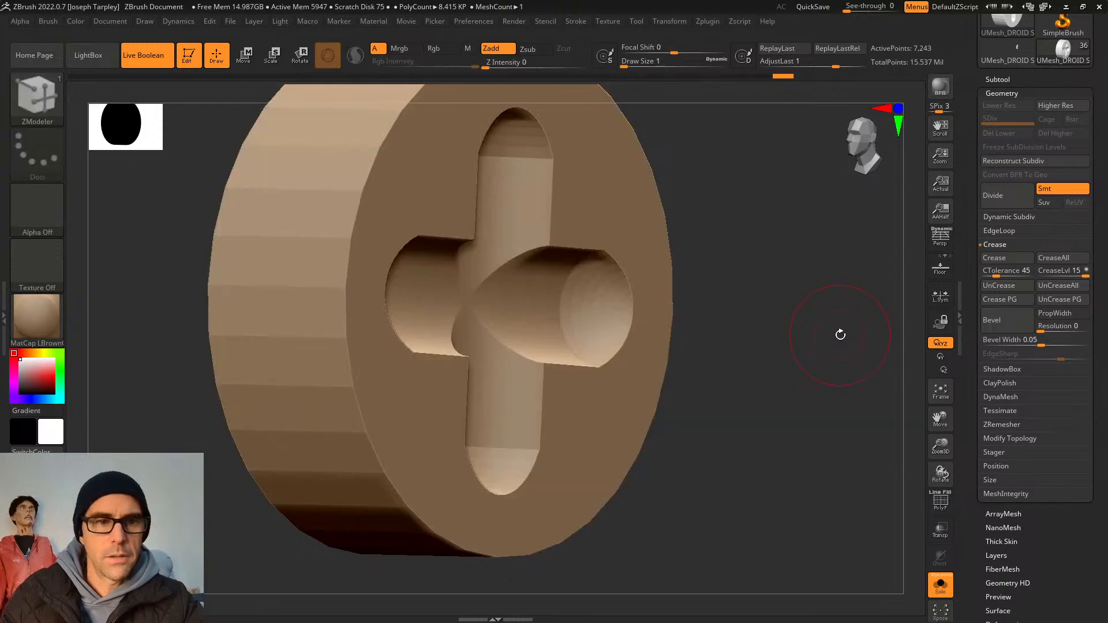
pyautogui.press('d')
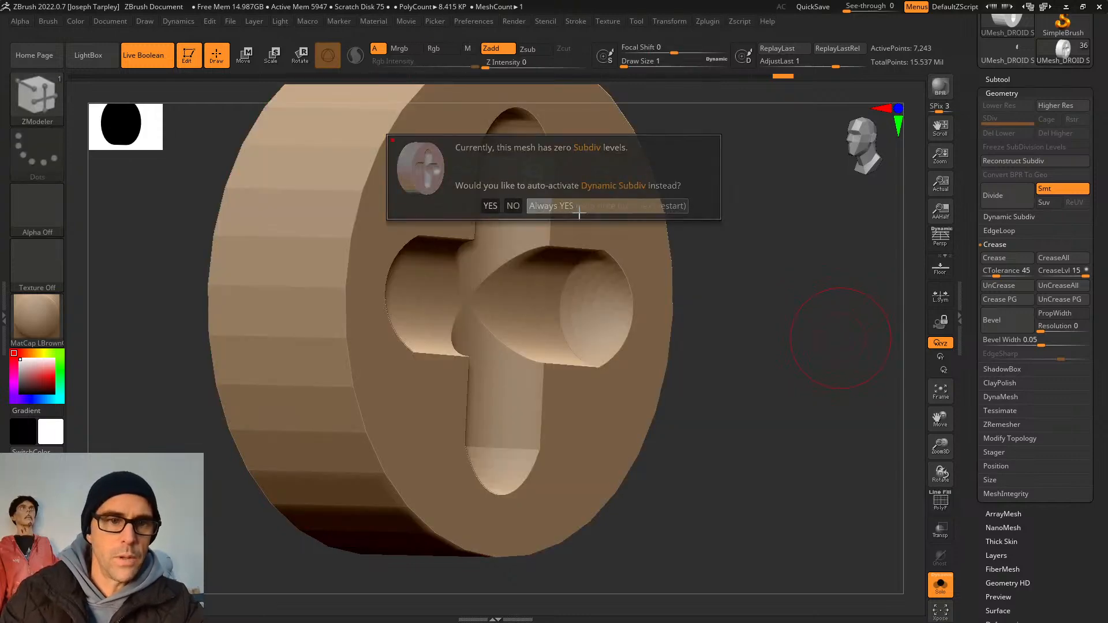
pyautogui.click(606, 206)
pyautogui.moveTo(784, 329); pyautogui.dragTo(856, 313)
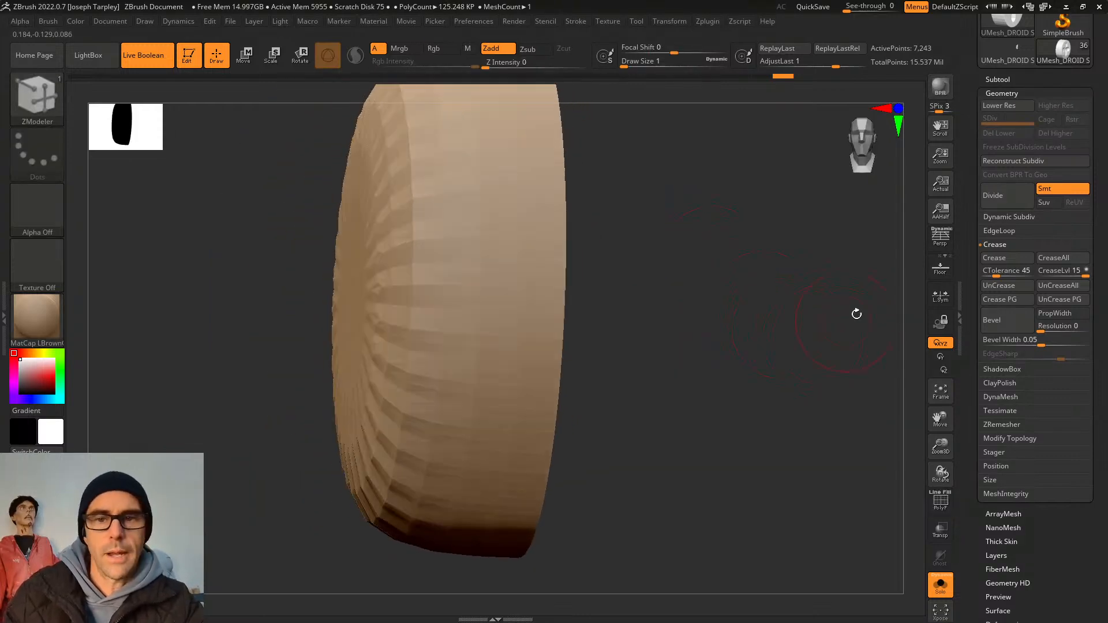
pyautogui.hotkey('shift', 'd')
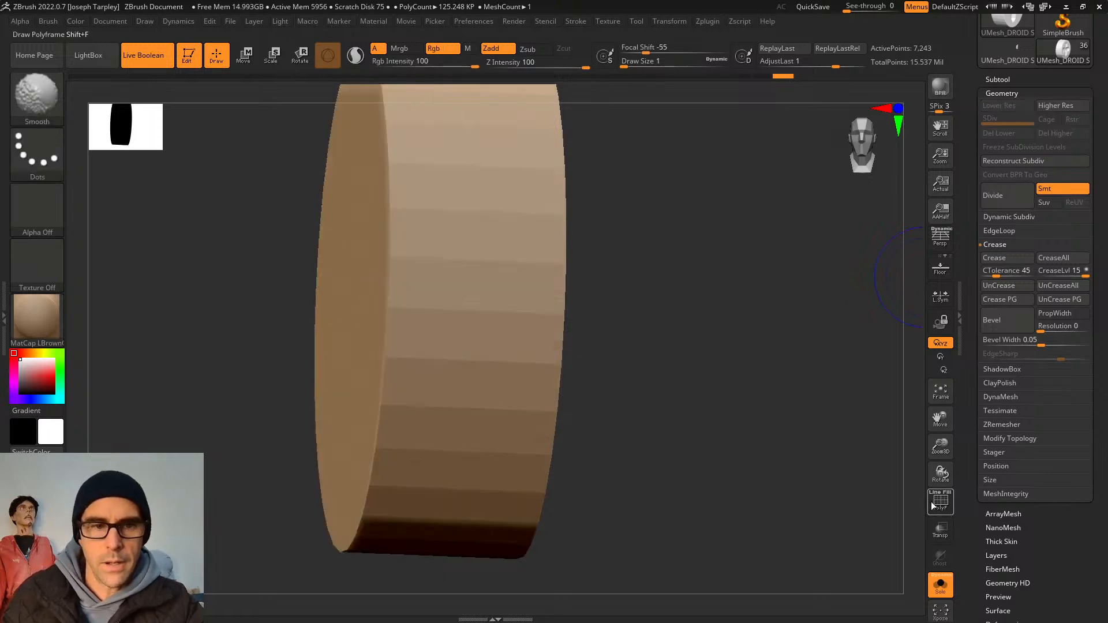
# Check the screw head in place against the shorts, and isolate it again in side view with its polyframe shown.
pyautogui.click(940, 584)
pyautogui.moveTo(805, 472)
pyautogui.mouseDown()
pyautogui.moveTo(832, 486)
pyautogui.moveTo(825, 498)
pyautogui.mouseUp()
pyautogui.click(941, 584)
pyautogui.hotkey('shift', 'f')
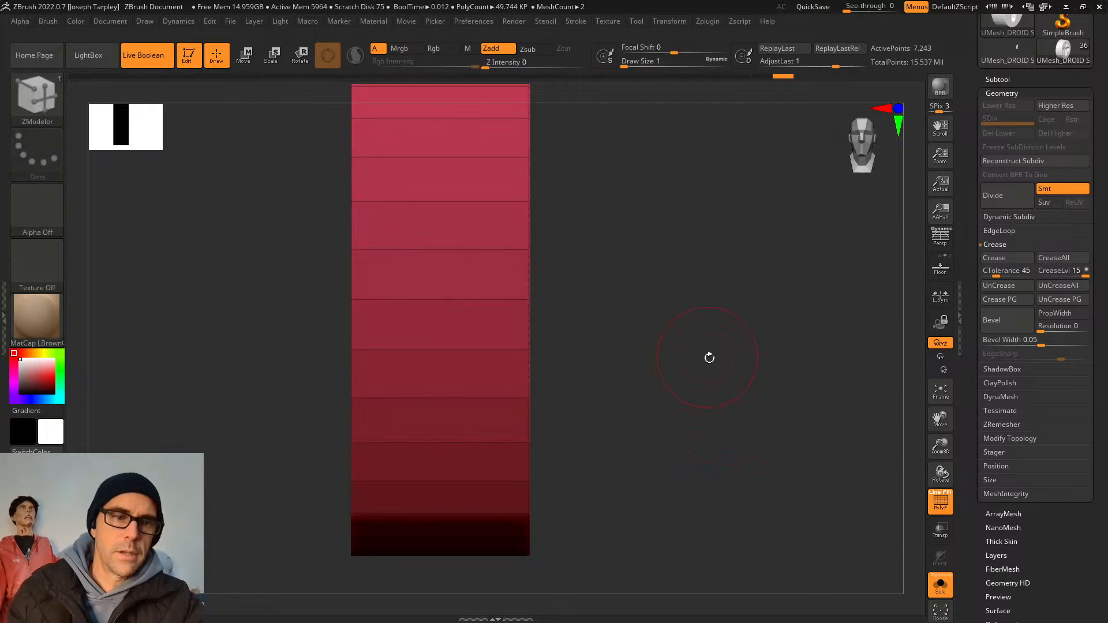
pyautogui.keyDown('alt'); pyautogui.moveTo(710, 358); pyautogui.dragTo(851, 406); pyautogui.keyUp('alt')
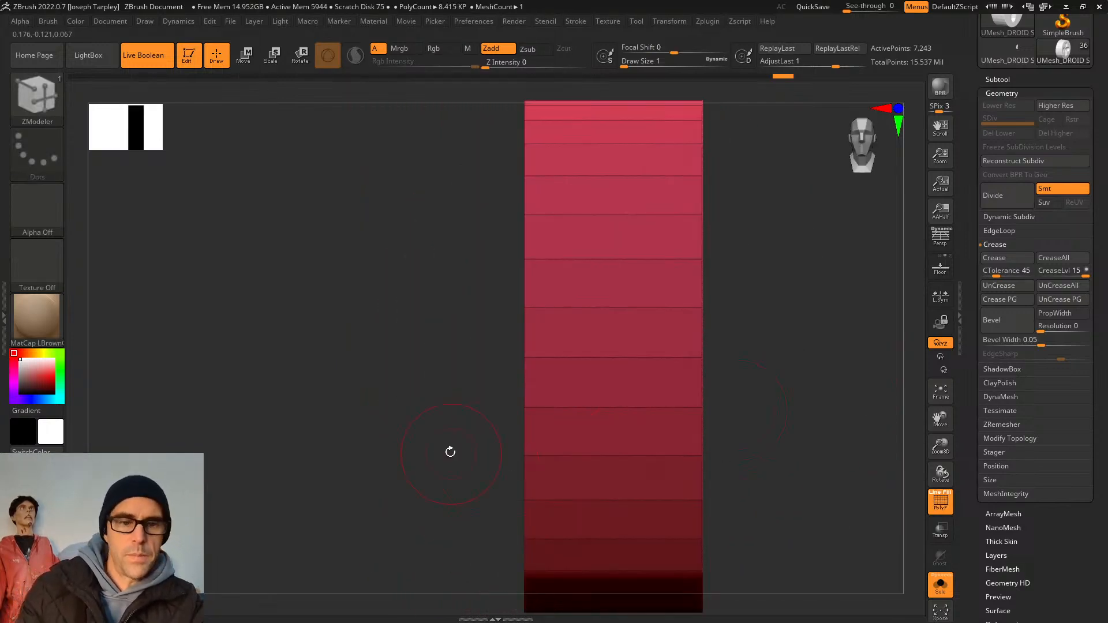
# Isolate the screw head's flat back face, assign it its own polygroup, and show the whole screw head again.
pyautogui.keyDown('alt'); pyautogui.moveTo(448, 450); pyautogui.dragTo(453, 379); pyautogui.keyUp('alt')
pyautogui.keyDown('ctrl'); pyautogui.keyDown('shift'); pyautogui.moveTo(445, 161); pyautogui.dragTo(573, 575); pyautogui.keyUp('shift'); pyautogui.keyUp('ctrl')
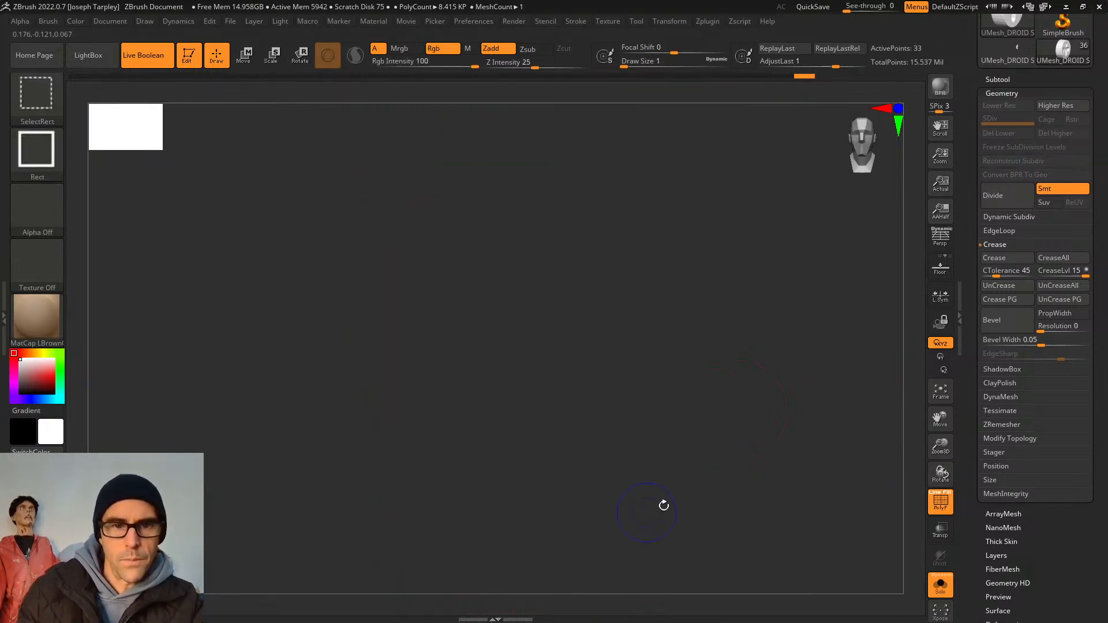
pyautogui.moveTo(663, 505); pyautogui.dragTo(720, 502)
pyautogui.hotkey('ctrl', 'w')
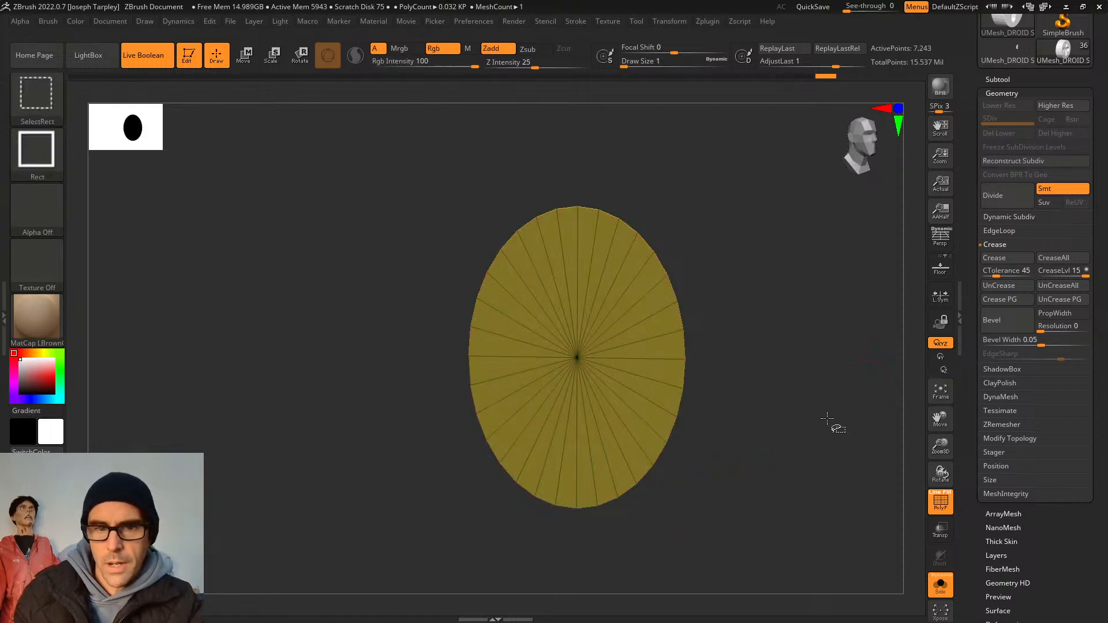
pyautogui.keyDown('ctrl'); pyautogui.keyDown('shift'); pyautogui.click(838, 428); pyautogui.keyUp('shift'); pyautogui.keyUp('ctrl')
pyautogui.moveTo(845, 430); pyautogui.dragTo(780, 419)
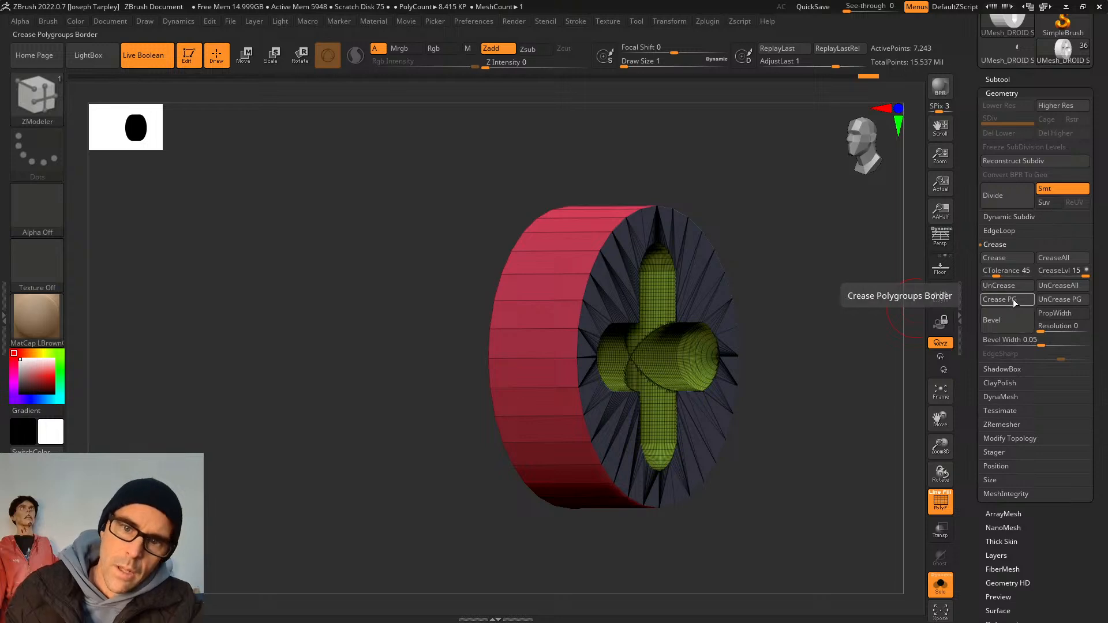
# Crease the screw head's polygroup borders and turn on Dynamic Subdiv without polyframe, with SmoothSubdiv set to 3.
pyautogui.moveTo(850, 424); pyautogui.dragTo(855, 492)
pyautogui.press('d')
pyautogui.hotkey('shift', 'f')
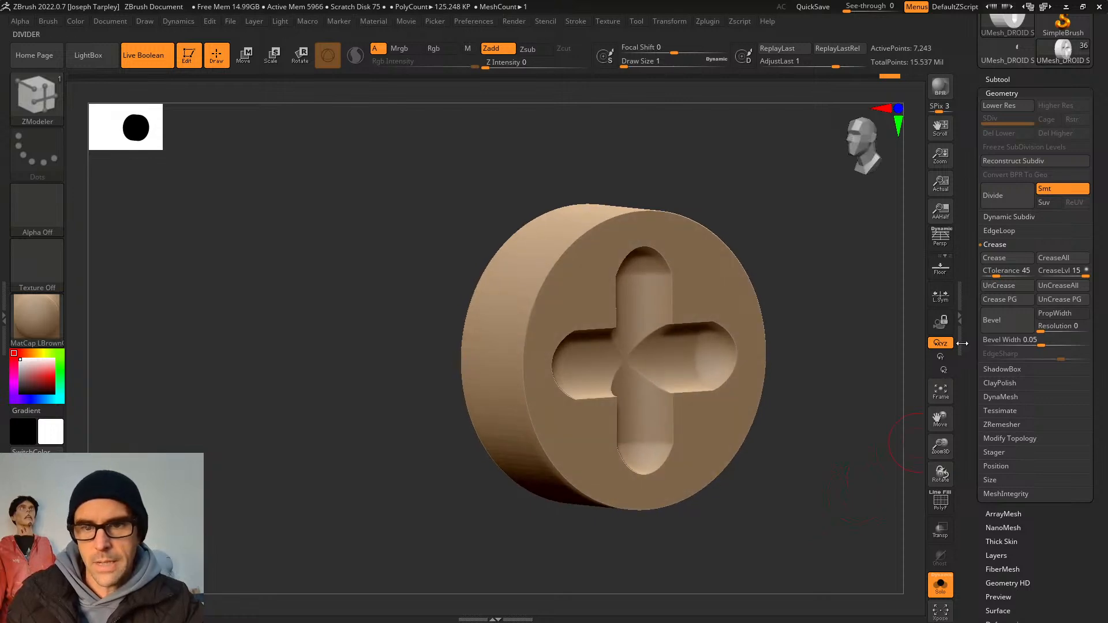
pyautogui.scroll(1, 1003, 312)
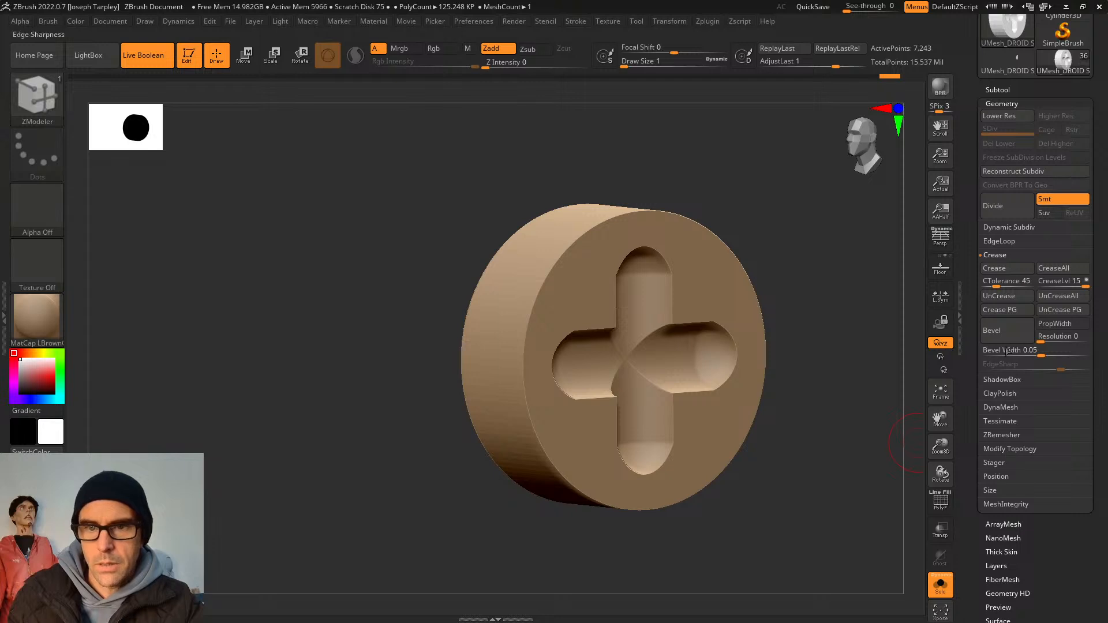
pyautogui.click(1055, 230)
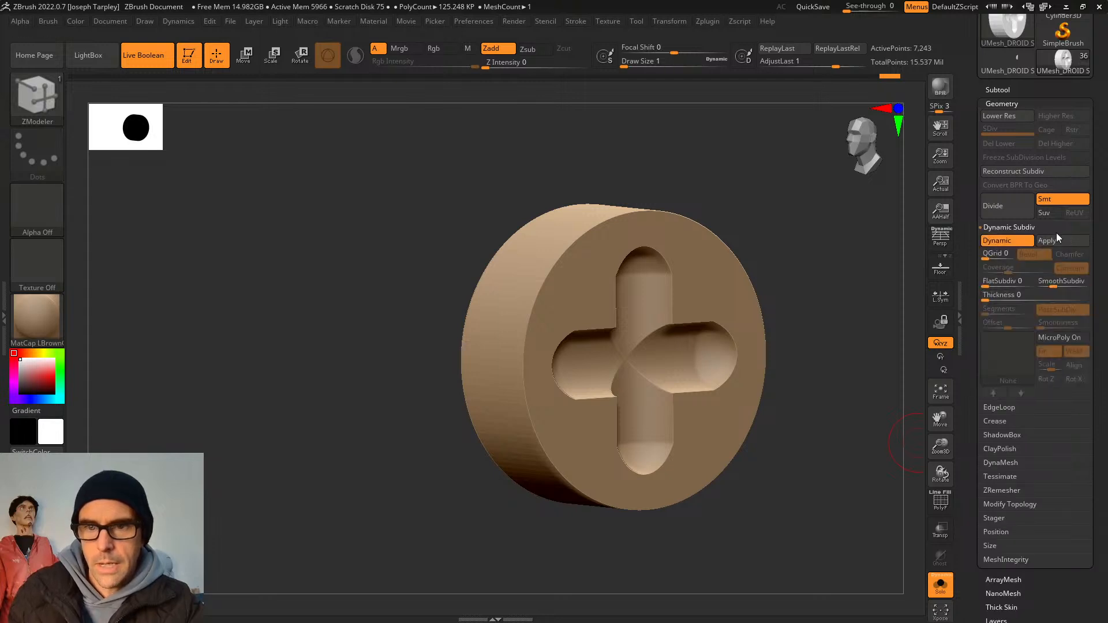
pyautogui.click(1058, 286)
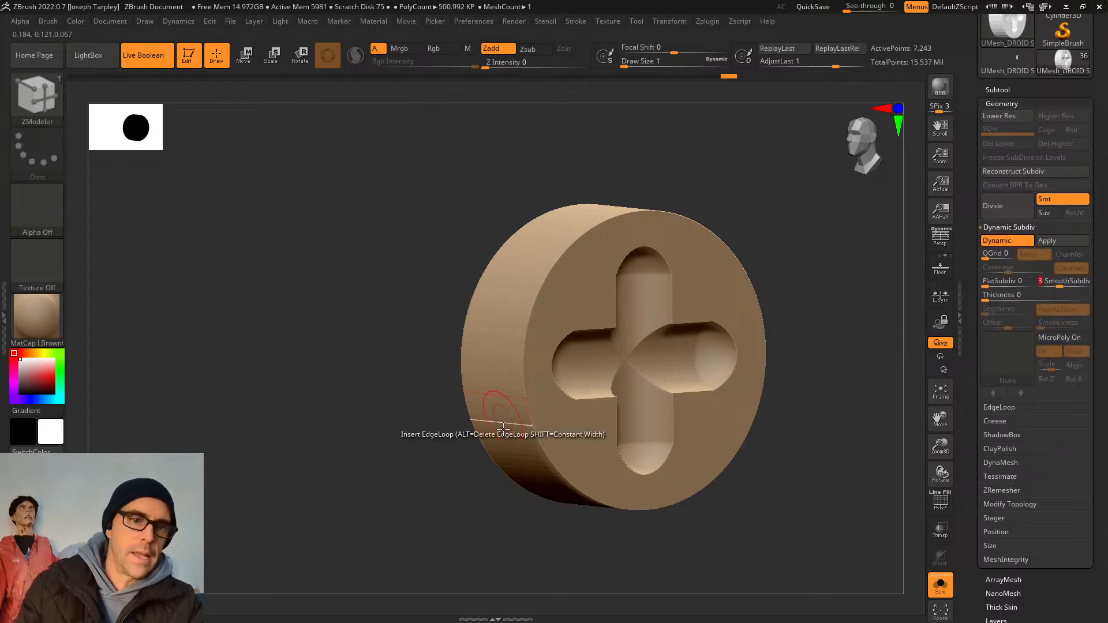
# Examine the smoothed screw head from the front, up close at the slot intersection, and at an angle.
pyautogui.moveTo(433, 396)
pyautogui.mouseDown()
pyautogui.moveTo(377, 422)
pyautogui.moveTo(371, 445)
pyautogui.moveTo(491, 396)
pyautogui.mouseUp()
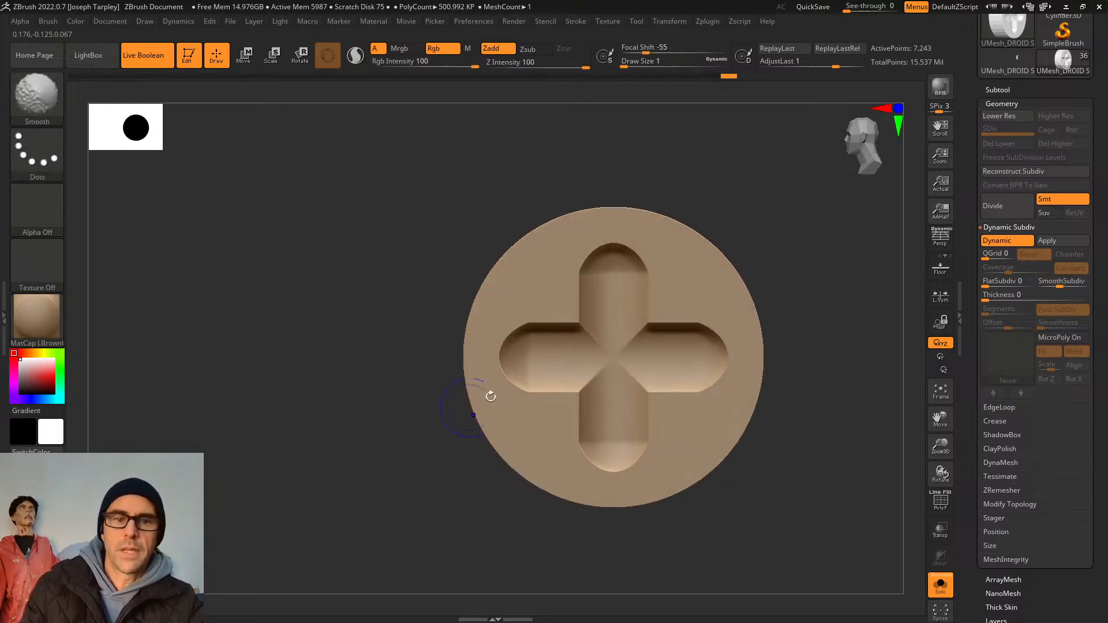
pyautogui.moveTo(753, 255)
pyautogui.mouseDown()
pyautogui.moveTo(749, 233)
pyautogui.moveTo(749, 258)
pyautogui.moveTo(786, 248)
pyautogui.moveTo(685, 554)
pyautogui.mouseUp()
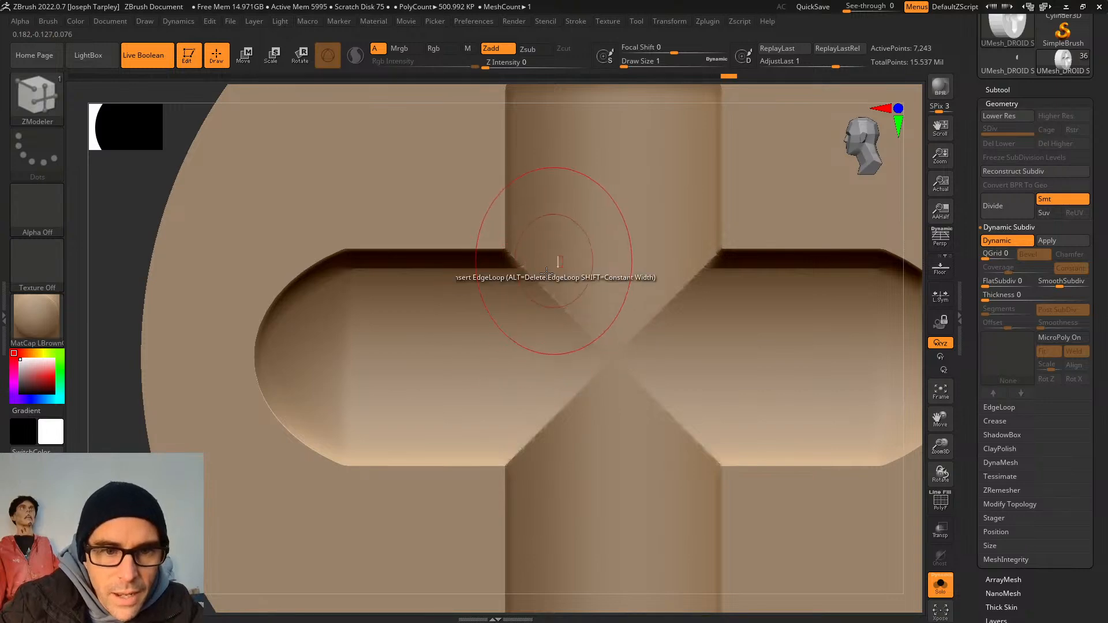
pyautogui.moveTo(141, 397); pyautogui.dragTo(151, 322)
pyautogui.press('f')
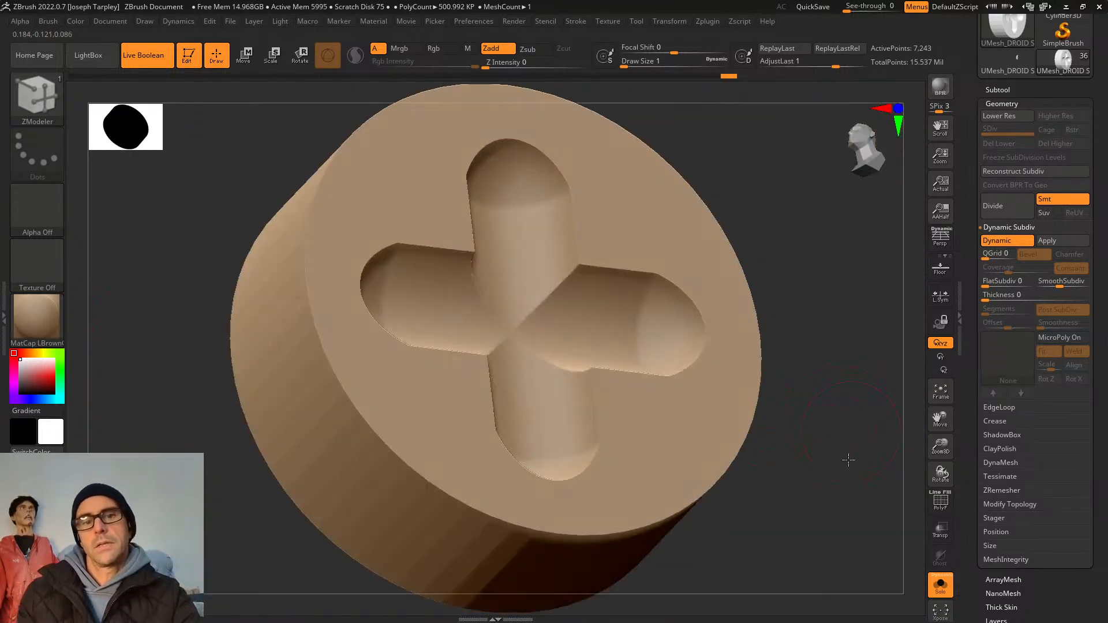
pyautogui.moveTo(848, 459); pyautogui.dragTo(788, 359)
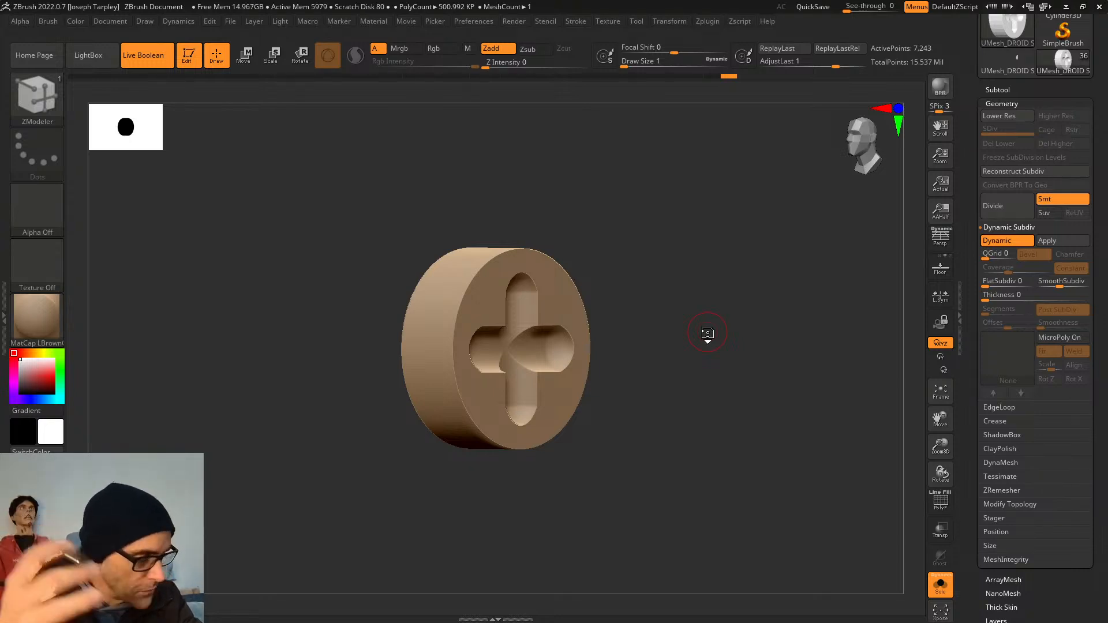
pyautogui.moveTo(700, 329)
pyautogui.keyDown('shift'); pyautogui.mouseDown()
pyautogui.moveTo(744, 332)
pyautogui.moveTo(599, 338)
pyautogui.mouseUp(); pyautogui.keyUp('shift')
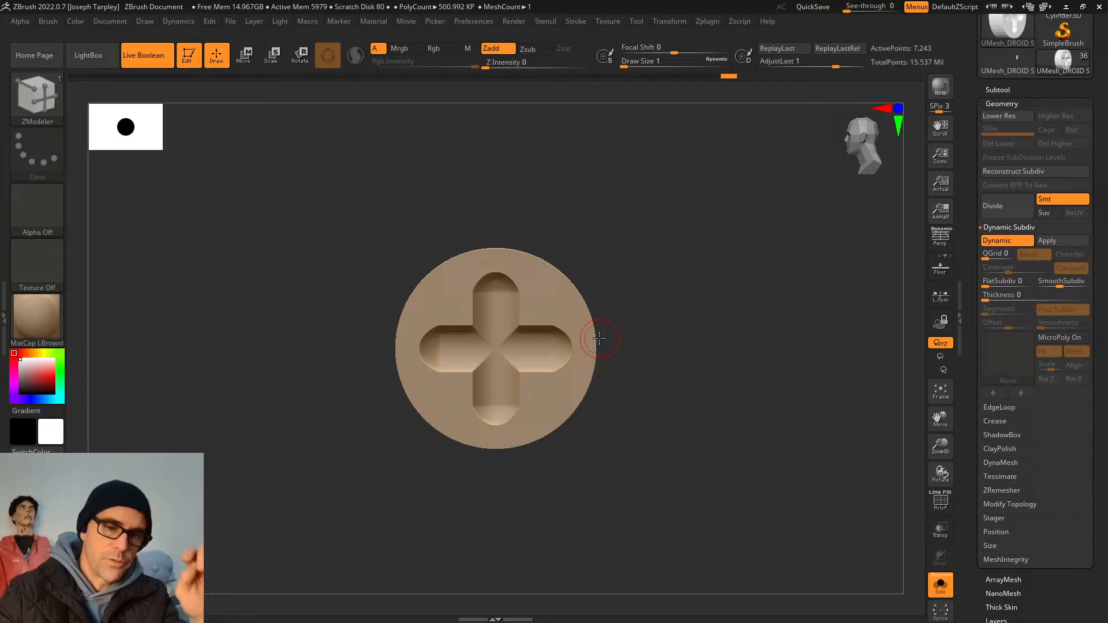
pyautogui.moveTo(534, 313); pyautogui.dragTo(623, 286, button='right')
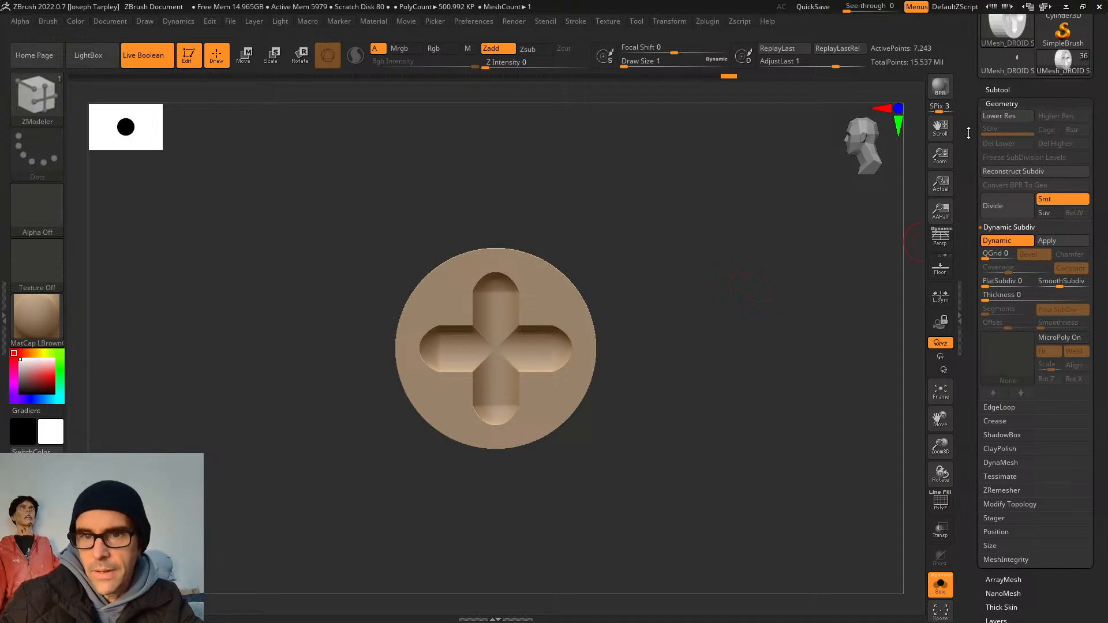
# Show the screw head's polyframe again and apply its Dynamic Subdiv smoothing as real subdivision levels.
pyautogui.hotkey('shift', 'f')
pyautogui.moveTo(810, 323)
pyautogui.mouseDown()
pyautogui.moveTo(836, 331)
pyautogui.moveTo(789, 315)
pyautogui.moveTo(794, 394)
pyautogui.mouseUp()
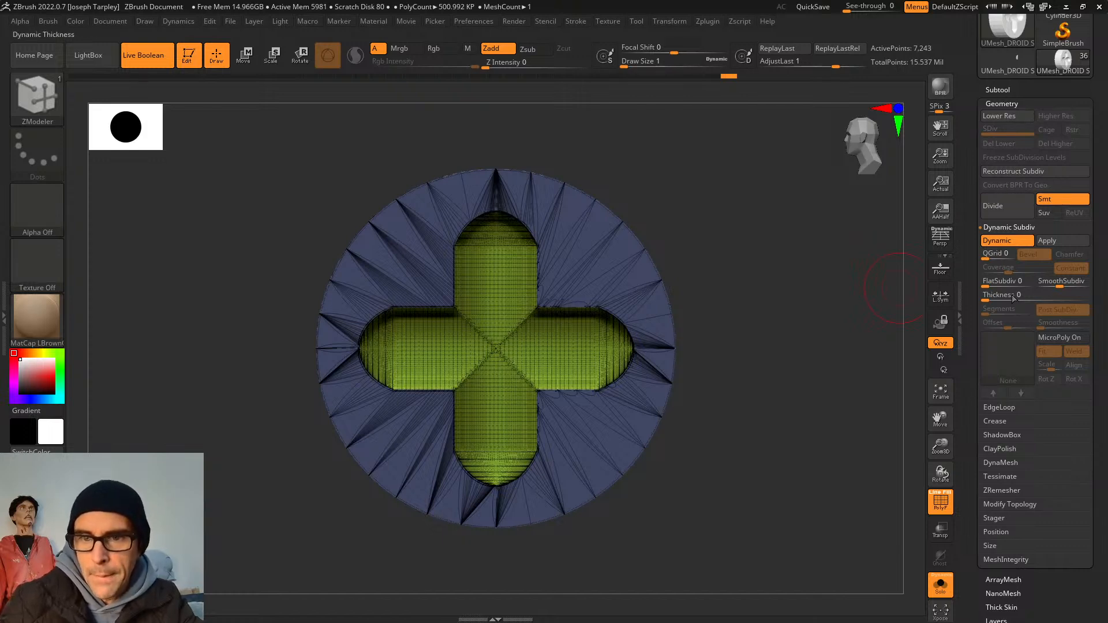
pyautogui.scroll(-10, 1031, 209)
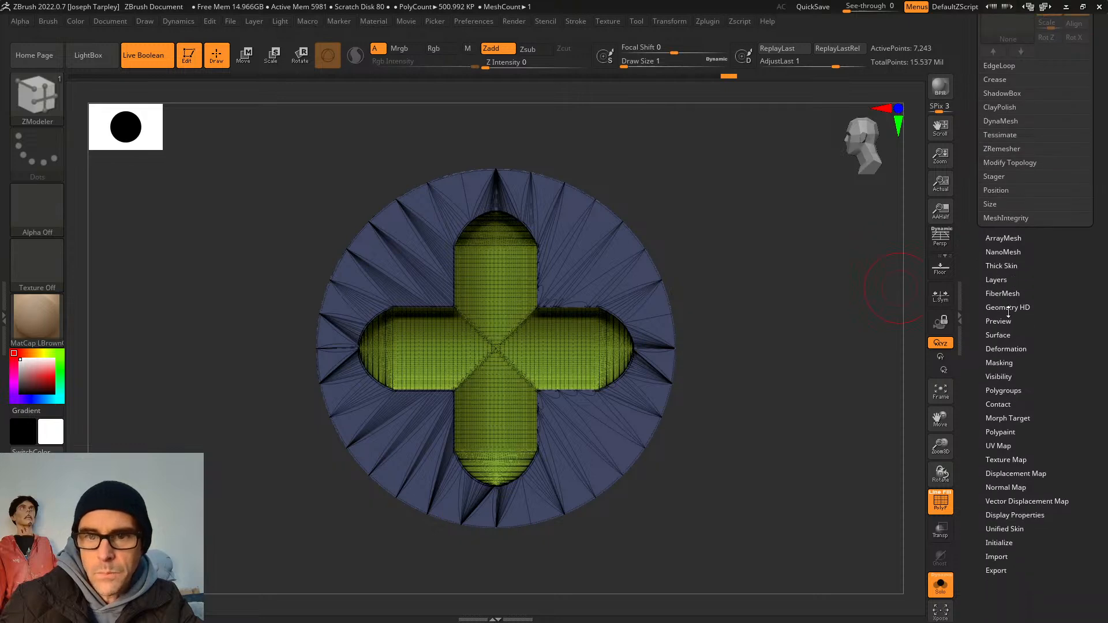
pyautogui.moveTo(984, 281); pyautogui.dragTo(981, 336)
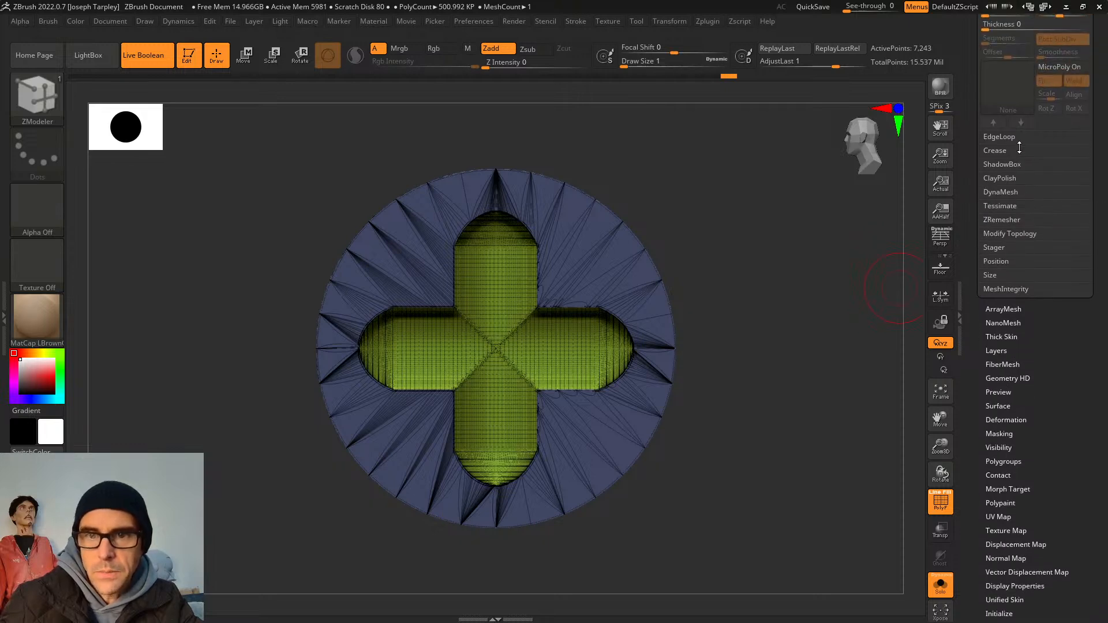
pyautogui.moveTo(977, 202); pyautogui.dragTo(974, 347)
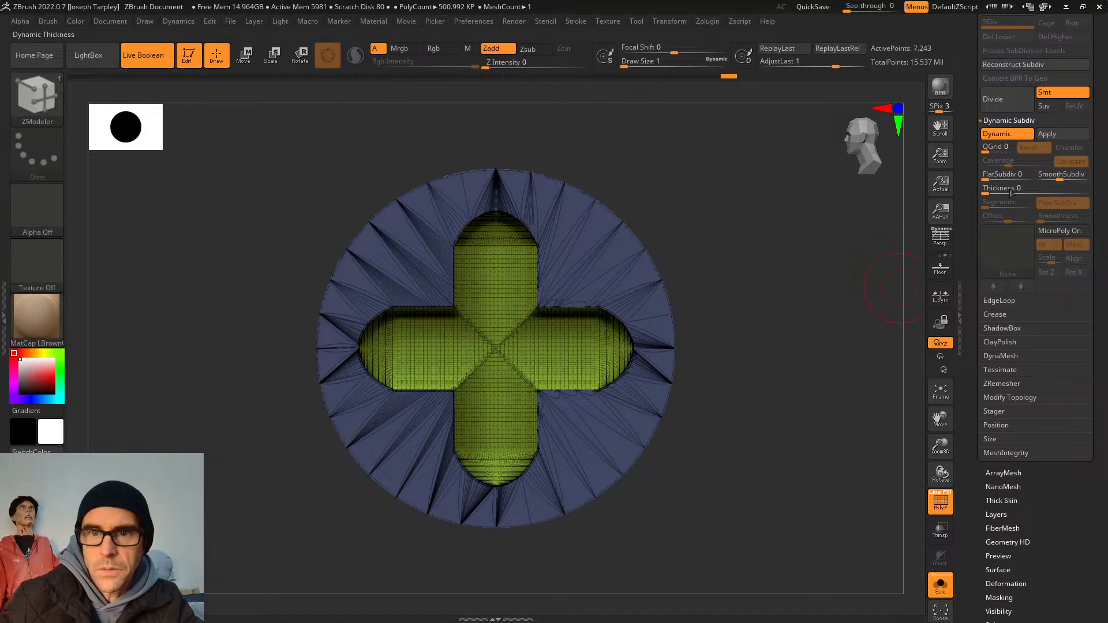
pyautogui.click(1047, 133)
pyautogui.moveTo(900, 289); pyautogui.dragTo(807, 342)
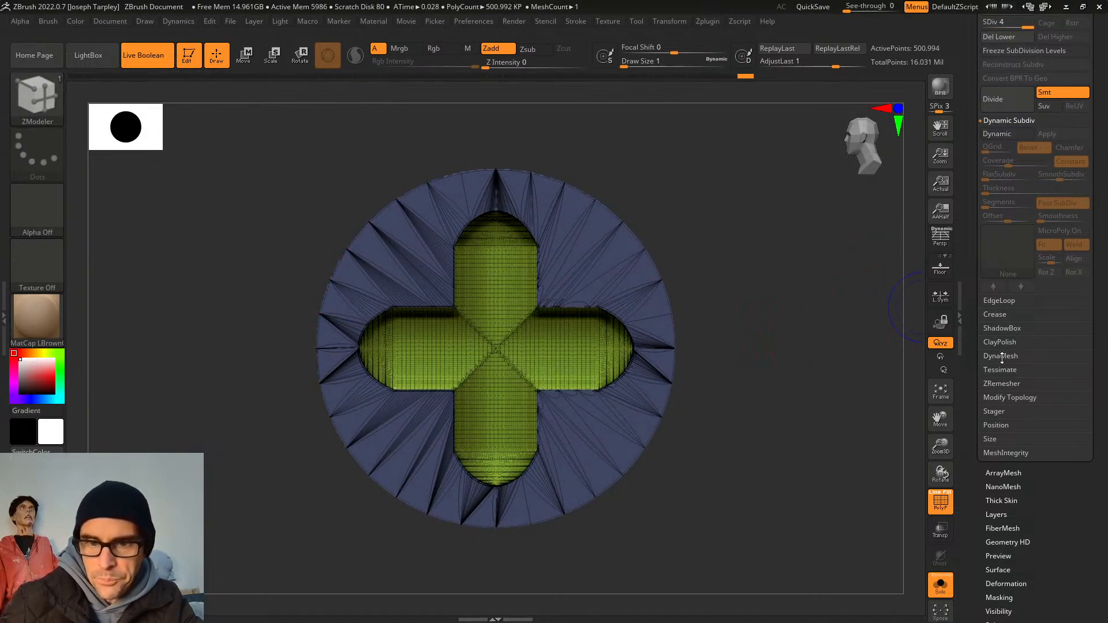
# Remesh the screw head using ZRemesher with KeepGroups on and Target Polygons Count 5, and check the result with and without polyframe.
pyautogui.click(1002, 382)
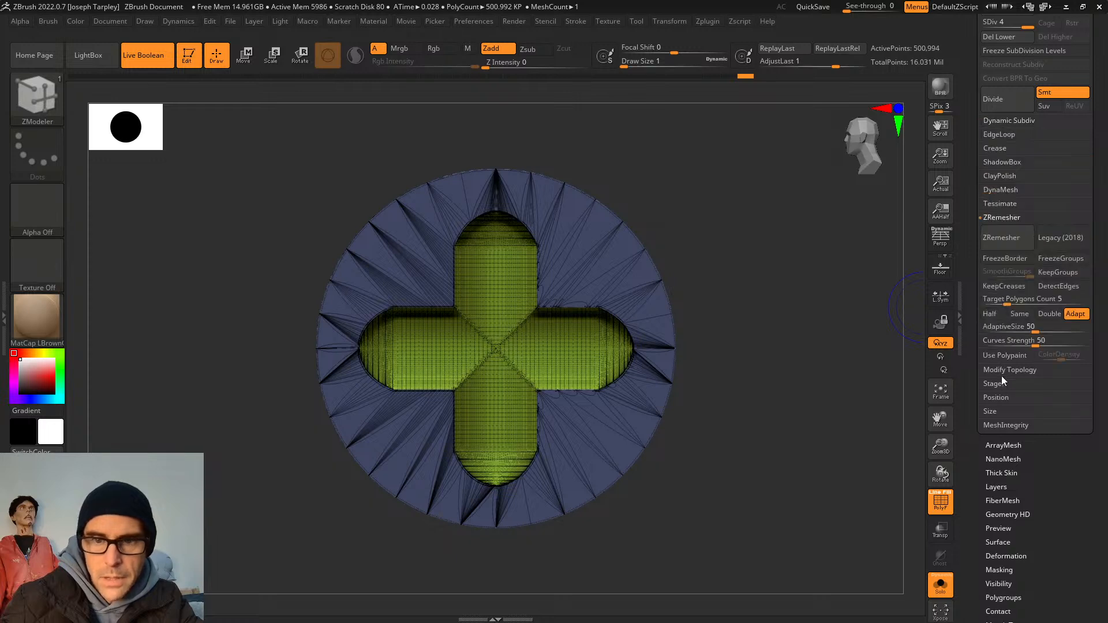
pyautogui.click(1073, 273)
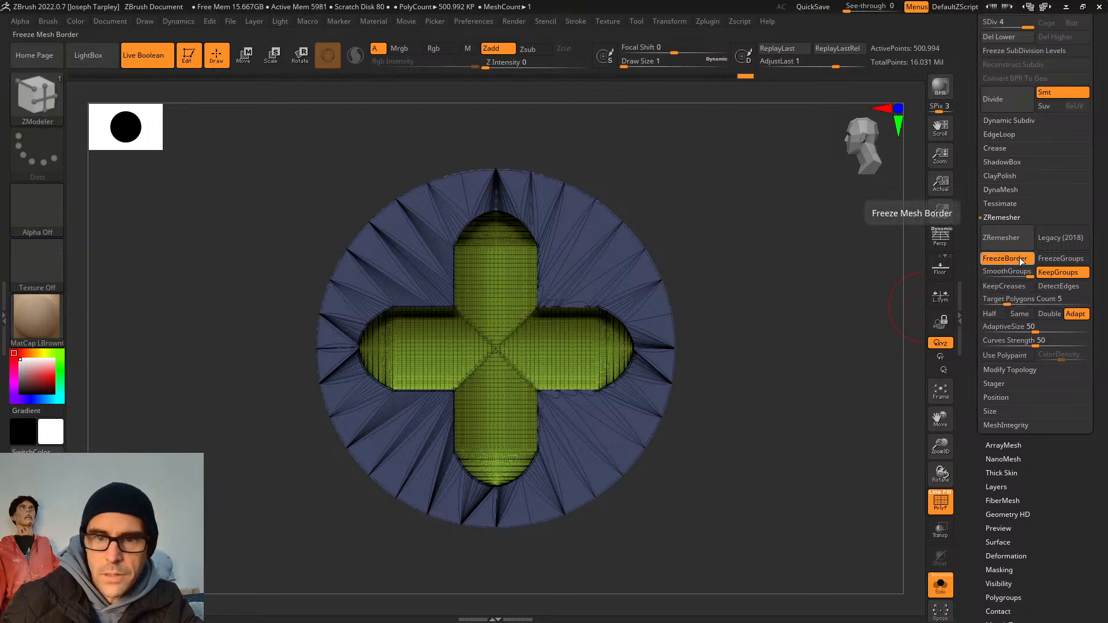
pyautogui.click(1002, 237)
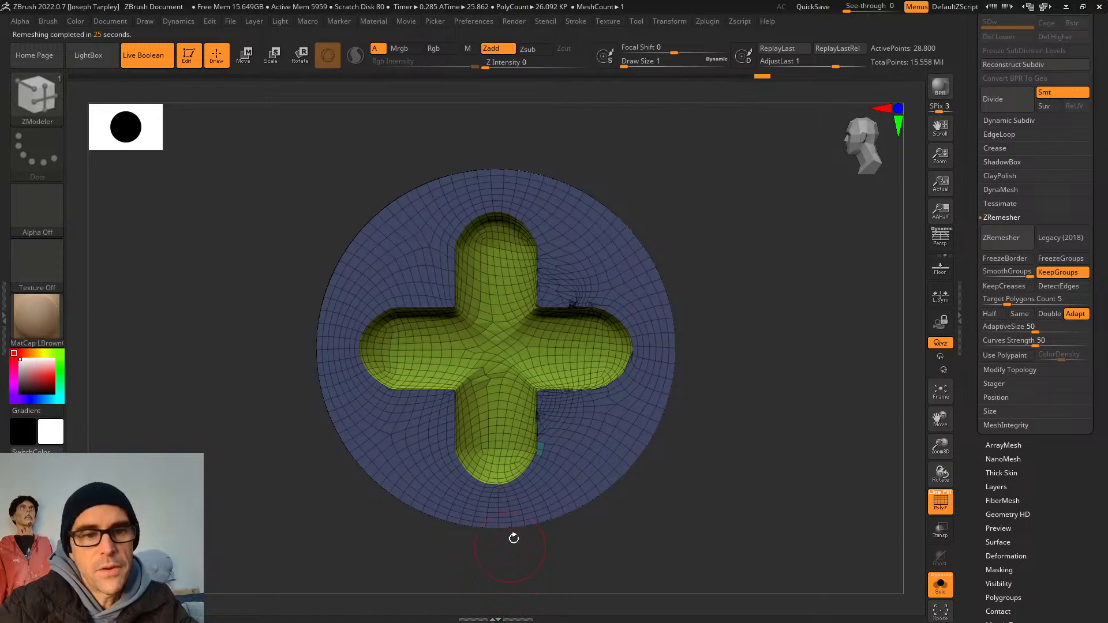
pyautogui.moveTo(514, 537)
pyautogui.mouseDown()
pyautogui.moveTo(589, 566)
pyautogui.moveTo(571, 565)
pyautogui.moveTo(609, 554)
pyautogui.moveTo(660, 559)
pyautogui.moveTo(626, 556)
pyautogui.mouseUp()
pyautogui.hotkey('shift', 'f')
pyautogui.hotkey('shift', 'f')
pyautogui.hotkey('shift', 'f')
pyautogui.hotkey('shift', 'f')
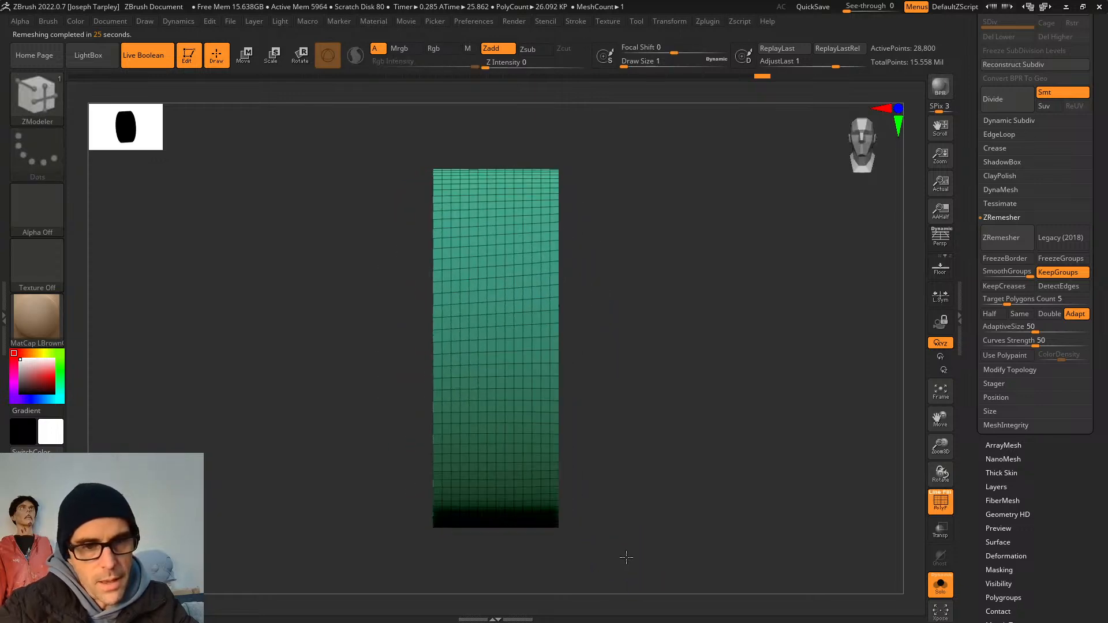
# Delete all the edge loops running around the screw head's side wall between its front and back rims.
pyautogui.moveTo(651, 472); pyautogui.dragTo(633, 452)
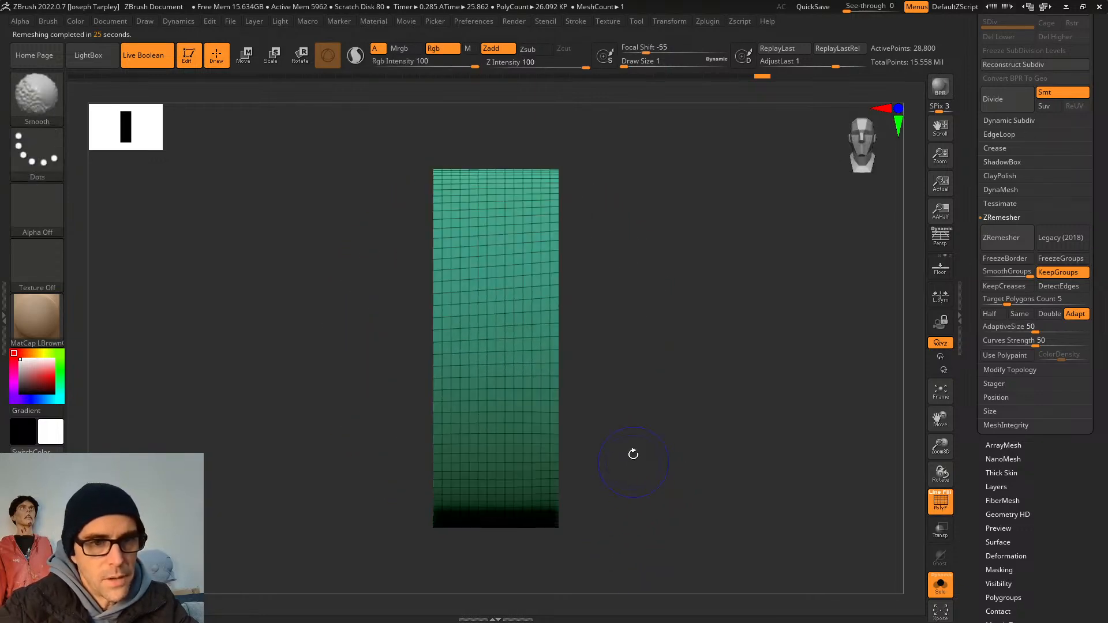
pyautogui.press('f')
pyautogui.keyDown('ctrl'); pyautogui.moveTo(645, 441); pyautogui.dragTo(645, 475, button='right'); pyautogui.keyUp('ctrl')
pyautogui.keyDown('alt'); pyautogui.click(478, 293); pyautogui.keyUp('alt')
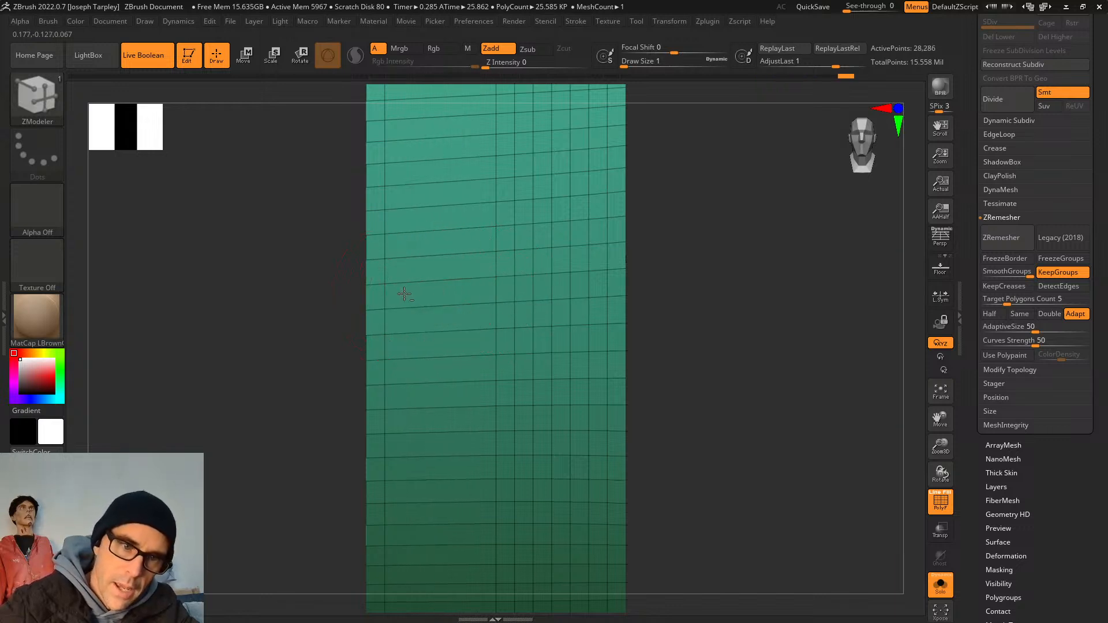
pyautogui.keyDown('alt'); pyautogui.click(508, 292); pyautogui.keyUp('alt')
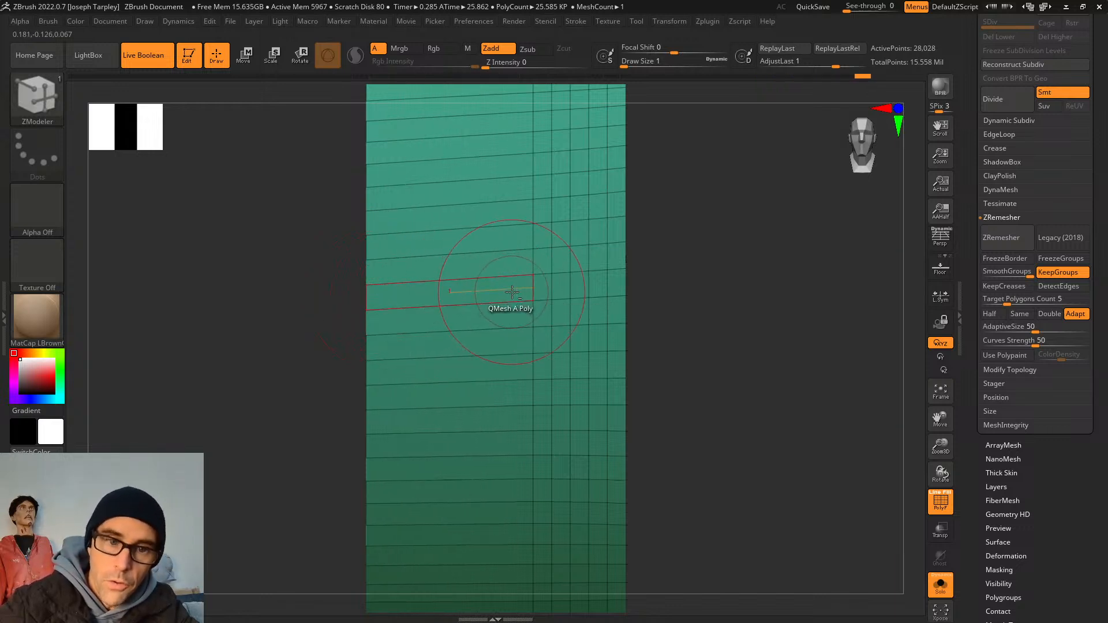
pyautogui.keyDown('alt'); pyautogui.click(534, 287); pyautogui.keyUp('alt')
pyautogui.keyDown('alt'); pyautogui.click(570, 284); pyautogui.keyUp('alt')
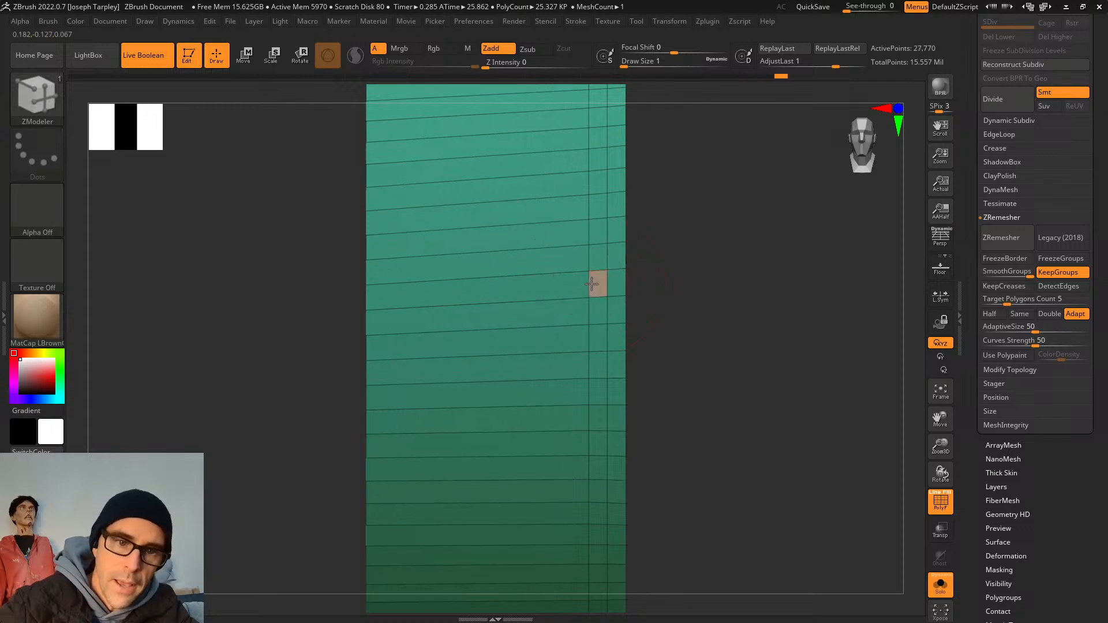
pyautogui.keyDown('alt'); pyautogui.click(606, 284); pyautogui.keyUp('alt')
pyautogui.keyDown('alt'); pyautogui.click(589, 283); pyautogui.keyUp('alt')
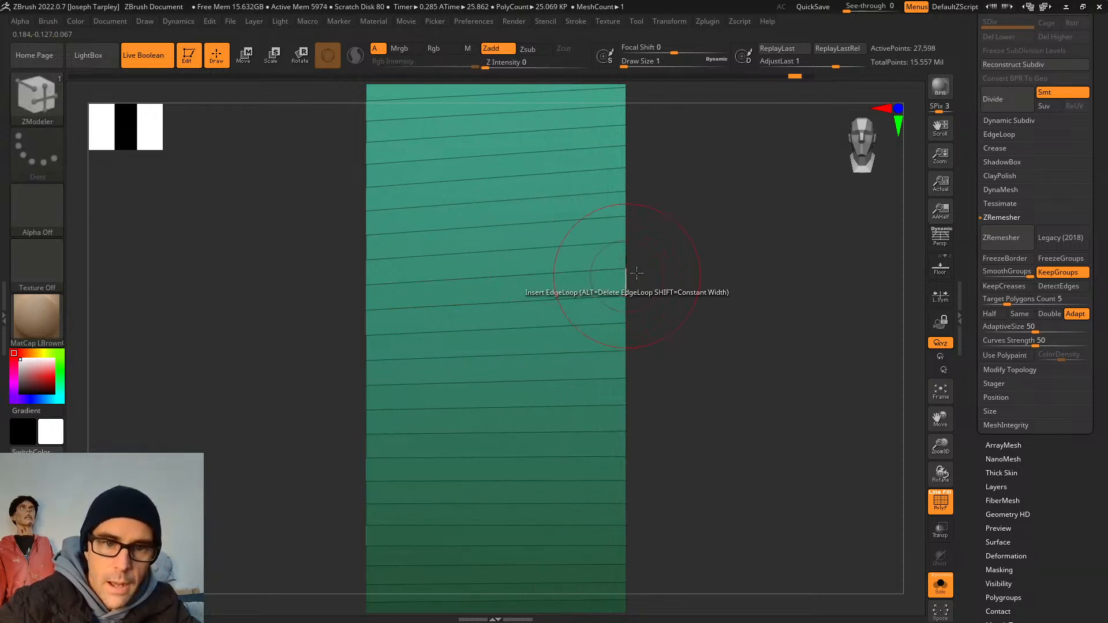
# Delete the concentric edge loops near the outer rim of the back face, and undo the last deletion.
pyautogui.moveTo(658, 276); pyautogui.dragTo(742, 271)
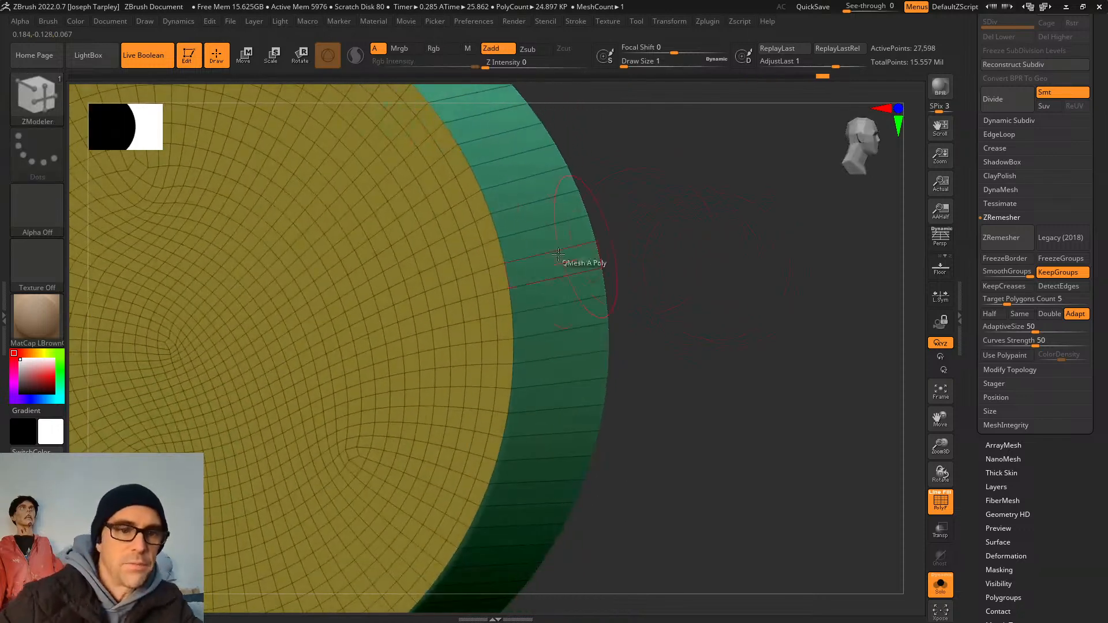
pyautogui.keyDown('alt'); pyautogui.click(462, 235); pyautogui.keyUp('alt')
pyautogui.hotkey('ctrl', 'z')
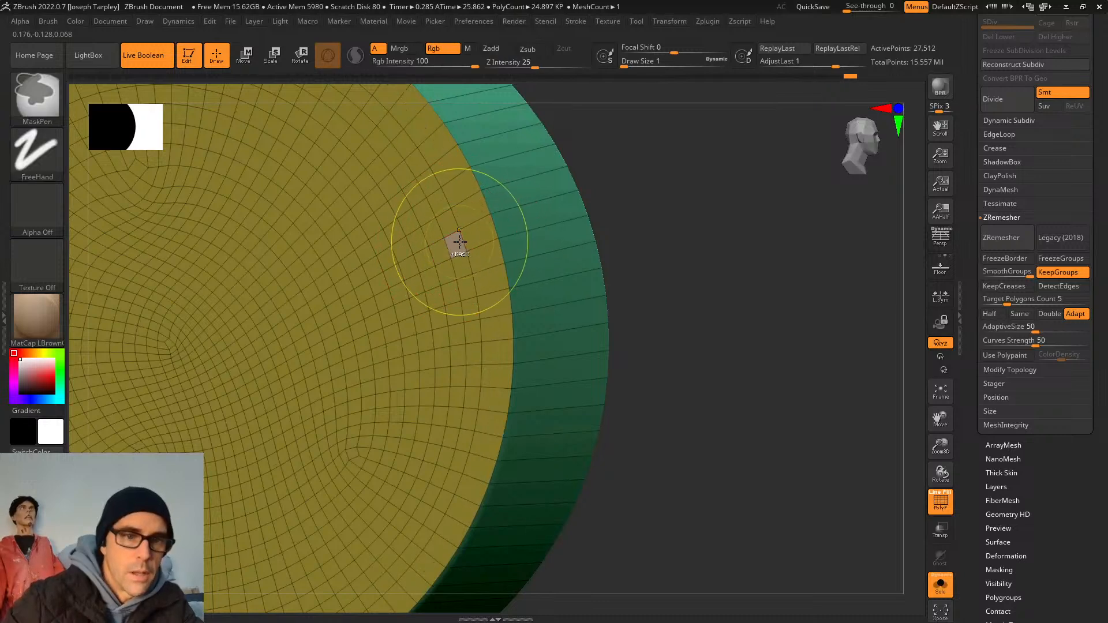
pyautogui.keyDown('alt'); pyautogui.click(416, 261); pyautogui.keyUp('alt')
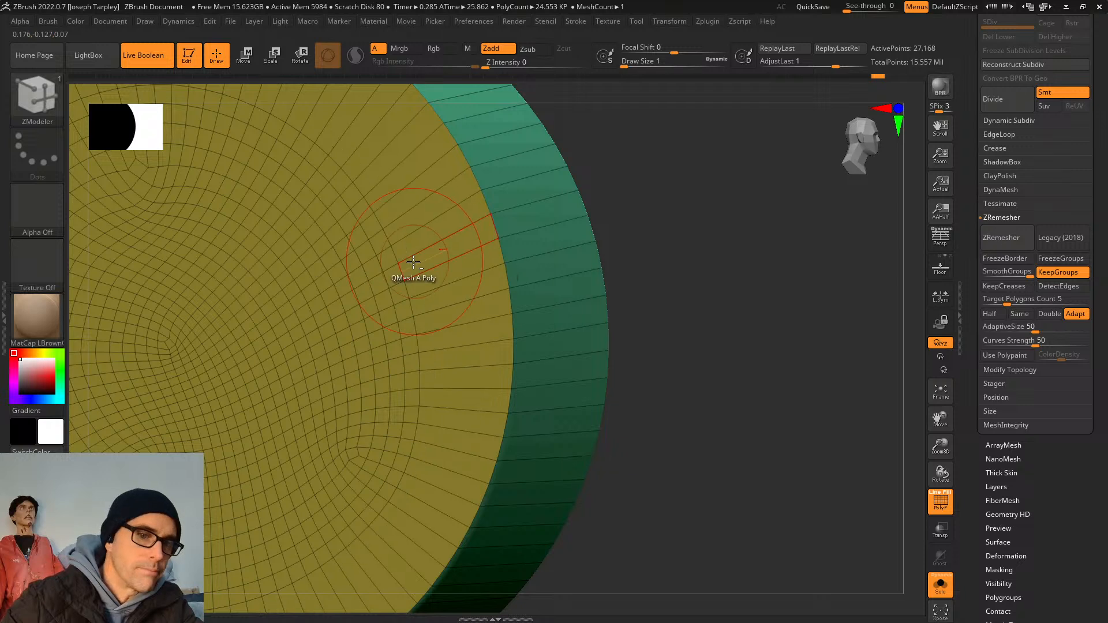
pyautogui.keyDown('alt'); pyautogui.click(380, 286); pyautogui.keyUp('alt')
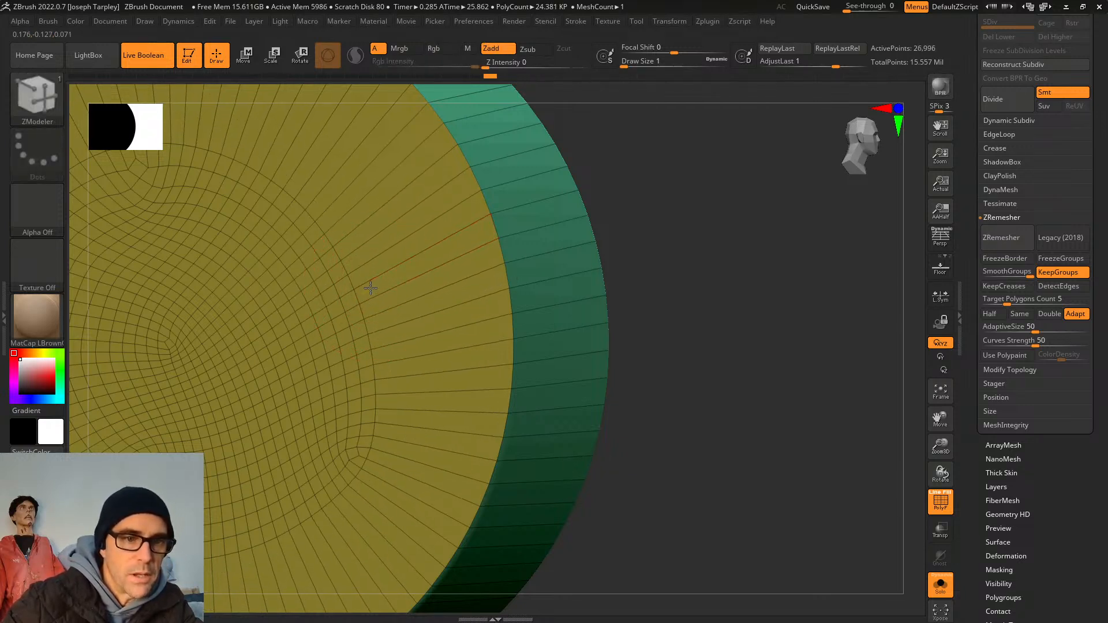
pyautogui.keyDown('alt'); pyautogui.click(363, 292); pyautogui.keyUp('alt')
pyautogui.moveTo(698, 299)
pyautogui.mouseDown()
pyautogui.moveTo(691, 285)
pyautogui.moveTo(742, 296)
pyautogui.moveTo(704, 292)
pyautogui.moveTo(768, 261)
pyautogui.mouseUp()
pyautogui.hotkey('ctrl', 'z')
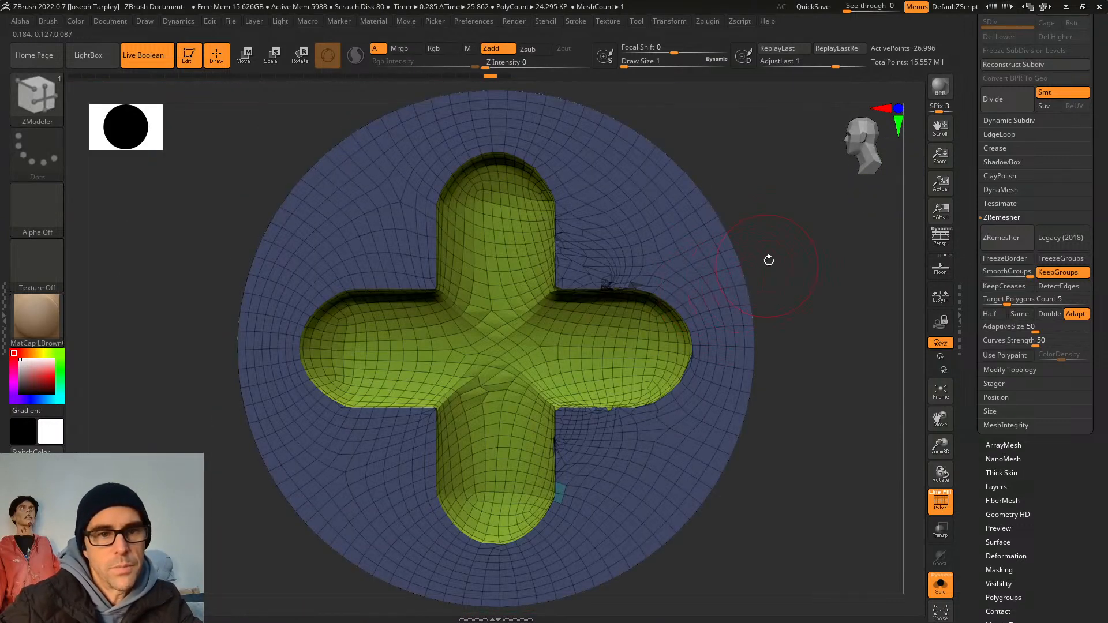
# Delete the outermost concentric edge loops on the slotted front face, and undo the last deletion.
pyautogui.keyDown('alt'); pyautogui.click(656, 177); pyautogui.keyUp('alt')
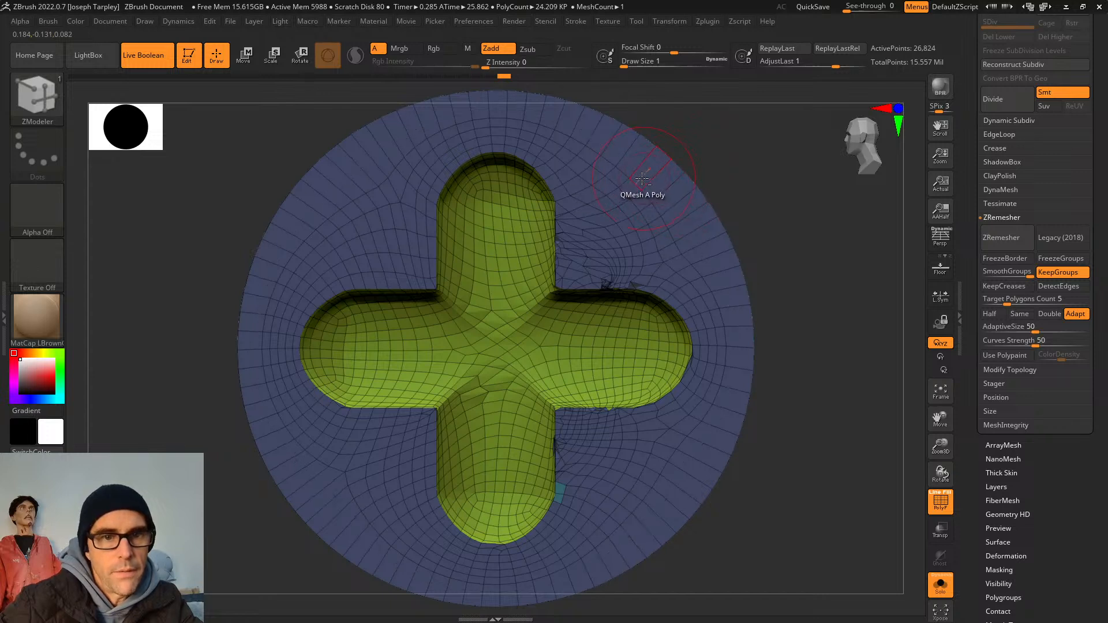
pyautogui.keyDown('alt'); pyautogui.click(634, 183); pyautogui.keyUp('alt')
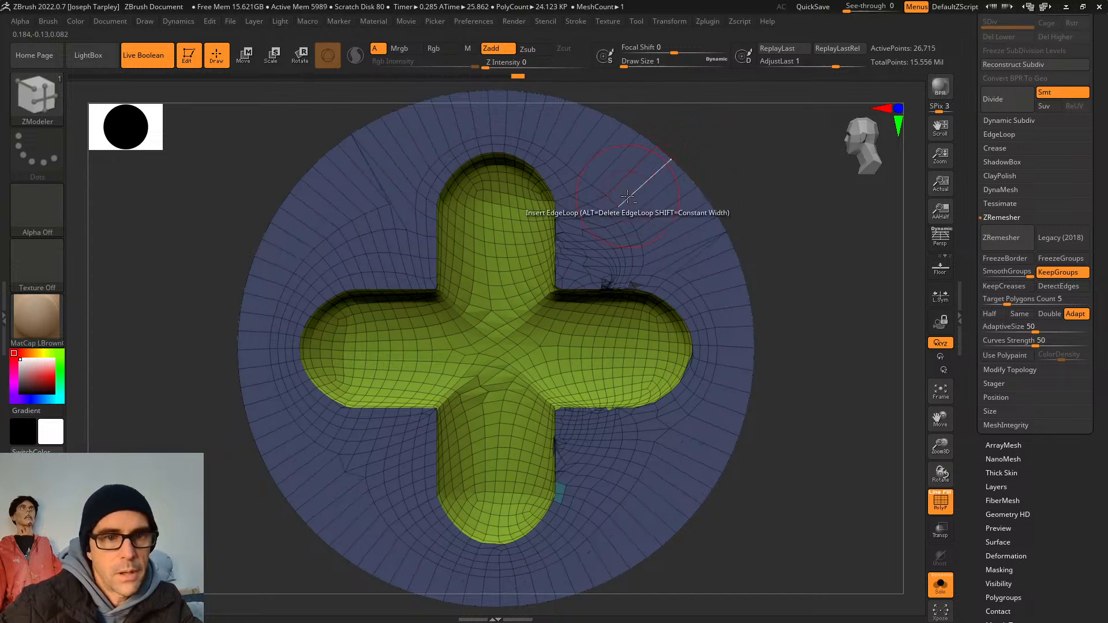
pyautogui.press('ctrl')
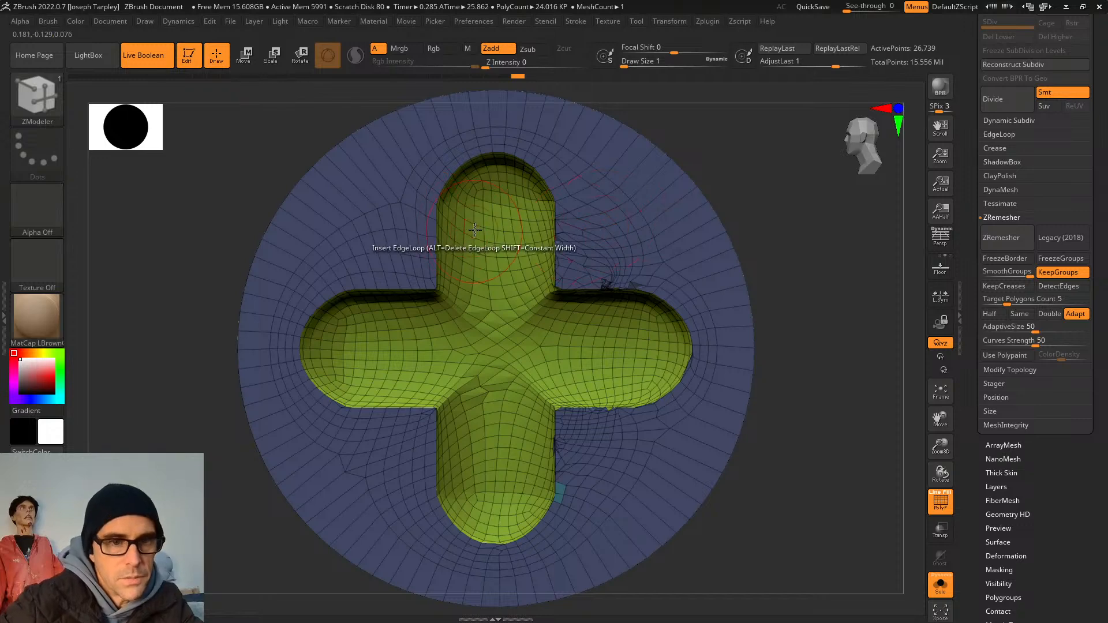
# Turn off the polyframe and display the remeshed screw head together with the rest of the shorts.
pyautogui.moveTo(744, 372); pyautogui.dragTo(784, 354)
pyautogui.hotkey('shift', 'f')
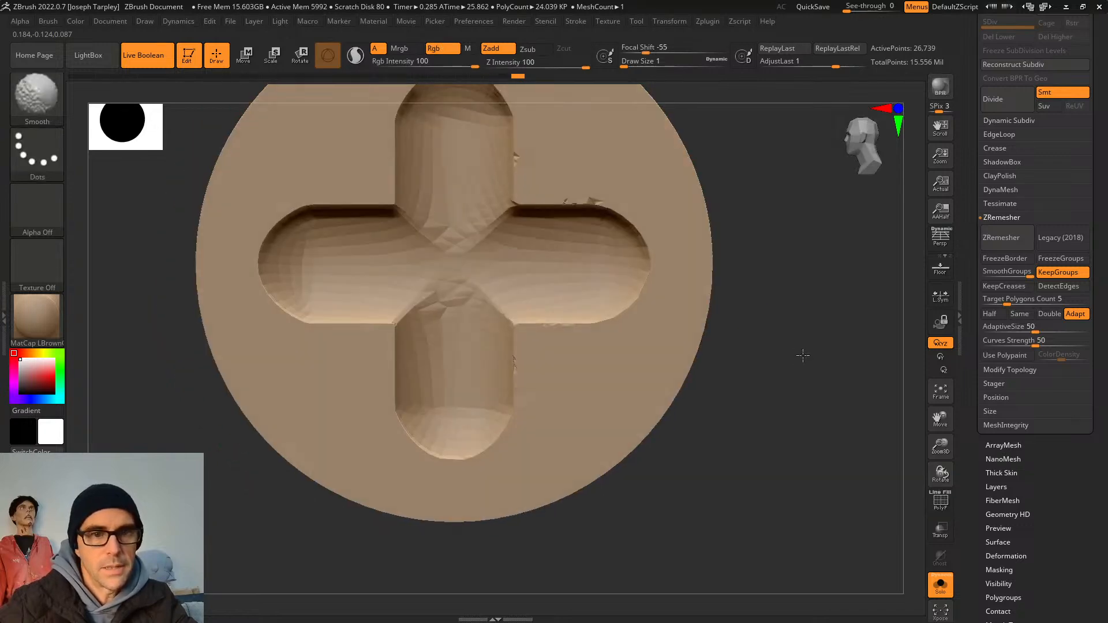
pyautogui.moveTo(764, 247)
pyautogui.mouseDown()
pyautogui.moveTo(796, 258)
pyautogui.moveTo(779, 241)
pyautogui.mouseUp()
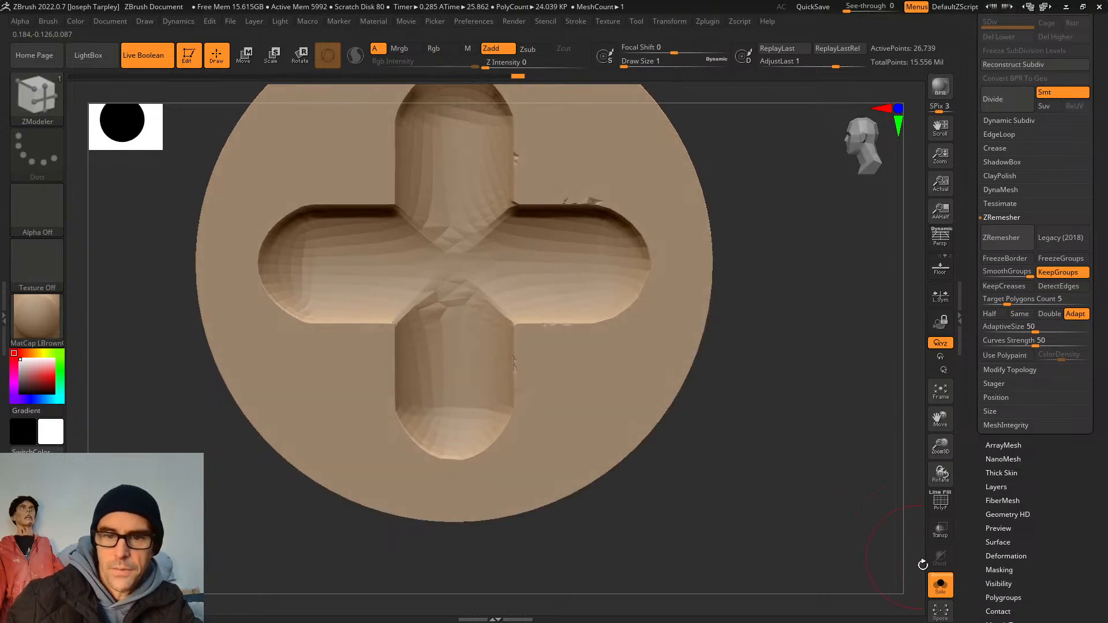
pyautogui.click(939, 584)
pyautogui.press('f')
pyautogui.press('f')
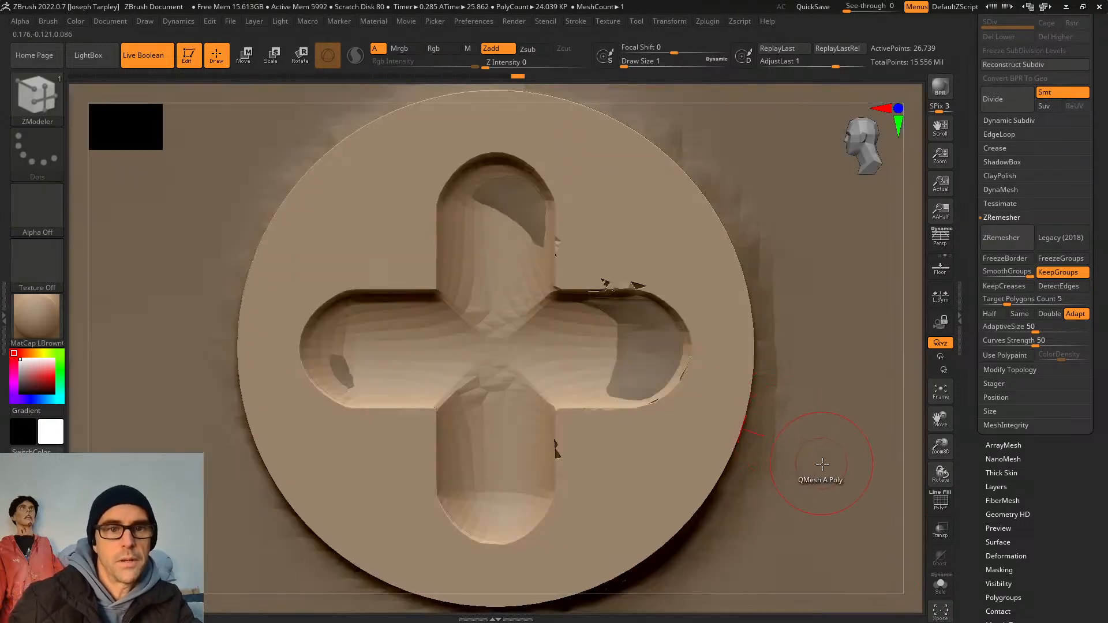
pyautogui.press('f')
pyautogui.moveTo(822, 462); pyautogui.dragTo(578, 416)
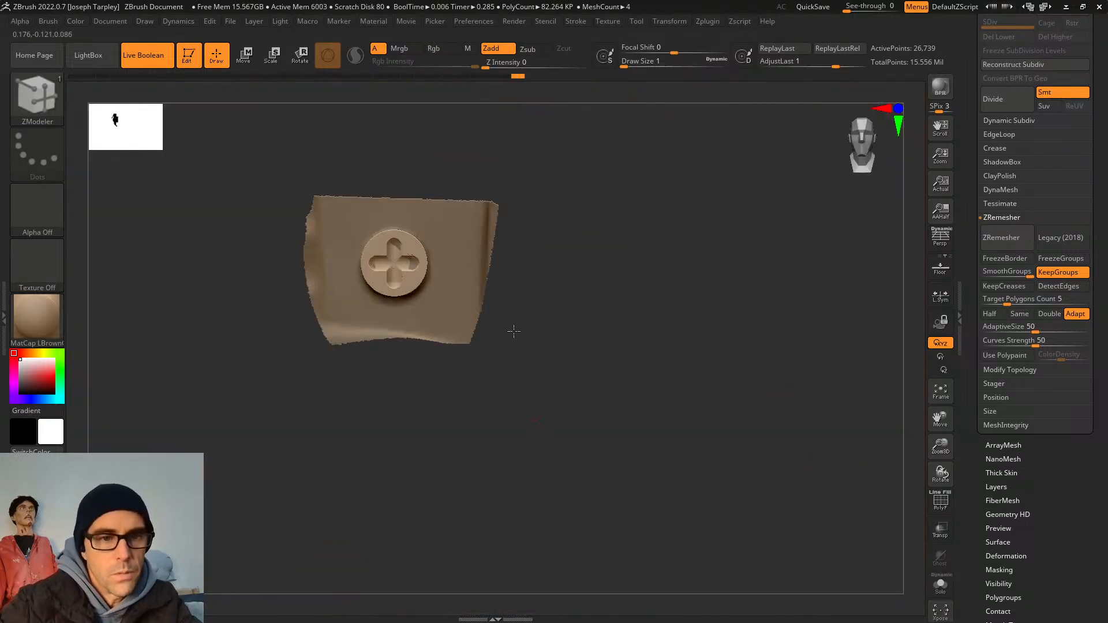
# Adjust the screw head's depth against the side of the waistband along the X axis.
pyautogui.press('w')
pyautogui.keyDown('alt'); pyautogui.moveTo(586, 277); pyautogui.dragTo(571, 372); pyautogui.keyUp('alt')
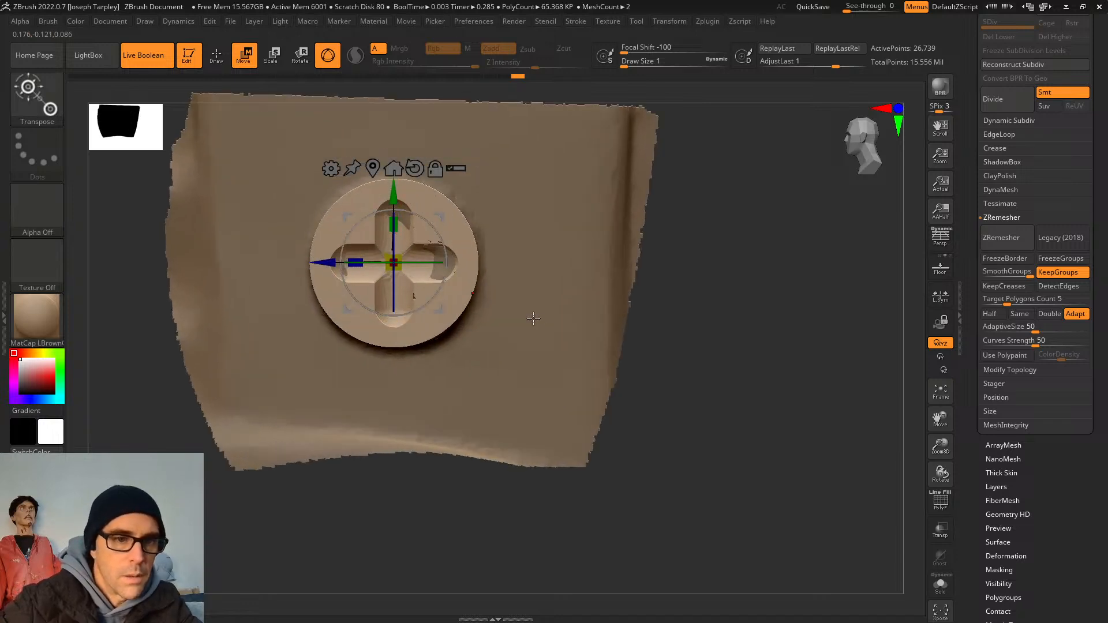
pyautogui.moveTo(646, 271); pyautogui.dragTo(719, 309)
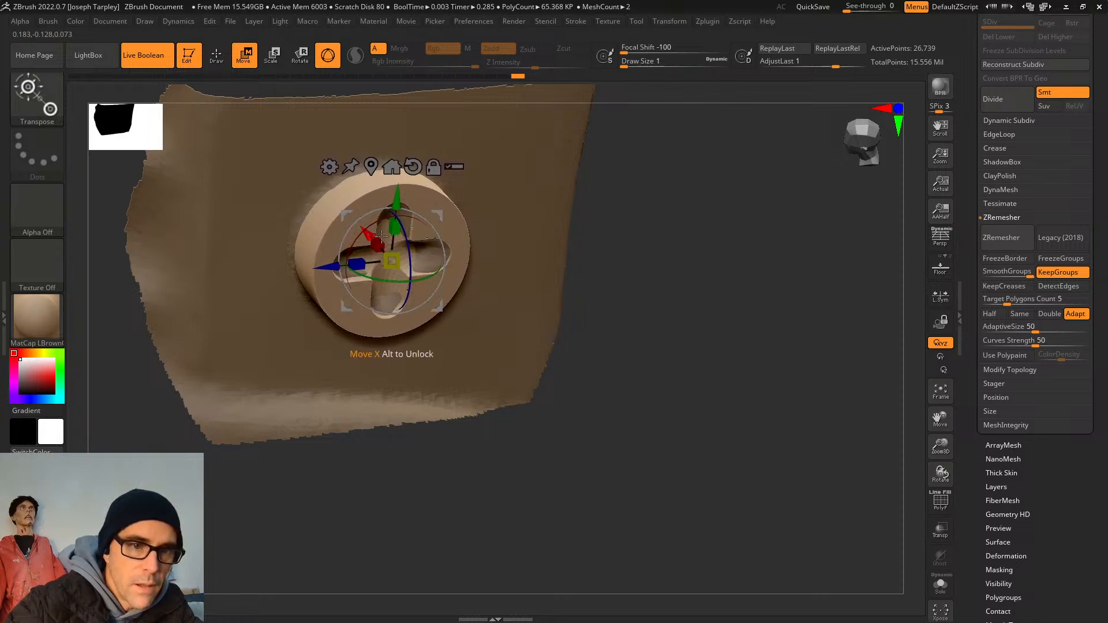
pyautogui.moveTo(669, 303)
pyautogui.mouseDown()
pyautogui.moveTo(707, 316)
pyautogui.moveTo(701, 210)
pyautogui.moveTo(652, 199)
pyautogui.moveTo(710, 284)
pyautogui.moveTo(717, 326)
pyautogui.moveTo(690, 314)
pyautogui.moveTo(722, 311)
pyautogui.moveTo(712, 267)
pyautogui.moveTo(682, 313)
pyautogui.moveTo(734, 323)
pyautogui.mouseUp()
pyautogui.keyDown('ctrl'); pyautogui.click(710, 324); pyautogui.keyUp('ctrl')
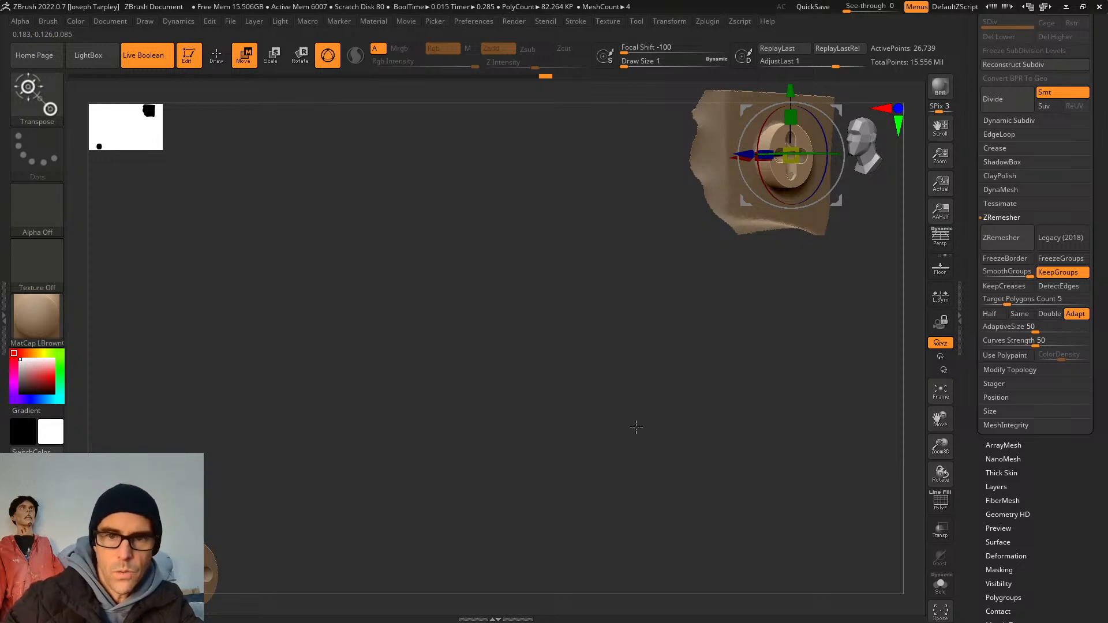
pyautogui.click(942, 587)
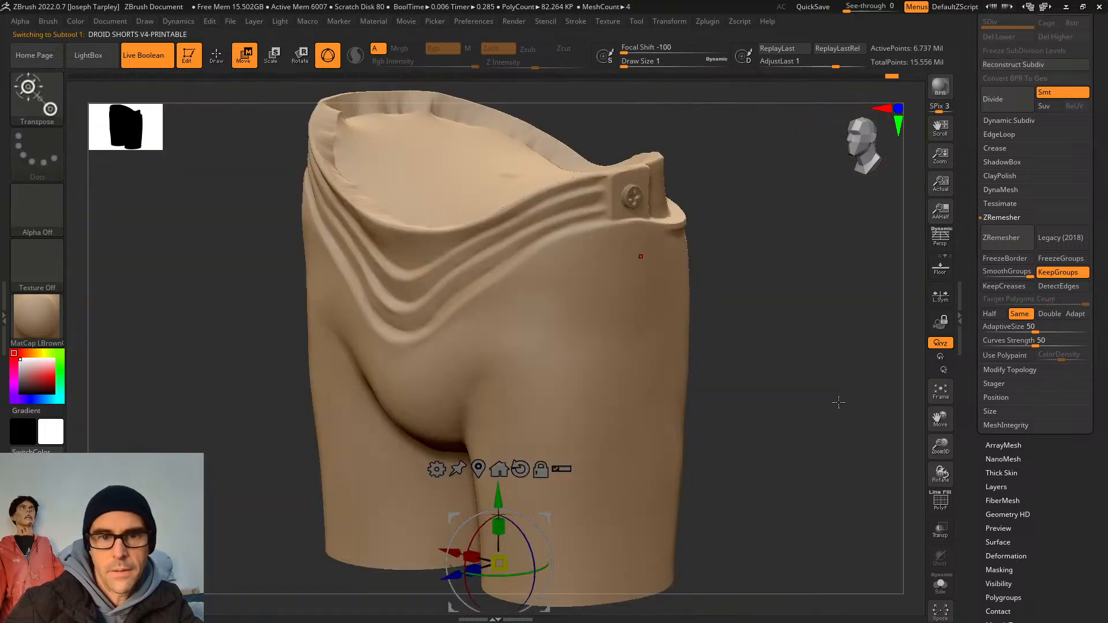
# Copy the screw head along X to the opposite side of the waistband and rotate the copy to face outward.
pyautogui.moveTo(839, 402); pyautogui.dragTo(800, 391)
pyautogui.moveTo(734, 254)
pyautogui.keyDown('ctrl'); pyautogui.mouseDown(button='right')
pyautogui.moveTo(741, 300)
pyautogui.moveTo(739, 289)
pyautogui.moveTo(782, 285)
pyautogui.mouseUp(button='right'); pyautogui.keyUp('ctrl')
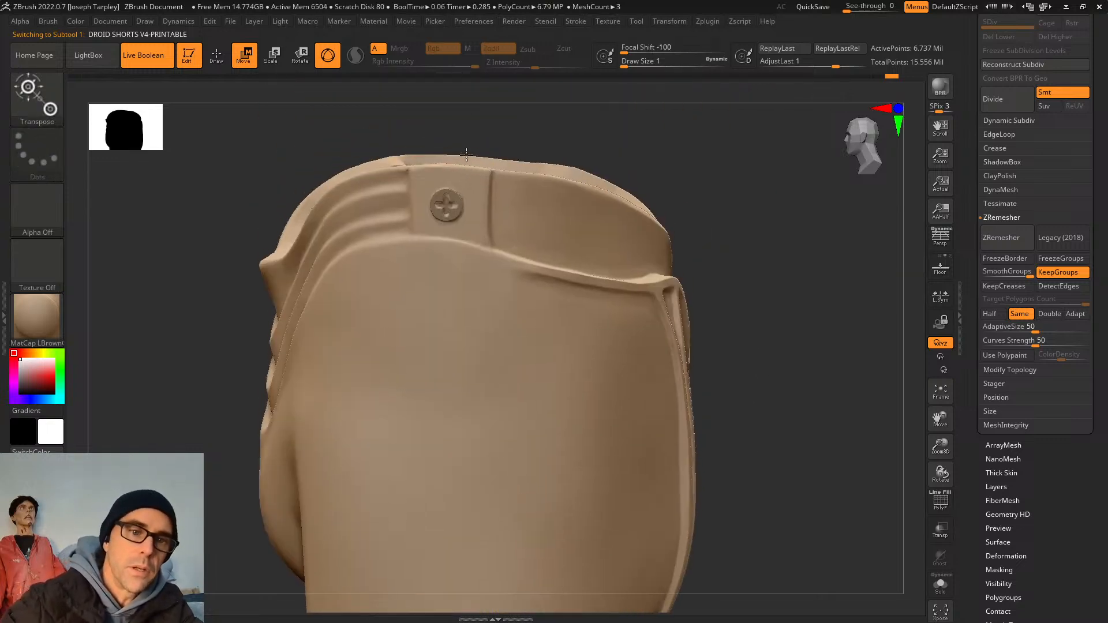
pyautogui.moveTo(733, 479); pyautogui.dragTo(558, 168)
pyautogui.keyDown('alt'); pyautogui.click(619, 229); pyautogui.keyUp('alt')
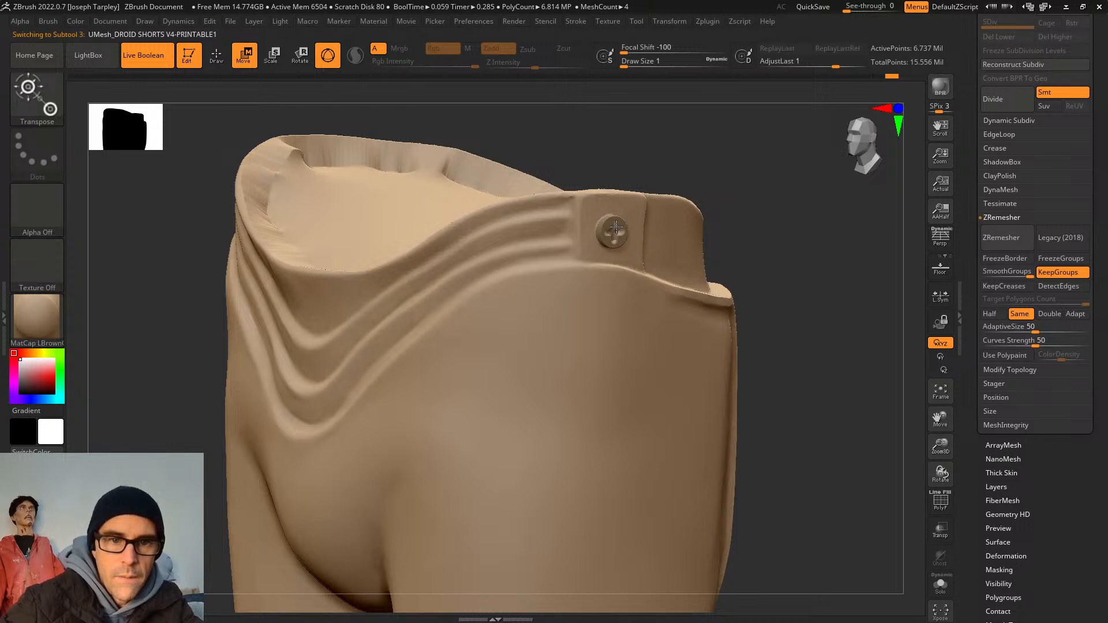
pyautogui.keyDown('shift'); pyautogui.moveTo(846, 324); pyautogui.dragTo(808, 344); pyautogui.keyUp('shift')
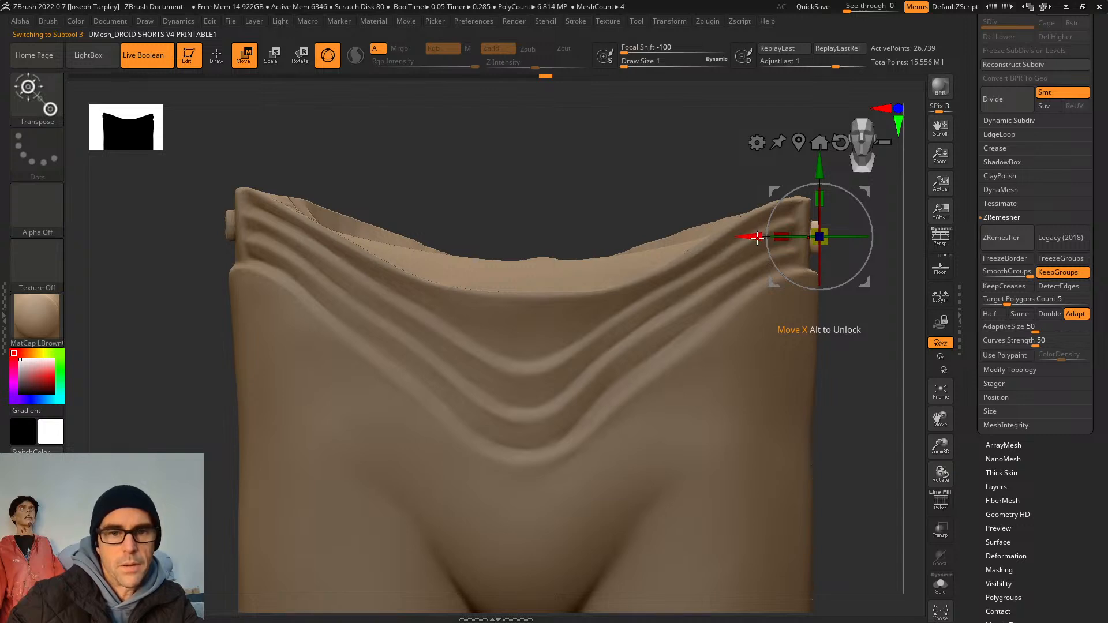
pyautogui.keyDown('ctrl'); pyautogui.moveTo(752, 240); pyautogui.dragTo(102, 238); pyautogui.keyUp('ctrl')
pyautogui.keyDown('alt'); pyautogui.moveTo(420, 160); pyautogui.dragTo(594, 201); pyautogui.keyUp('alt')
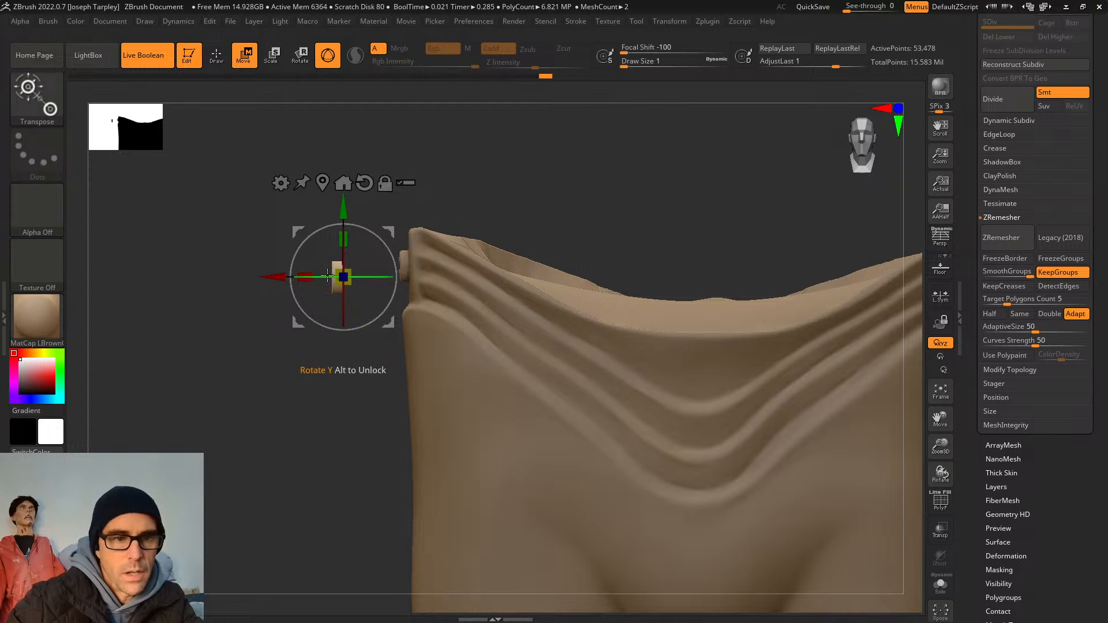
pyautogui.moveTo(375, 278); pyautogui.dragTo(495, 273)
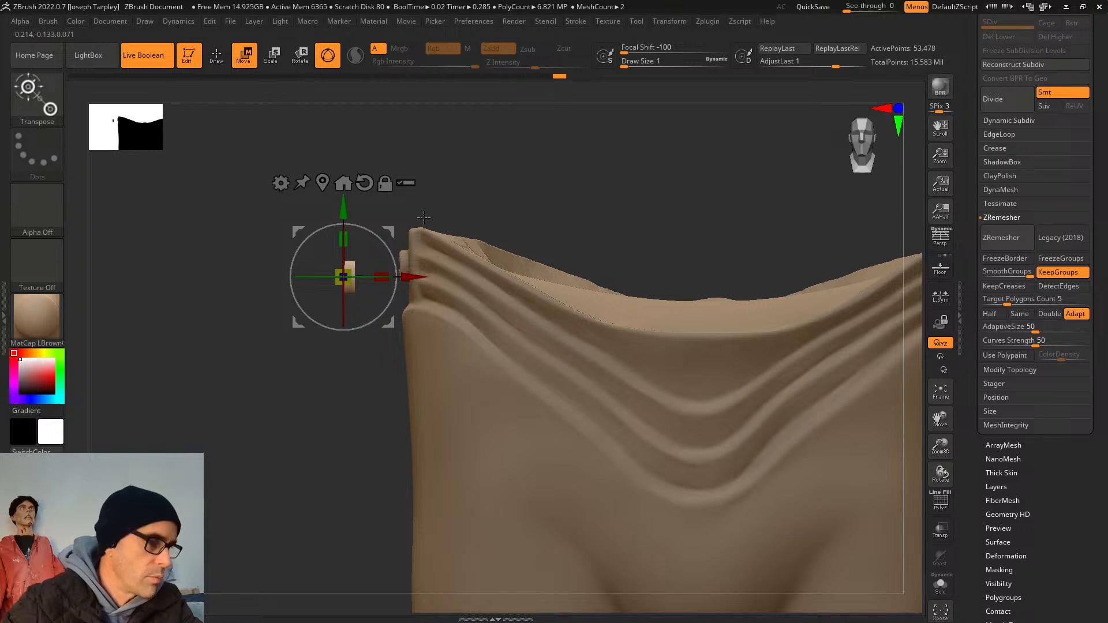
# Align the copied screw head sideways and vertically over the original screw on that side's waistband panel.
pyautogui.moveTo(390, 232); pyautogui.dragTo(616, 283)
pyautogui.press('f')
pyautogui.press('f')
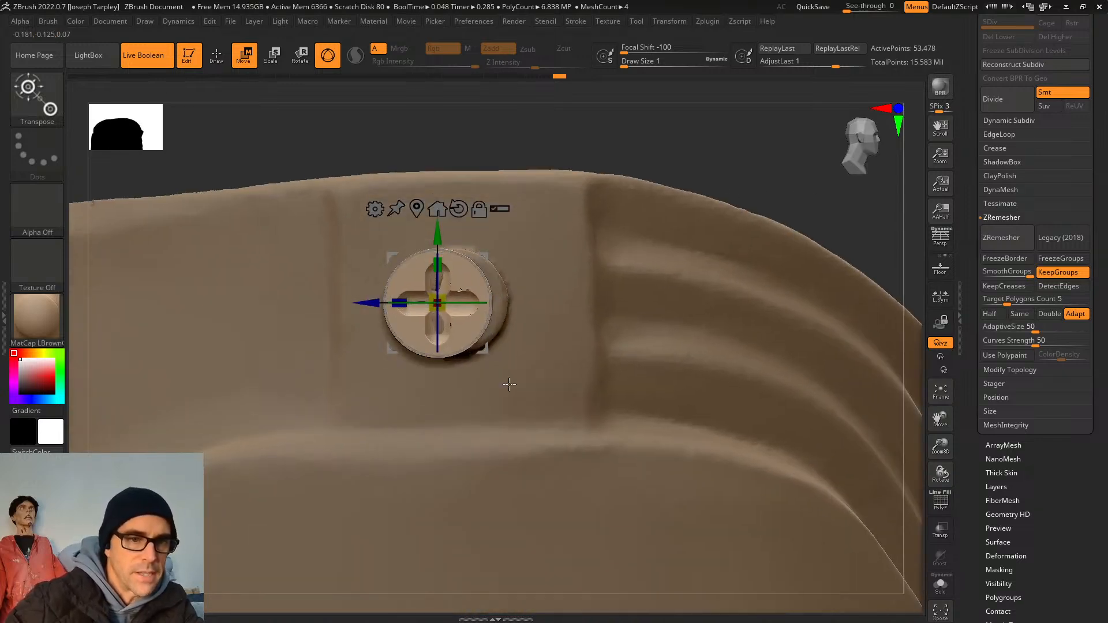
pyautogui.moveTo(368, 299); pyautogui.dragTo(389, 302)
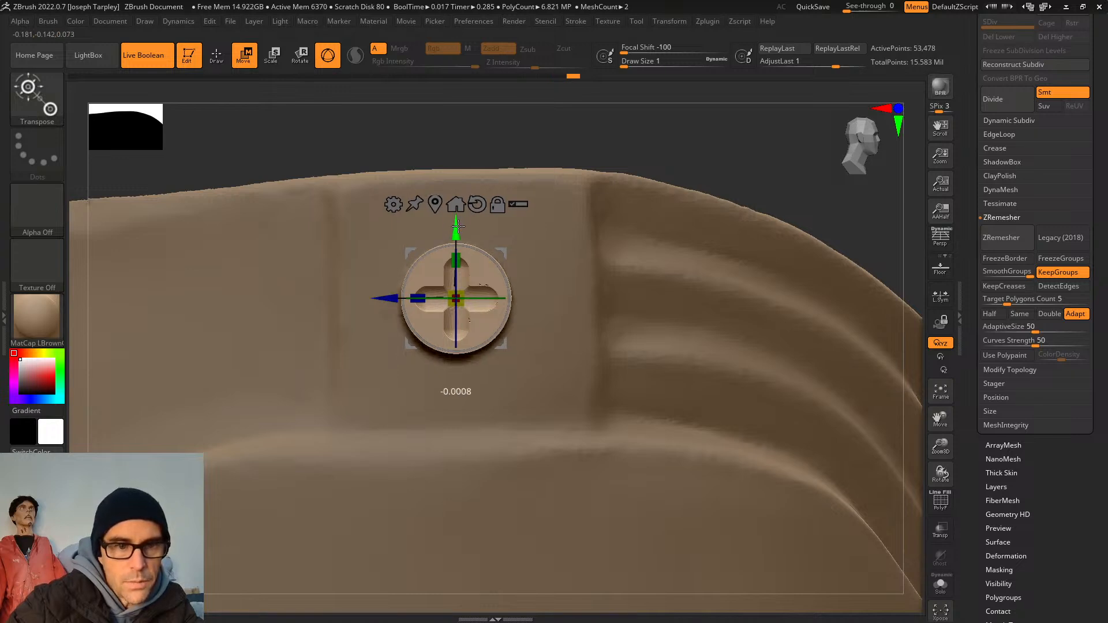
pyautogui.moveTo(458, 222)
pyautogui.mouseDown()
pyautogui.moveTo(457, 345)
pyautogui.moveTo(471, 242)
pyautogui.moveTo(468, 343)
pyautogui.moveTo(468, 236)
pyautogui.moveTo(463, 314)
pyautogui.moveTo(457, 241)
pyautogui.mouseUp()
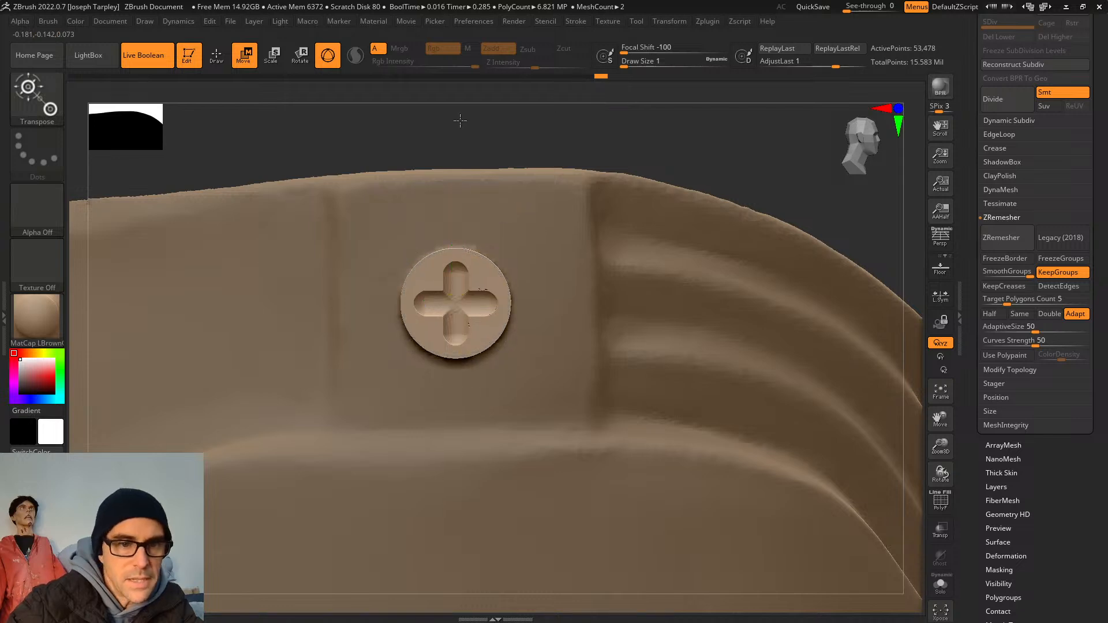
# Move the copied screw head inward along X to seat it on the waistband, and fine-tune its height.
pyautogui.moveTo(461, 119); pyautogui.dragTo(412, 113)
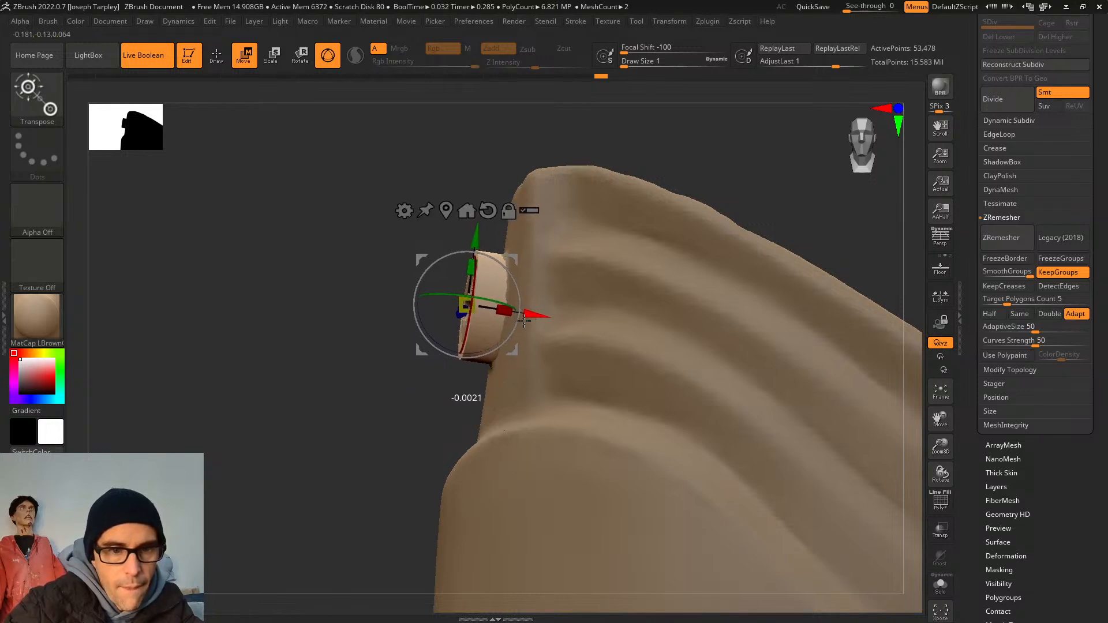
pyautogui.moveTo(365, 374)
pyautogui.mouseDown()
pyautogui.moveTo(400, 381)
pyautogui.moveTo(357, 383)
pyautogui.mouseUp()
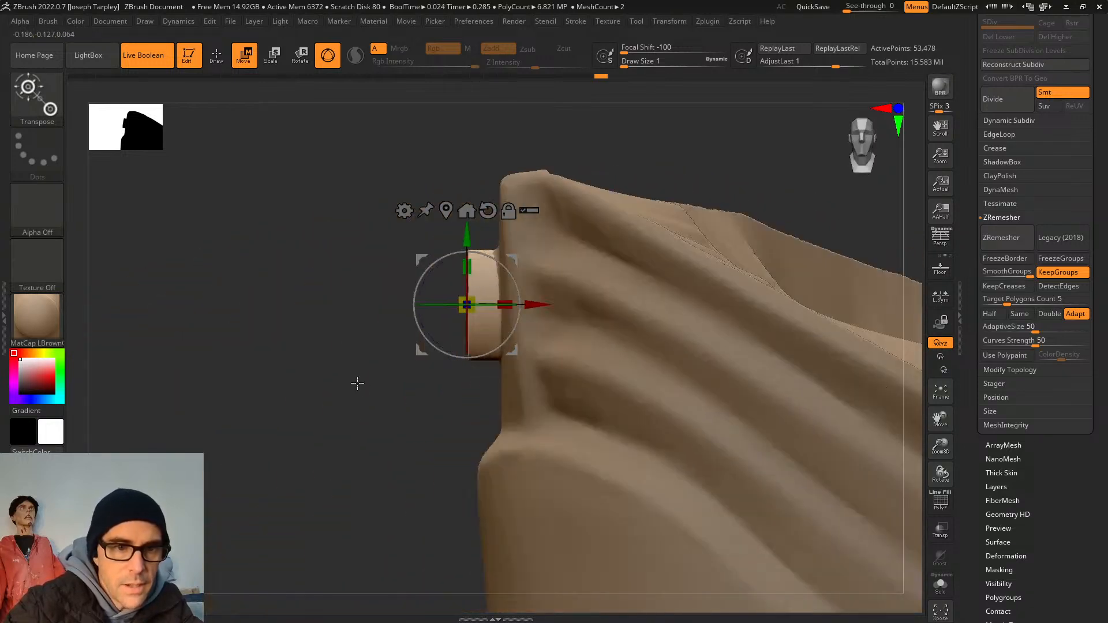
pyautogui.keyDown('ctrl'); pyautogui.moveTo(358, 383); pyautogui.dragTo(364, 430, button='right'); pyautogui.keyUp('ctrl')
pyautogui.moveTo(543, 305); pyautogui.dragTo(538, 311)
pyautogui.moveTo(467, 236); pyautogui.dragTo(466, 236)
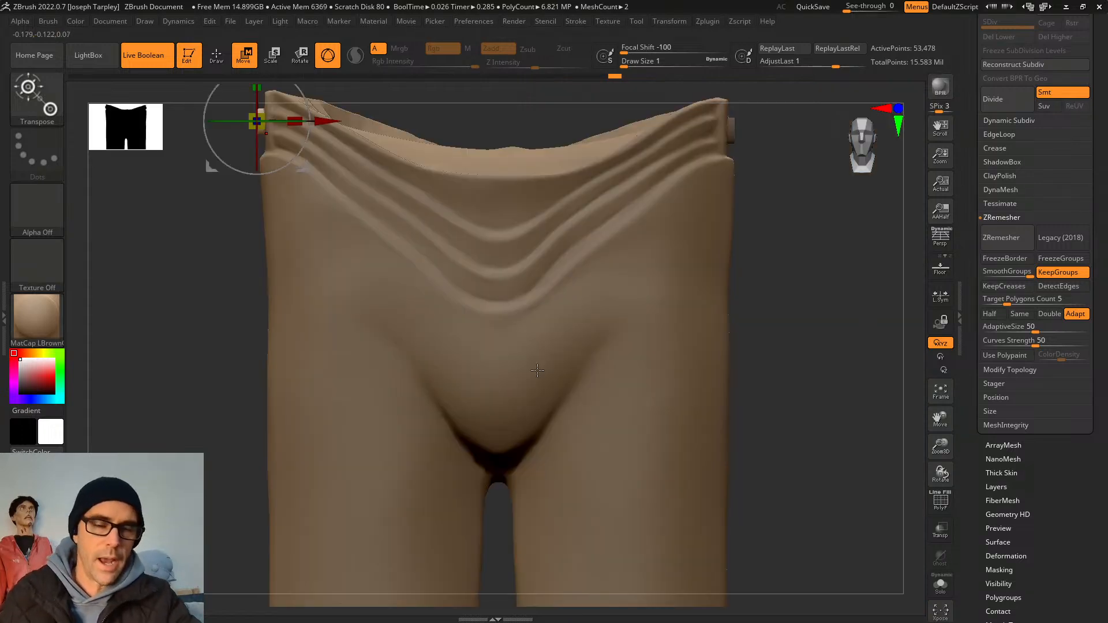
# Switch to Autodesk Fusion, examine the SHORTS BOLT model's spiked back and cross-slotted front, and browse the project's other designs.
pyautogui.hotkey('alt', 'Tab')
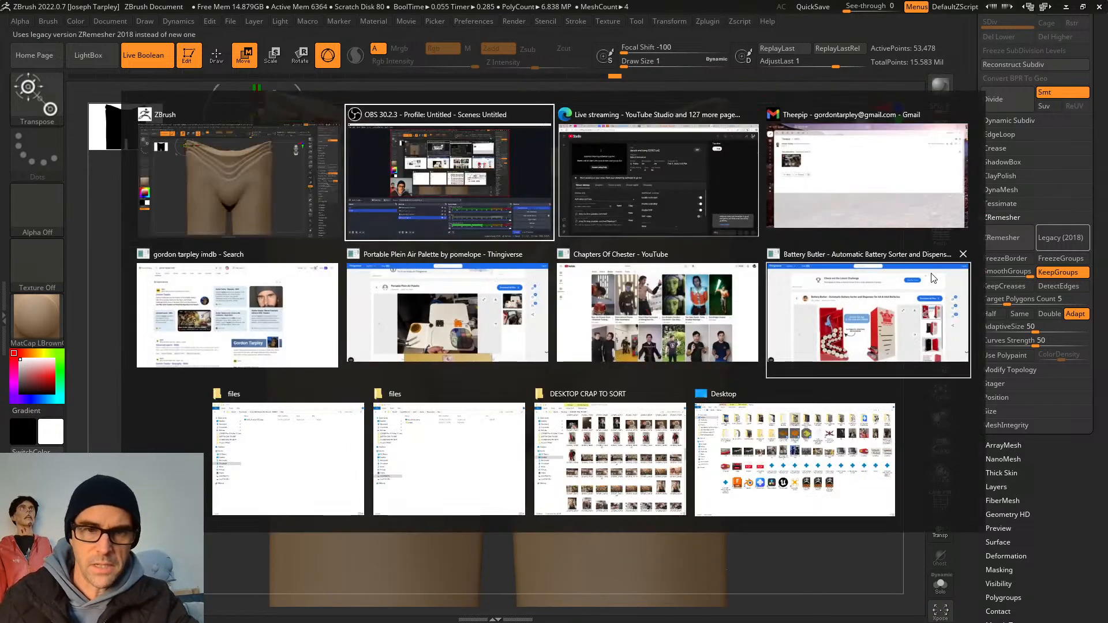
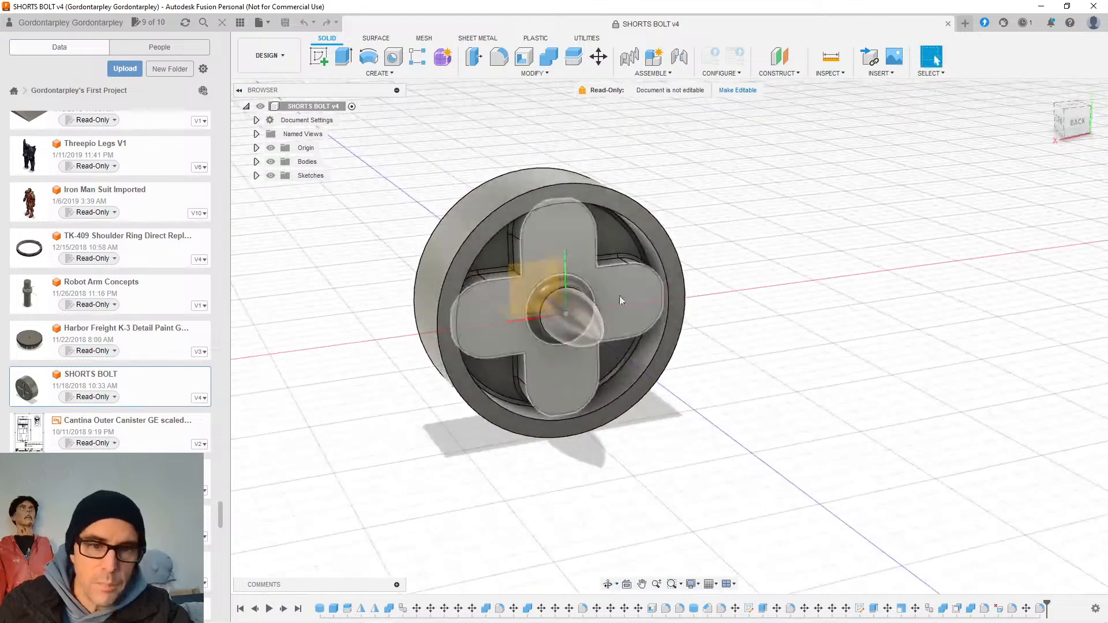
pyautogui.keyDown('shift'); pyautogui.moveTo(734, 406); pyautogui.dragTo(804, 351, button='middle'); pyautogui.keyUp('shift')
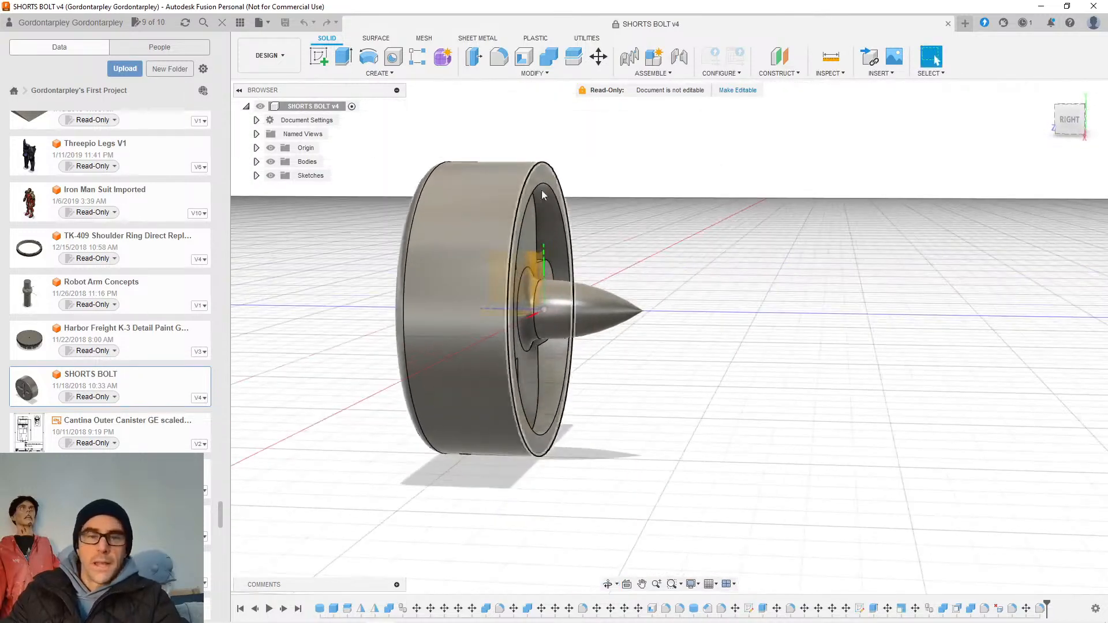
pyautogui.keyDown('shift'); pyautogui.moveTo(667, 396); pyautogui.dragTo(548, 310, button='middle'); pyautogui.keyUp('shift')
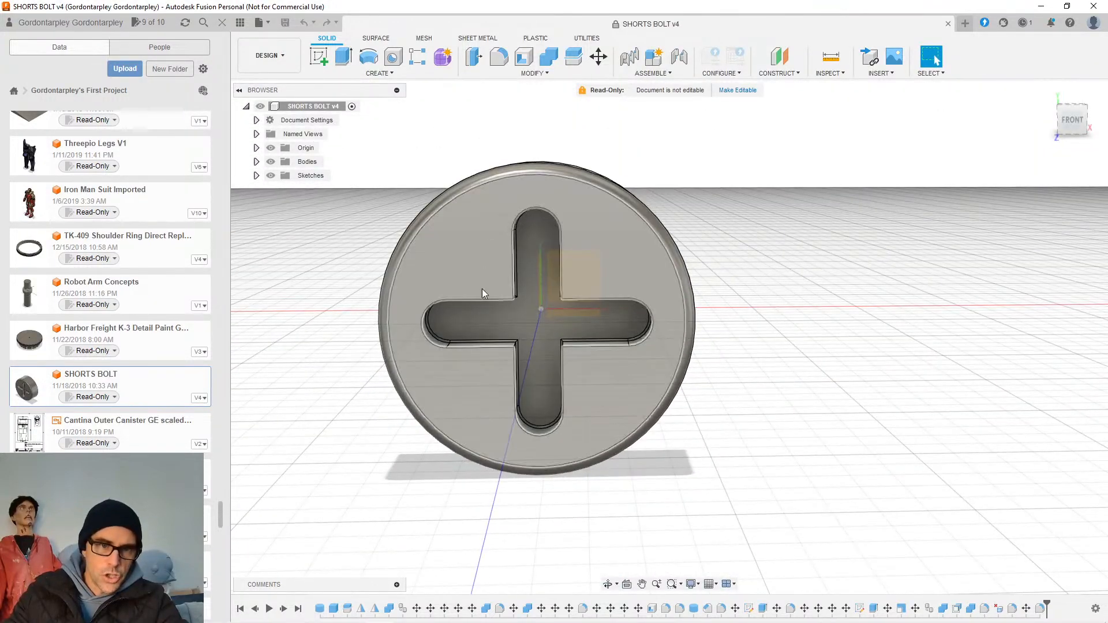
pyautogui.moveTo(743, 400)
pyautogui.keyDown('shift'); pyautogui.mouseDown(button='middle')
pyautogui.moveTo(769, 389)
pyautogui.moveTo(739, 387)
pyautogui.mouseUp(button='middle'); pyautogui.keyUp('shift')
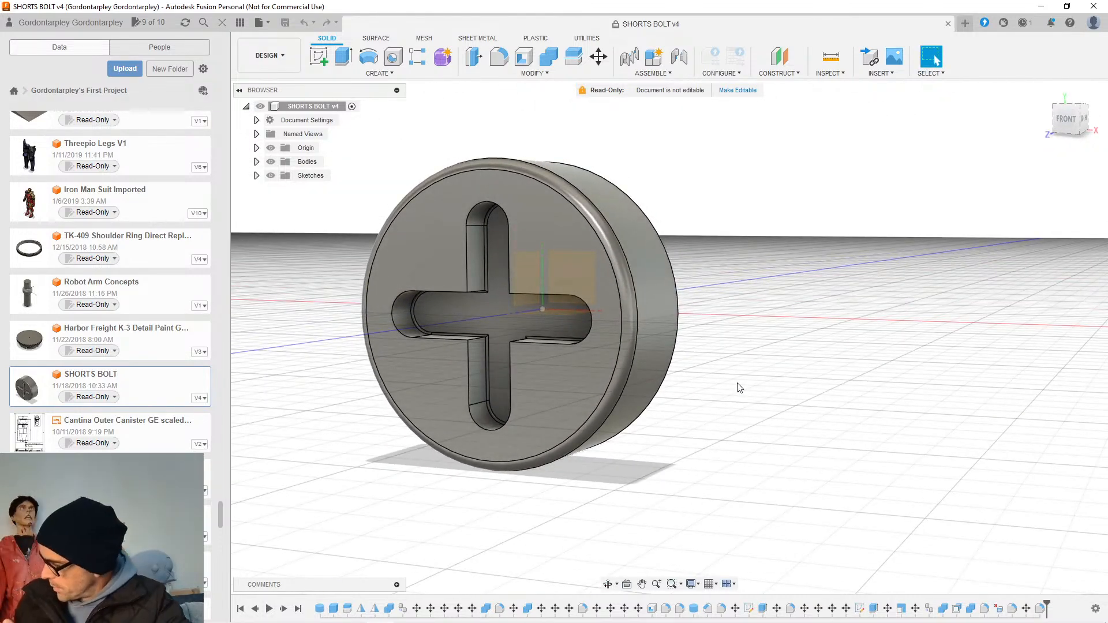
pyautogui.keyDown('shift'); pyautogui.moveTo(739, 388); pyautogui.dragTo(759, 374, button='middle'); pyautogui.keyUp('shift')
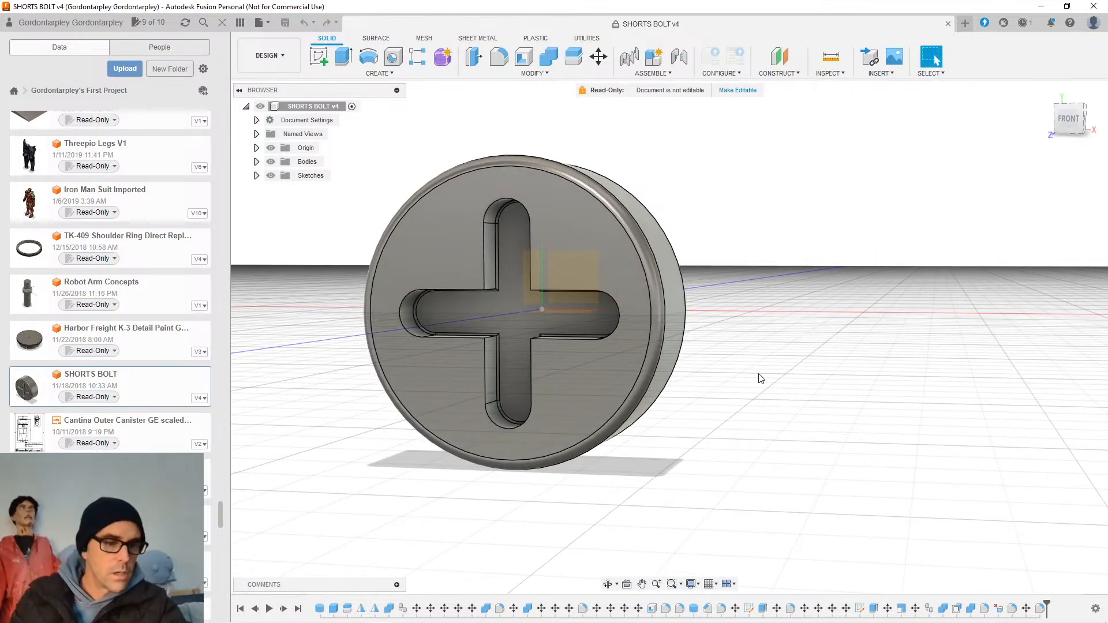
pyautogui.moveTo(307, 464); pyautogui.dragTo(347, 449, button='middle')
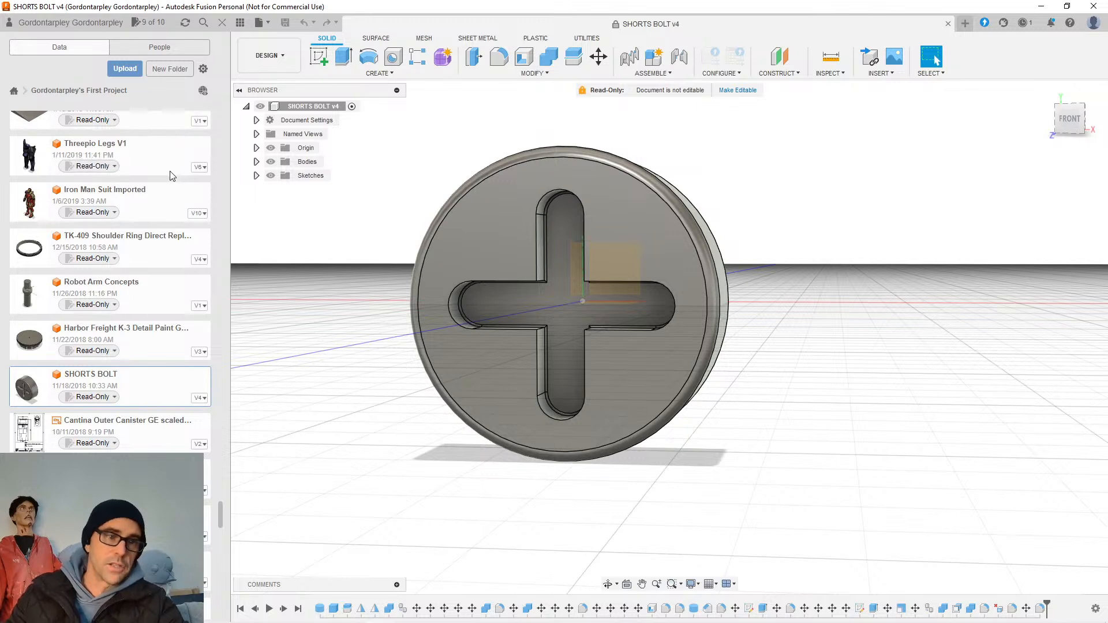
pyautogui.scroll(-1, 154, 199)
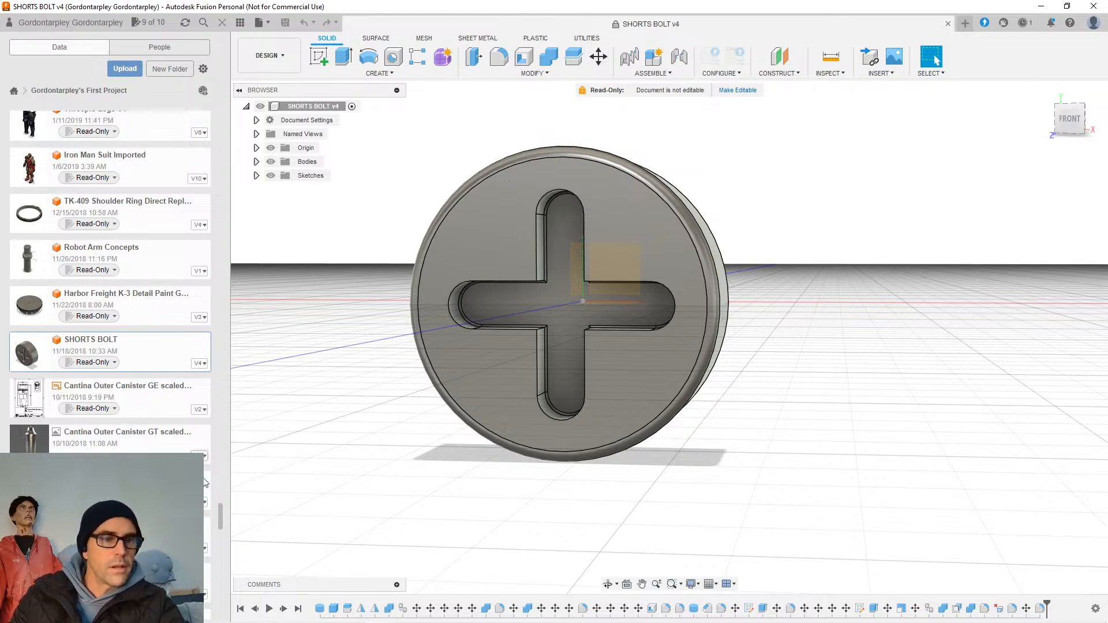
pyautogui.scroll(-5, 219, 533)
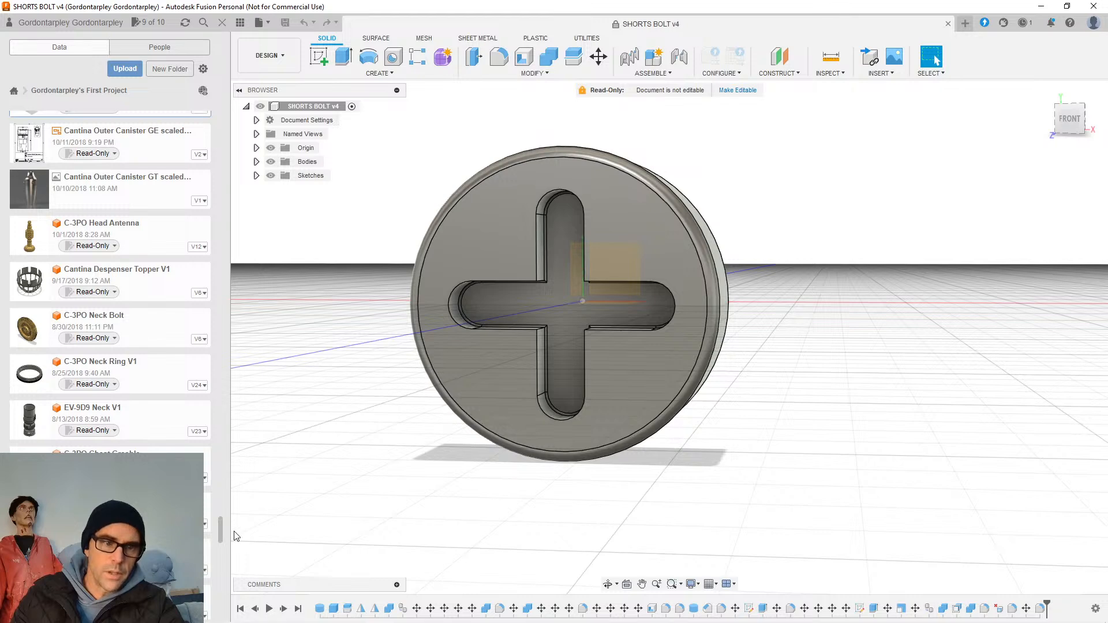
pyautogui.scroll(-2, 221, 532)
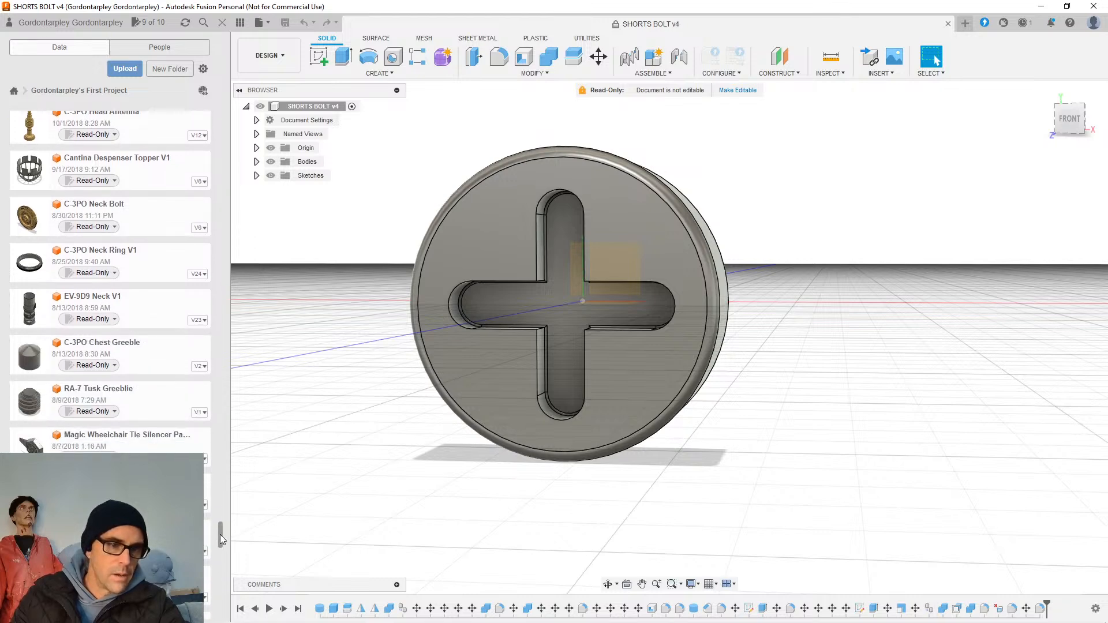
pyautogui.moveTo(220, 534); pyautogui.dragTo(221, 421)
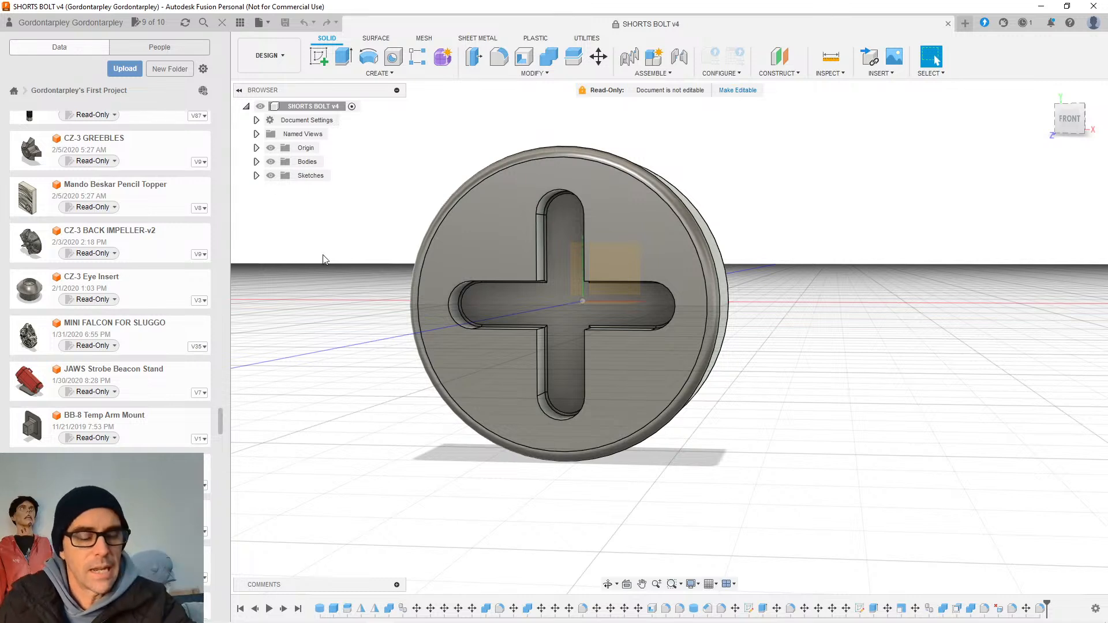
pyautogui.click(257, 162)
pyautogui.rightClick(346, 179)
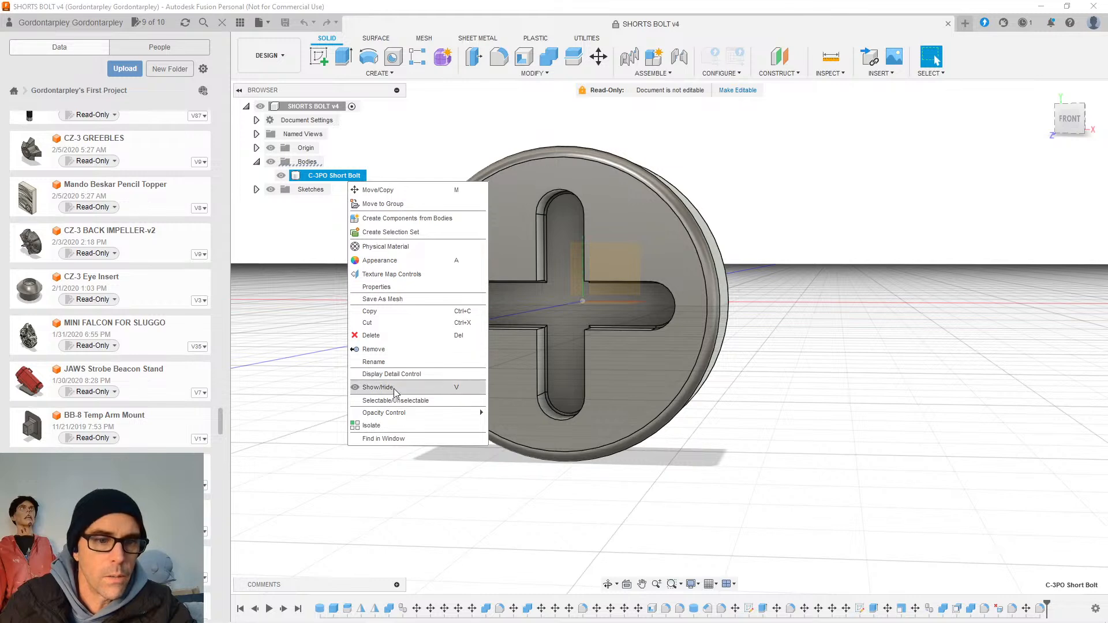
pyautogui.click(393, 299)
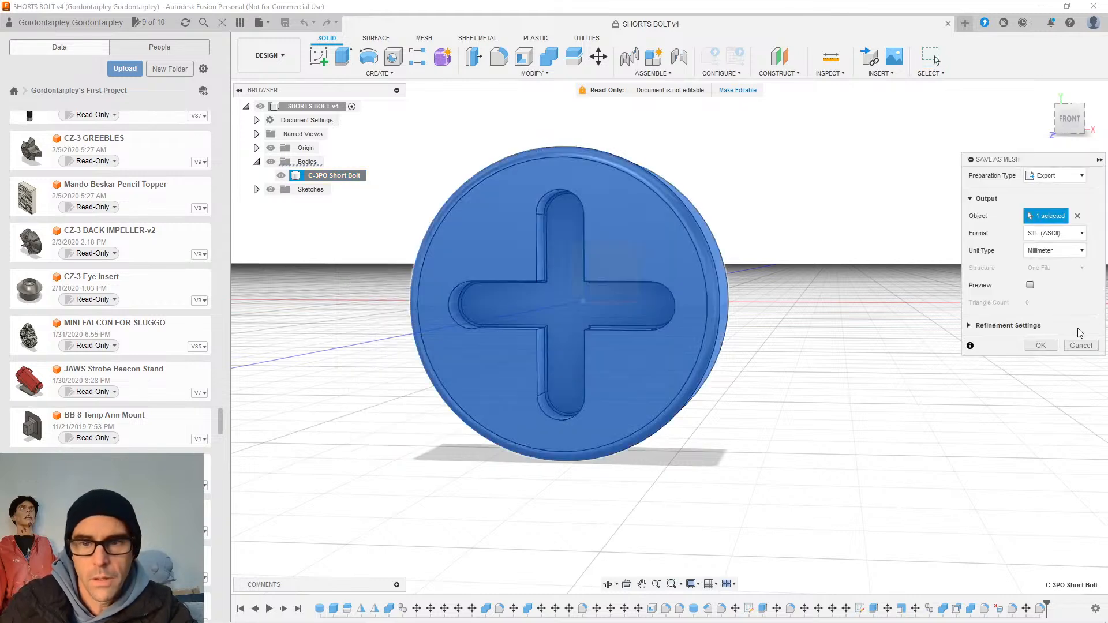
pyautogui.click(1081, 345)
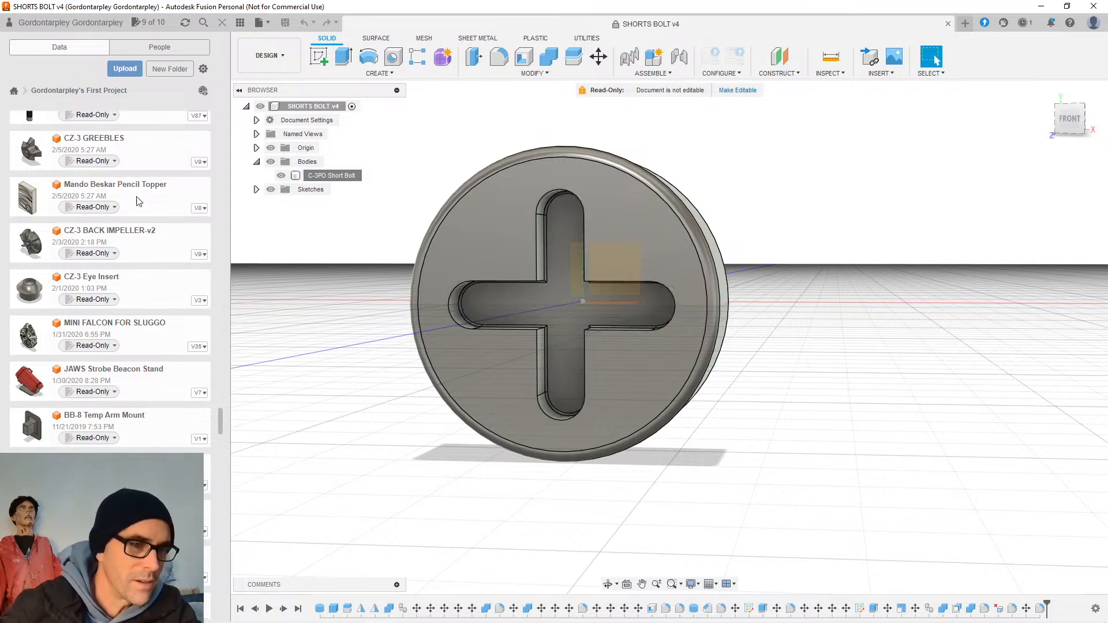
# Browse further through the droid and prop designs saved in the project.
pyautogui.moveTo(220, 424); pyautogui.dragTo(220, 418)
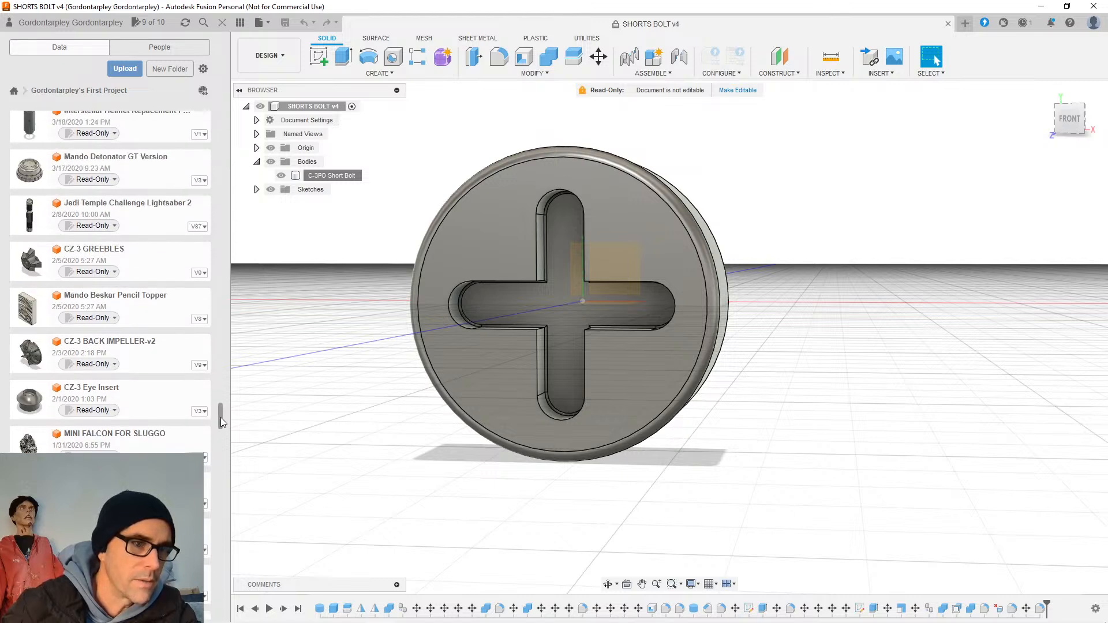
pyautogui.scroll(-1, 221, 418)
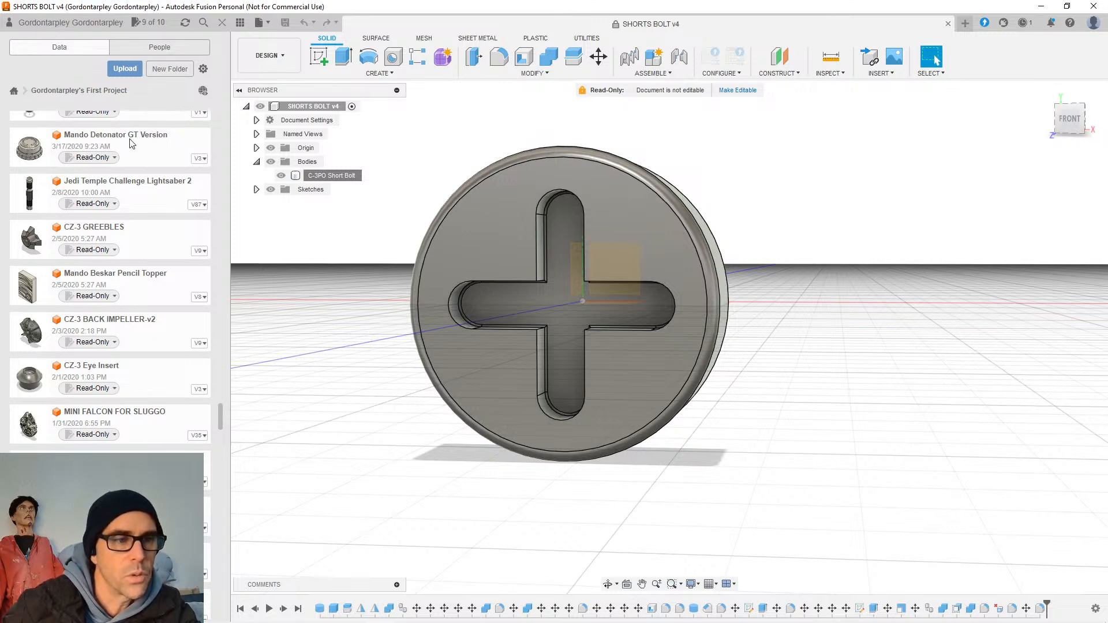
# Open the Mando Detonator GT Version design from the project and examine its stepped cap and notched base ring.
pyautogui.doubleClick(117, 136)
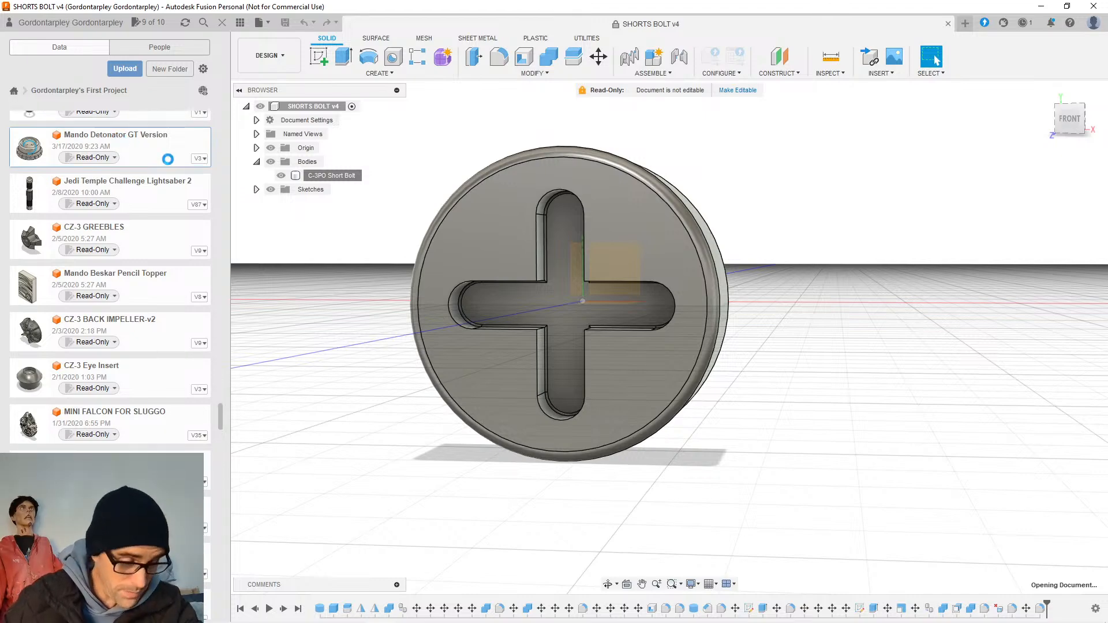
pyautogui.moveTo(410, 306); pyautogui.dragTo(421, 271, button='middle')
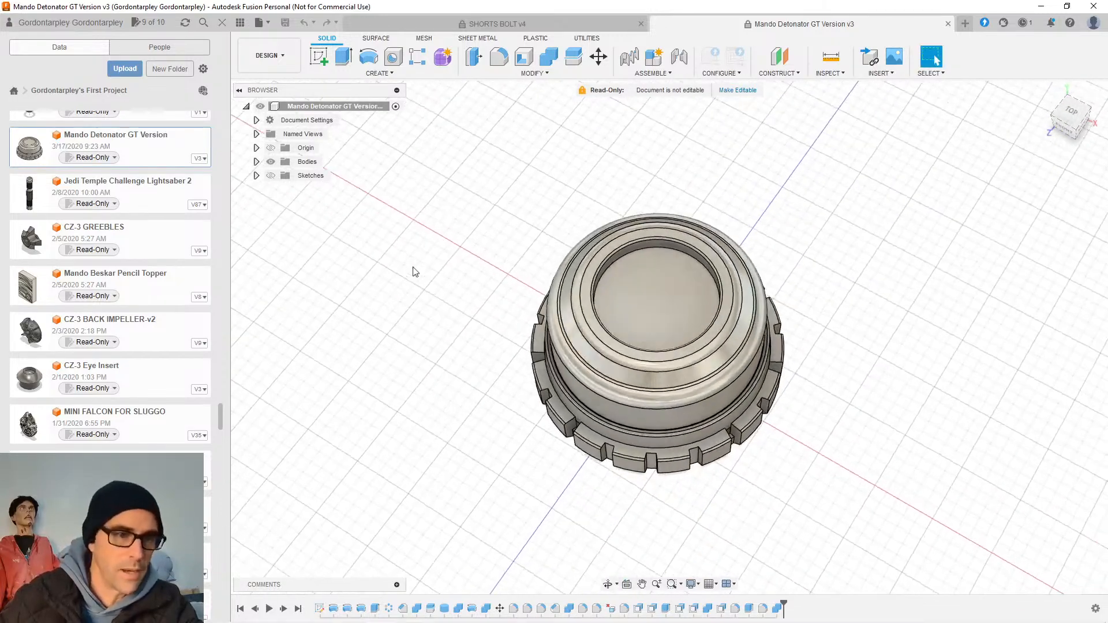
pyautogui.keyDown('shift'); pyautogui.moveTo(519, 317); pyautogui.dragTo(475, 313, button='middle'); pyautogui.keyUp('shift')
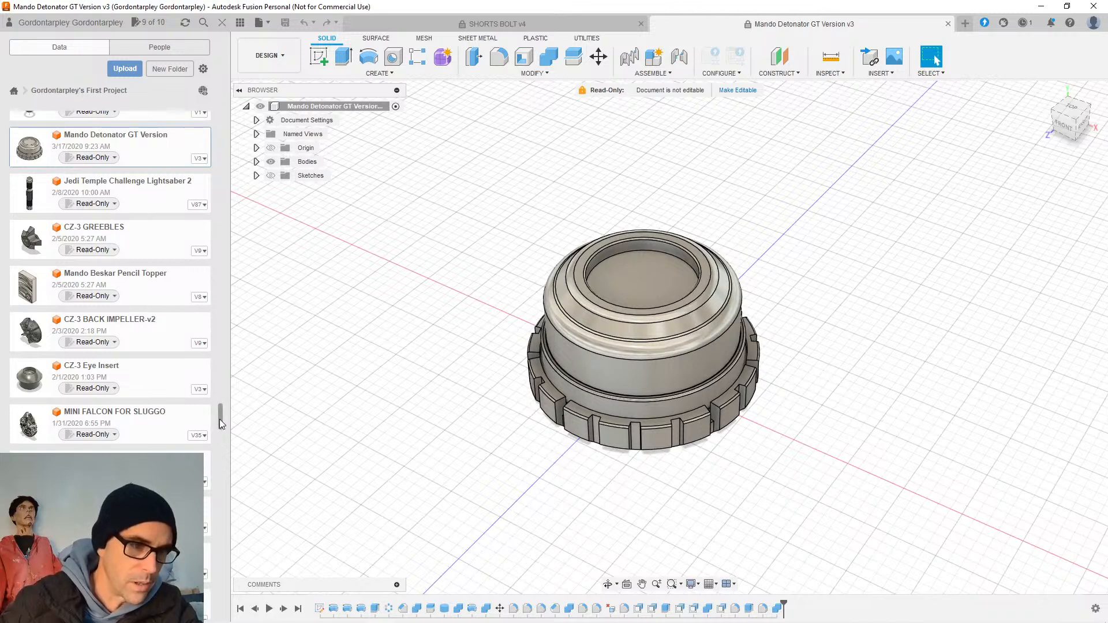
# Open the MINI FALCON FOR SLUGGO design from the project and examine its detailed hull from several angles.
pyautogui.click(136, 415)
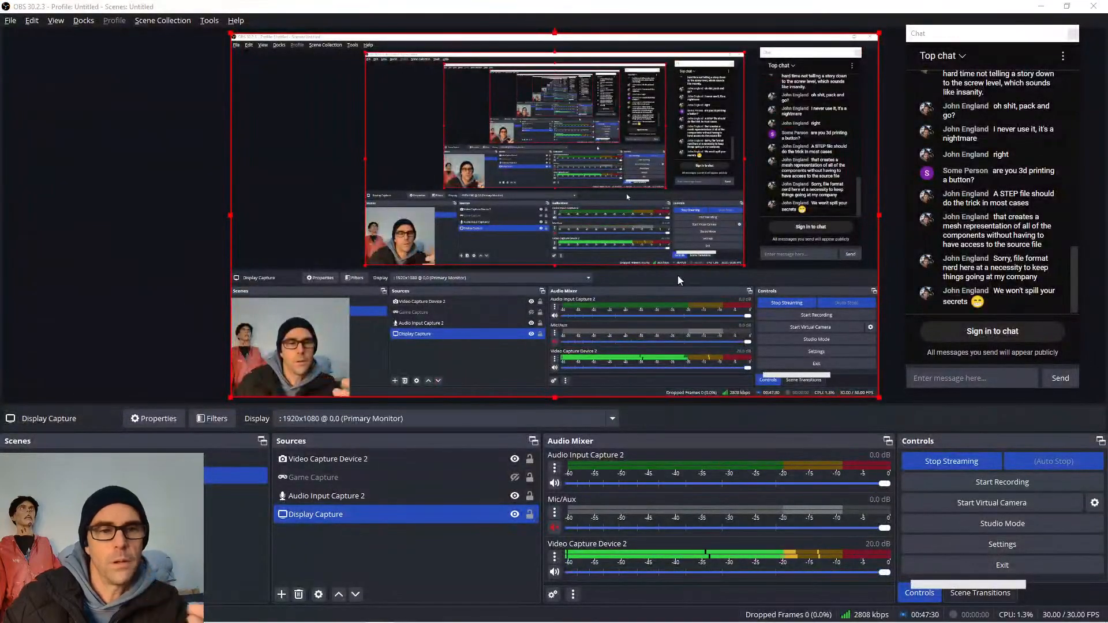
pyautogui.hotkey('alt', 'Tab')
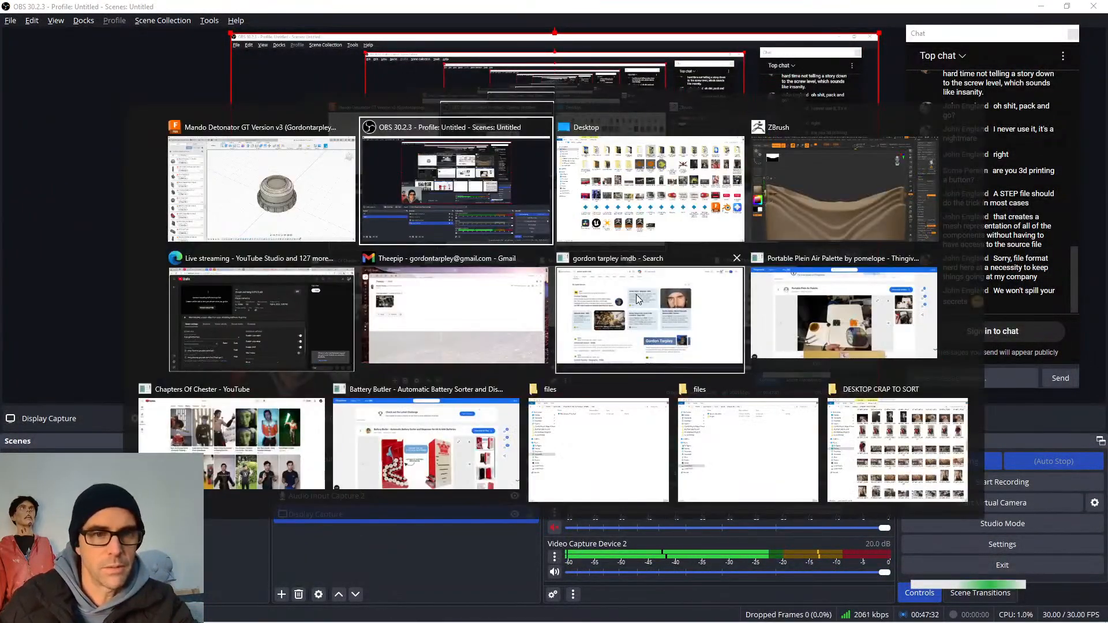
pyautogui.hotkey('alt', 'Tab')
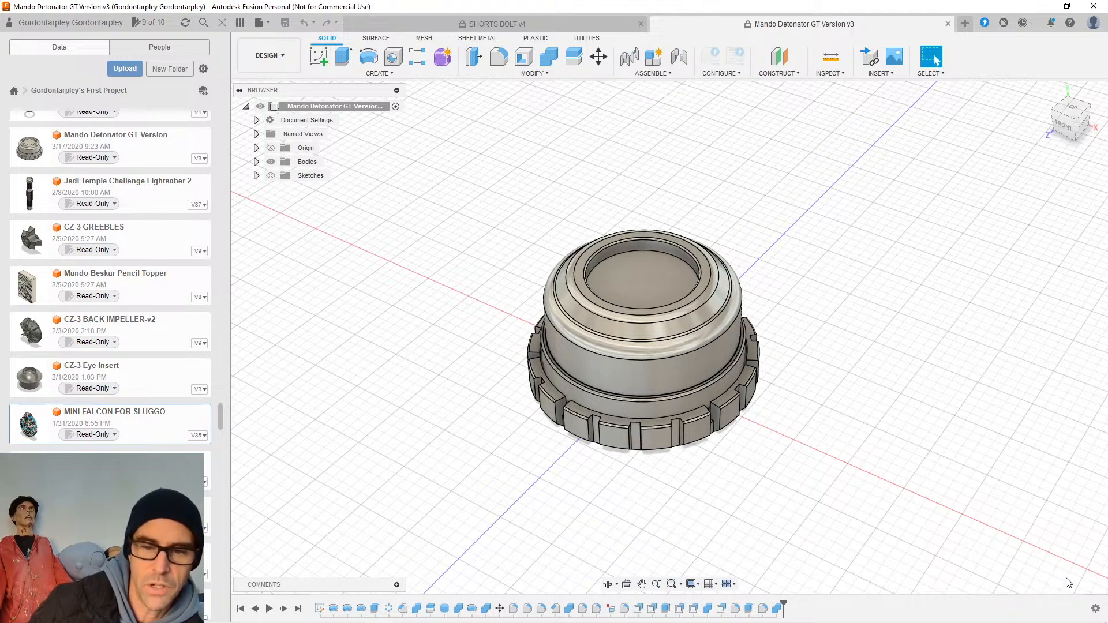
pyautogui.click(840, 24)
pyautogui.moveTo(796, 213); pyautogui.dragTo(708, 180, button='middle')
pyautogui.keyDown('shift'); pyautogui.moveTo(406, 143); pyautogui.dragTo(526, 217, button='middle'); pyautogui.keyUp('shift')
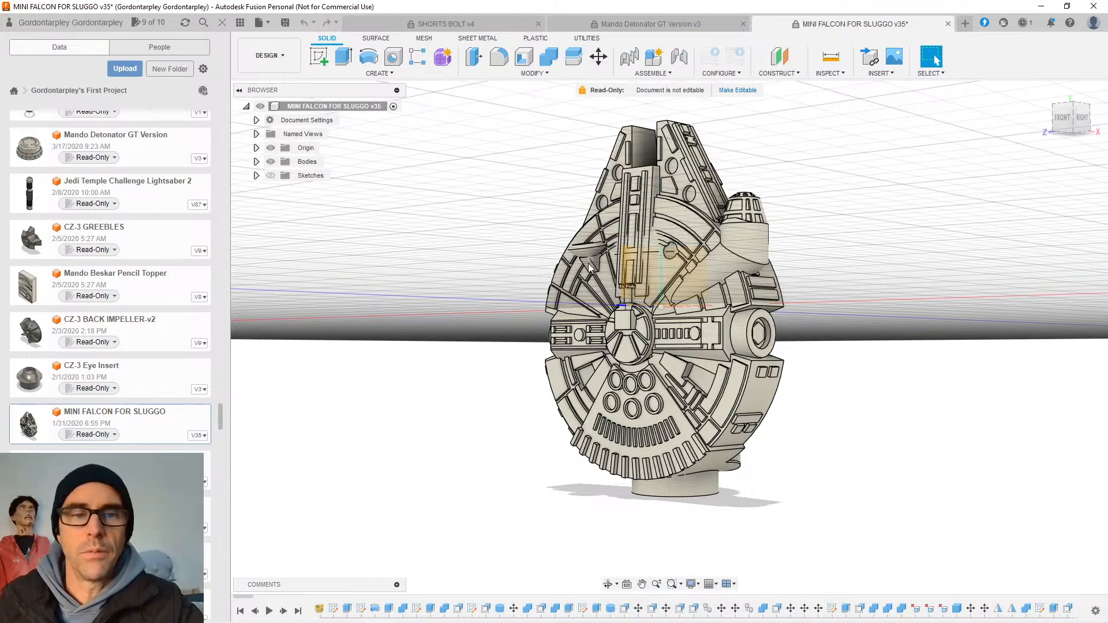
pyautogui.moveTo(690, 273)
pyautogui.keyDown('shift'); pyautogui.mouseDown(button='middle')
pyautogui.moveTo(626, 263)
pyautogui.moveTo(591, 274)
pyautogui.moveTo(680, 288)
pyautogui.mouseUp(button='middle'); pyautogui.keyUp('shift')
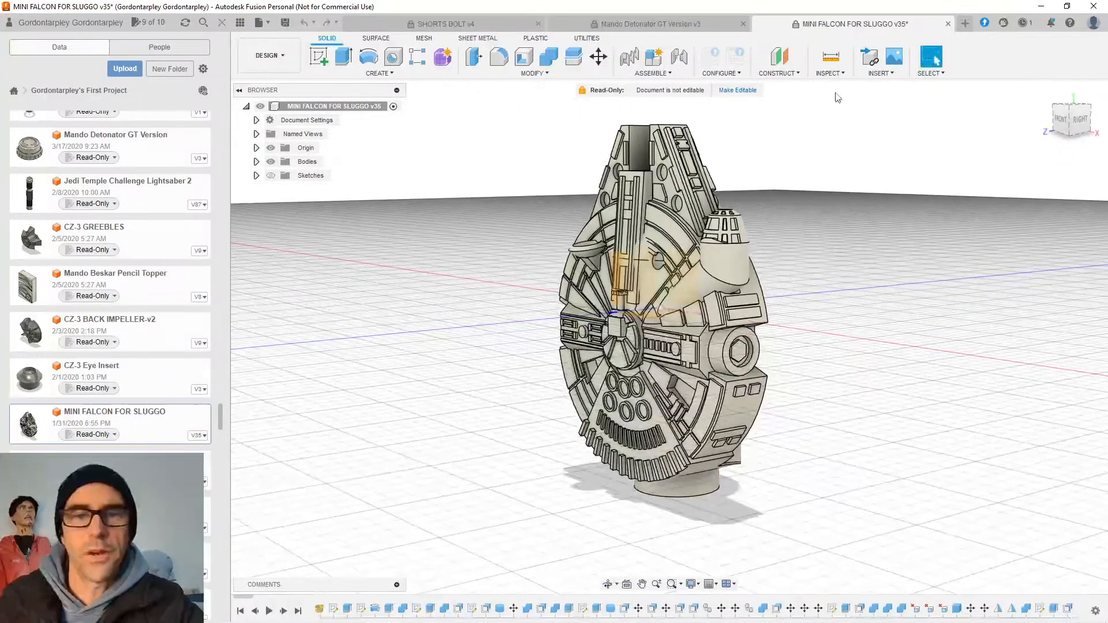
# Close the MINI FALCON FOR SLUGGO design without saving, close the Mando Detonator GT Version design, and return to the SHORTS BOLT model.
pyautogui.click(947, 23)
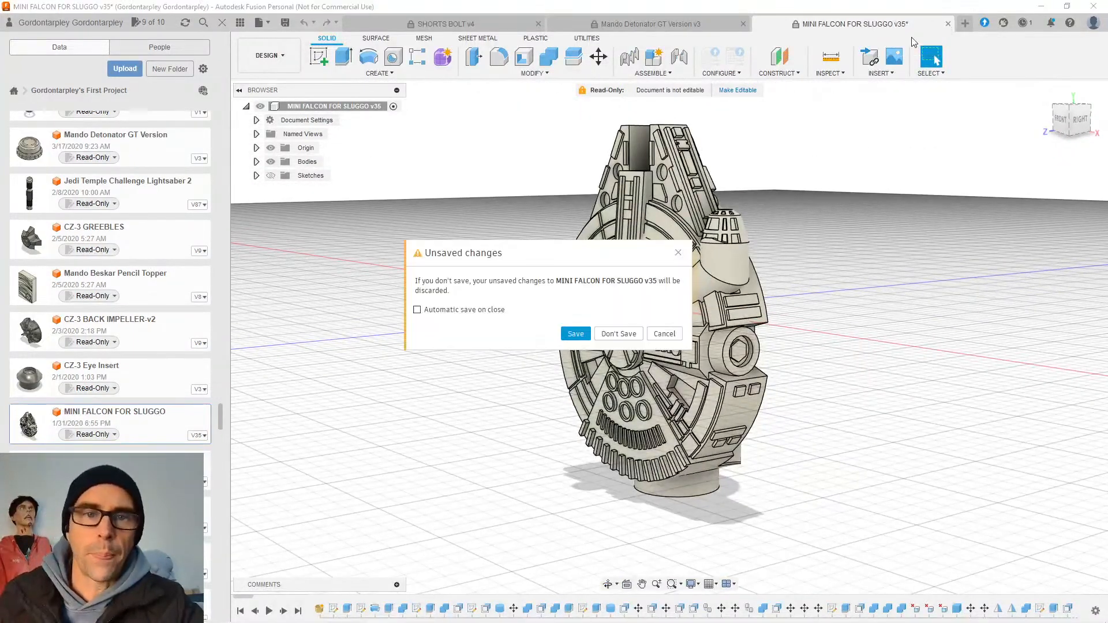
pyautogui.click(618, 335)
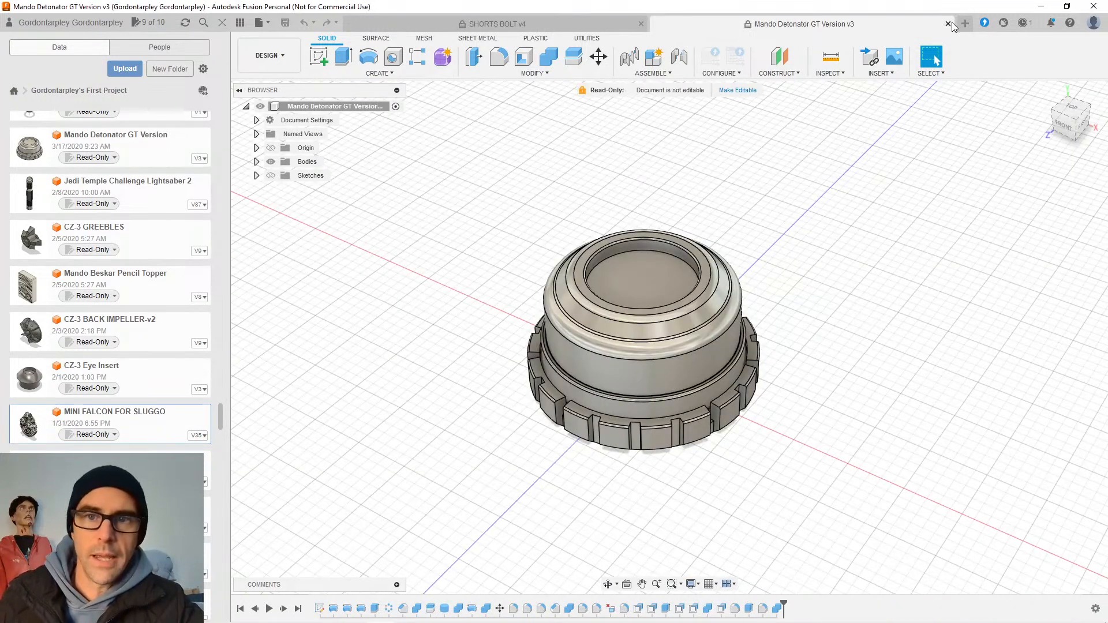
pyautogui.click(948, 24)
pyautogui.keyDown('shift'); pyautogui.moveTo(770, 222); pyautogui.dragTo(672, 173, button='middle'); pyautogui.keyUp('shift')
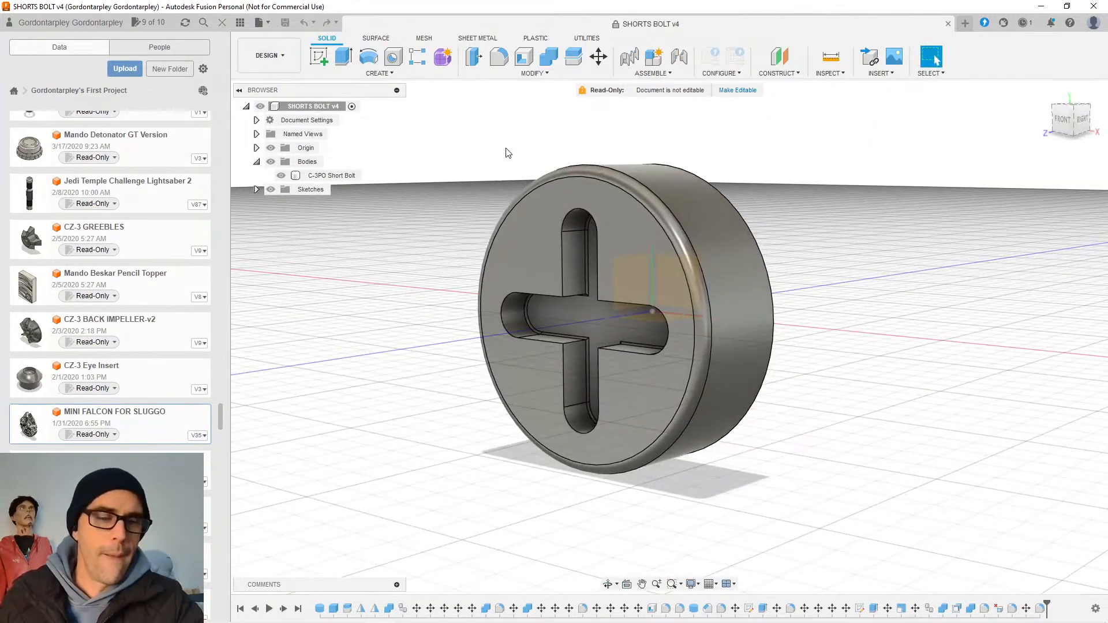
pyautogui.hotkey('alt', 'Tab')
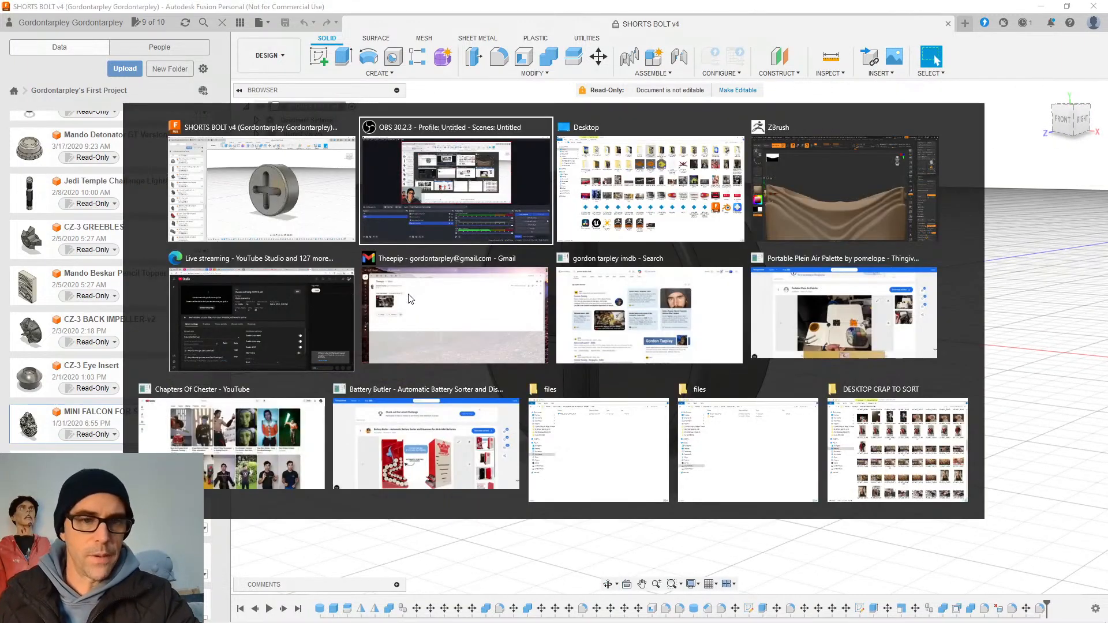